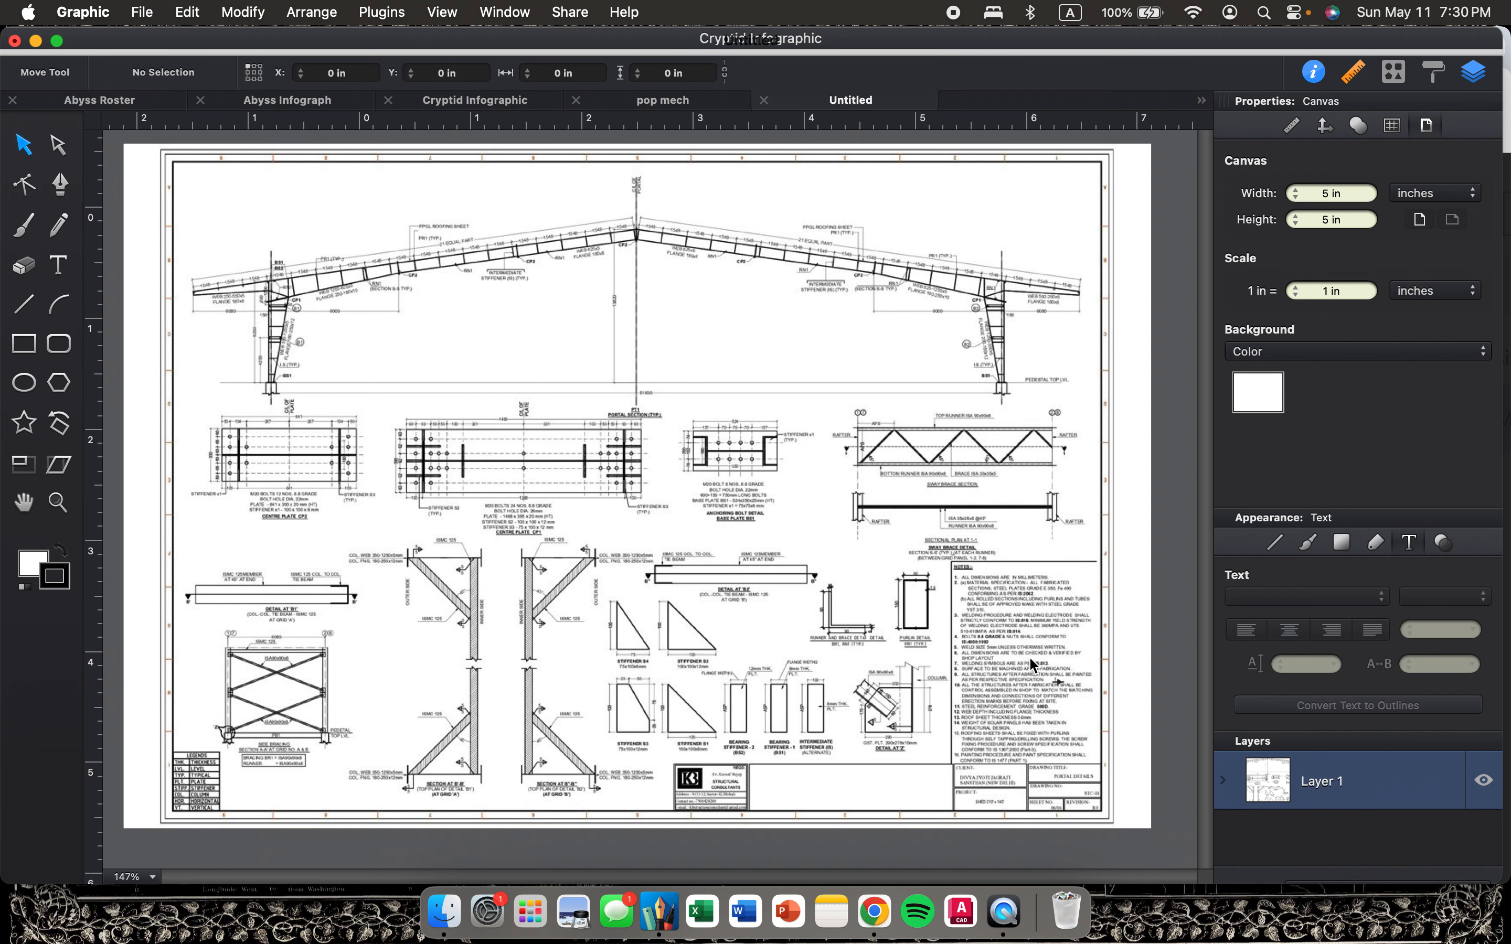
Examine the portal frame, connection details and notes of the structural drawing in the Untitled document.
{"action": "scroll", "coordinate": [954, 573], "scroll_direction": "up", "scroll_amount": 6}
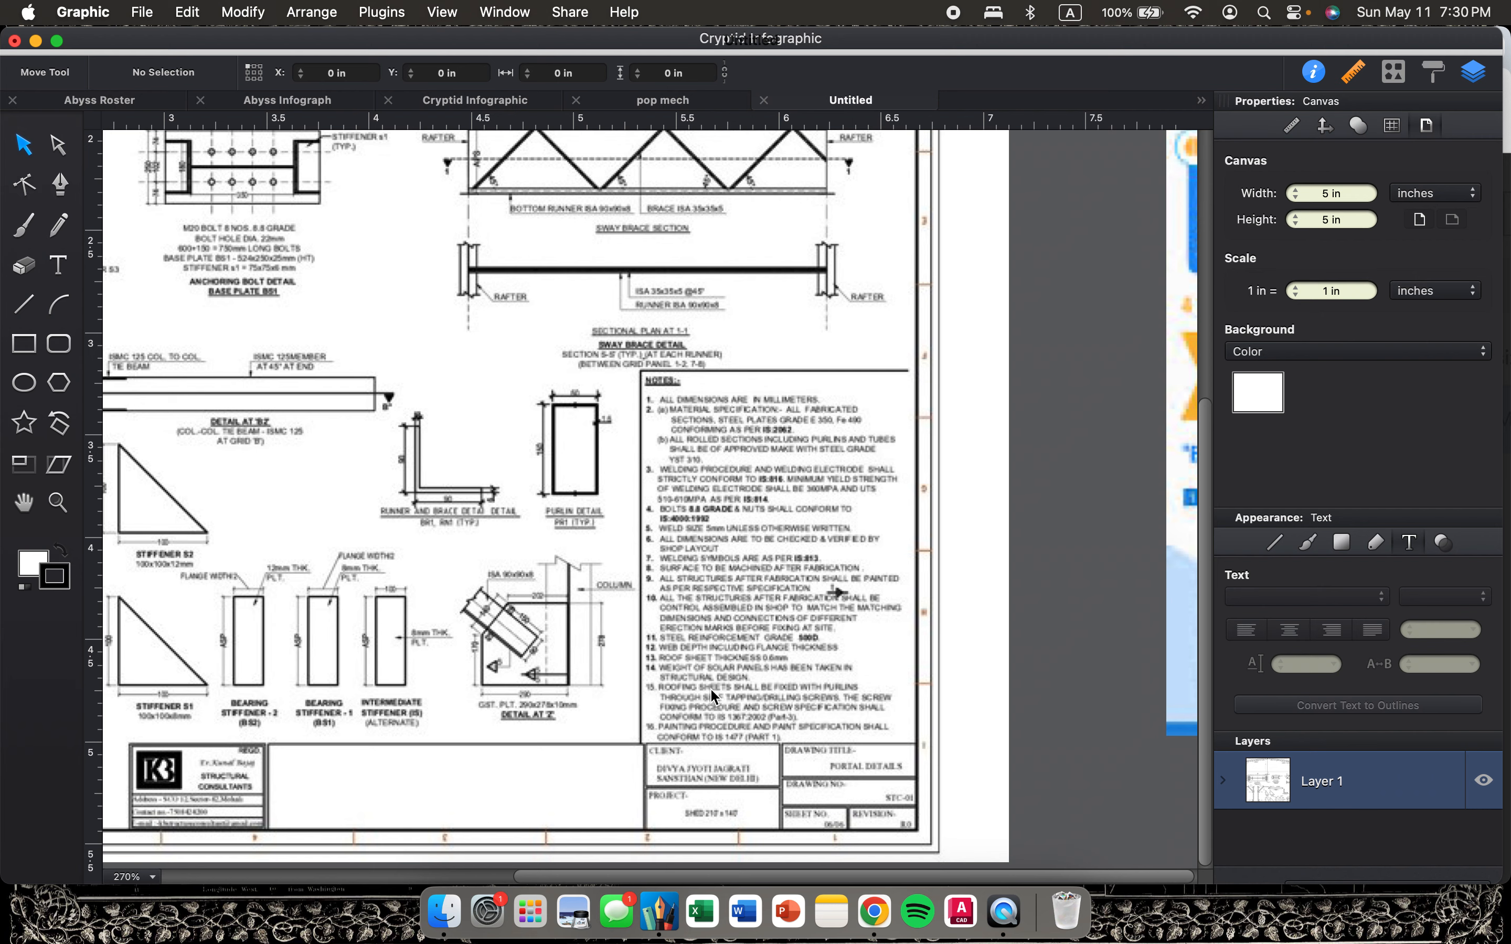
{"action": "scroll", "coordinate": [573, 502], "scroll_direction": "down", "scroll_amount": 5}
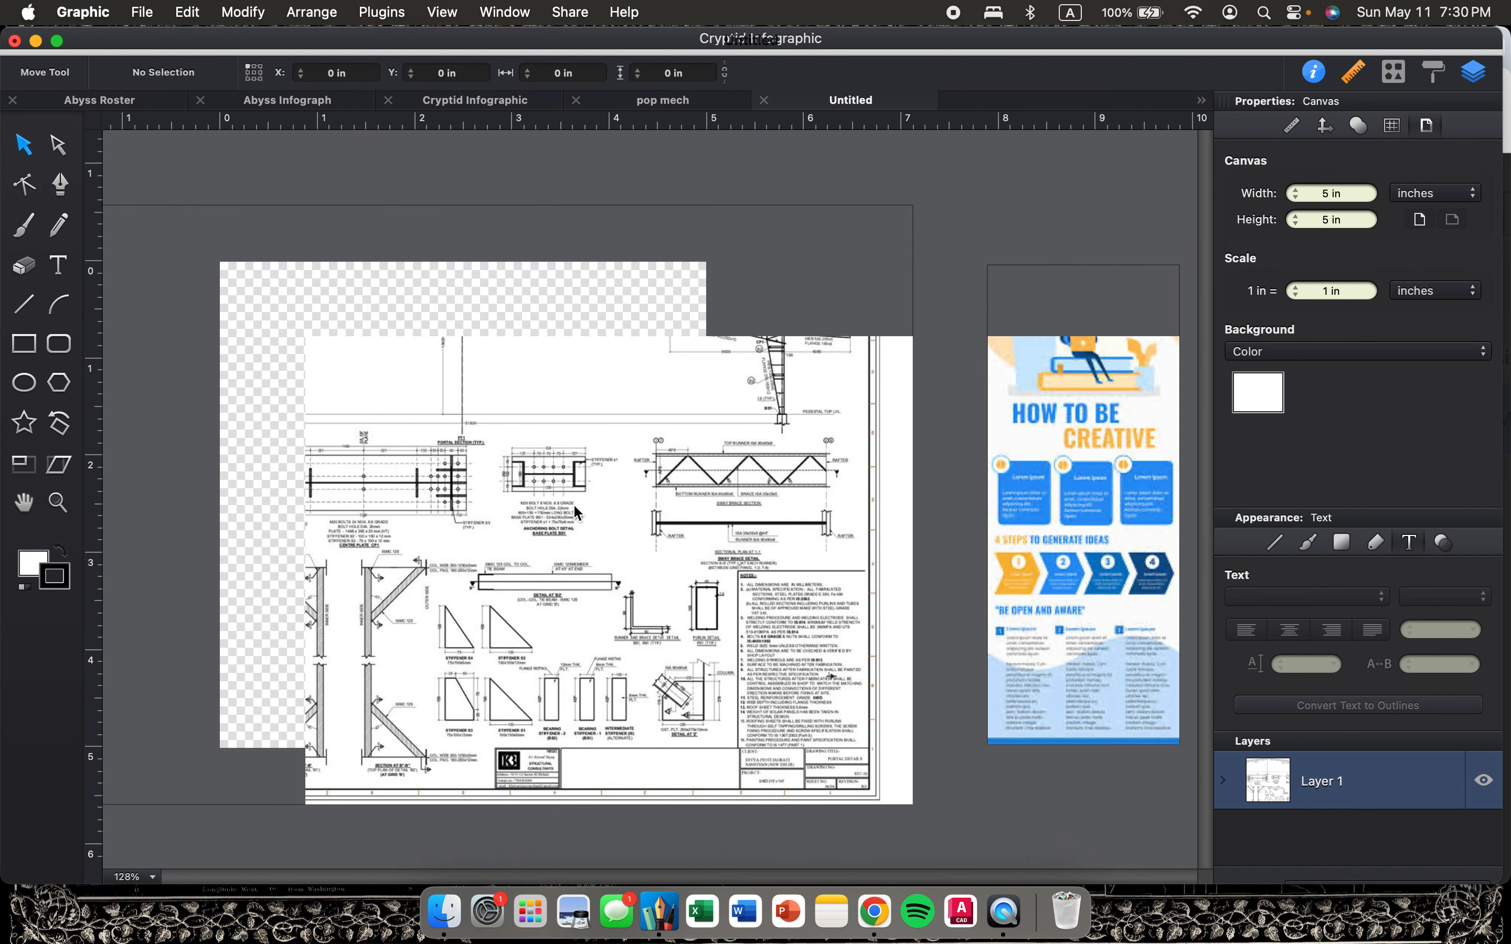
{"action": "scroll", "coordinate": [572, 503], "scroll_direction": "up", "scroll_amount": 3}
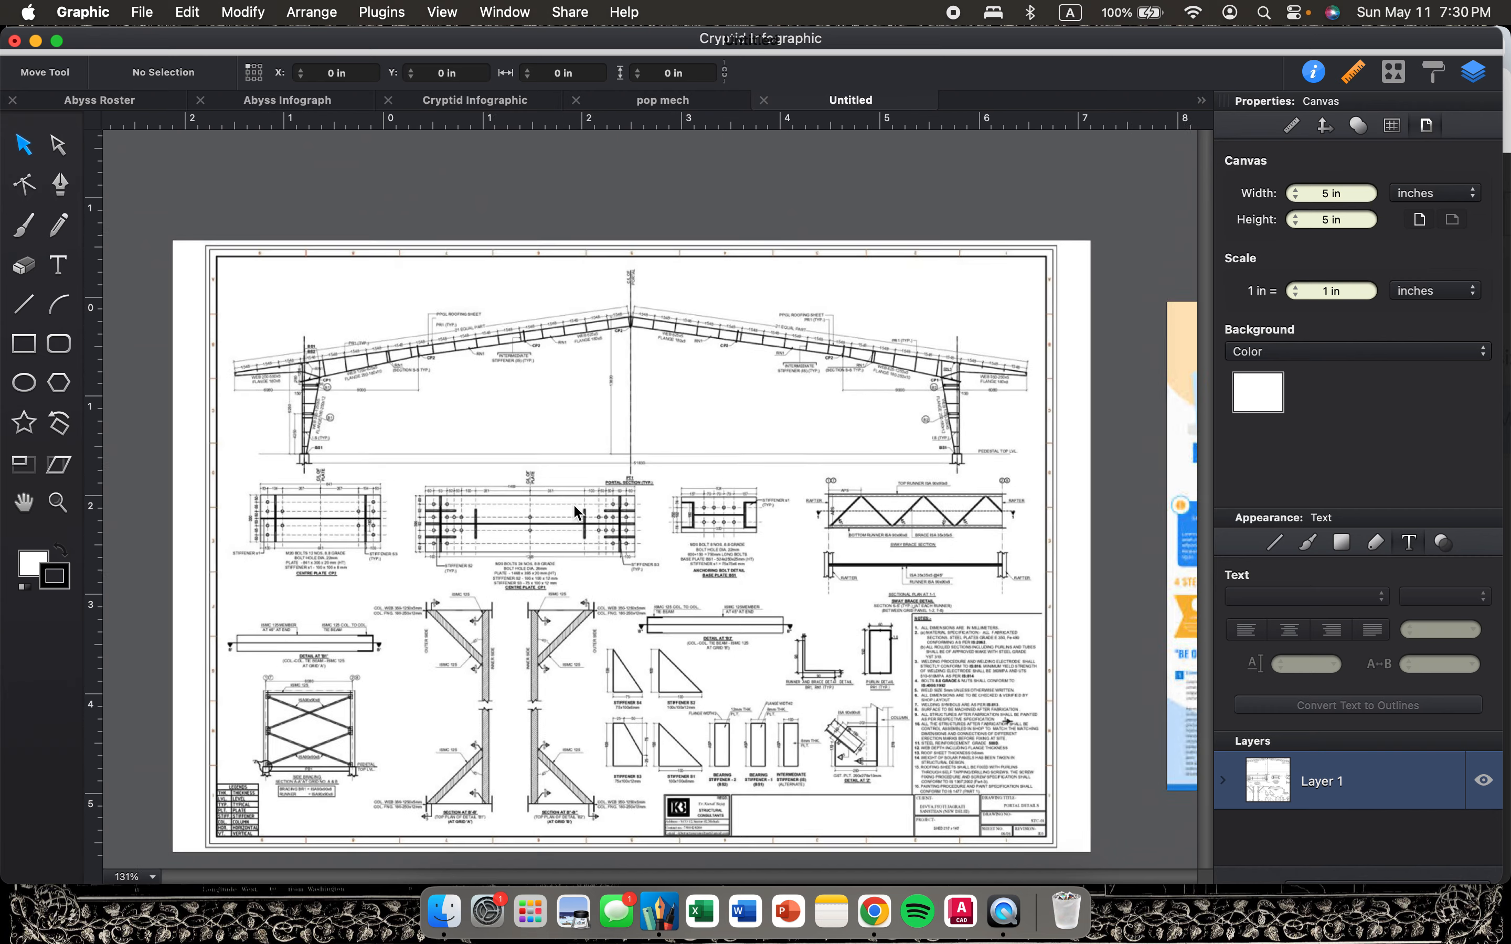
{"action": "scroll", "coordinate": [574, 506], "scroll_direction": "up", "scroll_amount": 2}
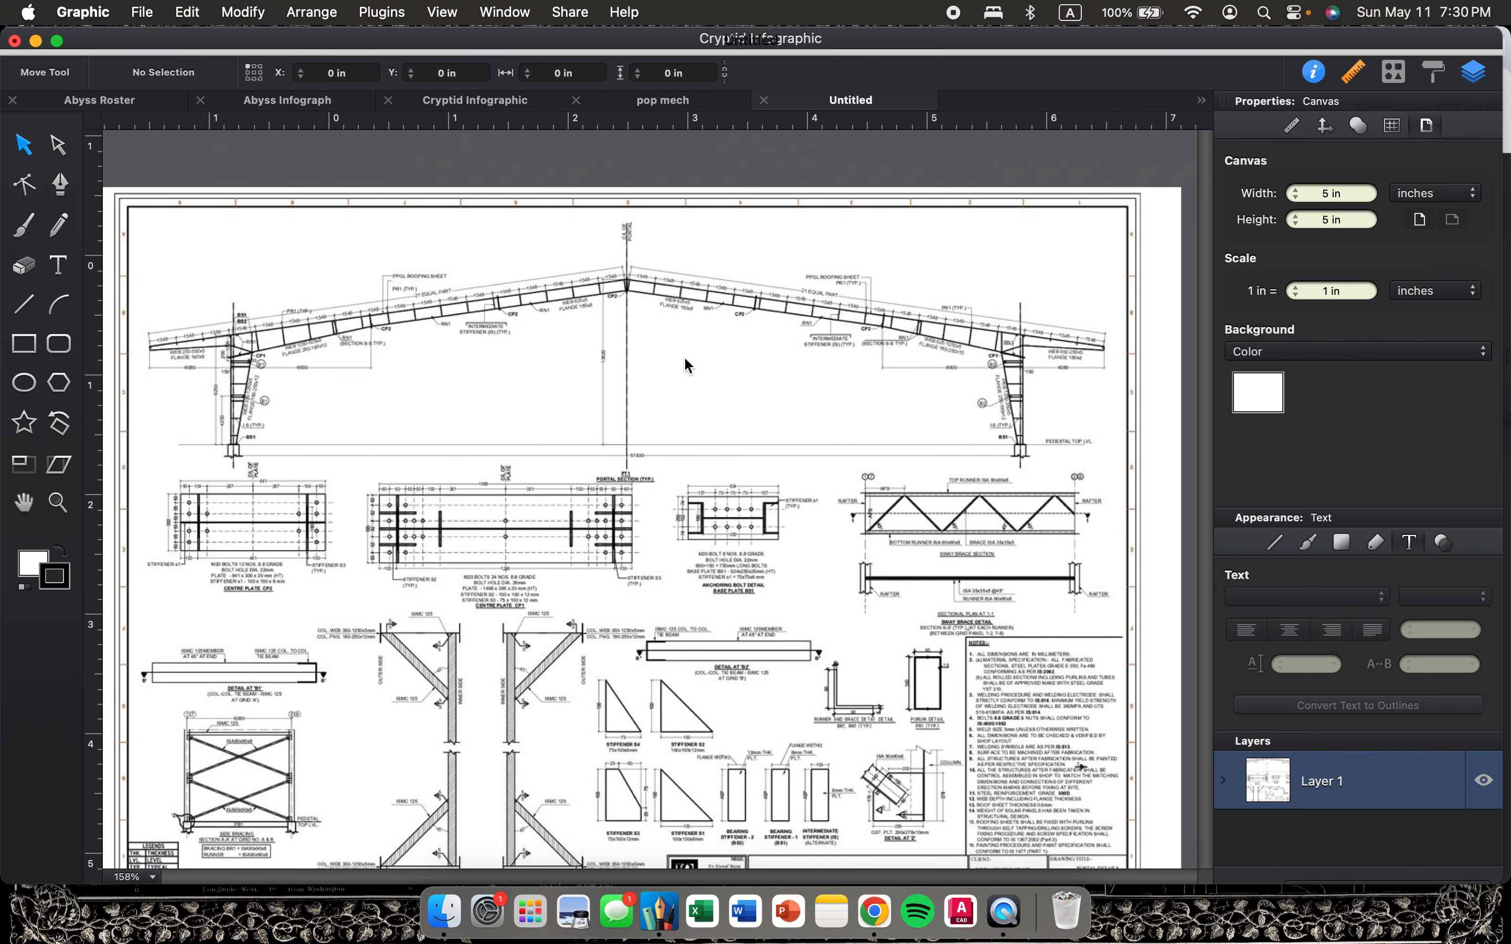
{"action": "scroll", "coordinate": [686, 364], "scroll_direction": "down", "scroll_amount": 3}
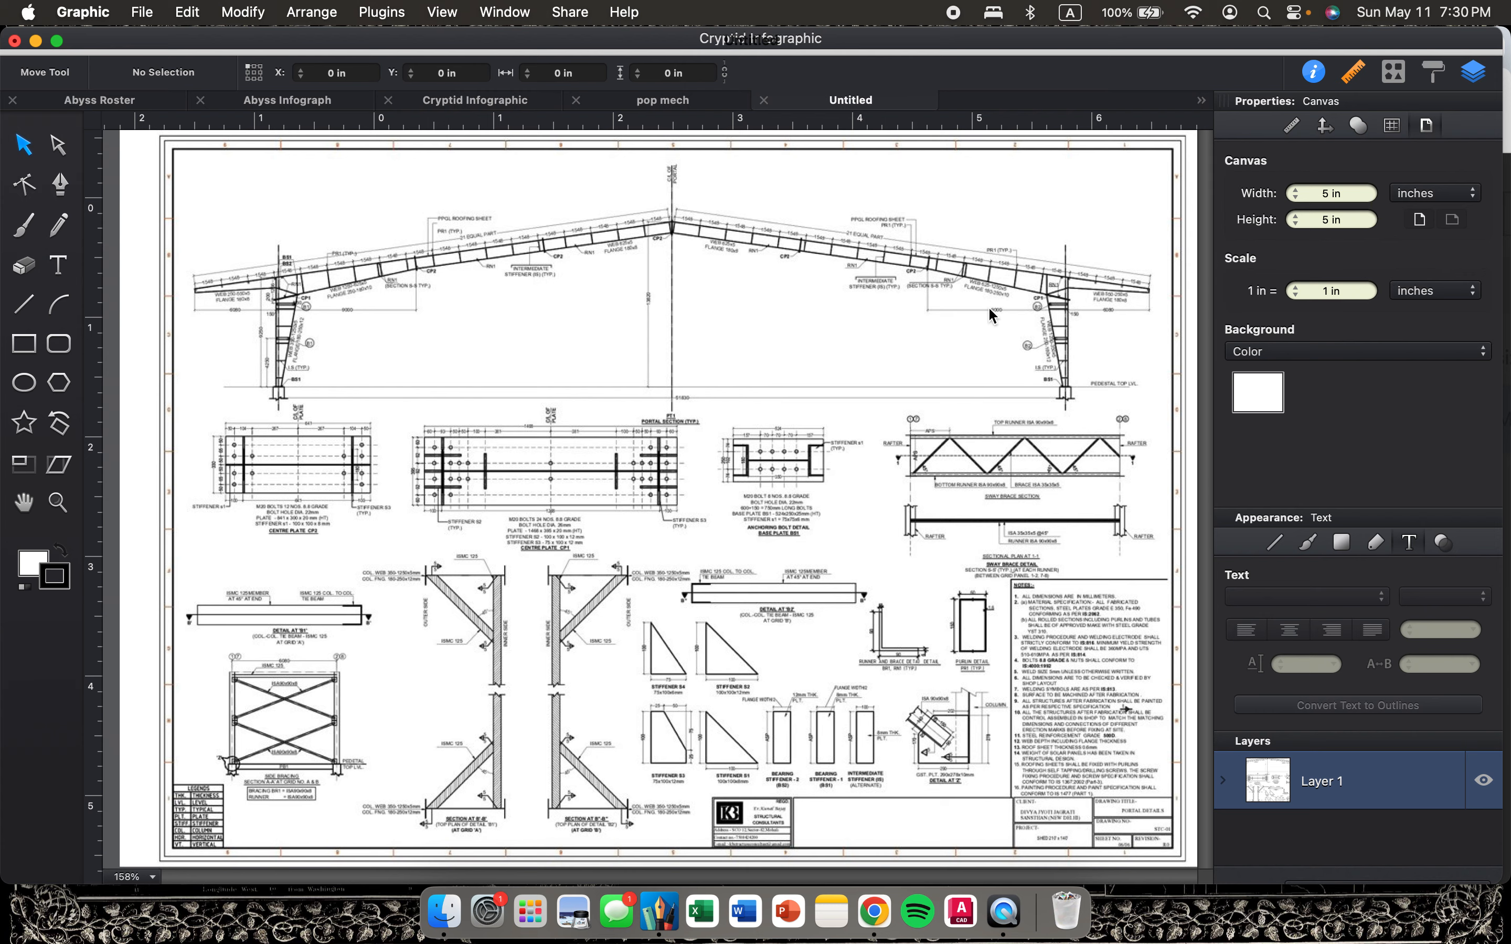
{"action": "scroll", "coordinate": [991, 297], "scroll_direction": "down", "scroll_amount": 3}
{"action": "scroll", "coordinate": [847, 383], "scroll_direction": "up", "scroll_amount": 5}
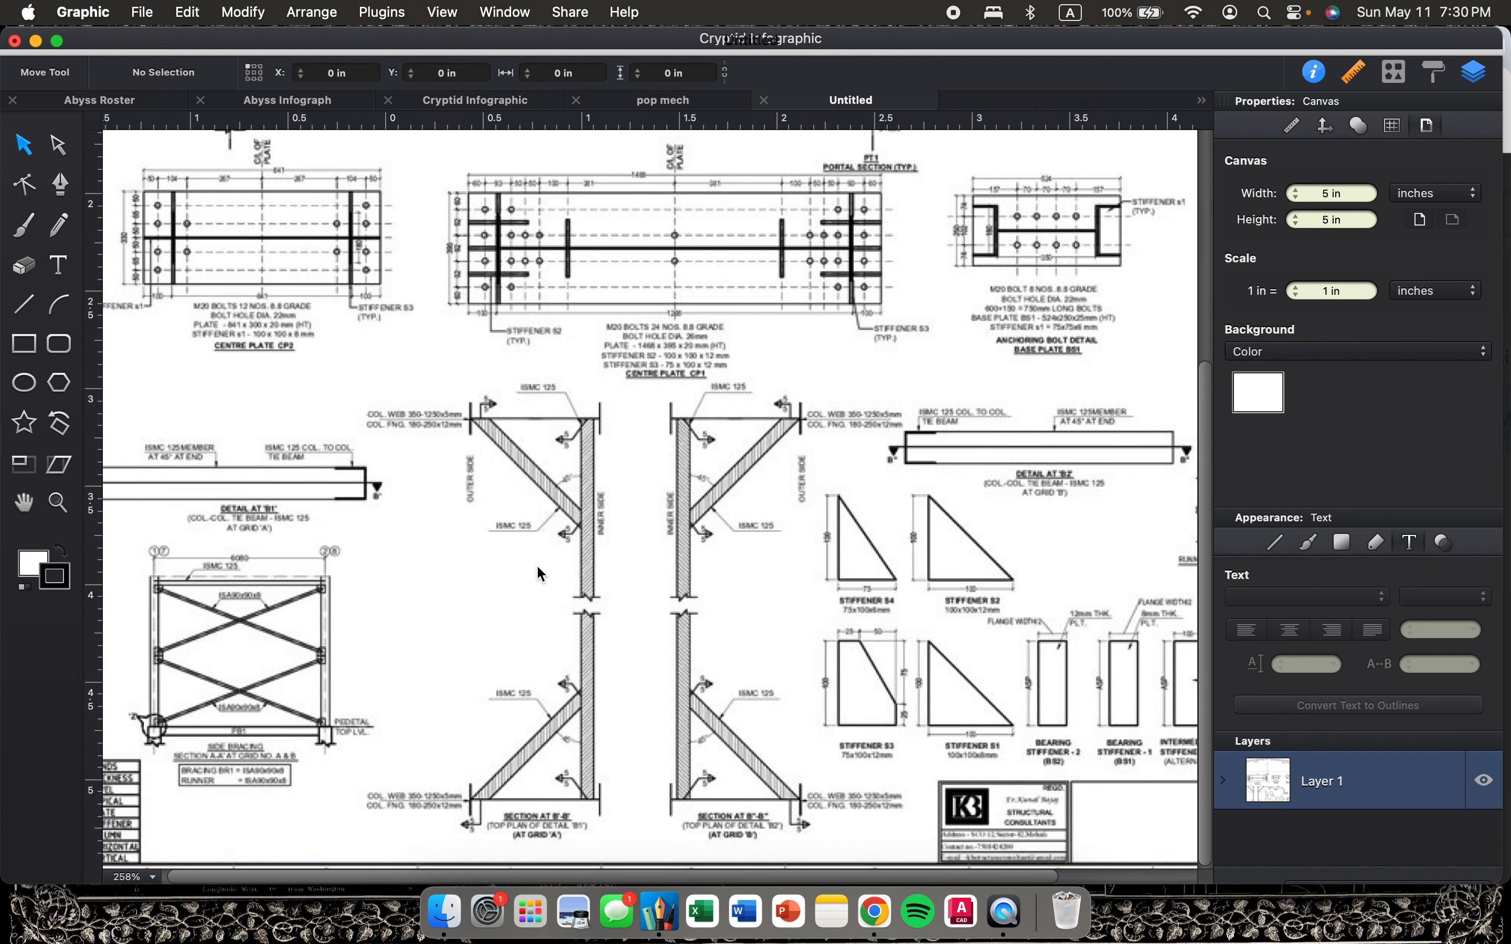
{"action": "scroll", "coordinate": [551, 505], "scroll_direction": "left", "scroll_amount": 2}
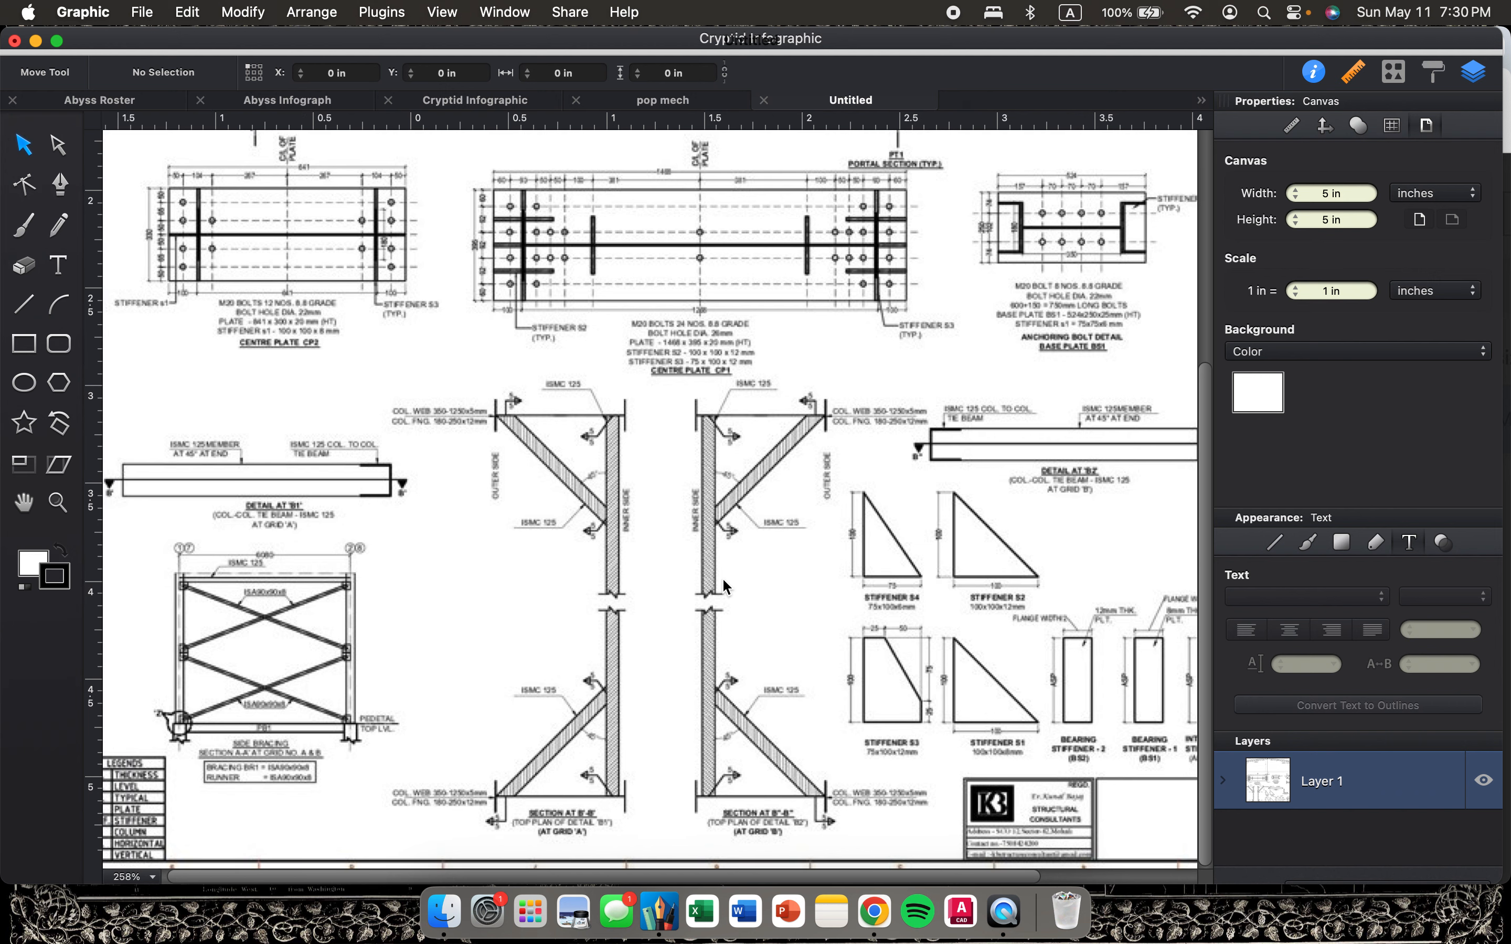
{"action": "scroll", "coordinate": [731, 475], "scroll_direction": "down", "scroll_amount": 3}
{"action": "scroll", "coordinate": [724, 433], "scroll_direction": "up", "scroll_amount": 4}
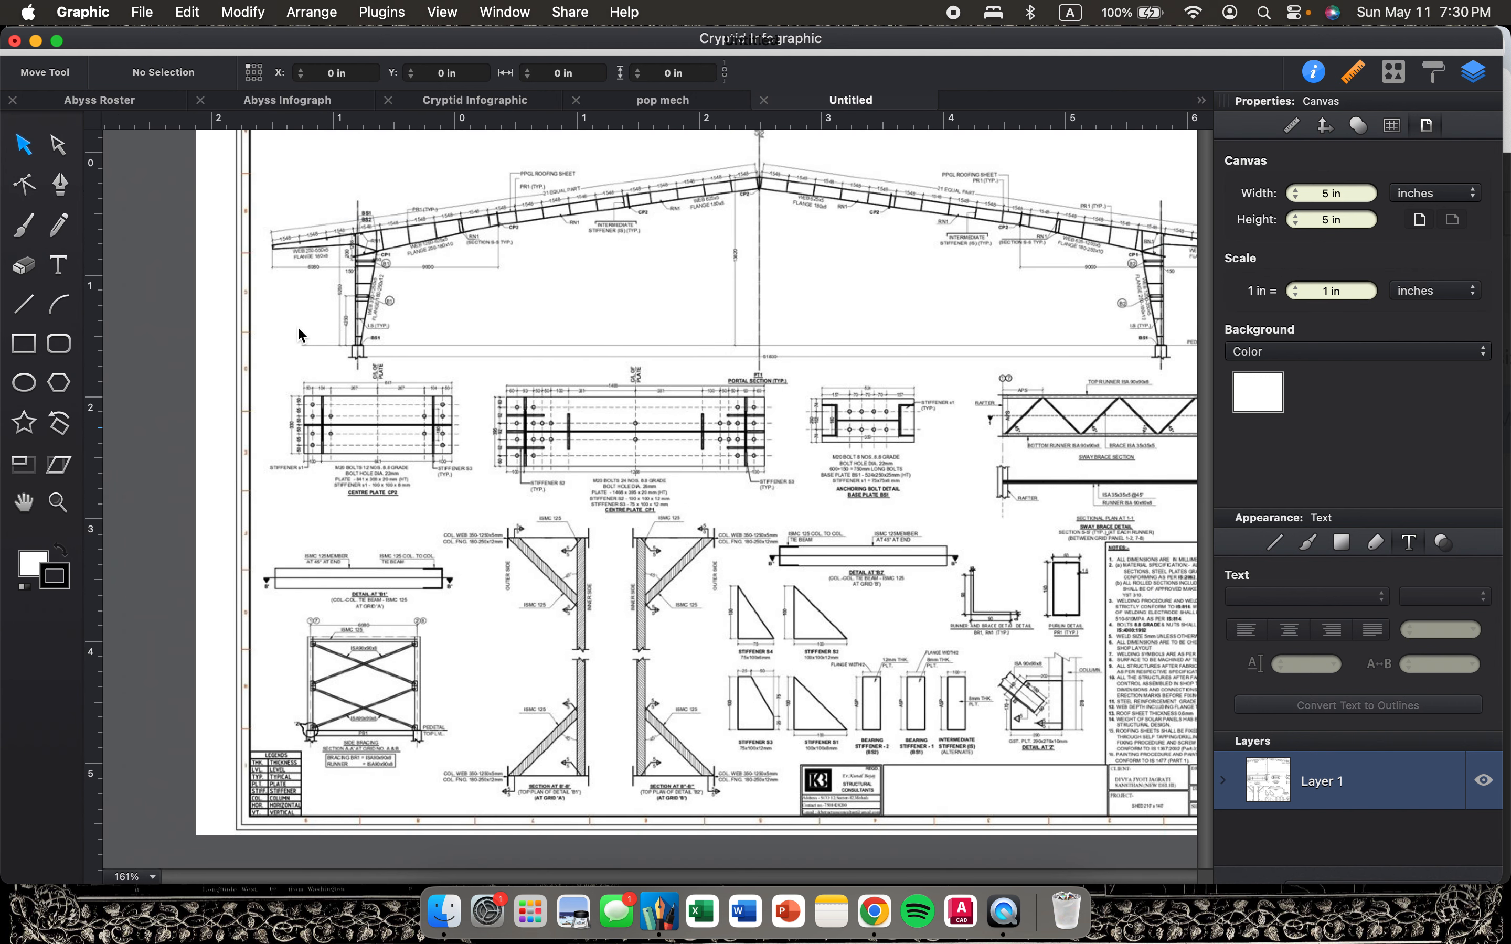
{"action": "scroll", "coordinate": [839, 401], "scroll_direction": "right", "scroll_amount": 2}
{"action": "scroll", "coordinate": [837, 394], "scroll_direction": "right", "scroll_amount": 2}
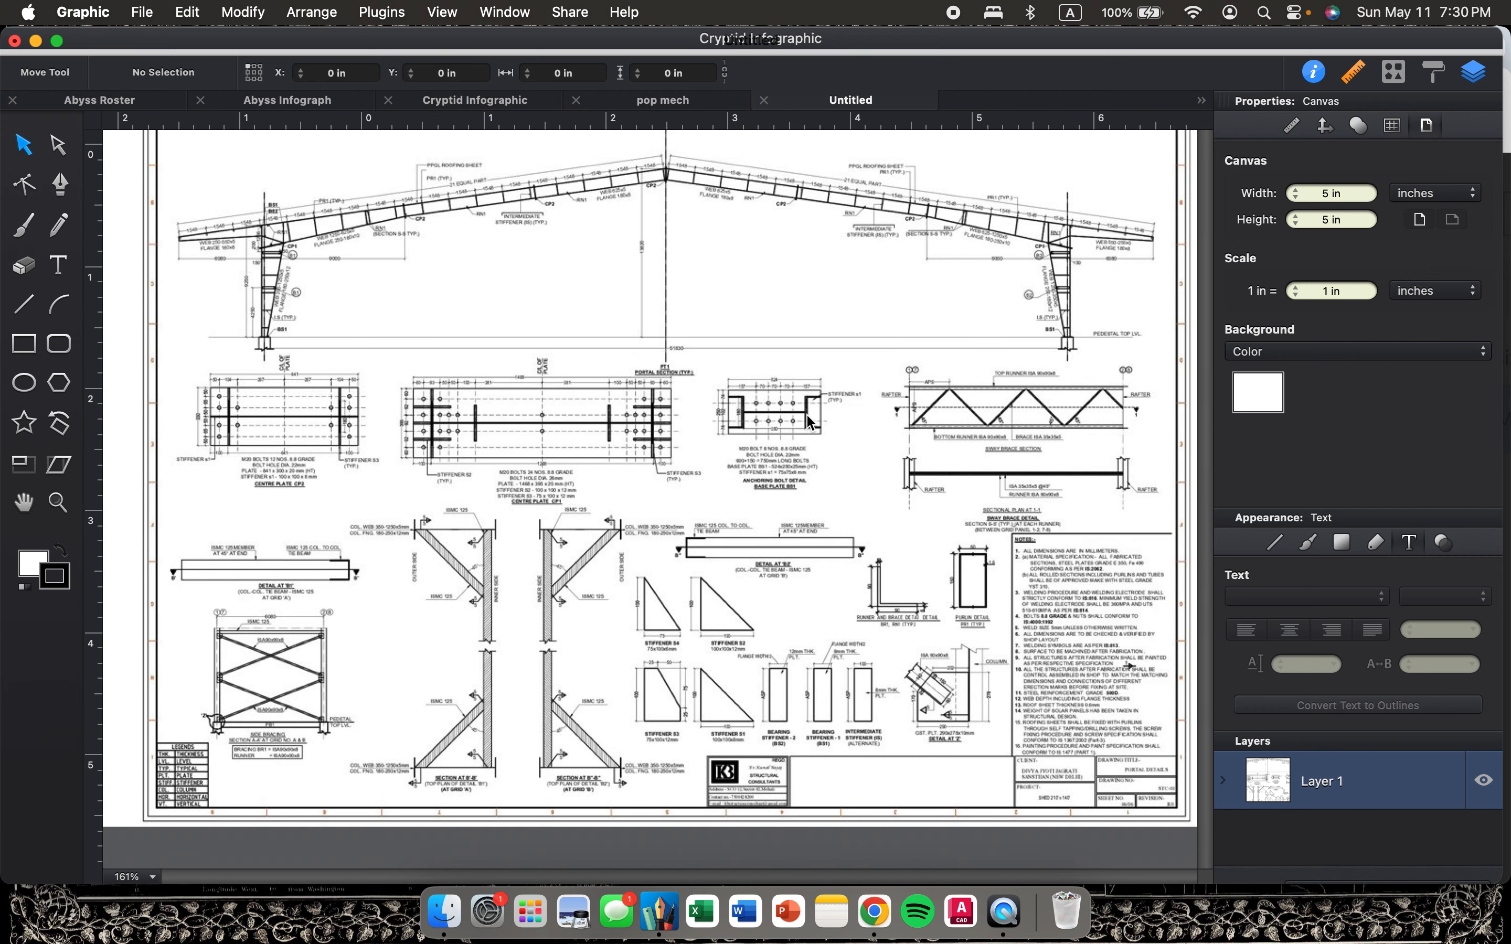
{"action": "scroll", "coordinate": [766, 413], "scroll_direction": "up", "scroll_amount": 2}
{"action": "scroll", "coordinate": [847, 755], "scroll_direction": "right", "scroll_amount": 1}
{"action": "scroll", "coordinate": [847, 754], "scroll_direction": "down", "scroll_amount": 1}
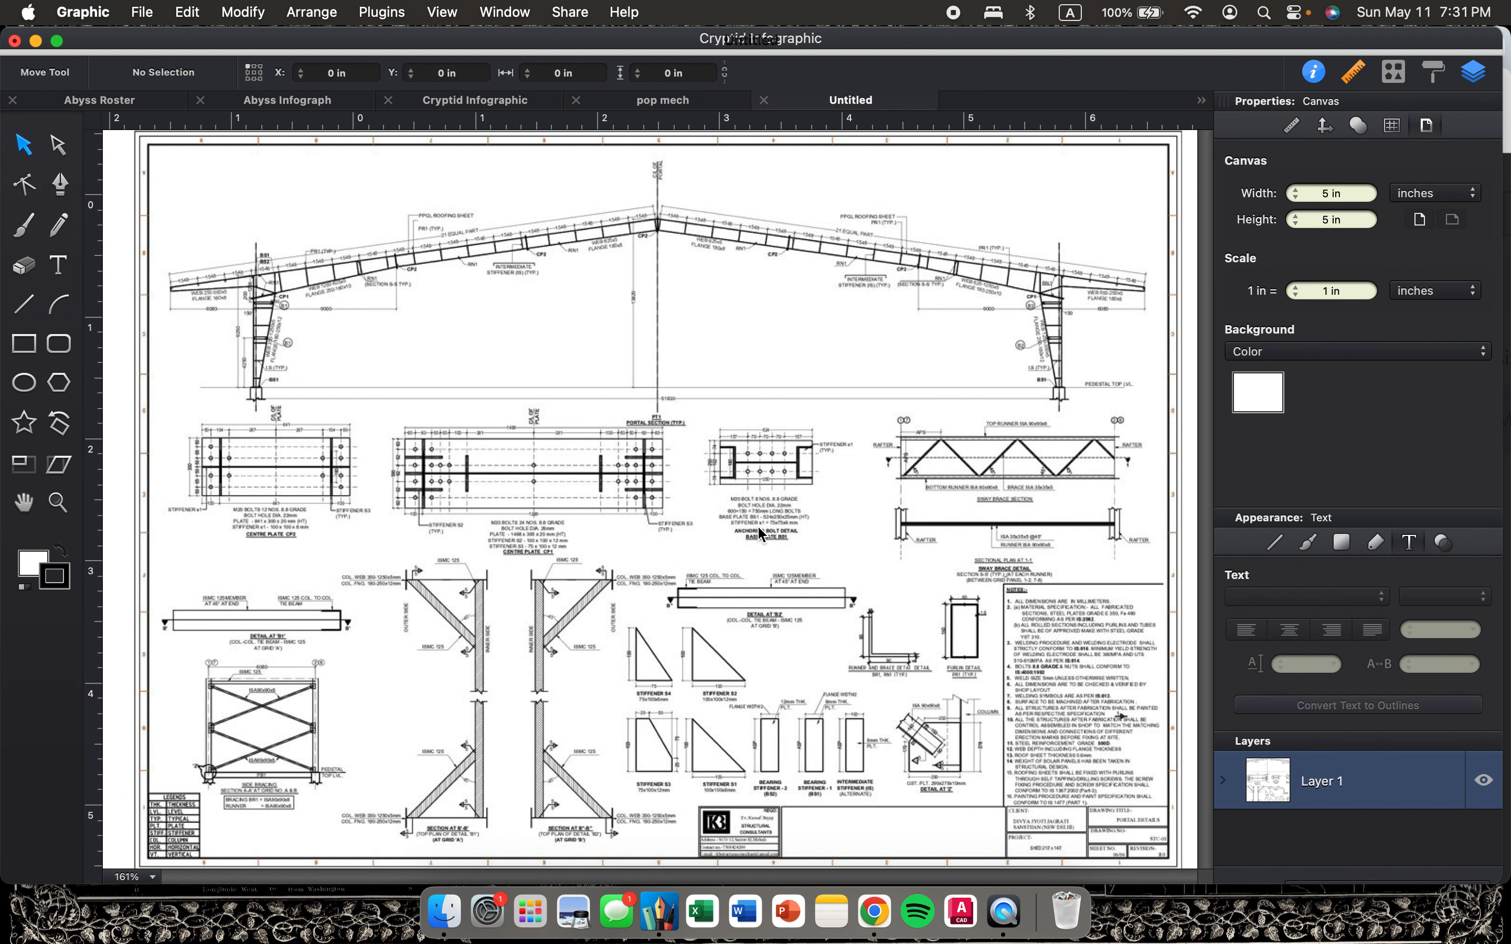
Compare the structural drawing with the "How to Be Creative" infographic beside it.
{"action": "scroll", "coordinate": [767, 460], "scroll_direction": "right", "scroll_amount": 6}
{"action": "scroll", "coordinate": [768, 460], "scroll_direction": "down", "scroll_amount": 5}
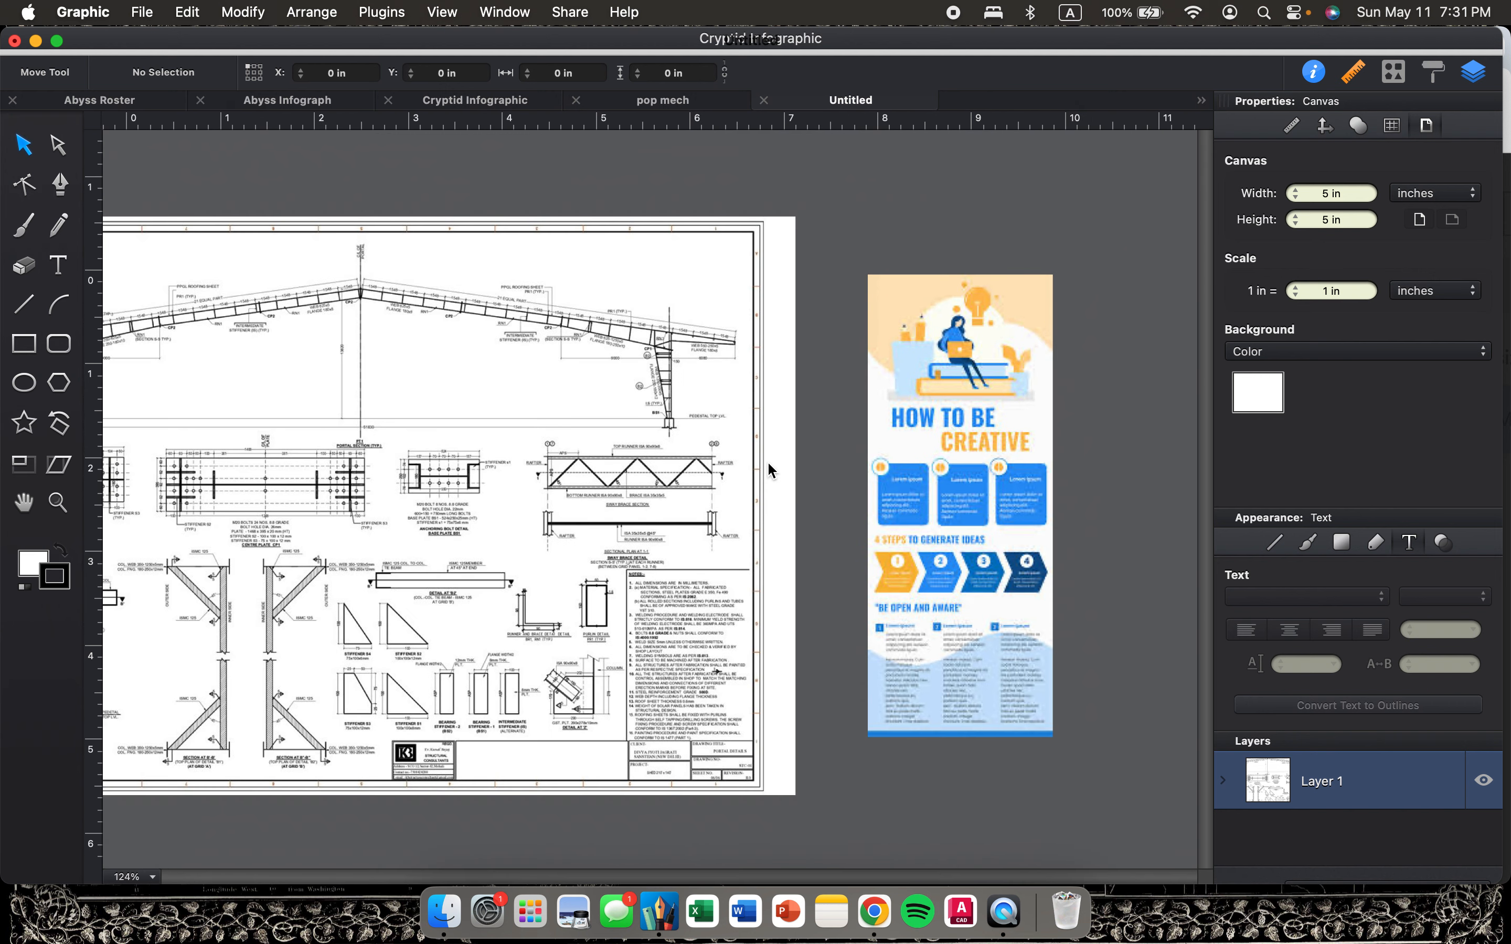
{"action": "scroll", "coordinate": [489, 492], "scroll_direction": "down", "scroll_amount": 4}
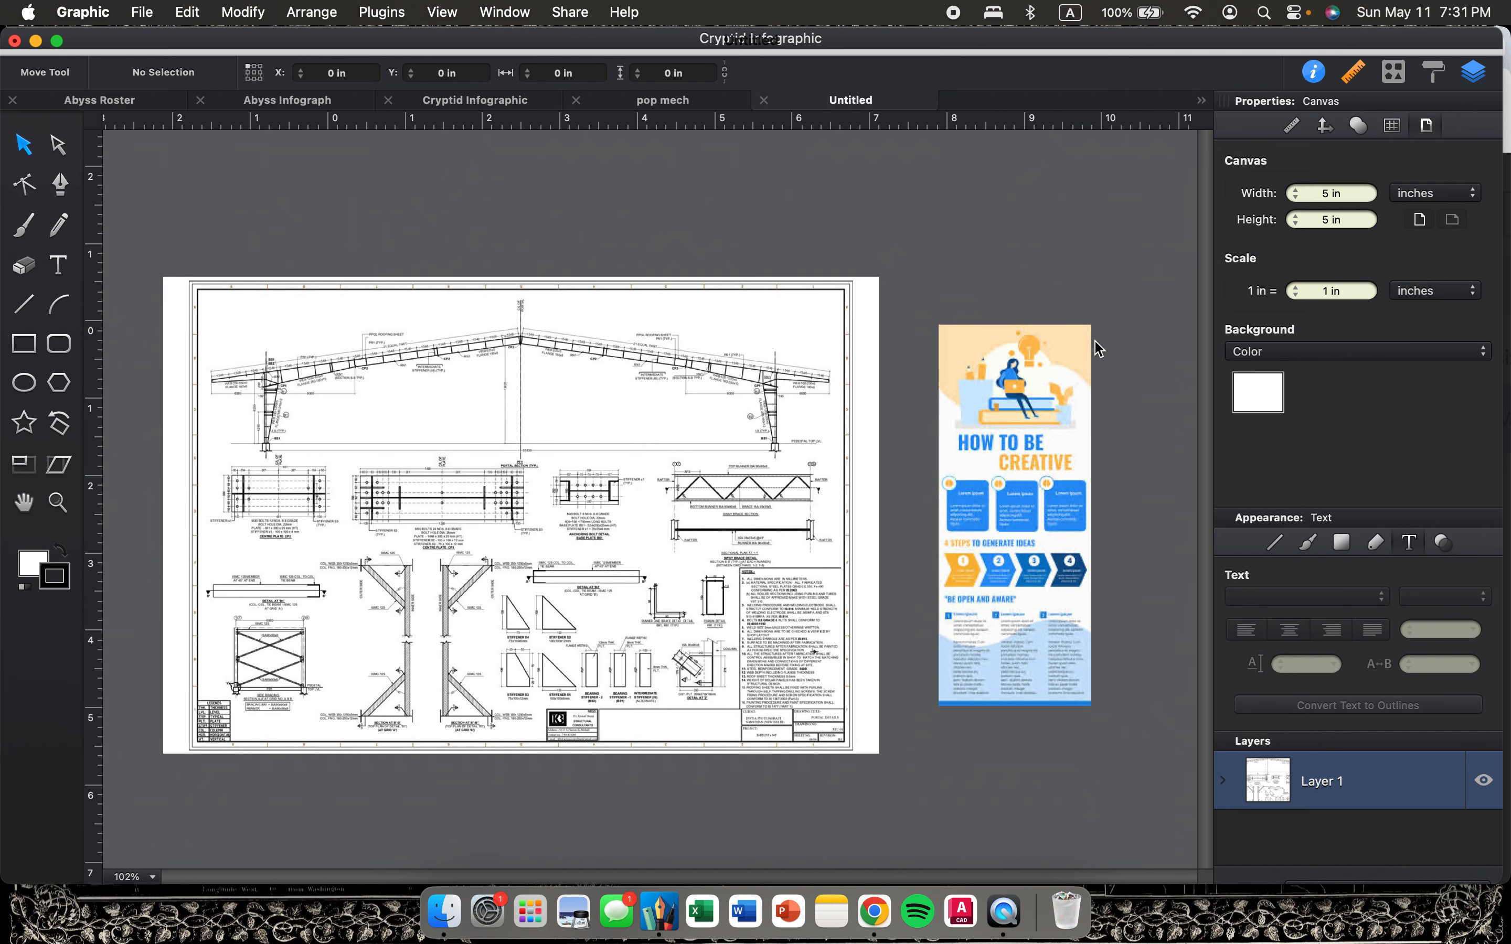
{"action": "scroll", "coordinate": [983, 673], "scroll_direction": "right", "scroll_amount": 2}
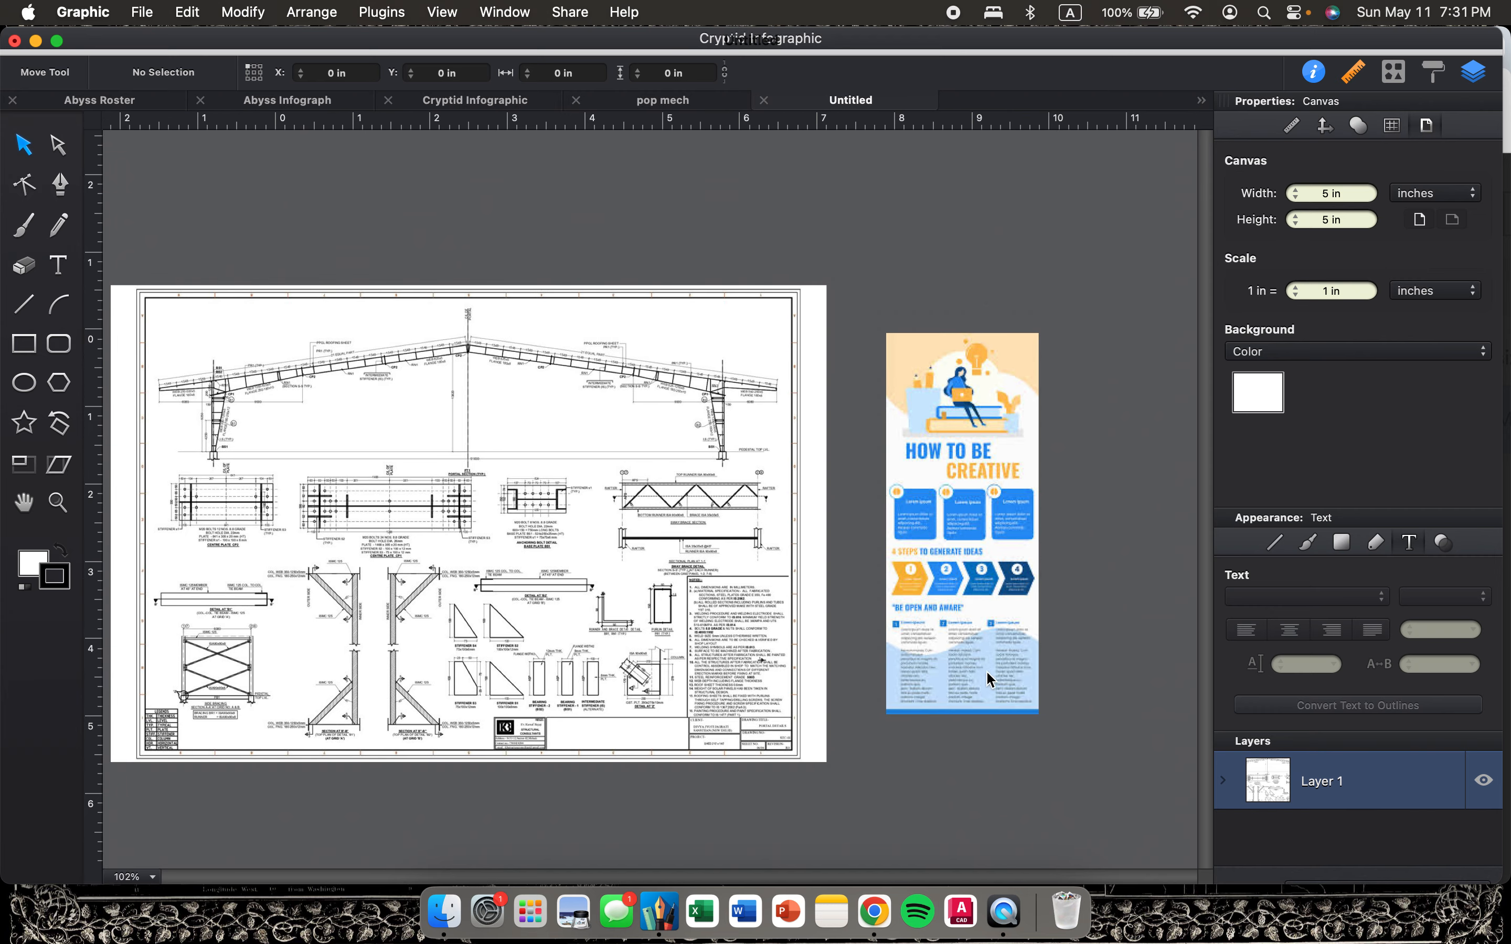
{"action": "scroll", "coordinate": [988, 640], "scroll_direction": "left", "scroll_amount": 3}
{"action": "scroll", "coordinate": [845, 589], "scroll_direction": "up", "scroll_amount": 5}
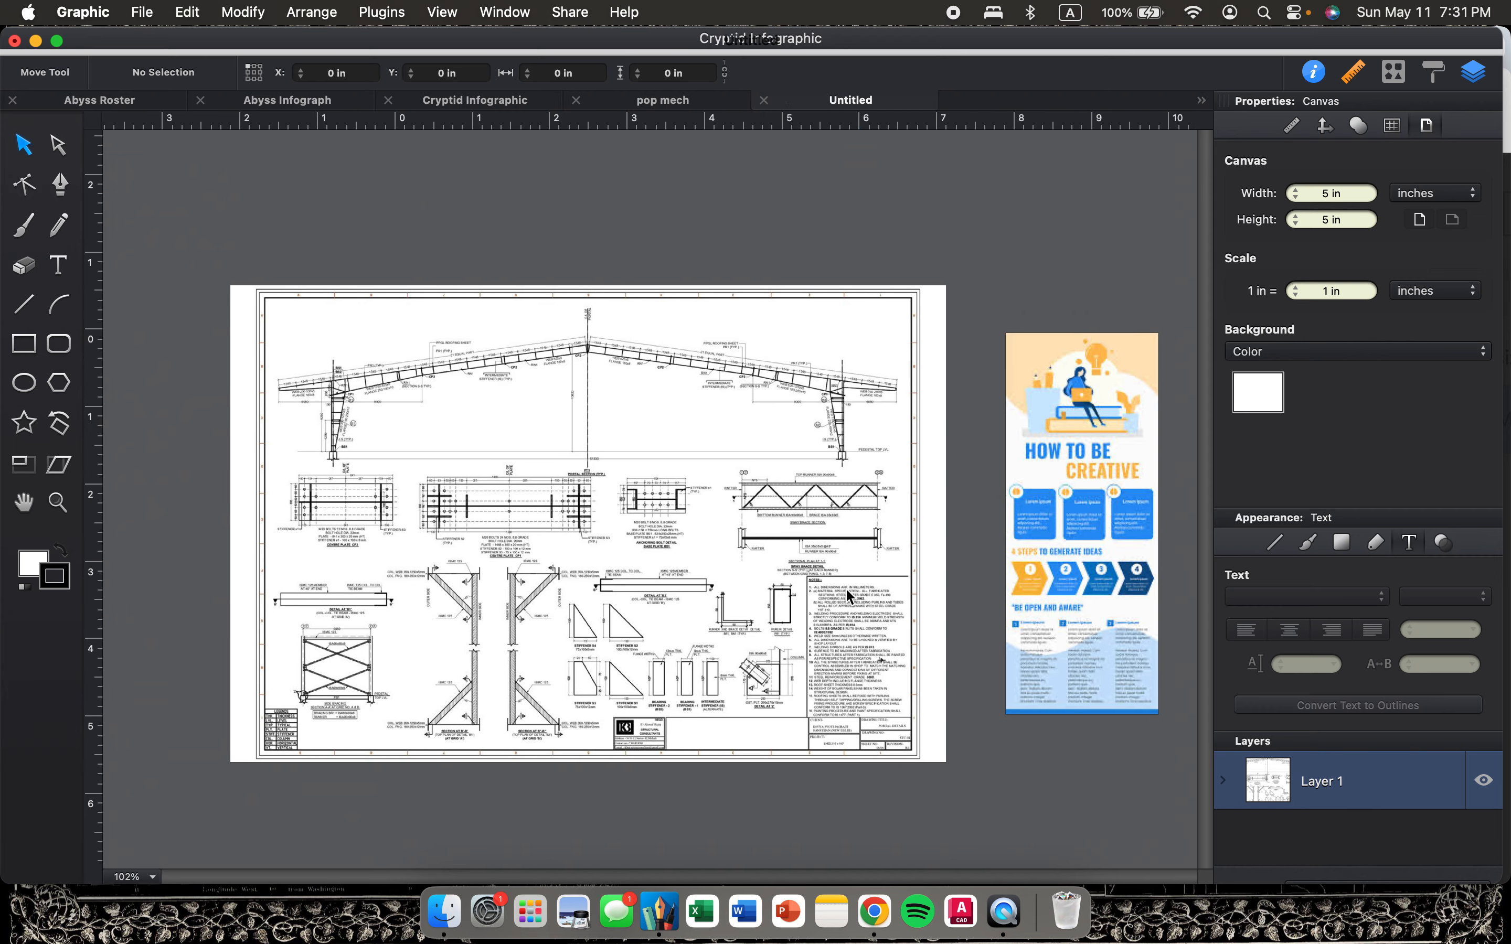
{"action": "scroll", "coordinate": [847, 597], "scroll_direction": "up", "scroll_amount": 2}
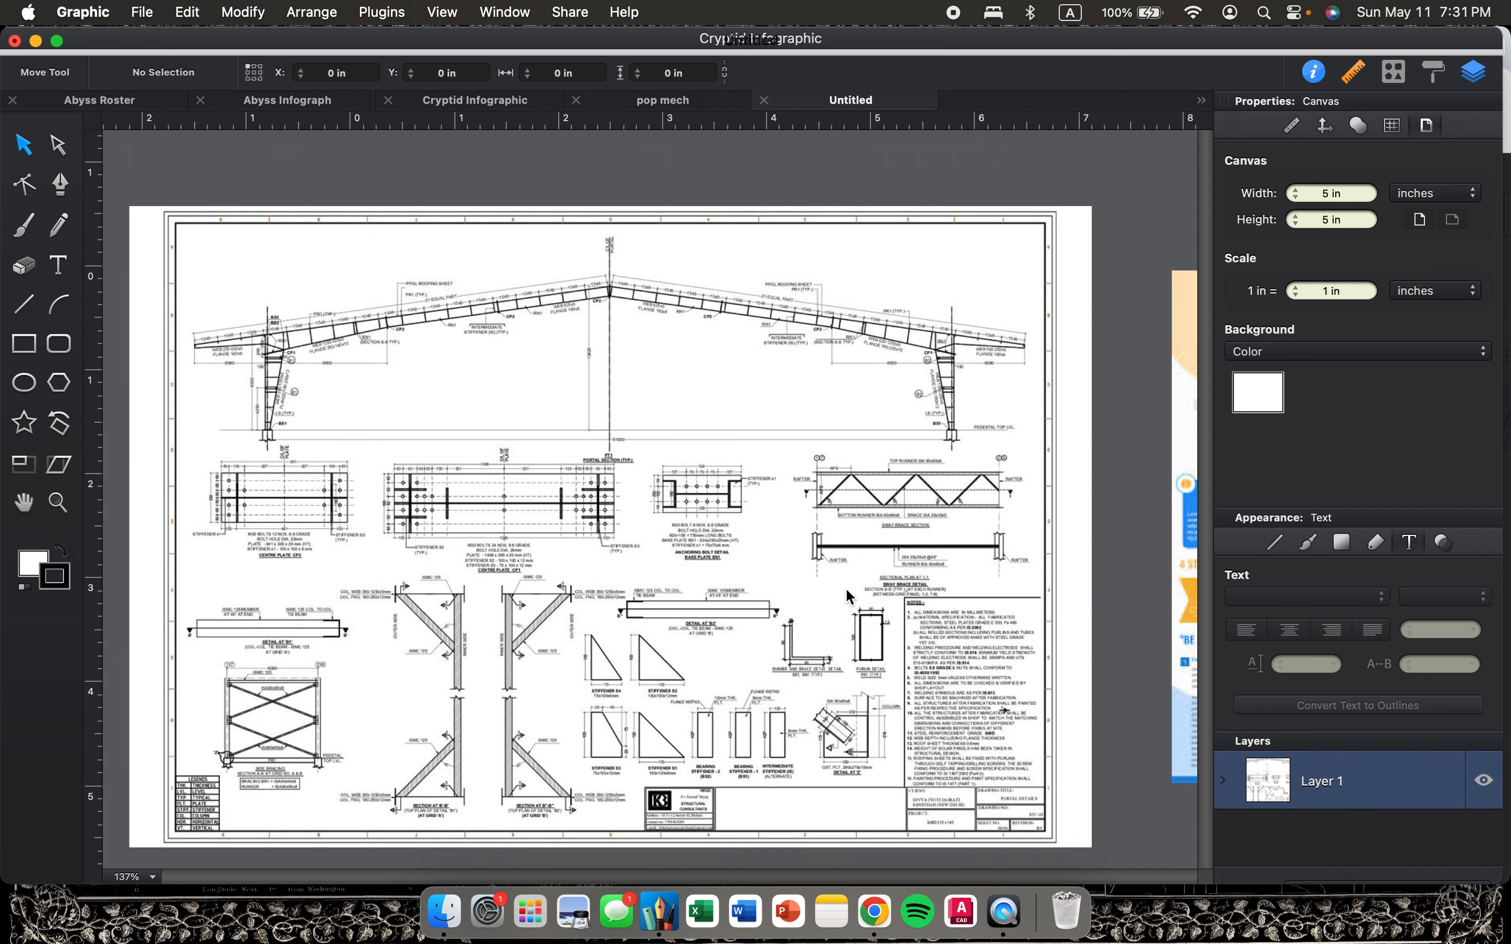
{"action": "scroll", "coordinate": [847, 597], "scroll_direction": "down", "scroll_amount": 1}
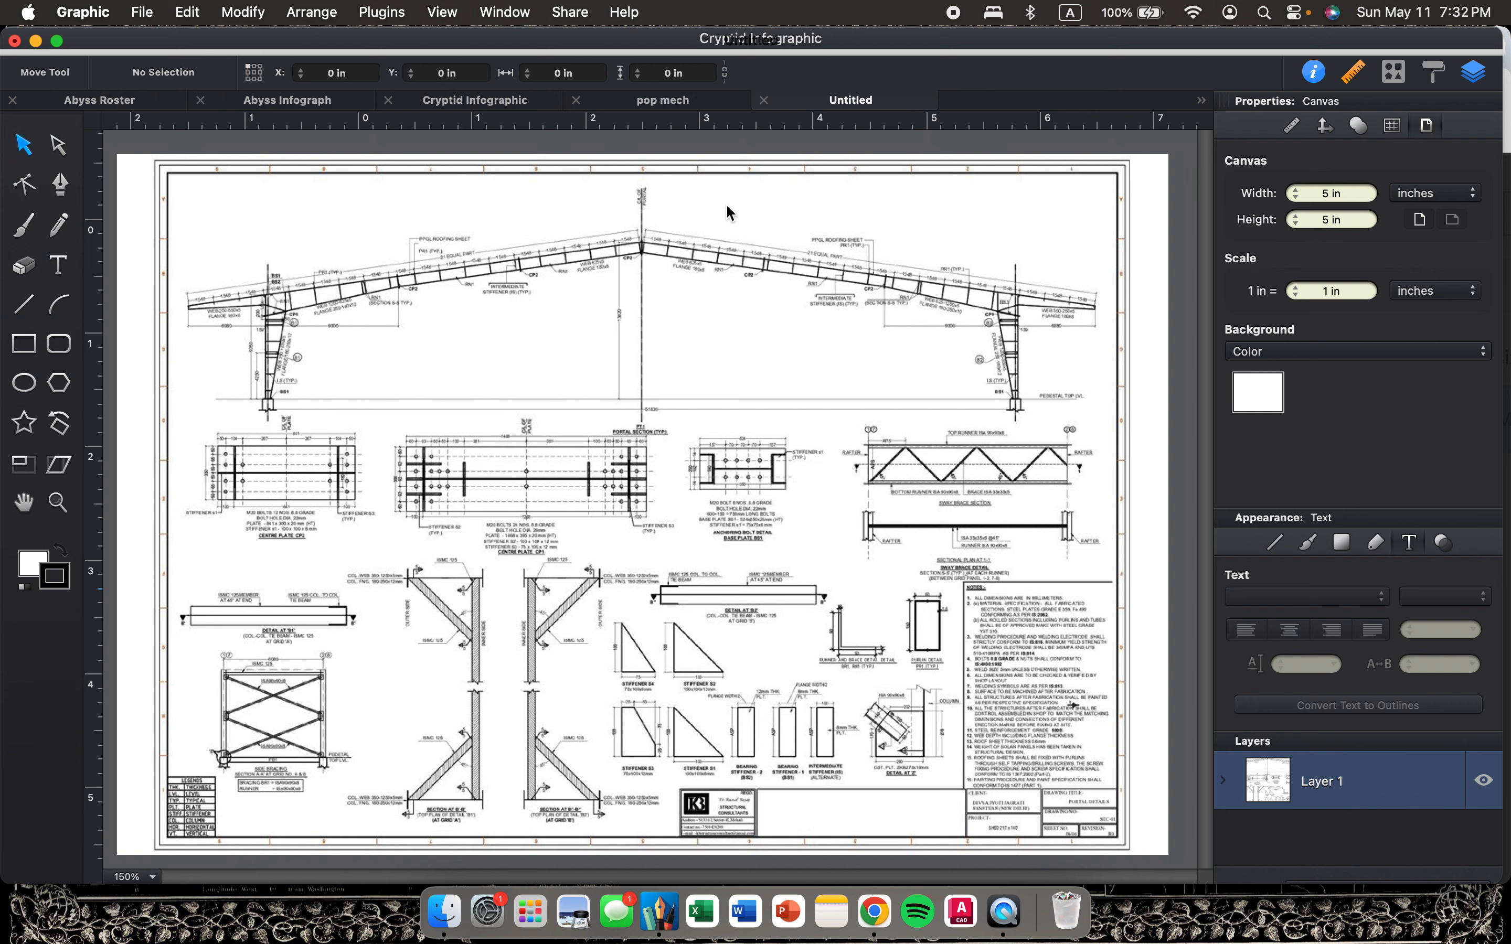
Compare the Popular Mechanics covers in the pop mech document with the structural drawing in Untitled, ending on the covers.
{"action": "left_click", "coordinate": [710, 105]}
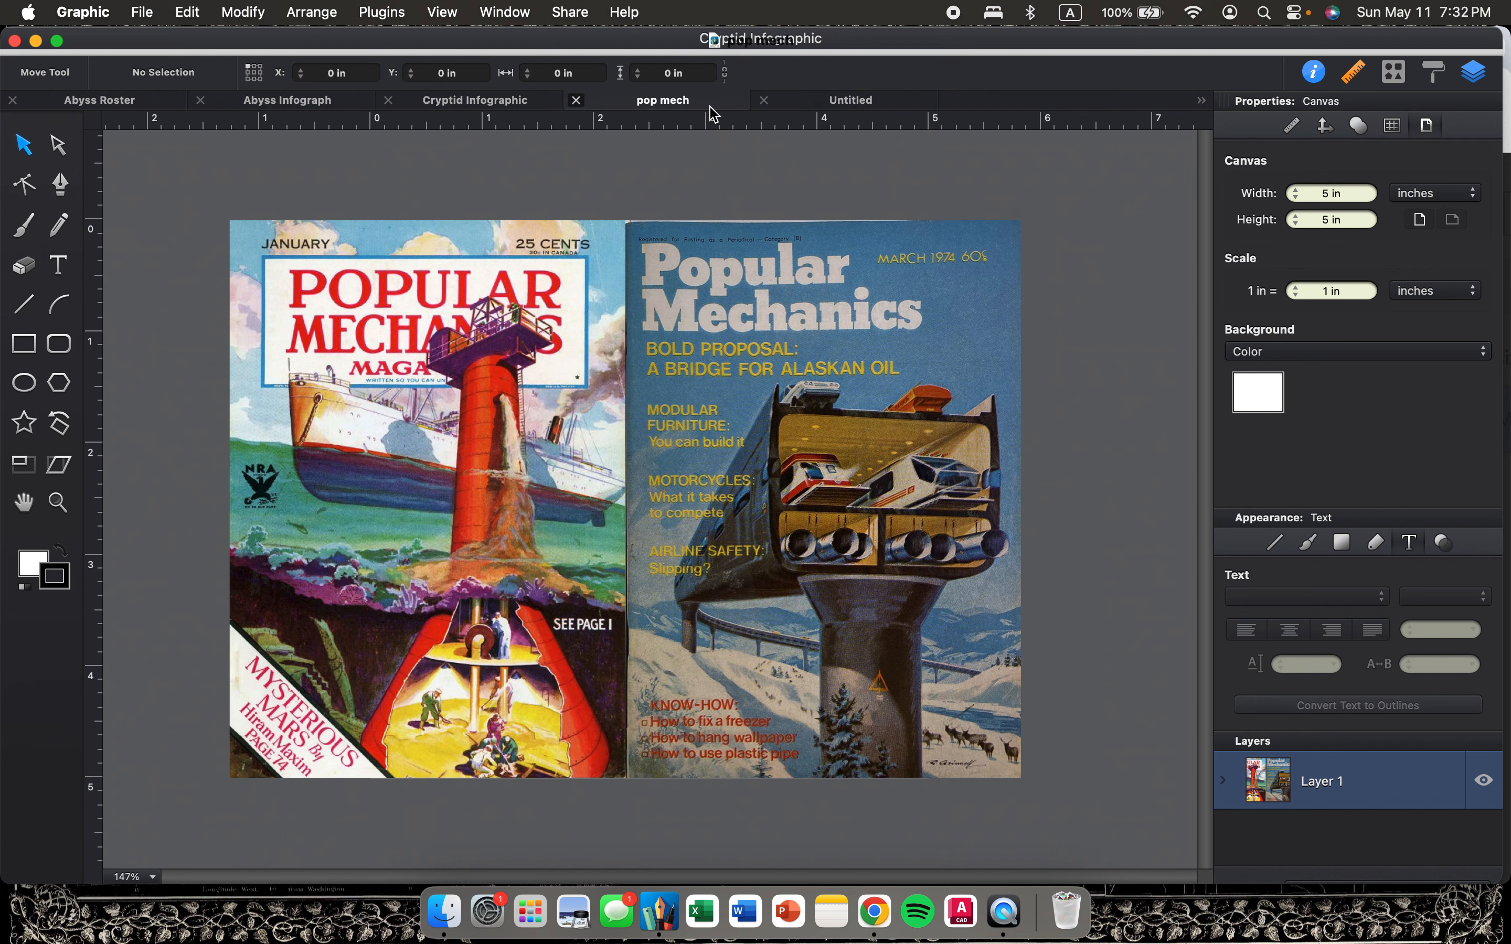
{"action": "scroll", "coordinate": [823, 431], "scroll_direction": "up", "scroll_amount": 2}
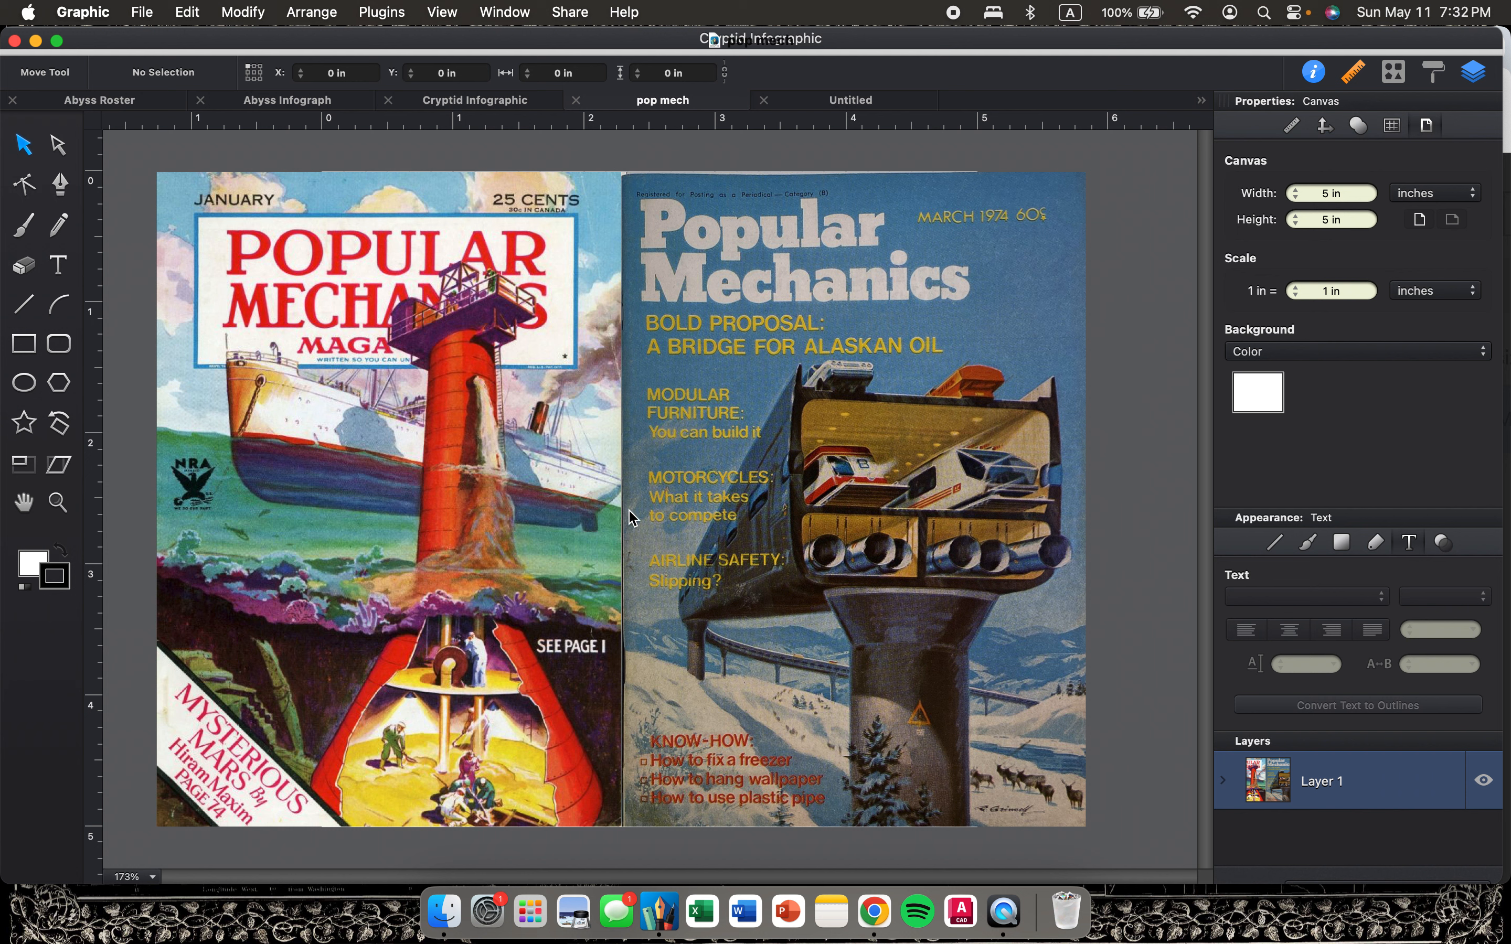
{"action": "scroll", "coordinate": [631, 517], "scroll_direction": "left", "scroll_amount": 2}
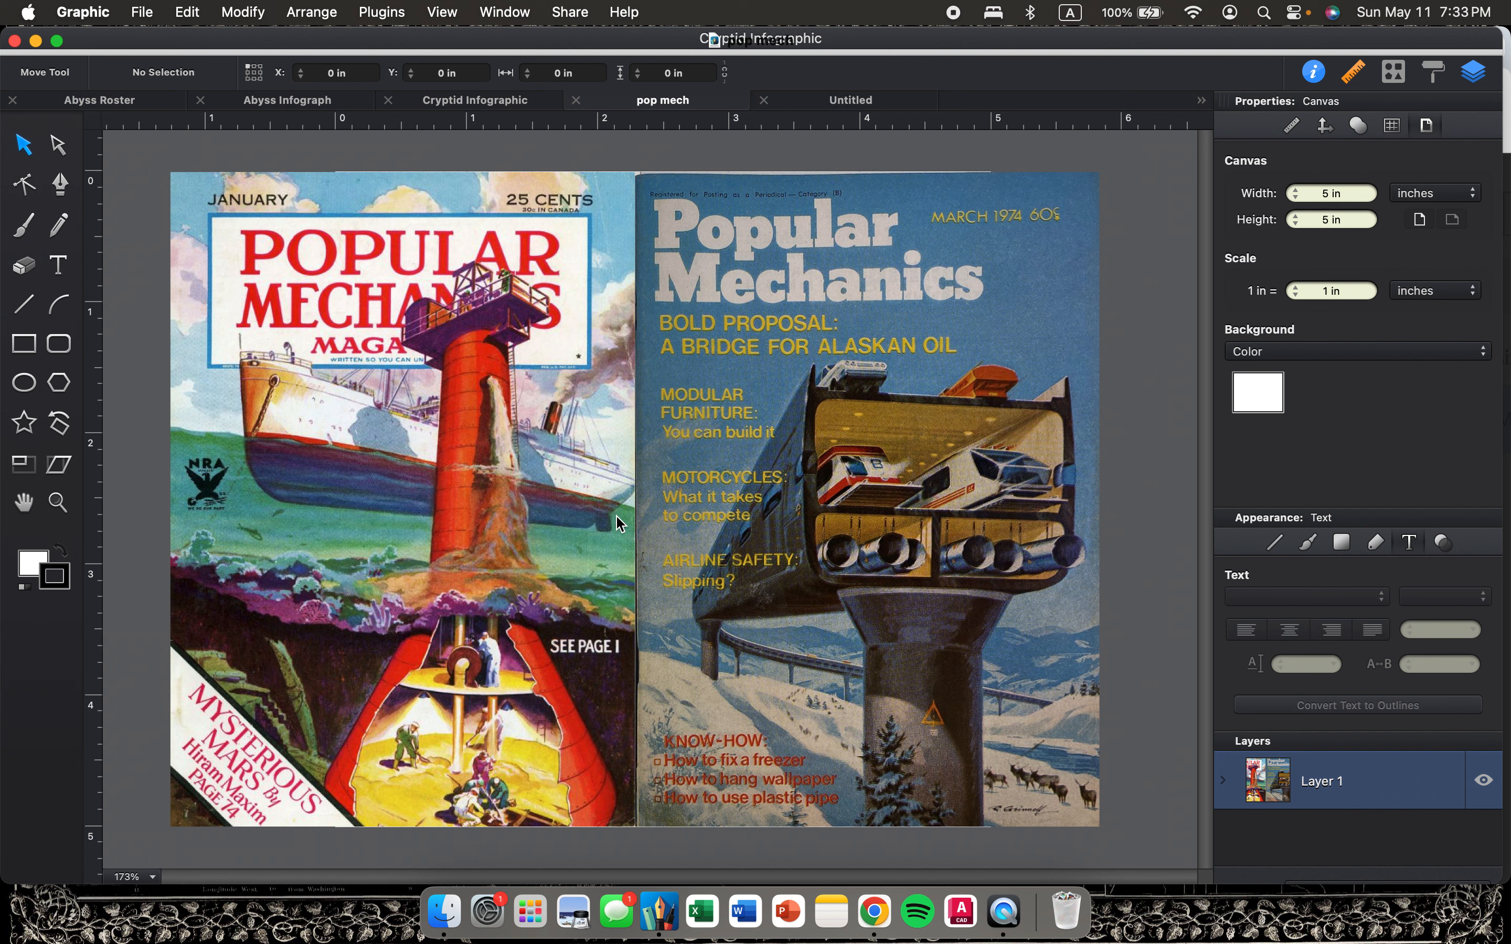
{"action": "left_click", "coordinate": [835, 101]}
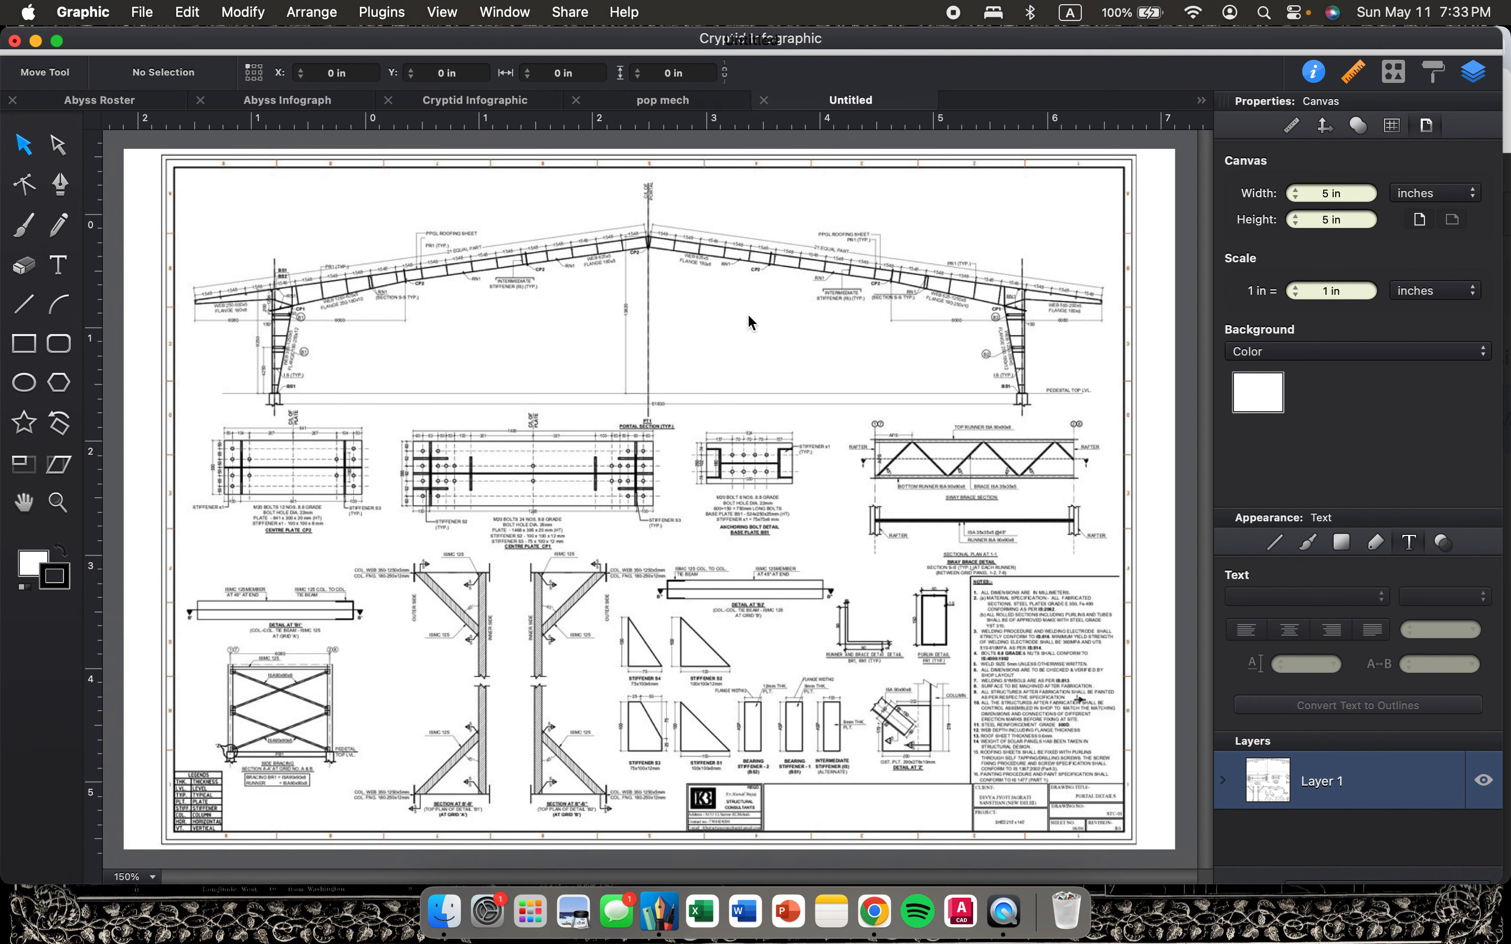
{"action": "left_click", "coordinate": [687, 108]}
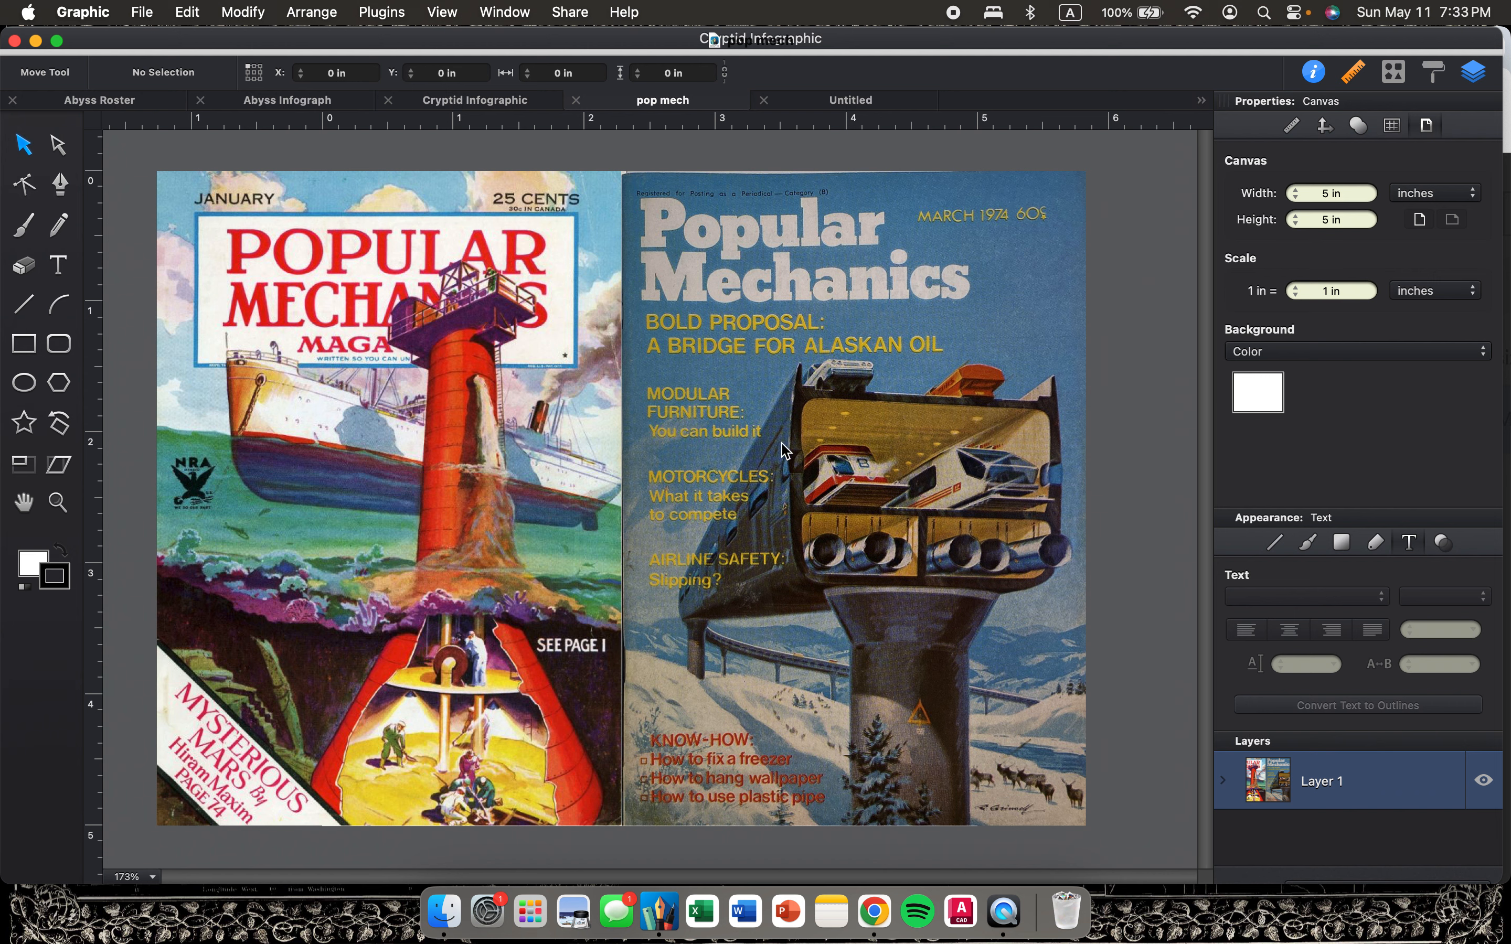
{"action": "left_click", "coordinate": [819, 100]}
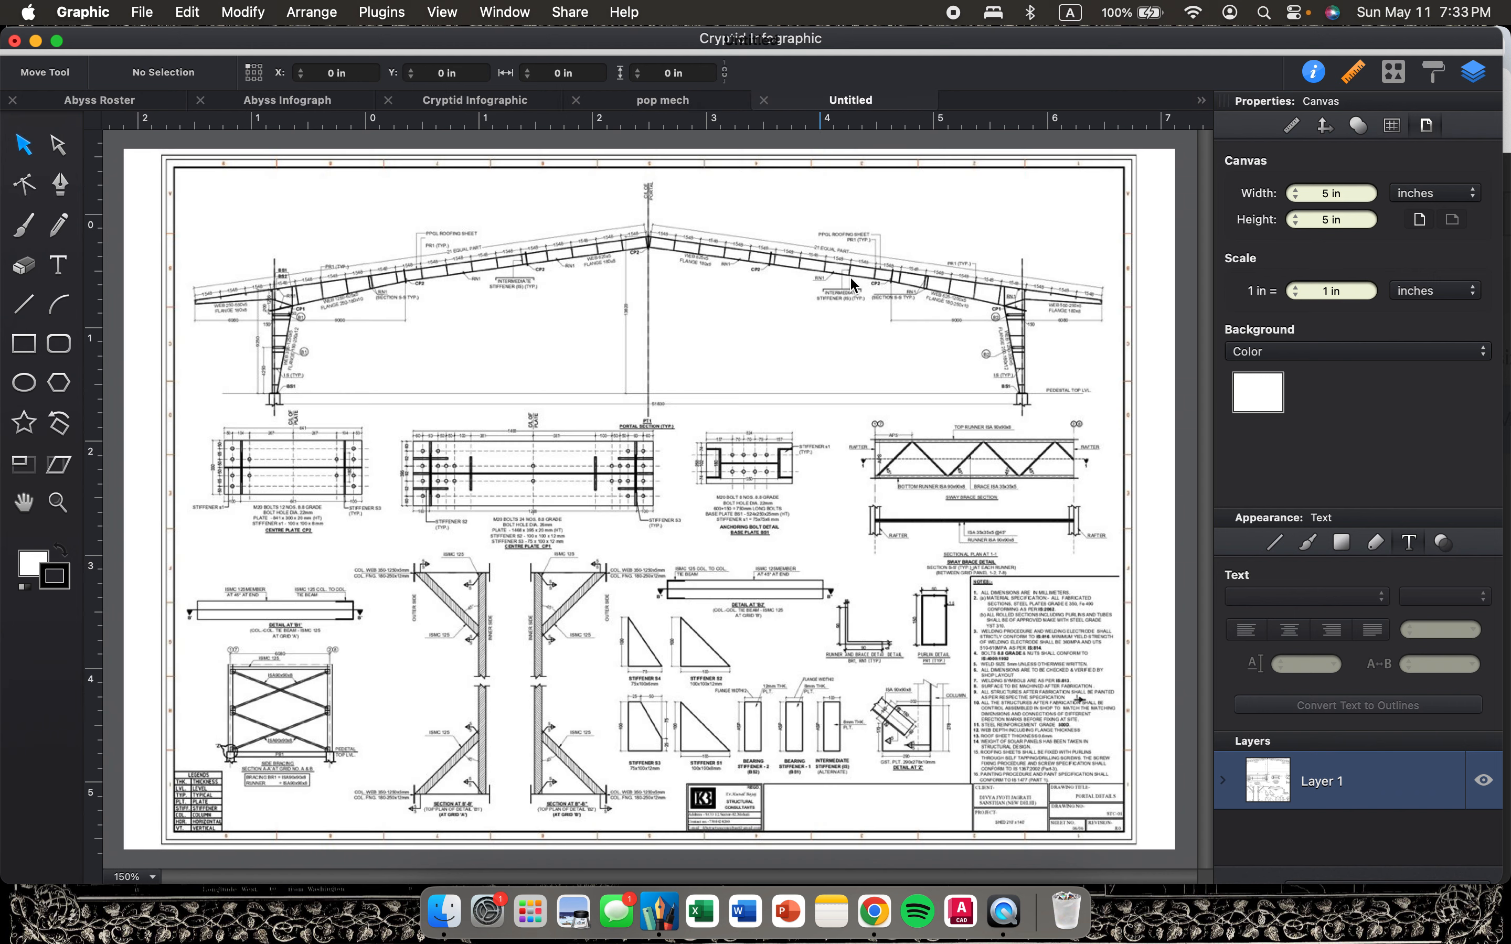
{"action": "left_click", "coordinate": [723, 104]}
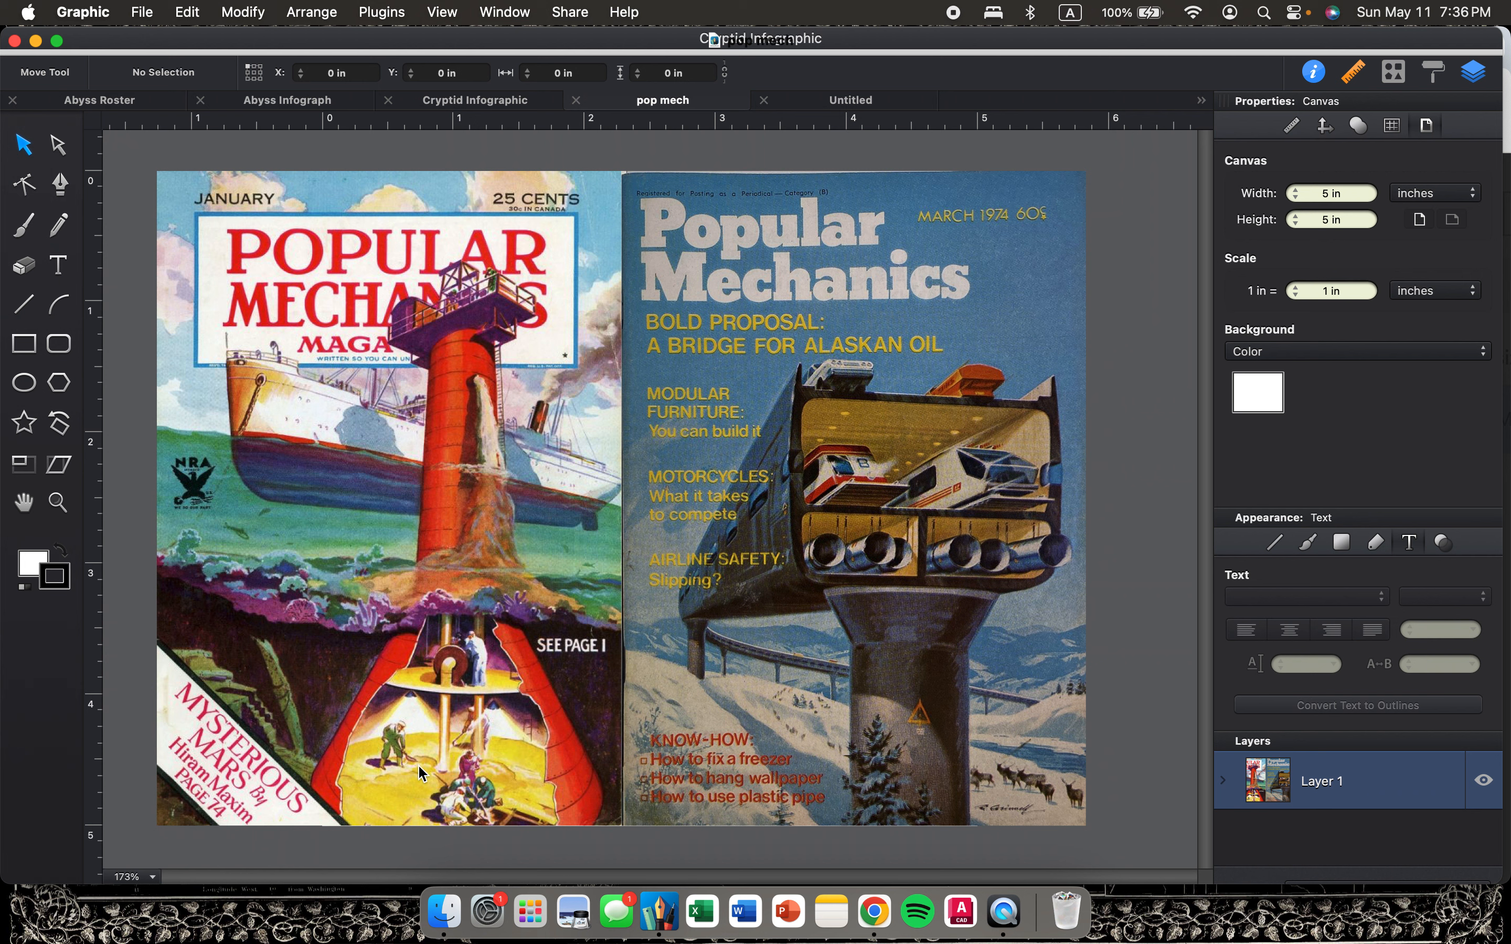
Switch to Chrome and examine the Star Destroyer Venator class cutaway spread.
{"action": "left_click", "coordinate": [877, 913]}
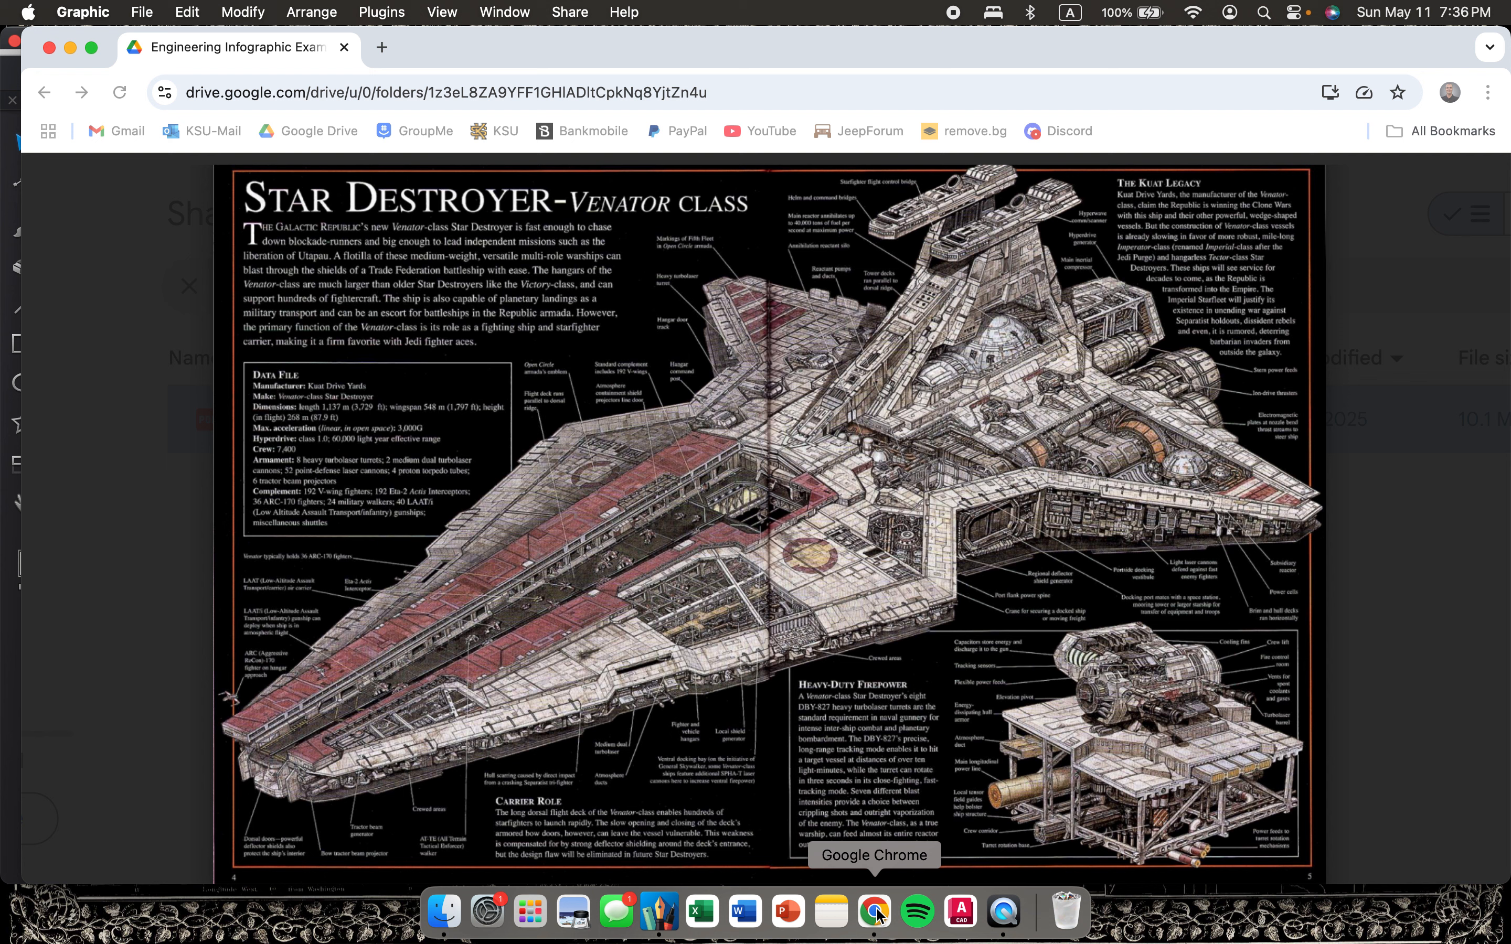
{"action": "scroll", "coordinate": [966, 580], "scroll_direction": "down", "scroll_amount": 1}
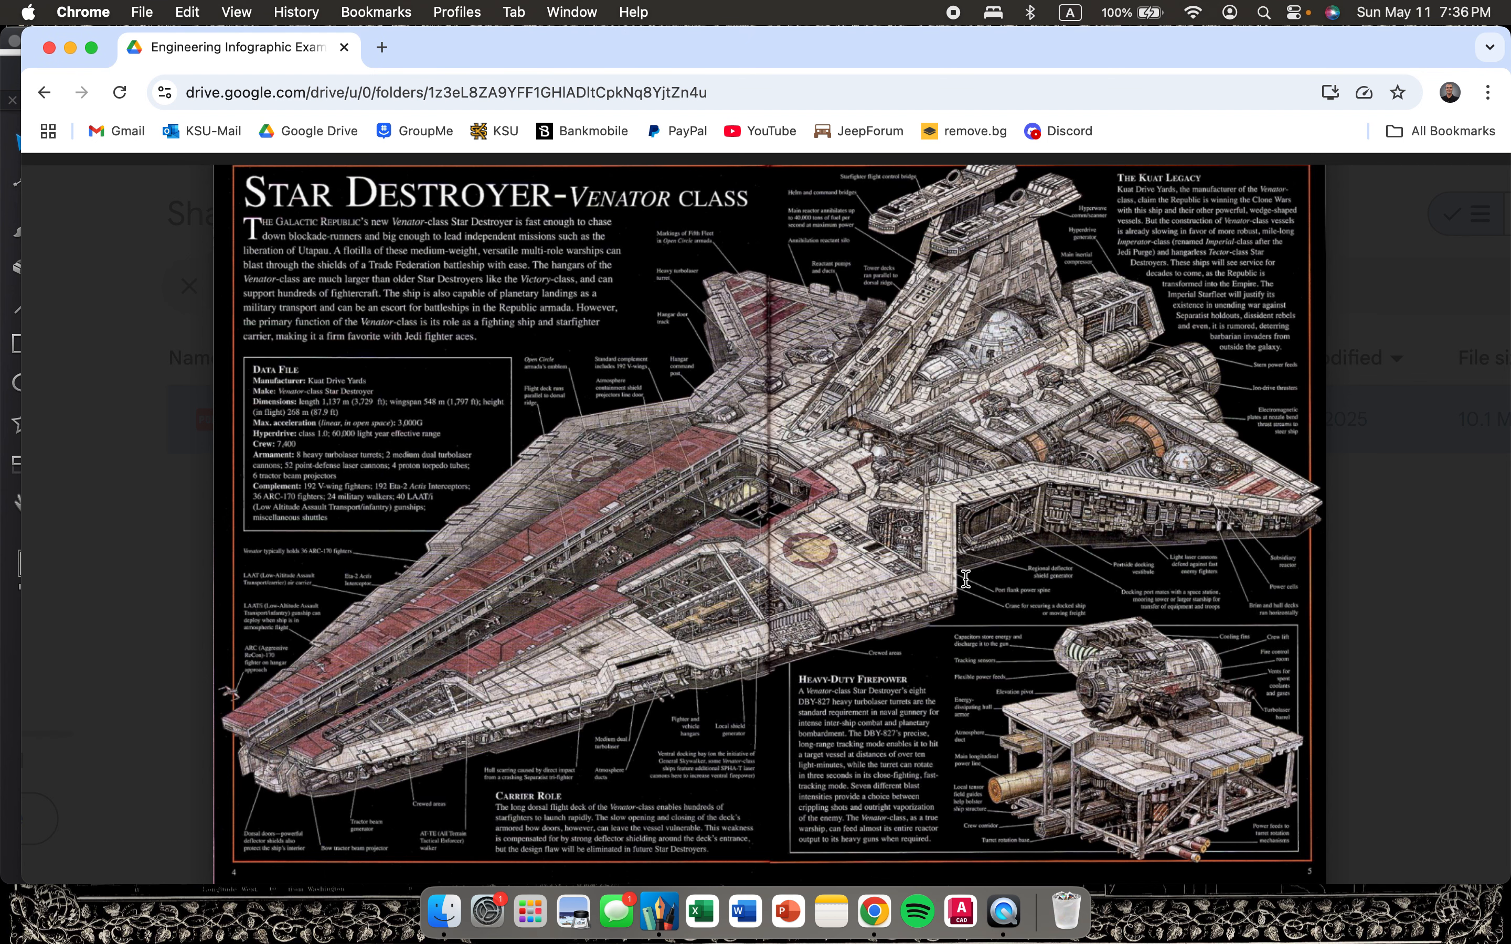
{"action": "scroll", "coordinate": [745, 440], "scroll_direction": "up", "scroll_amount": 2}
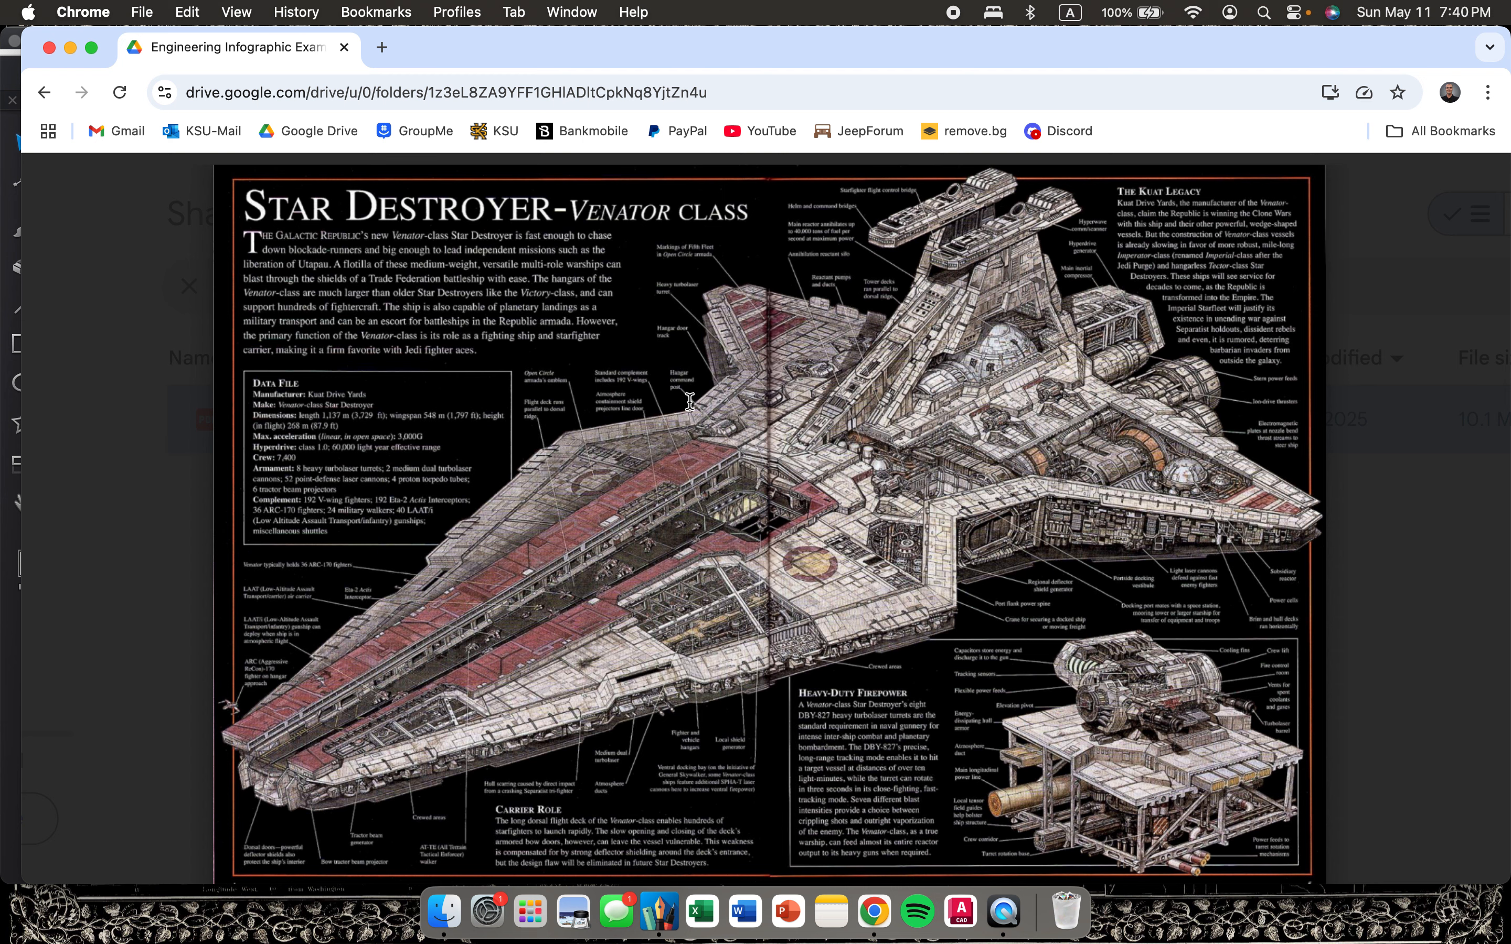
Browse the ARC-170 Fighter and Jedi Interceptor cutaway spreads and return to the Star Destroyer spread.
{"action": "scroll", "coordinate": [643, 544], "scroll_direction": "down", "scroll_amount": 10}
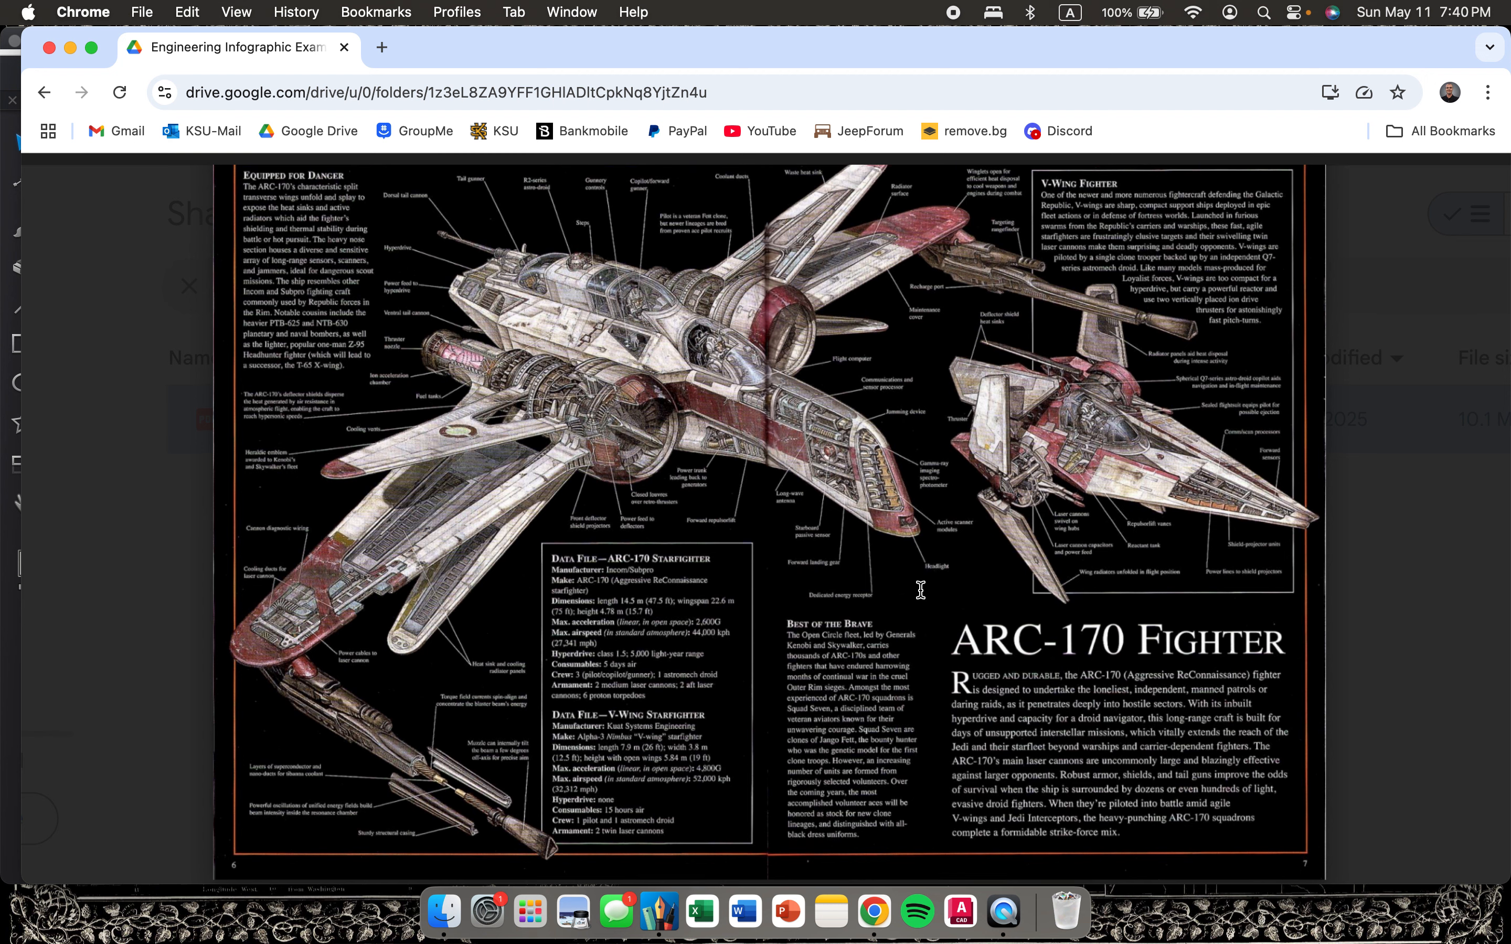
{"action": "scroll", "coordinate": [921, 590], "scroll_direction": "down", "scroll_amount": 1}
{"action": "scroll", "coordinate": [921, 590], "scroll_direction": "up", "scroll_amount": 1}
{"action": "scroll", "coordinate": [921, 590], "scroll_direction": "down", "scroll_amount": 1}
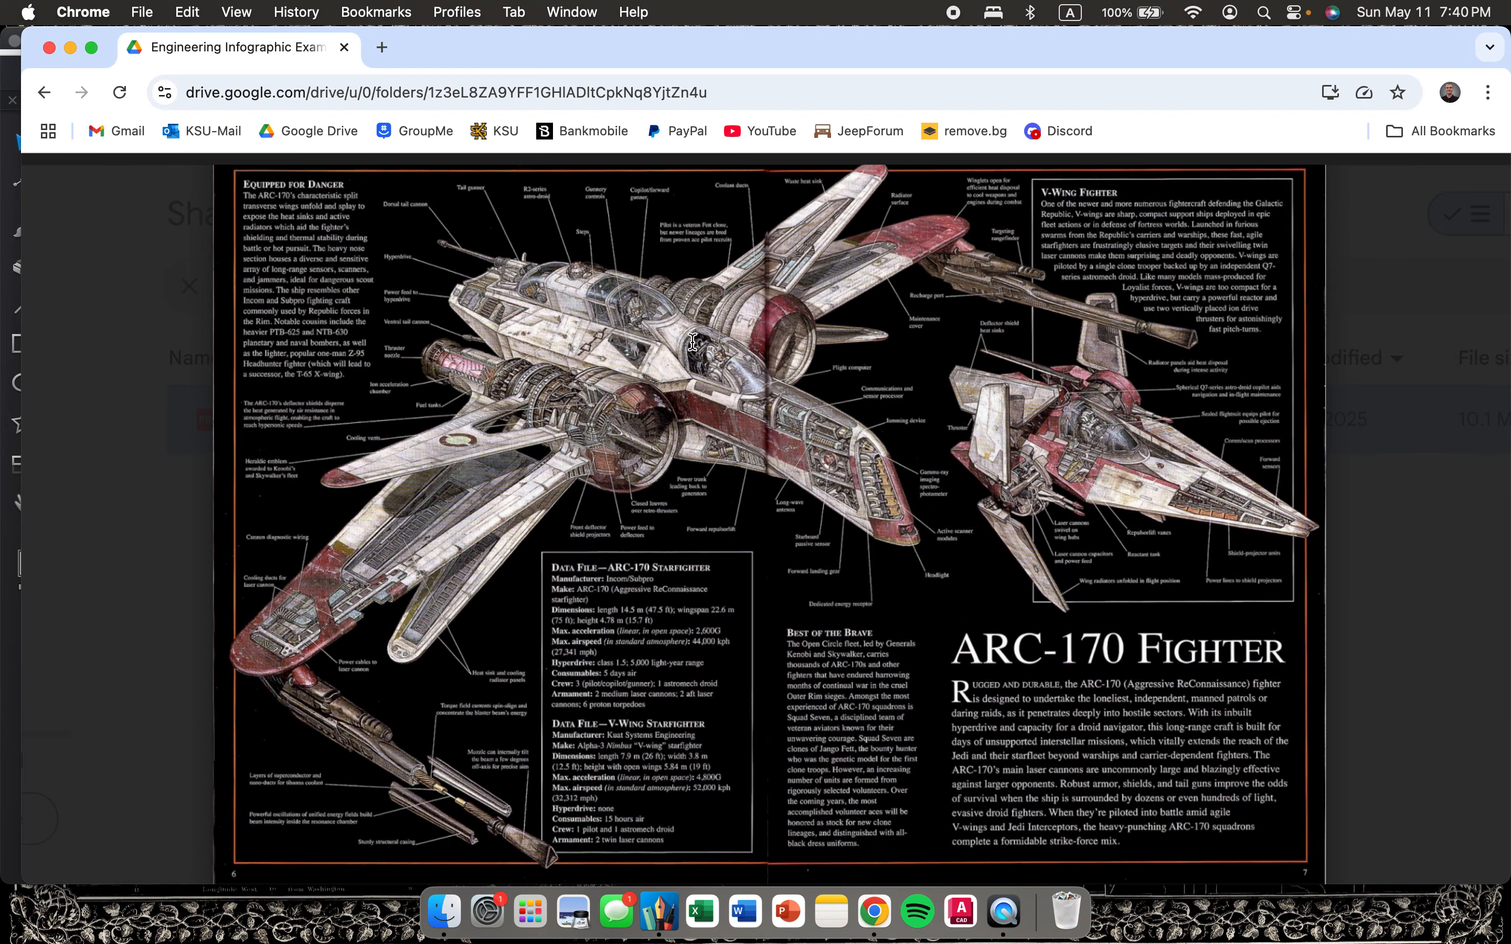
{"action": "scroll", "coordinate": [867, 509], "scroll_direction": "down", "scroll_amount": 10}
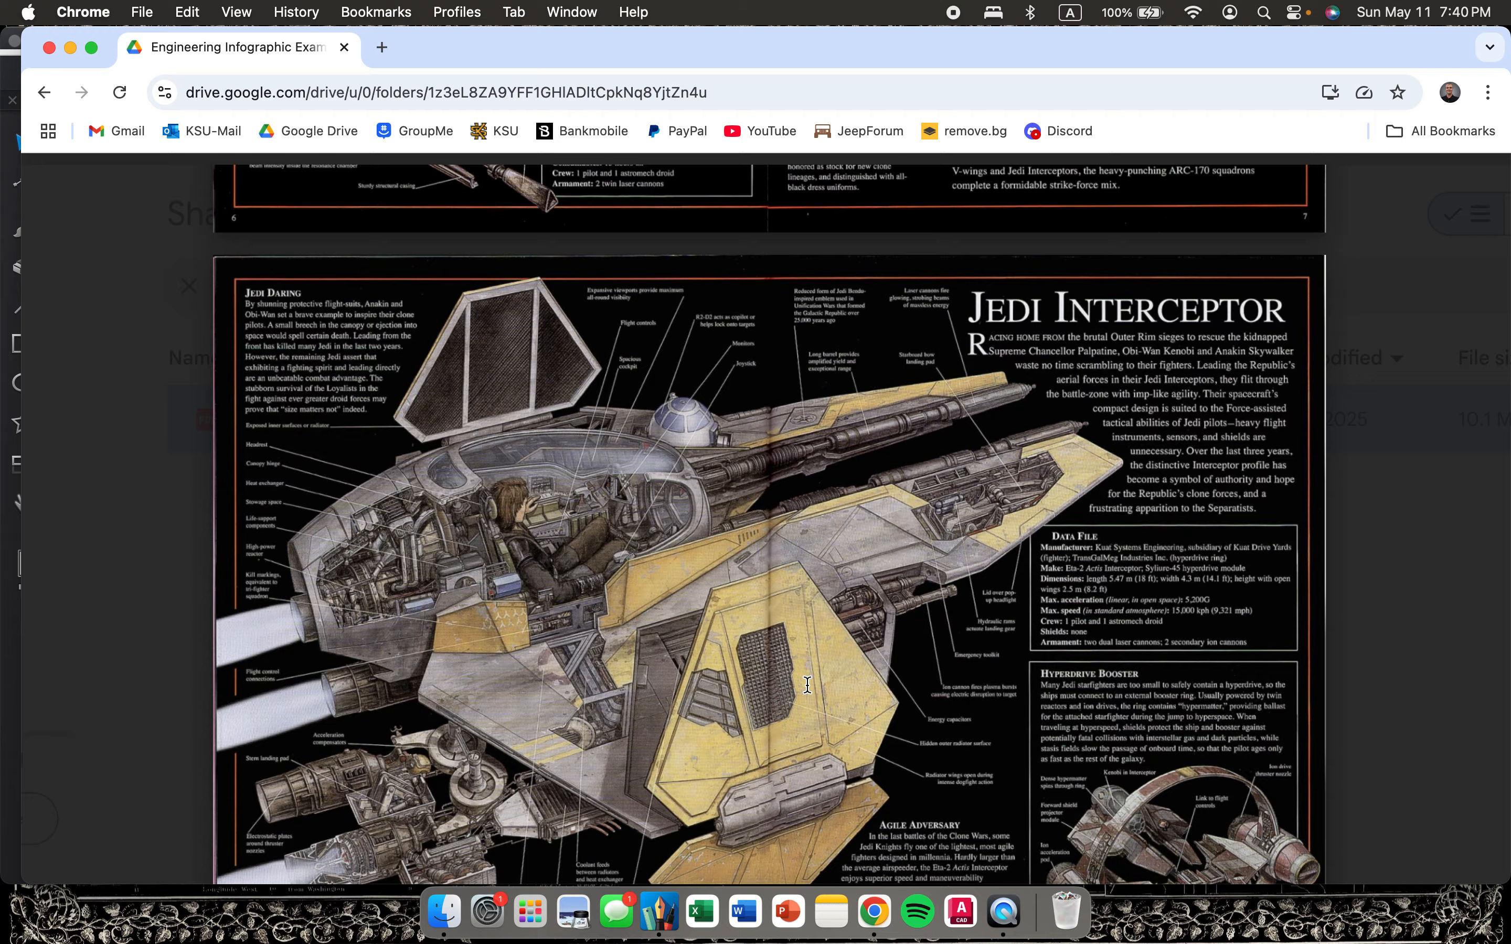
{"action": "scroll", "coordinate": [571, 519], "scroll_direction": "up", "scroll_amount": 3}
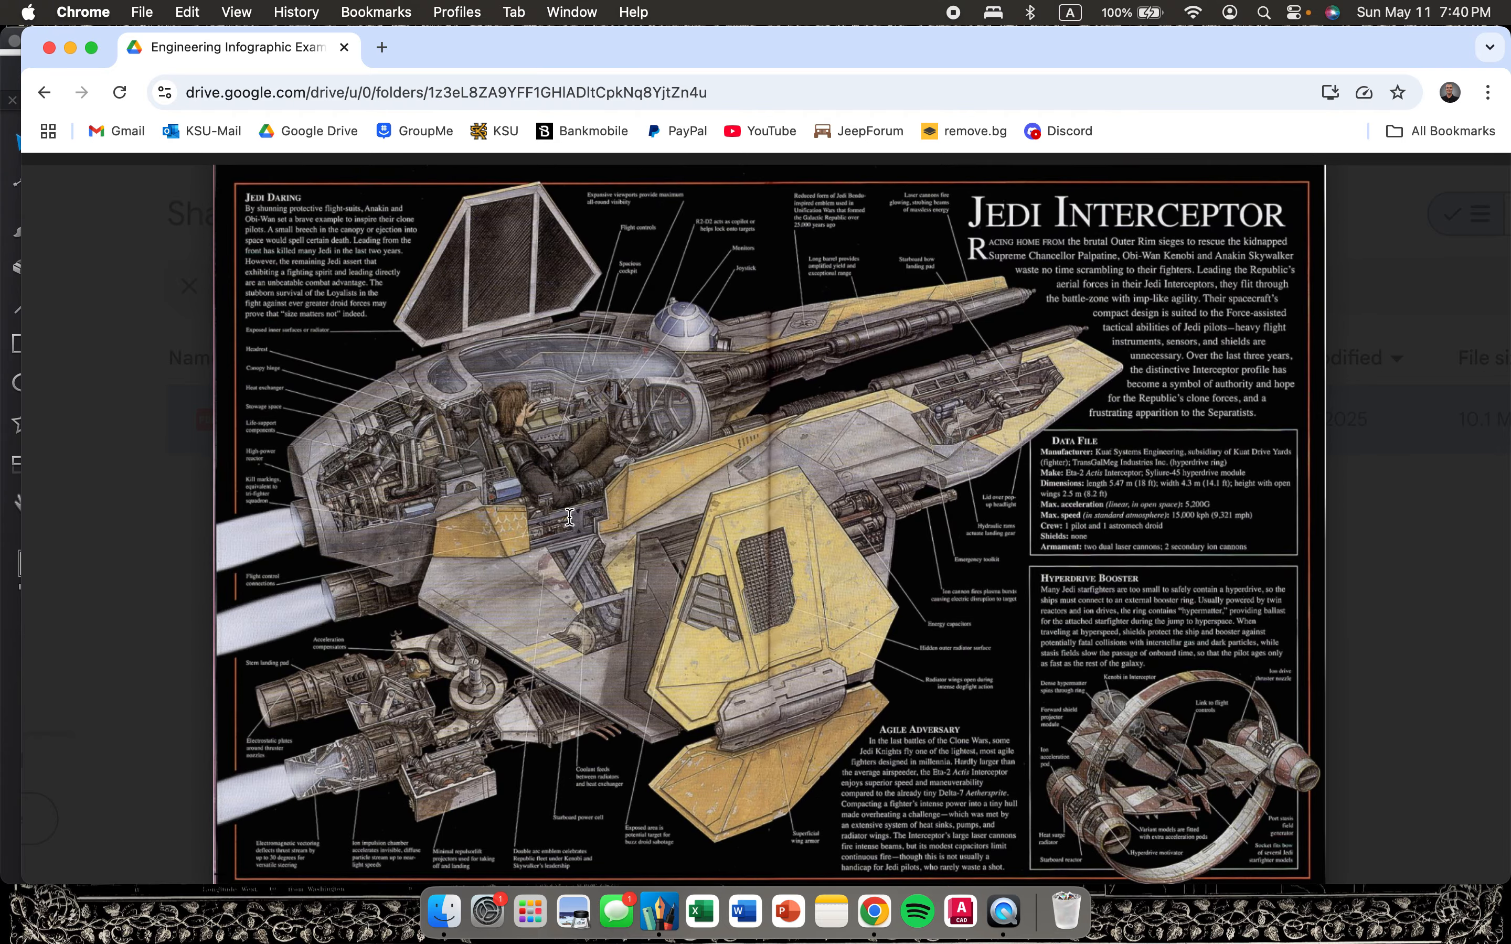
{"action": "scroll", "coordinate": [312, 313], "scroll_direction": "down", "scroll_amount": 2}
{"action": "scroll", "coordinate": [1087, 397], "scroll_direction": "up", "scroll_amount": 15}
{"action": "scroll", "coordinate": [1086, 397], "scroll_direction": "up", "scroll_amount": 20}
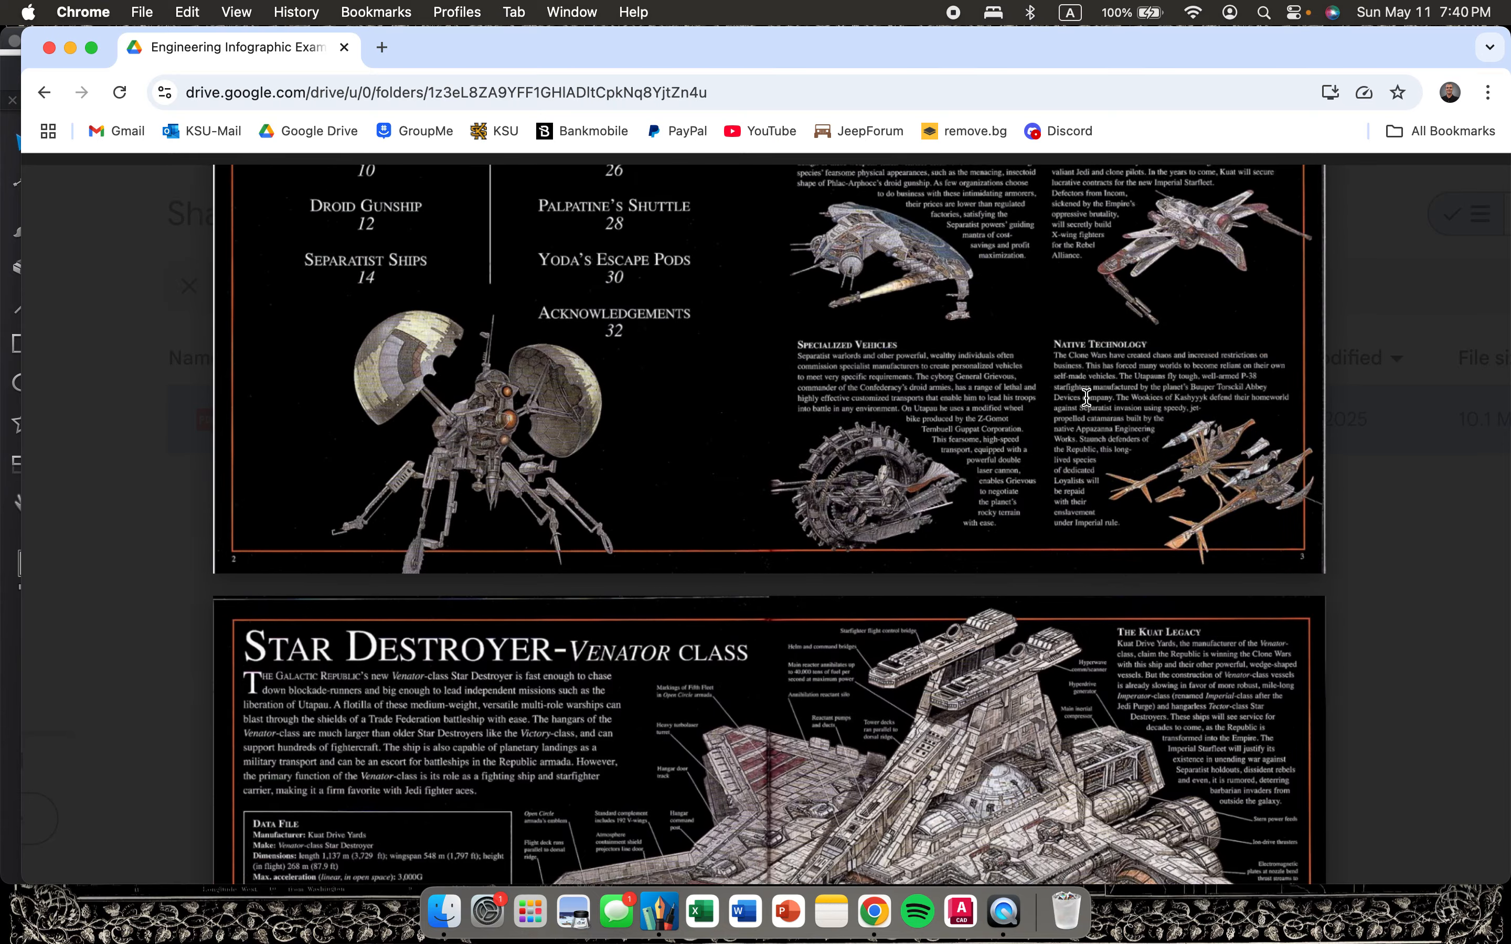
{"action": "scroll", "coordinate": [1087, 397], "scroll_direction": "down", "scroll_amount": 9}
{"action": "scroll", "coordinate": [1087, 398], "scroll_direction": "down", "scroll_amount": 2}
{"action": "scroll", "coordinate": [923, 322], "scroll_direction": "up", "scroll_amount": 2}
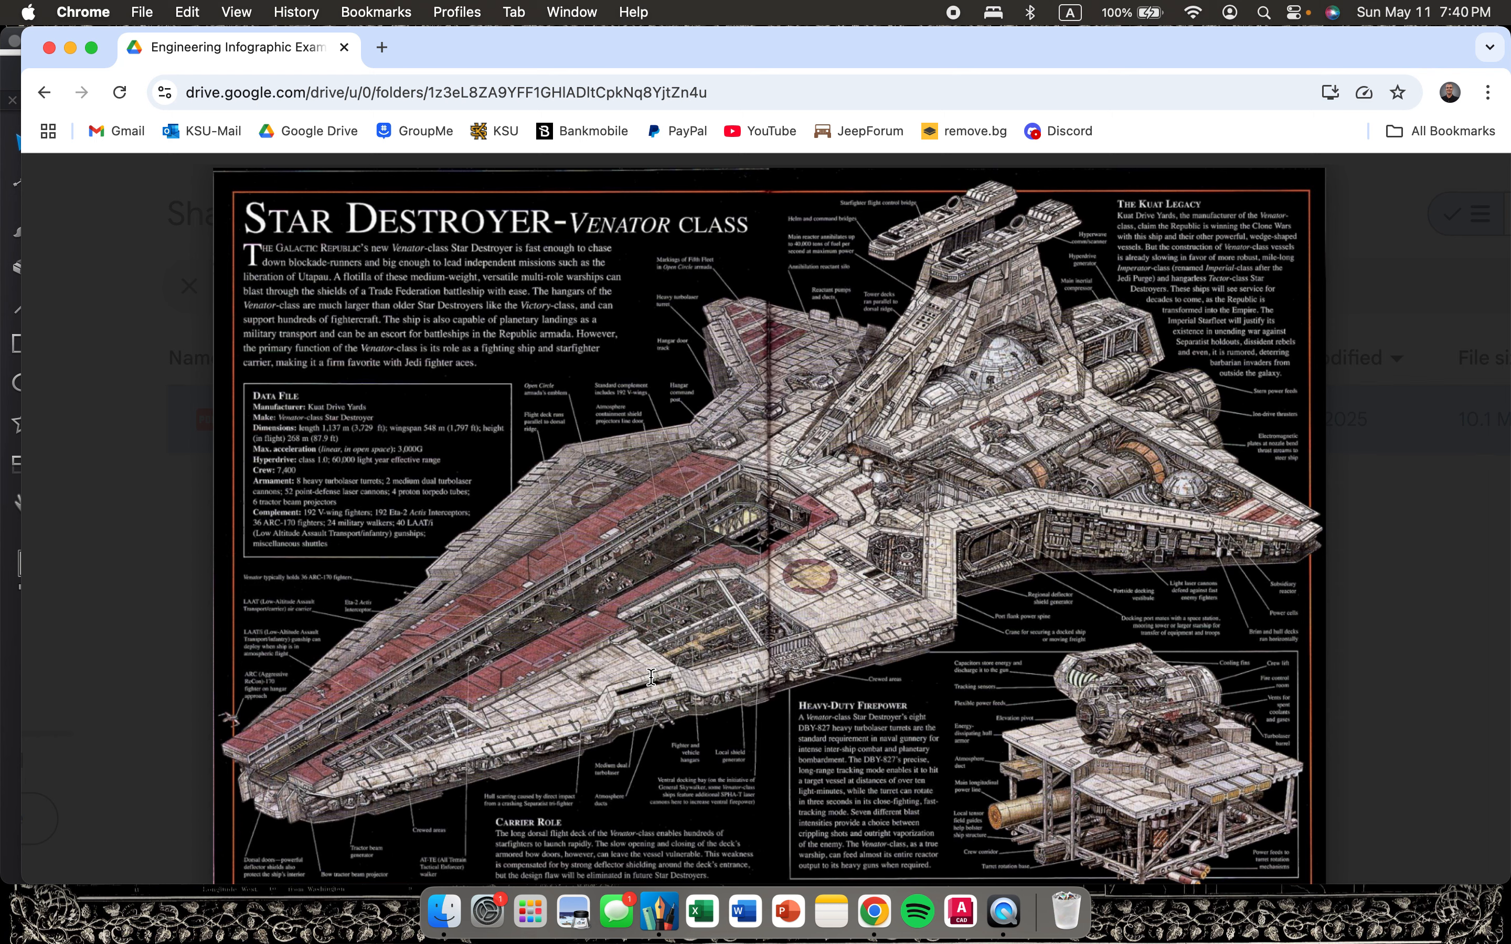
Switch back to Graphic and view the Cryptid Infographic and Abyss Infograph documents.
{"action": "left_click", "coordinate": [668, 928]}
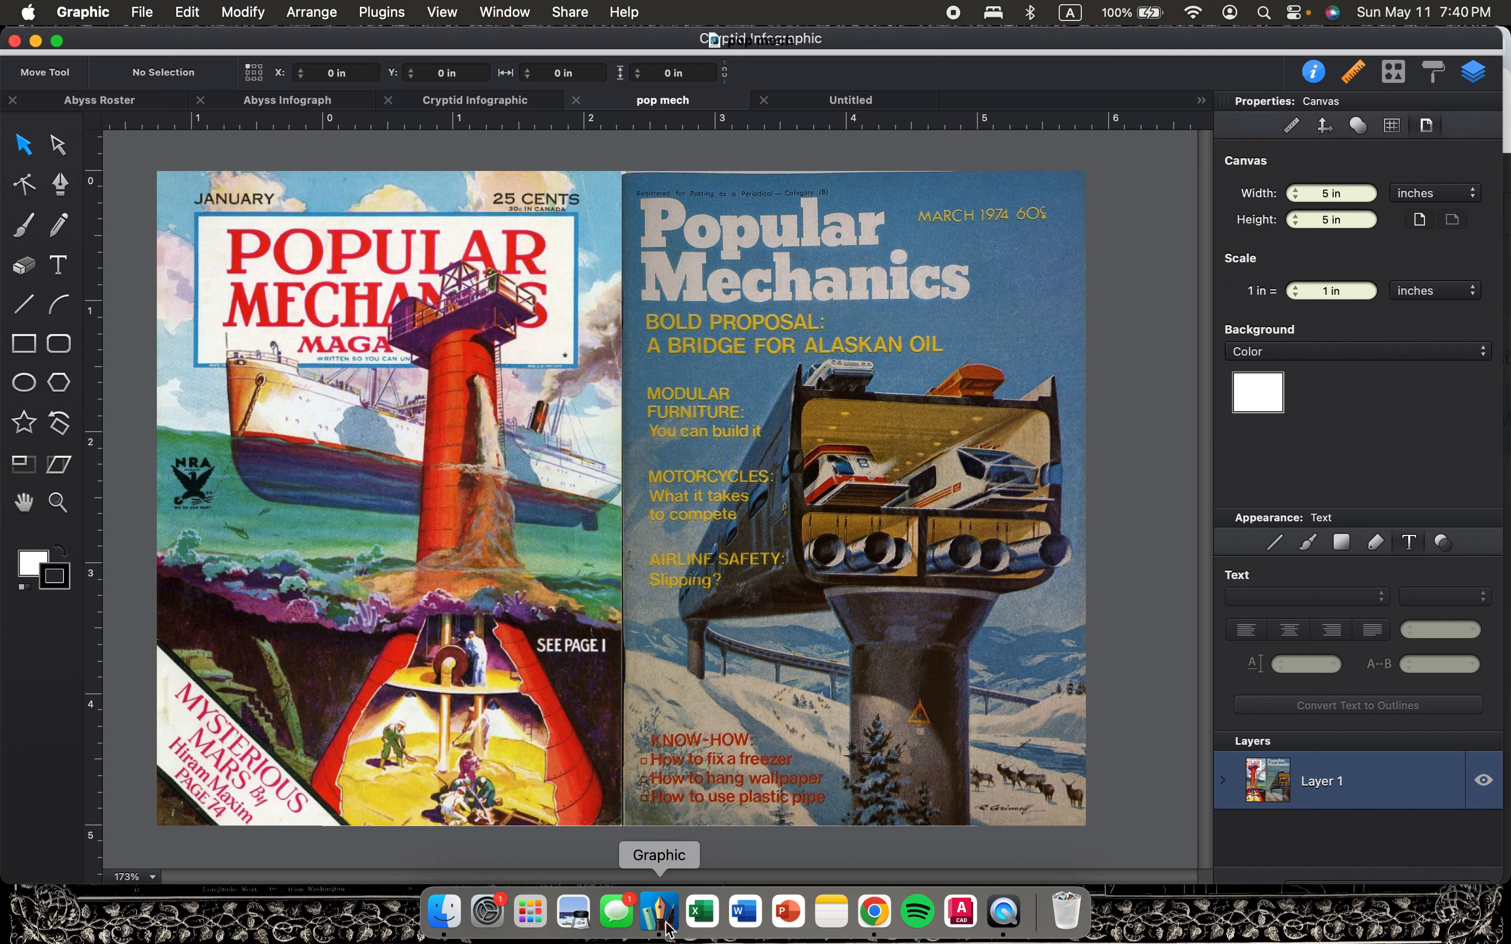
{"action": "left_click", "coordinate": [500, 106]}
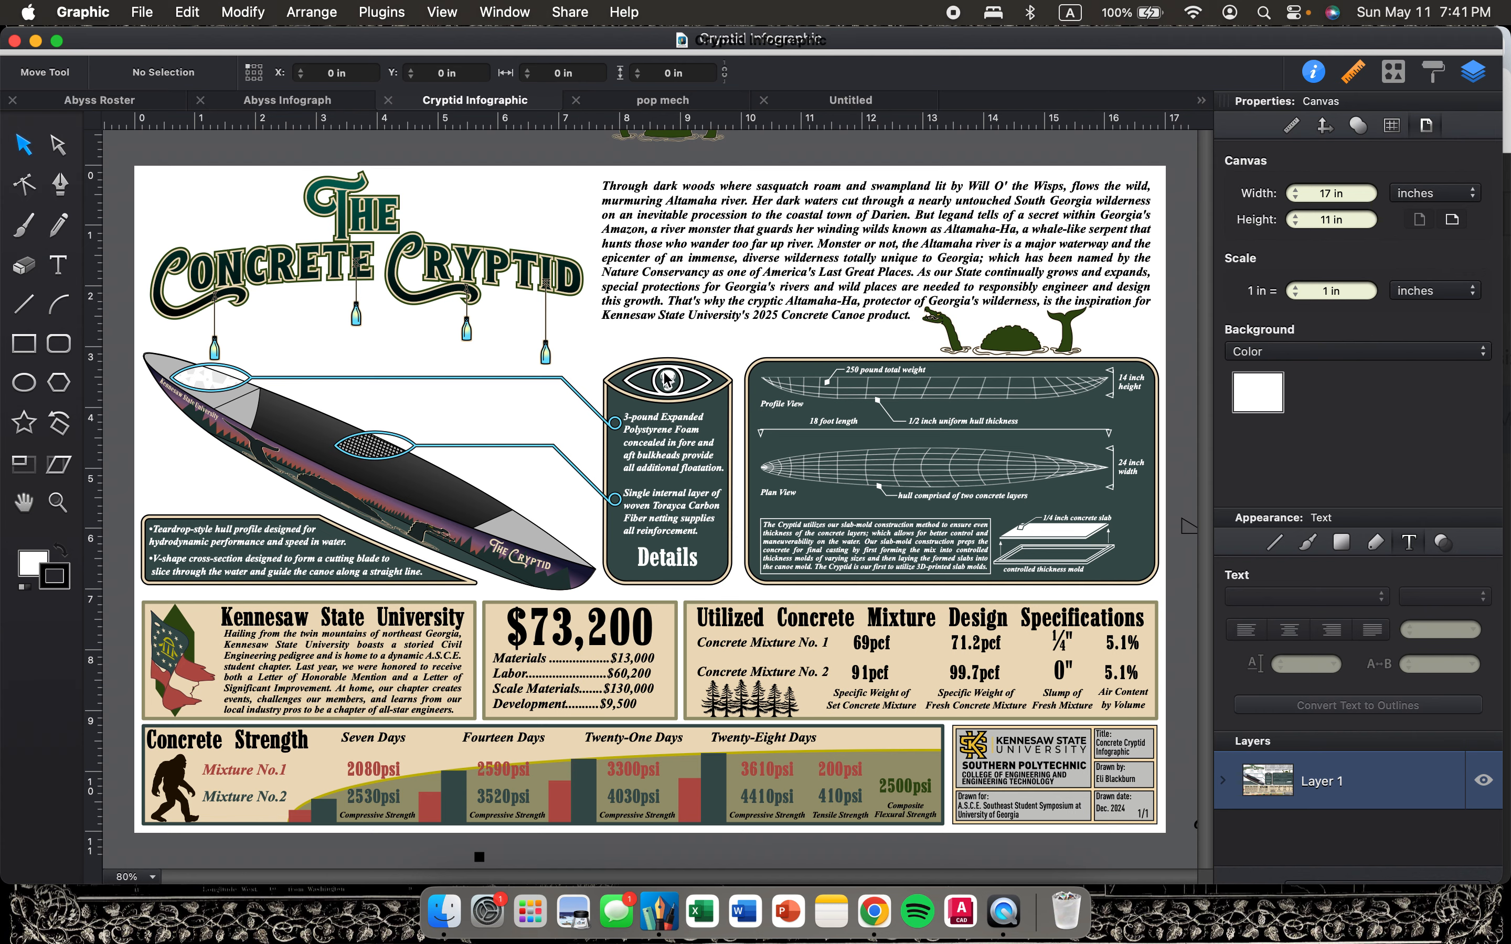
{"action": "left_click", "coordinate": [302, 101]}
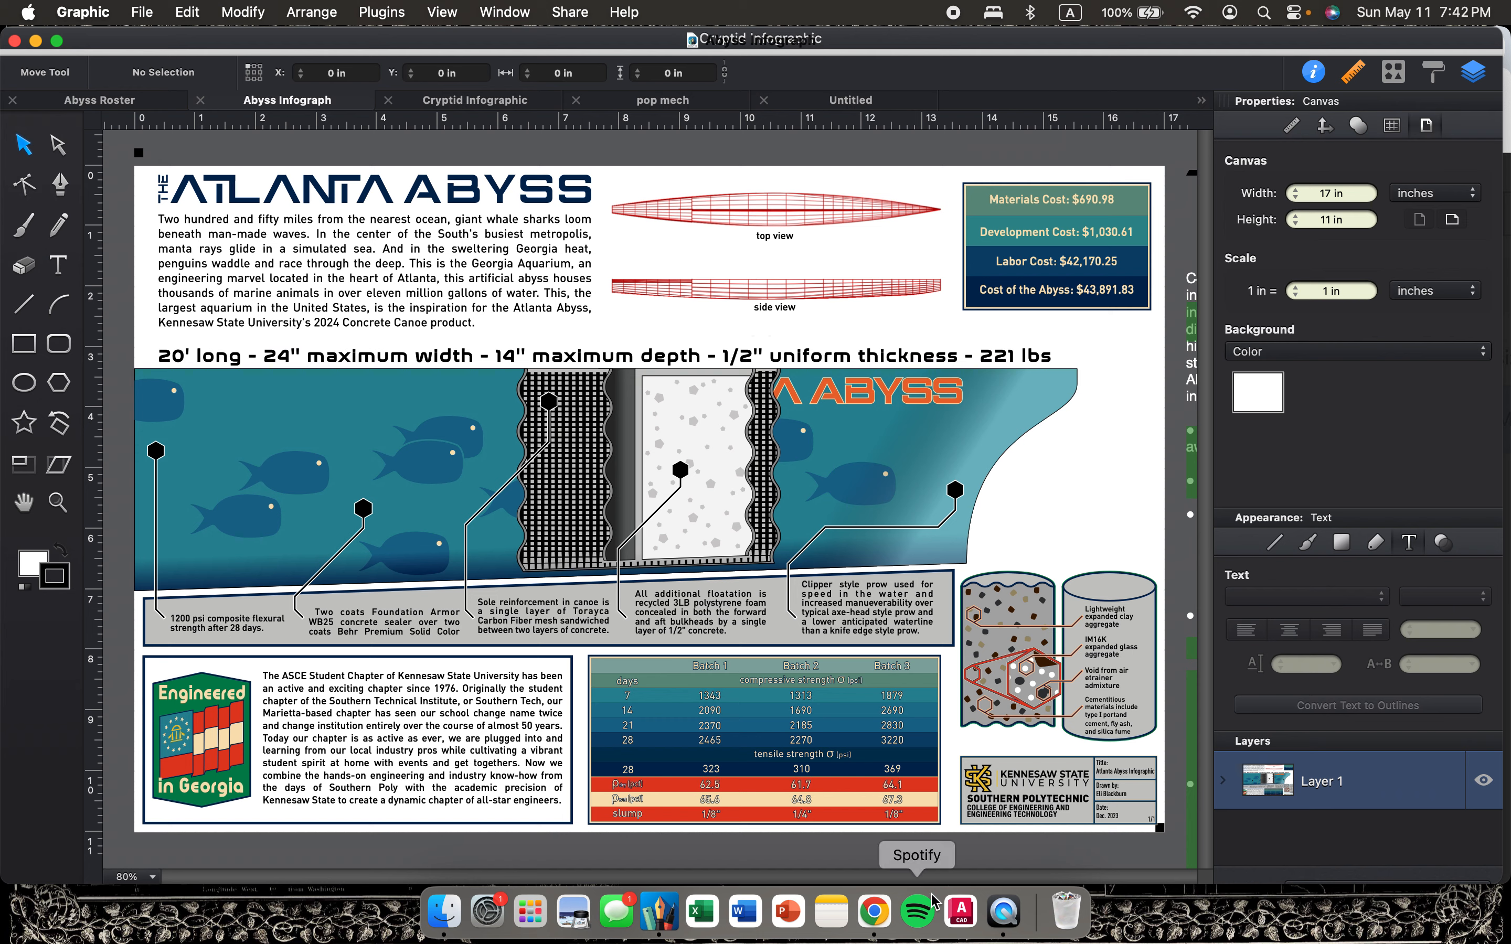
Compare the Star Destroyer cutaway spread in Chrome with the Abyss Infograph poster in Graphic, ending on the Cryptid Infographic document.
{"action": "left_click", "coordinate": [875, 912]}
{"action": "scroll", "coordinate": [931, 427], "scroll_direction": "down", "scroll_amount": 2}
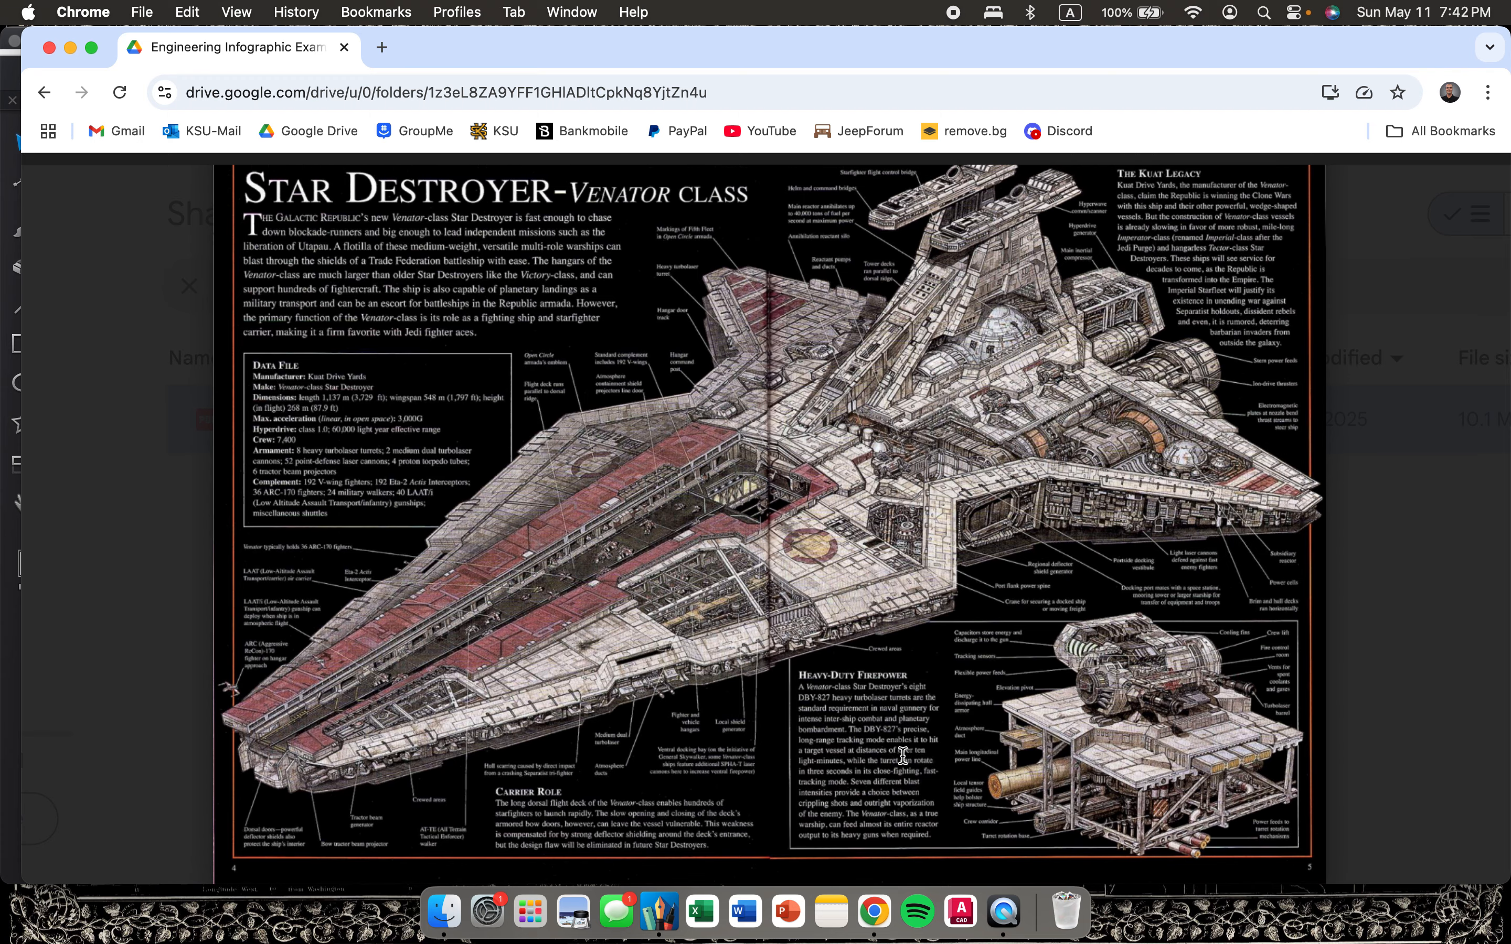
{"action": "left_click", "coordinate": [659, 912]}
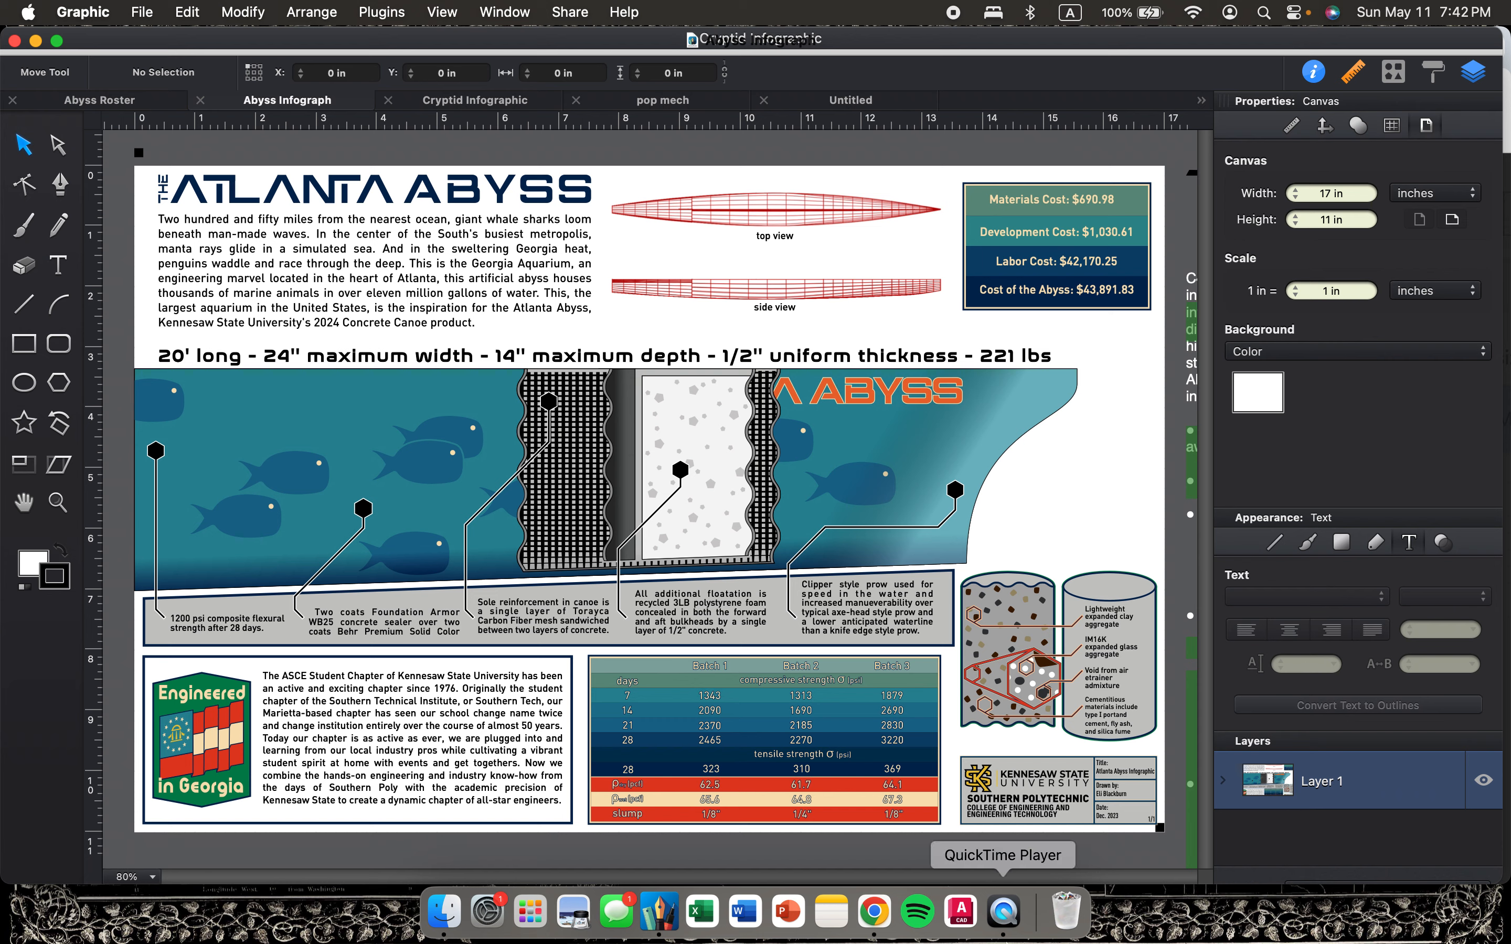
{"action": "left_click", "coordinate": [874, 912]}
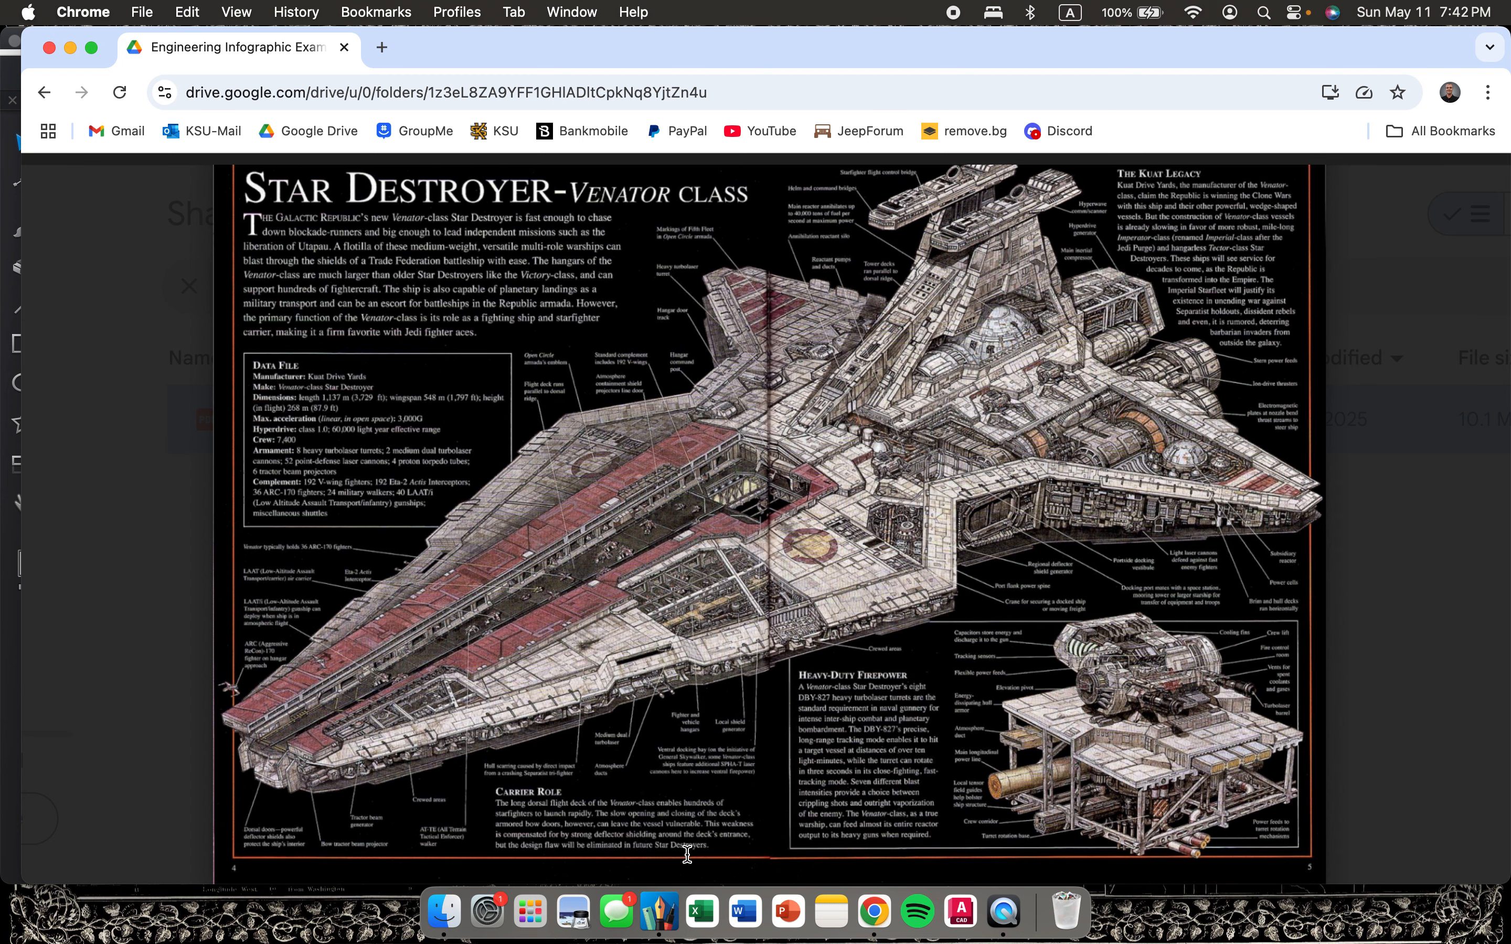
{"action": "left_click", "coordinate": [660, 913]}
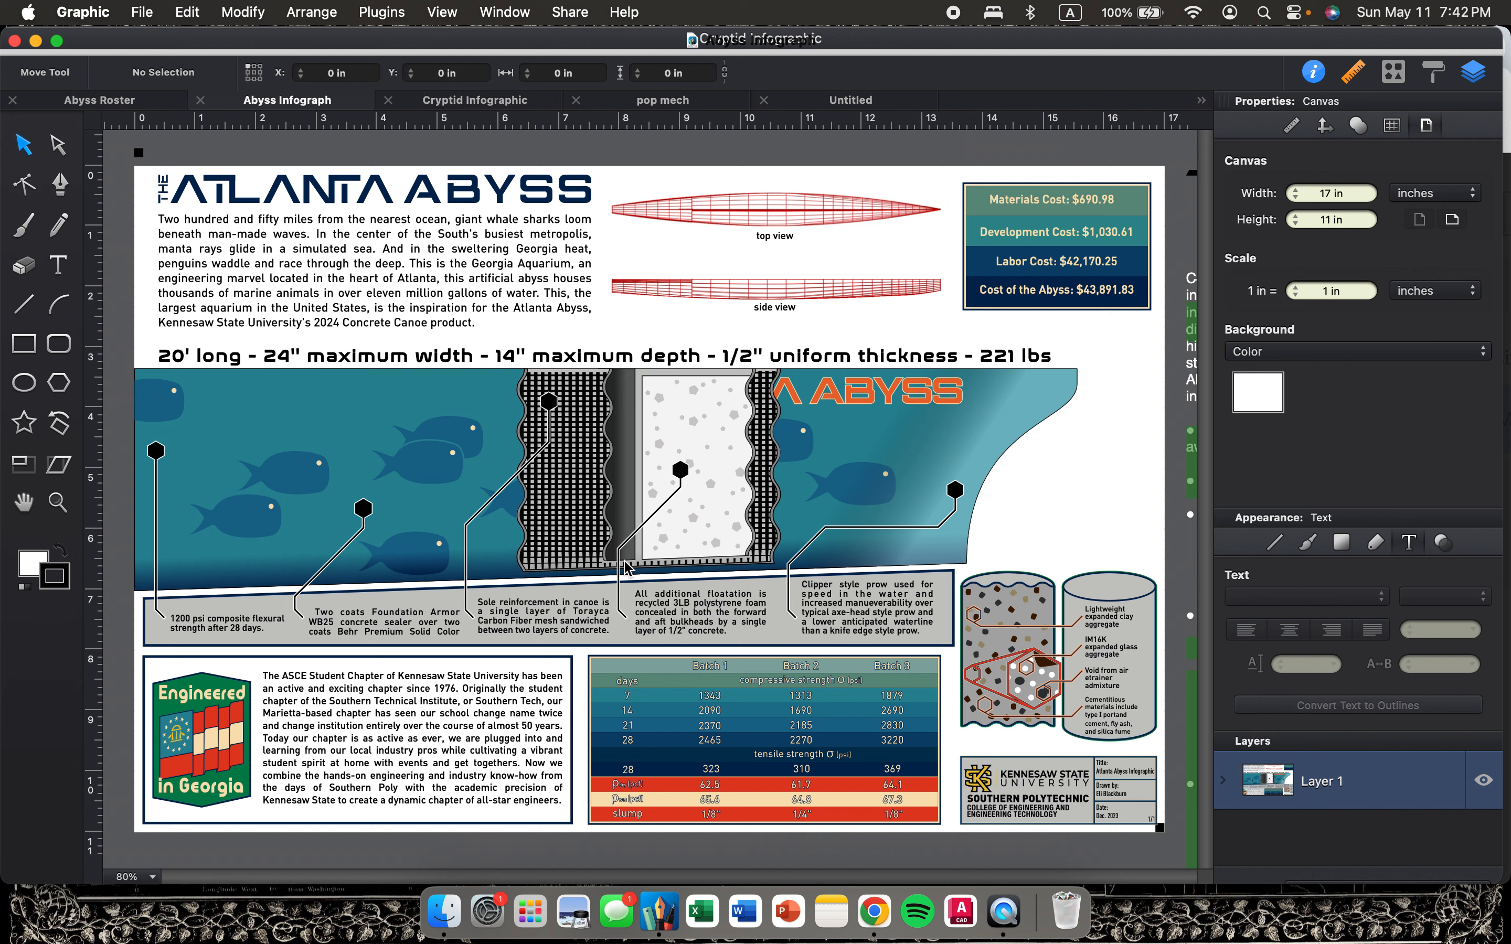
{"action": "left_click", "coordinate": [494, 111]}
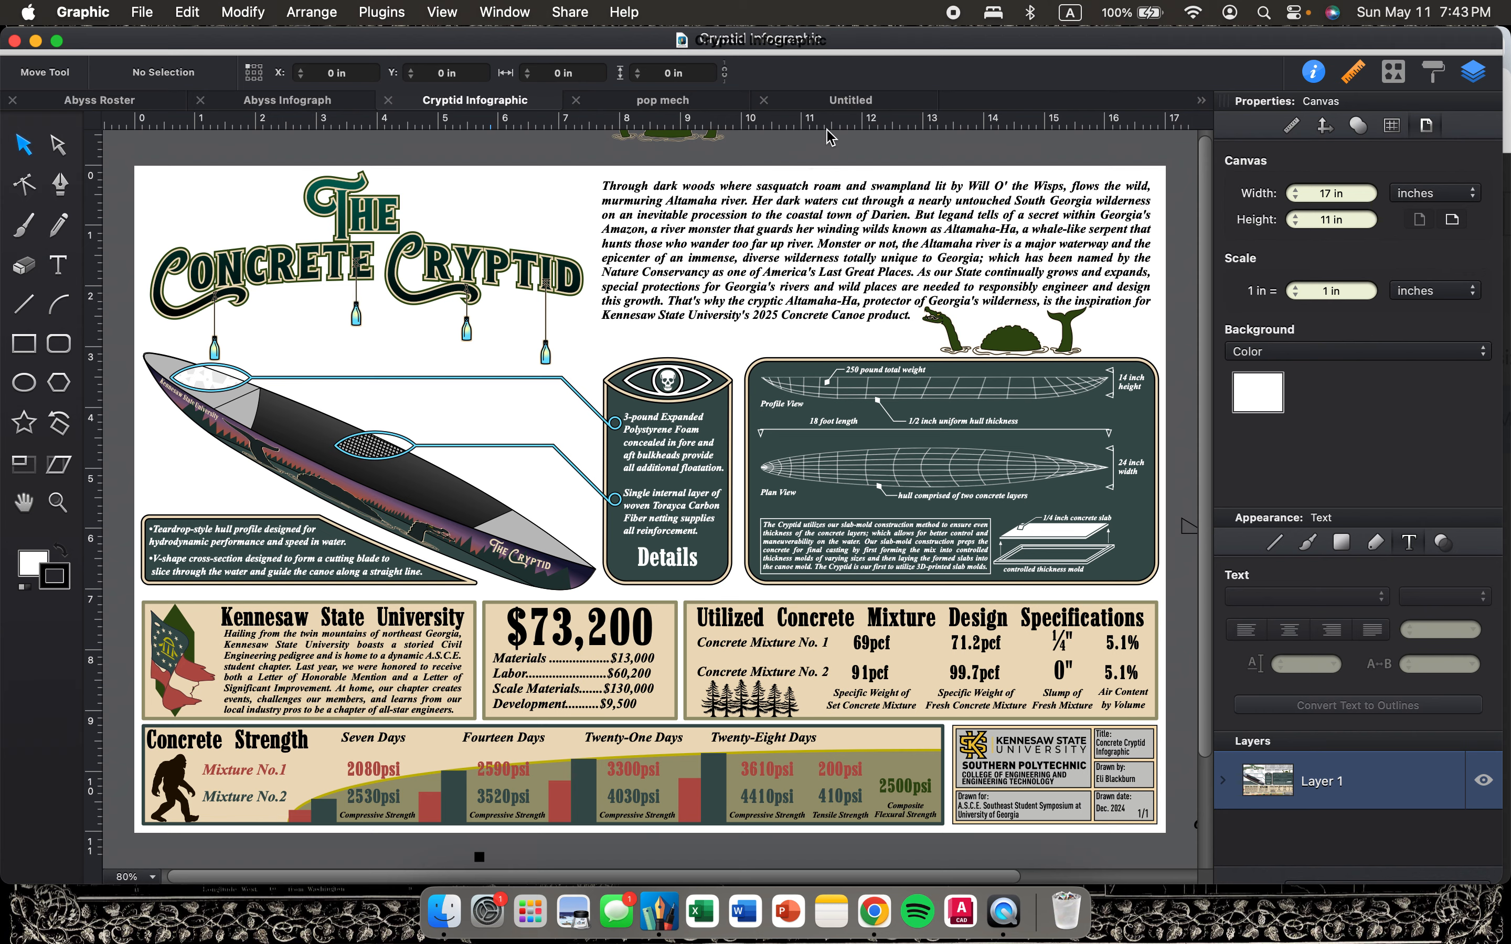
Delete the structural drawing from the canvas of the Untitled document.
{"action": "left_click", "coordinate": [850, 101]}
{"action": "mouse_move", "coordinate": [324, 302]}
{"action": "left_mouse_down"}
{"action": "mouse_move", "coordinate": [459, 397]}
{"action": "mouse_move", "coordinate": [552, 493]}
{"action": "left_mouse_up"}
{"action": "key", "text": "Delete"}
{"action": "scroll", "coordinate": [552, 496], "scroll_direction": "up", "scroll_amount": 5}
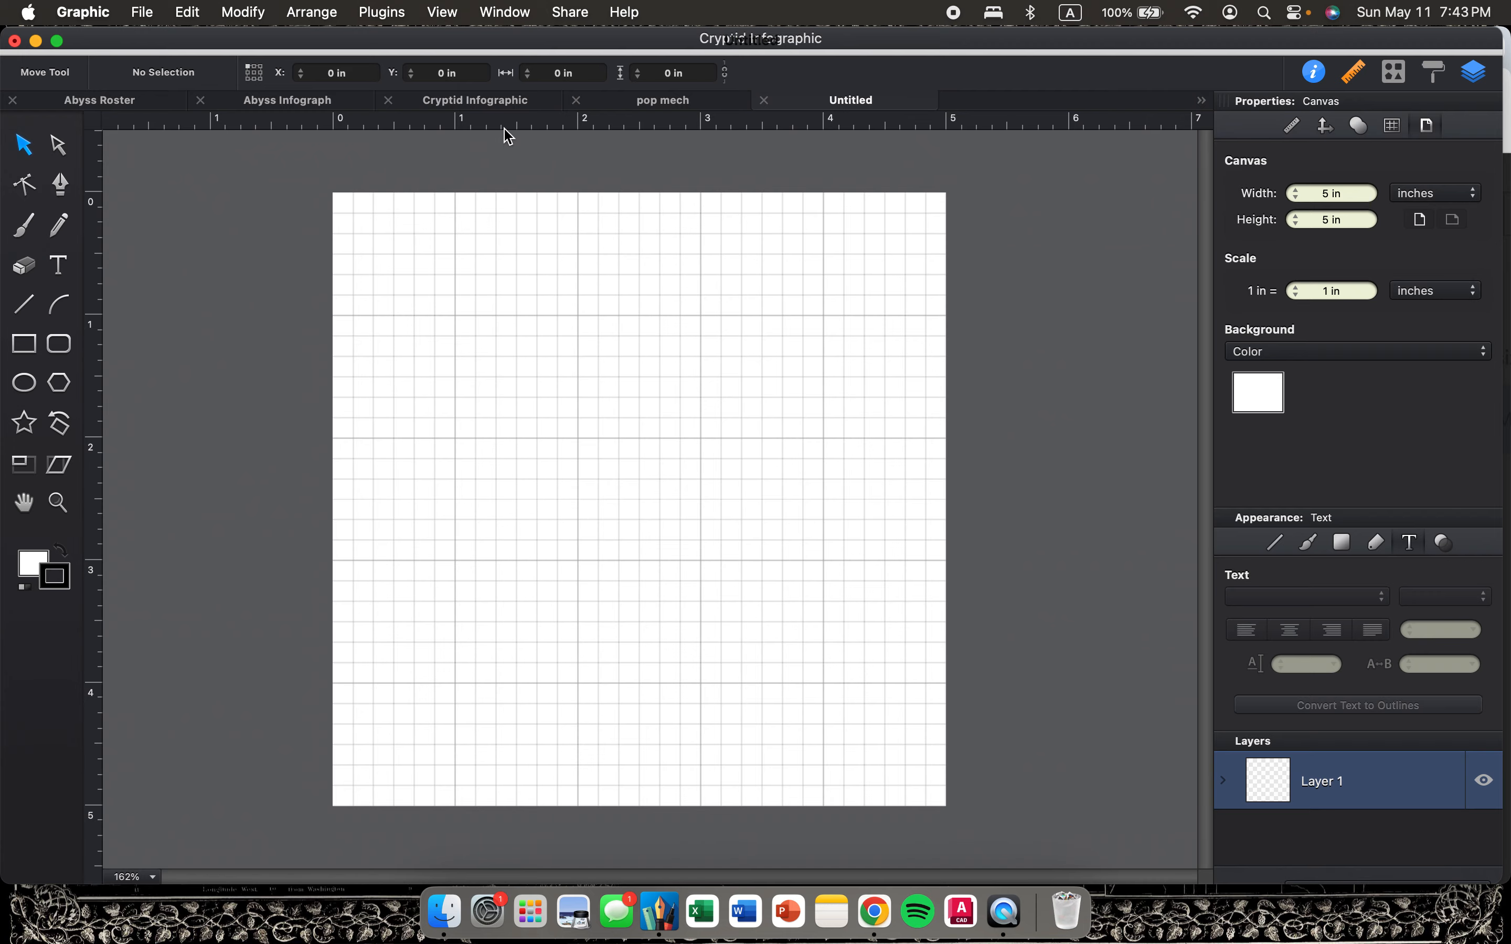
Return to the Cryptid Infographic document and examine the C4 infographic requirements text placed beside the artboard.
{"action": "left_click", "coordinate": [507, 101]}
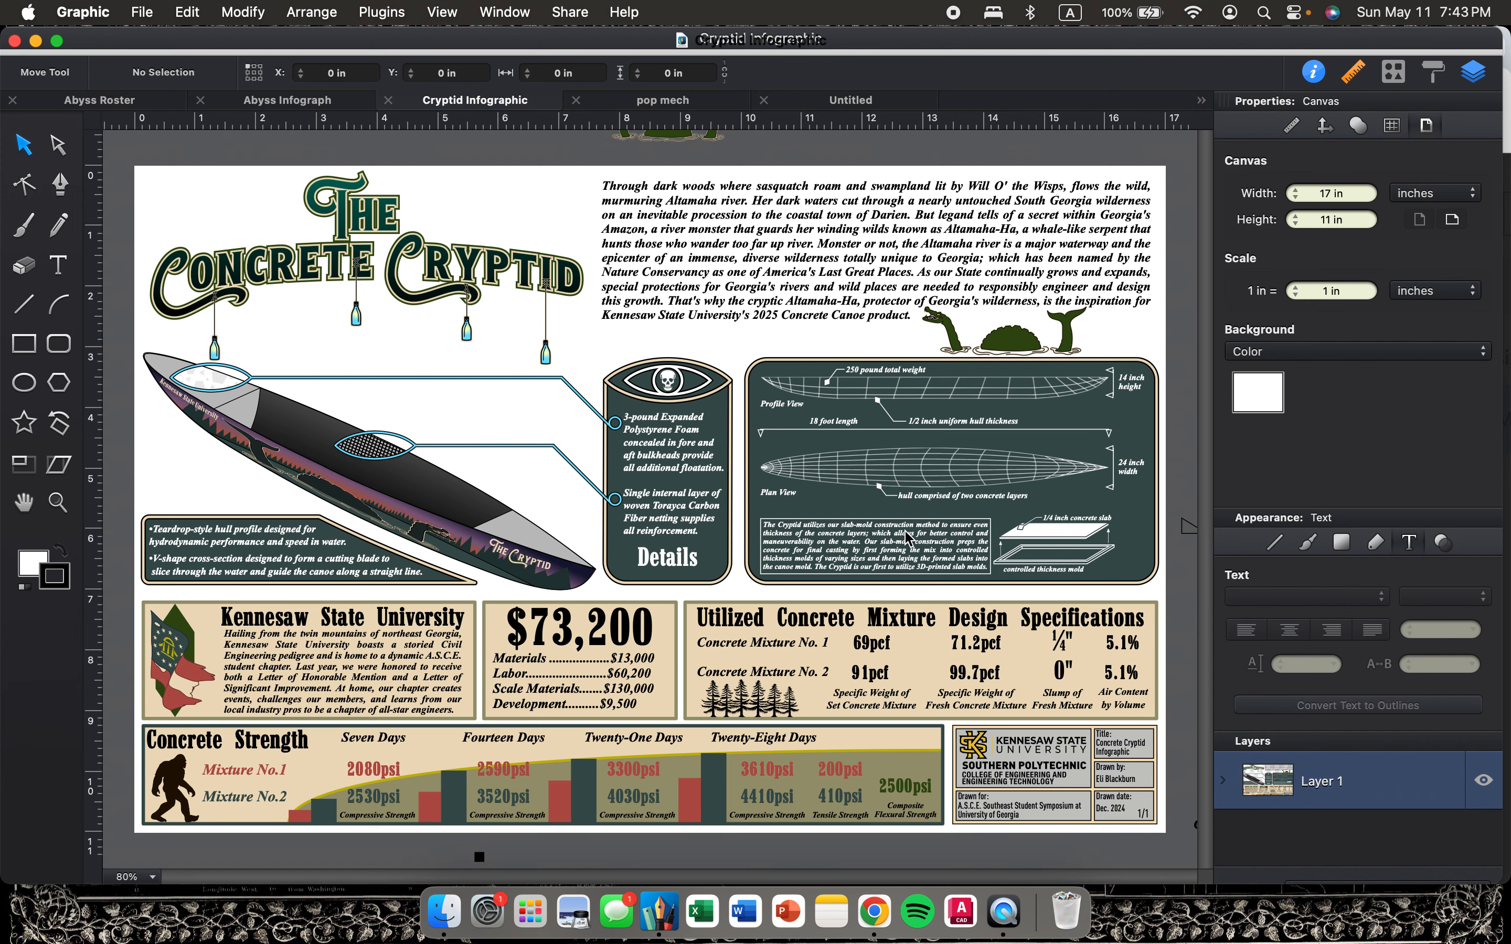
{"action": "scroll", "coordinate": [907, 535], "scroll_direction": "right", "scroll_amount": 15}
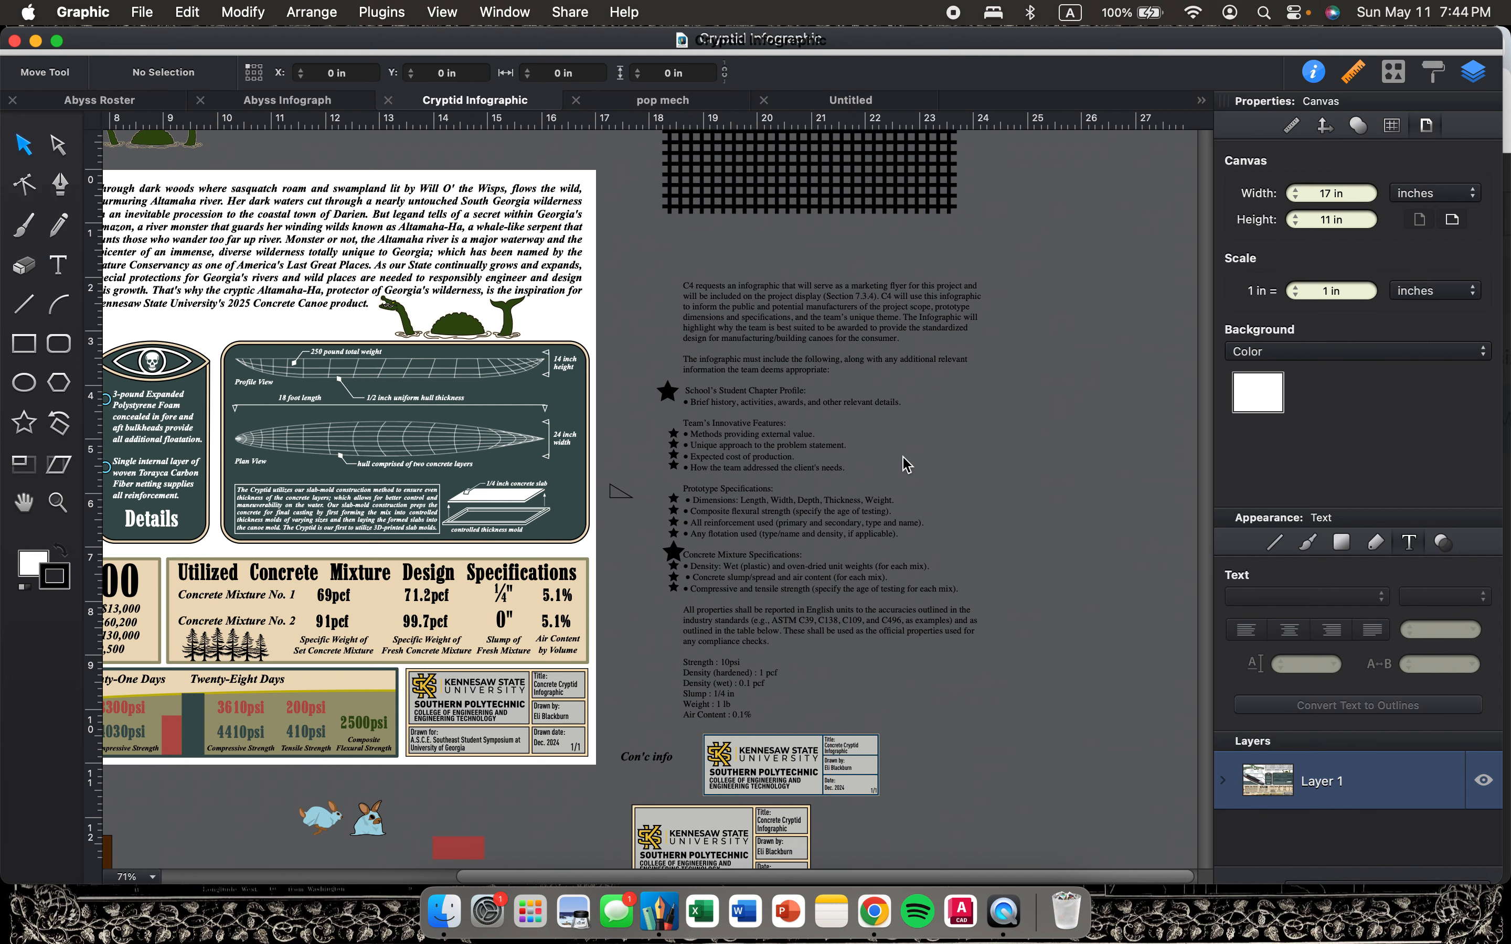
{"action": "scroll", "coordinate": [906, 465], "scroll_direction": "up", "scroll_amount": 5}
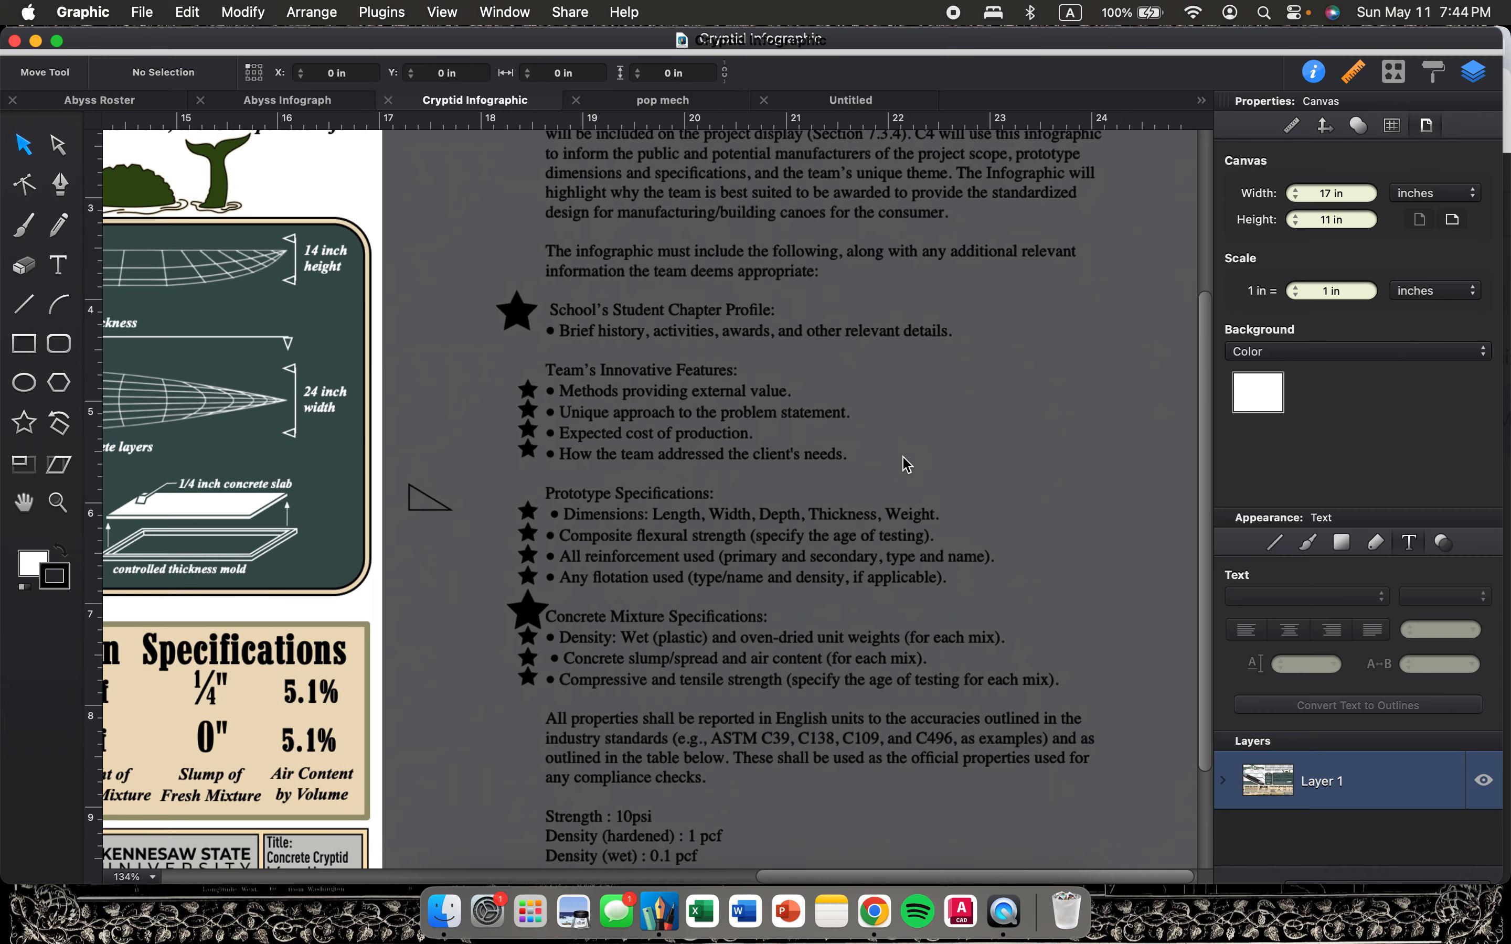
{"action": "scroll", "coordinate": [906, 465], "scroll_direction": "down", "scroll_amount": 3}
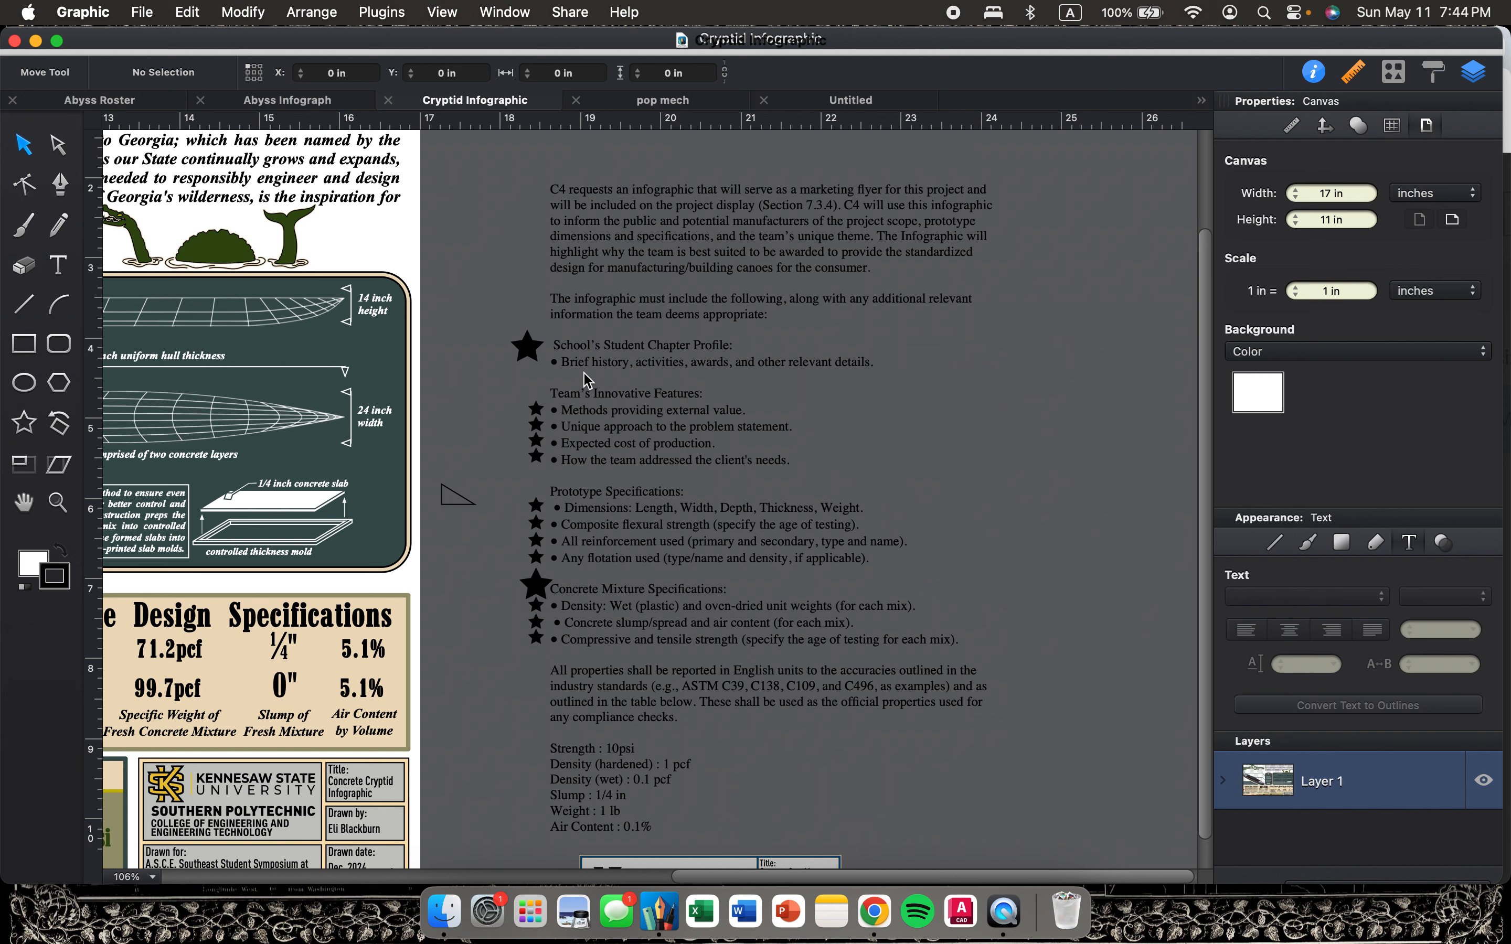
{"action": "scroll", "coordinate": [587, 379], "scroll_direction": "down", "scroll_amount": 1}
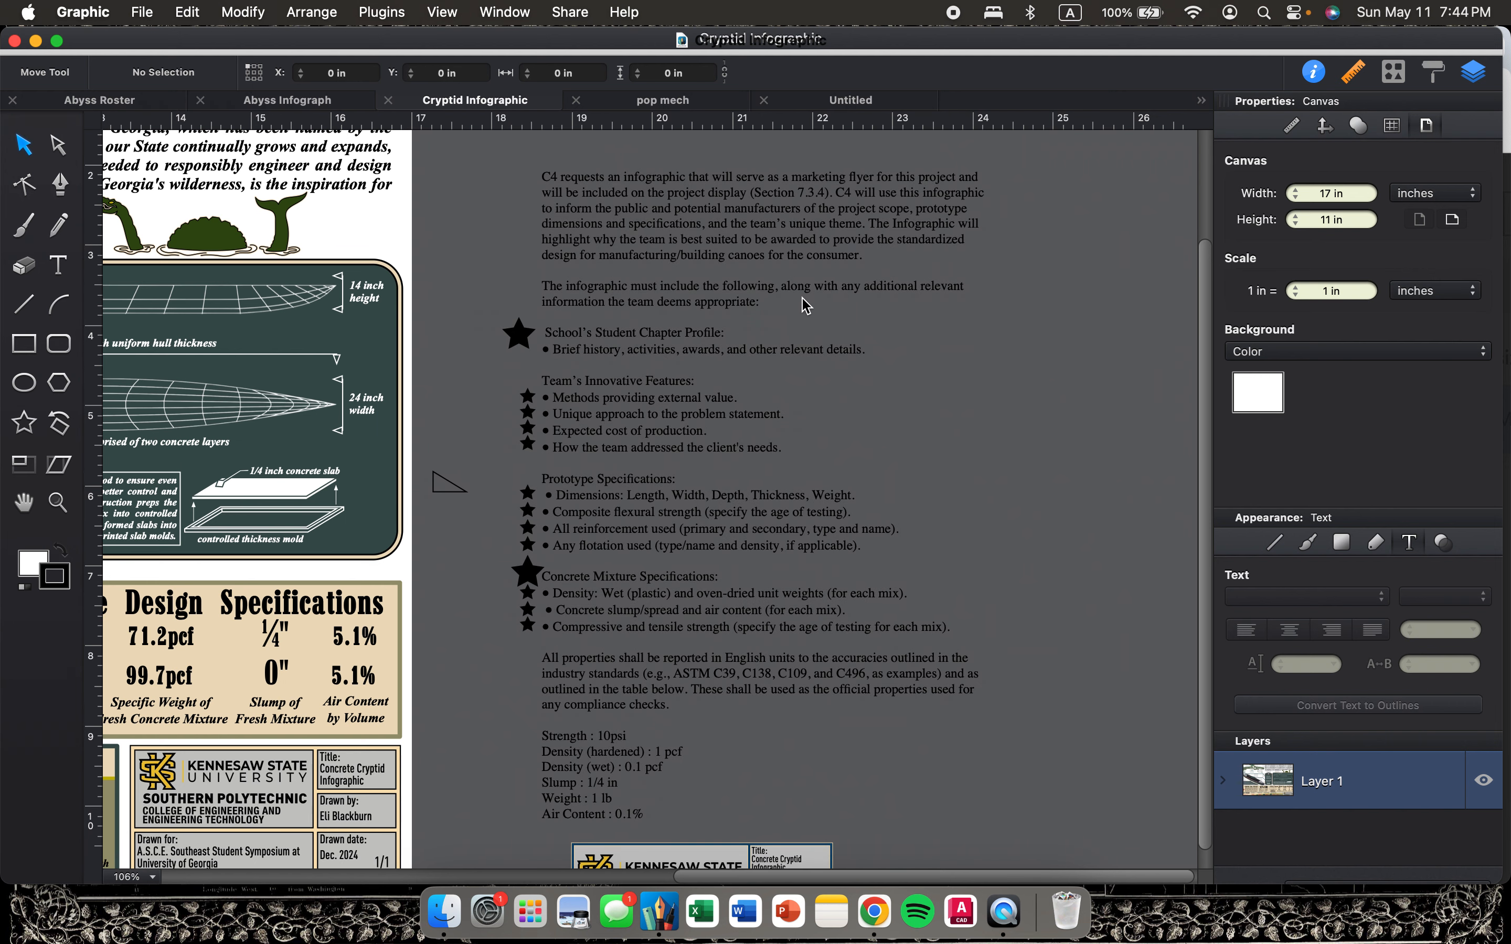
{"action": "scroll", "coordinate": [877, 331], "scroll_direction": "down", "scroll_amount": 4}
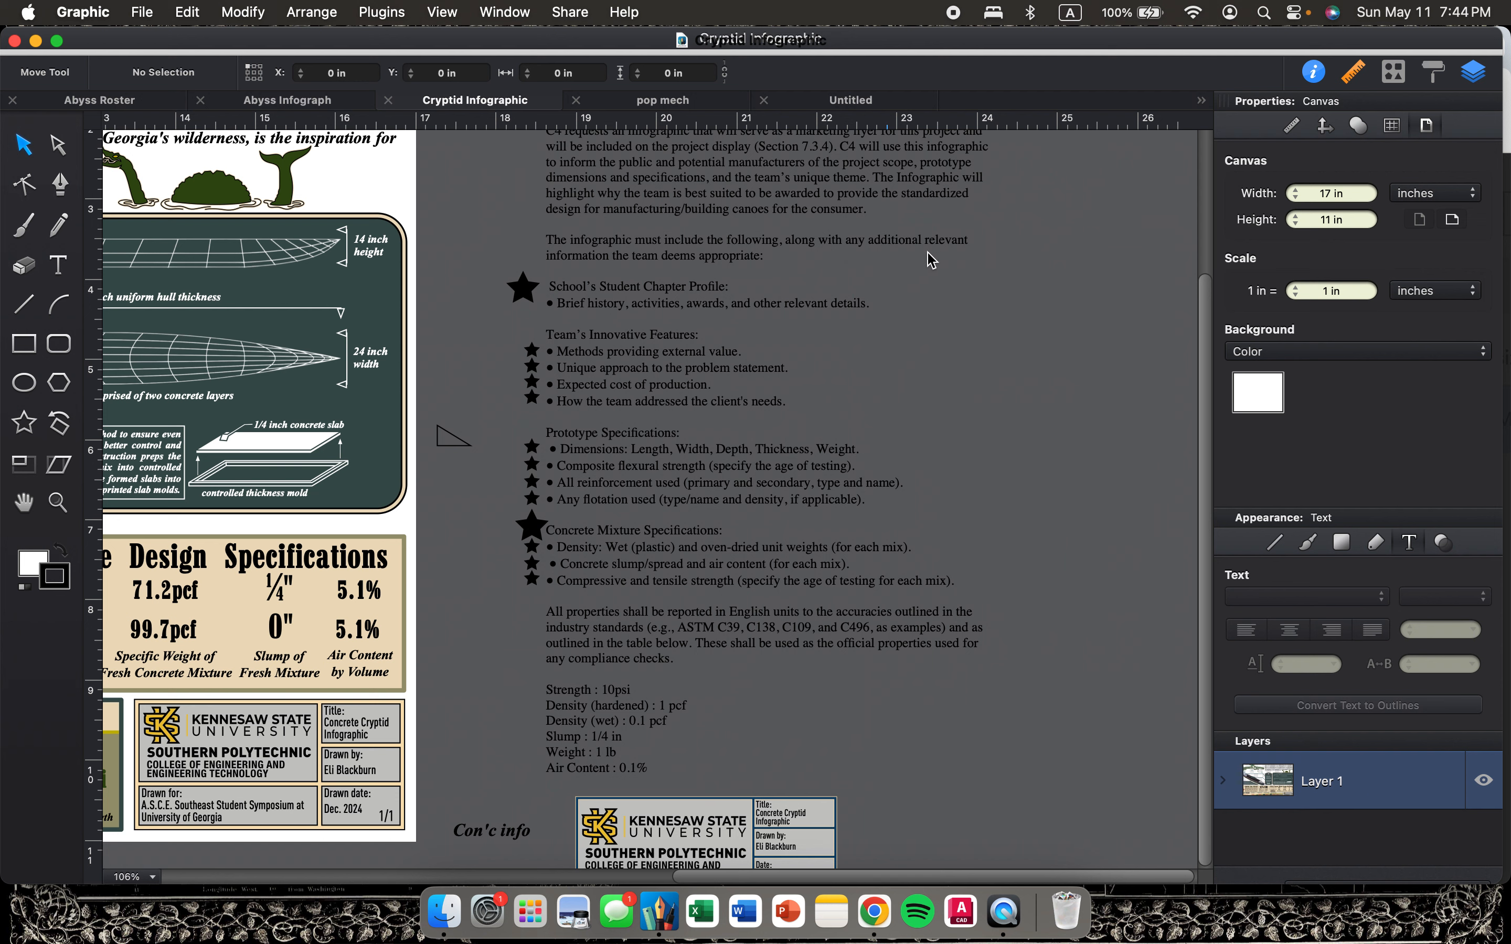
{"action": "scroll", "coordinate": [753, 303], "scroll_direction": "down", "scroll_amount": 3}
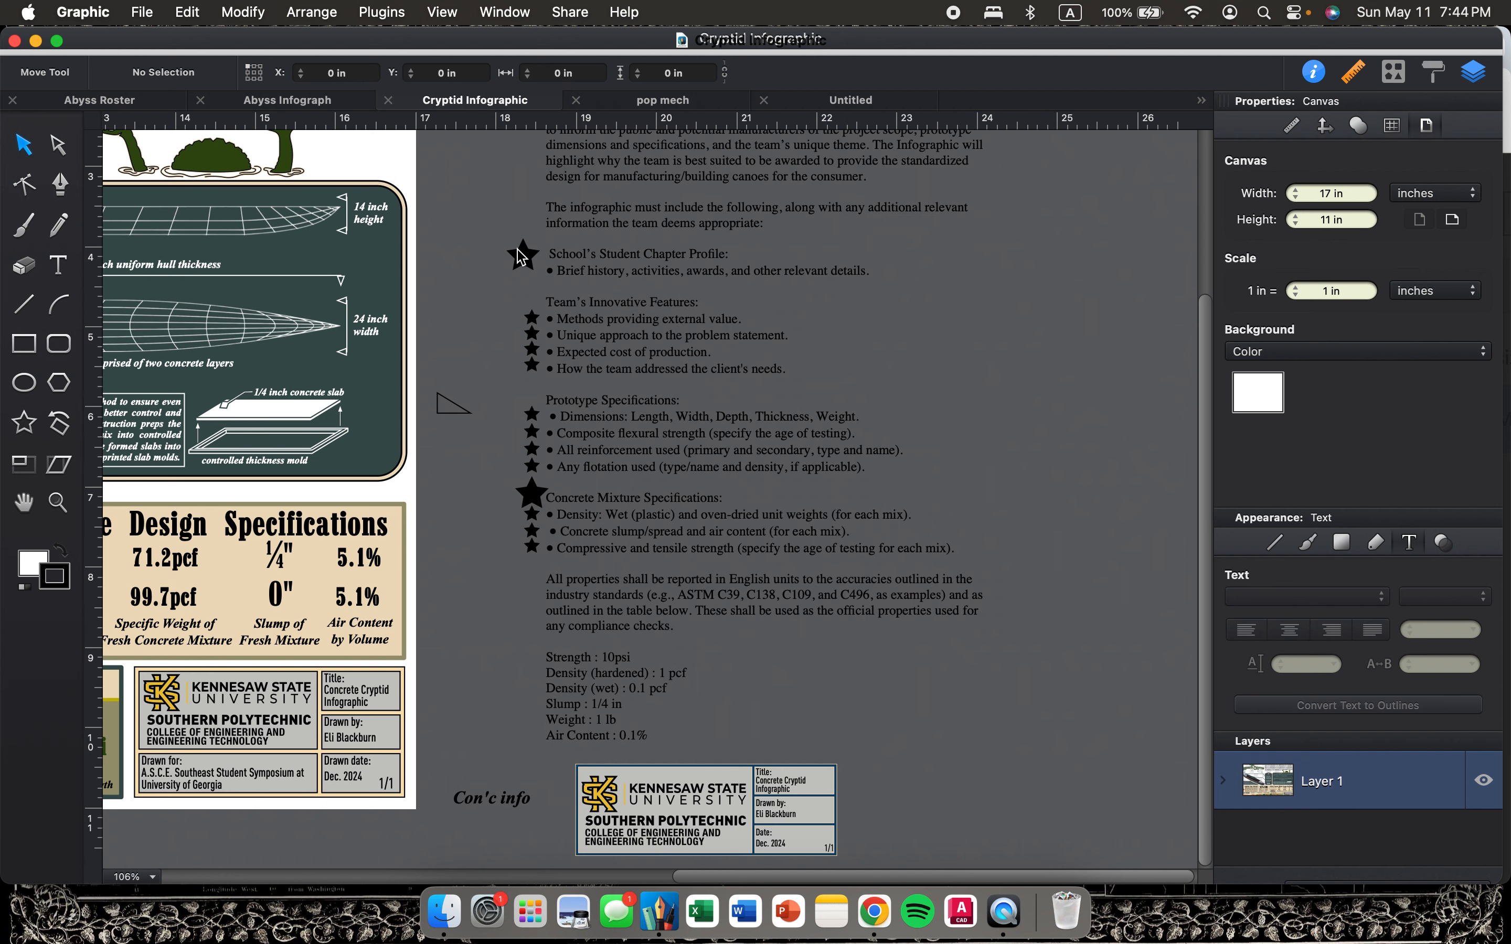
Move the 13 star markers away from the requirements list and realign them beside its items at X 18.094 in, Y 3.883 in.
{"action": "left_click_drag", "start_coordinate": [474, 186], "coordinate": [535, 678]}
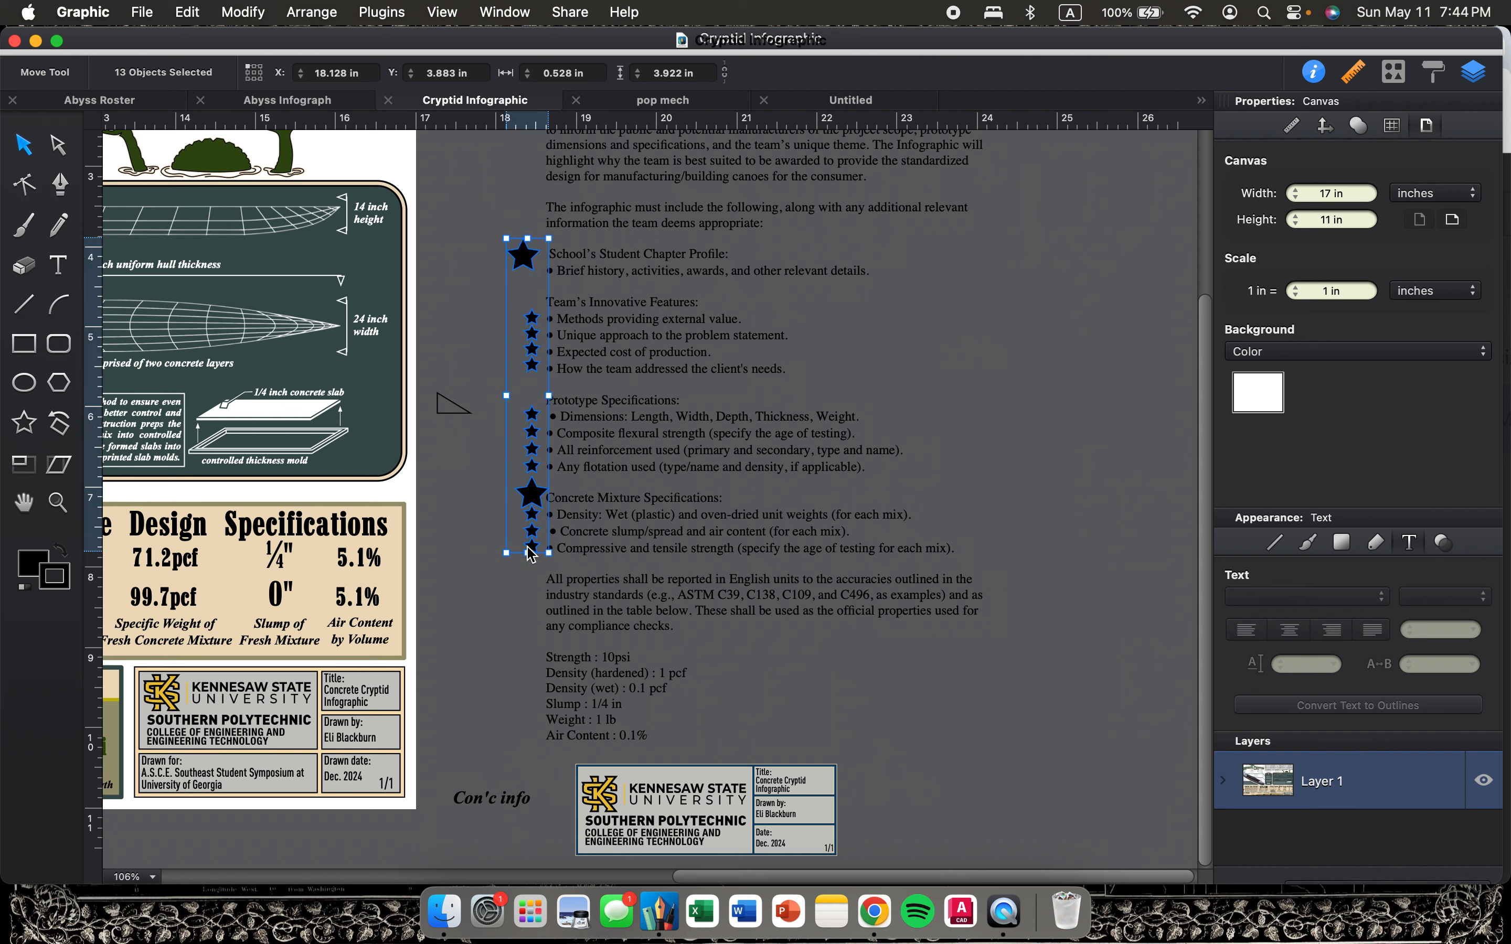
{"action": "left_click_drag", "start_coordinate": [531, 524], "coordinate": [462, 519]}
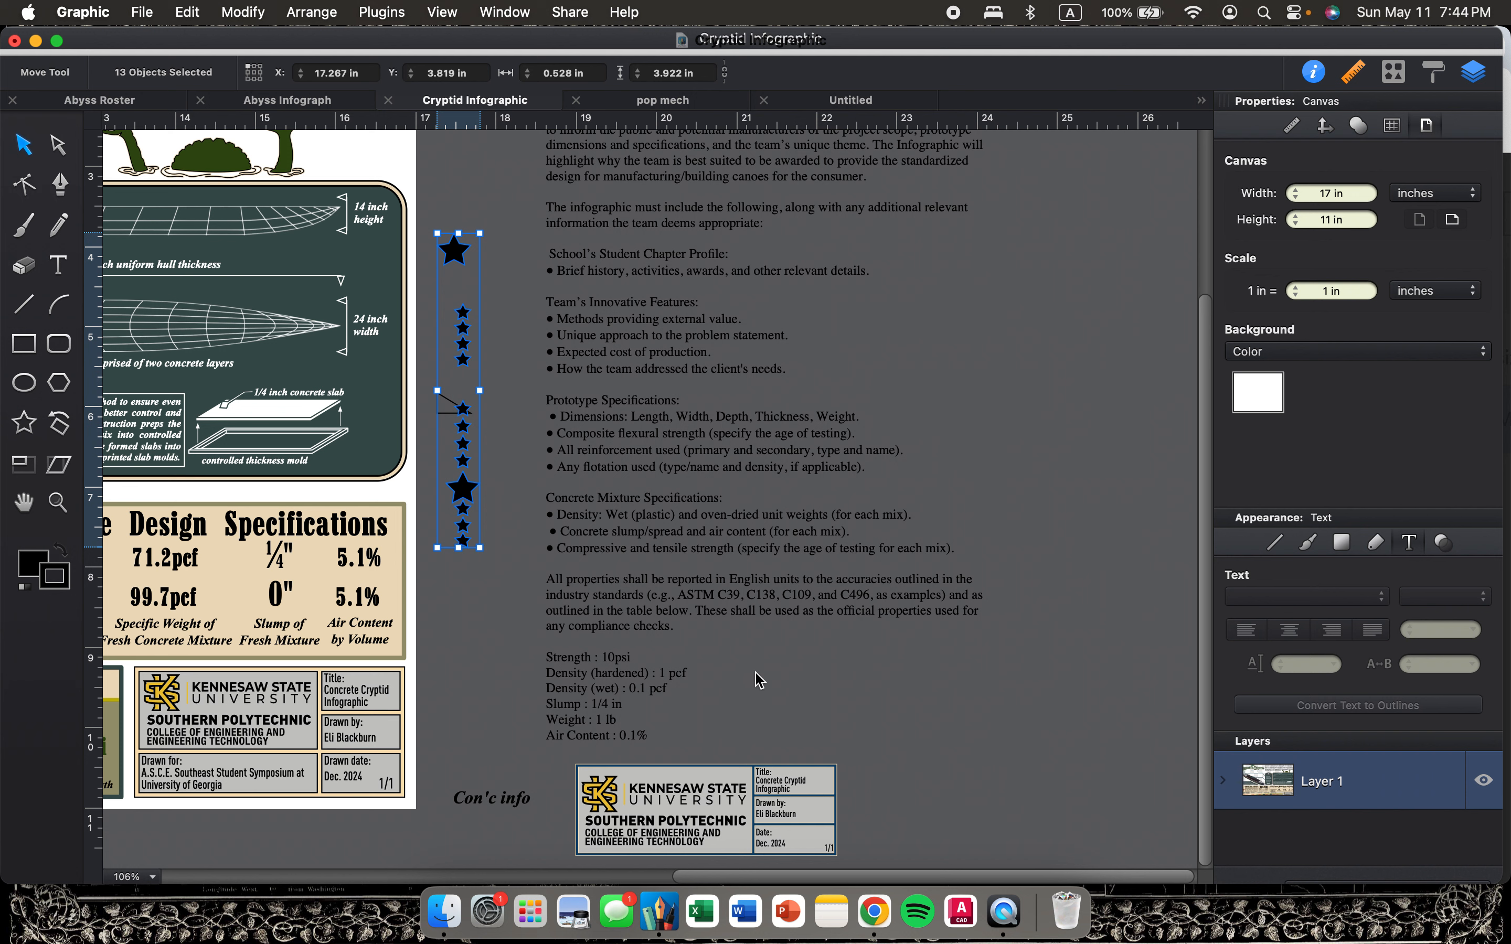
{"action": "left_click_drag", "start_coordinate": [461, 275], "coordinate": [530, 273]}
{"action": "left_click_drag", "start_coordinate": [536, 491], "coordinate": [529, 491]}
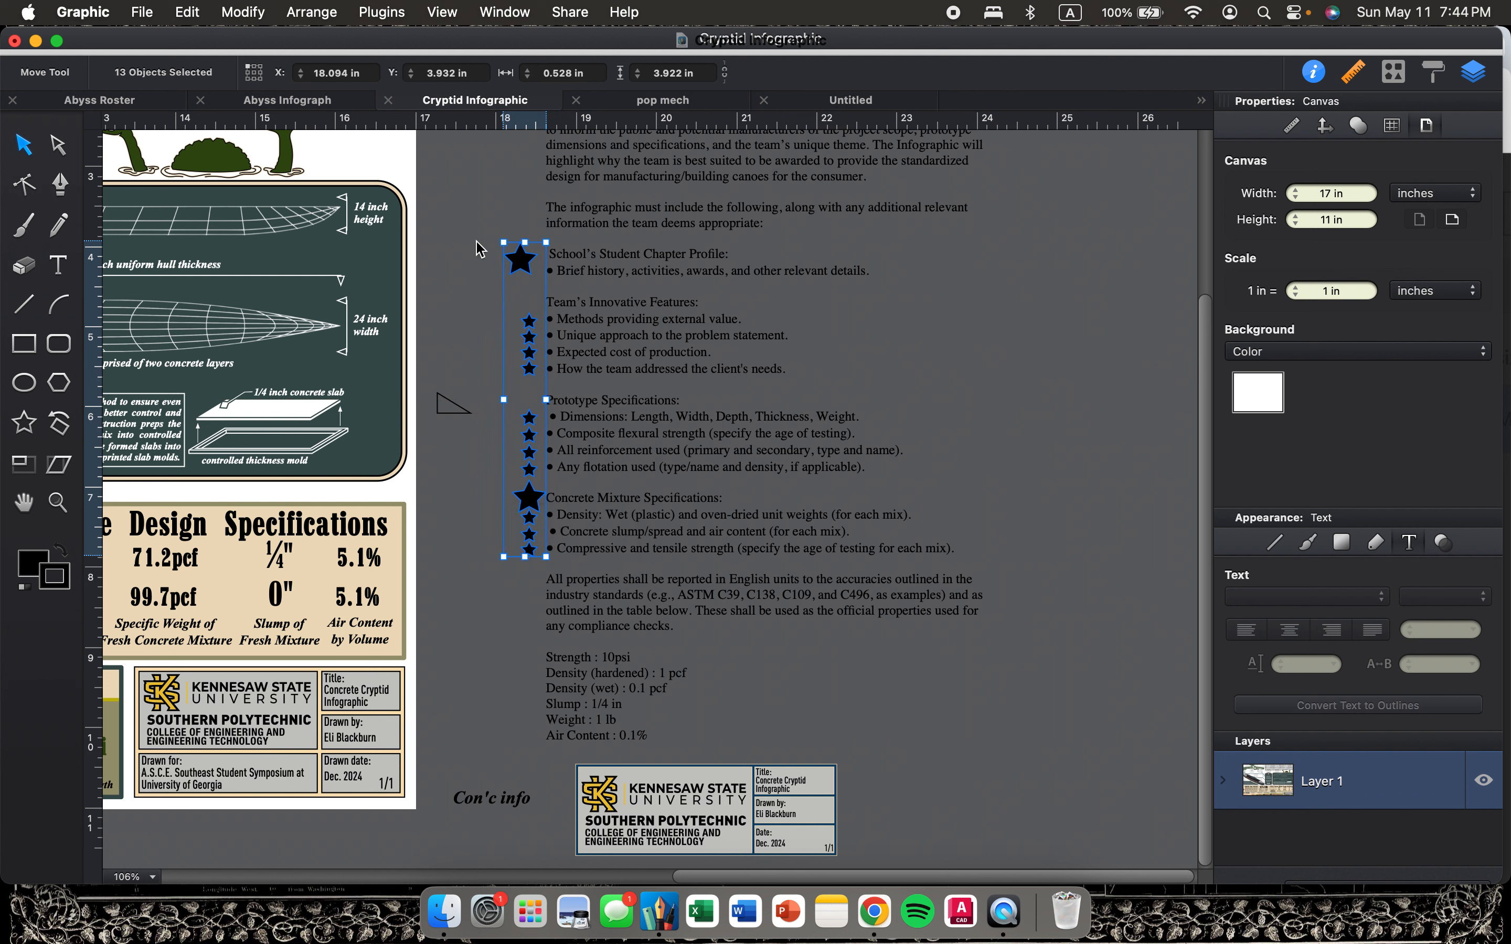
{"action": "left_click_drag", "start_coordinate": [517, 263], "coordinate": [517, 259]}
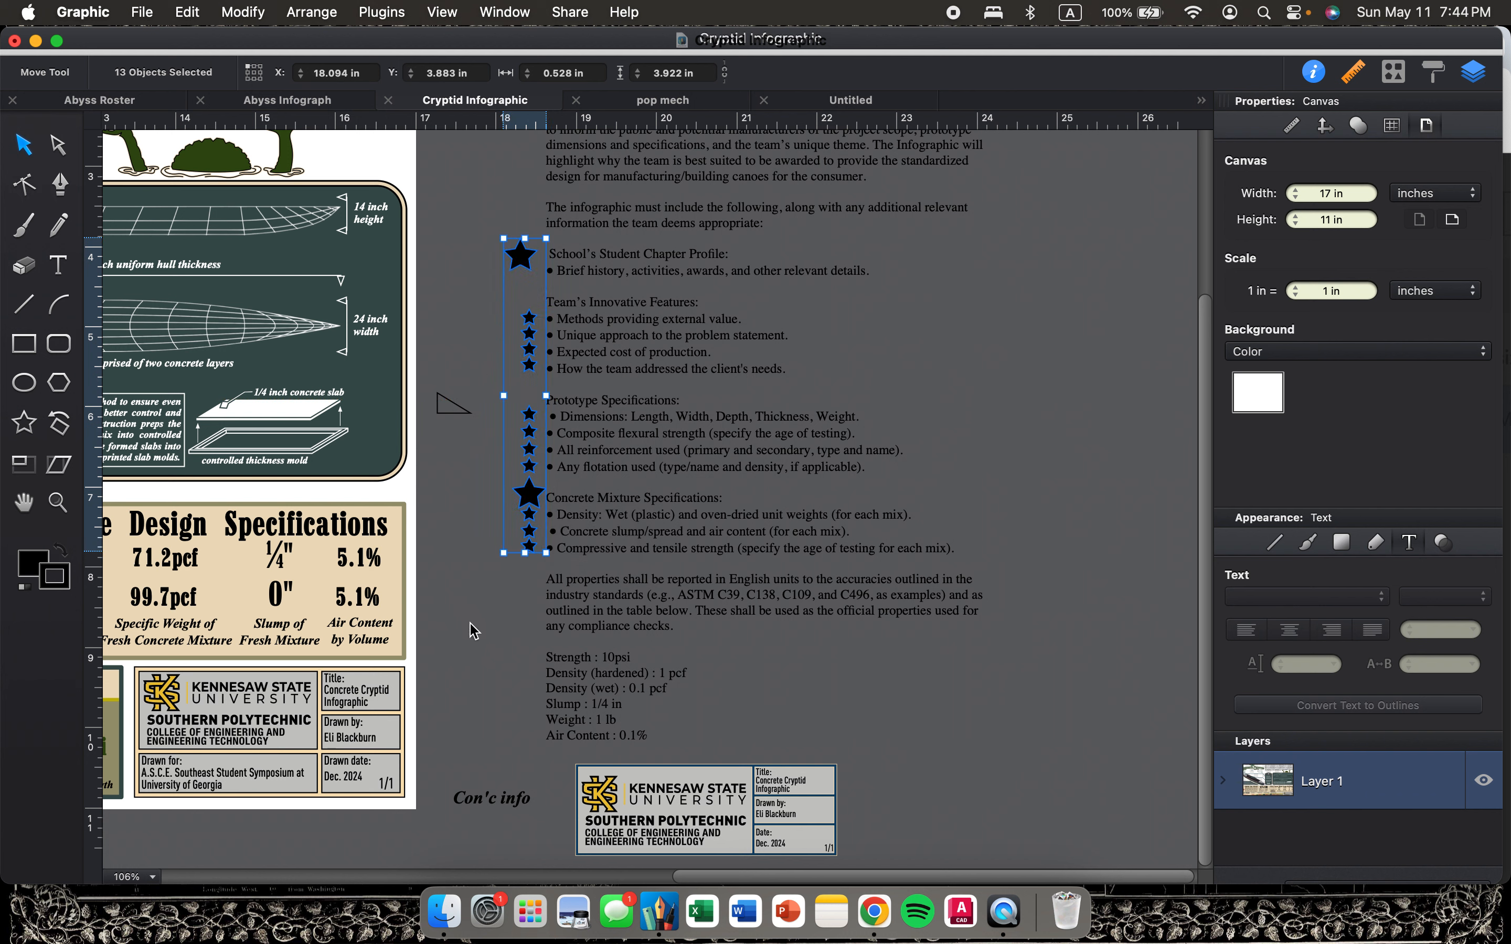
{"action": "left_click", "coordinate": [513, 638]}
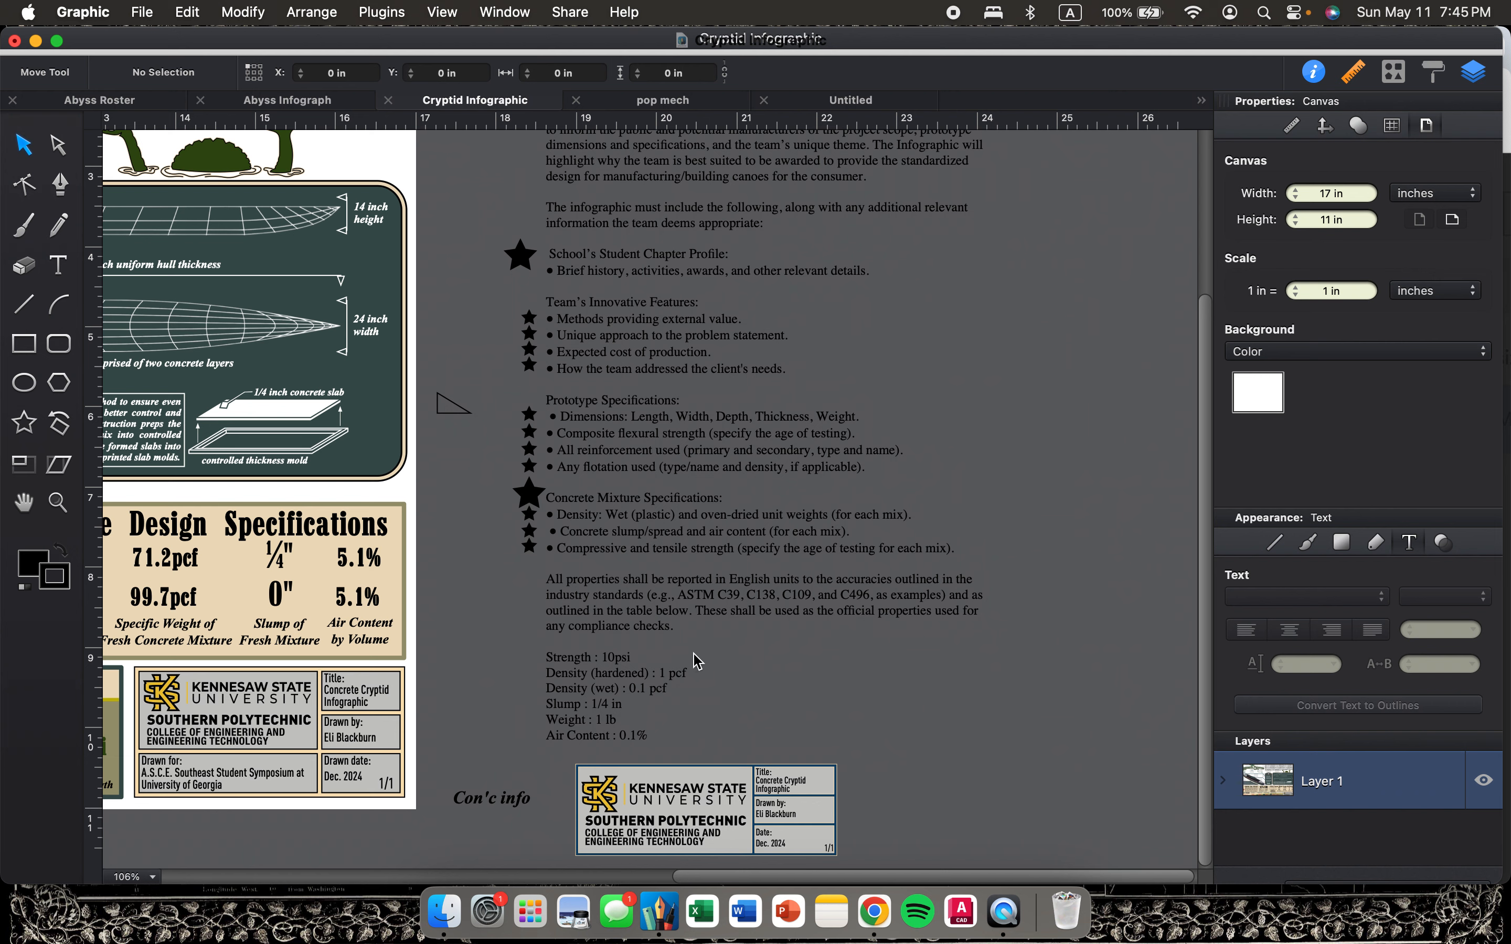
Compare the starred requirements list with the full Concrete Cryptid poster layout.
{"action": "scroll", "coordinate": [656, 593], "scroll_direction": "left", "scroll_amount": 2}
{"action": "scroll", "coordinate": [656, 593], "scroll_direction": "down", "scroll_amount": 1}
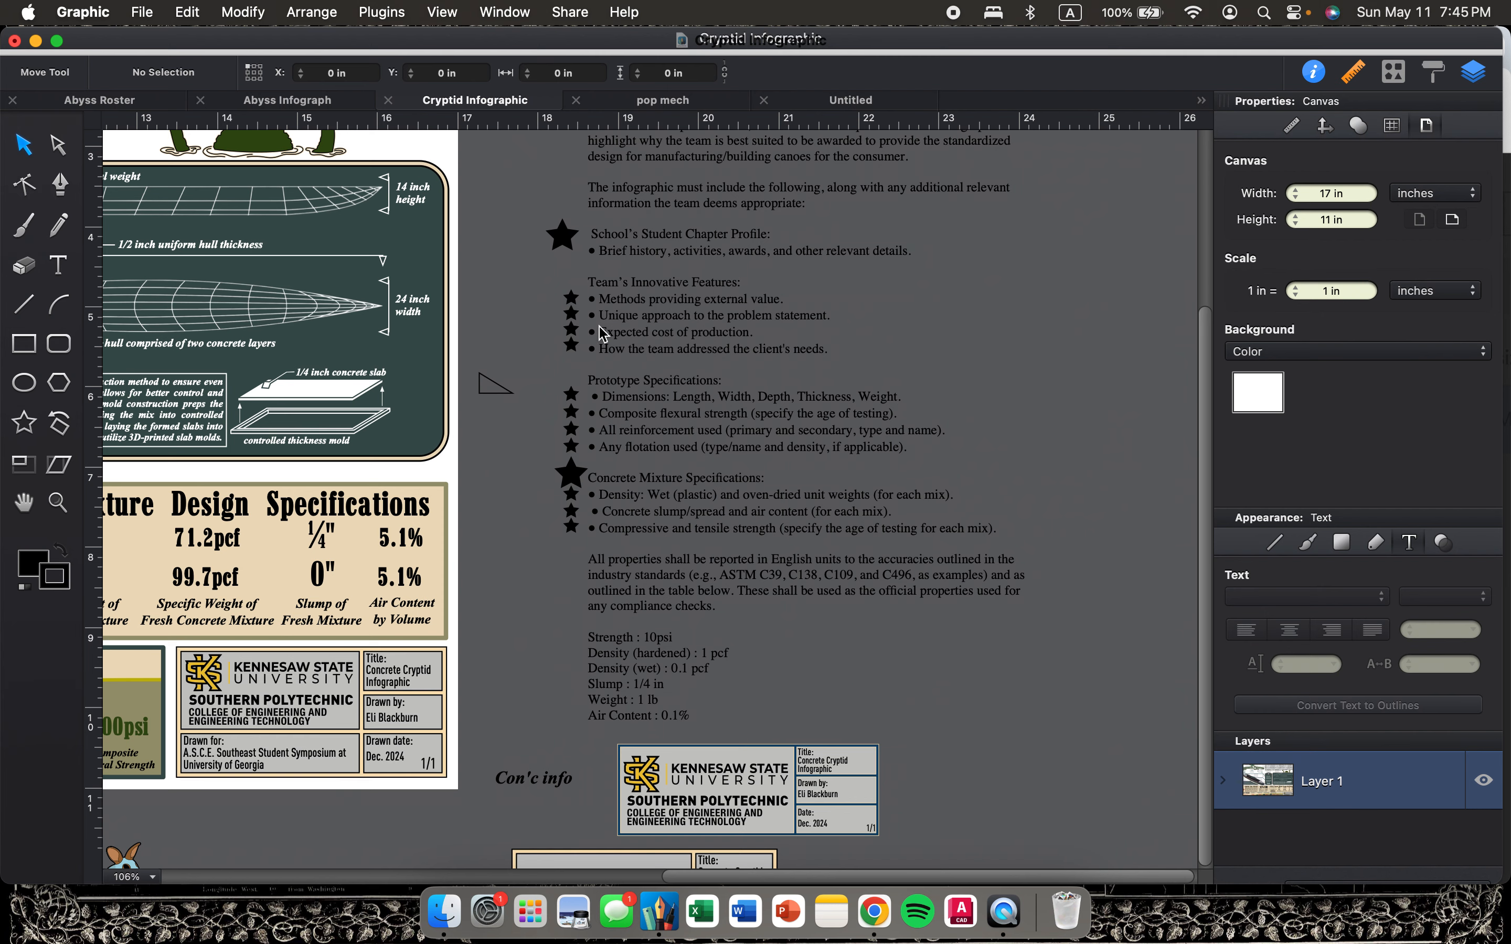
{"action": "scroll", "coordinate": [665, 490], "scroll_direction": "down", "scroll_amount": 3}
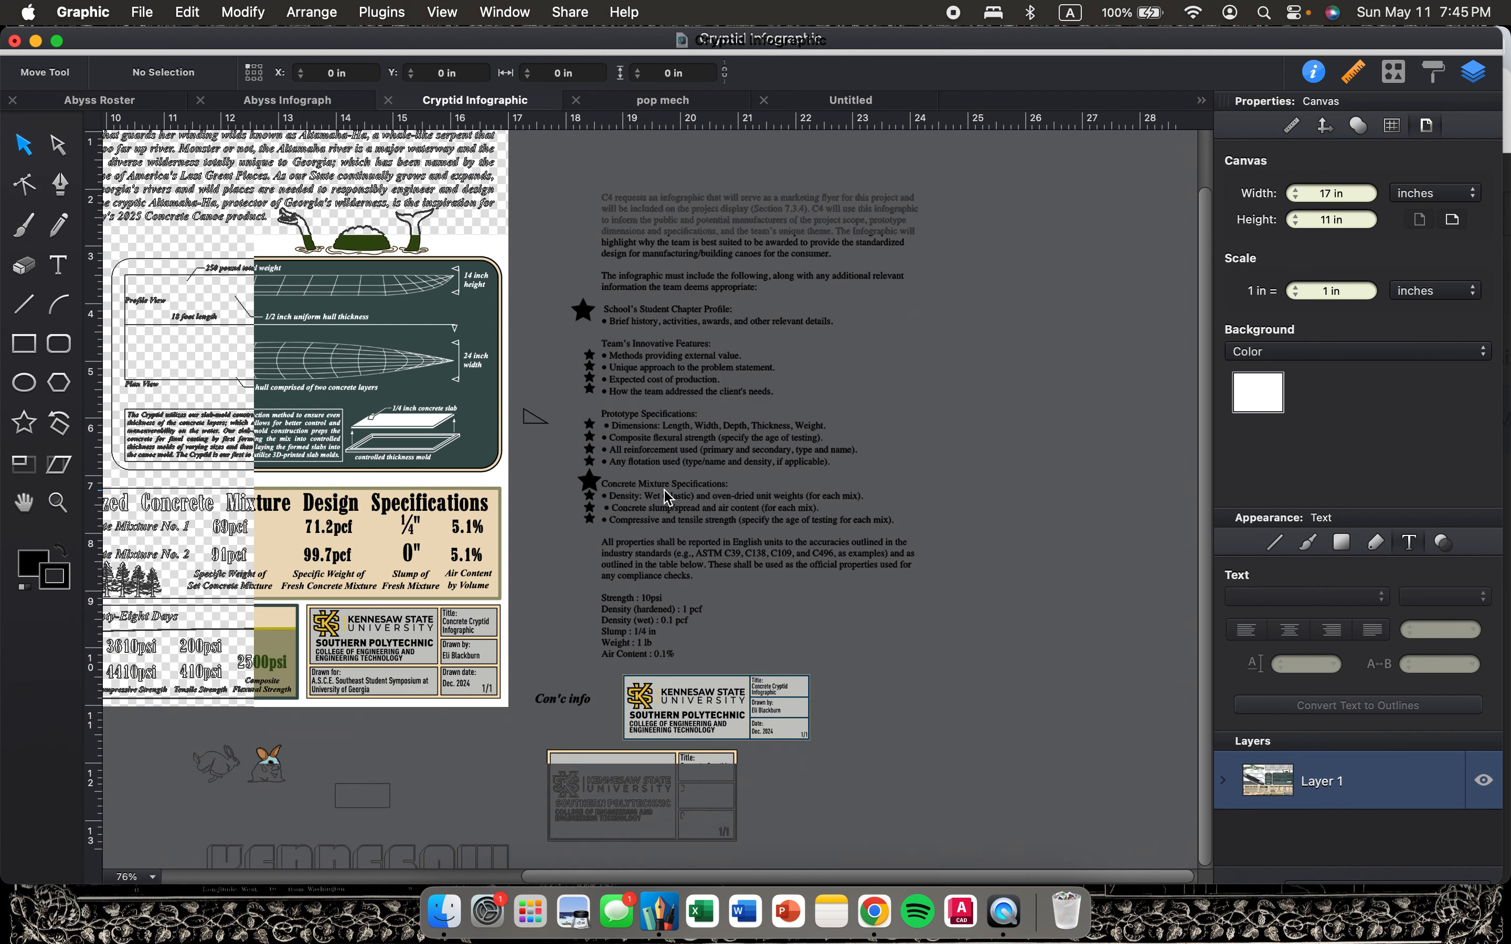
{"action": "scroll", "coordinate": [685, 475], "scroll_direction": "left", "scroll_amount": 8}
{"action": "scroll", "coordinate": [685, 475], "scroll_direction": "up", "scroll_amount": 2}
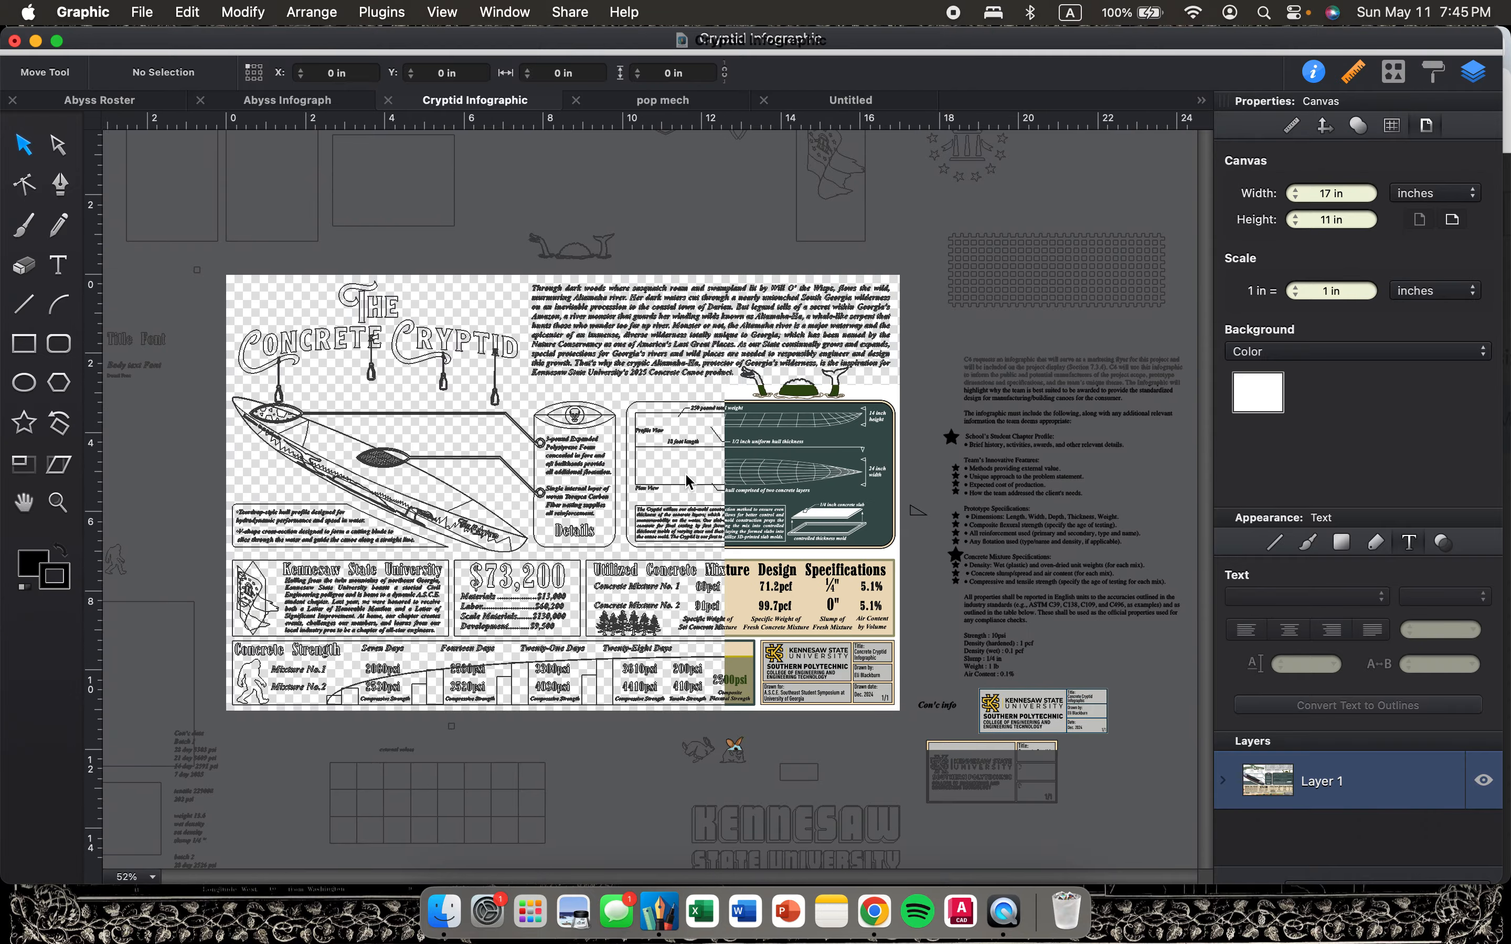
{"action": "scroll", "coordinate": [685, 474], "scroll_direction": "left", "scroll_amount": 5}
{"action": "scroll", "coordinate": [687, 481], "scroll_direction": "up", "scroll_amount": 1}
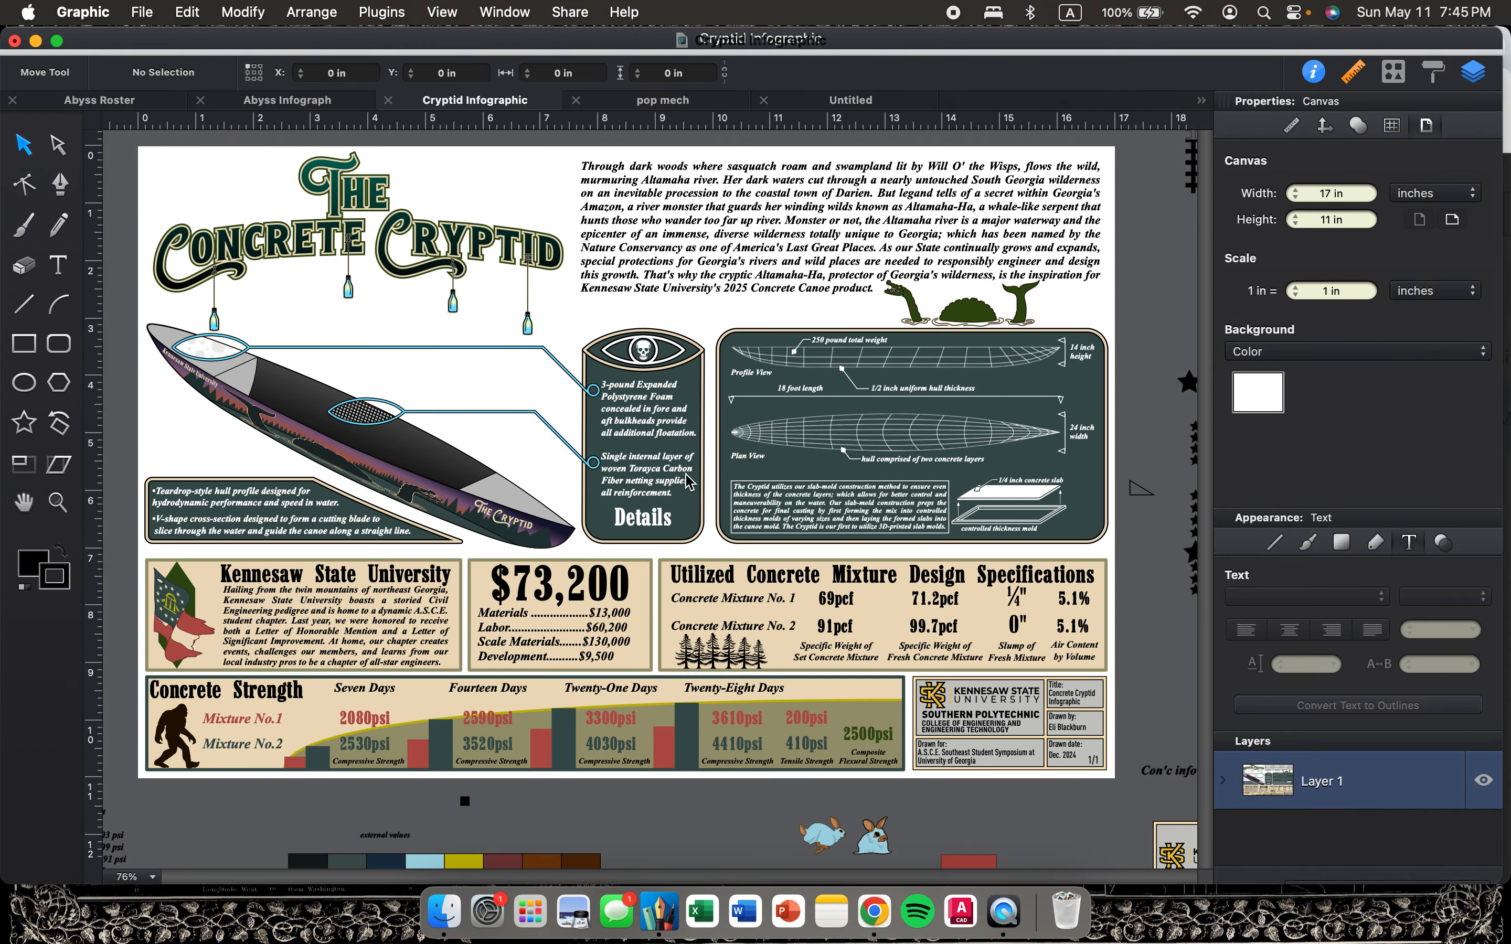
{"action": "scroll", "coordinate": [855, 518], "scroll_direction": "right", "scroll_amount": 3}
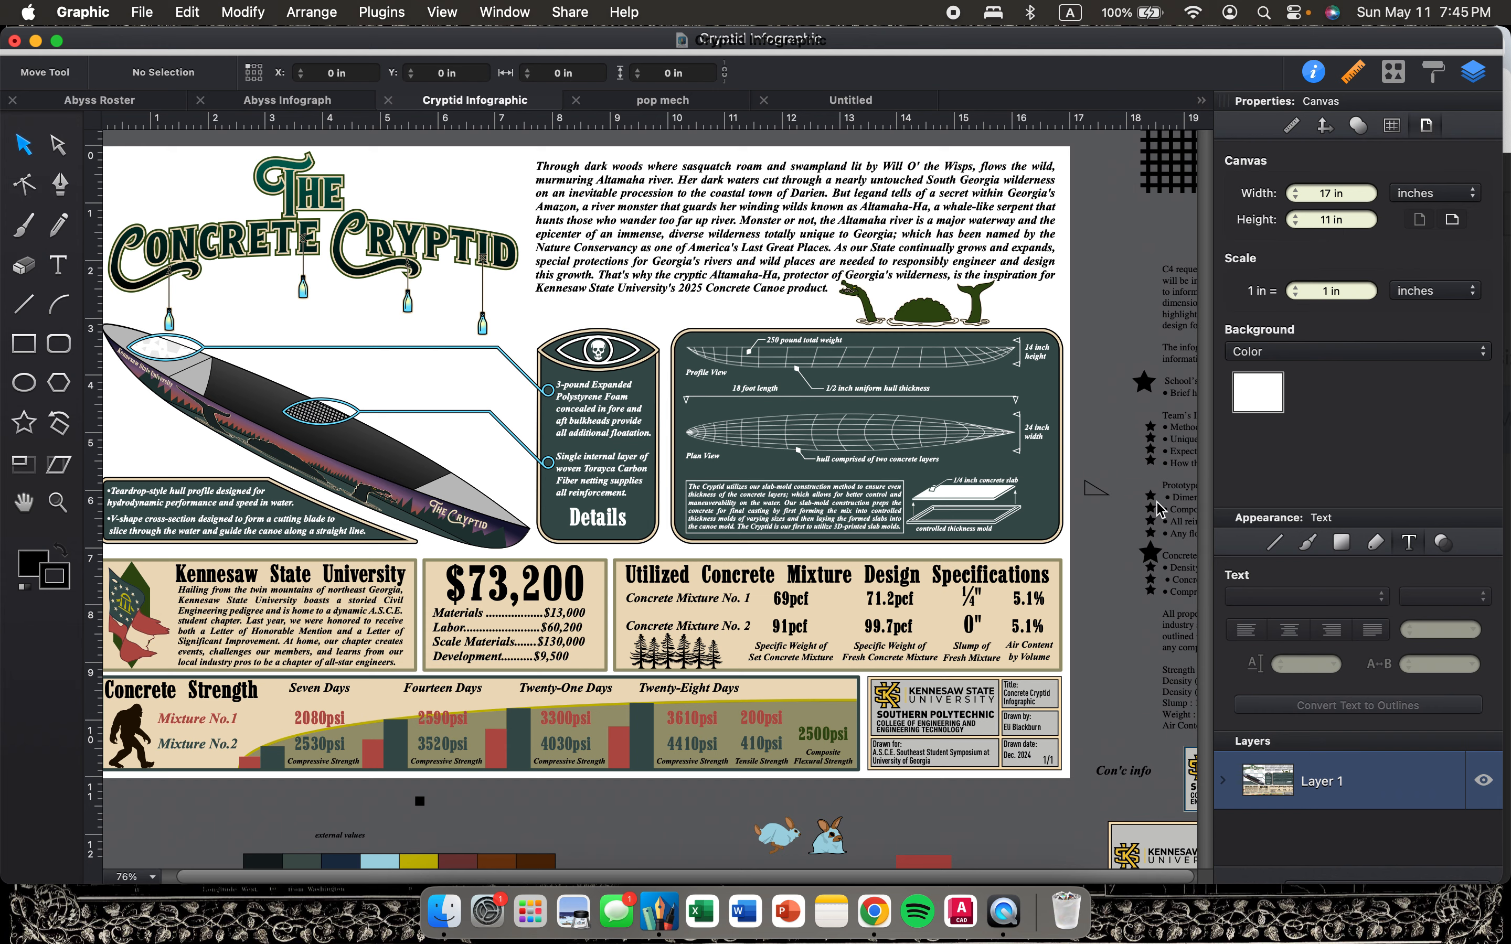
{"action": "scroll", "coordinate": [1142, 514], "scroll_direction": "right", "scroll_amount": 3}
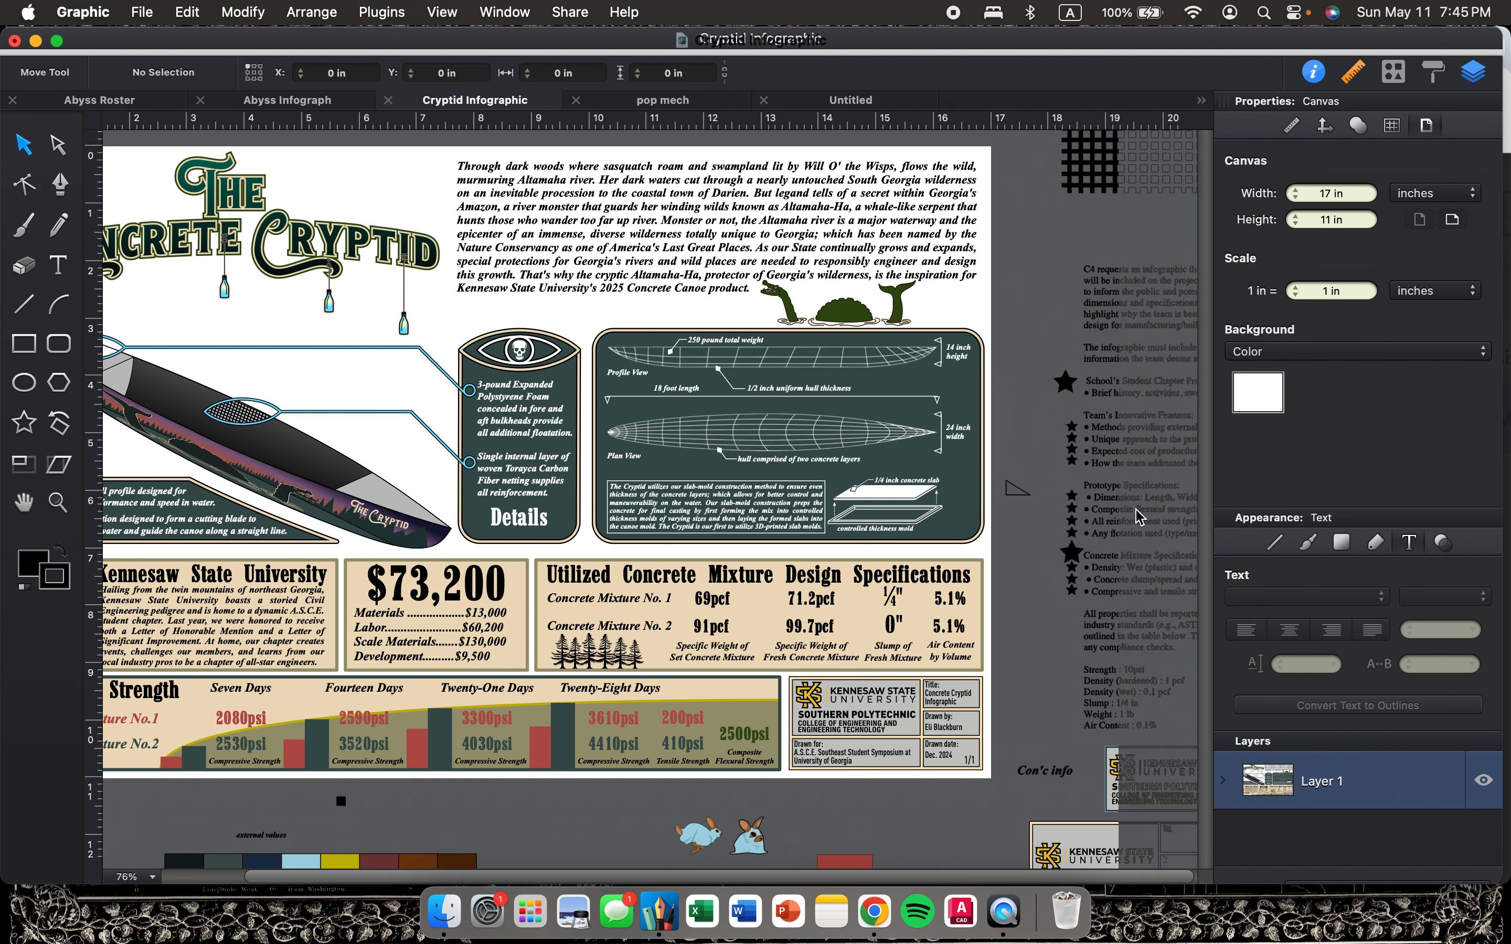
Check the required reporting accuracies against the poster's mixture design and concrete strength panels, ending on the whole poster.
{"action": "scroll", "coordinate": [1131, 515], "scroll_direction": "right", "scroll_amount": 2}
{"action": "scroll", "coordinate": [1130, 515], "scroll_direction": "right", "scroll_amount": 2}
{"action": "scroll", "coordinate": [1130, 515], "scroll_direction": "down", "scroll_amount": 1}
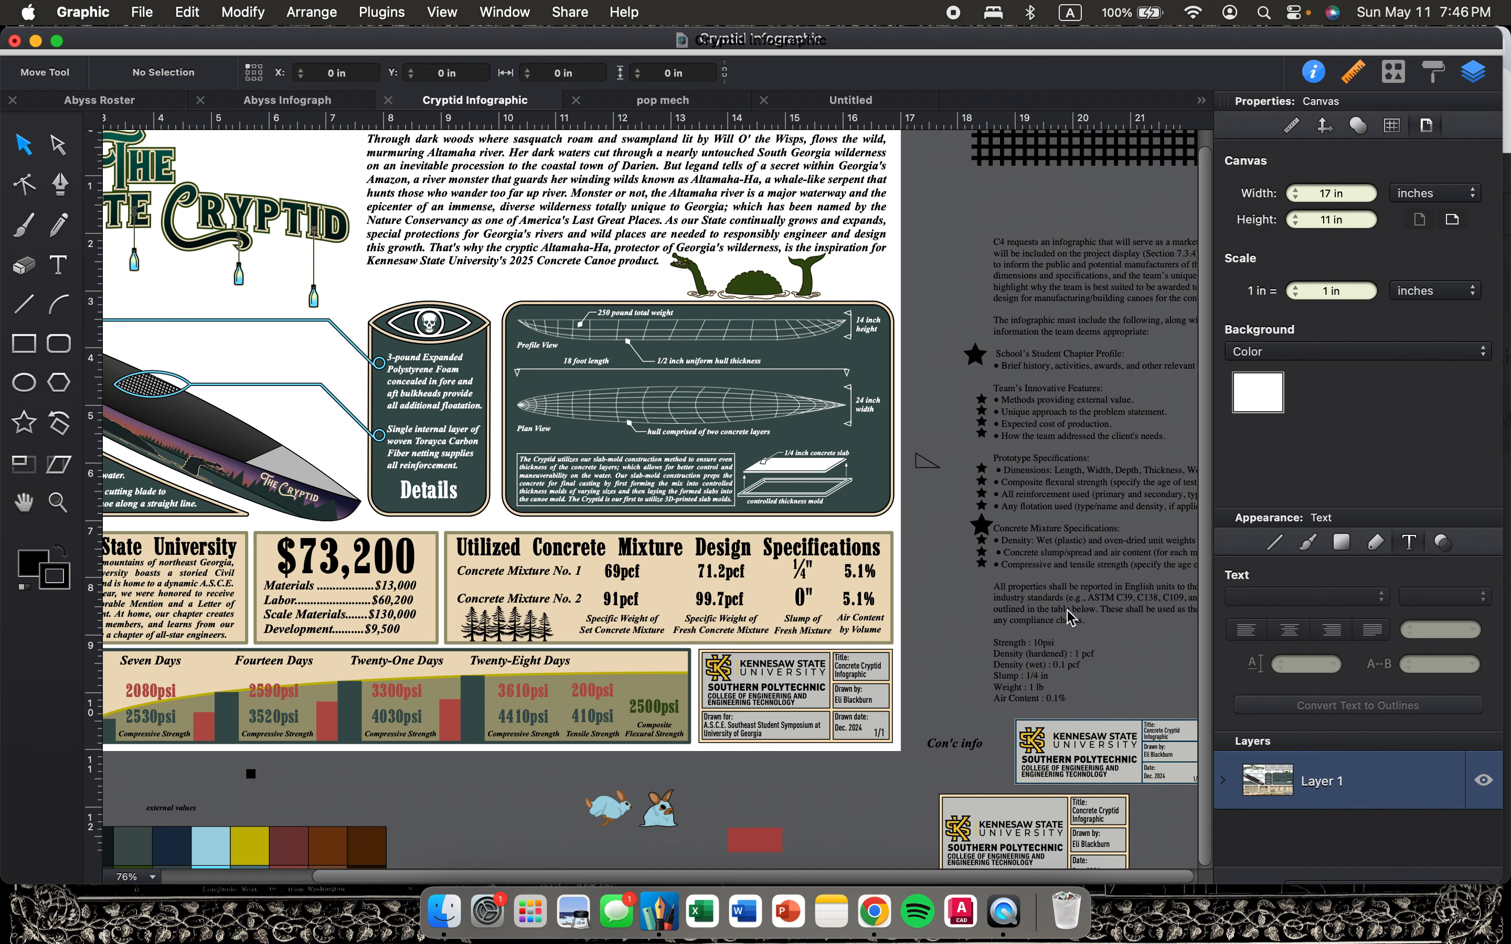
{"action": "scroll", "coordinate": [700, 624], "scroll_direction": "left", "scroll_amount": 6}
{"action": "scroll", "coordinate": [699, 624], "scroll_direction": "down", "scroll_amount": 1}
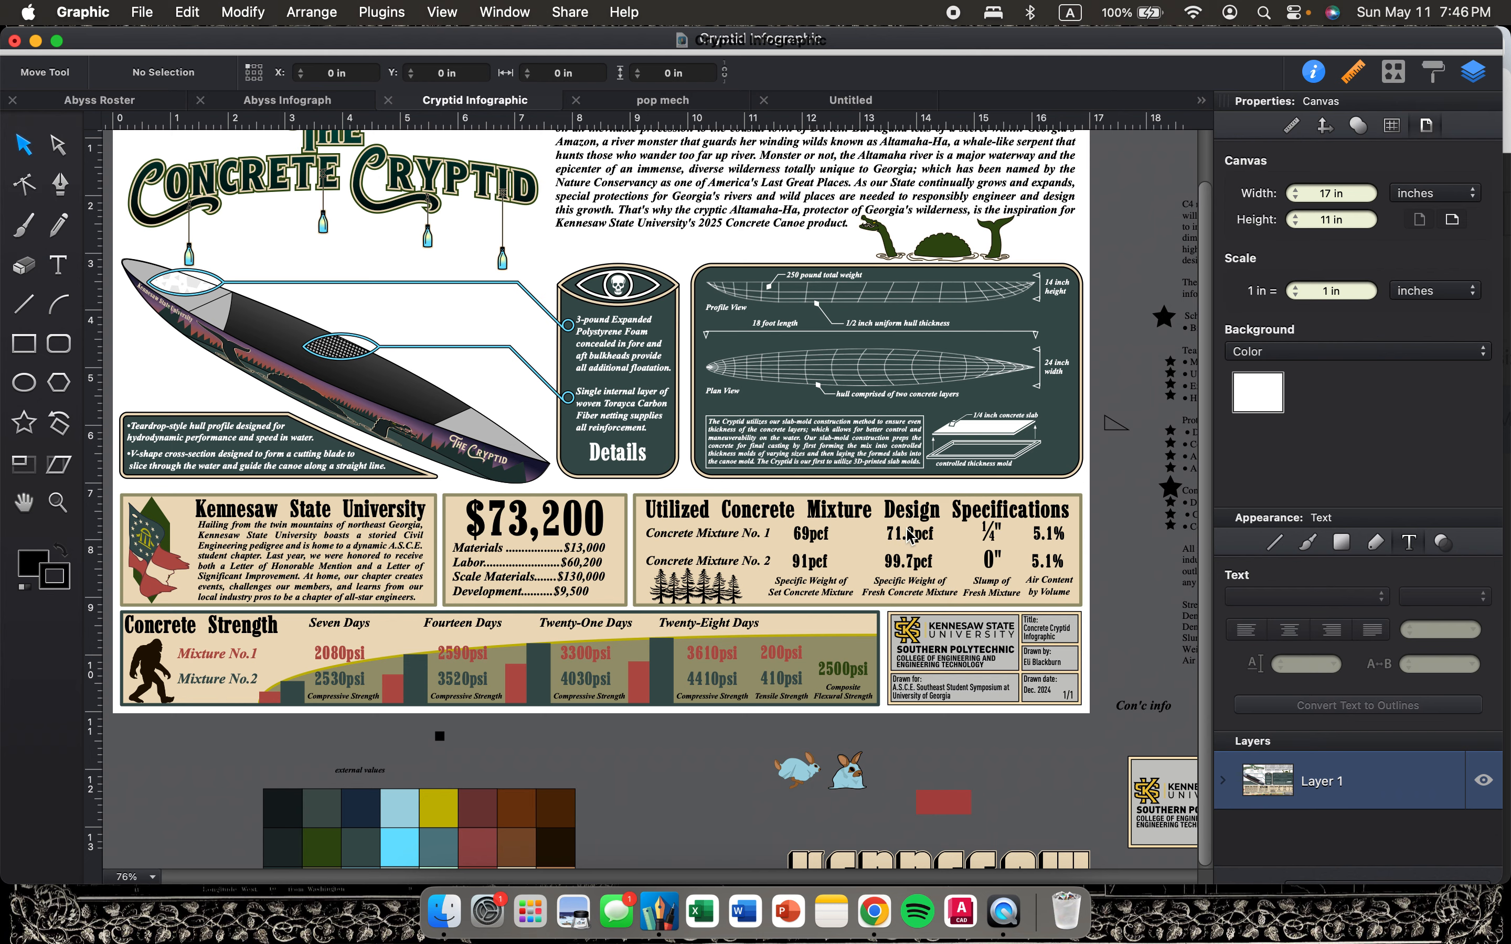
{"action": "scroll", "coordinate": [911, 535], "scroll_direction": "right", "scroll_amount": 6}
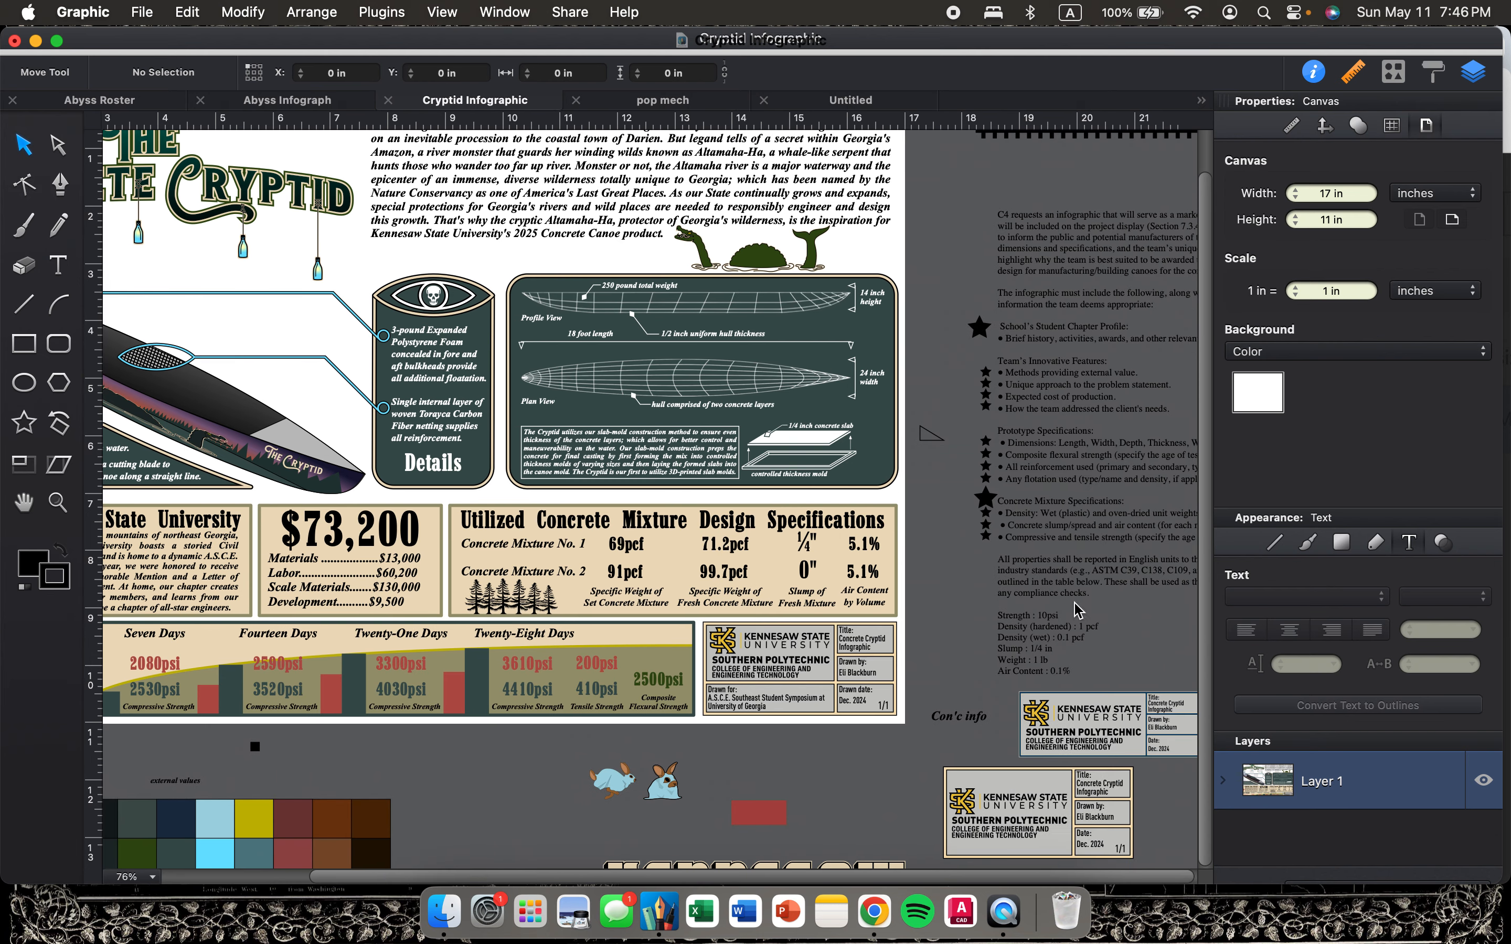
{"action": "scroll", "coordinate": [862, 585], "scroll_direction": "left", "scroll_amount": 8}
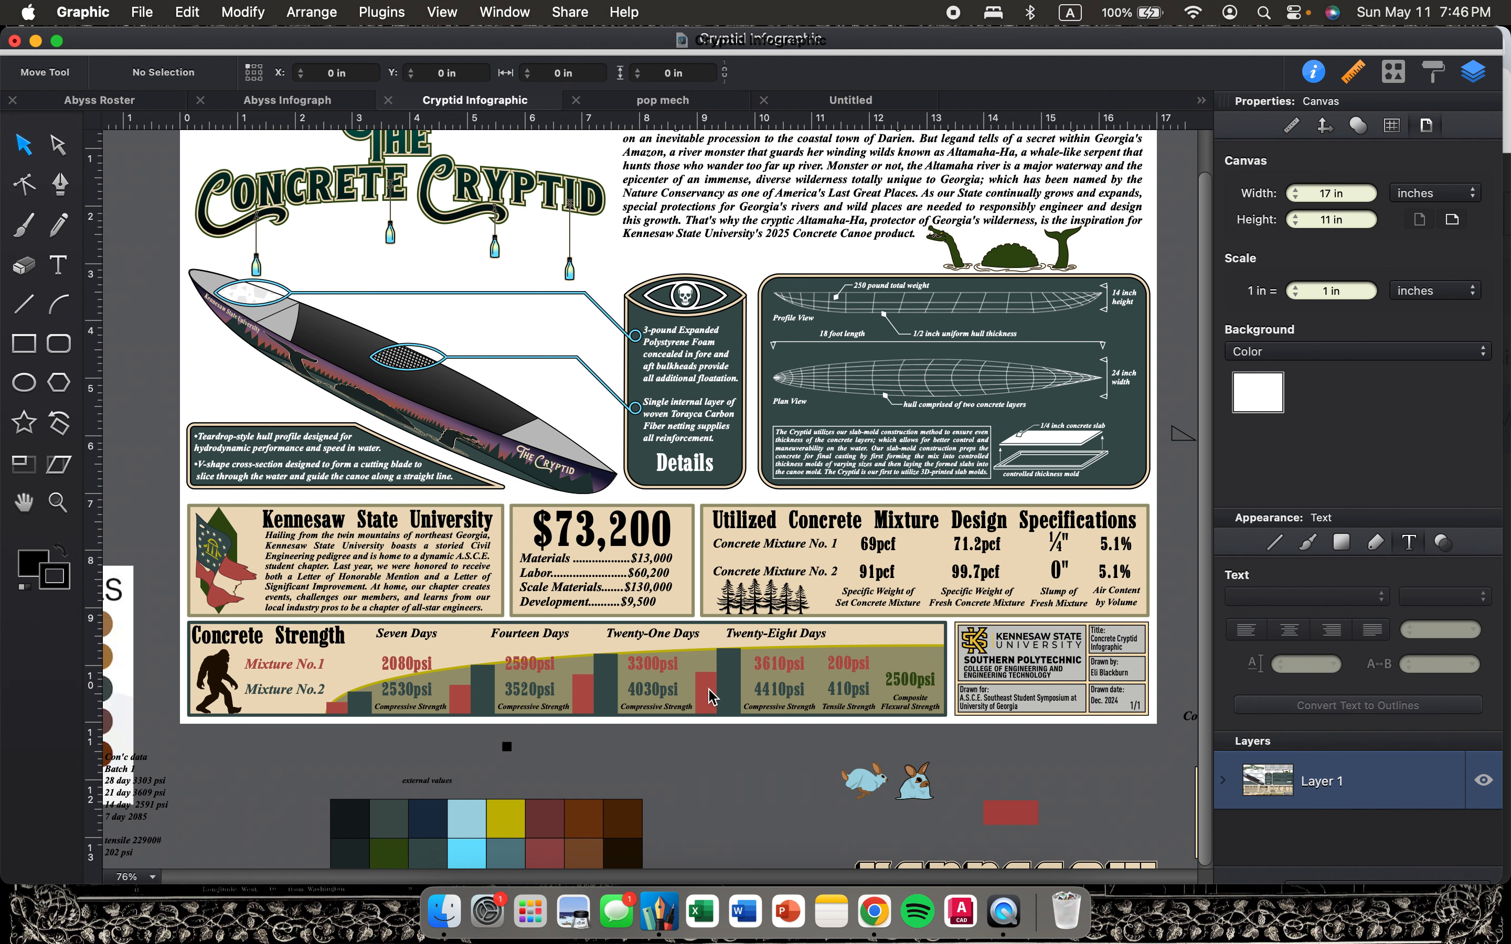
{"action": "scroll", "coordinate": [771, 640], "scroll_direction": "right", "scroll_amount": 4}
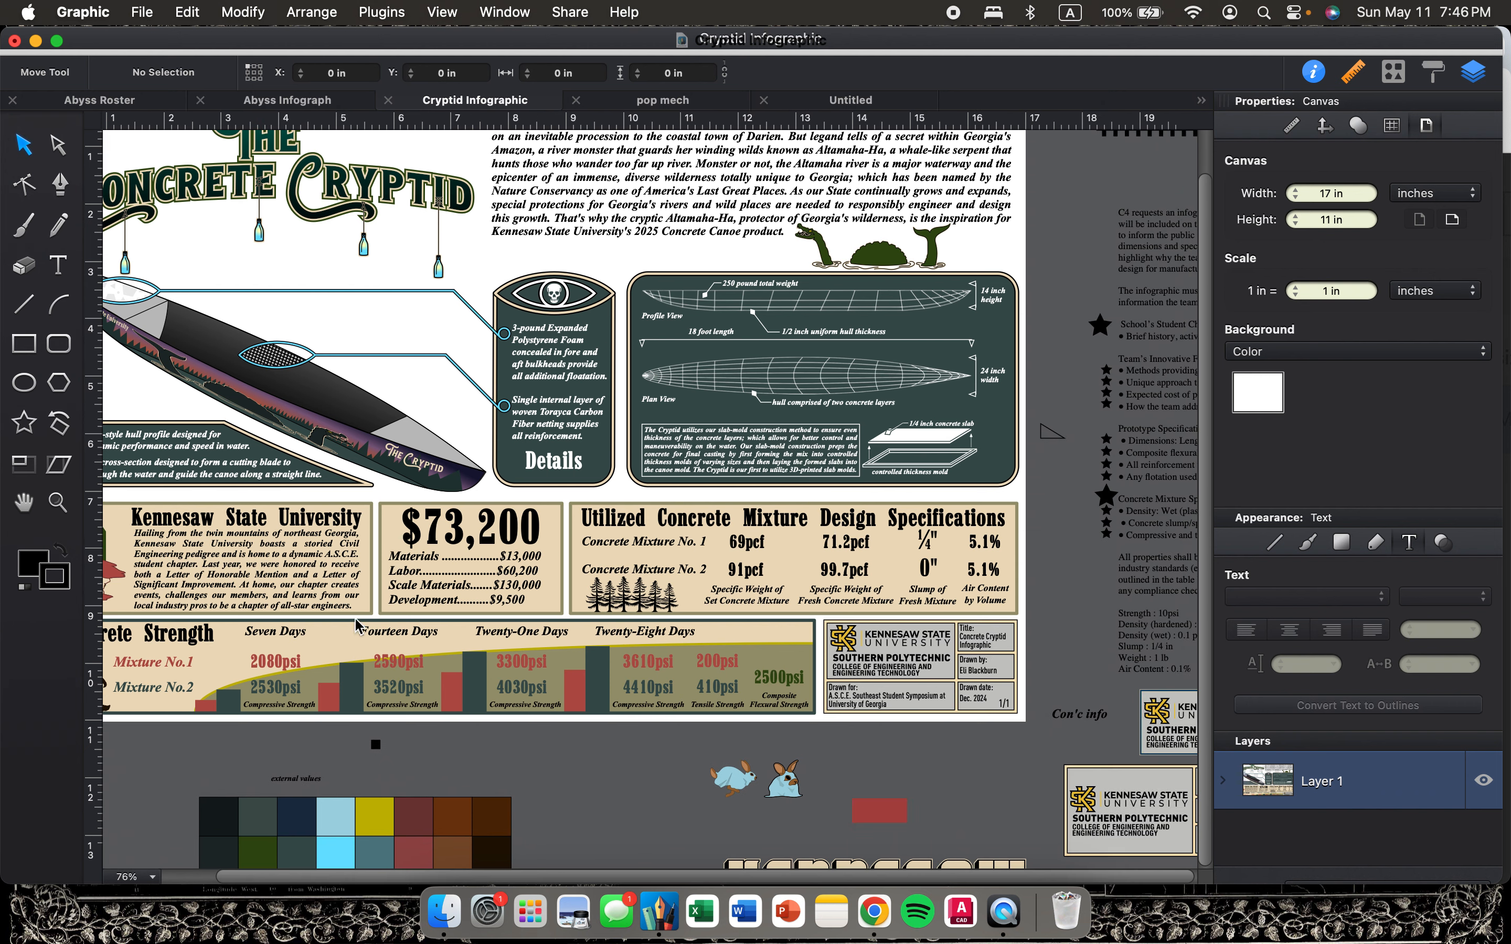
{"action": "scroll", "coordinate": [357, 624], "scroll_direction": "up", "scroll_amount": 2}
{"action": "scroll", "coordinate": [357, 624], "scroll_direction": "right", "scroll_amount": 2}
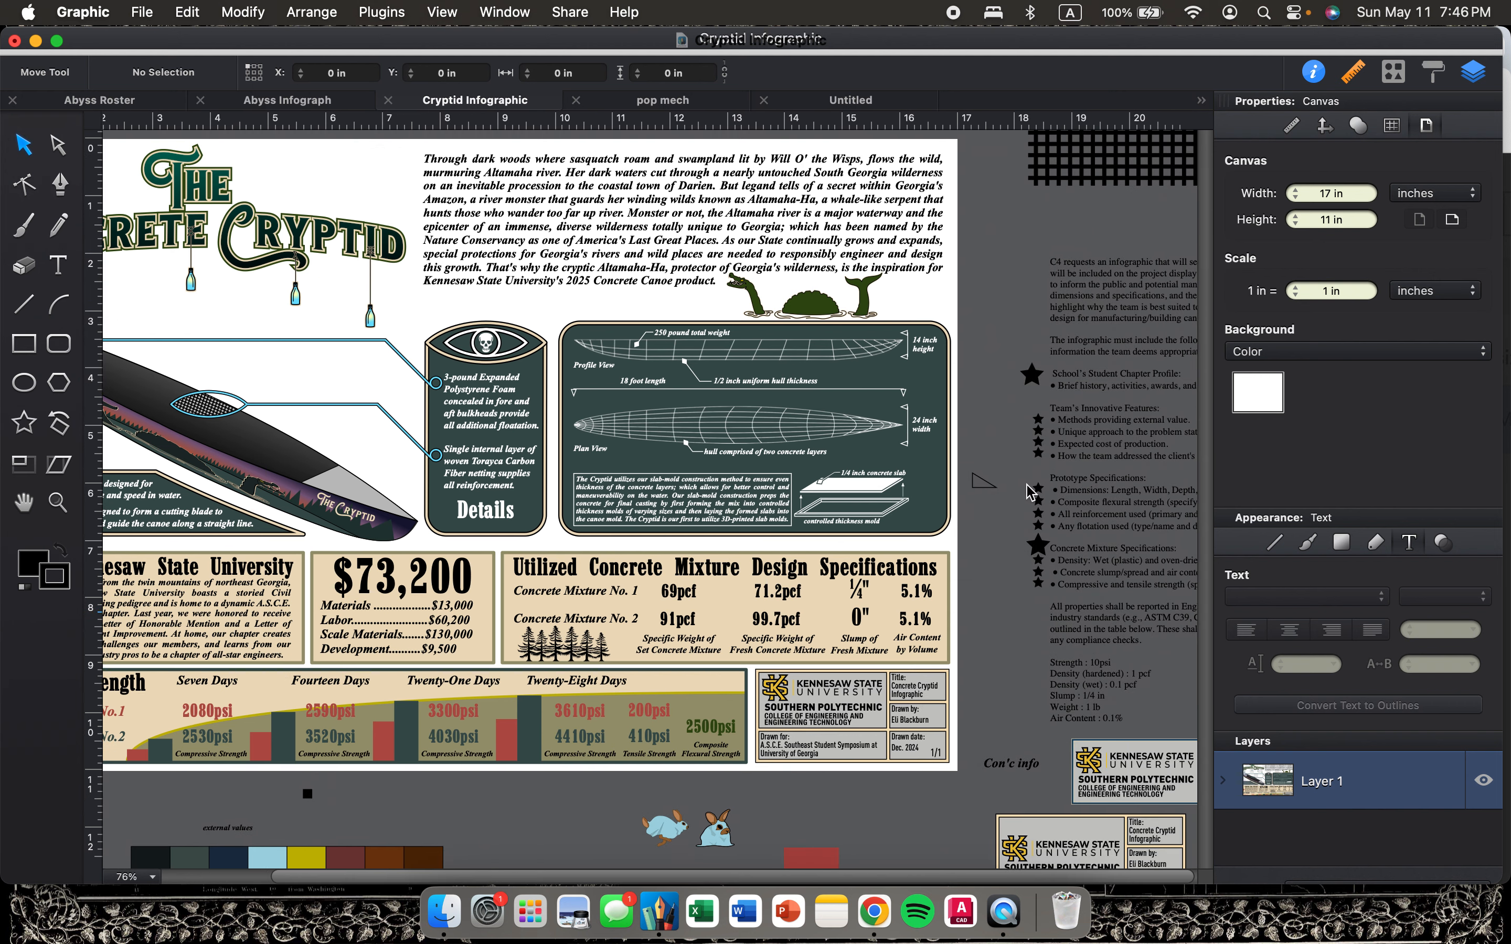
{"action": "scroll", "coordinate": [827, 377], "scroll_direction": "left", "scroll_amount": 3}
{"action": "scroll", "coordinate": [827, 377], "scroll_direction": "up", "scroll_amount": 1}
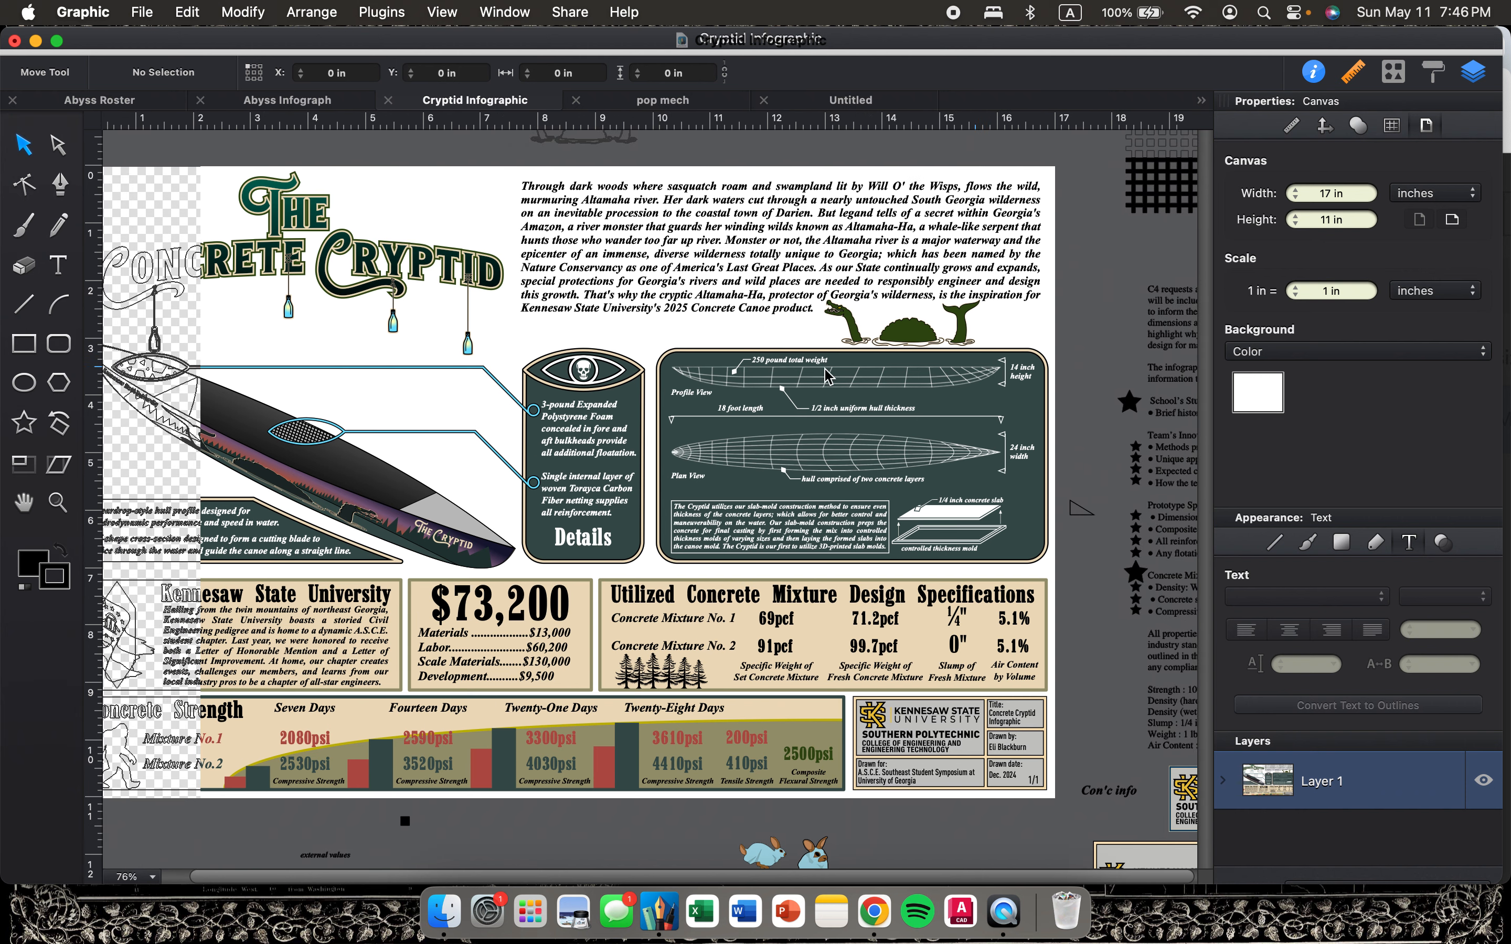
{"action": "scroll", "coordinate": [215, 268], "scroll_direction": "left", "scroll_amount": 2}
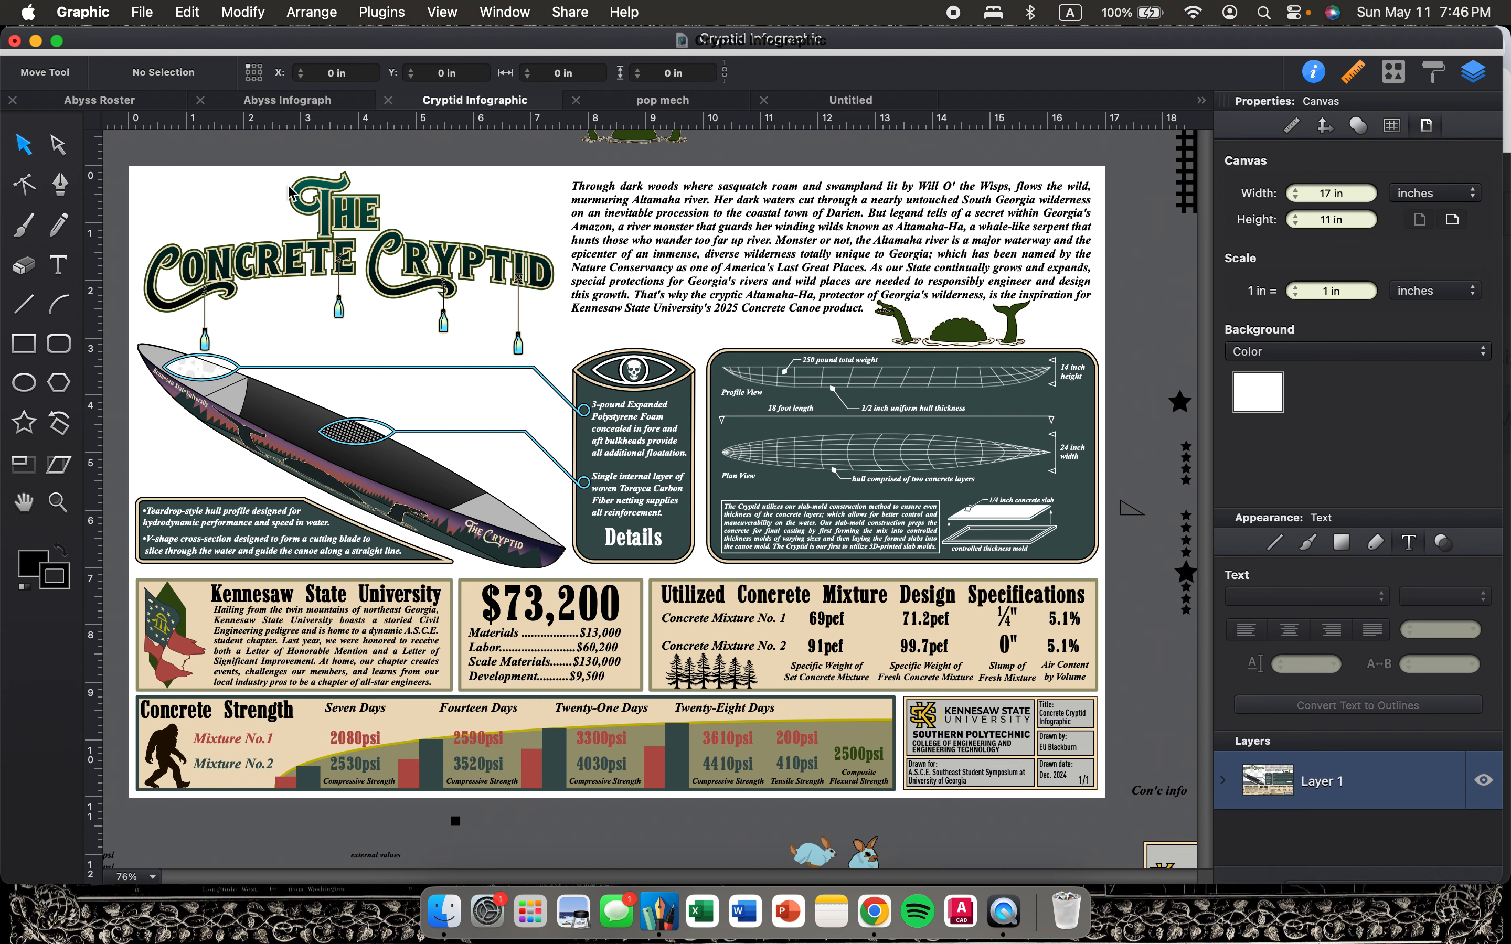
View the Abyss Infograph poster once more and examine the reference photos, palettes and logos around the Cryptid Infographic artboard.
{"action": "left_click", "coordinate": [308, 107]}
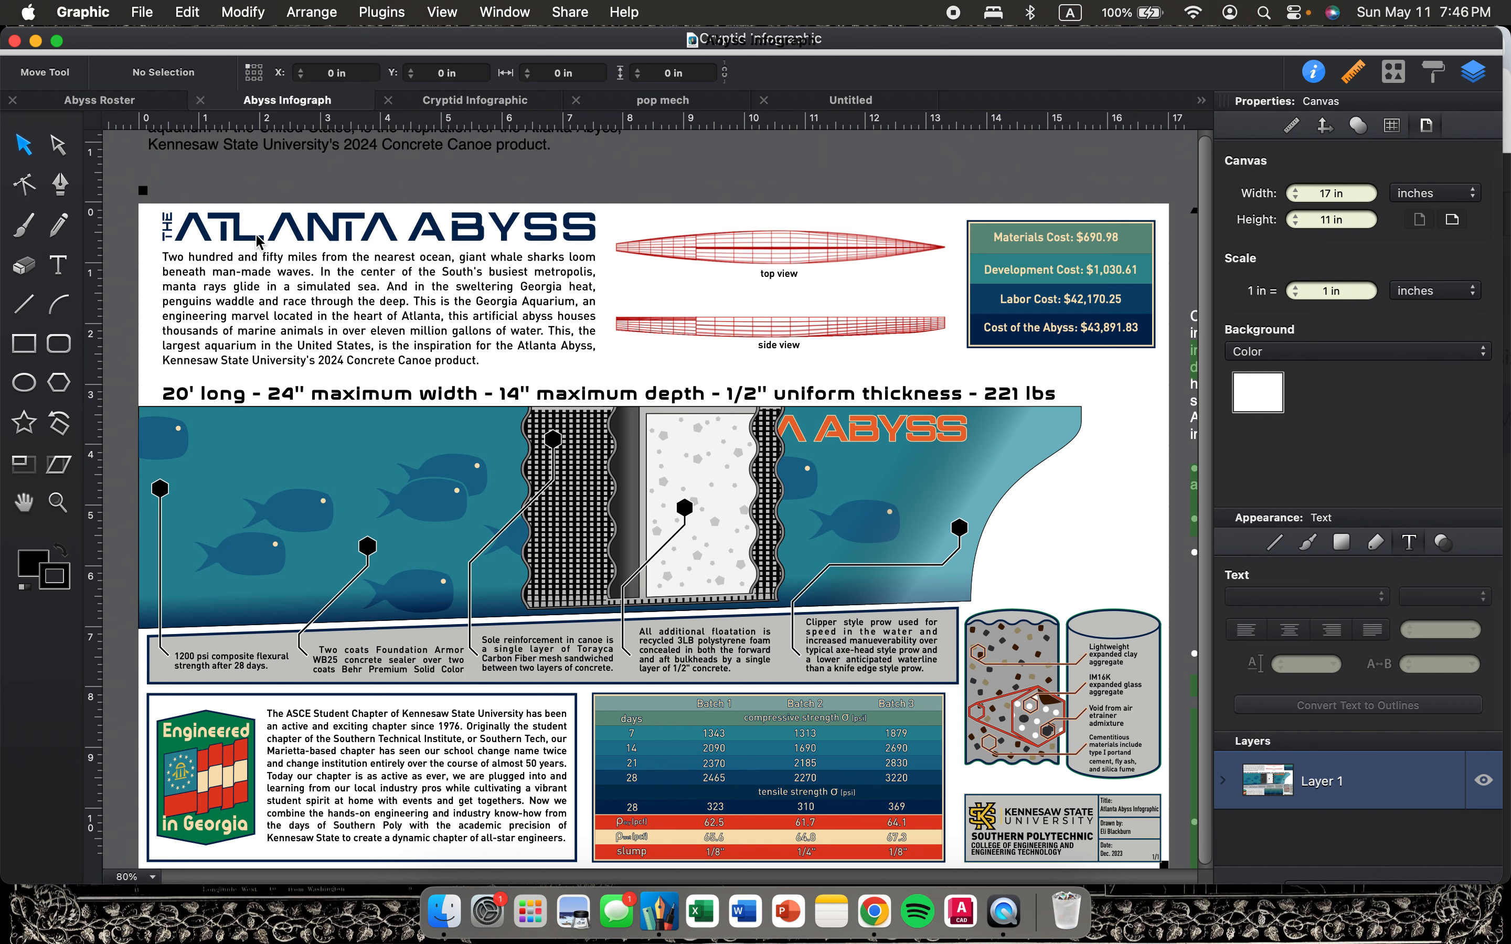
{"action": "left_click", "coordinate": [507, 106]}
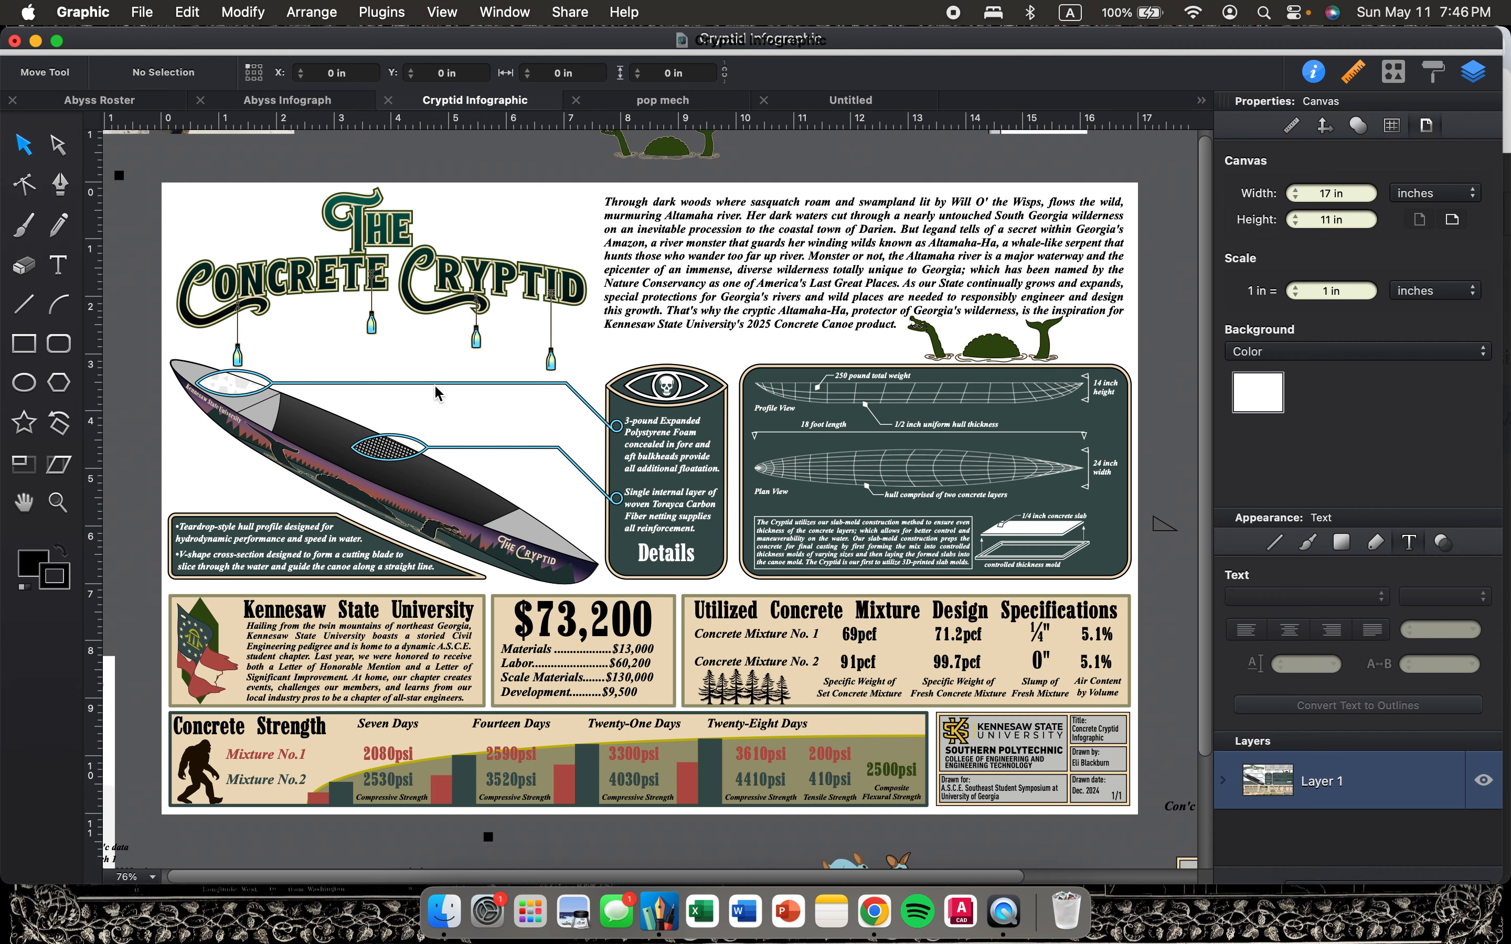
{"action": "key", "text": "super+minus"}
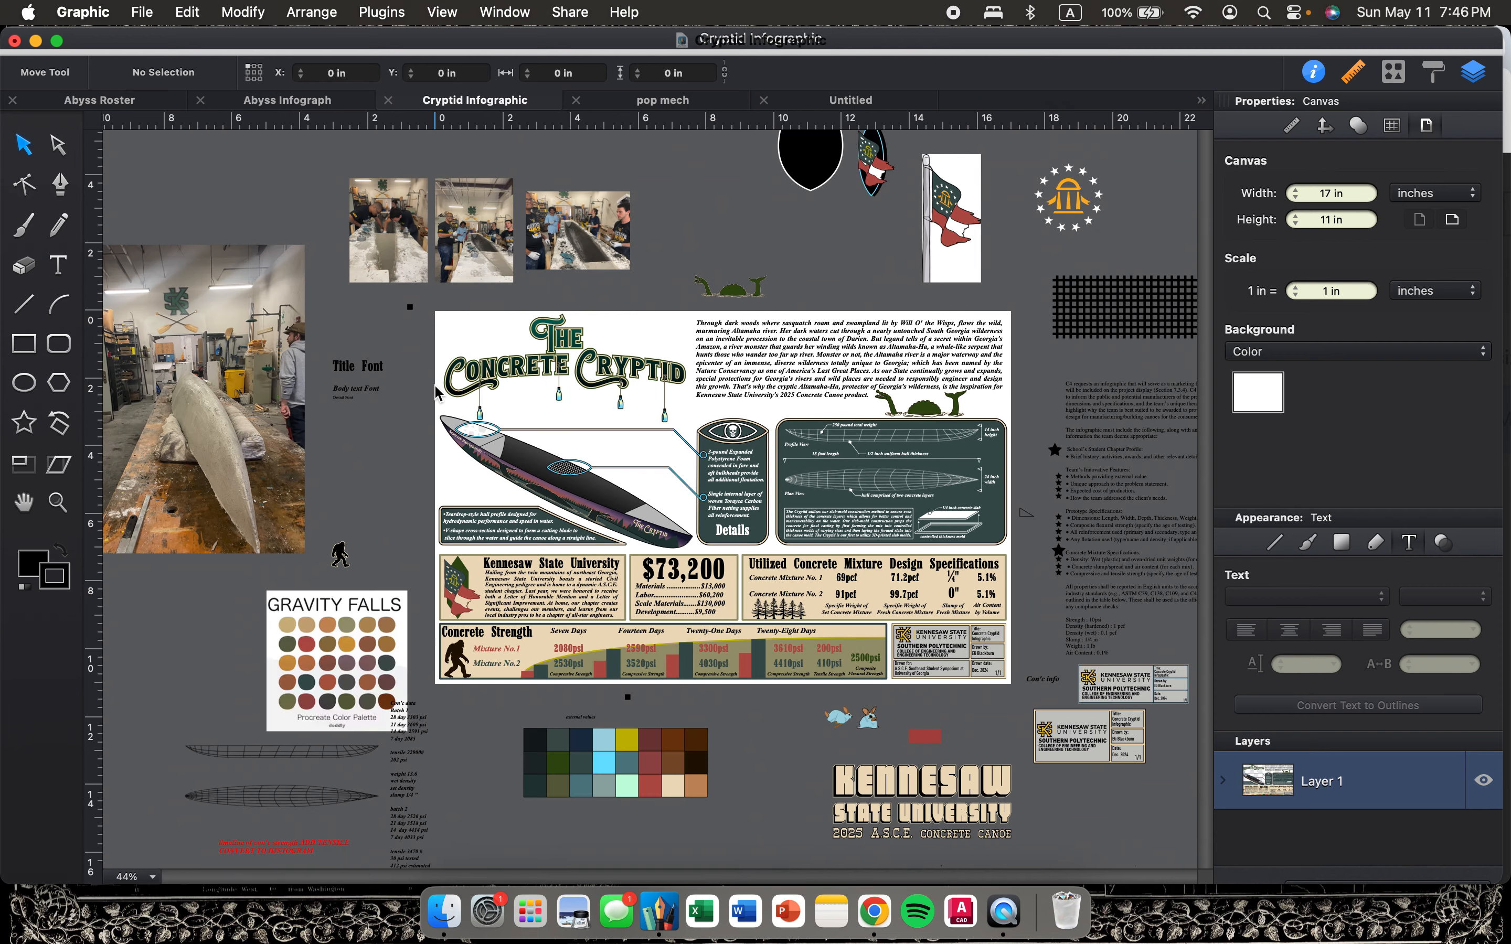
Compare the Concrete Cryptid poster's layout with the Venator-class Star Destroyer cutaway open in Chrome.
{"action": "key", "text": "super+equal"}
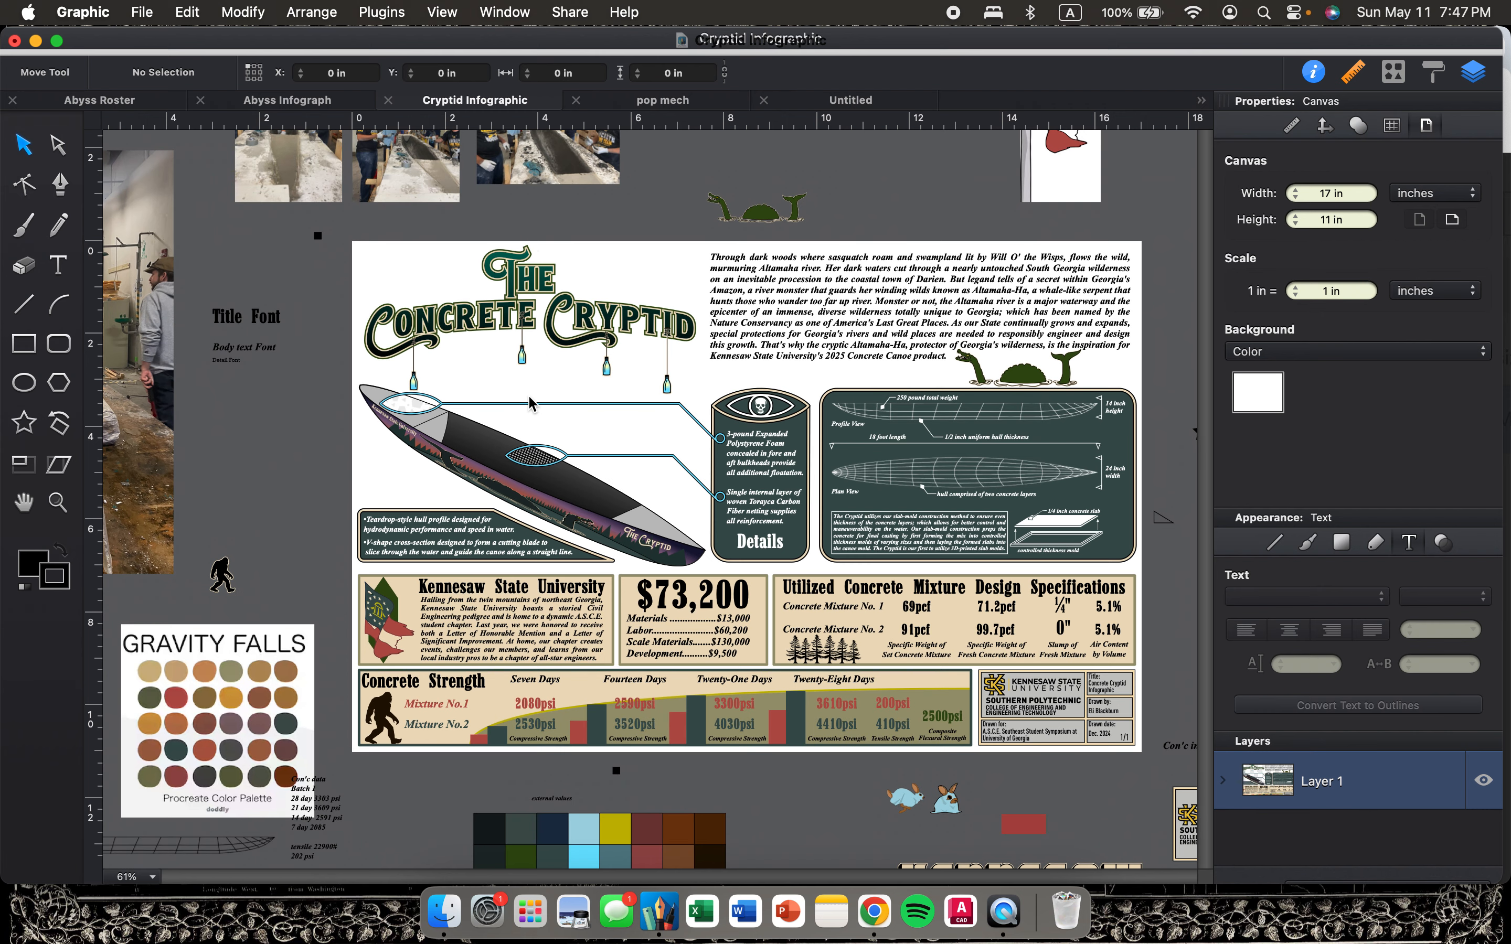
{"action": "key", "text": "super+equal"}
{"action": "scroll", "coordinate": [531, 403], "scroll_direction": "right", "scroll_amount": 10}
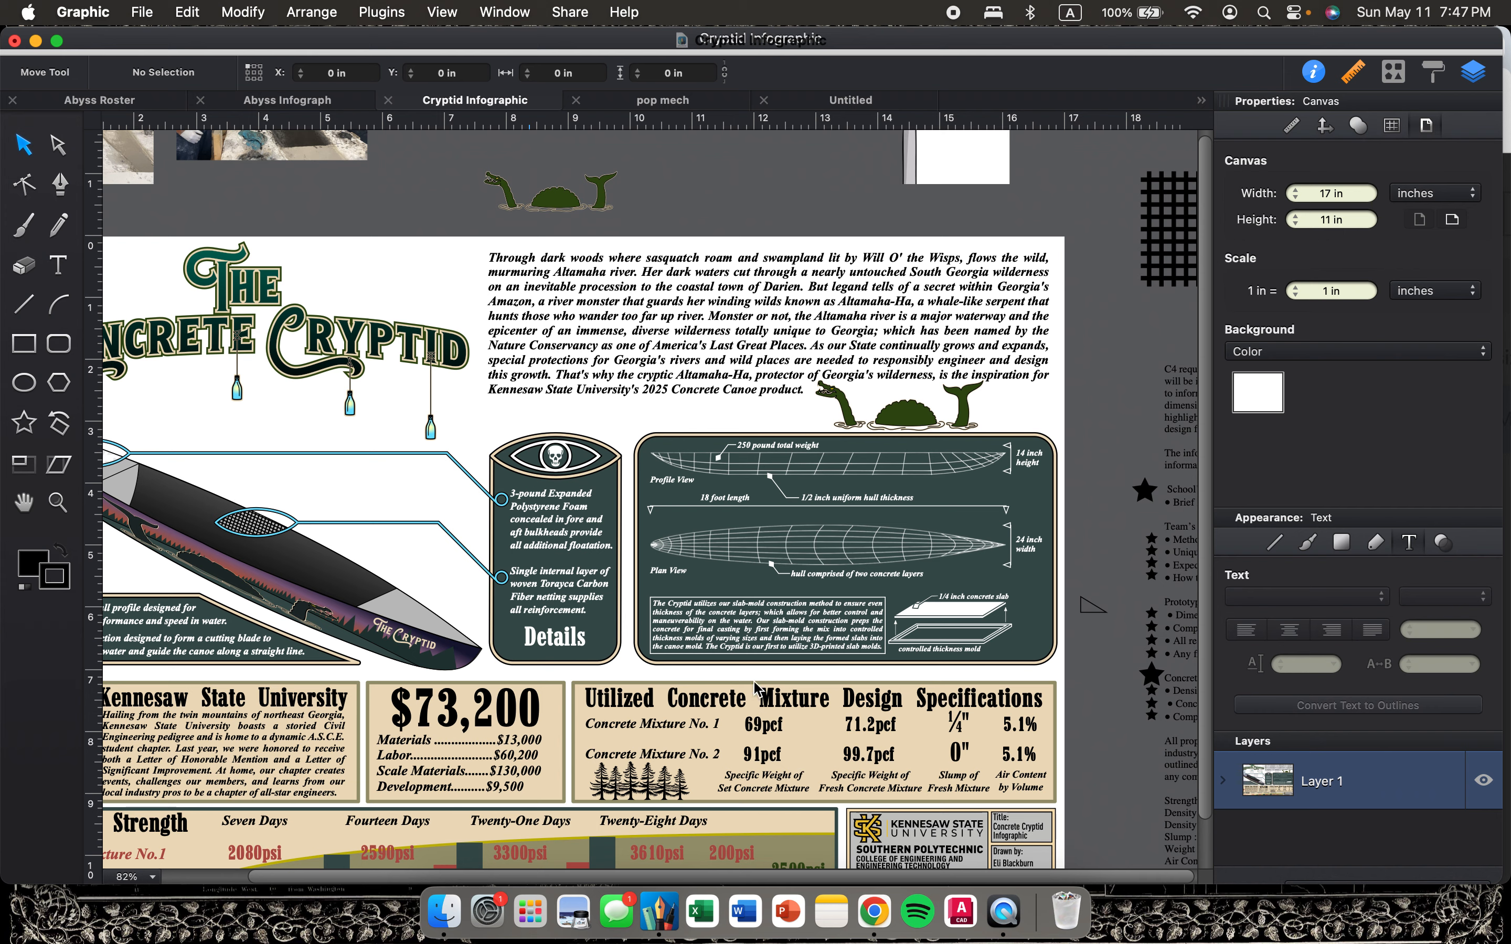
{"action": "left_click", "coordinate": [876, 938]}
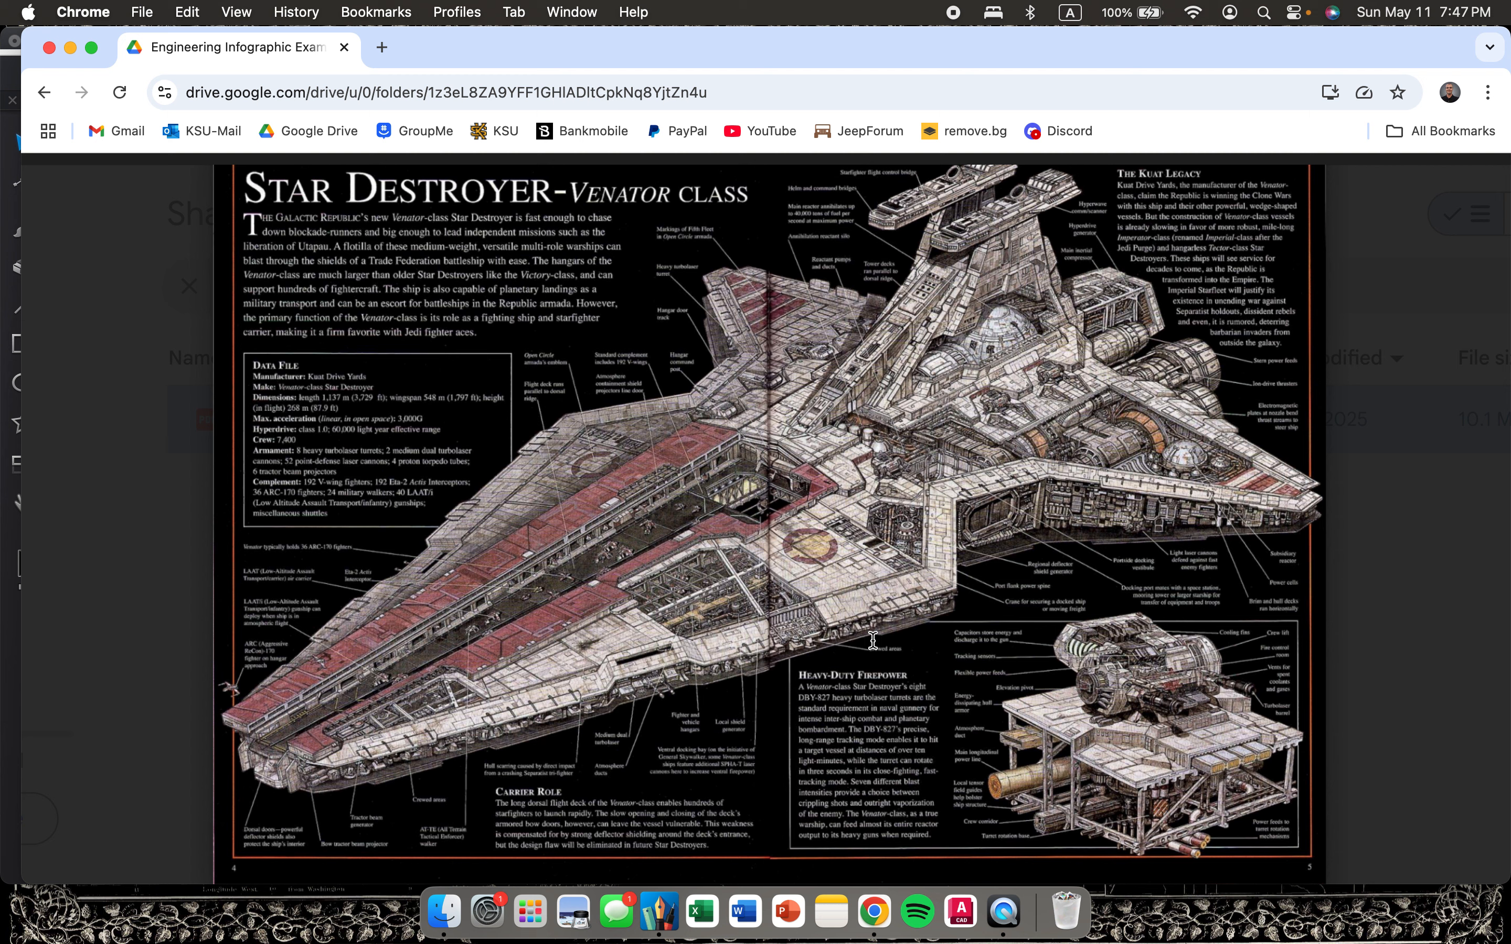
{"action": "left_click", "coordinate": [660, 912]}
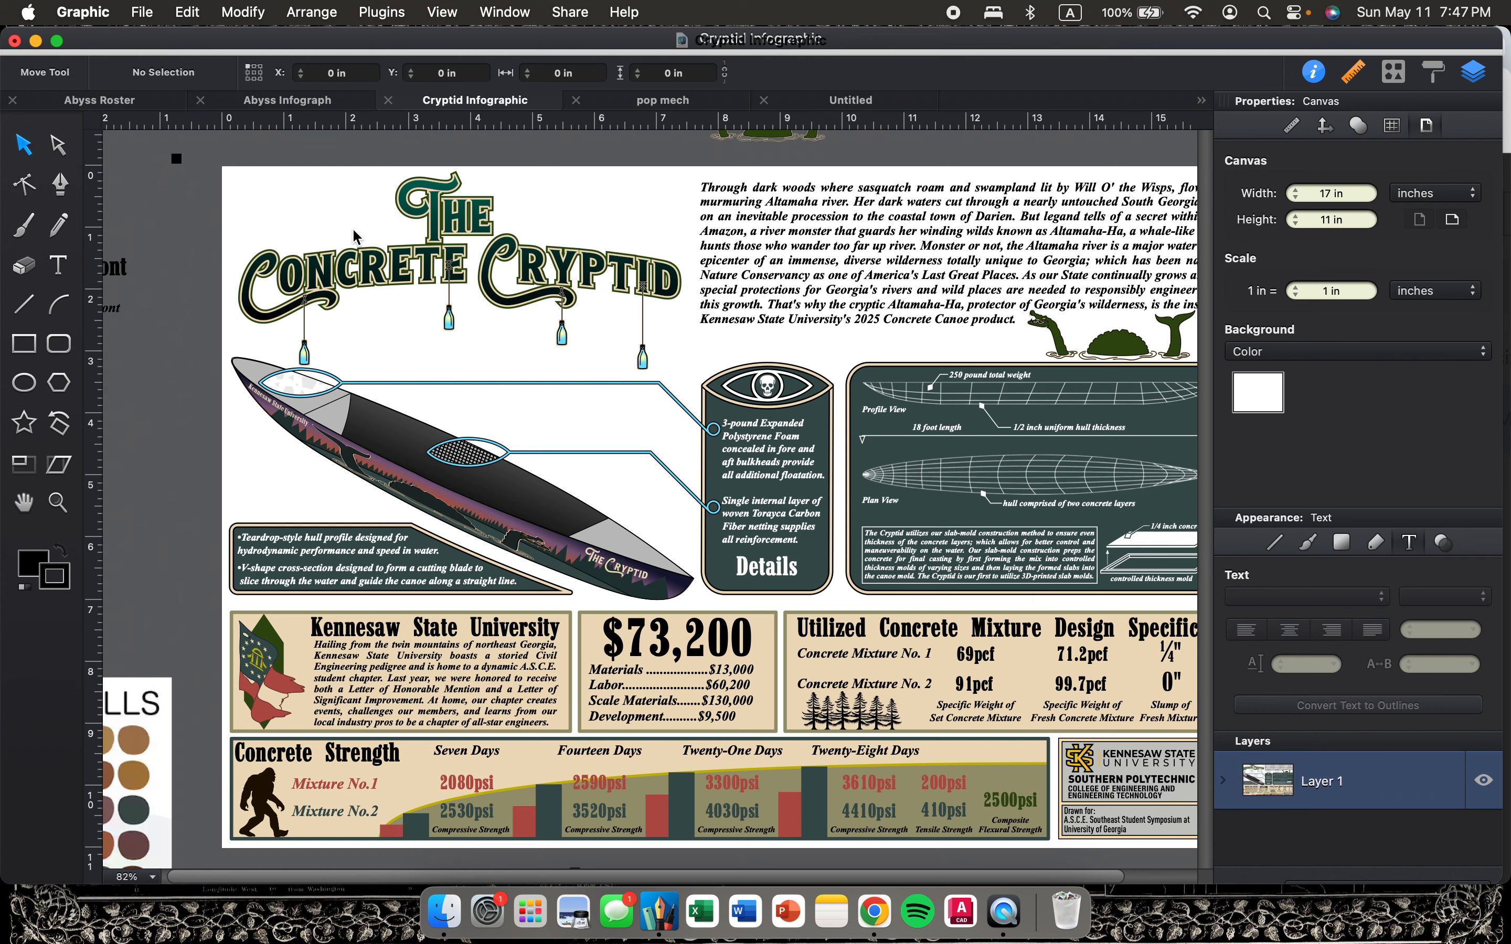
{"action": "scroll", "coordinate": [380, 193], "scroll_direction": "right", "scroll_amount": 5}
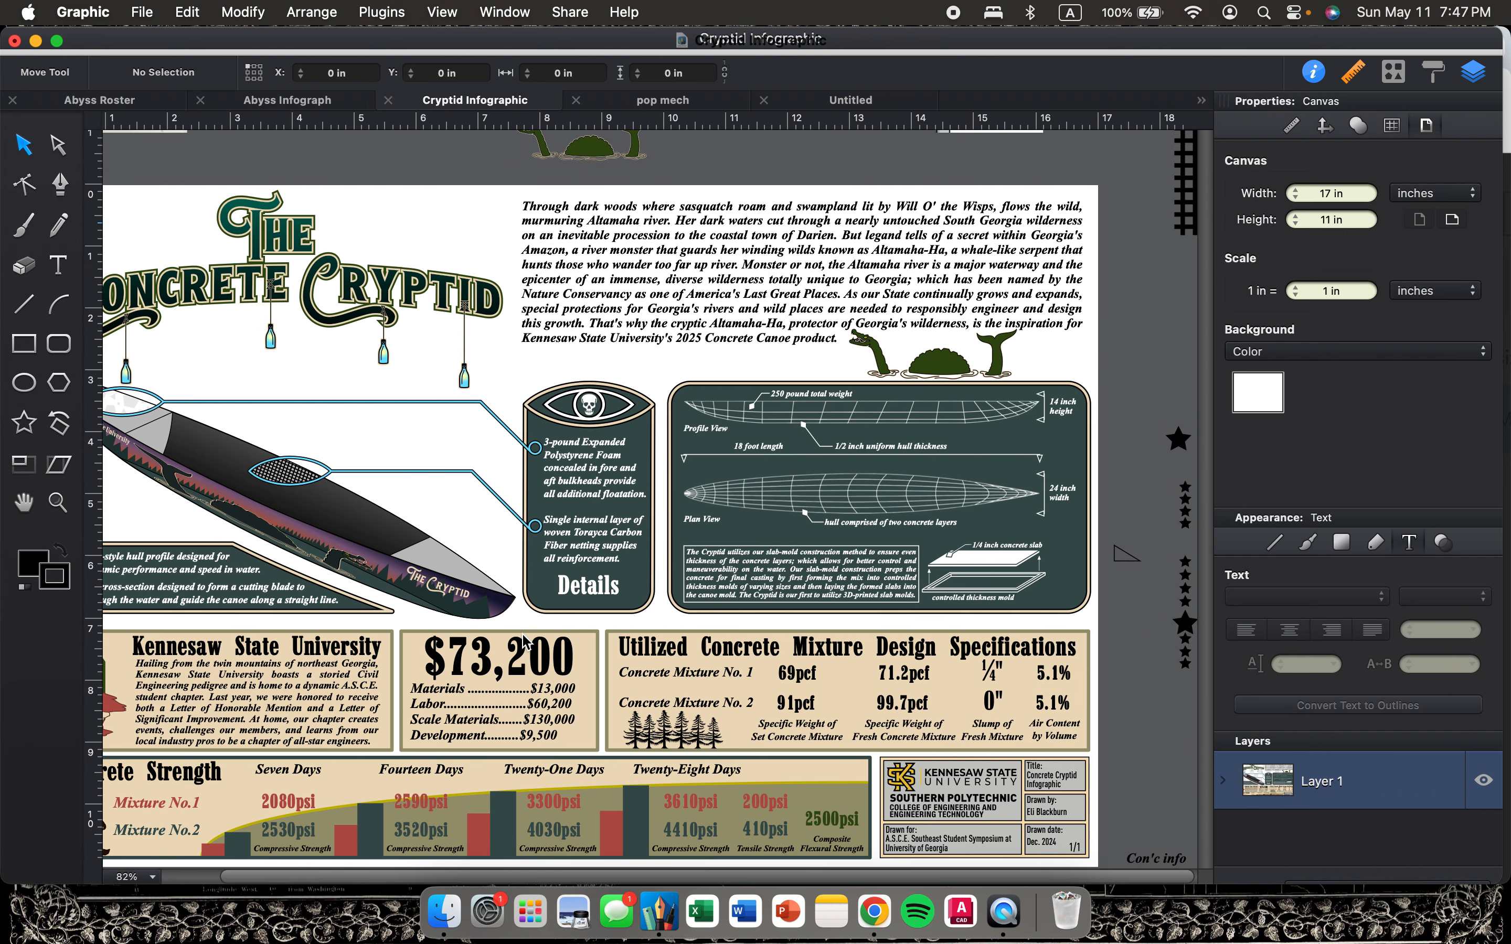
{"action": "scroll", "coordinate": [409, 591], "scroll_direction": "left", "scroll_amount": 1}
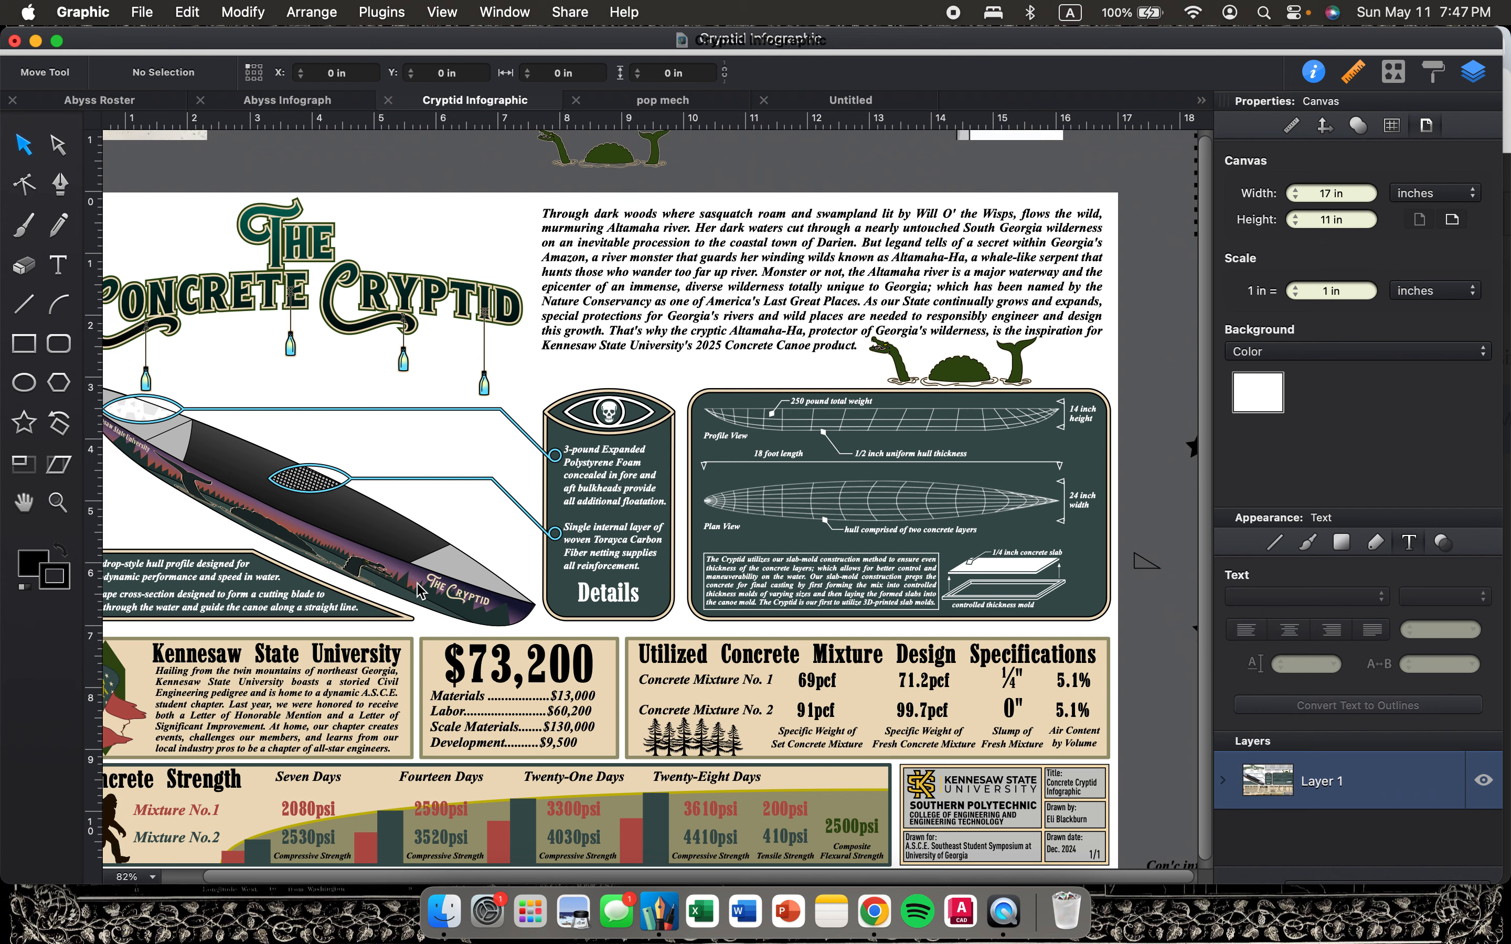
{"action": "scroll", "coordinate": [412, 591], "scroll_direction": "up", "scroll_amount": 1}
{"action": "scroll", "coordinate": [412, 590], "scroll_direction": "right", "scroll_amount": 1}
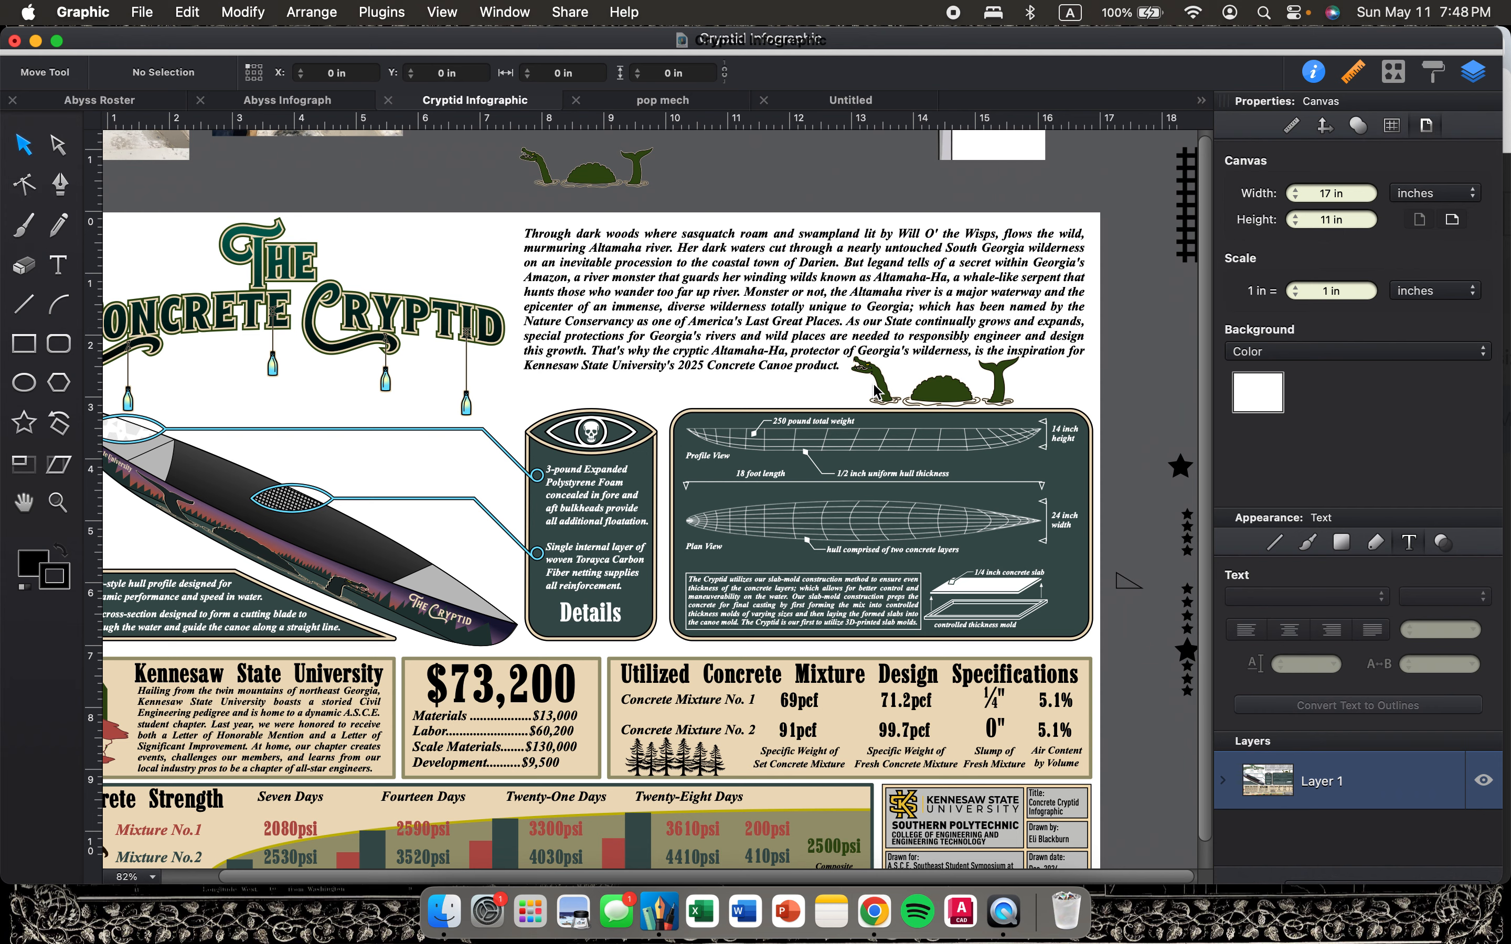
Read the starred requirements list beside the poster, from the introduction through the concrete mixture specifications.
{"action": "scroll", "coordinate": [886, 409], "scroll_direction": "right", "scroll_amount": 15}
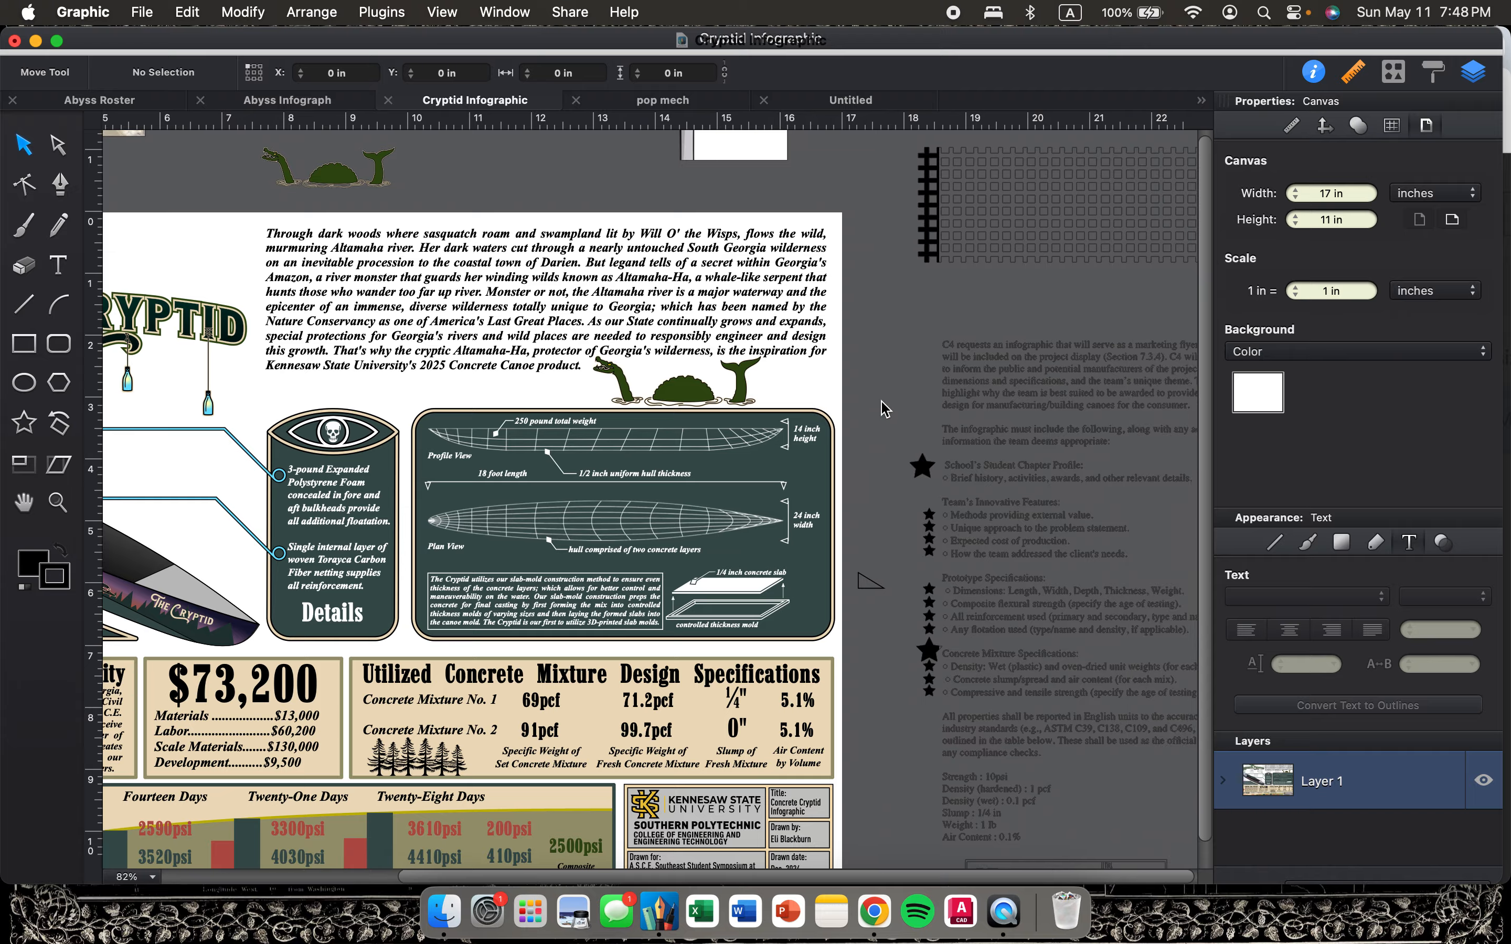
{"action": "scroll", "coordinate": [886, 409], "scroll_direction": "up", "scroll_amount": 5}
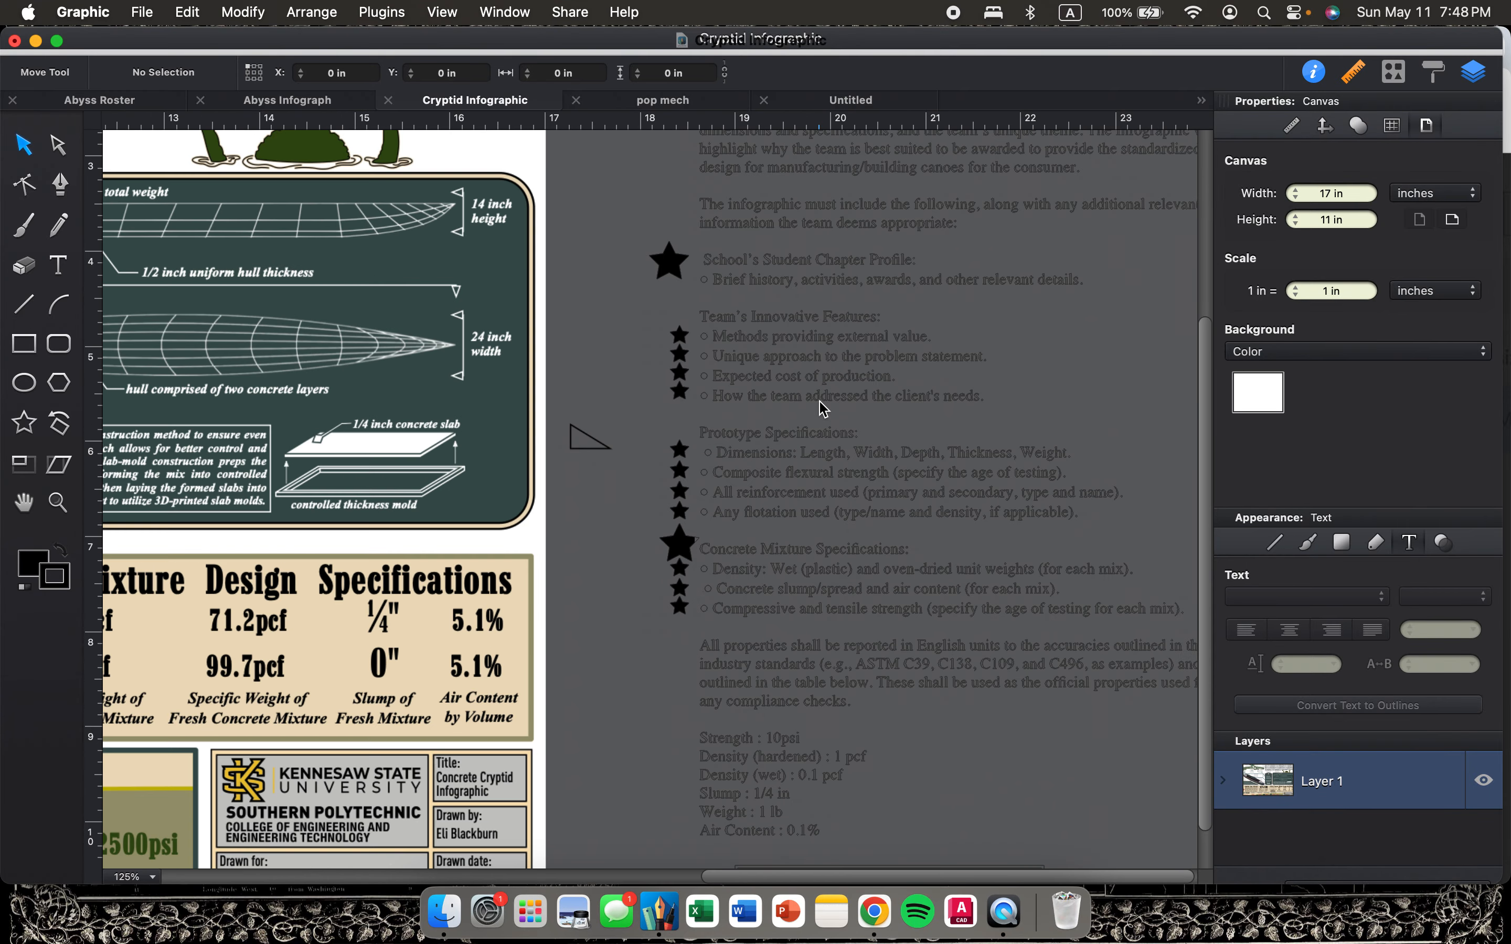
{"action": "scroll", "coordinate": [906, 430], "scroll_direction": "up", "scroll_amount": 1}
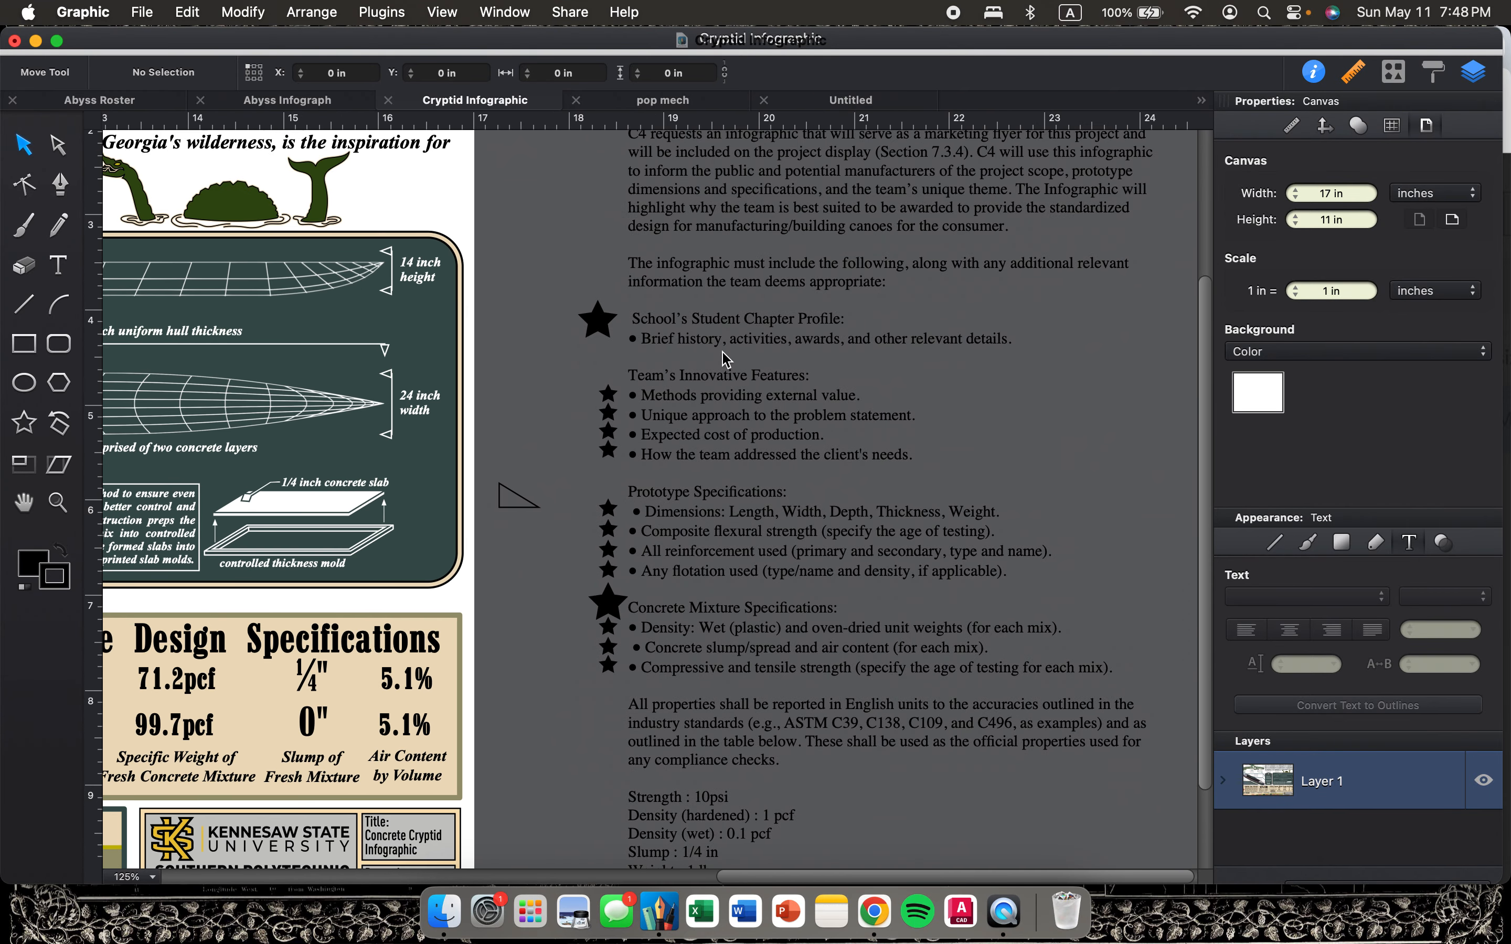
{"action": "scroll", "coordinate": [724, 359], "scroll_direction": "up", "scroll_amount": 2}
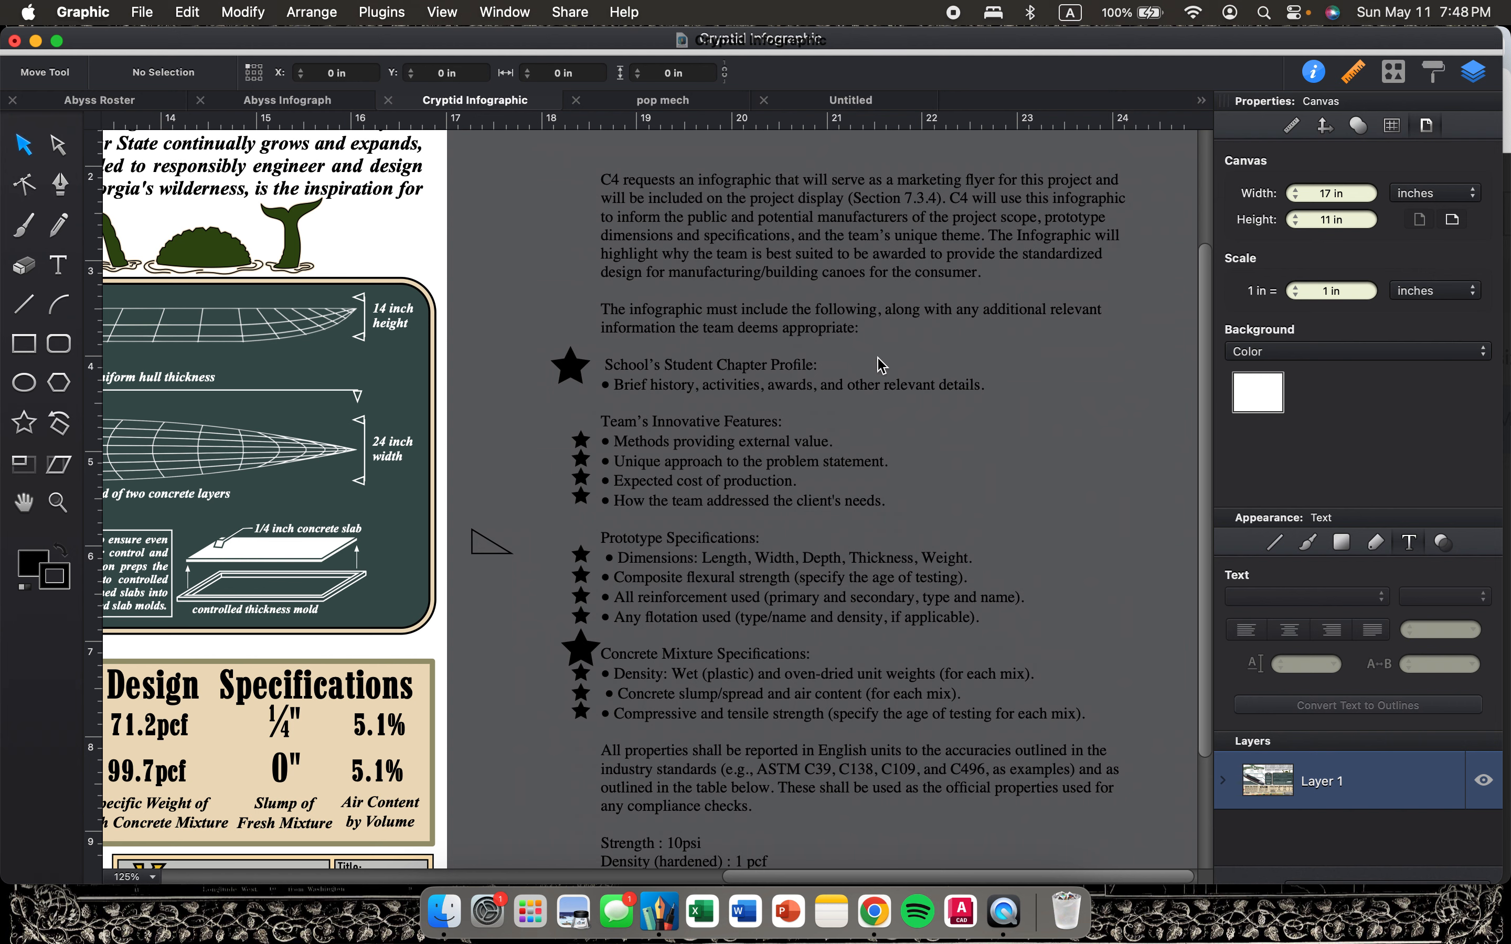
{"action": "scroll", "coordinate": [880, 365], "scroll_direction": "down", "scroll_amount": 3}
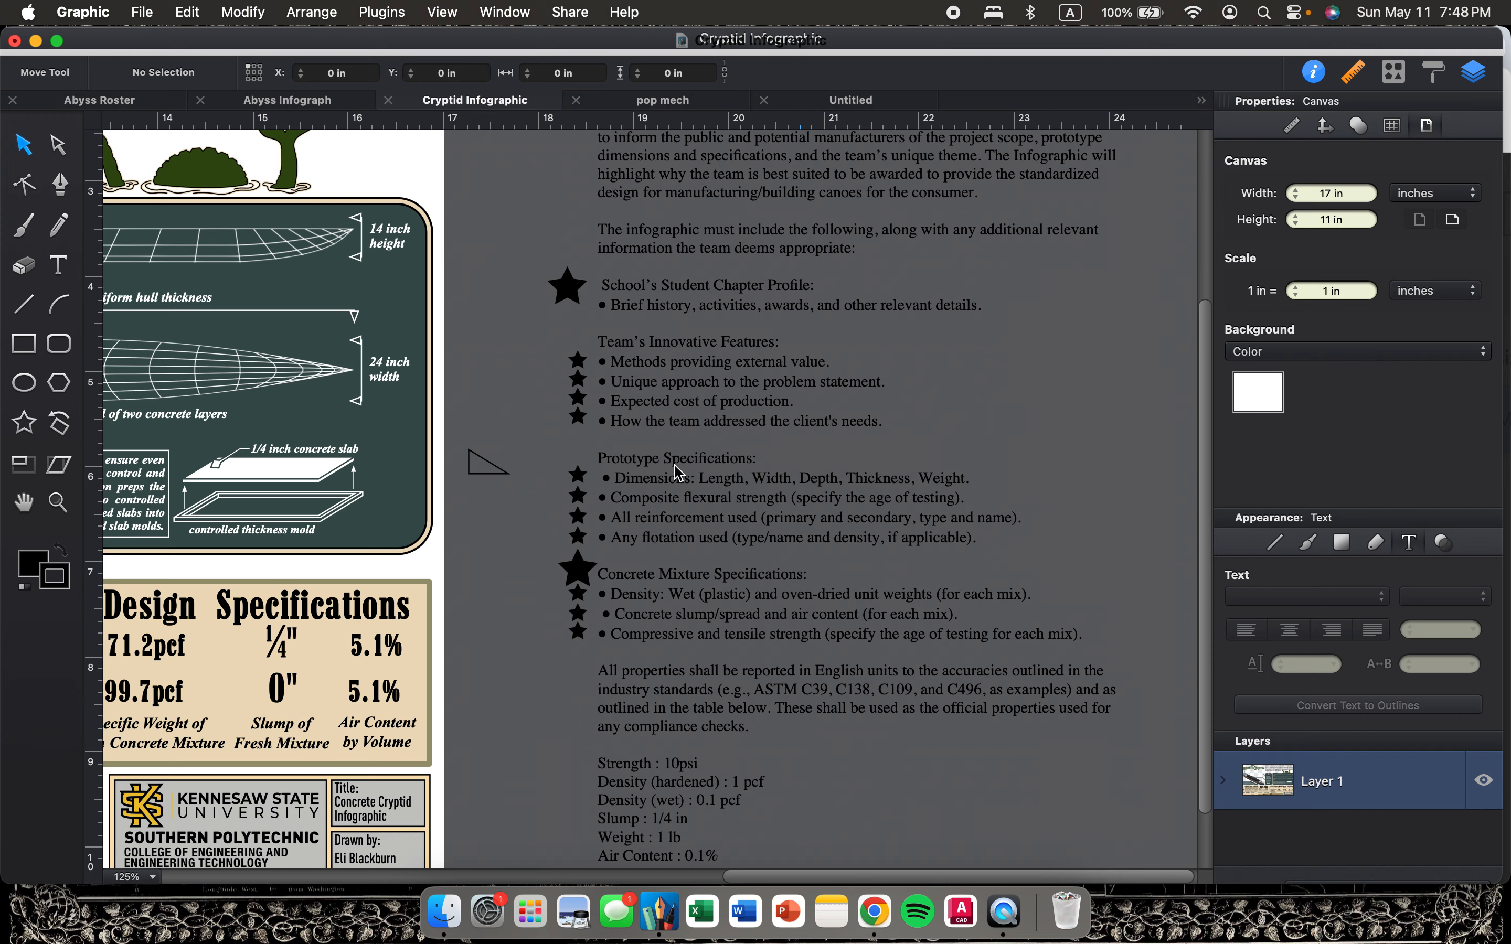
{"action": "scroll", "coordinate": [679, 475], "scroll_direction": "down", "scroll_amount": 2}
{"action": "scroll", "coordinate": [679, 476], "scroll_direction": "up", "scroll_amount": 8}
{"action": "scroll", "coordinate": [679, 476], "scroll_direction": "left", "scroll_amount": 12}
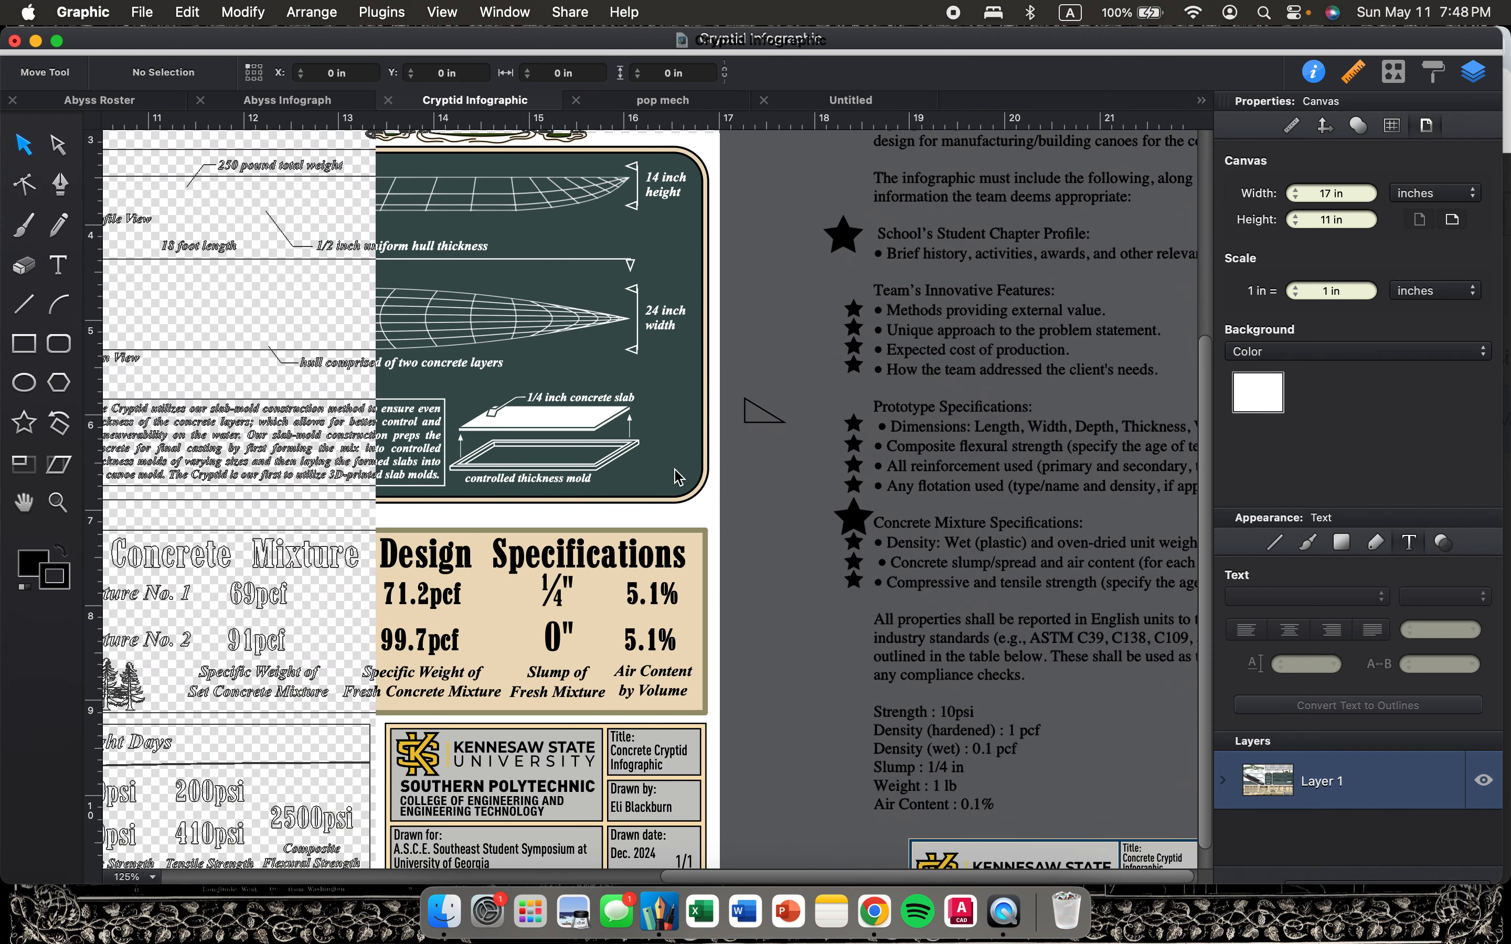
Examine the Cryptid poster's theme paragraph, overall layout and the canoe illustration with its foam and netting callouts.
{"action": "scroll", "coordinate": [674, 468], "scroll_direction": "down", "scroll_amount": 3}
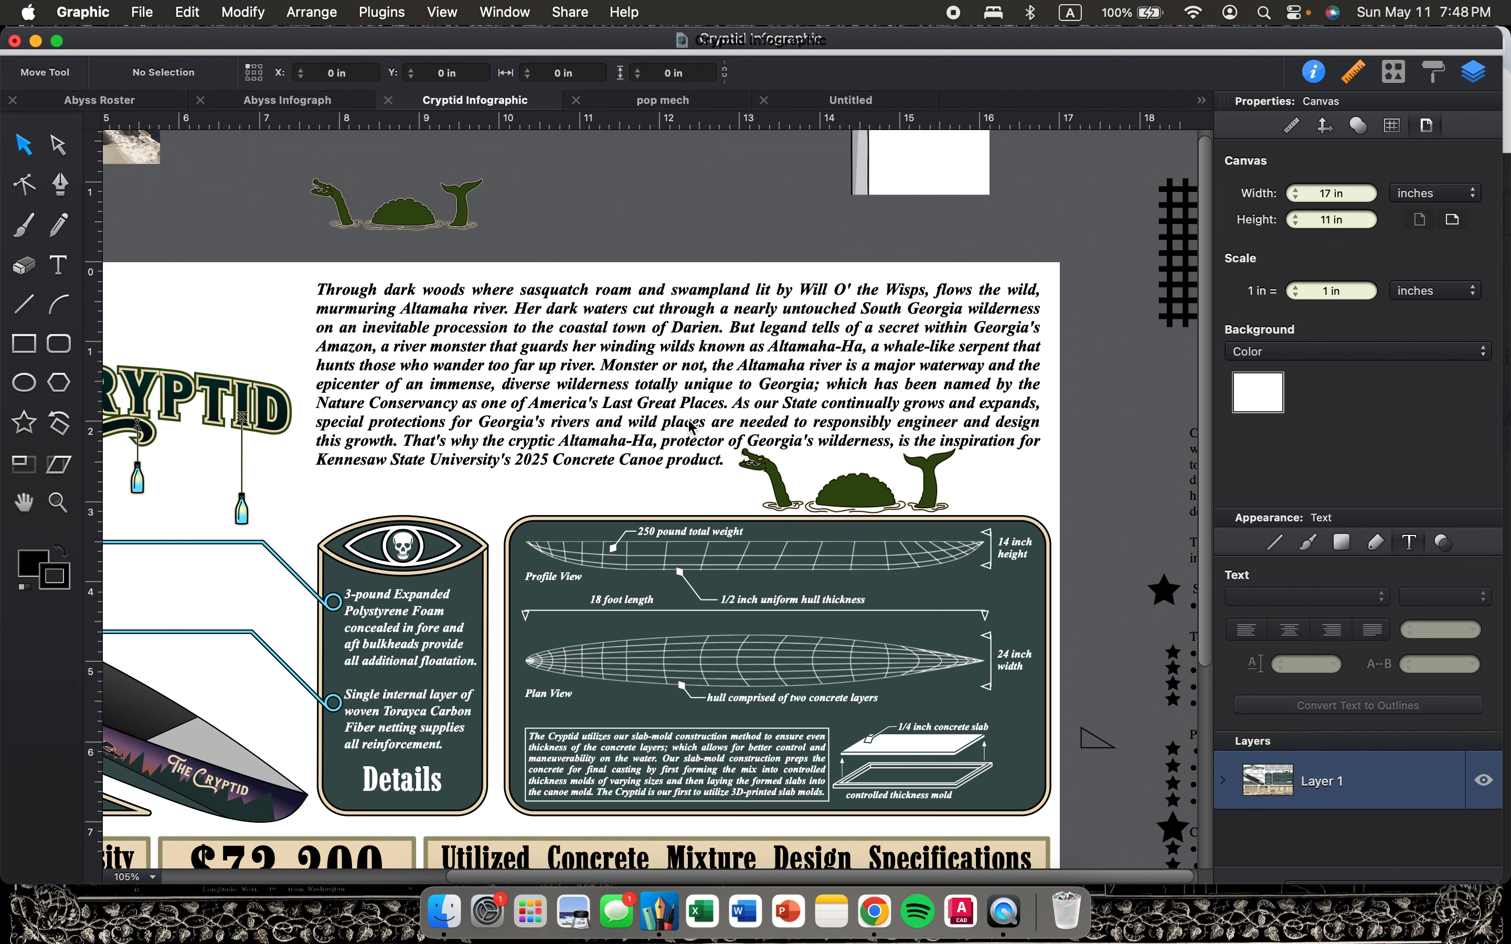
{"action": "scroll", "coordinate": [706, 528], "scroll_direction": "left", "scroll_amount": 5}
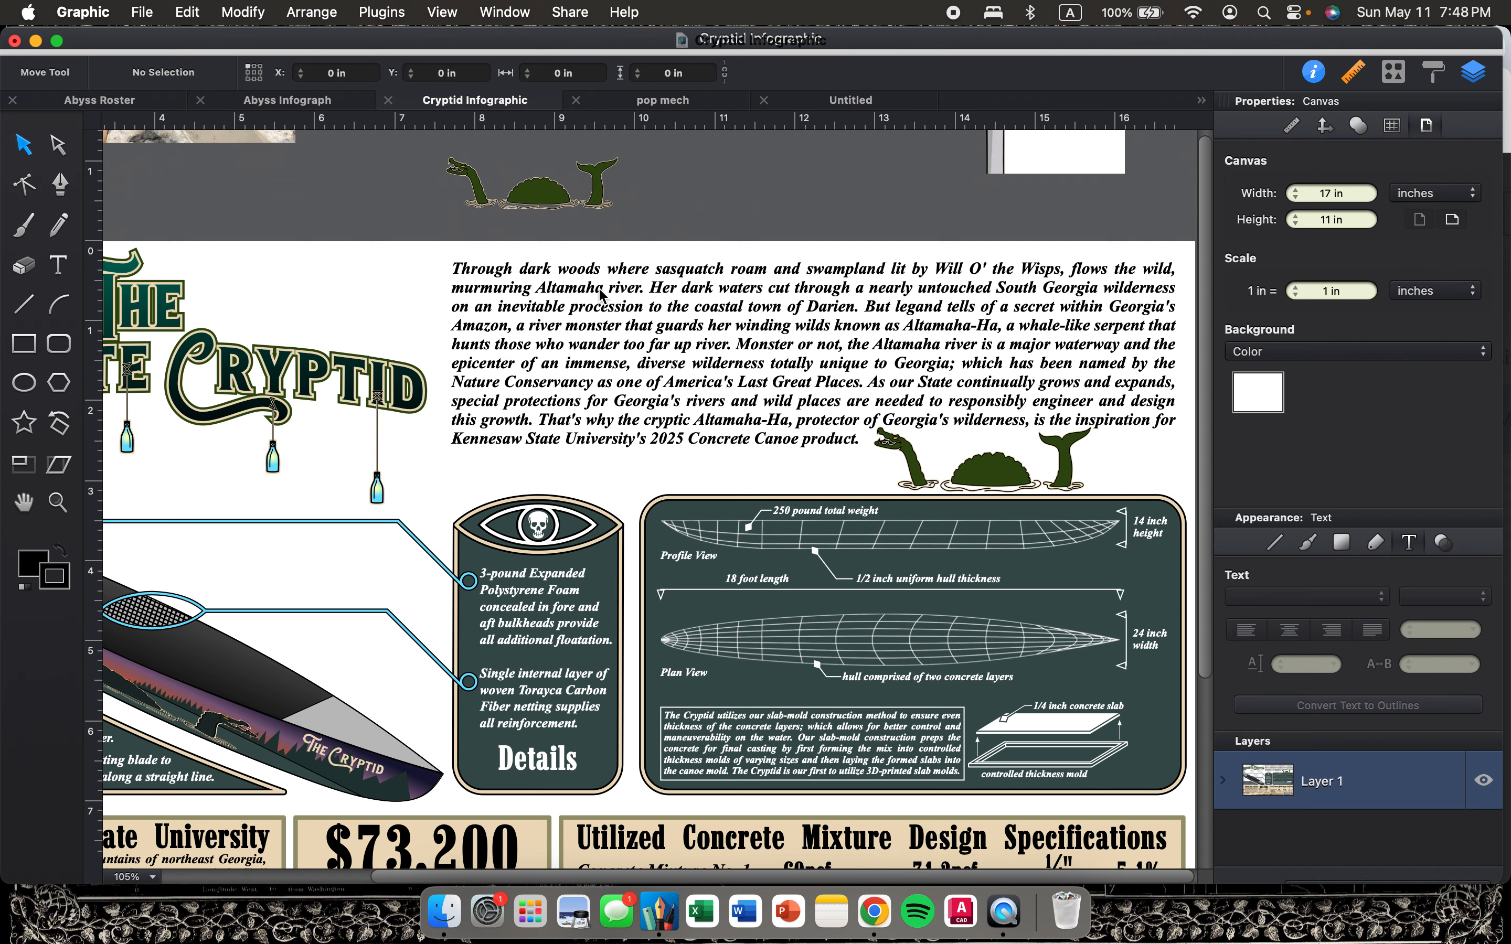
{"action": "scroll", "coordinate": [864, 471], "scroll_direction": "down", "scroll_amount": 3}
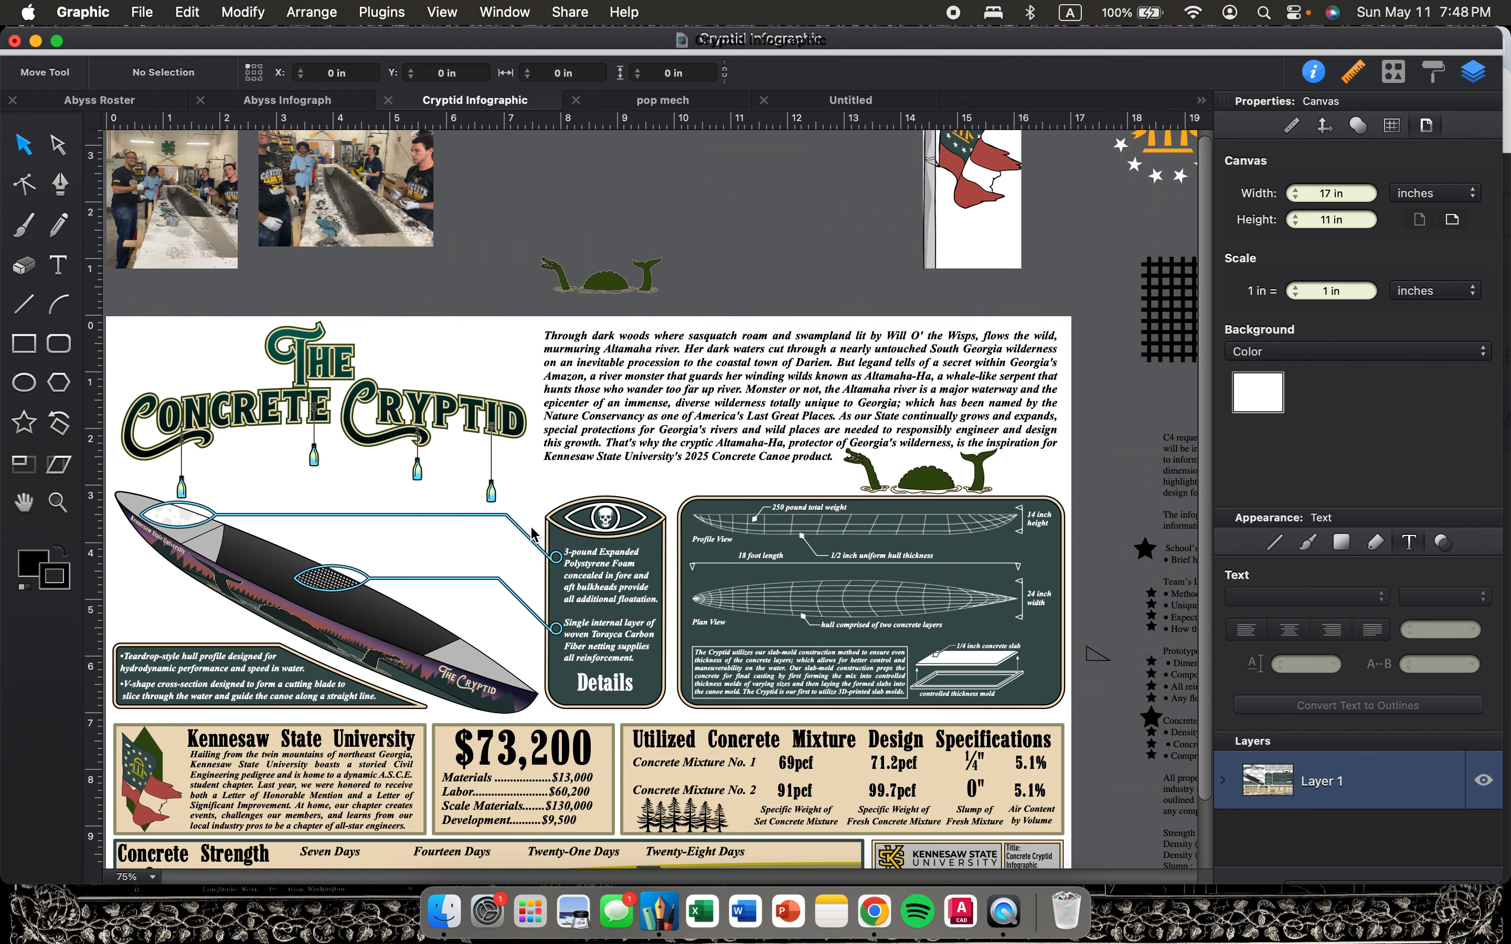
{"action": "scroll", "coordinate": [536, 535], "scroll_direction": "down", "scroll_amount": 5}
{"action": "scroll", "coordinate": [535, 536], "scroll_direction": "left", "scroll_amount": 1}
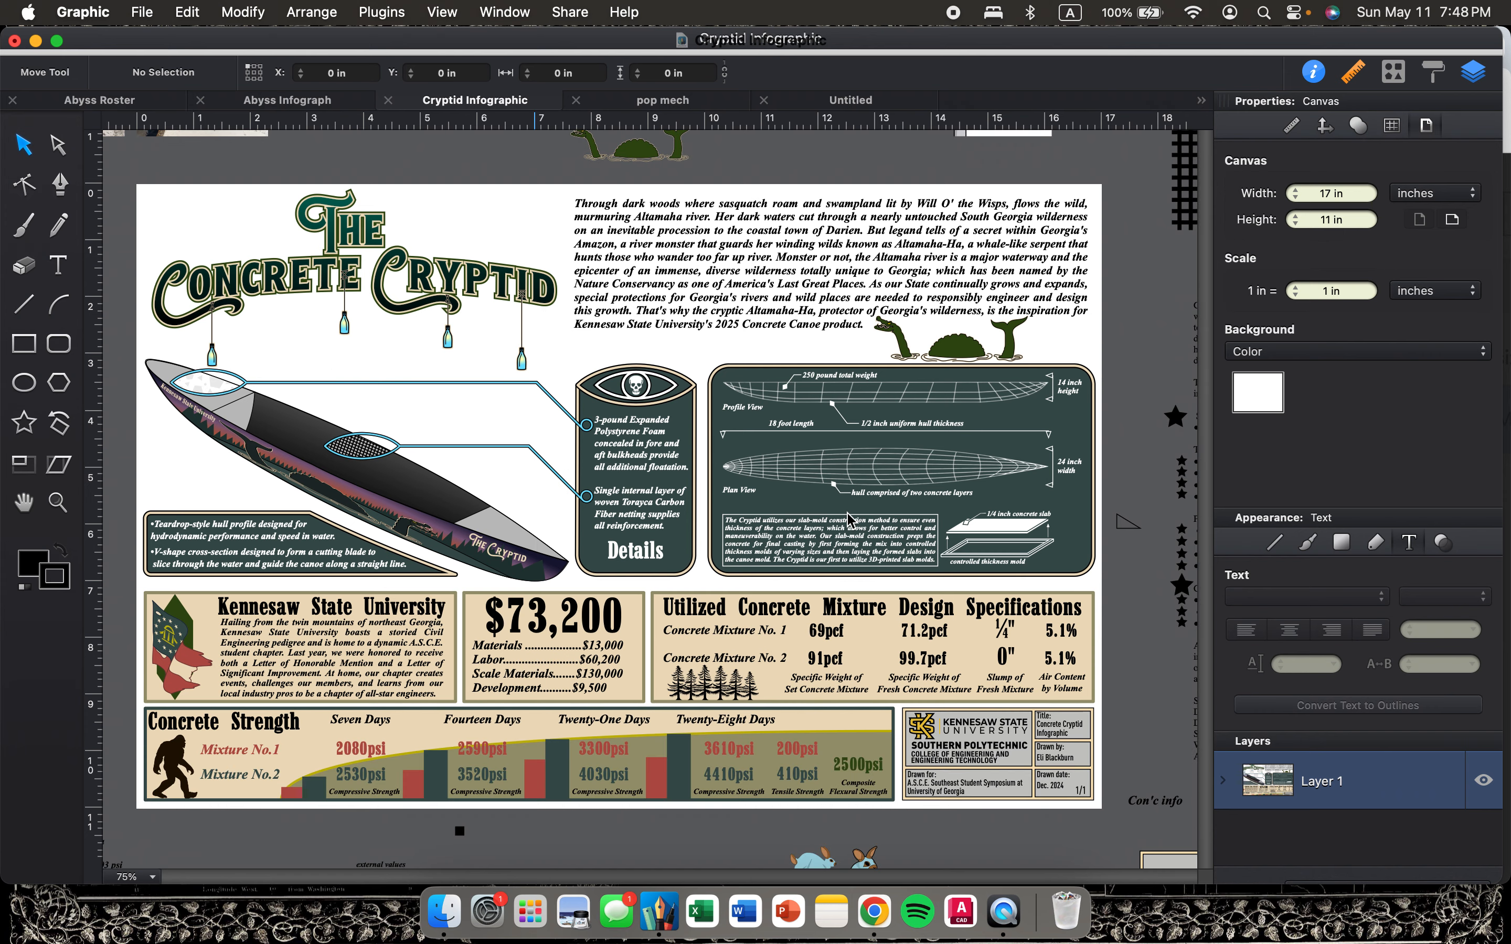
{"action": "scroll", "coordinate": [850, 521], "scroll_direction": "left", "scroll_amount": 10}
{"action": "scroll", "coordinate": [850, 521], "scroll_direction": "right", "scroll_amount": 3}
{"action": "scroll", "coordinate": [849, 520], "scroll_direction": "up", "scroll_amount": 4}
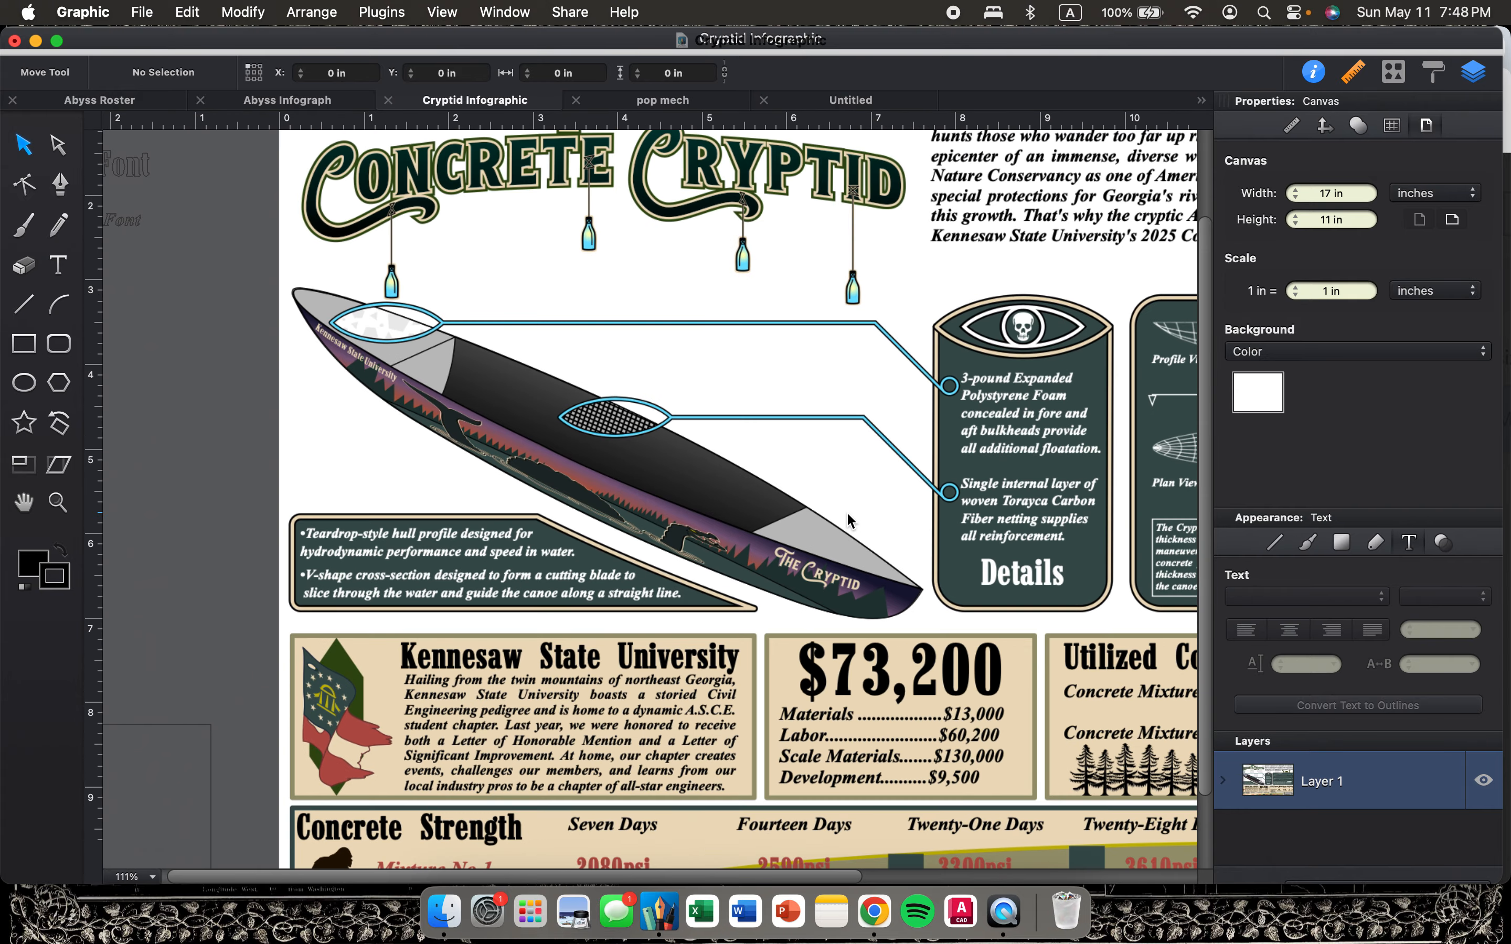
{"action": "scroll", "coordinate": [850, 521], "scroll_direction": "up", "scroll_amount": 3}
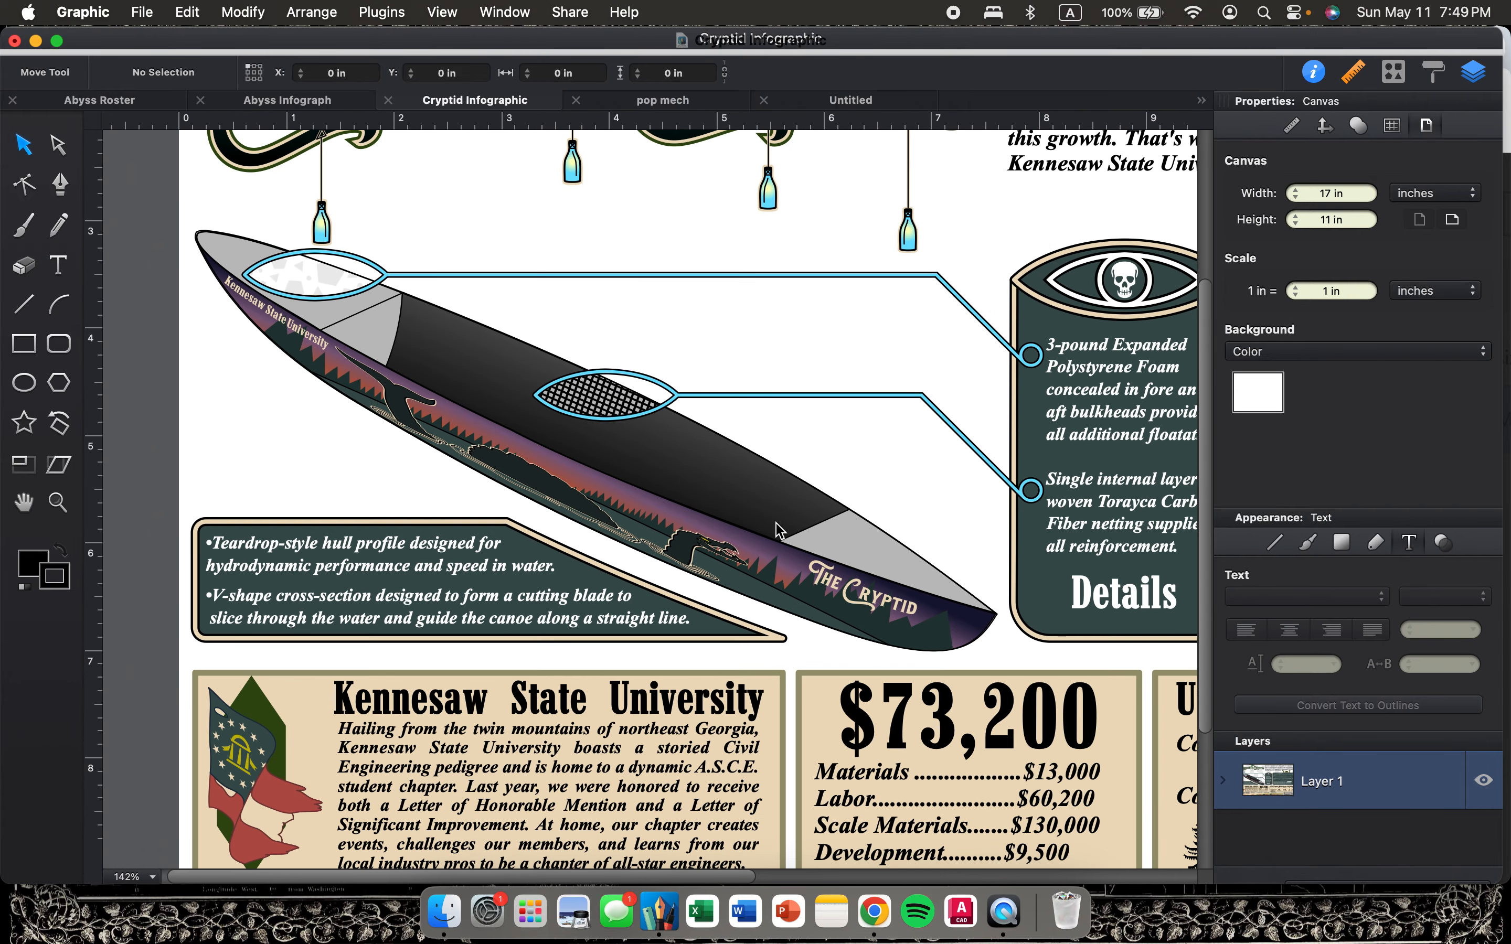
{"action": "scroll", "coordinate": [778, 531], "scroll_direction": "down", "scroll_amount": 3}
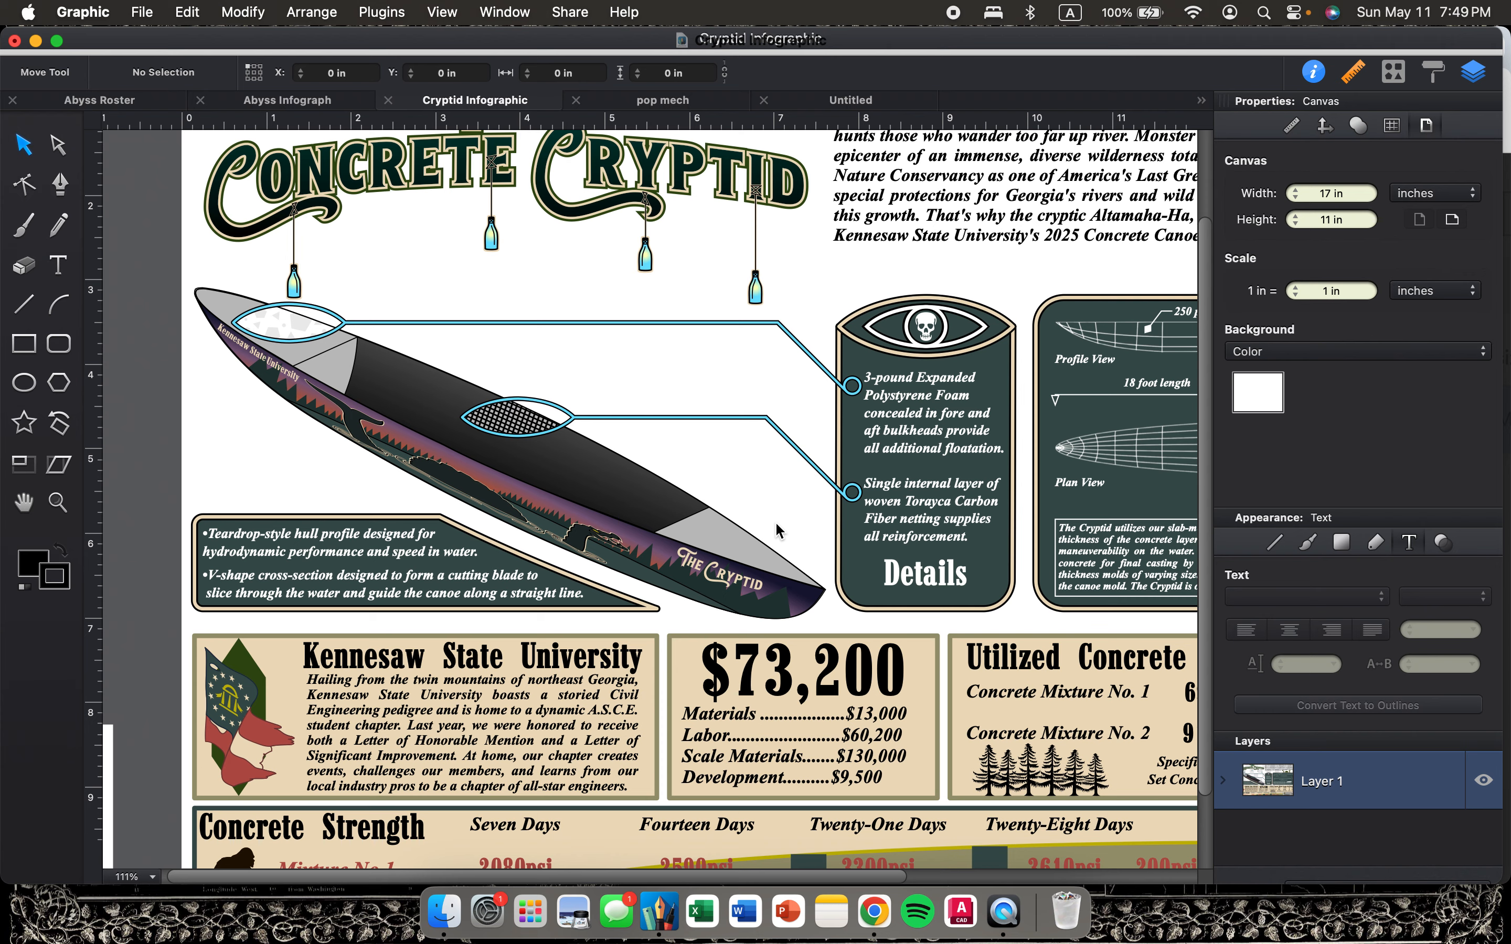
Compare the Atlanta Abyss poster's hull cutaway and callouts with the Cryptid poster's canoe illustration.
{"action": "left_click", "coordinate": [289, 101]}
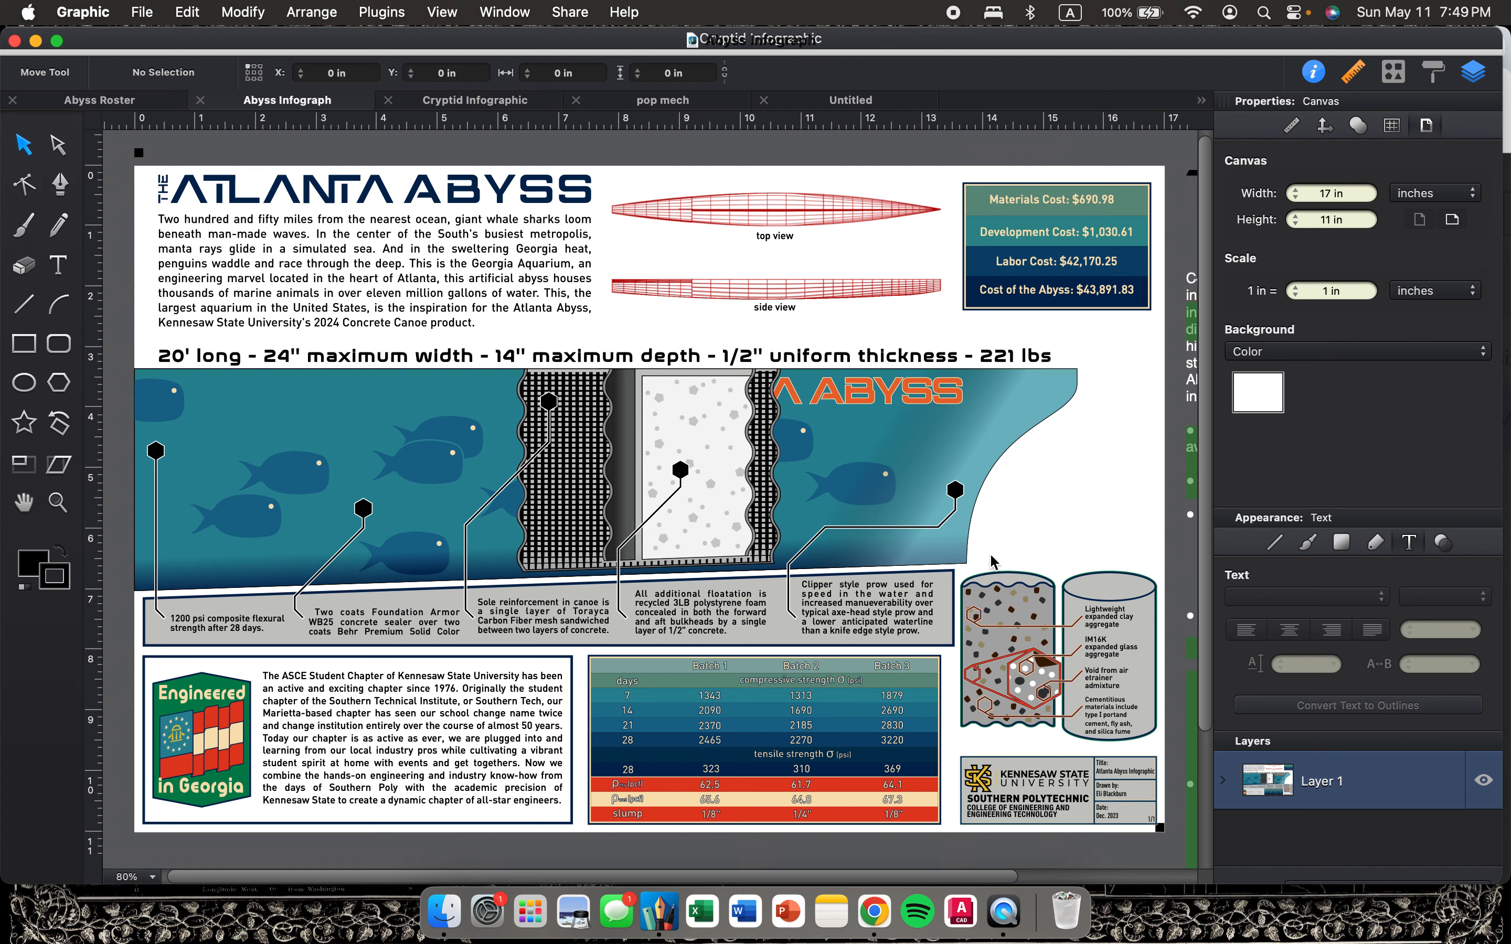
{"action": "scroll", "coordinate": [993, 560], "scroll_direction": "down", "scroll_amount": 3}
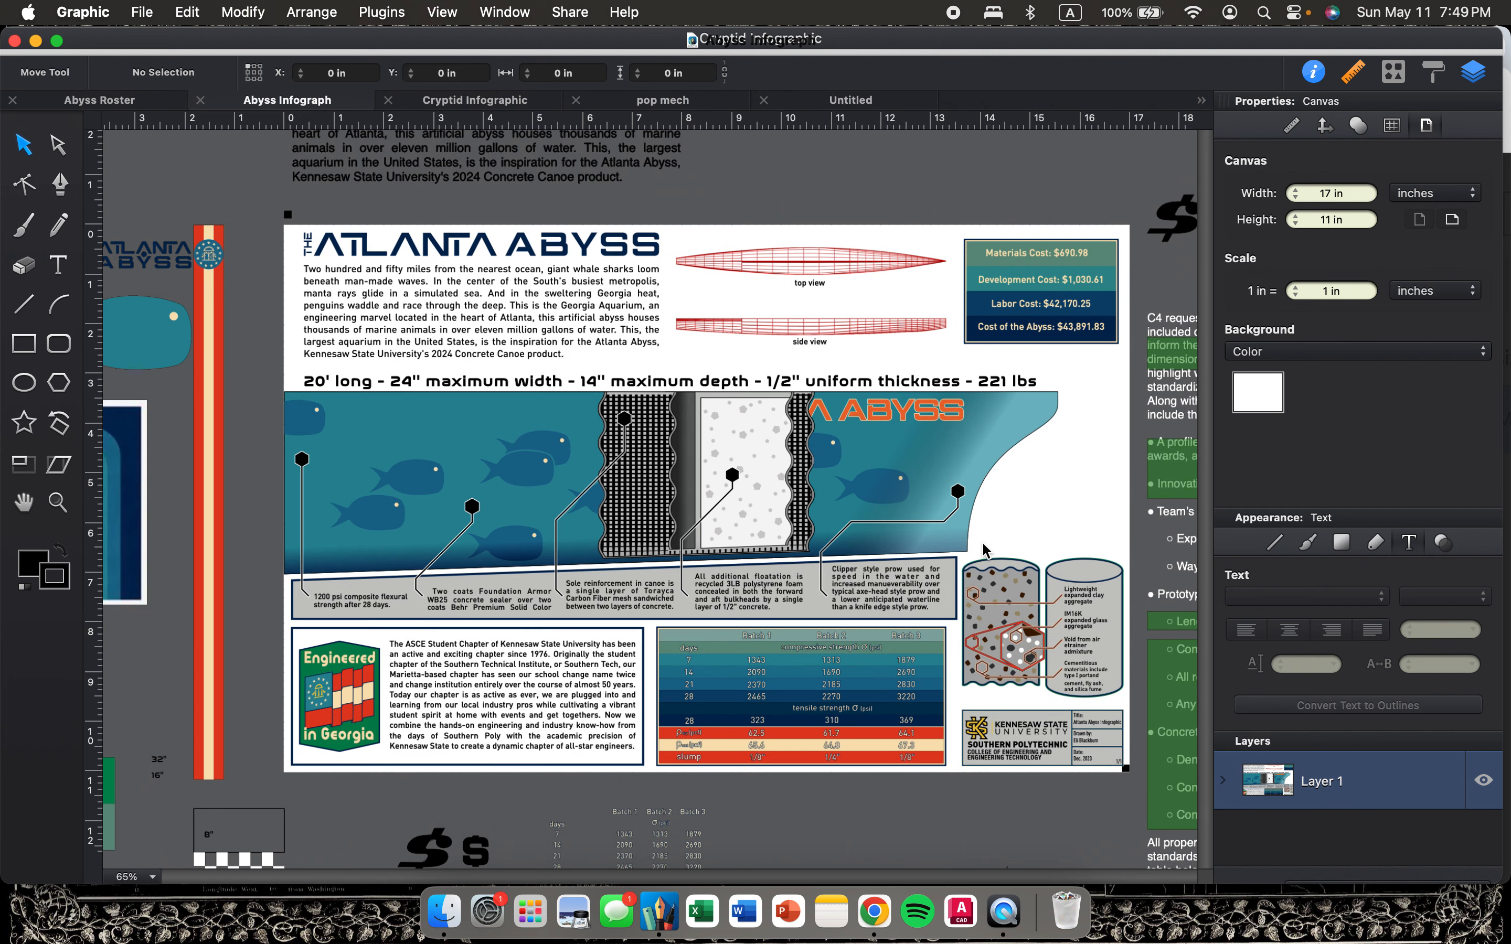
{"action": "scroll", "coordinate": [811, 488], "scroll_direction": "up", "scroll_amount": 2}
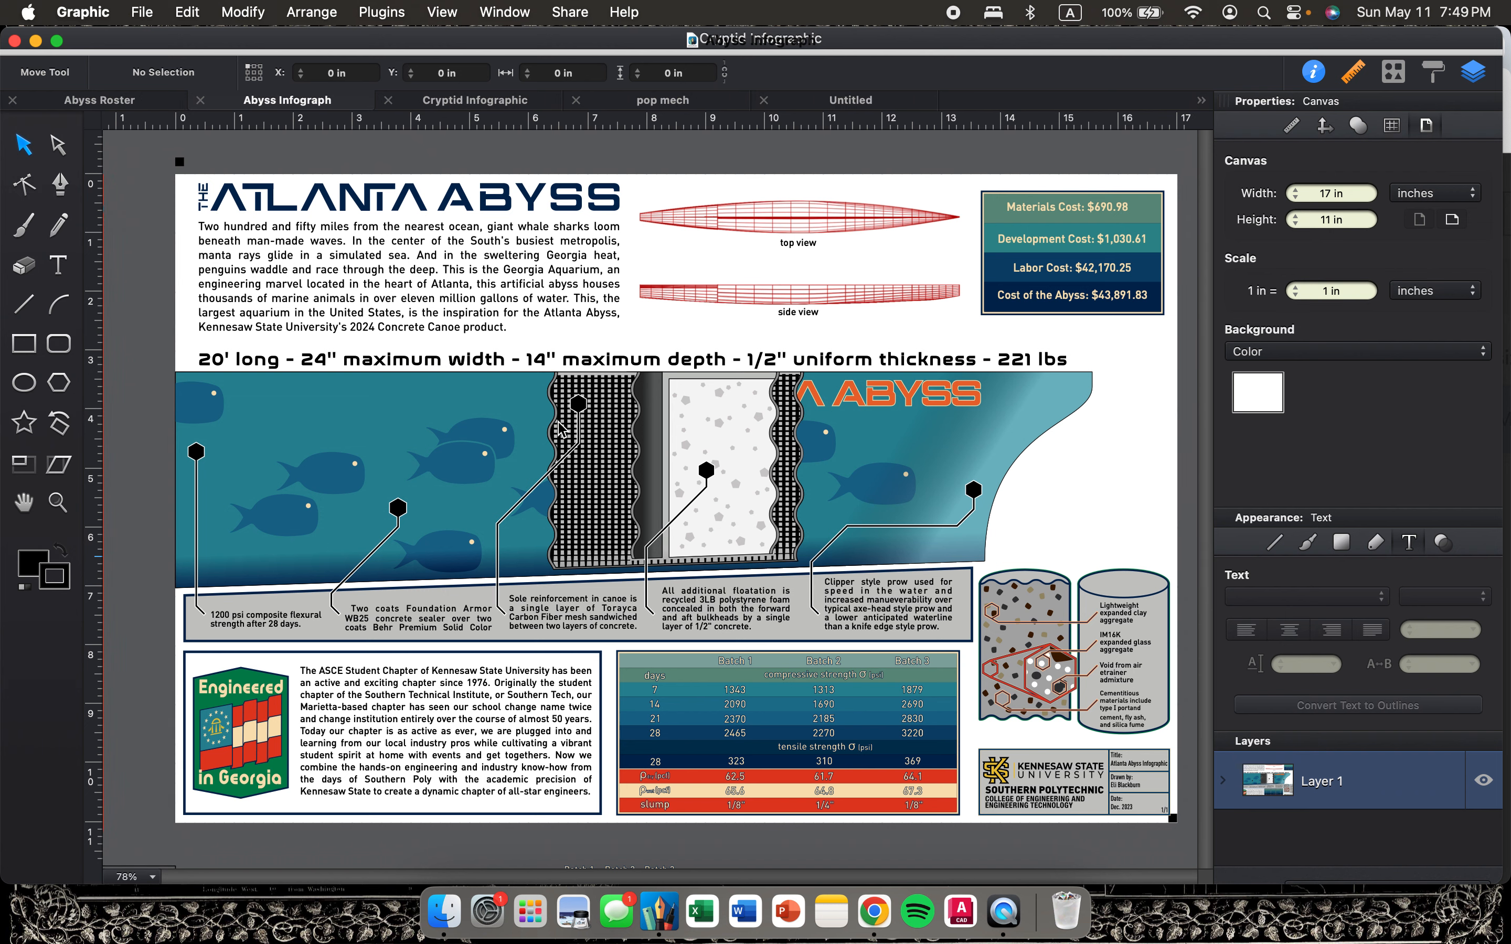
{"action": "scroll", "coordinate": [785, 490], "scroll_direction": "right", "scroll_amount": 2}
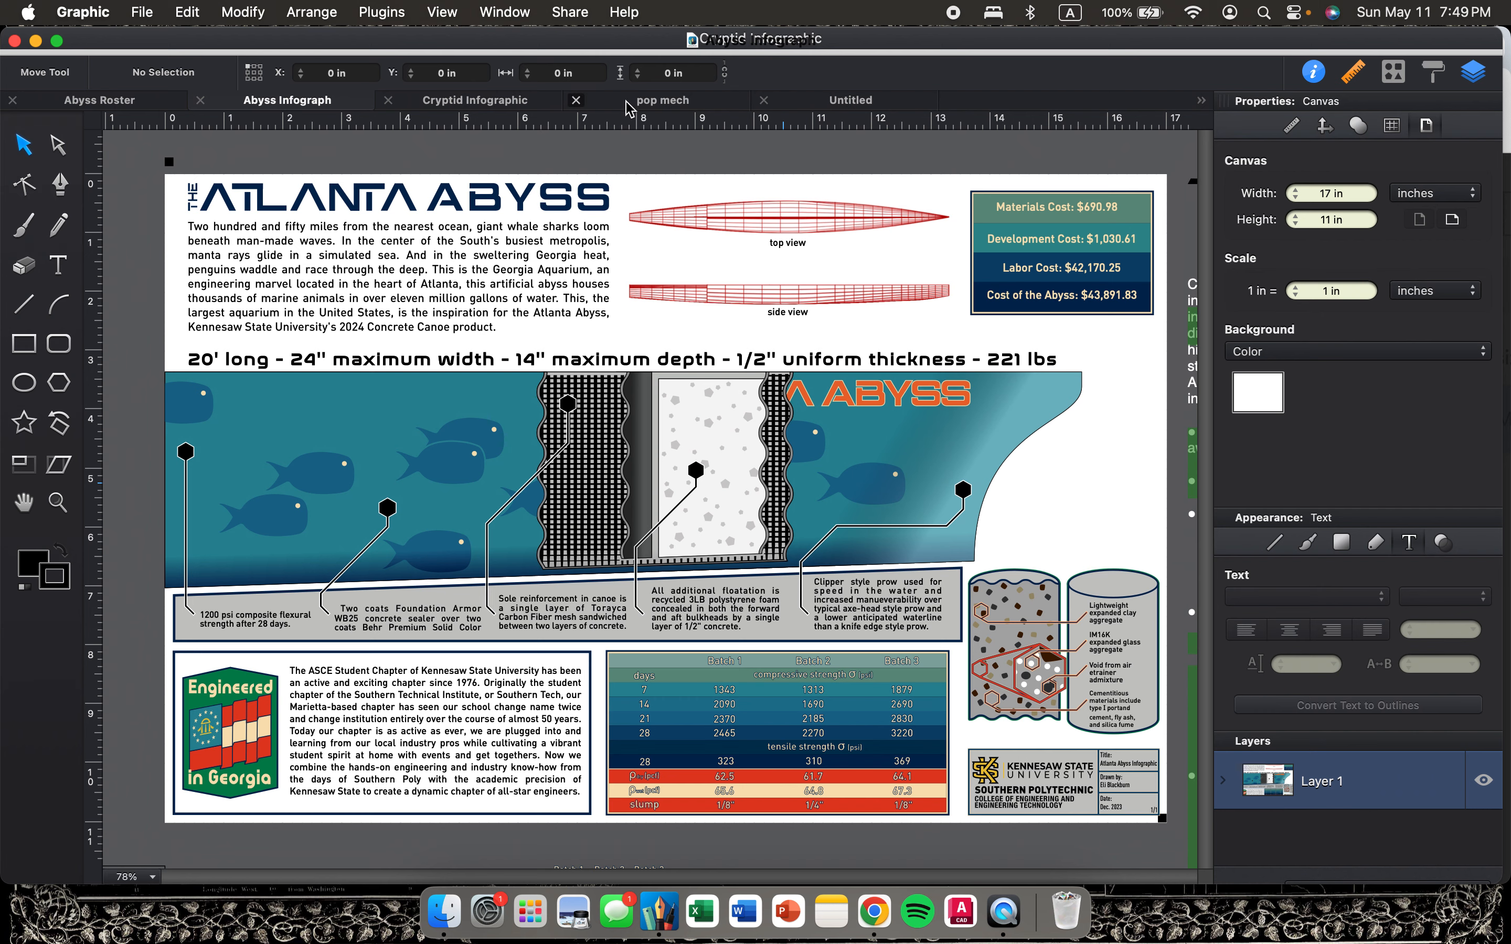
{"action": "left_click", "coordinate": [492, 101]}
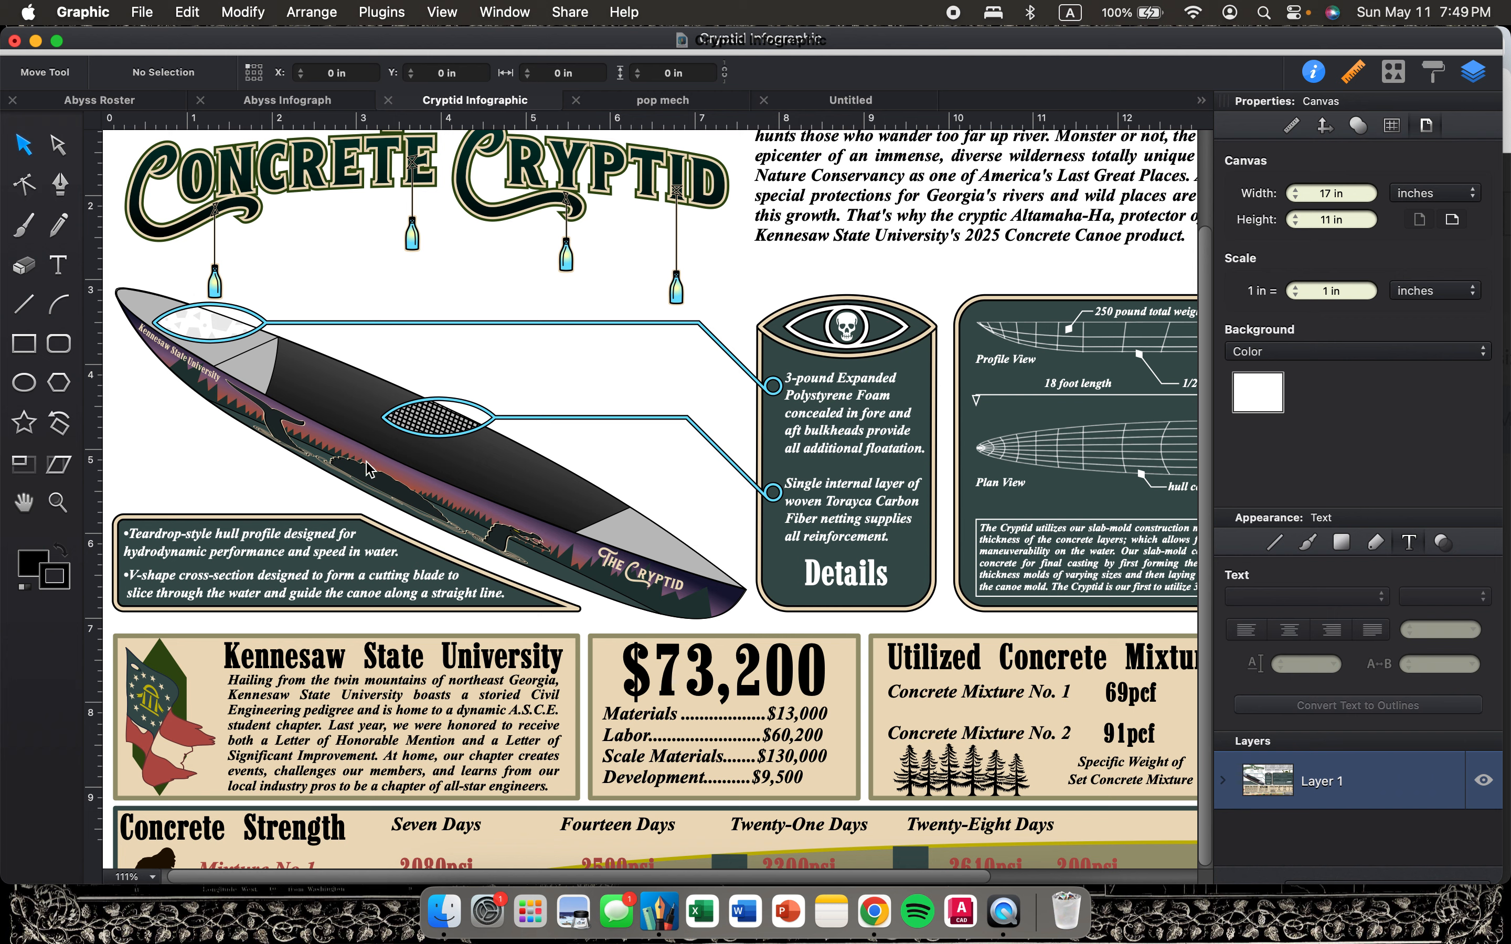
{"action": "left_click", "coordinate": [314, 105]}
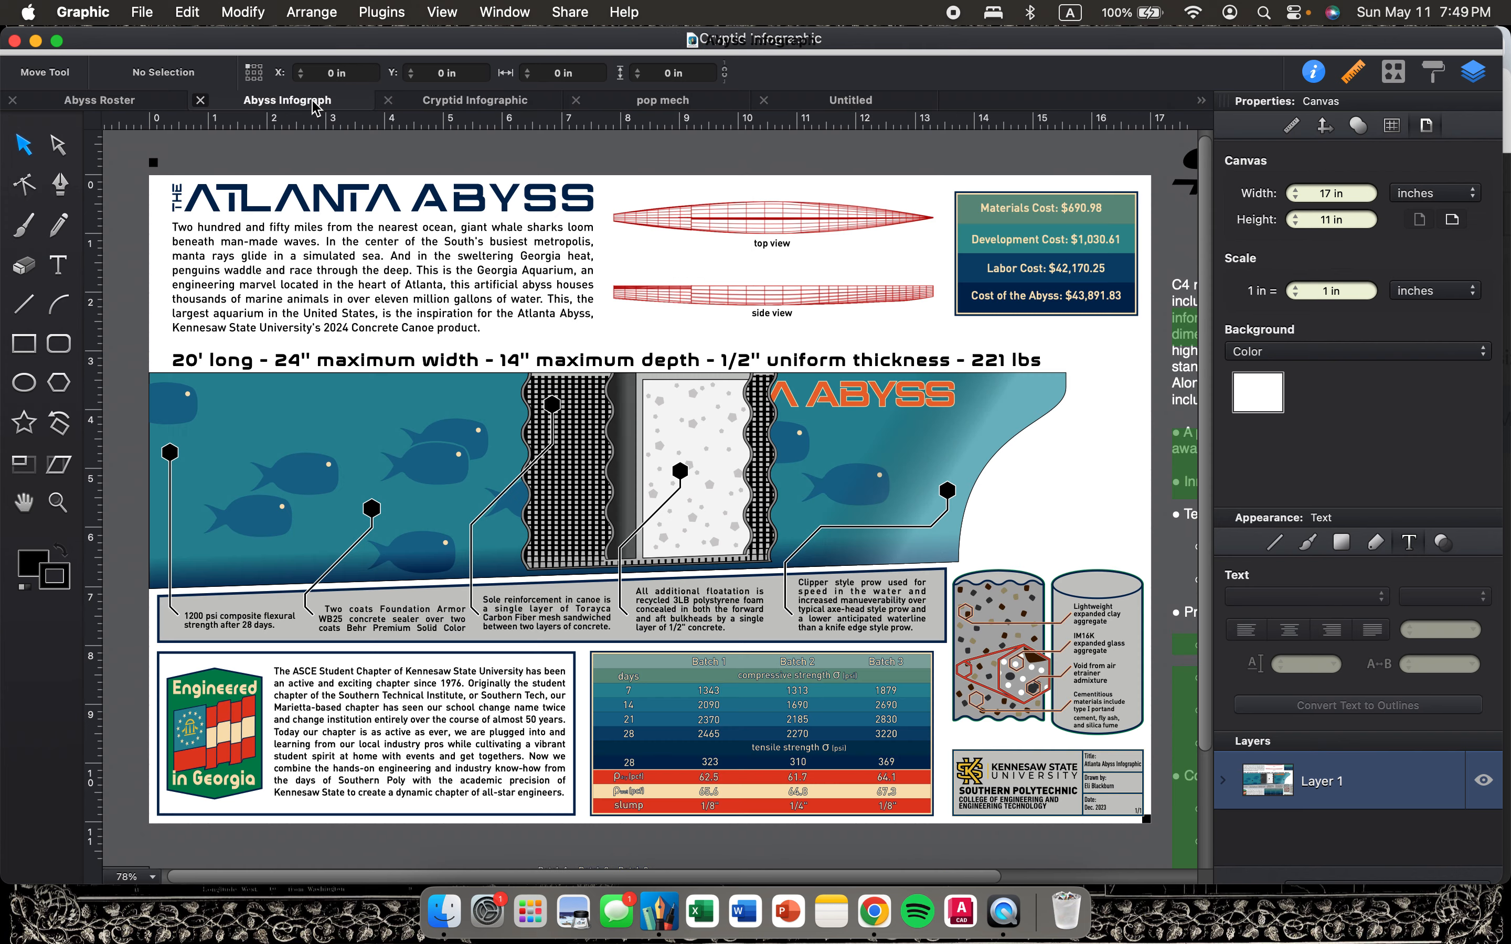
{"action": "key", "text": "super+0"}
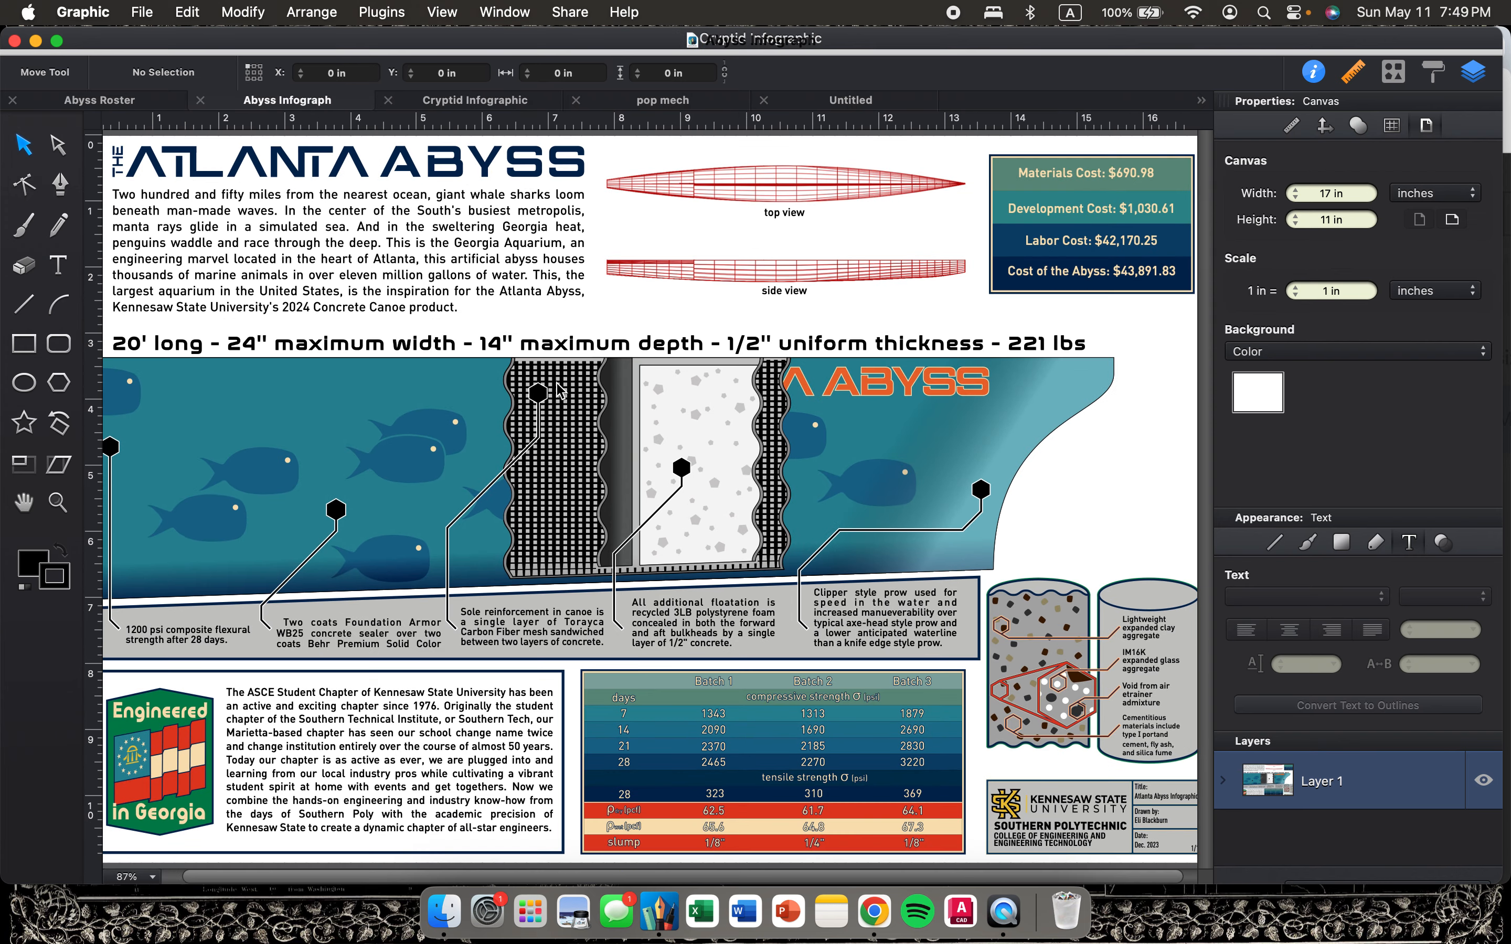
{"action": "scroll", "coordinate": [557, 390], "scroll_direction": "down", "scroll_amount": 2}
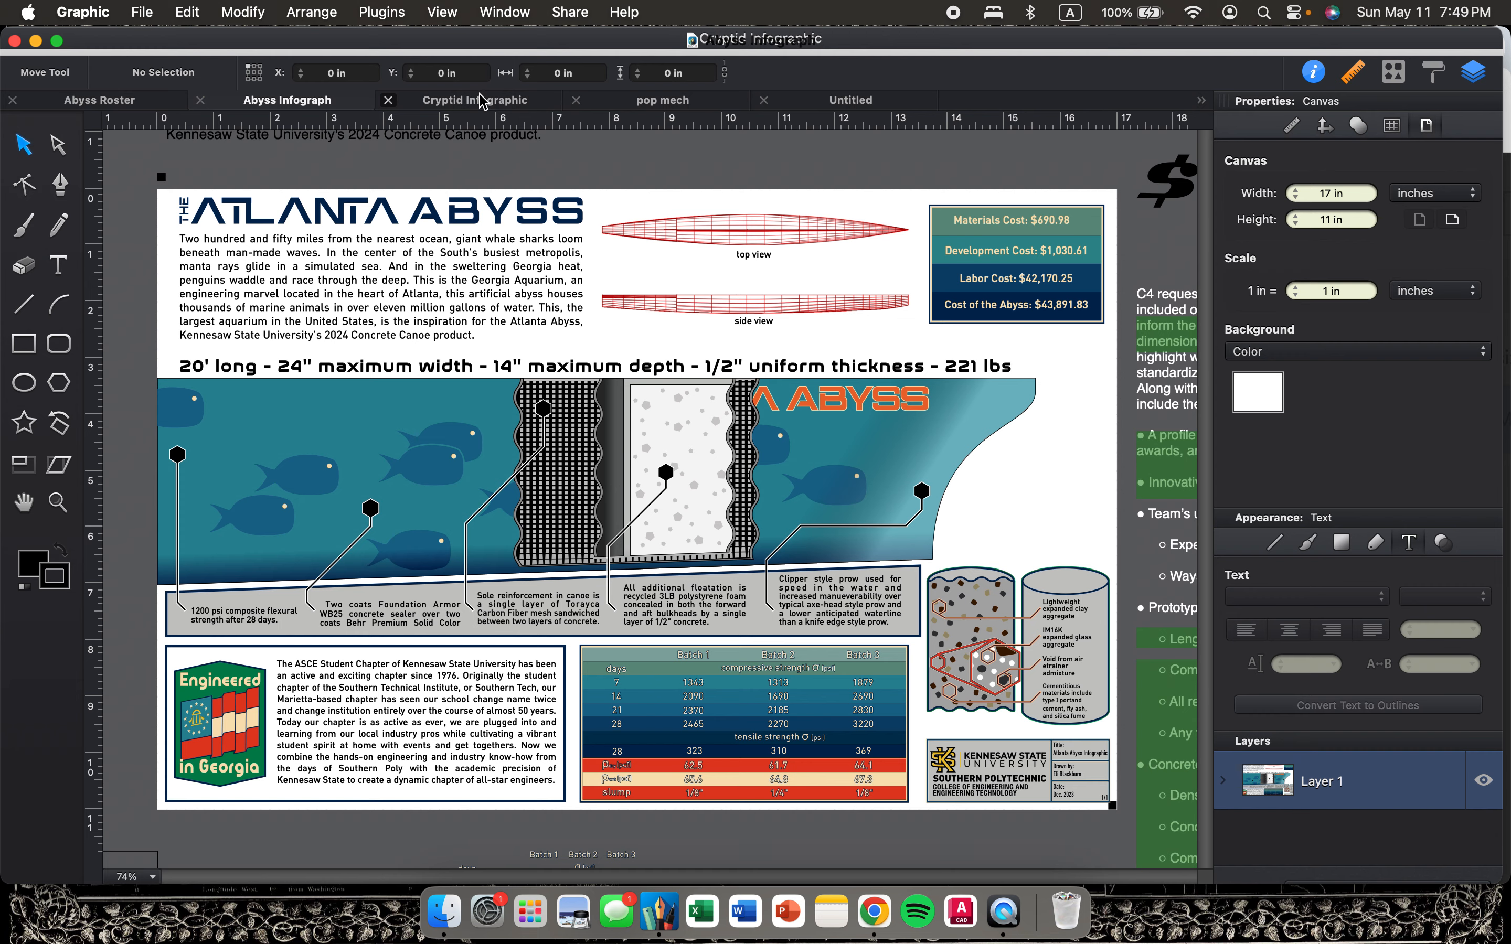
Return to the Cryptid Infographic document, expand the contents of Layer 1 and select the canoe illustration group.
{"action": "left_click", "coordinate": [490, 108]}
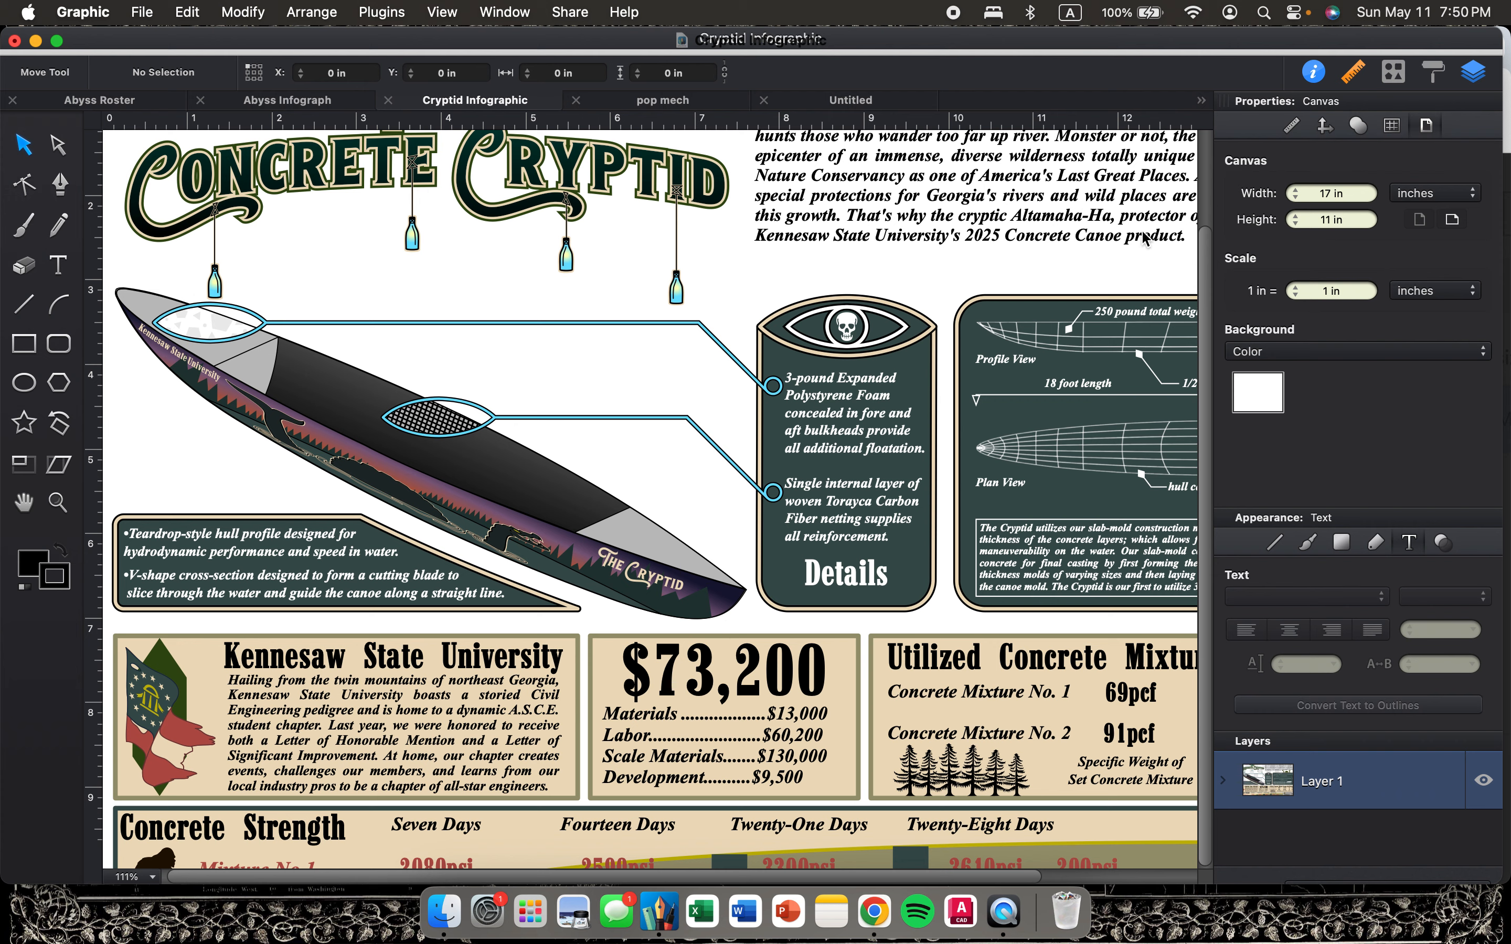
{"action": "left_click", "coordinate": [1359, 94]}
{"action": "left_click", "coordinate": [1223, 364]}
{"action": "scroll", "coordinate": [1311, 499], "scroll_direction": "down", "scroll_amount": 5}
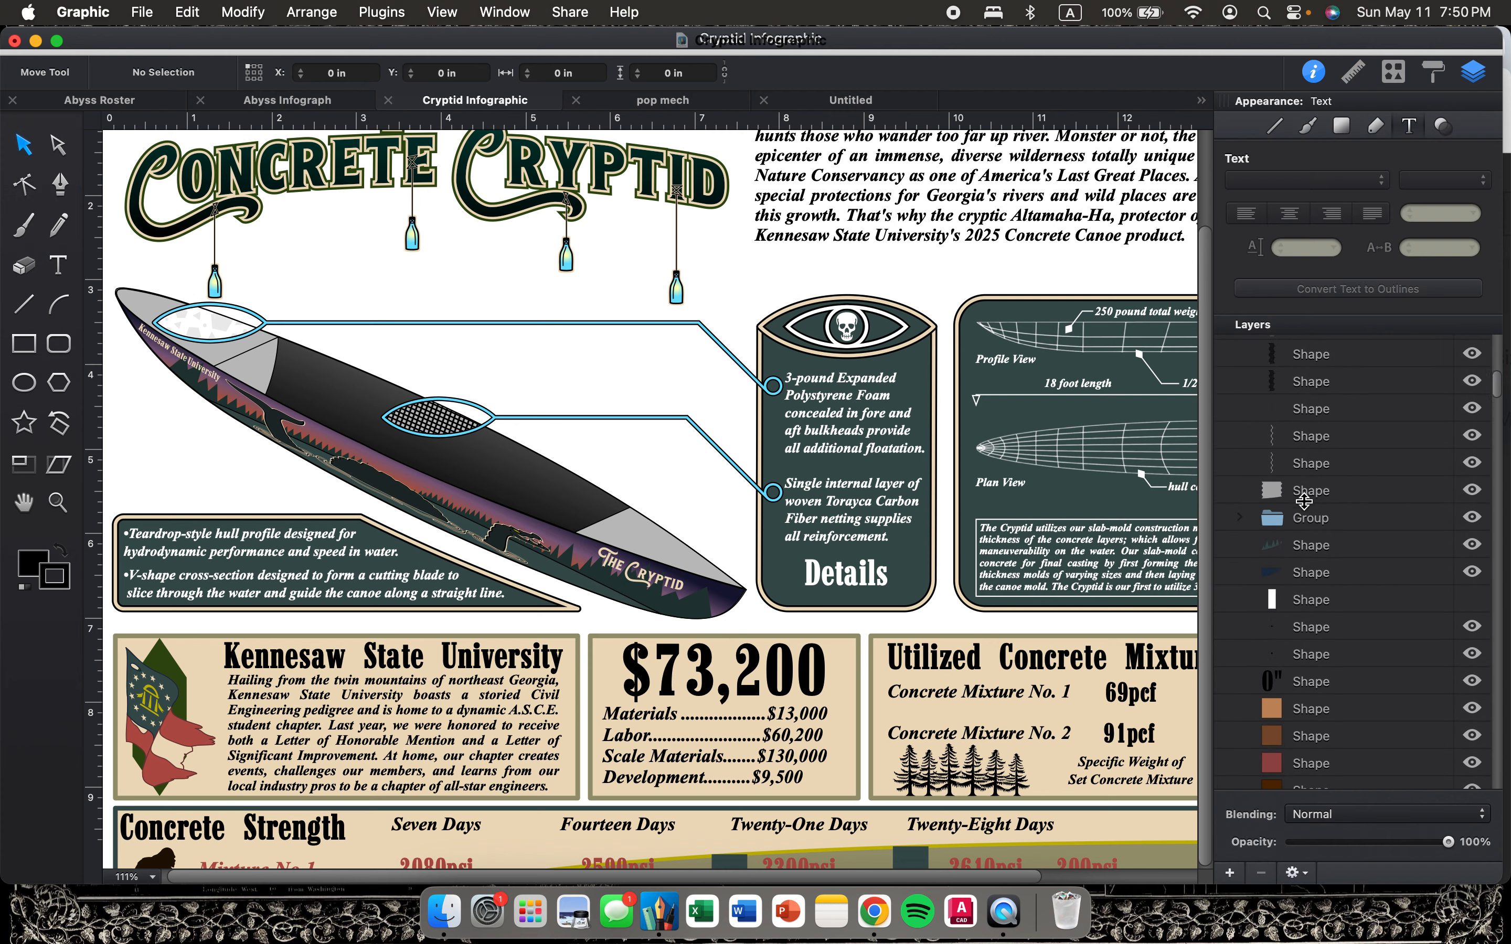
{"action": "left_click", "coordinate": [651, 573]}
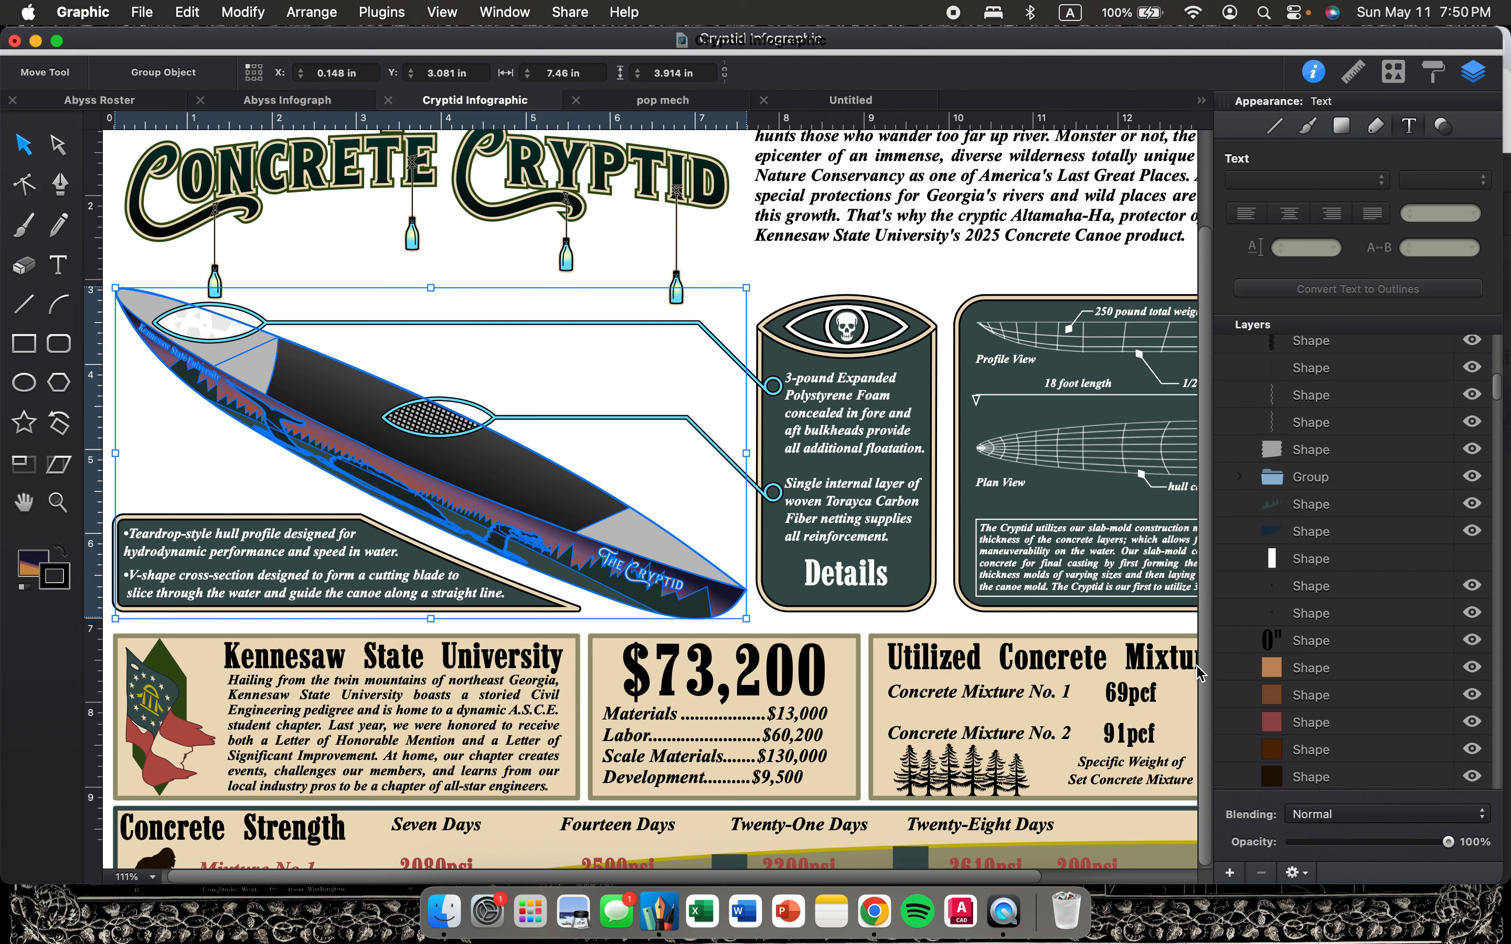
Find and expand The Cryptid group in the layer list and select its Altie subgroup.
{"action": "scroll", "coordinate": [1383, 681], "scroll_direction": "down", "scroll_amount": 5}
{"action": "scroll", "coordinate": [1383, 681], "scroll_direction": "down", "scroll_amount": 15}
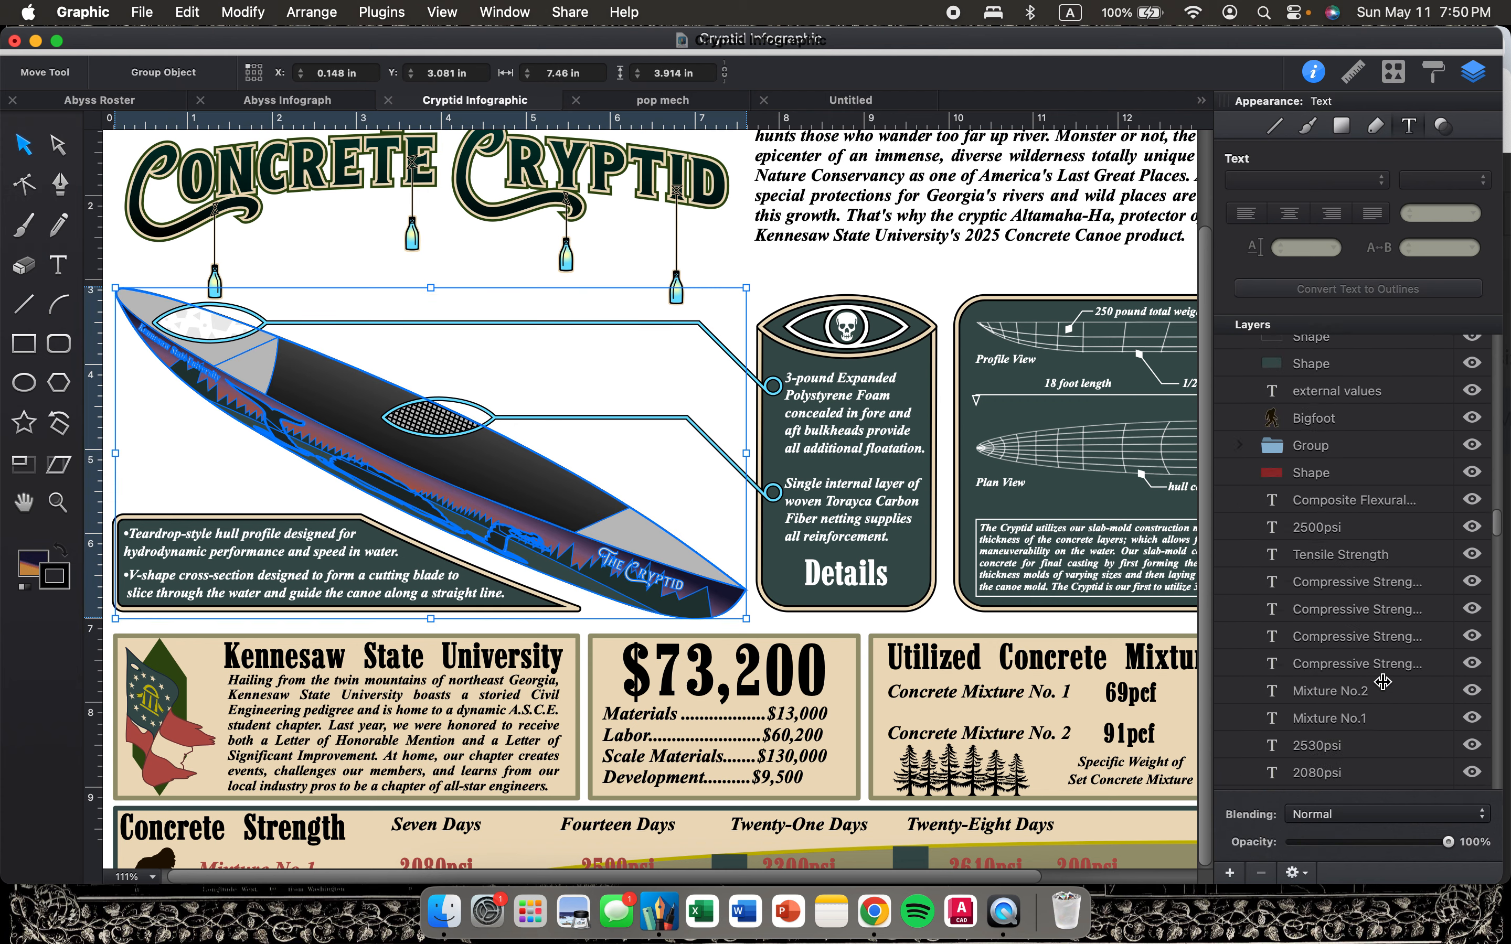
{"action": "scroll", "coordinate": [1383, 681], "scroll_direction": "up", "scroll_amount": 4}
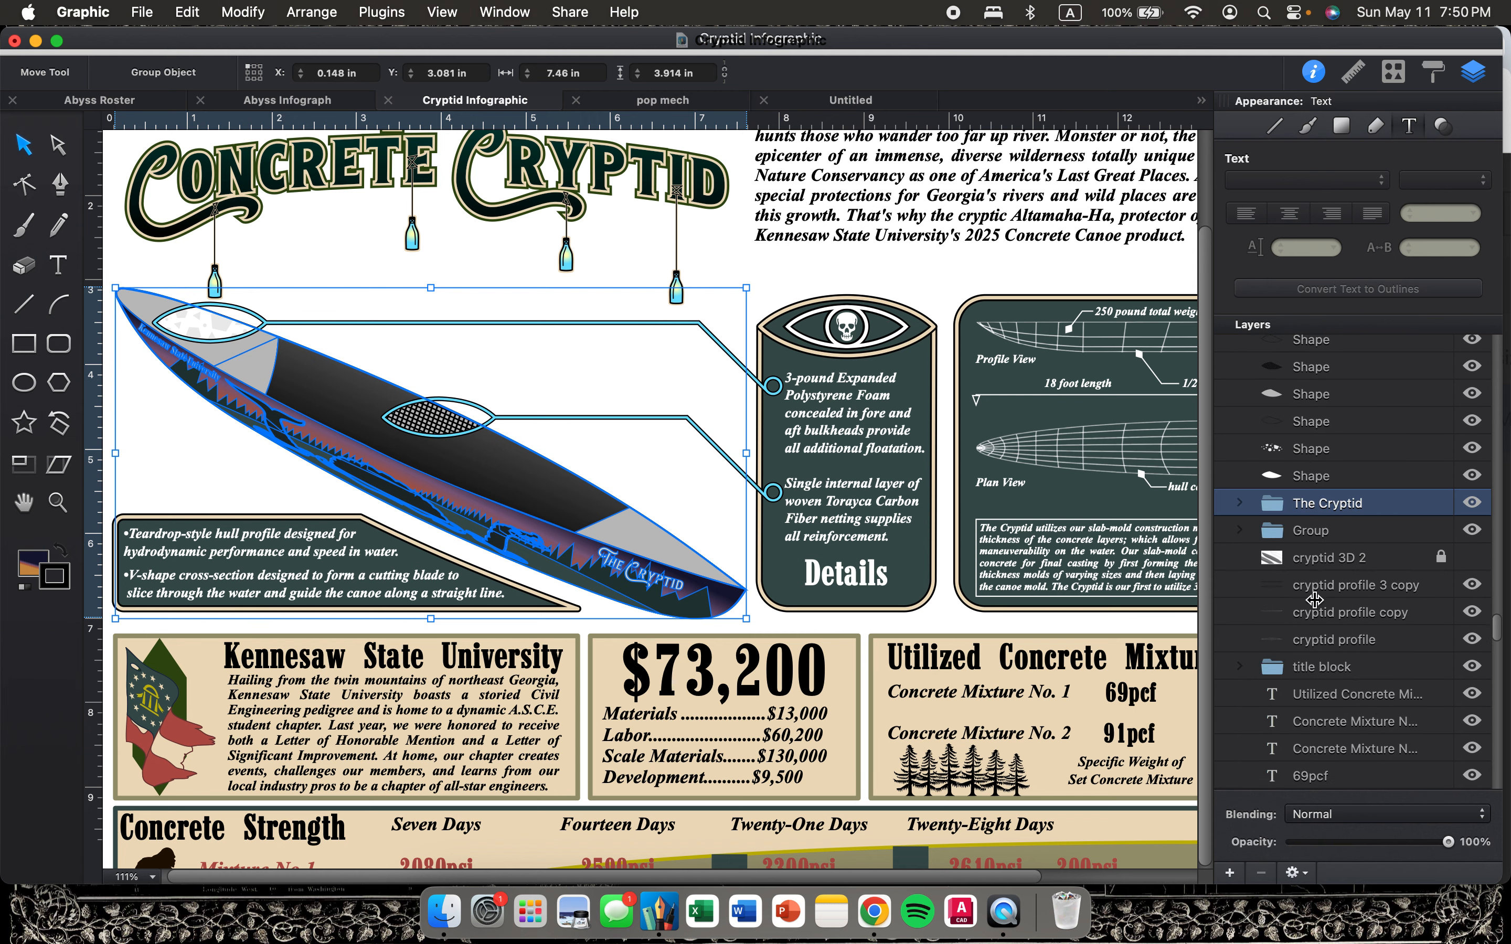
{"action": "left_click", "coordinate": [1238, 504]}
{"action": "scroll", "coordinate": [1328, 553], "scroll_direction": "down", "scroll_amount": 4}
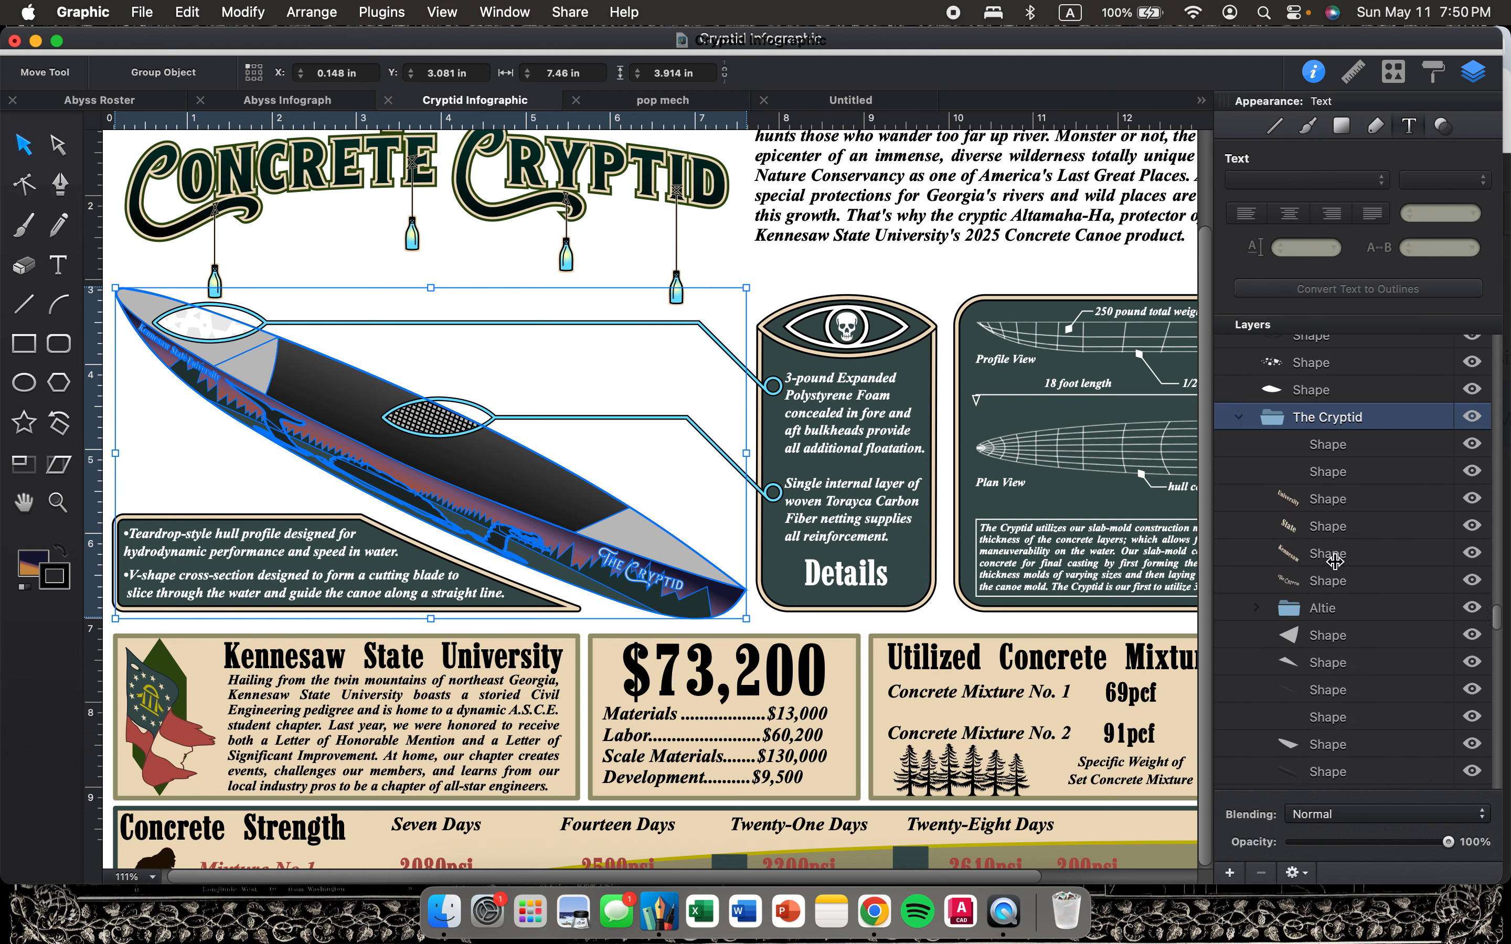
{"action": "left_click", "coordinate": [1301, 577]}
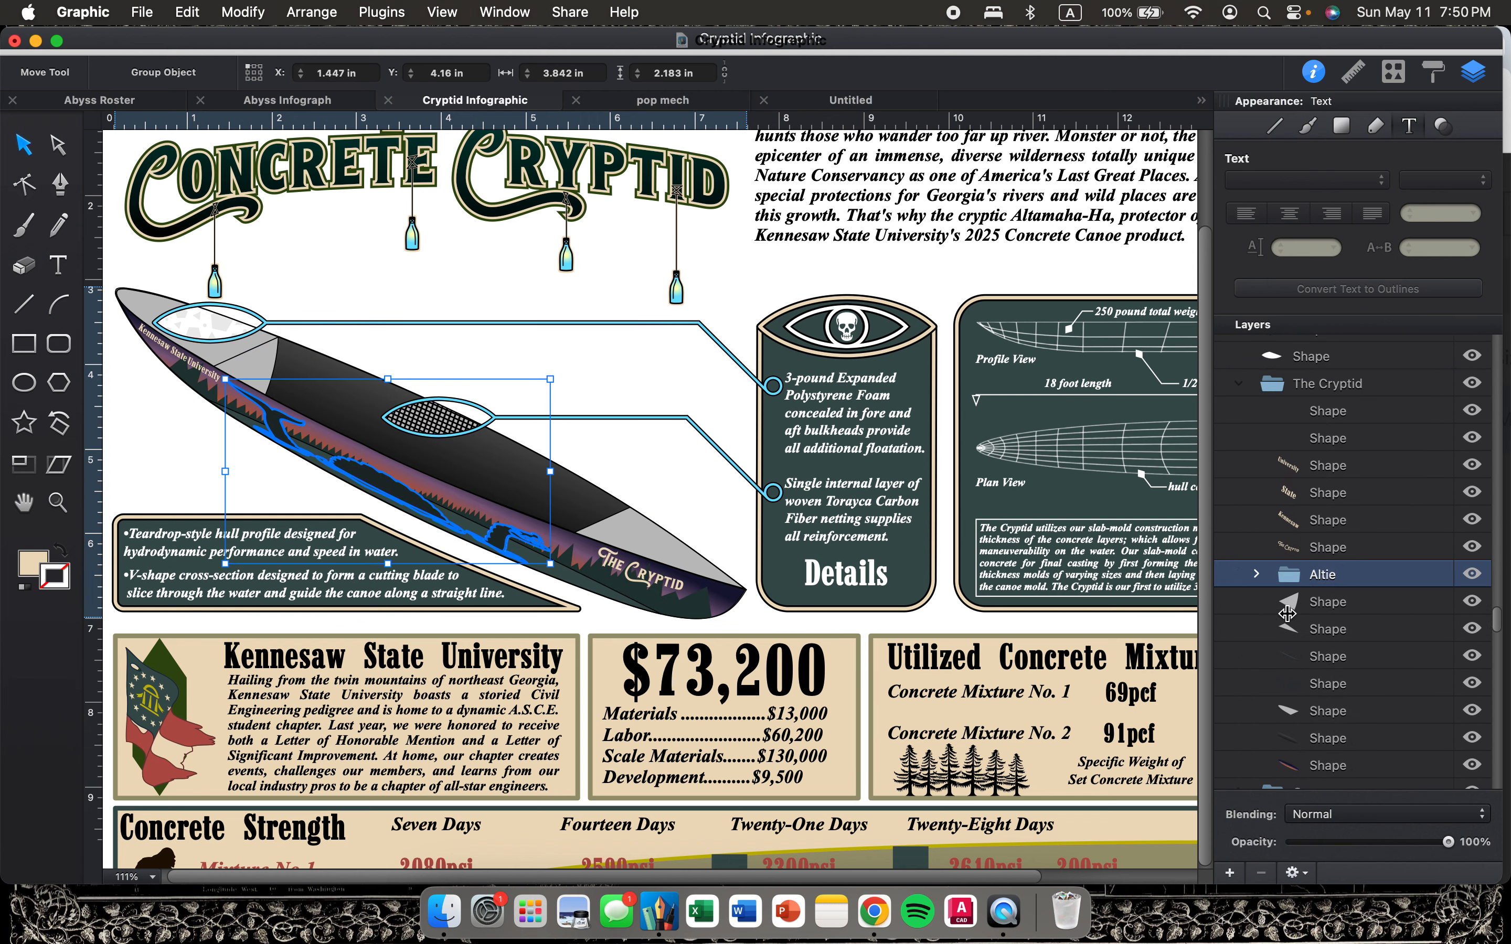
Select the lettering, end deck and bulkhead shapes inside The Cryptid group one after another to identify each part of the canoe.
{"action": "left_click", "coordinate": [1313, 516]}
{"action": "left_click", "coordinate": [1313, 548]}
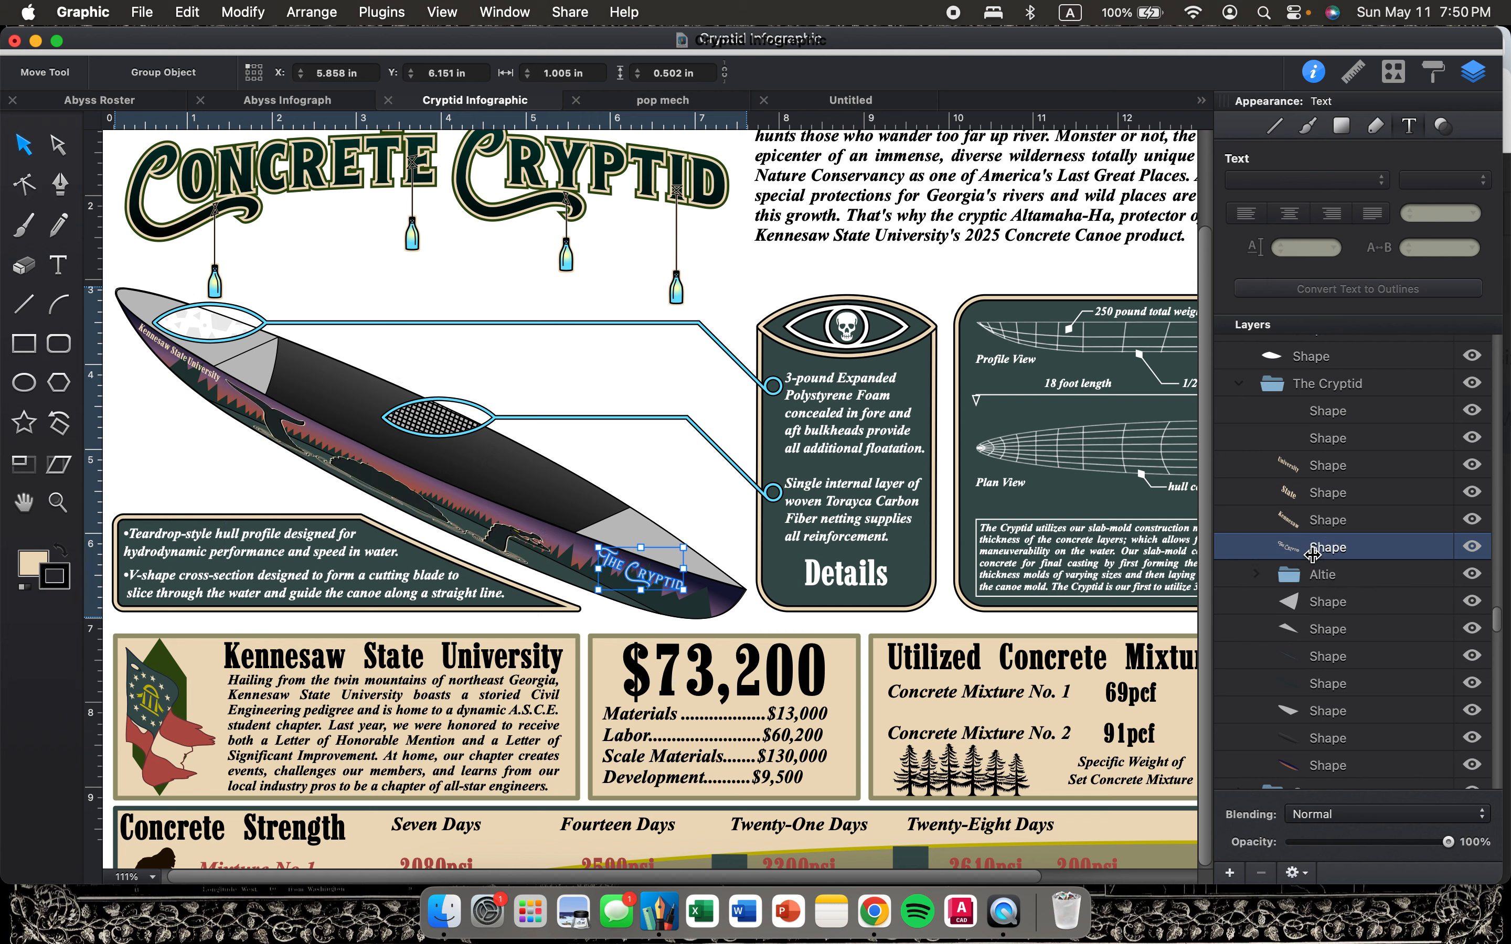
{"action": "left_click", "coordinate": [1315, 630]}
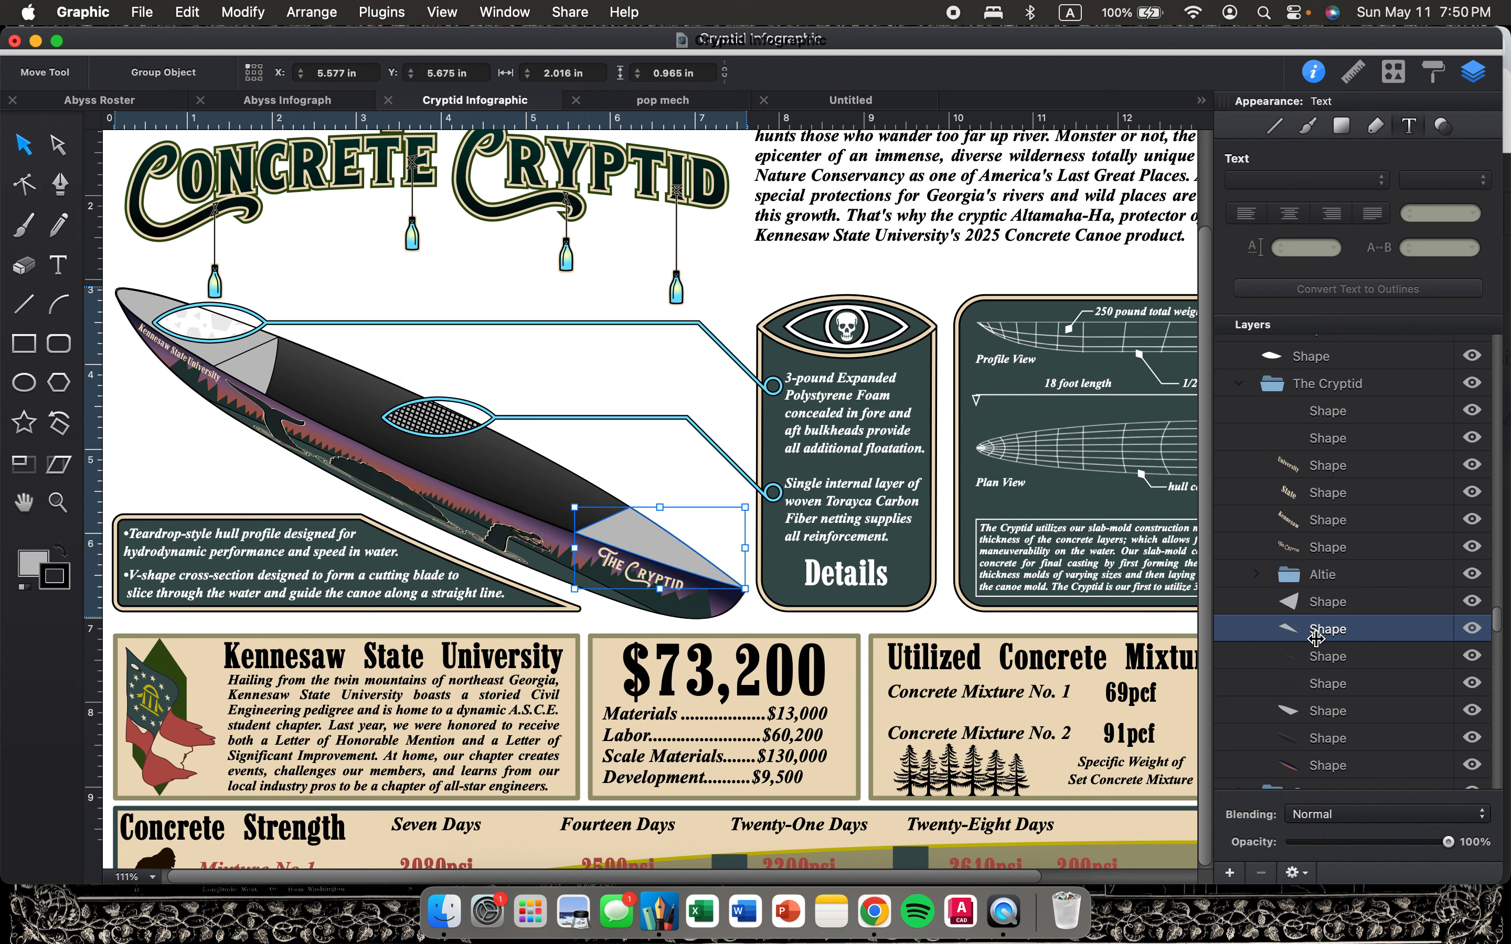
{"action": "scroll", "coordinate": [1318, 625], "scroll_direction": "down", "scroll_amount": 2}
{"action": "left_click", "coordinate": [1321, 569]}
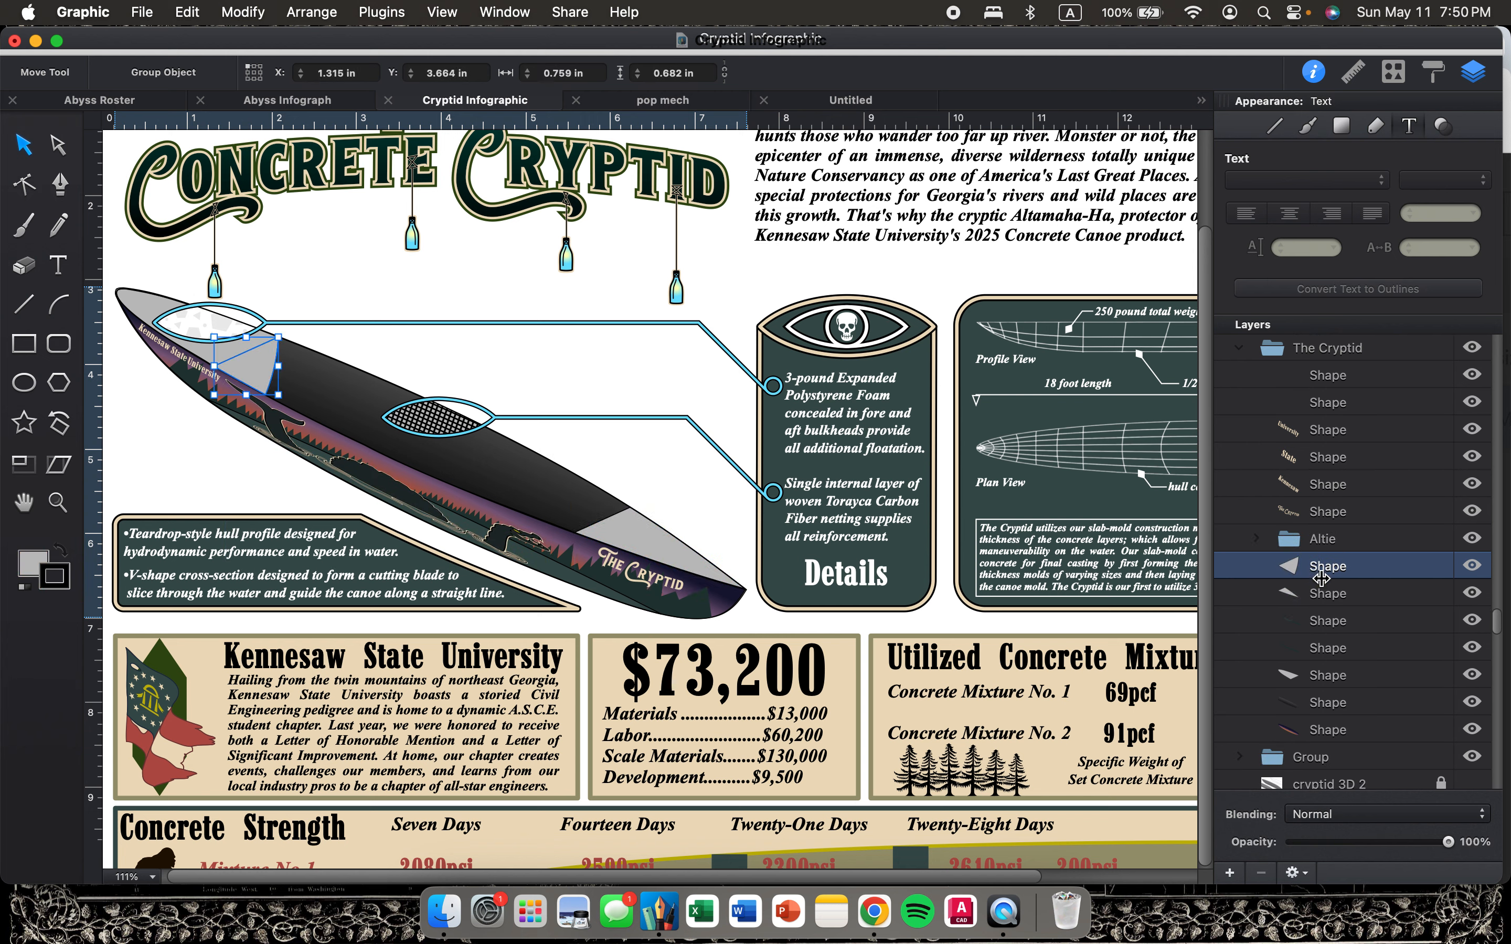
{"action": "left_click", "coordinate": [1324, 594]}
Select the dark green treeline, black canoe interior and full hull outline shapes in The Cryptid group one after another.
{"action": "left_click", "coordinate": [1324, 621]}
{"action": "left_click", "coordinate": [1325, 640]}
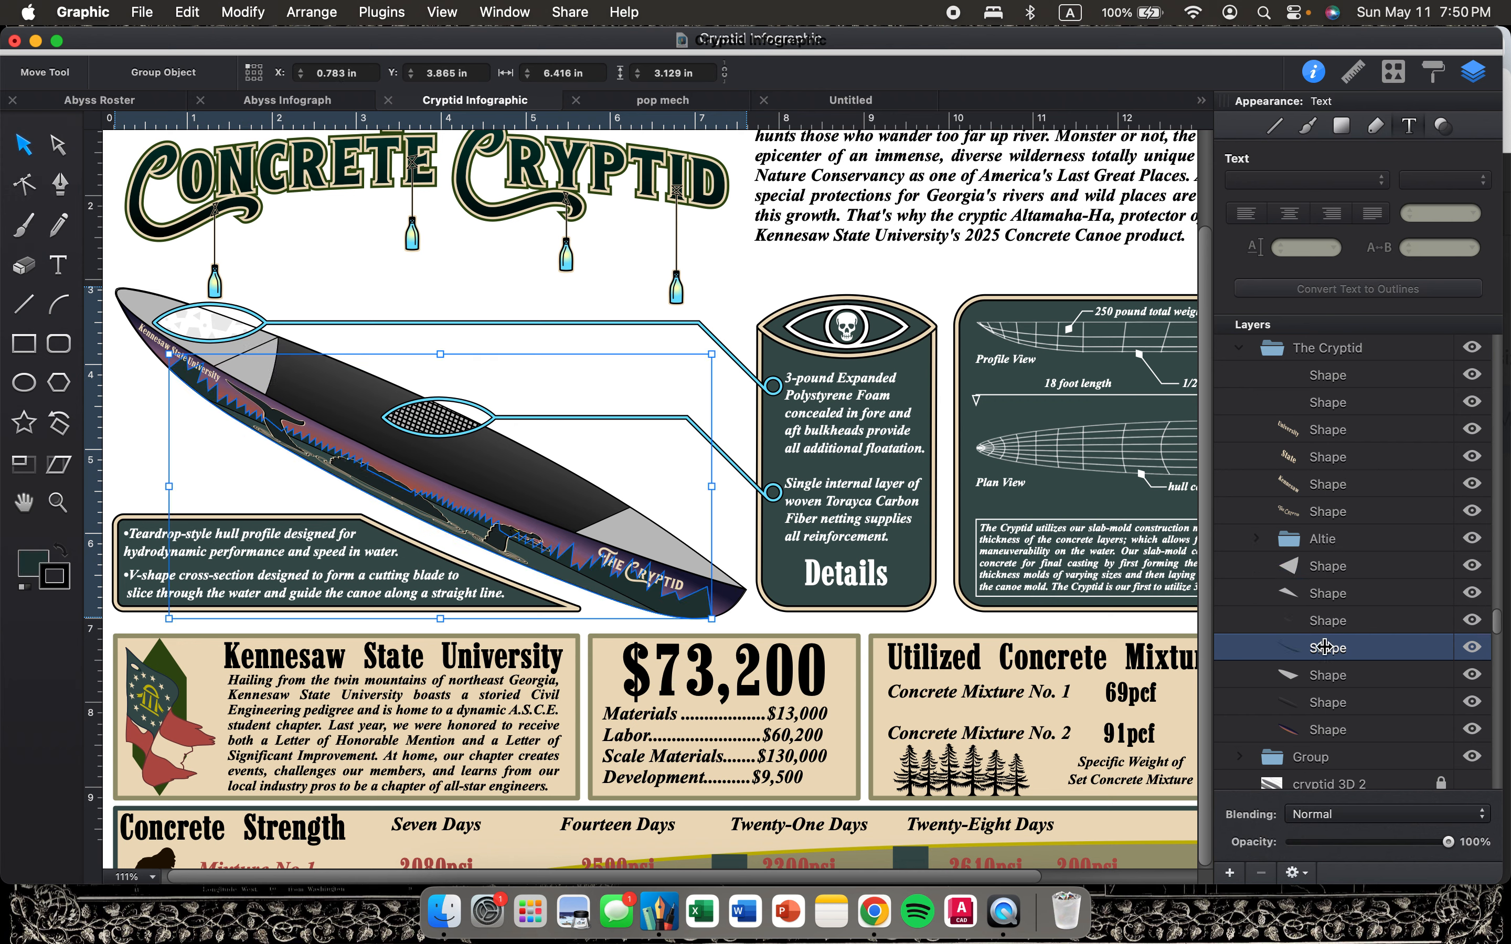
{"action": "scroll", "coordinate": [1324, 645], "scroll_direction": "down", "scroll_amount": 3}
{"action": "left_click", "coordinate": [1327, 612]}
{"action": "left_click", "coordinate": [1326, 637]}
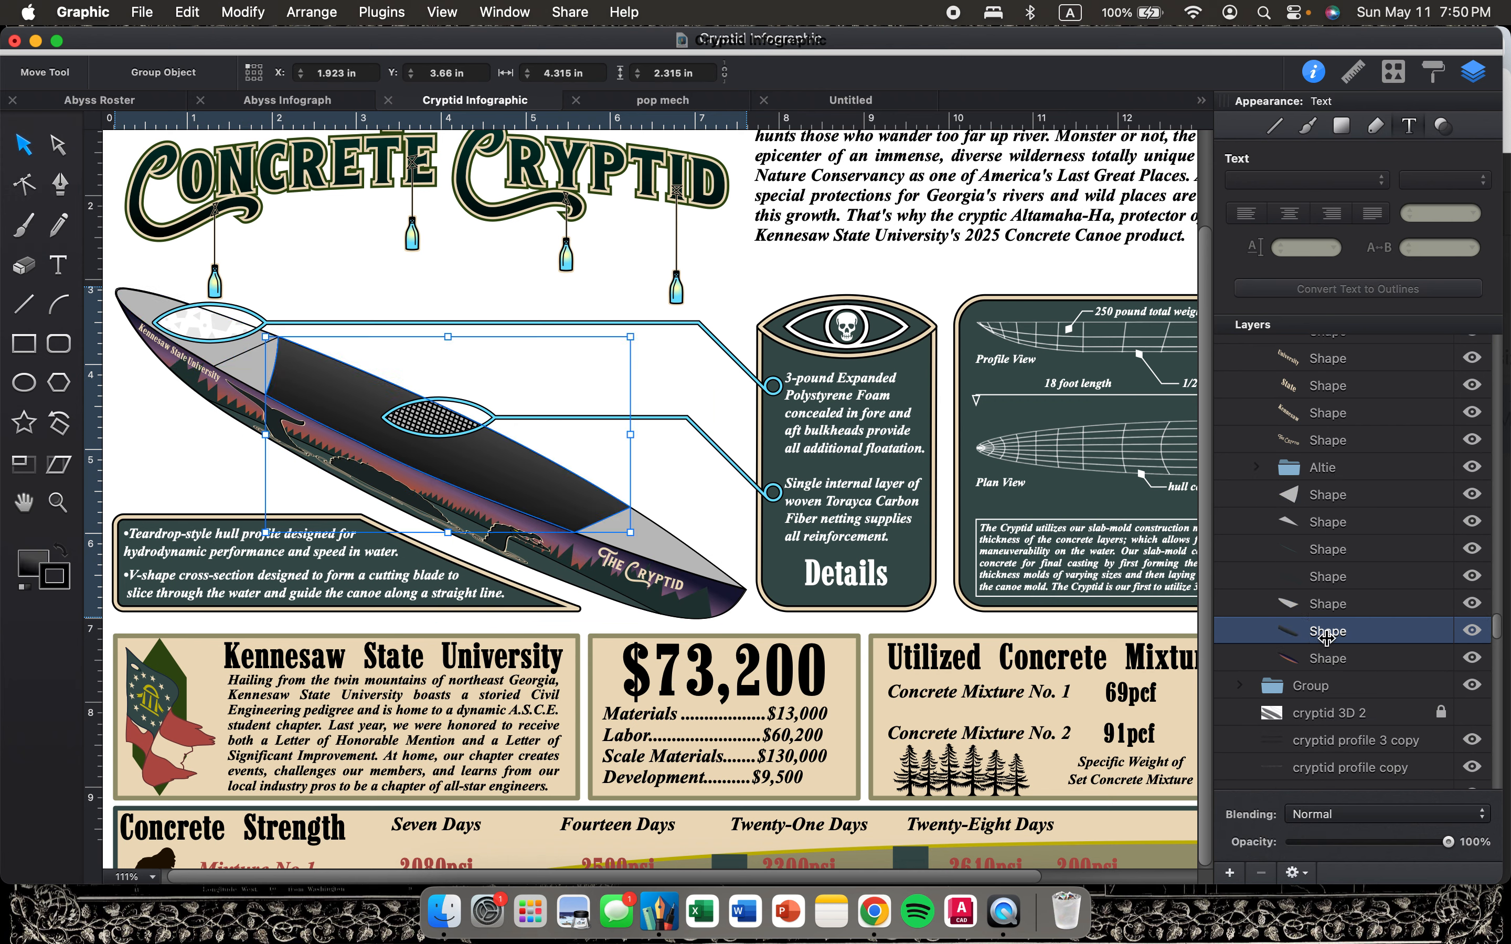
{"action": "left_click", "coordinate": [1352, 659]}
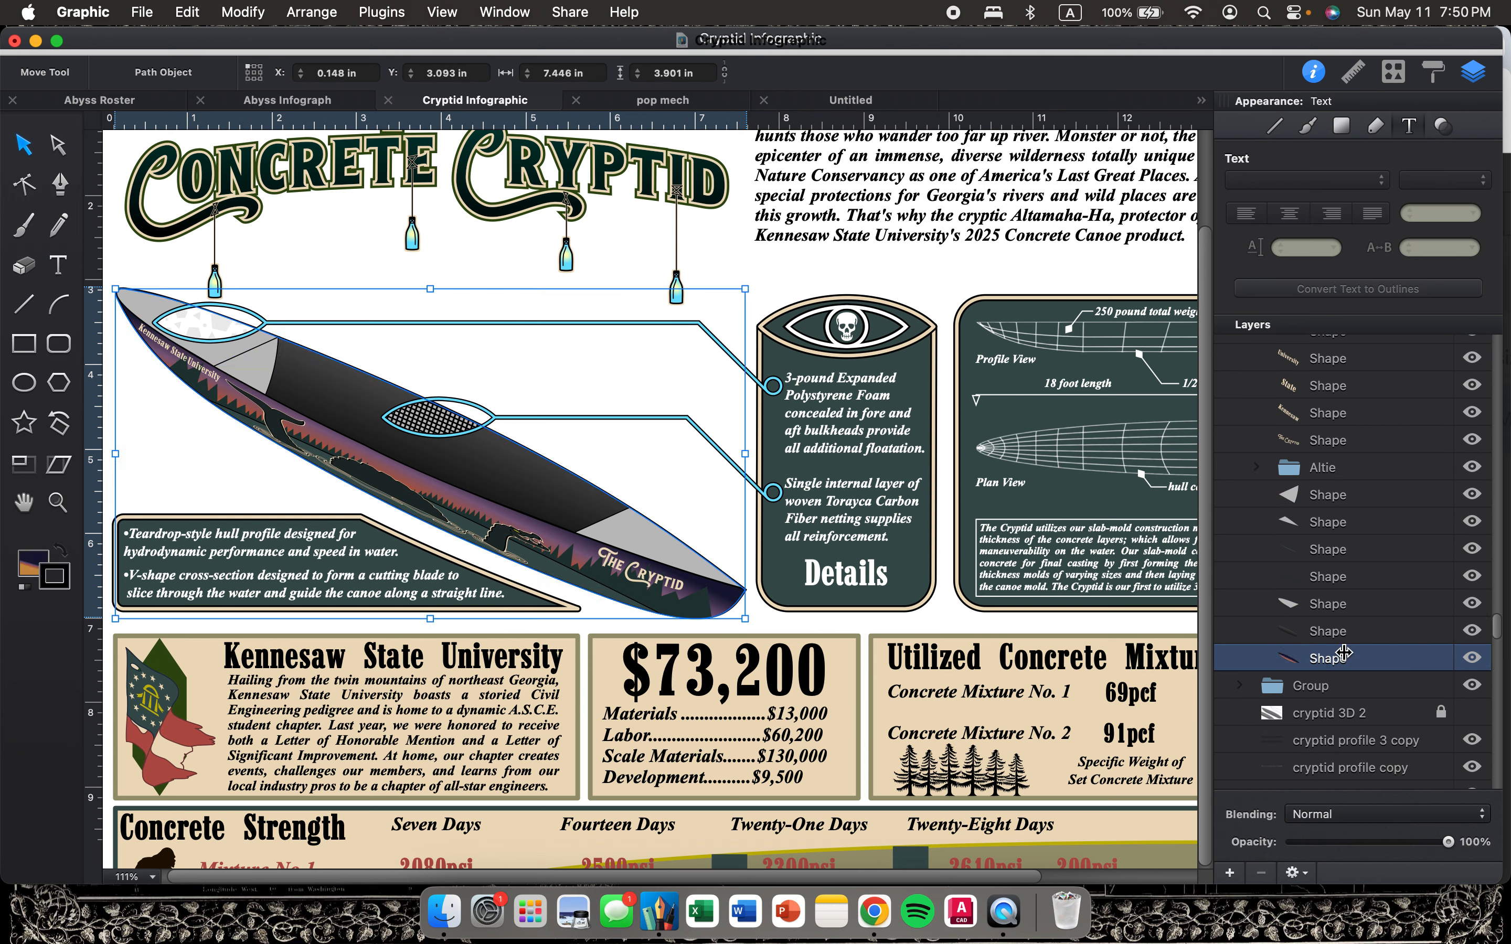
Hide and reshow the sunset-coloured hull shape and the neighbouring canoe shapes to check what each contributes, and clear the selection.
{"action": "left_click", "coordinate": [1474, 659]}
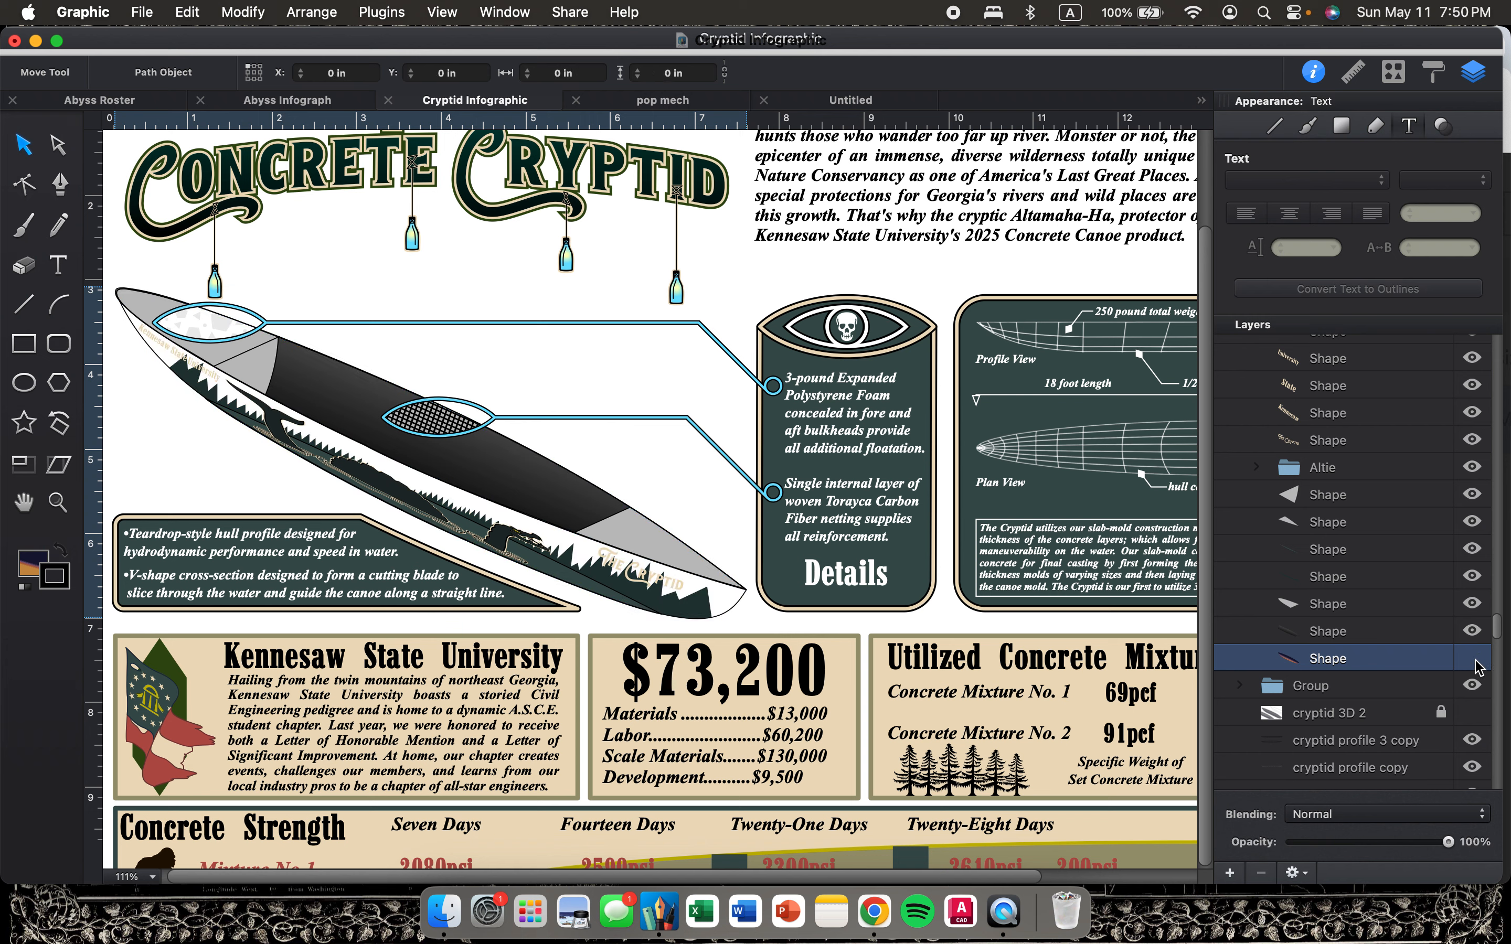
{"action": "left_click", "coordinate": [1473, 660]}
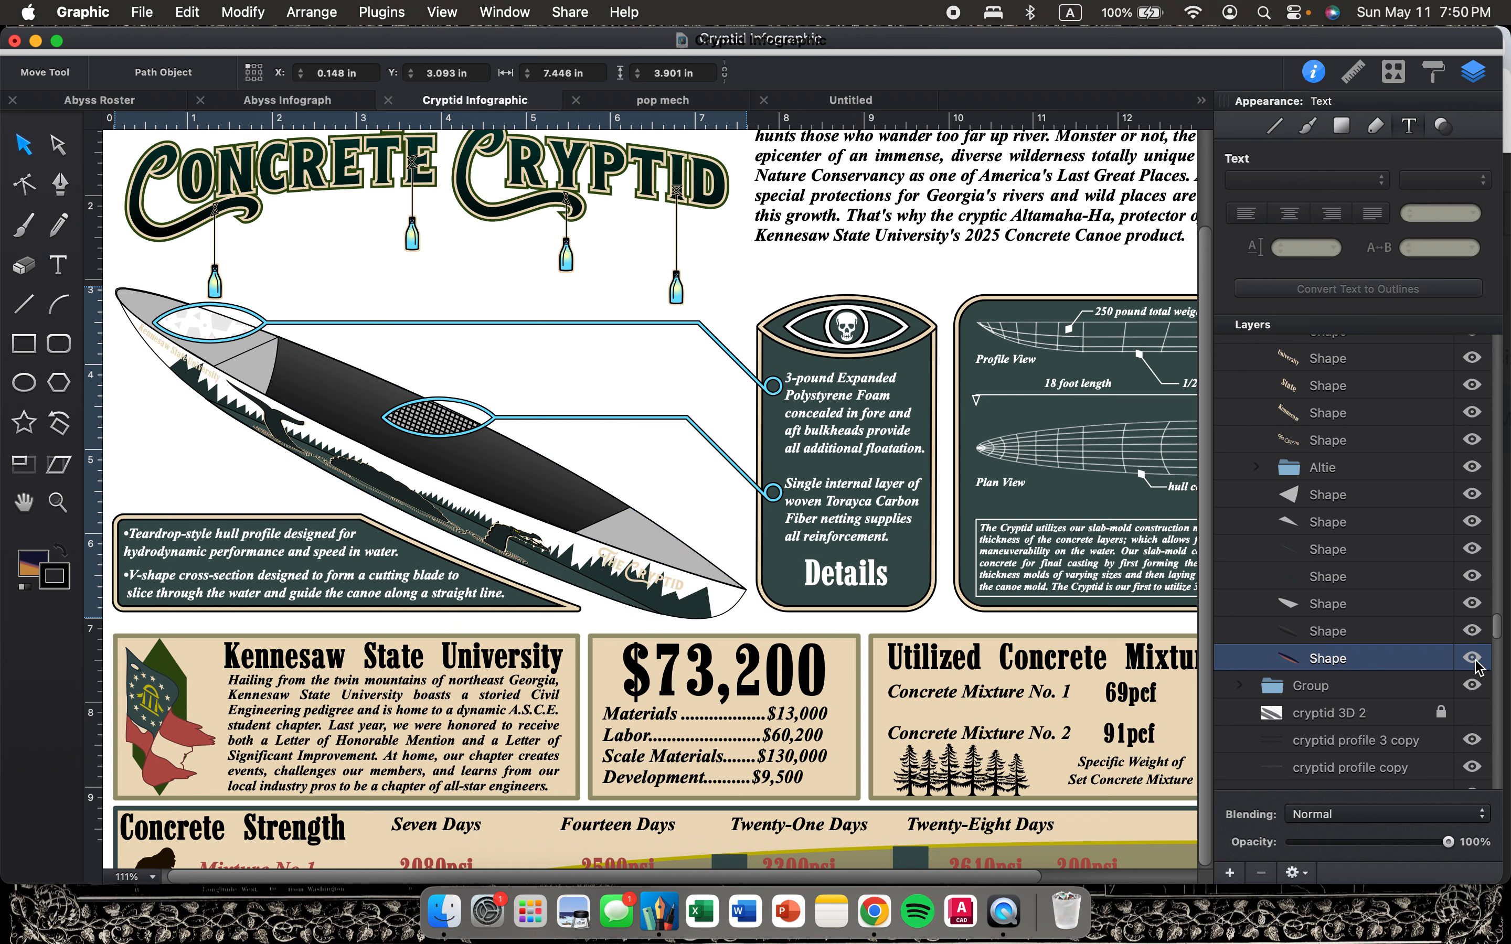
{"action": "left_click", "coordinate": [1472, 633]}
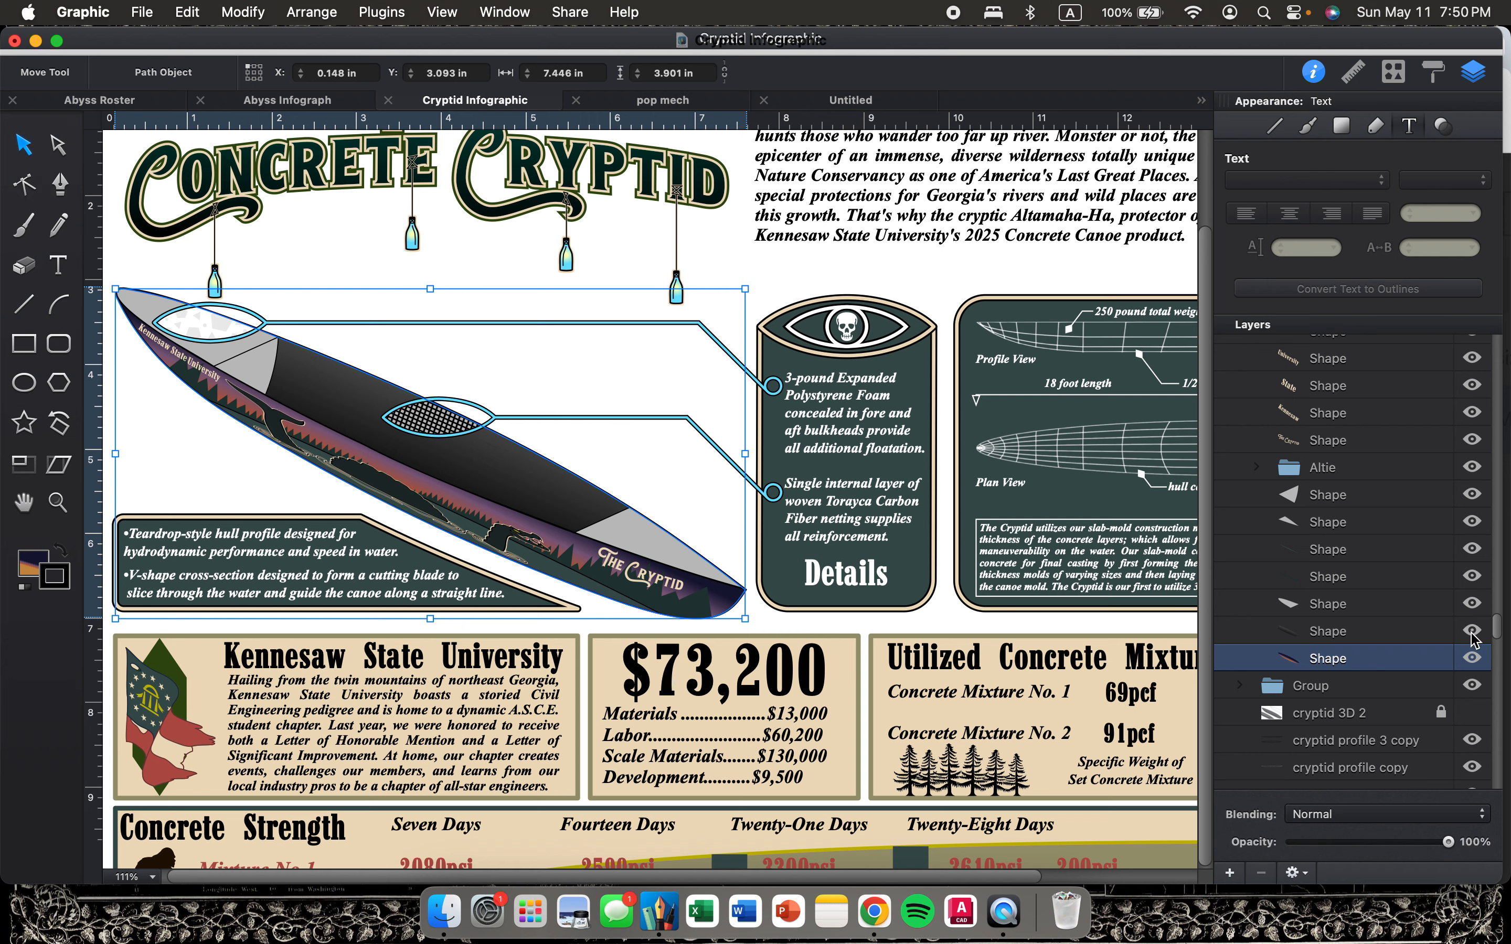
{"action": "left_click", "coordinate": [1472, 604]}
{"action": "left_click", "coordinate": [1473, 604]}
{"action": "key", "text": "super+minus"}
{"action": "key", "text": "super+minus"}
{"action": "left_click", "coordinate": [290, 440]}
{"action": "key", "text": "super+equal"}
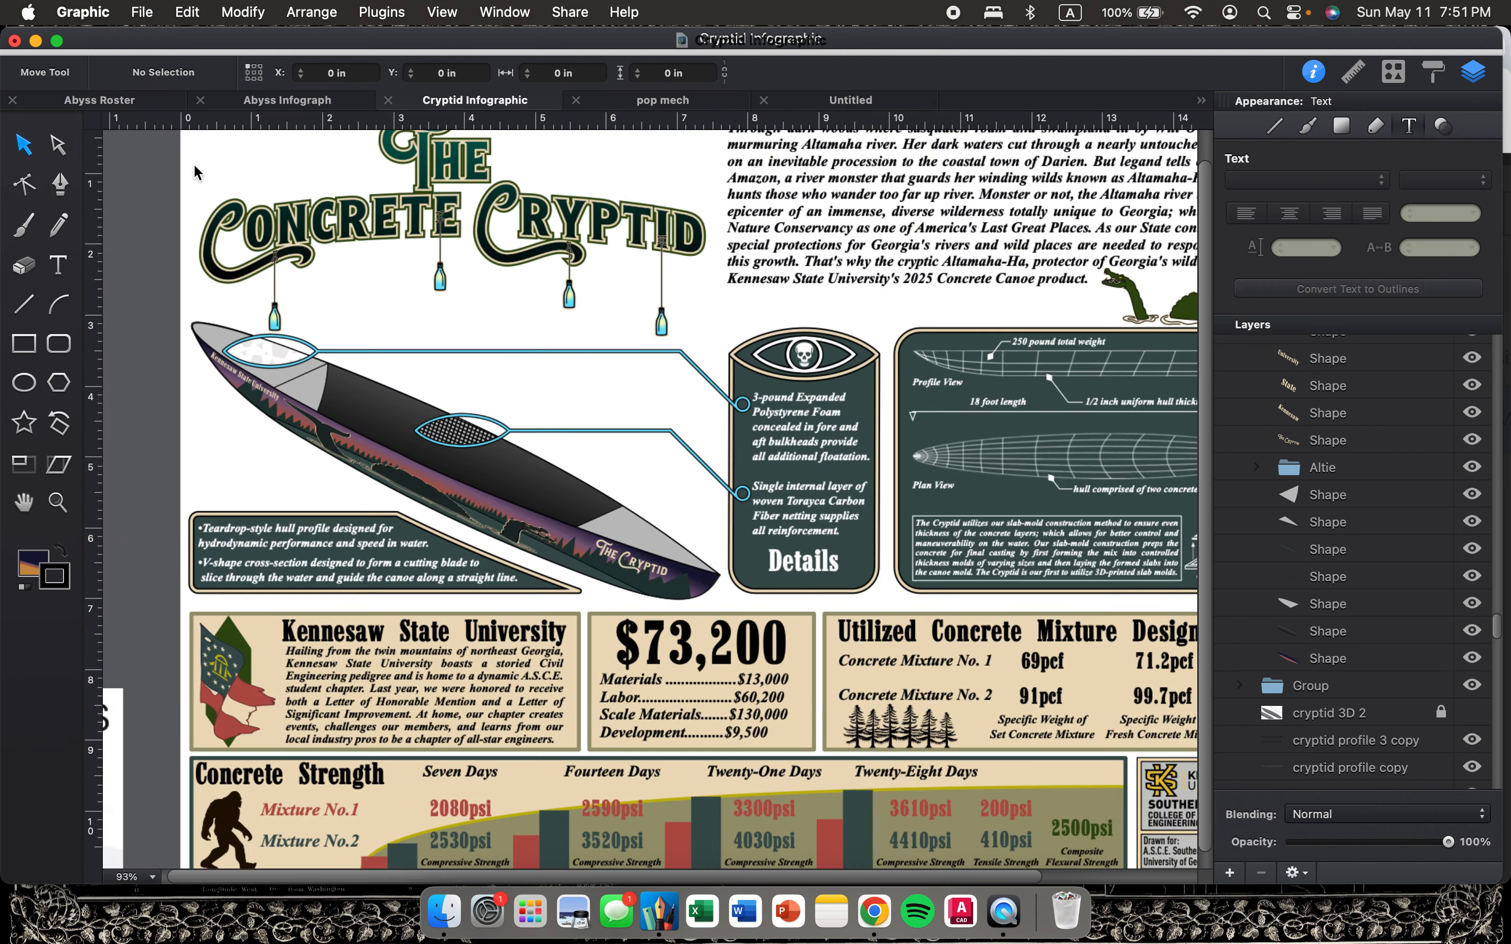
Switch to the Abyss Infograph document and examine the hull cutaway, the prow callout and the top and side views.
{"action": "left_click", "coordinate": [288, 102]}
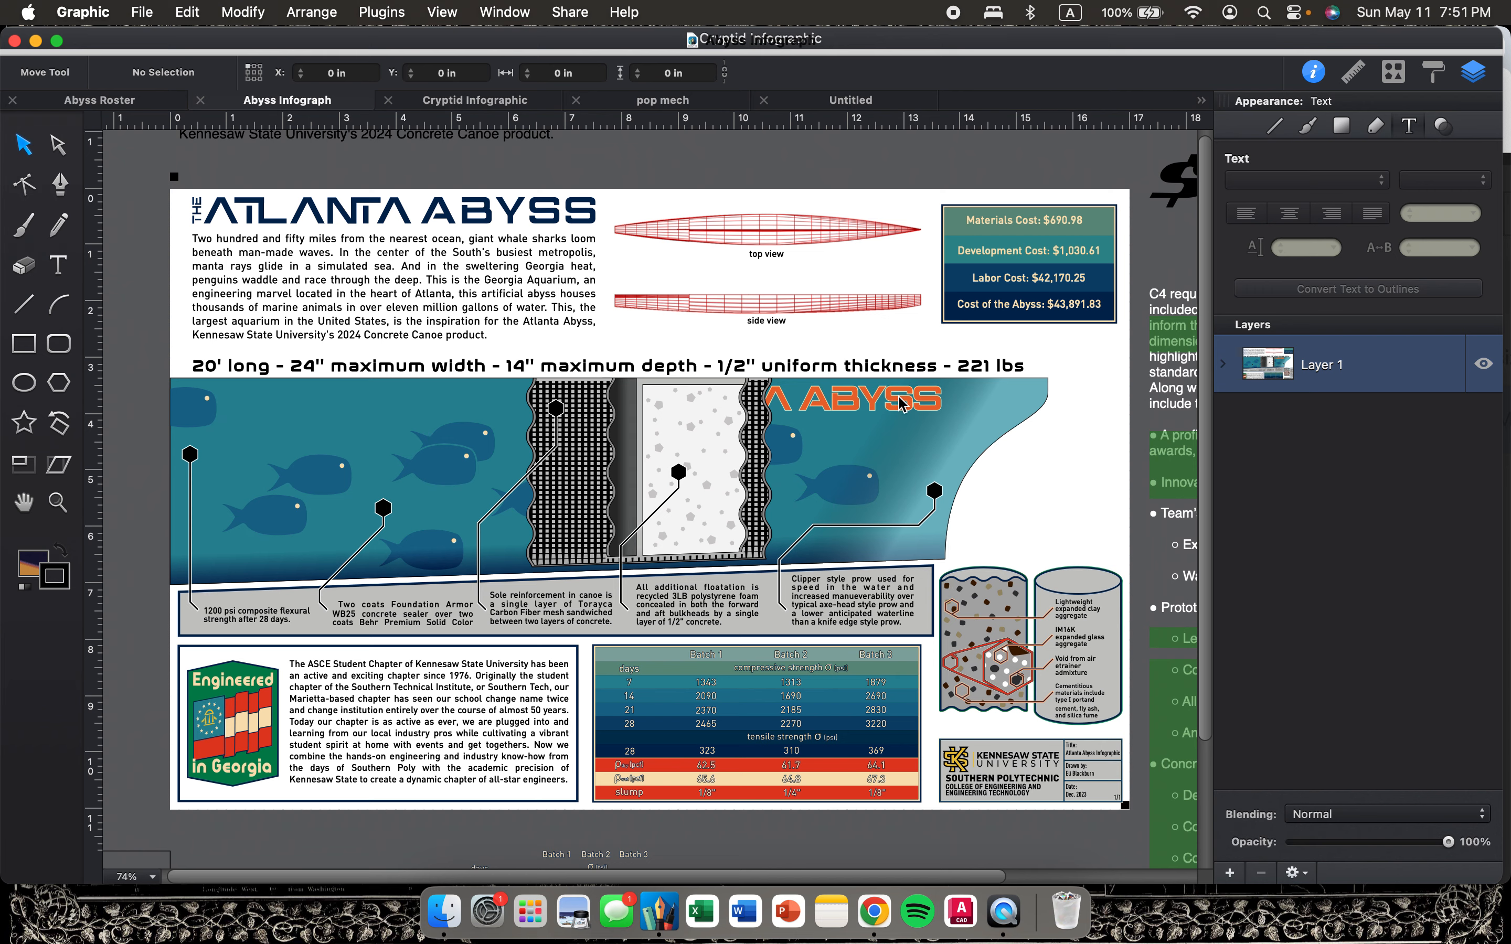
{"action": "scroll", "coordinate": [915, 312], "scroll_direction": "up", "scroll_amount": 5}
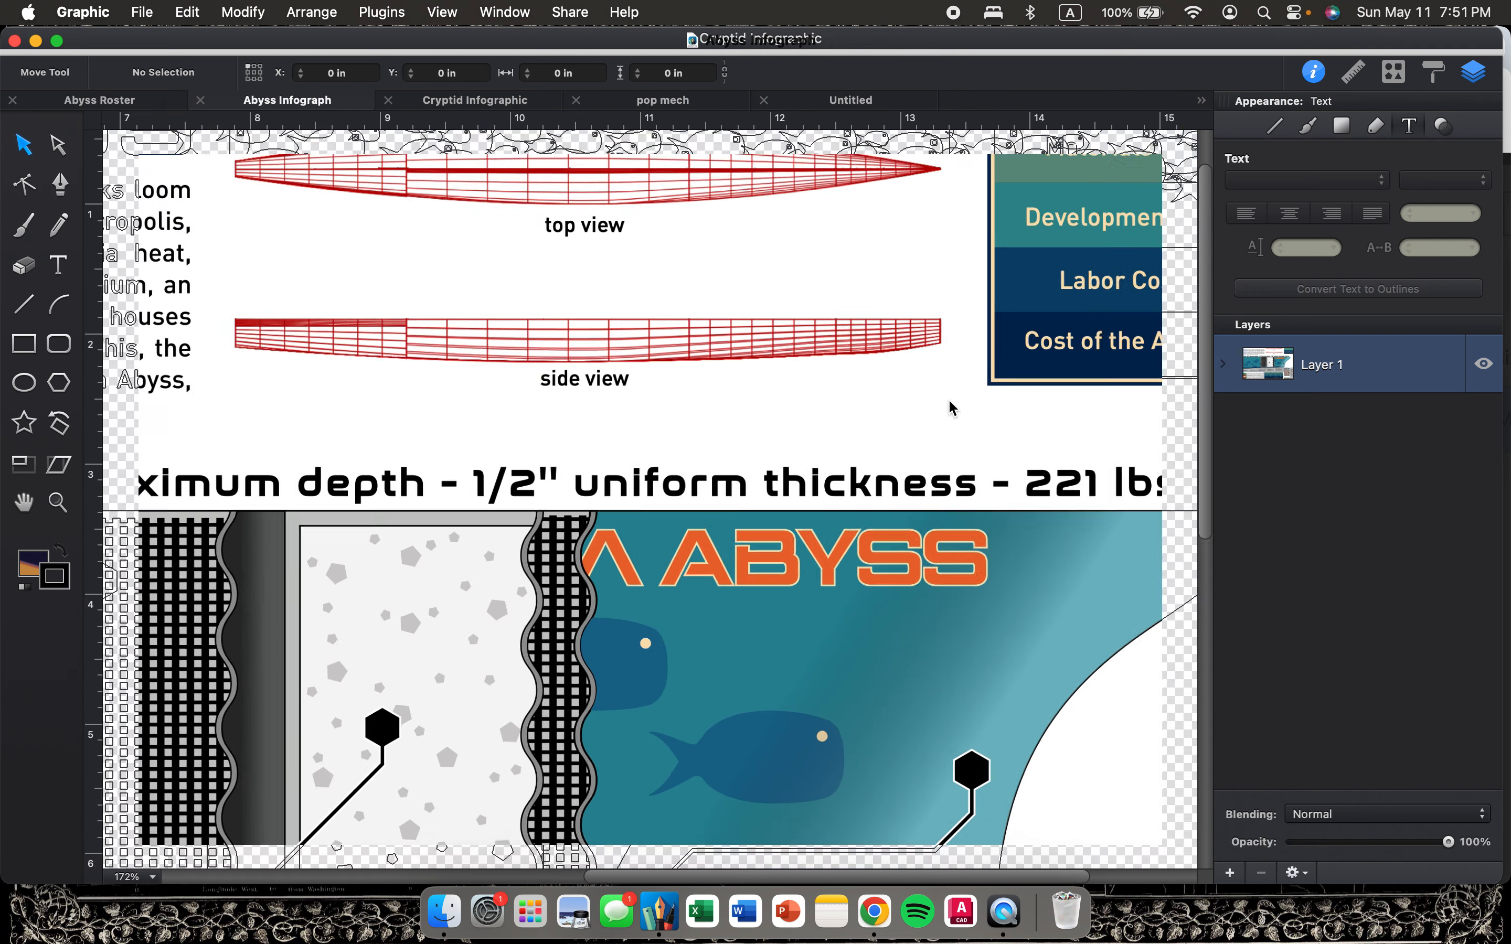
{"action": "scroll", "coordinate": [924, 488], "scroll_direction": "down", "scroll_amount": 3}
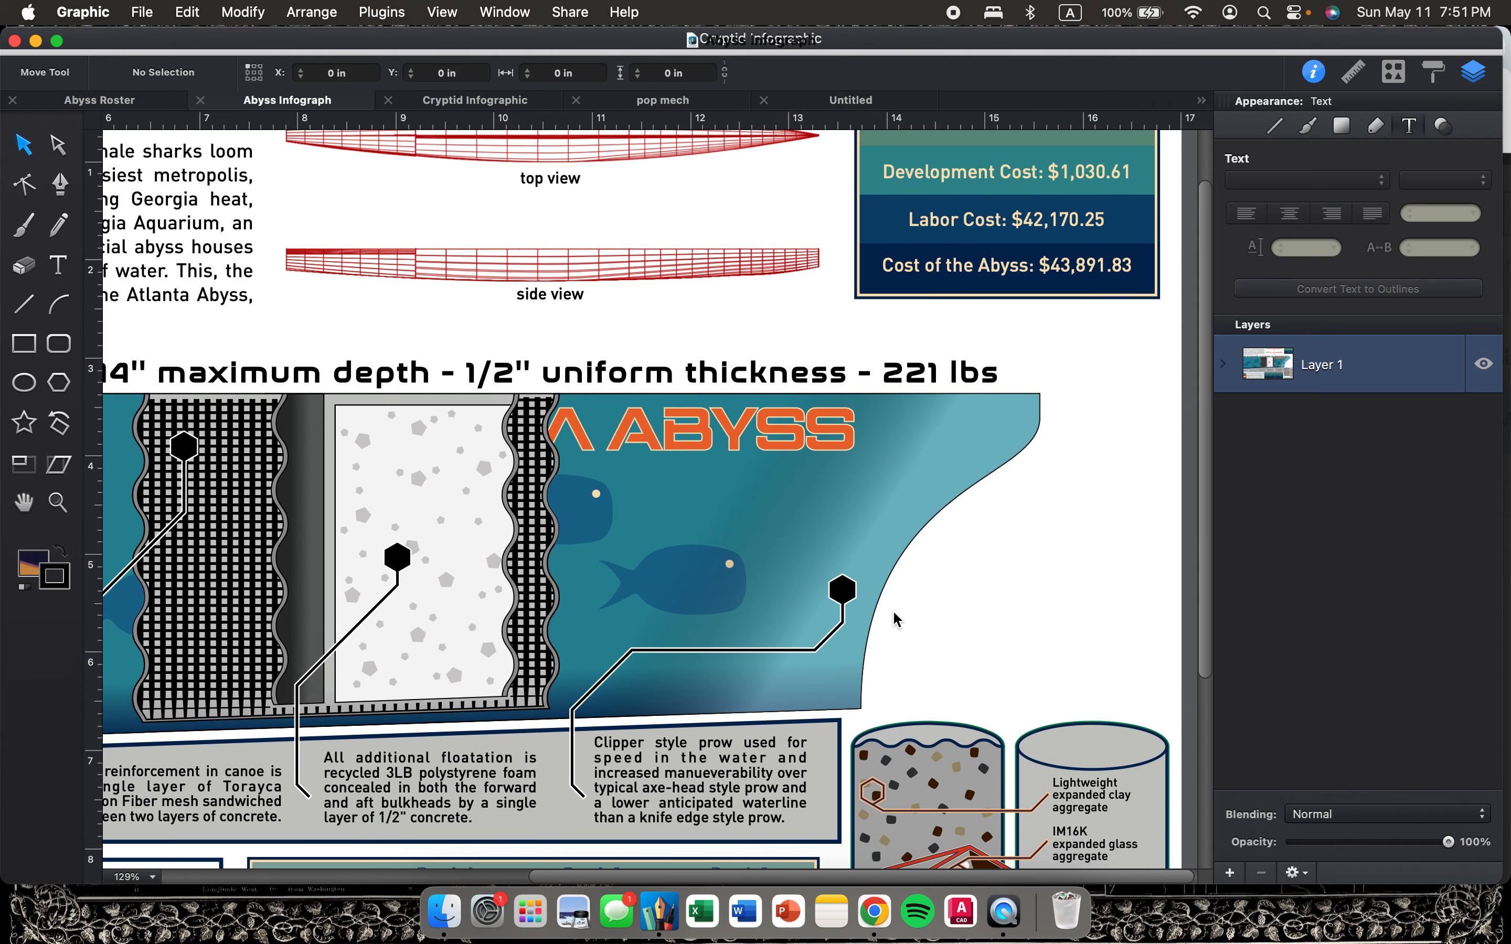
{"action": "scroll", "coordinate": [891, 658], "scroll_direction": "down", "scroll_amount": 3}
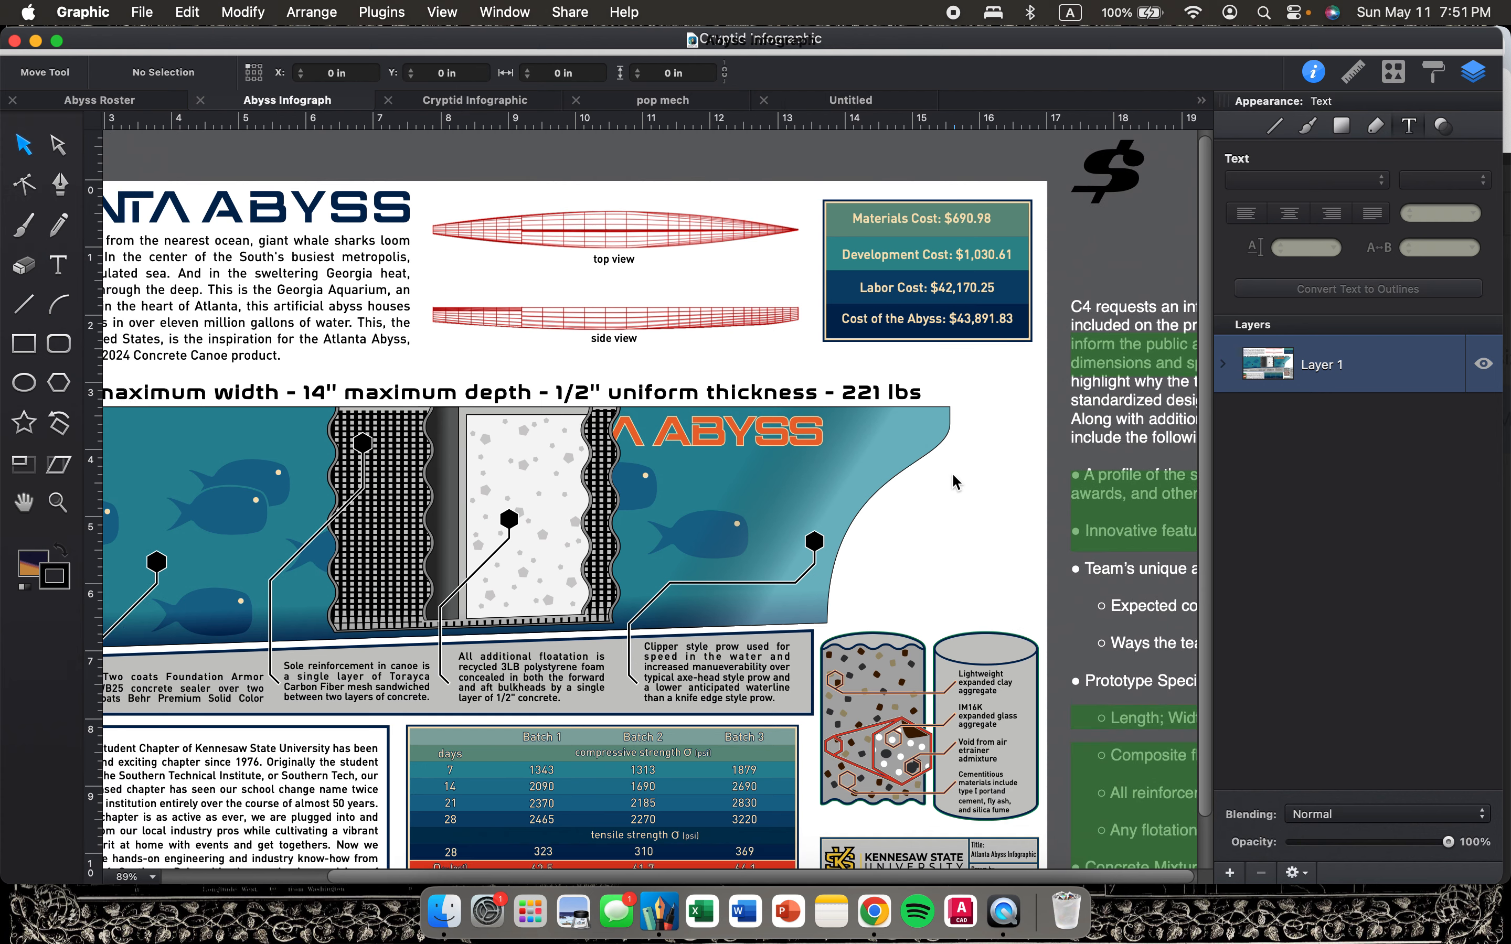
{"action": "scroll", "coordinate": [854, 489], "scroll_direction": "down", "scroll_amount": 2}
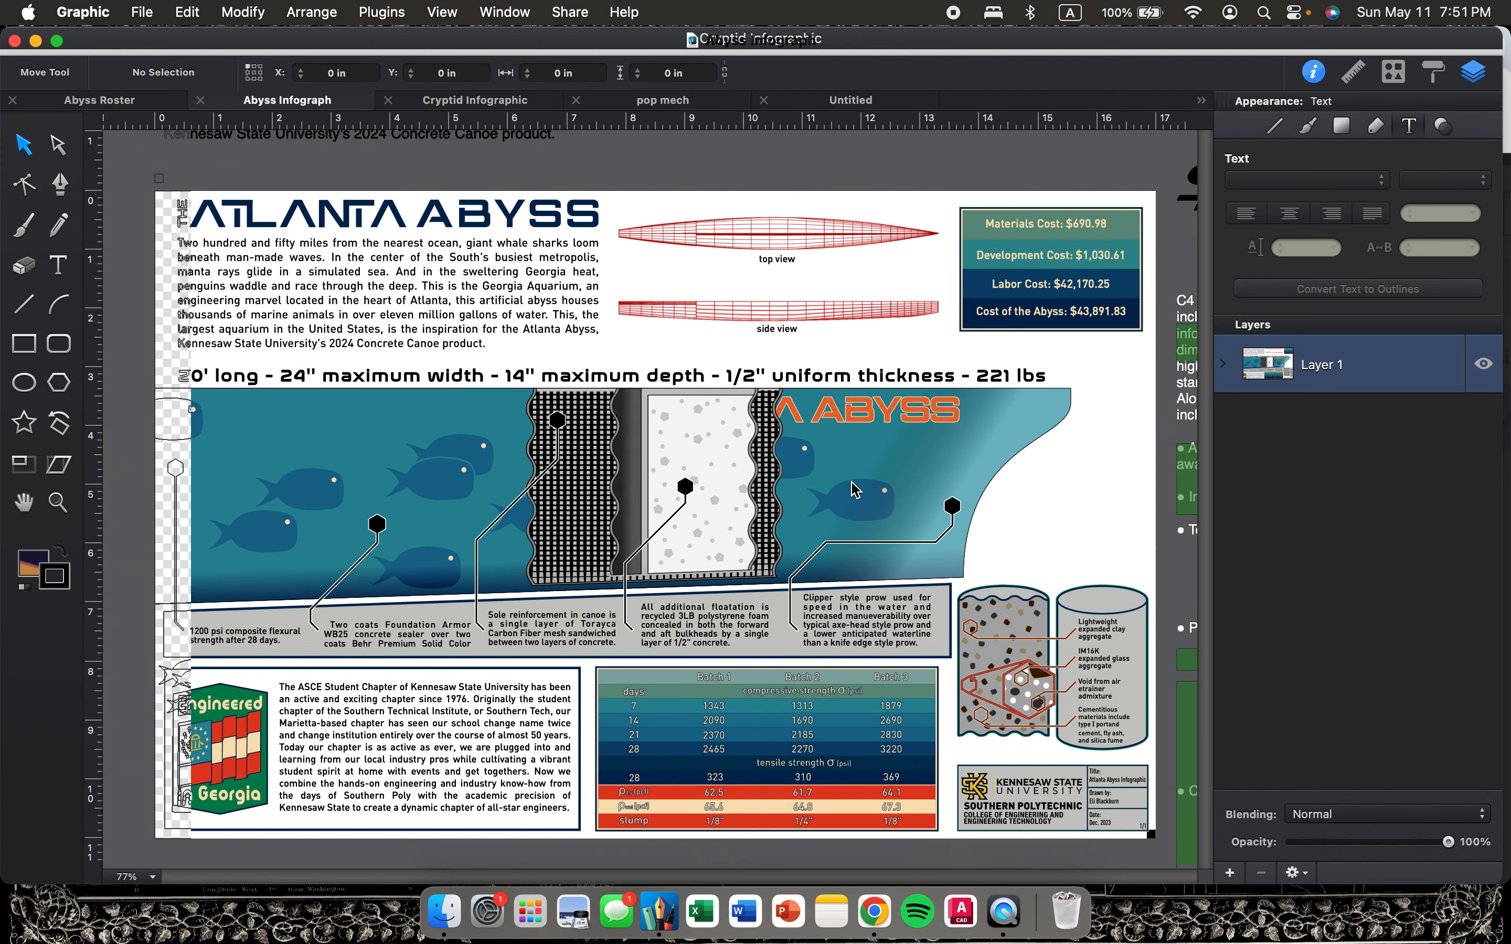
Return to the Cryptid Infographic document and examine the poster's overall layout around the canoe illustration.
{"action": "left_click", "coordinate": [473, 101]}
{"action": "scroll", "coordinate": [482, 359], "scroll_direction": "down", "scroll_amount": 4}
{"action": "scroll", "coordinate": [732, 400], "scroll_direction": "up", "scroll_amount": 3}
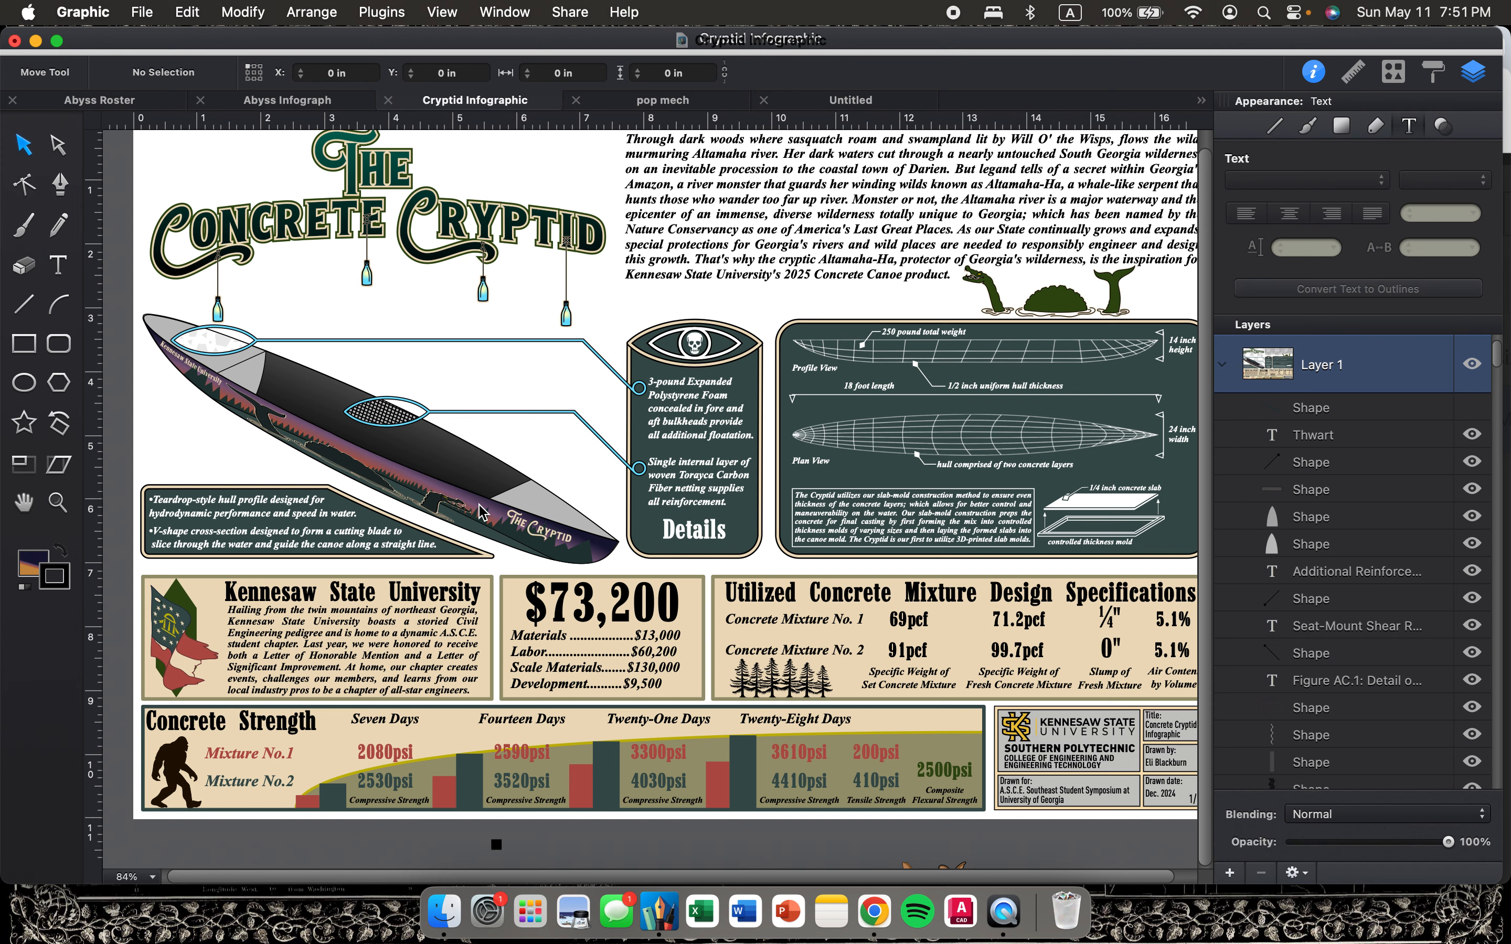
{"action": "scroll", "coordinate": [481, 512], "scroll_direction": "down", "scroll_amount": 3}
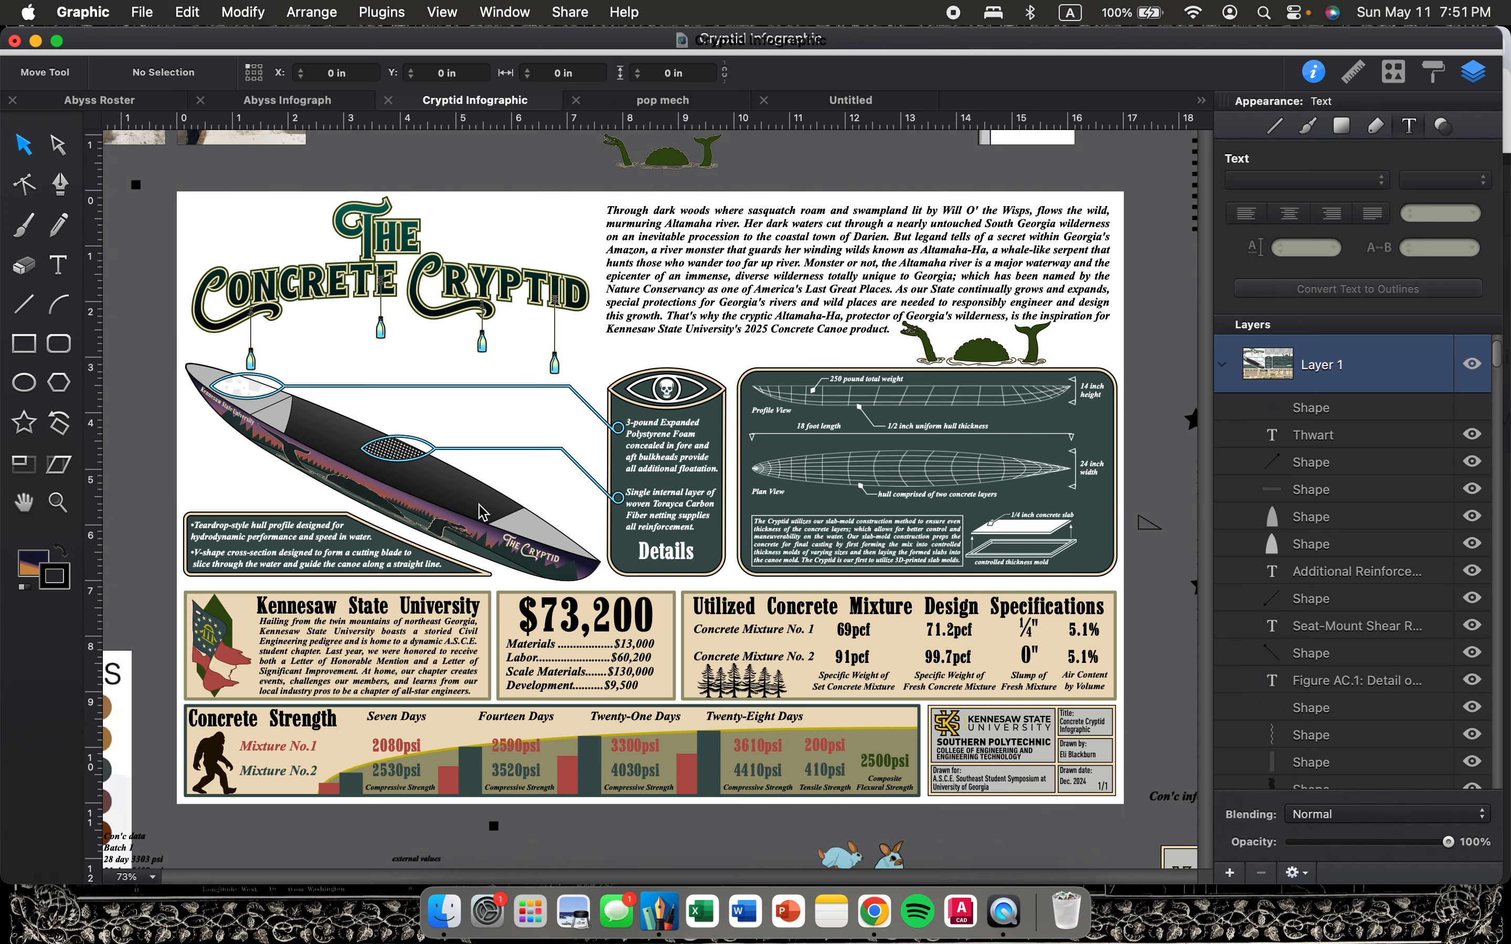
{"action": "scroll", "coordinate": [481, 512], "scroll_direction": "up", "scroll_amount": 2}
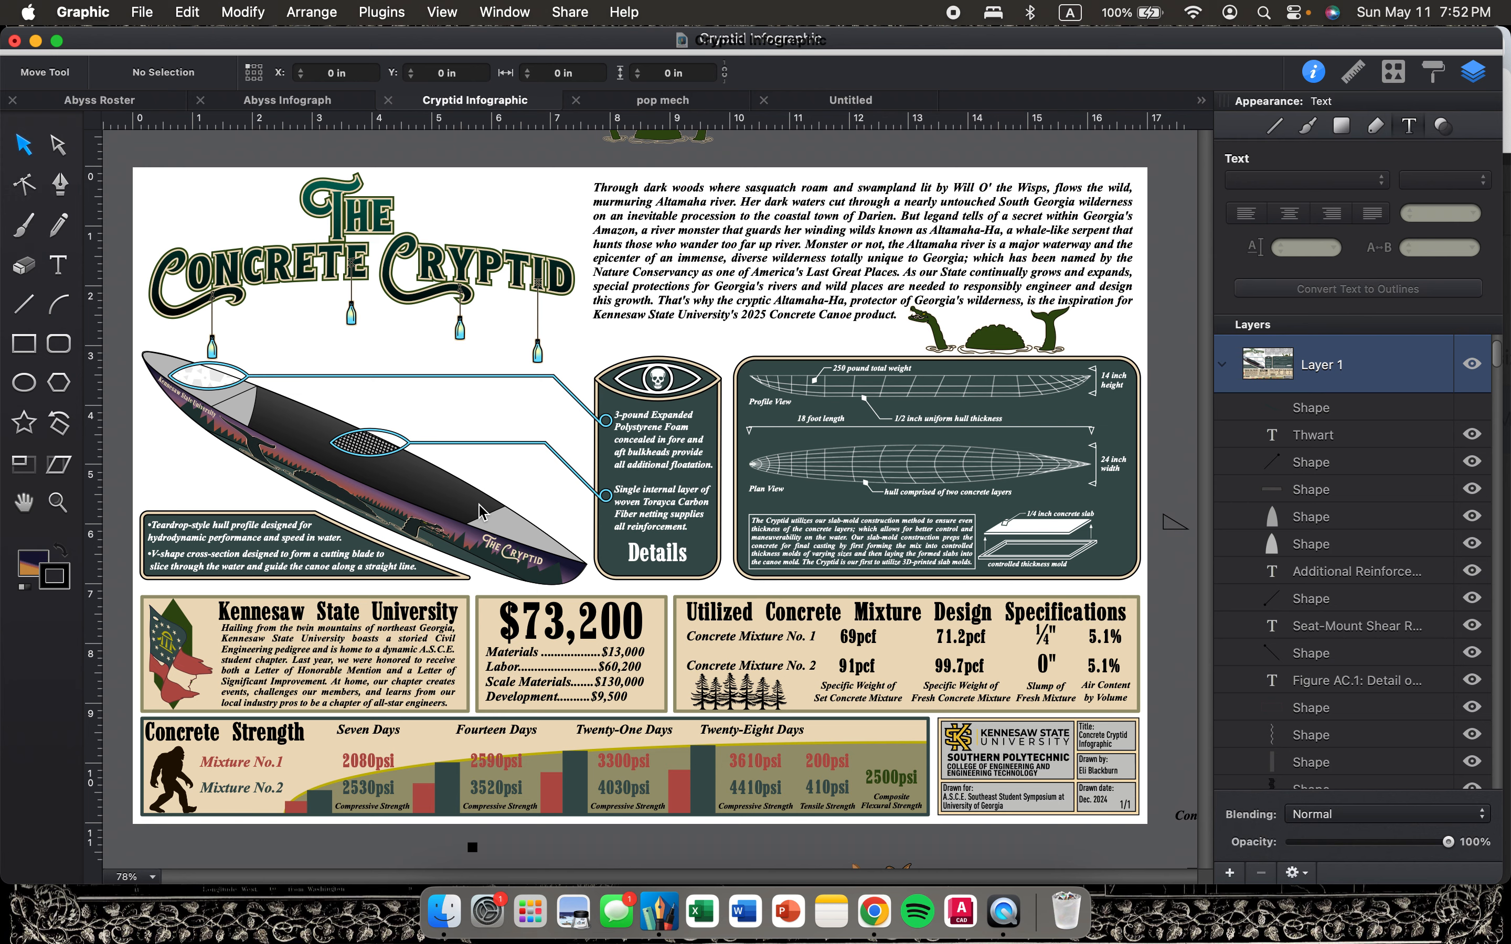
Examine the title block in the Cryptid poster's lower corner and how it fits into the complete poster.
{"action": "scroll", "coordinate": [789, 706], "scroll_direction": "up", "scroll_amount": 5}
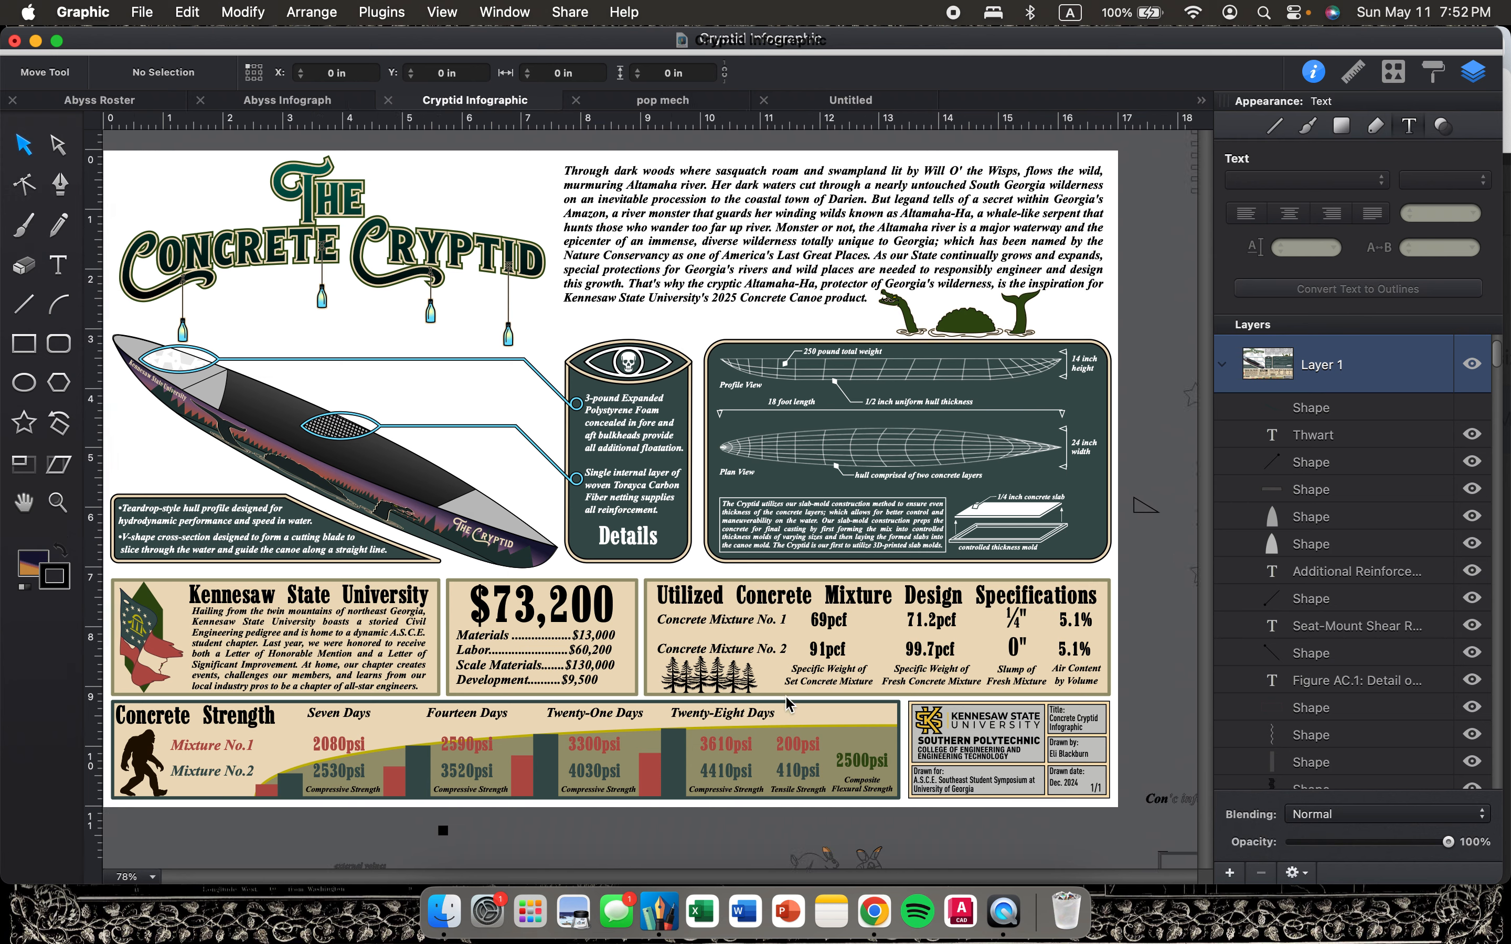
{"action": "scroll", "coordinate": [785, 695], "scroll_direction": "up", "scroll_amount": 5}
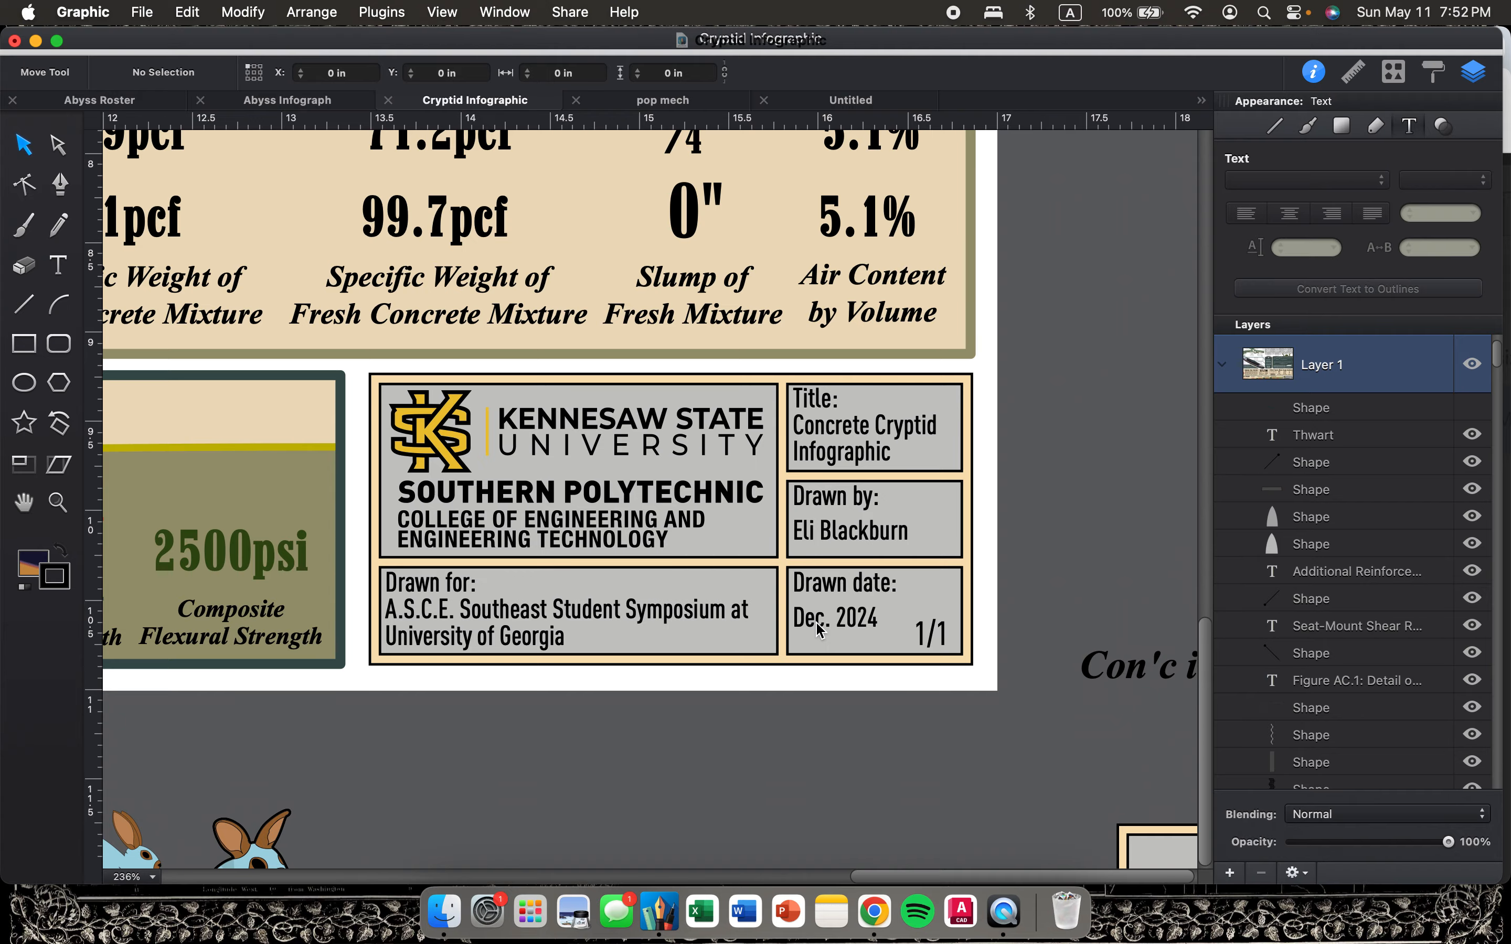
{"action": "scroll", "coordinate": [819, 630], "scroll_direction": "down", "scroll_amount": 10}
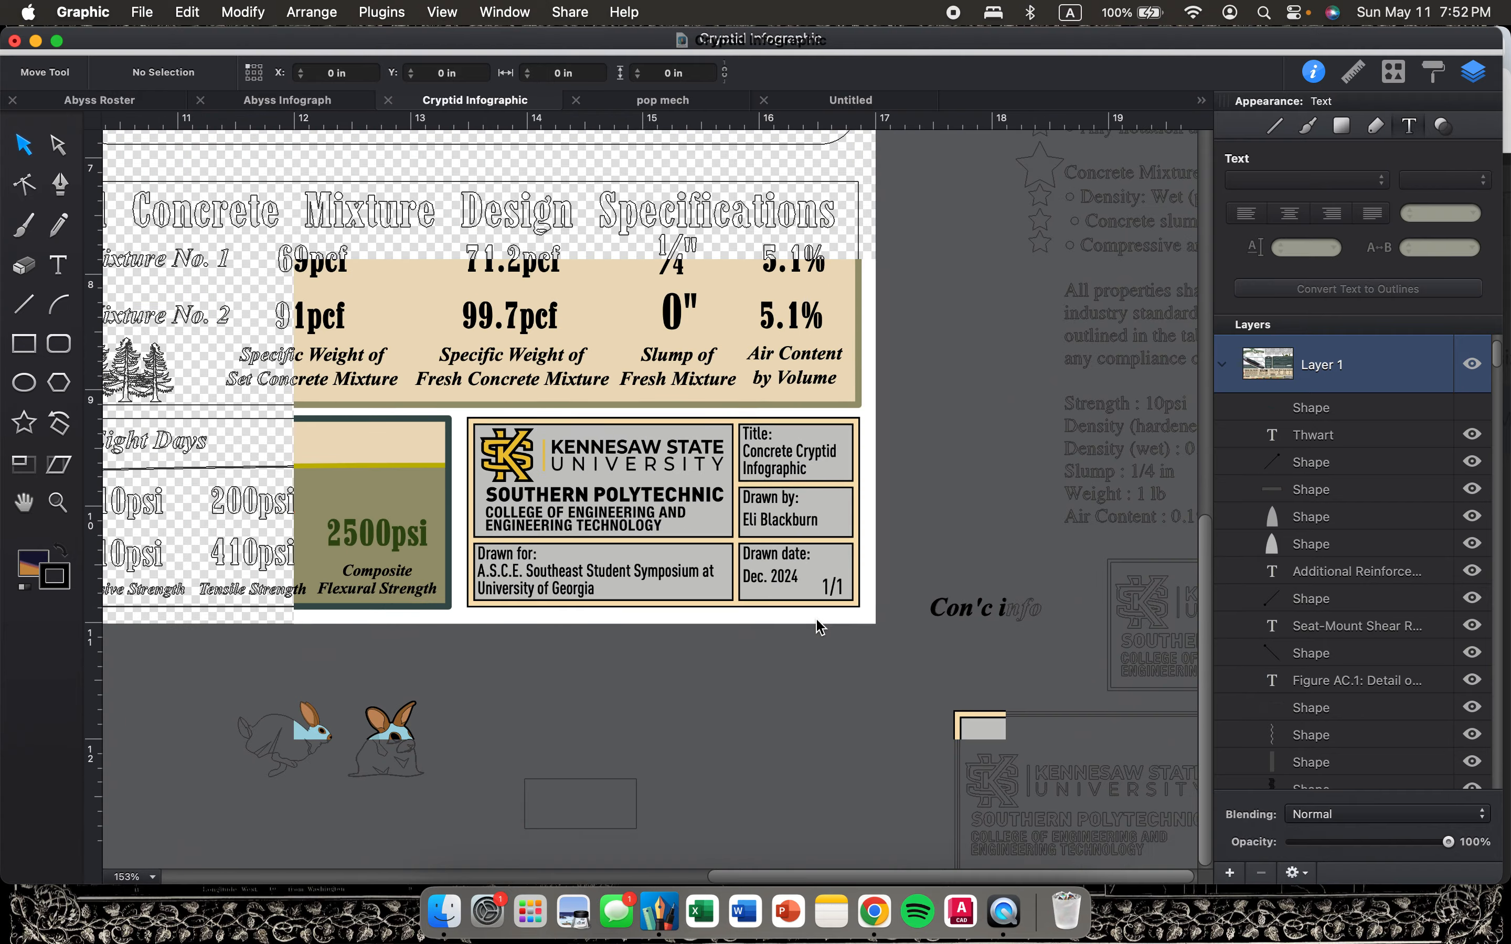
{"action": "scroll", "coordinate": [824, 631], "scroll_direction": "down", "scroll_amount": 5}
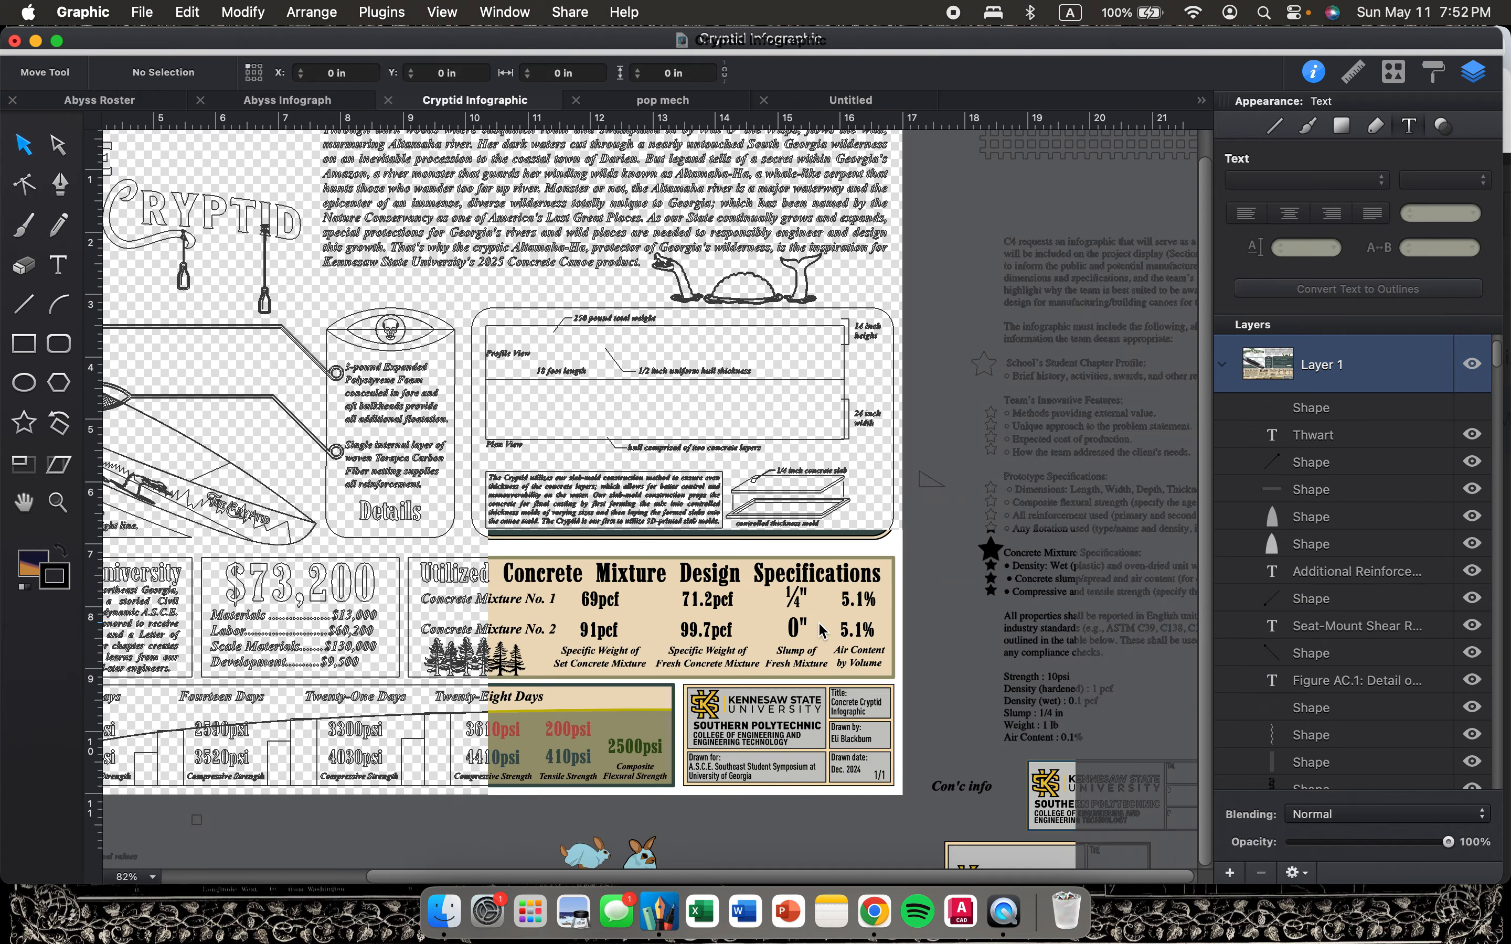
{"action": "scroll", "coordinate": [824, 630], "scroll_direction": "up", "scroll_amount": 3}
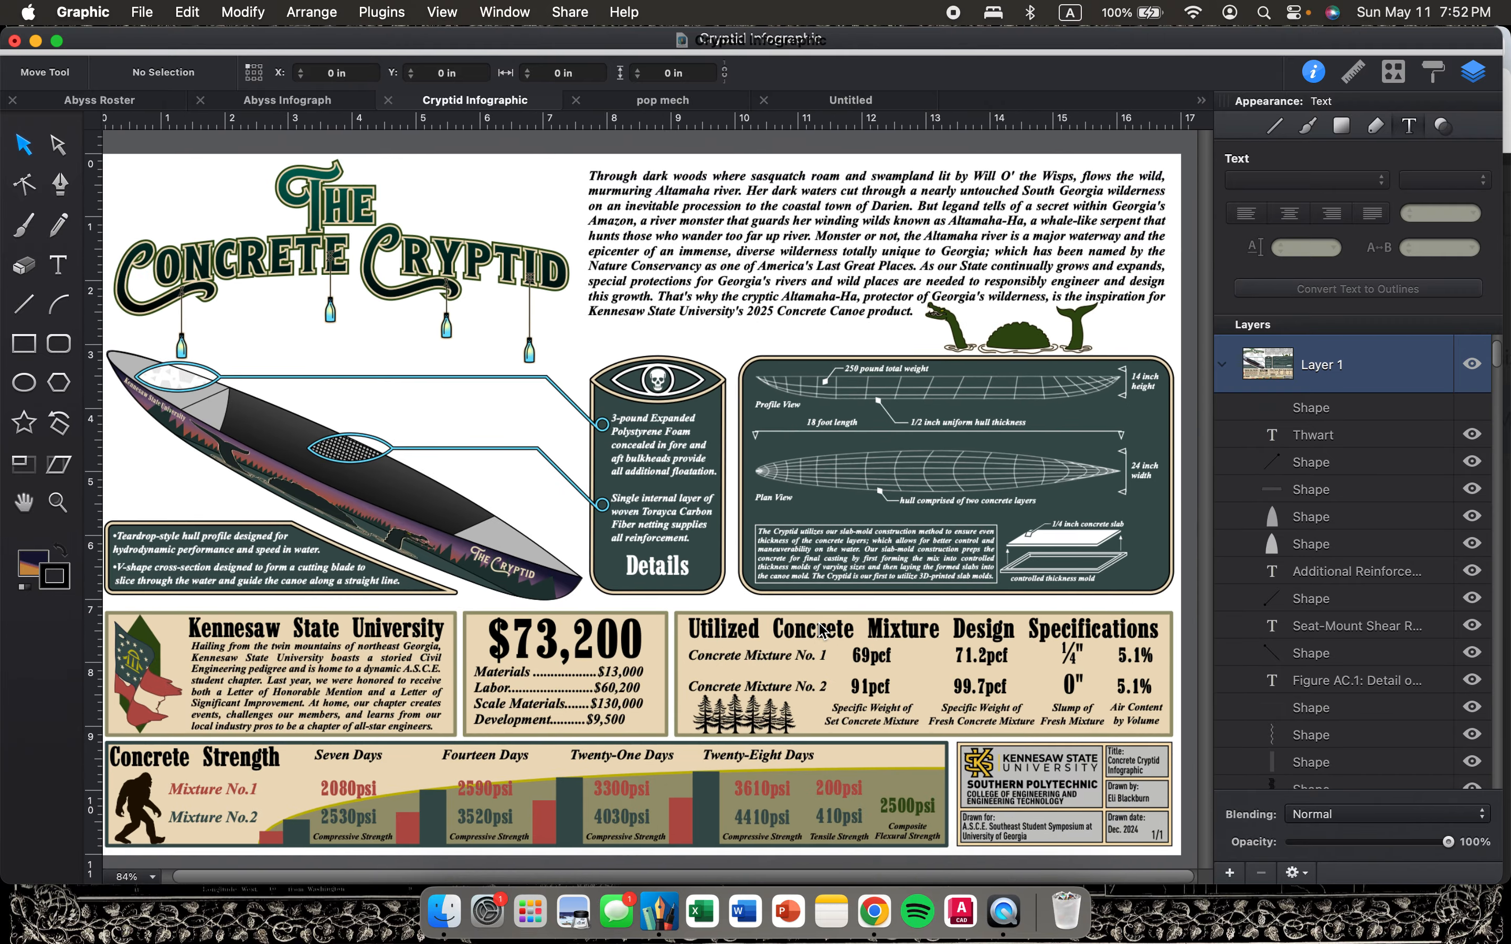
{"action": "scroll", "coordinate": [823, 630], "scroll_direction": "down", "scroll_amount": 1}
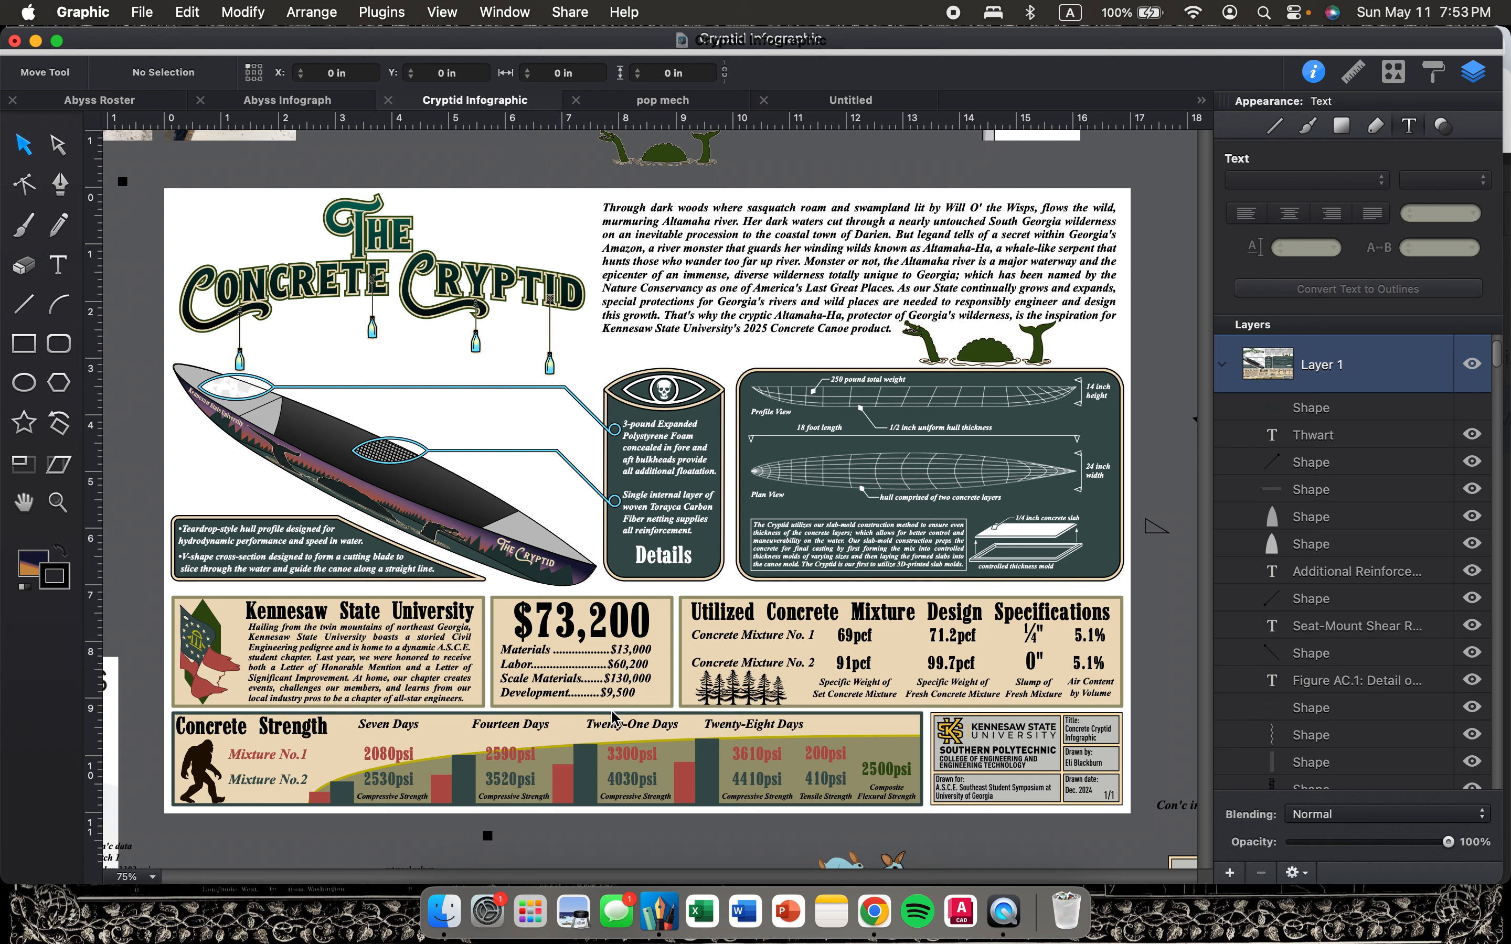
Examine the reference photo of the concrete canoe and the title, body and detail font samples beside the Cryptid poster.
{"action": "scroll", "coordinate": [437, 400], "scroll_direction": "left", "scroll_amount": 15}
{"action": "scroll", "coordinate": [437, 399], "scroll_direction": "up", "scroll_amount": 3}
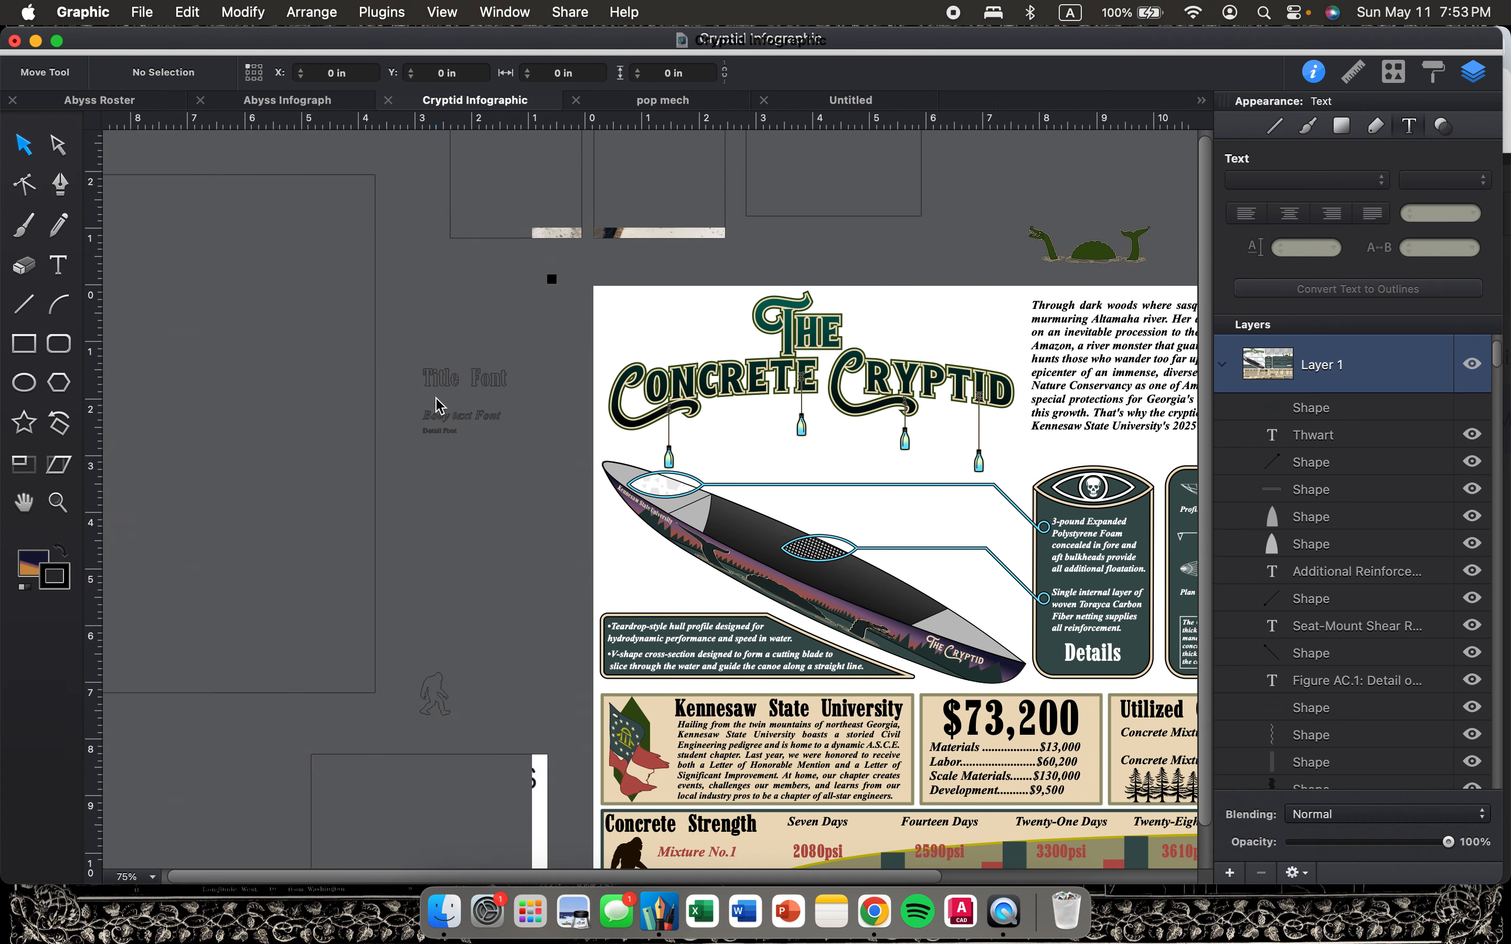
{"action": "key", "text": "super+equal"}
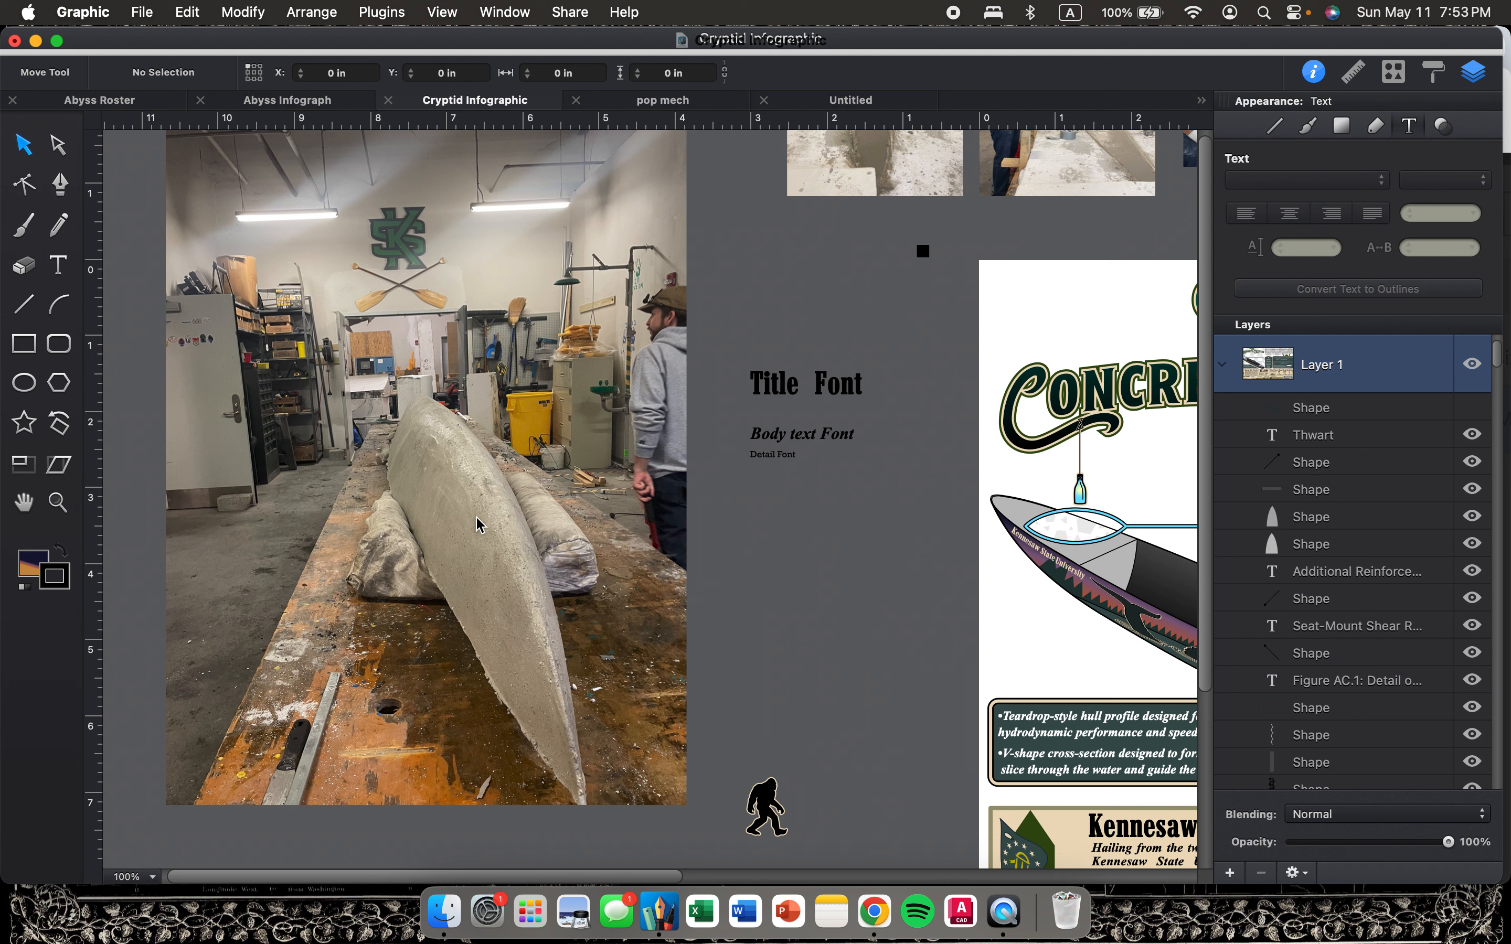
{"action": "scroll", "coordinate": [444, 485], "scroll_direction": "down", "scroll_amount": 4}
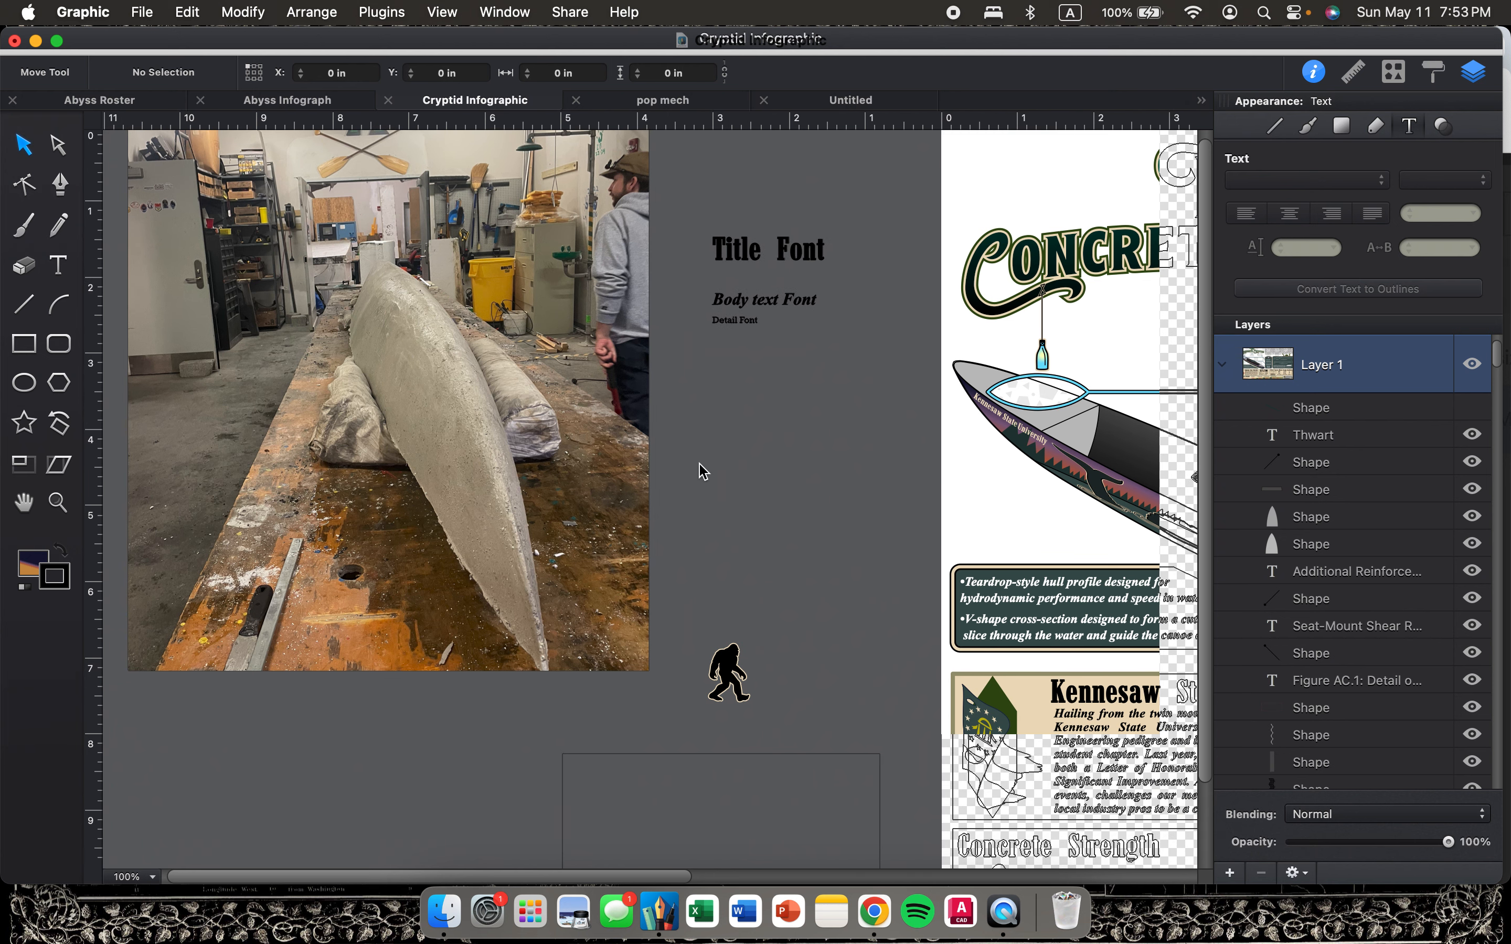
{"action": "scroll", "coordinate": [698, 469], "scroll_direction": "right", "scroll_amount": 6}
{"action": "scroll", "coordinate": [818, 469], "scroll_direction": "up", "scroll_amount": 2}
{"action": "scroll", "coordinate": [818, 469], "scroll_direction": "left", "scroll_amount": 3}
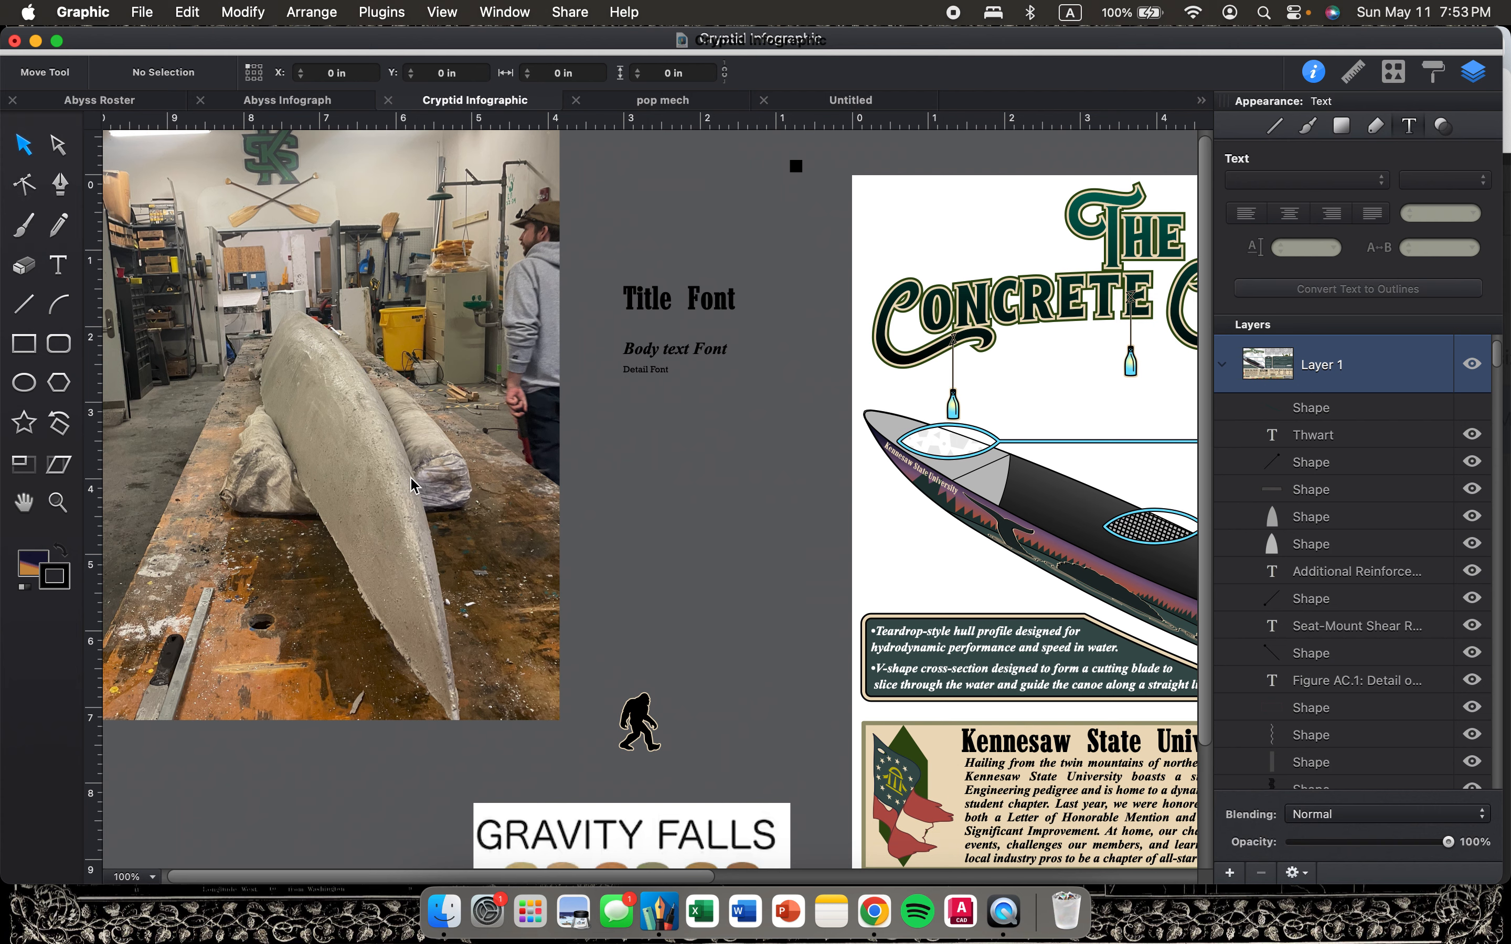
Examine the three canoe construction photos placed above the Cryptid poster.
{"action": "scroll", "coordinate": [788, 611], "scroll_direction": "right", "scroll_amount": 10}
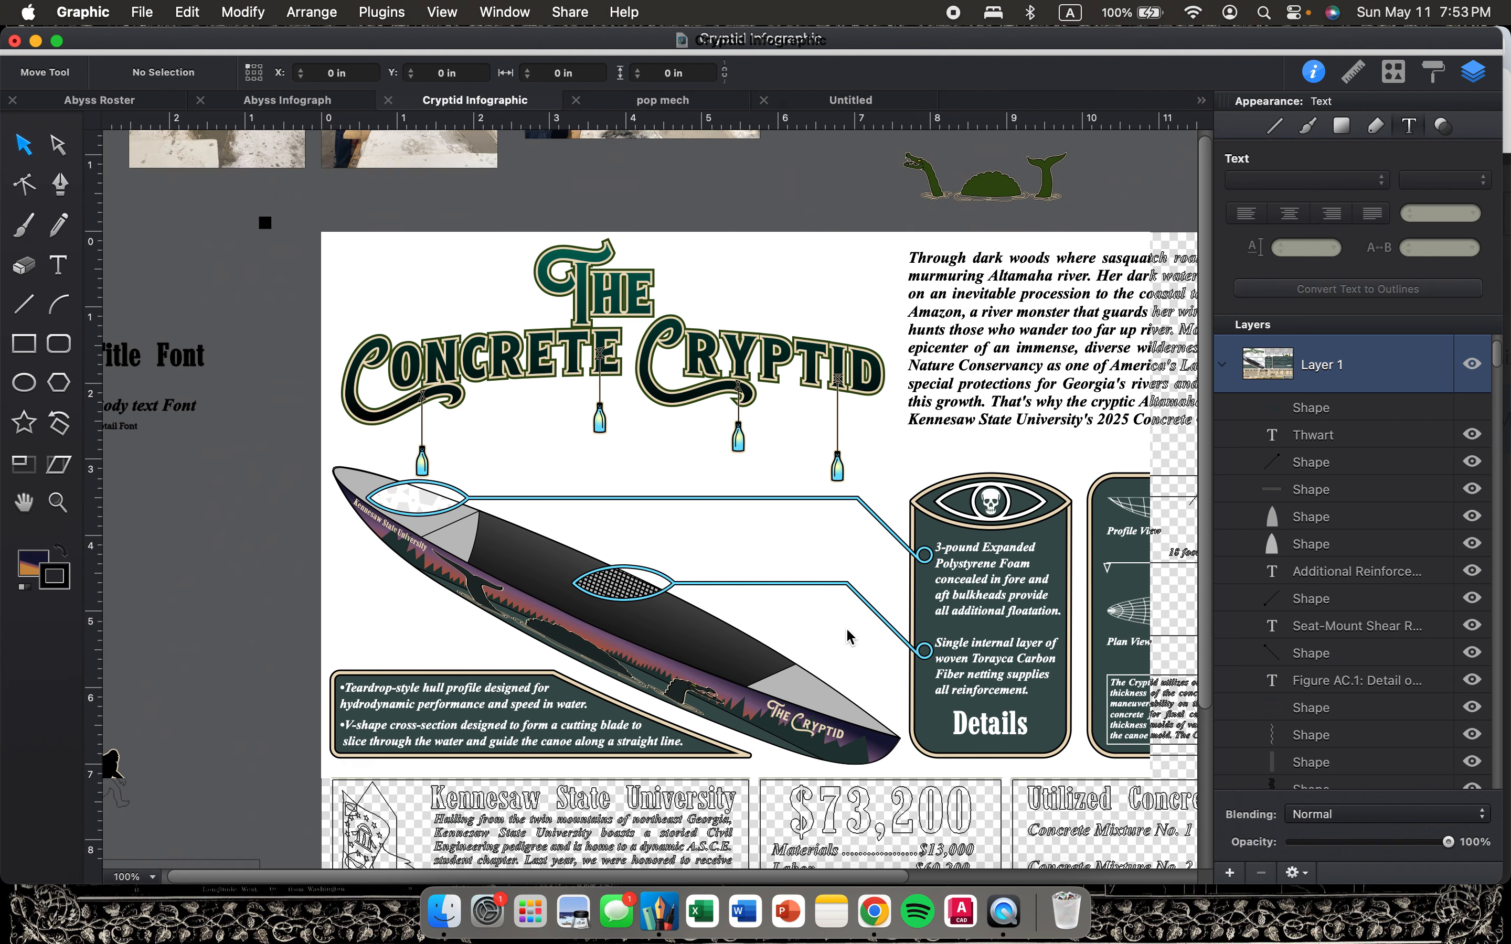
{"action": "scroll", "coordinate": [847, 628], "scroll_direction": "left", "scroll_amount": 5}
{"action": "scroll", "coordinate": [846, 627], "scroll_direction": "up", "scroll_amount": 6}
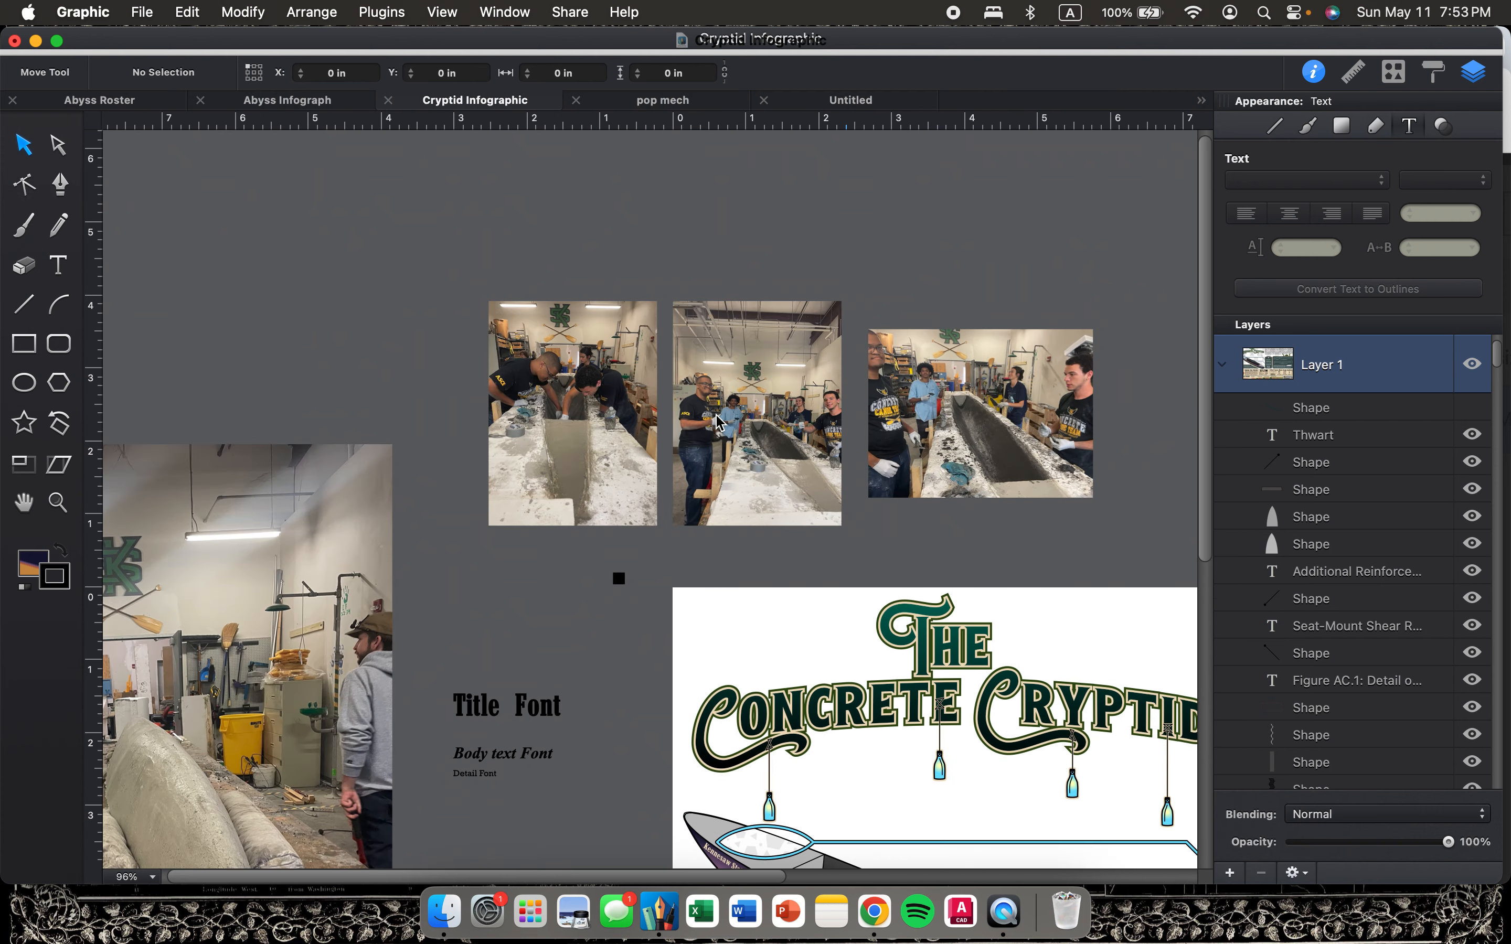
{"action": "scroll", "coordinate": [648, 400], "scroll_direction": "up", "scroll_amount": 5}
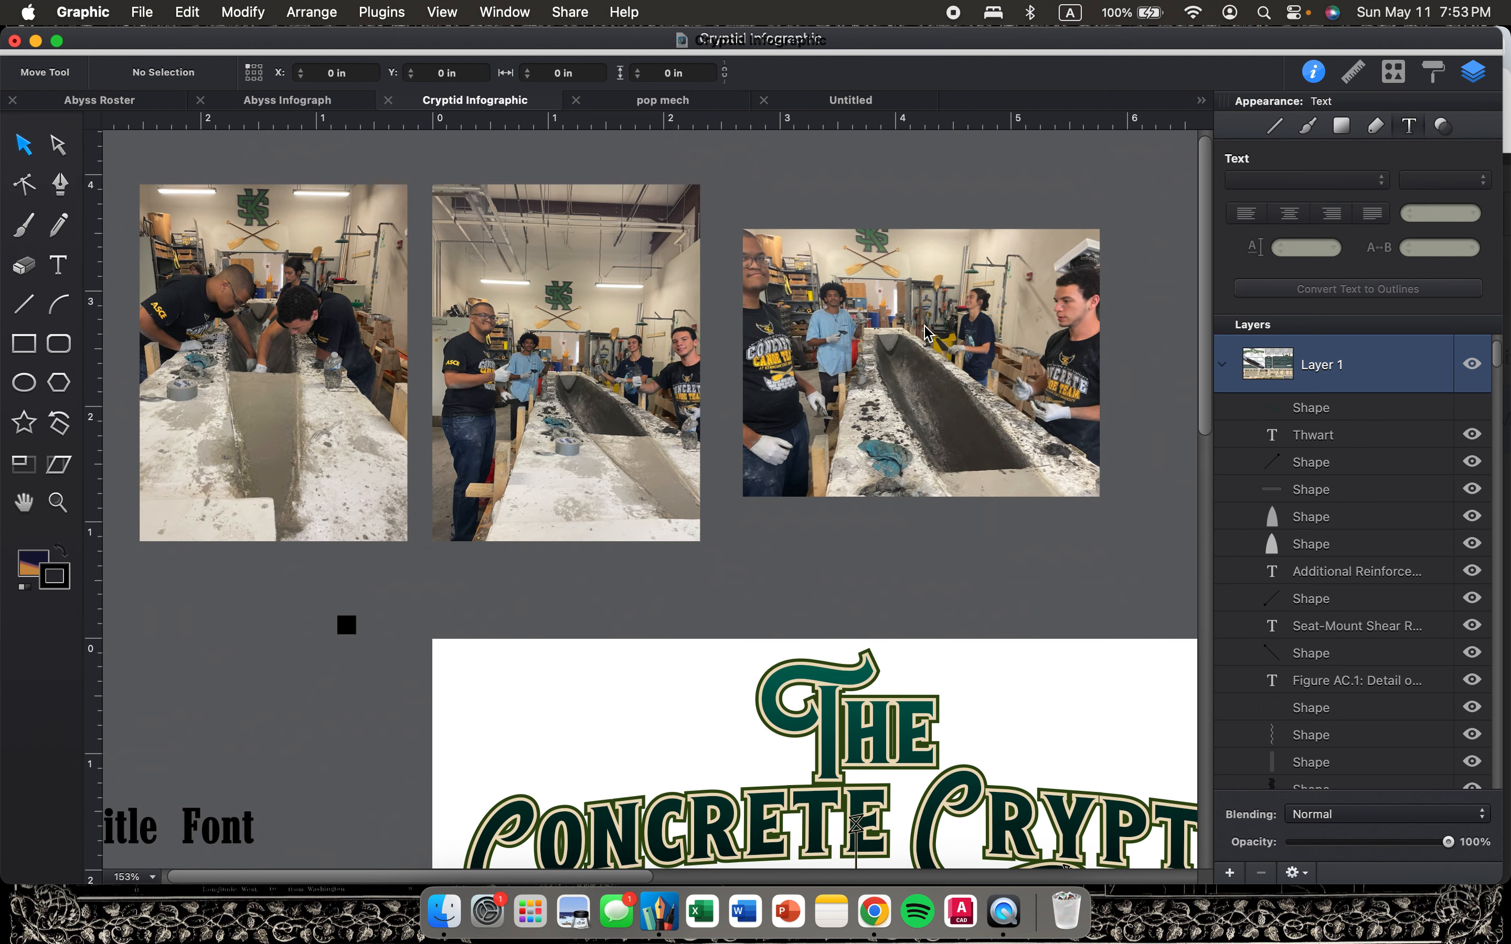
{"action": "scroll", "coordinate": [831, 505], "scroll_direction": "down", "scroll_amount": 5}
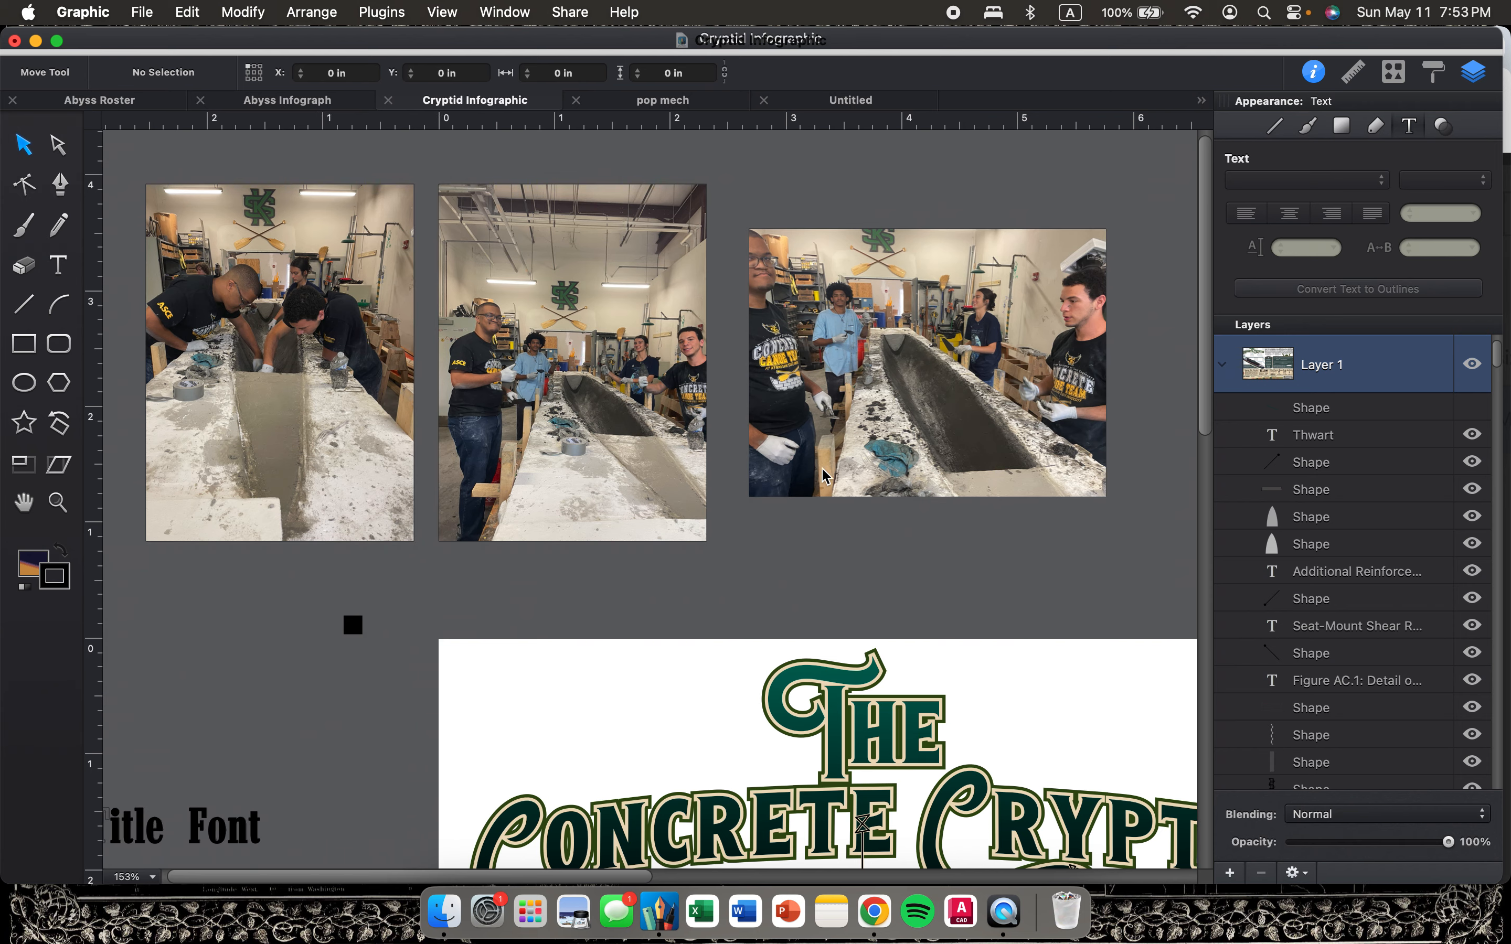
Examine the finished canoe illustration's hull artwork, foam and netting cutaways and The Cryptid lettering up close.
{"action": "scroll", "coordinate": [824, 476], "scroll_direction": "down", "scroll_amount": 4}
{"action": "scroll", "coordinate": [824, 476], "scroll_direction": "up", "scroll_amount": 2}
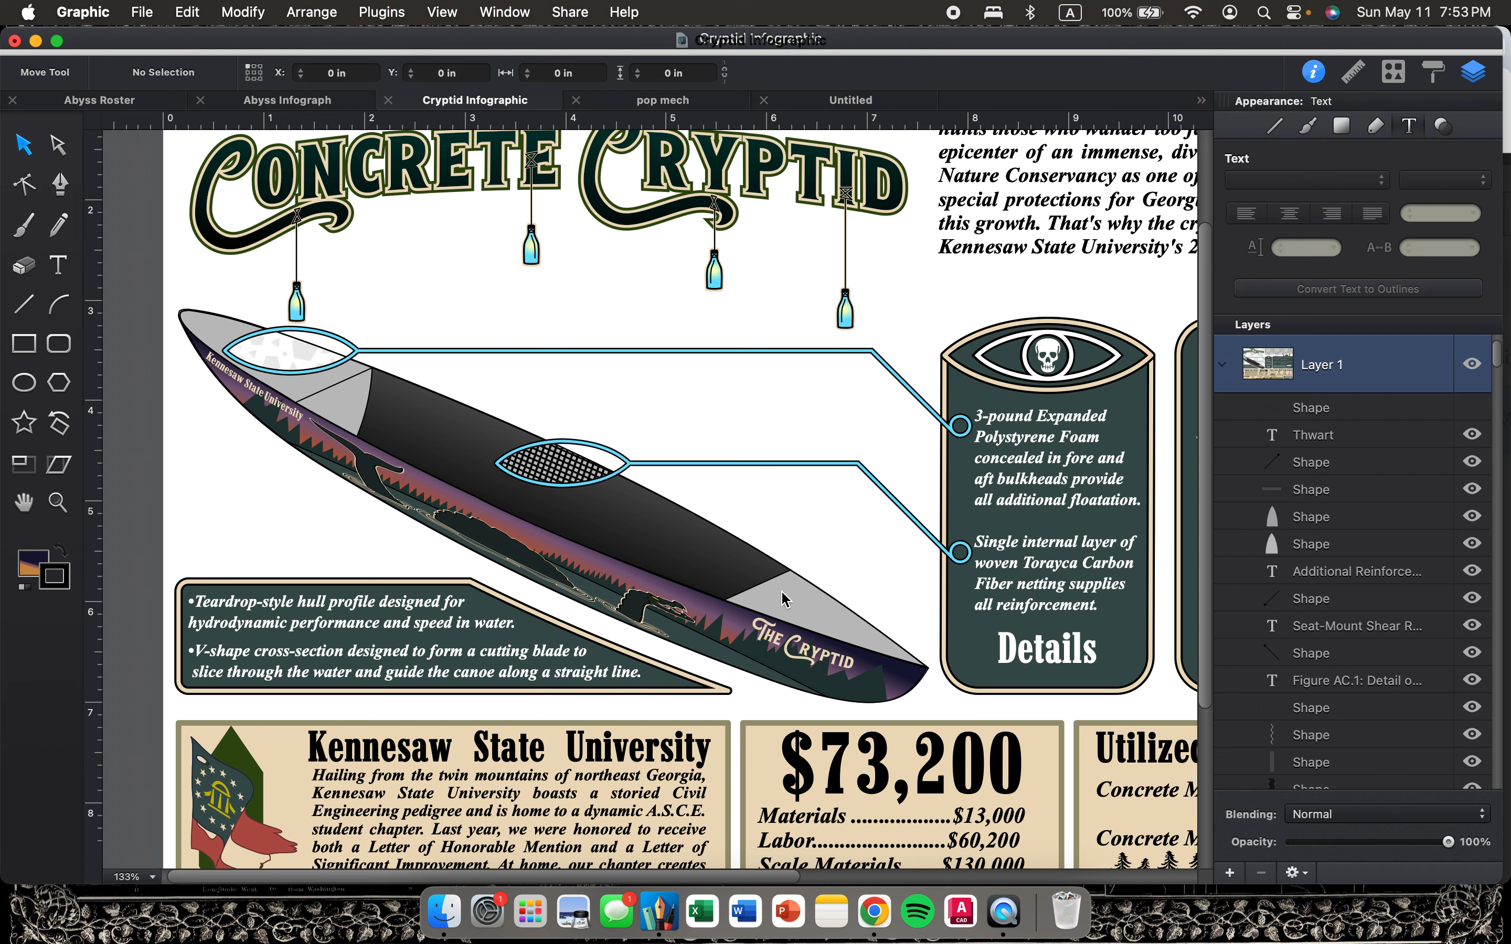
{"action": "scroll", "coordinate": [666, 483], "scroll_direction": "down", "scroll_amount": 3}
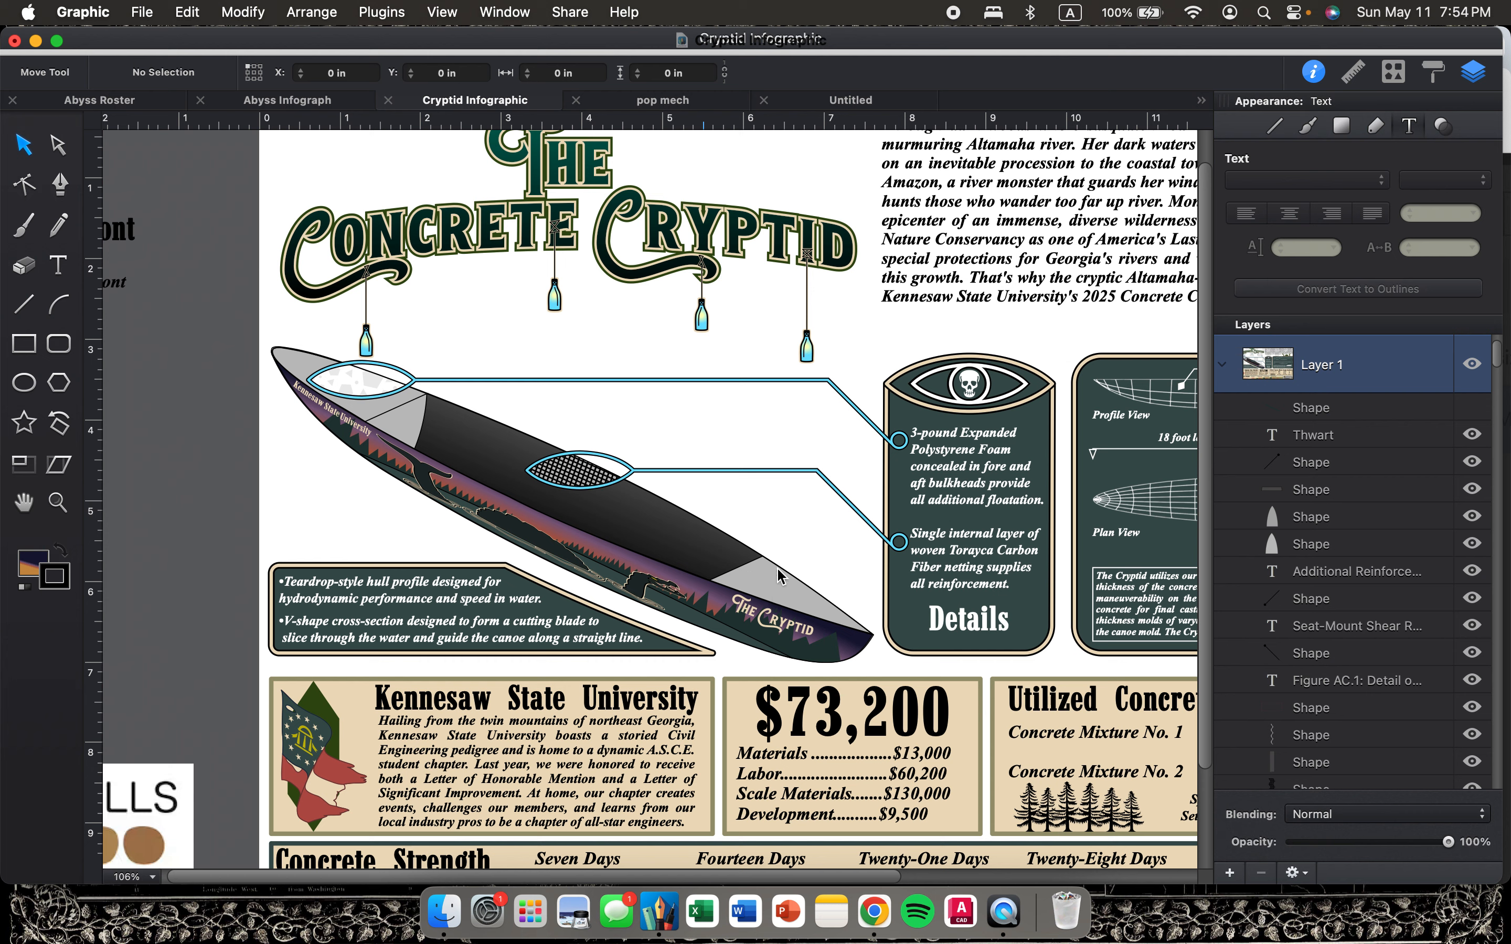
{"action": "scroll", "coordinate": [591, 537], "scroll_direction": "up", "scroll_amount": 5}
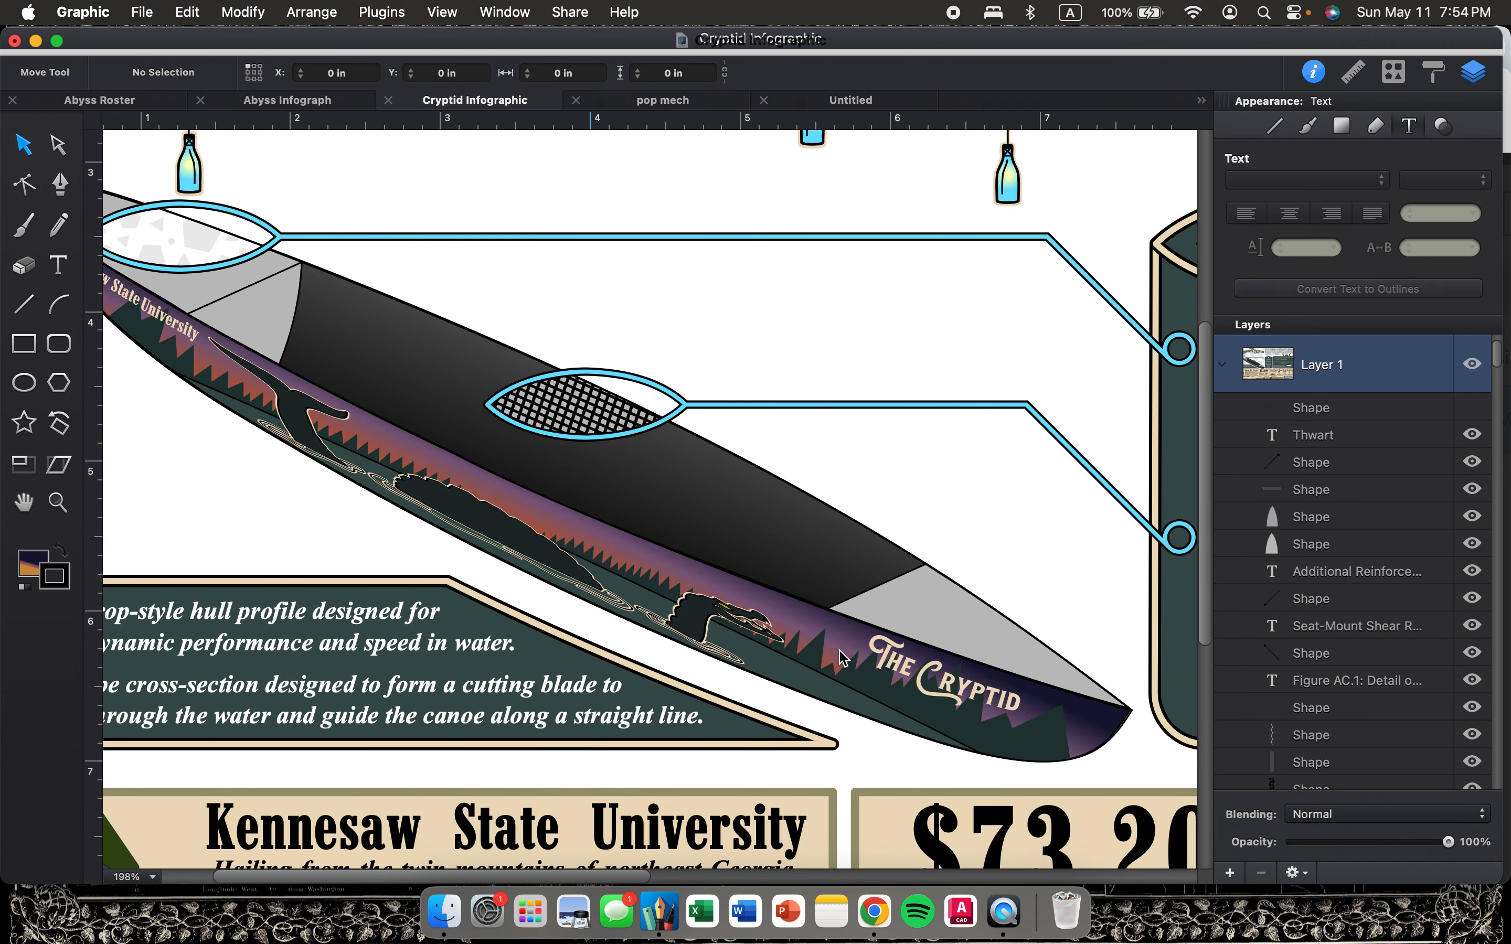
Examine the canoe illustration's hull artwork from the Kennesaw State University lettering at one end to The Cryptid lettering at the other.
{"action": "scroll", "coordinate": [699, 618], "scroll_direction": "left", "scroll_amount": 5}
{"action": "scroll", "coordinate": [699, 619], "scroll_direction": "up", "scroll_amount": 3}
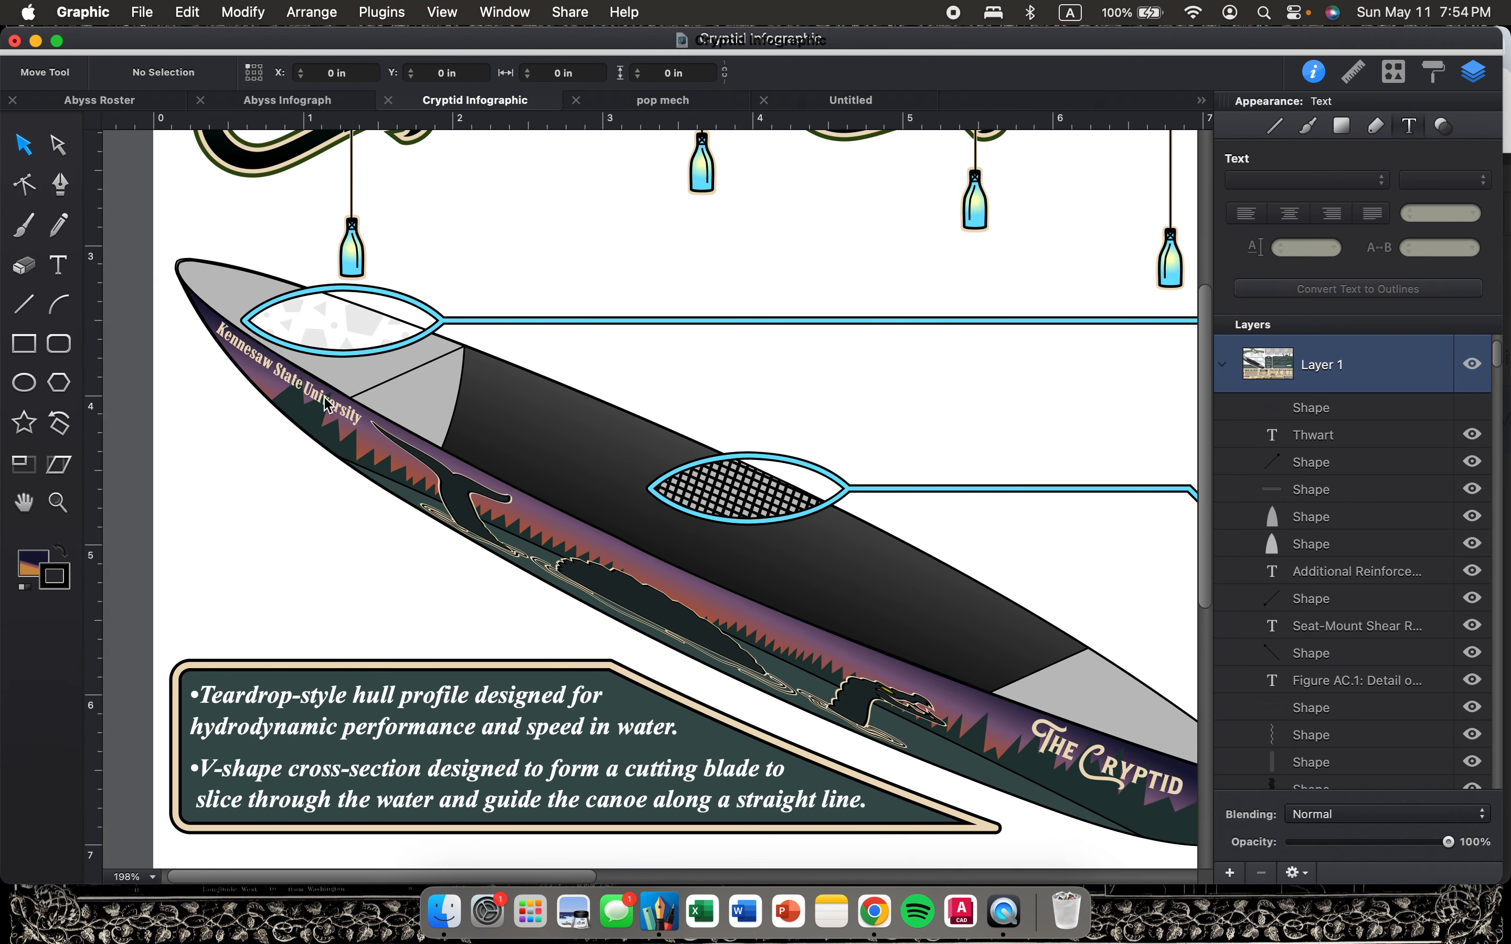
{"action": "scroll", "coordinate": [706, 656], "scroll_direction": "right", "scroll_amount": 3}
{"action": "scroll", "coordinate": [705, 656], "scroll_direction": "down", "scroll_amount": 2}
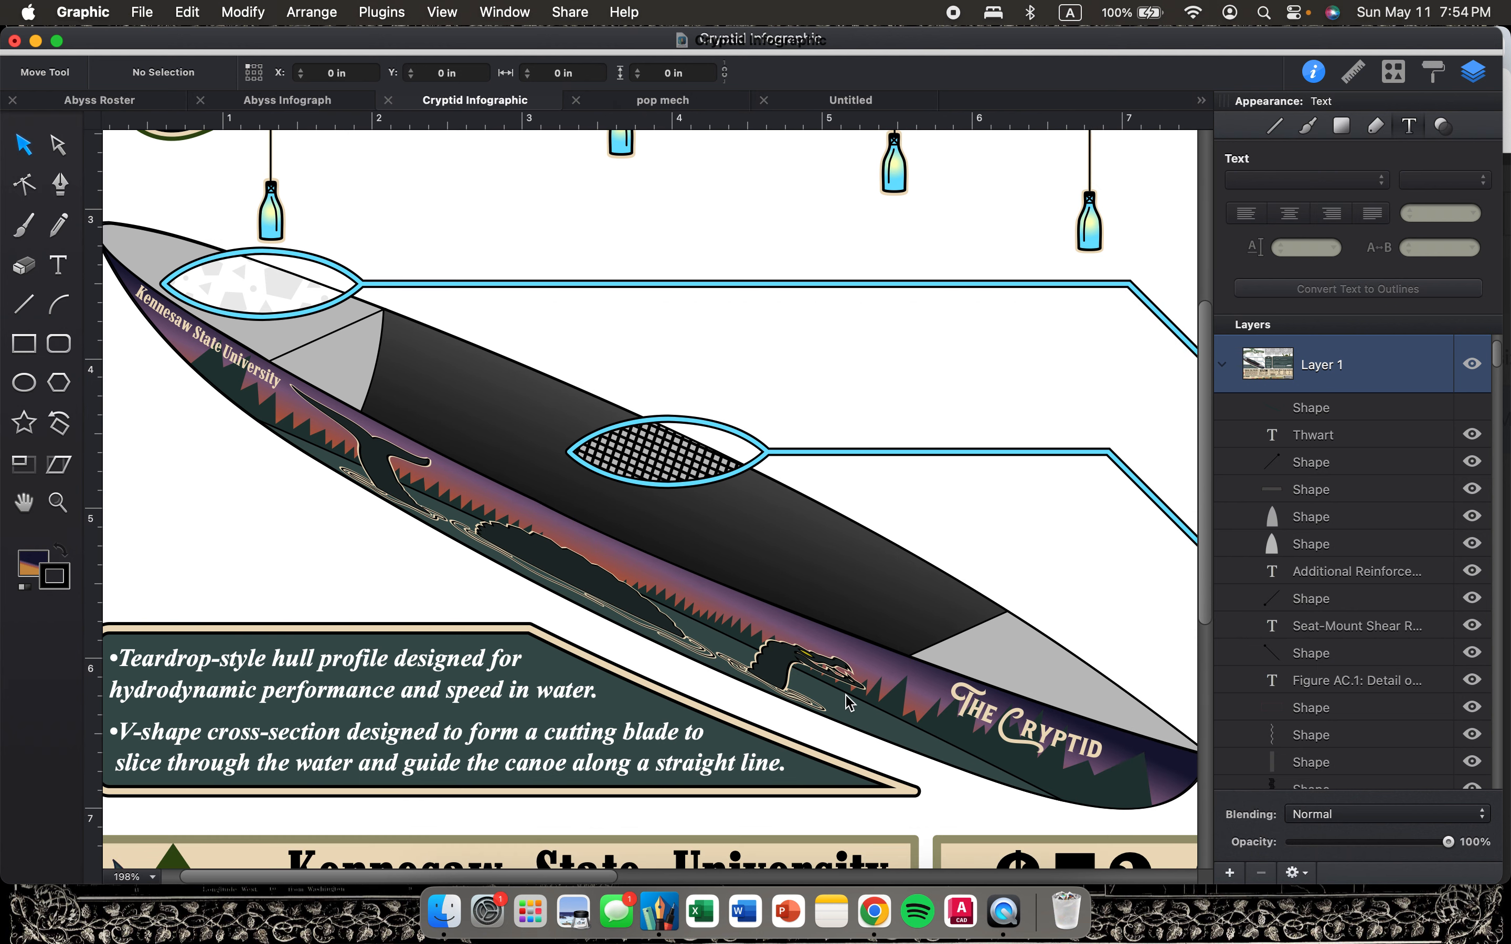
{"action": "scroll", "coordinate": [864, 687], "scroll_direction": "down", "scroll_amount": 5}
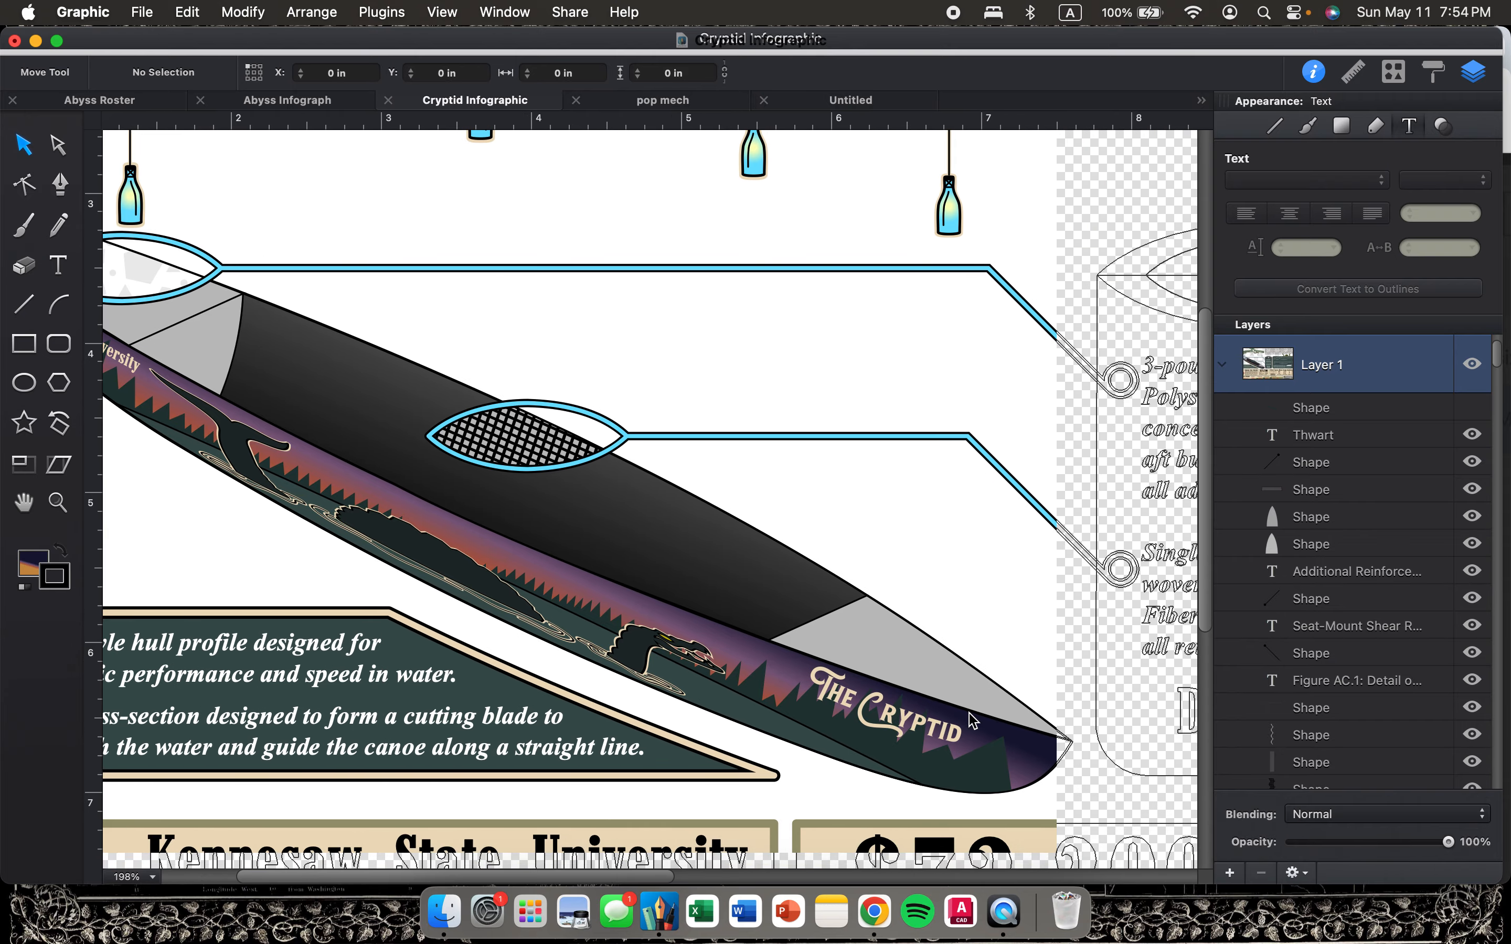
{"action": "scroll", "coordinate": [667, 593], "scroll_direction": "up", "scroll_amount": 3}
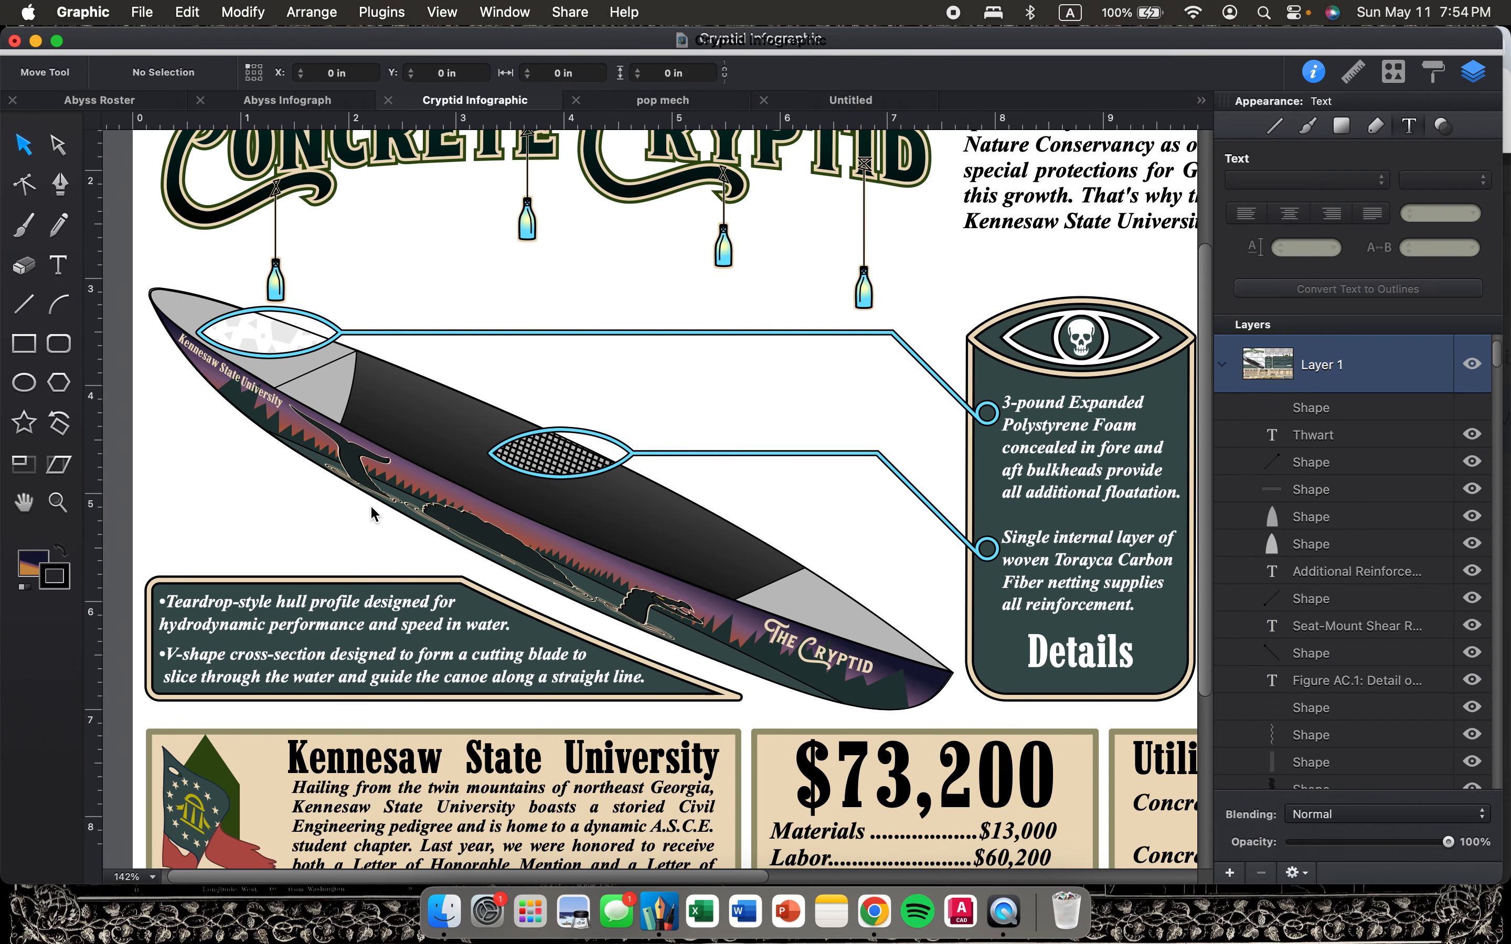
Review how the canoe illustration, callouts and surrounding text boxes are arranged across the complete Cryptid poster.
{"action": "scroll", "coordinate": [696, 589], "scroll_direction": "down", "scroll_amount": 3}
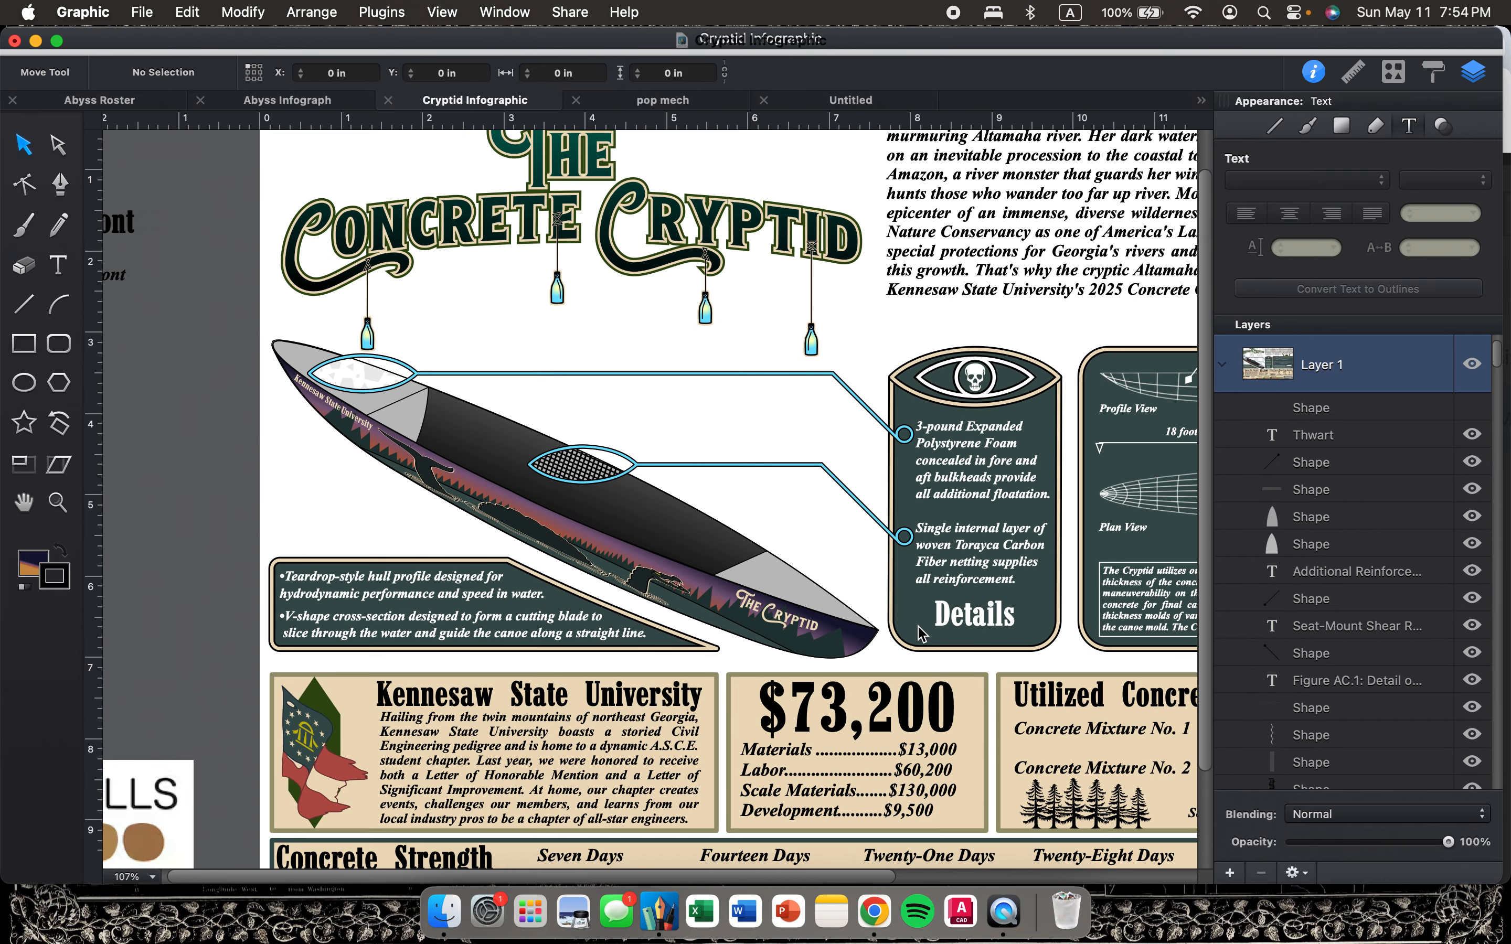
{"action": "scroll", "coordinate": [887, 621], "scroll_direction": "right", "scroll_amount": 4}
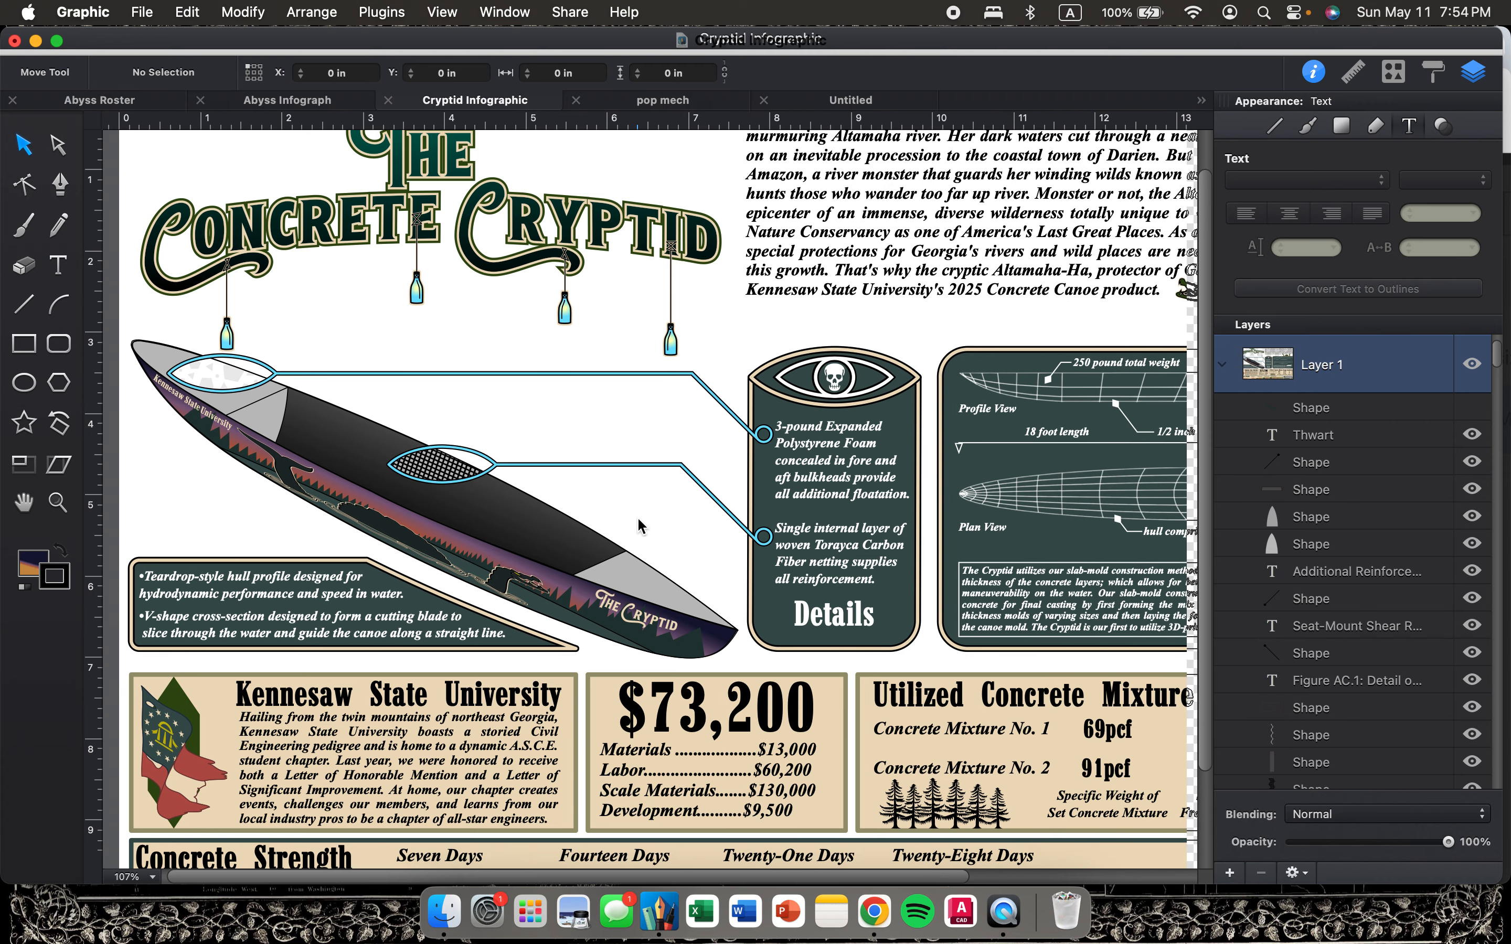
{"action": "scroll", "coordinate": [638, 515], "scroll_direction": "down", "scroll_amount": 3}
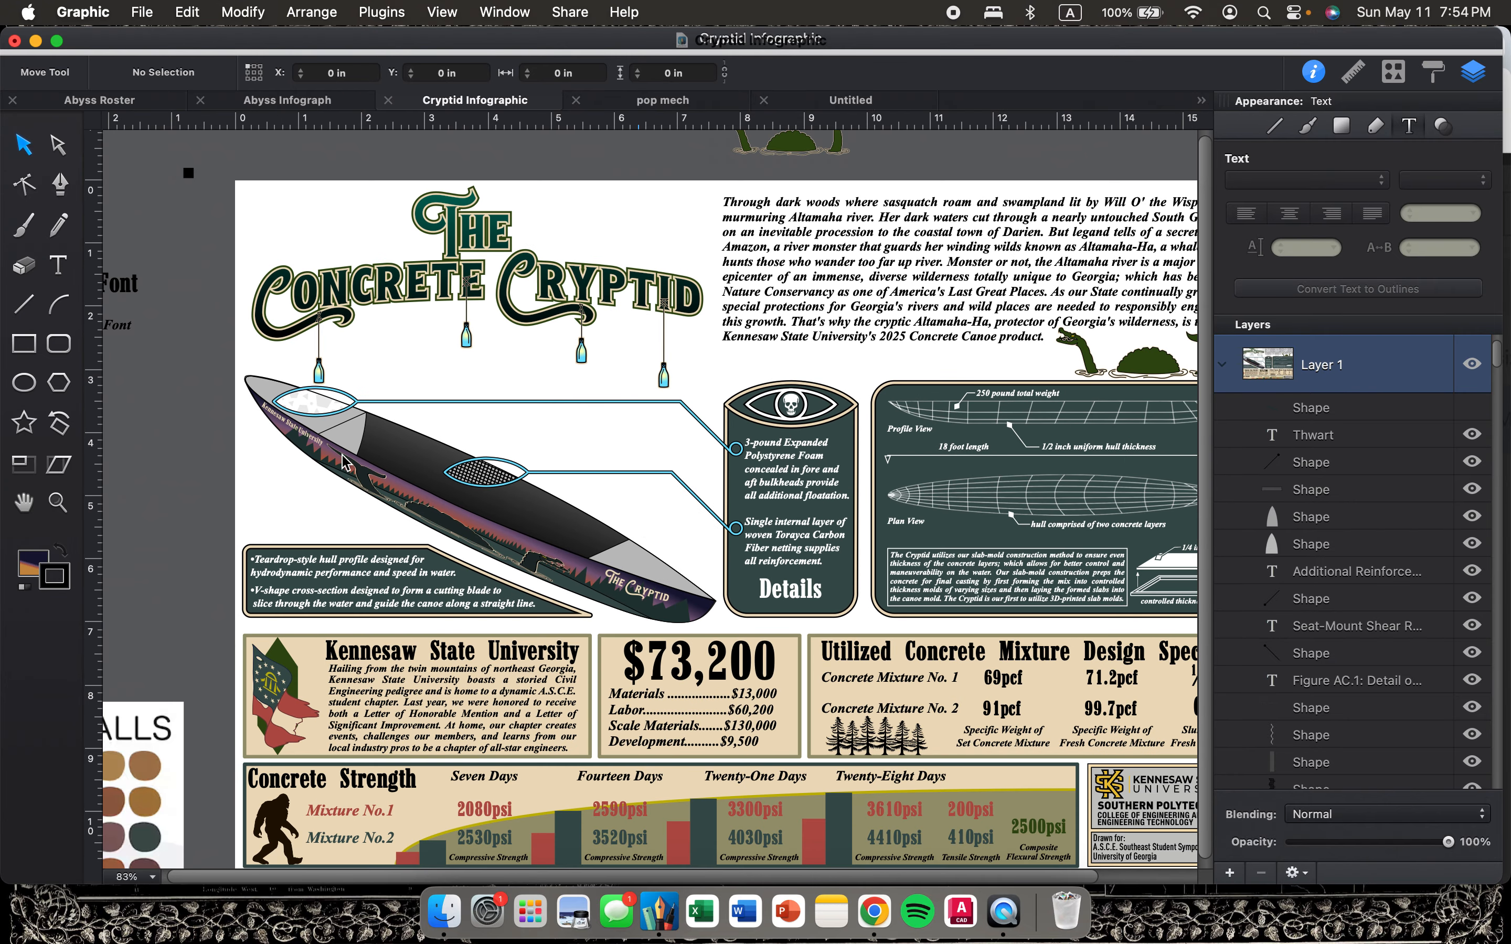
{"action": "scroll", "coordinate": [531, 560], "scroll_direction": "down", "scroll_amount": 2}
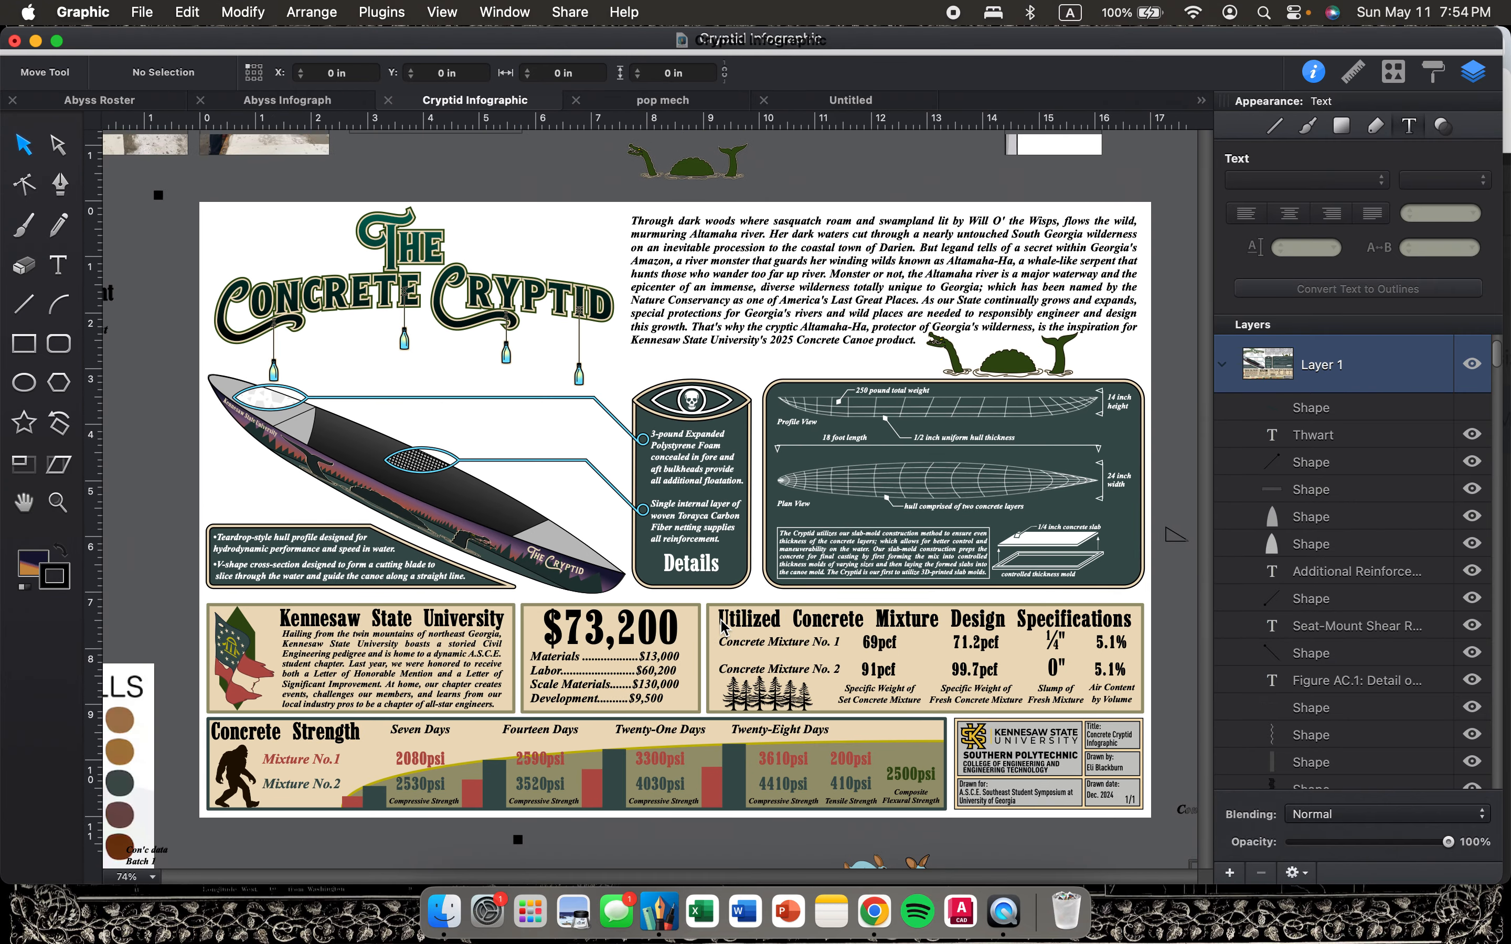
{"action": "scroll", "coordinate": [722, 624], "scroll_direction": "up", "scroll_amount": 1}
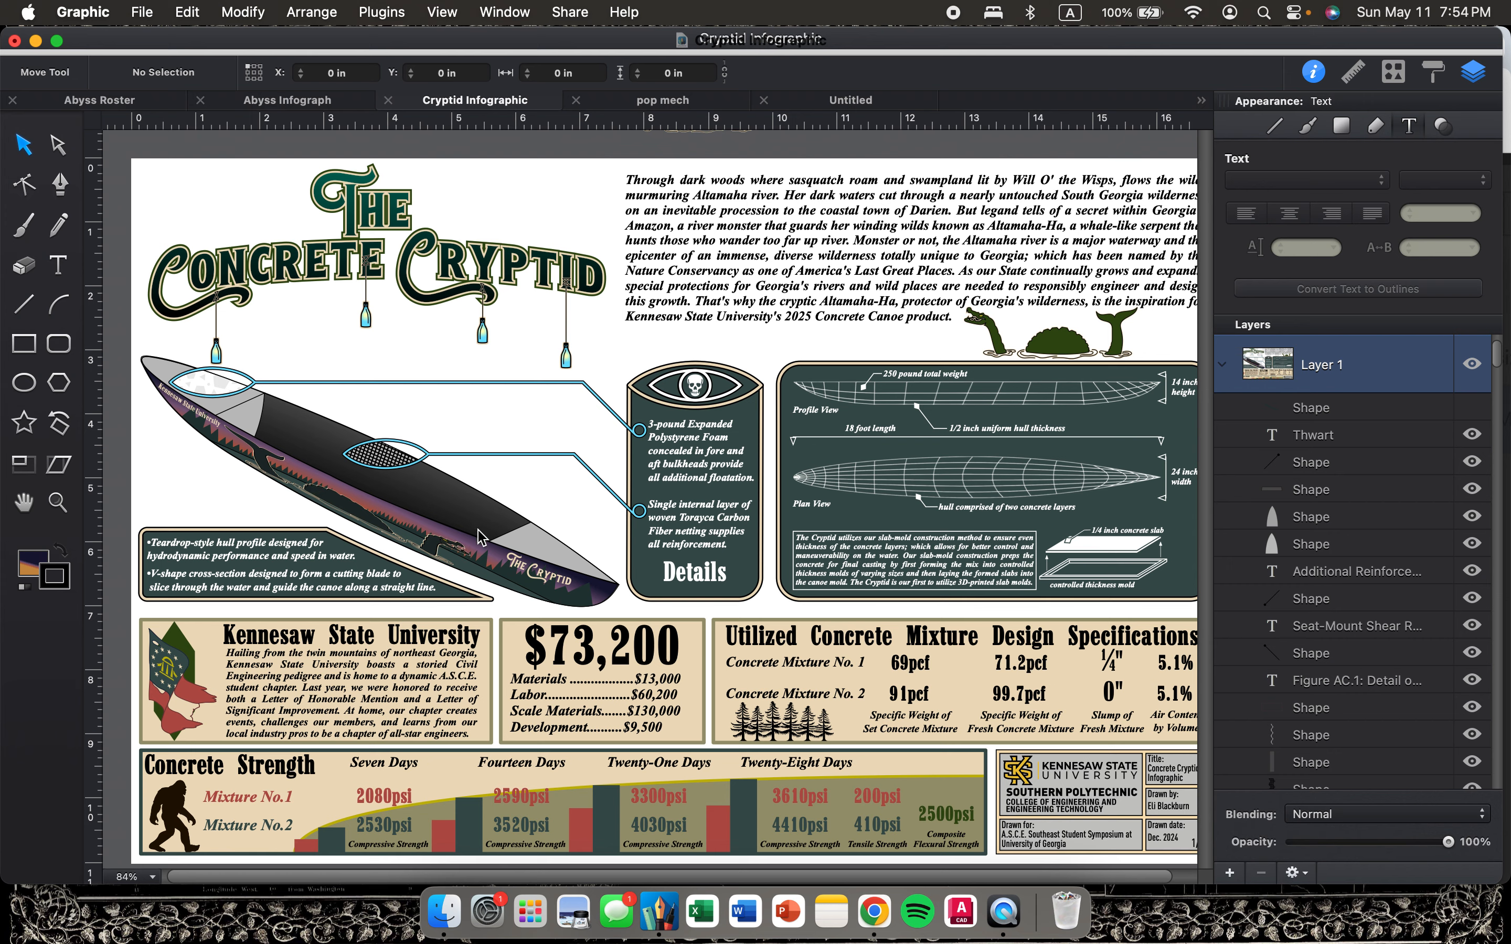
{"action": "scroll", "coordinate": [595, 590], "scroll_direction": "down", "scroll_amount": 3}
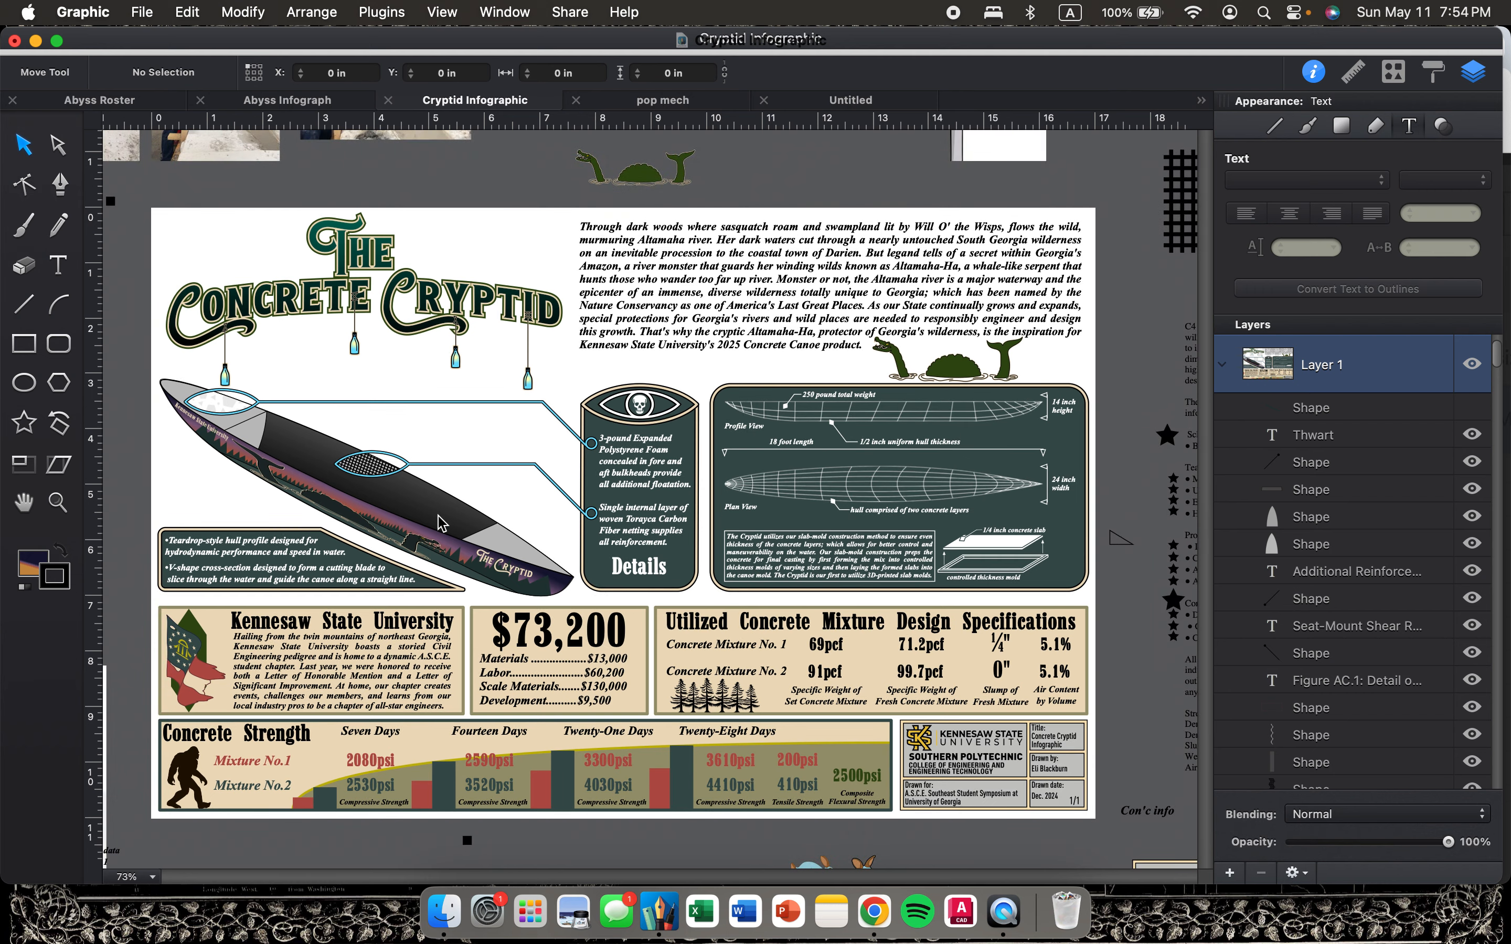
Examine the Cryptid poster's profile and plan view drawings and its eye-topped Details box with the foam and netting callouts.
{"action": "scroll", "coordinate": [590, 583], "scroll_direction": "up", "scroll_amount": 3}
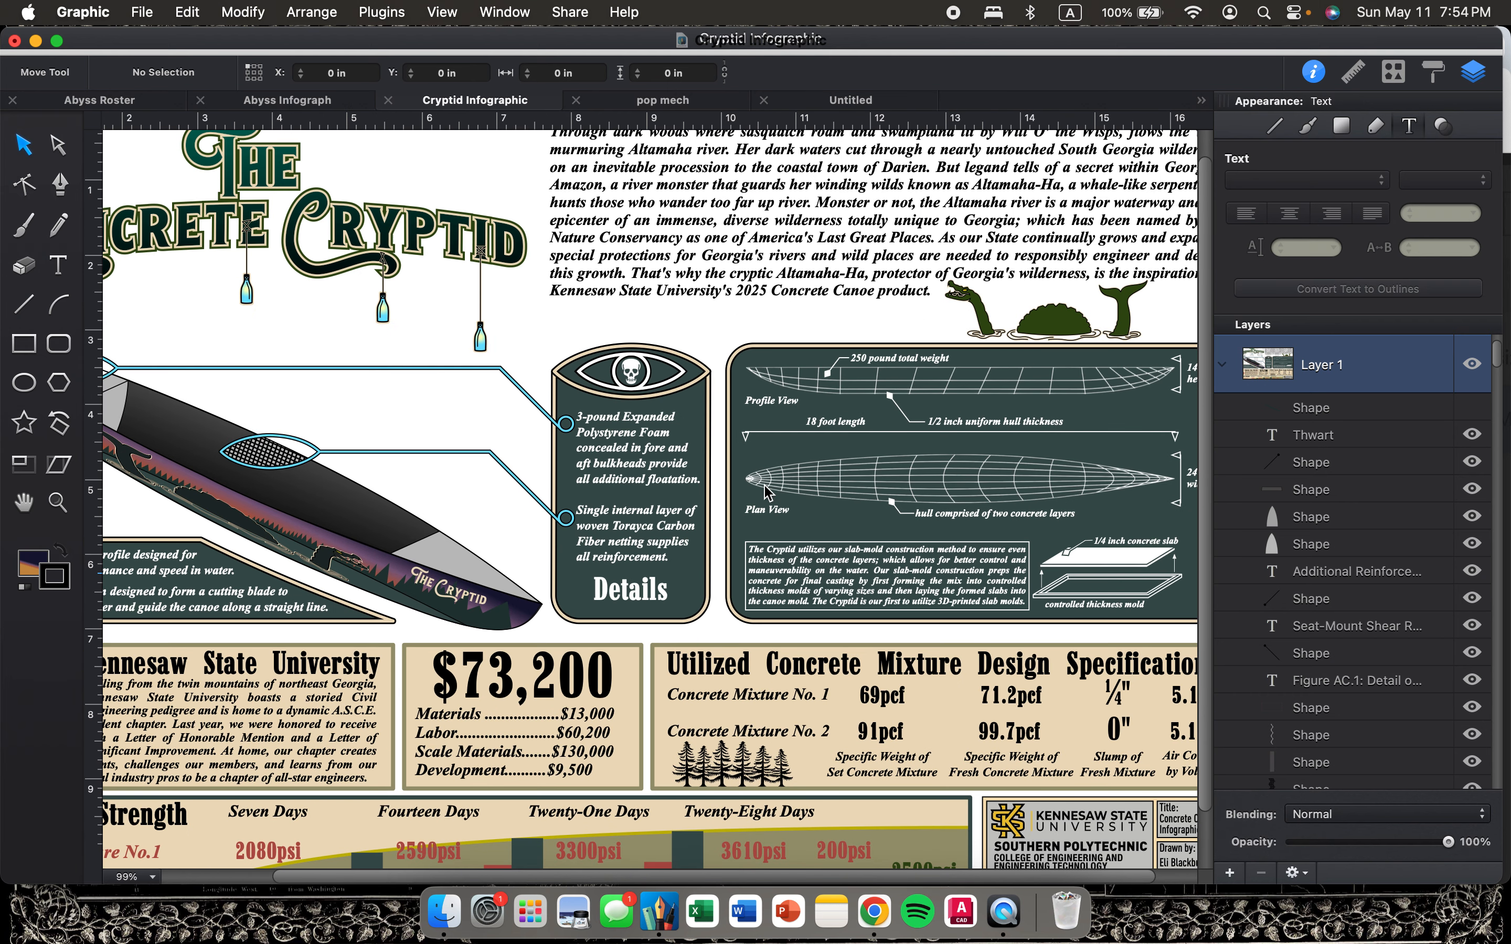
{"action": "scroll", "coordinate": [743, 495], "scroll_direction": "right", "scroll_amount": 3}
{"action": "scroll", "coordinate": [831, 539], "scroll_direction": "right", "scroll_amount": 2}
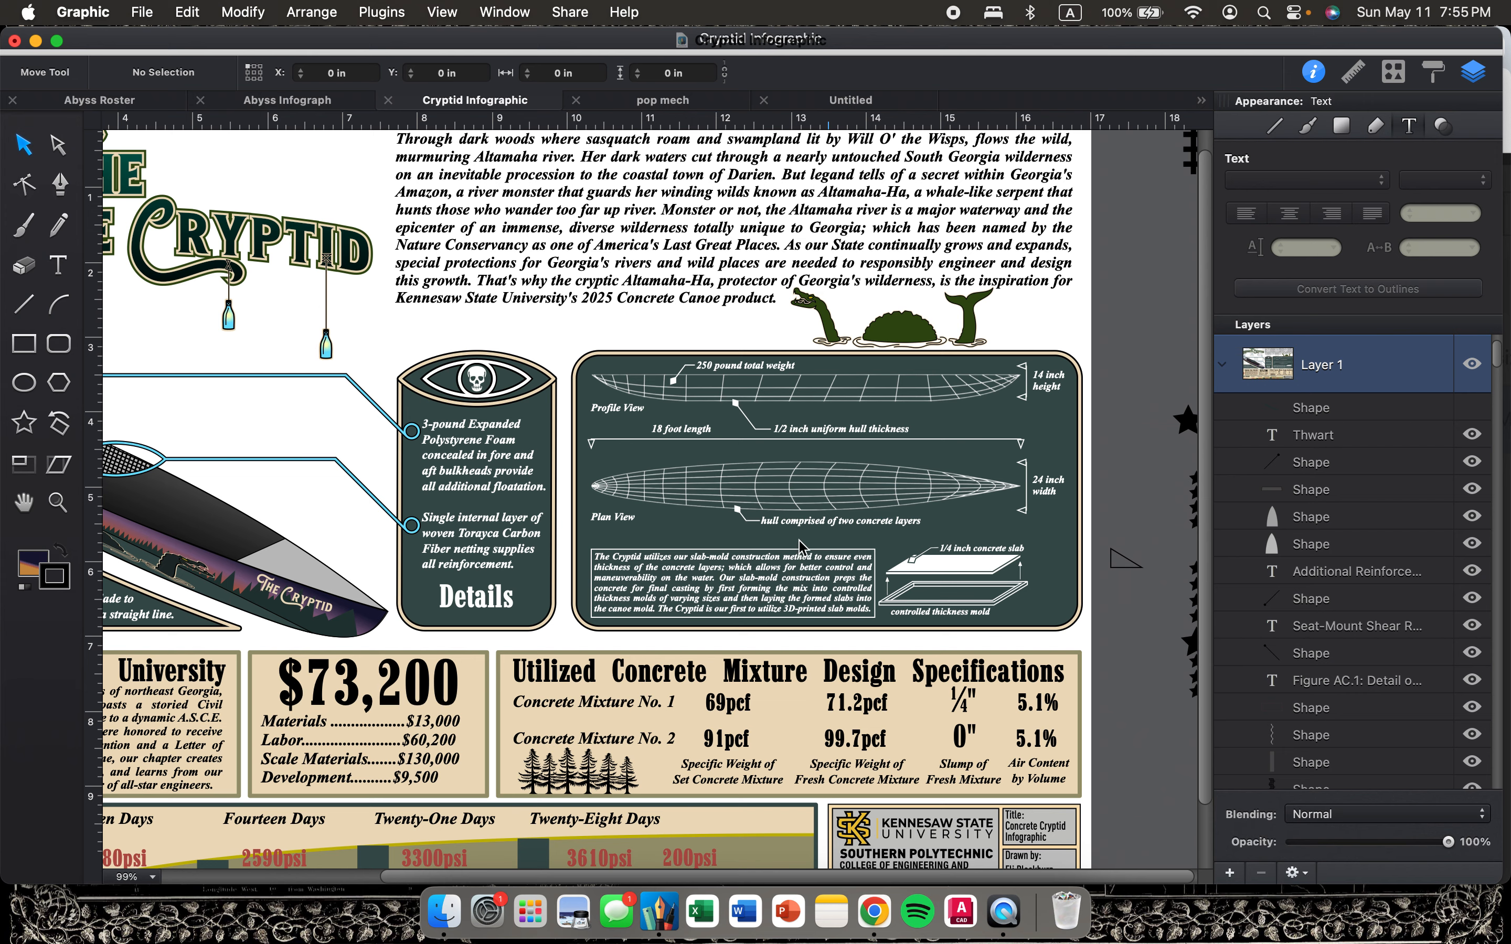
{"action": "scroll", "coordinate": [804, 544], "scroll_direction": "left", "scroll_amount": 3}
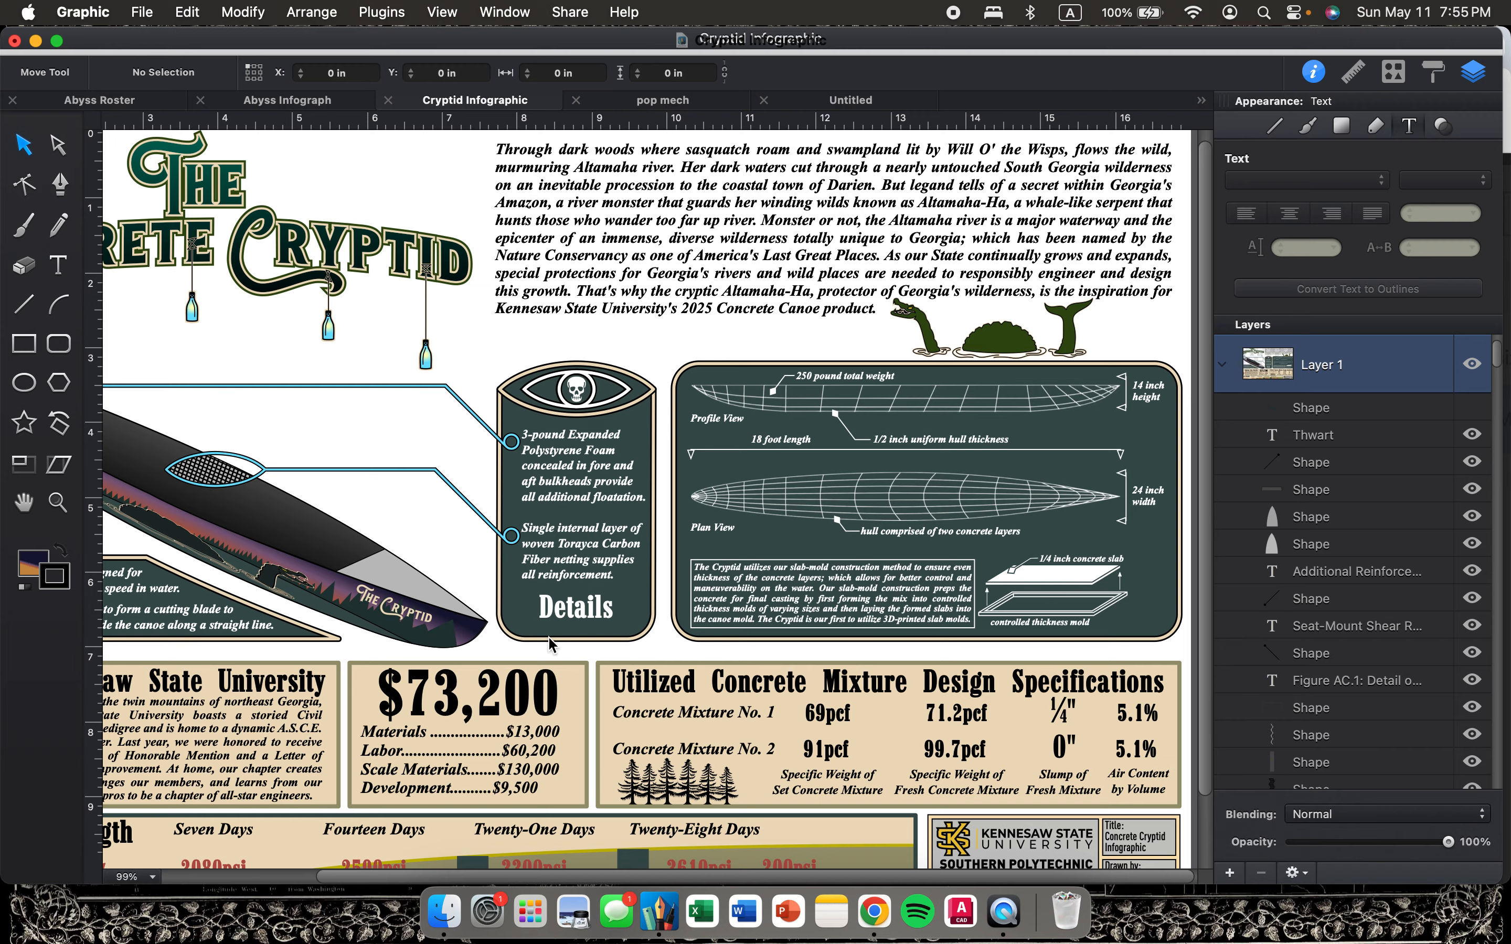
{"action": "scroll", "coordinate": [730, 538], "scroll_direction": "down", "scroll_amount": 2}
{"action": "scroll", "coordinate": [727, 535], "scroll_direction": "up", "scroll_amount": 5}
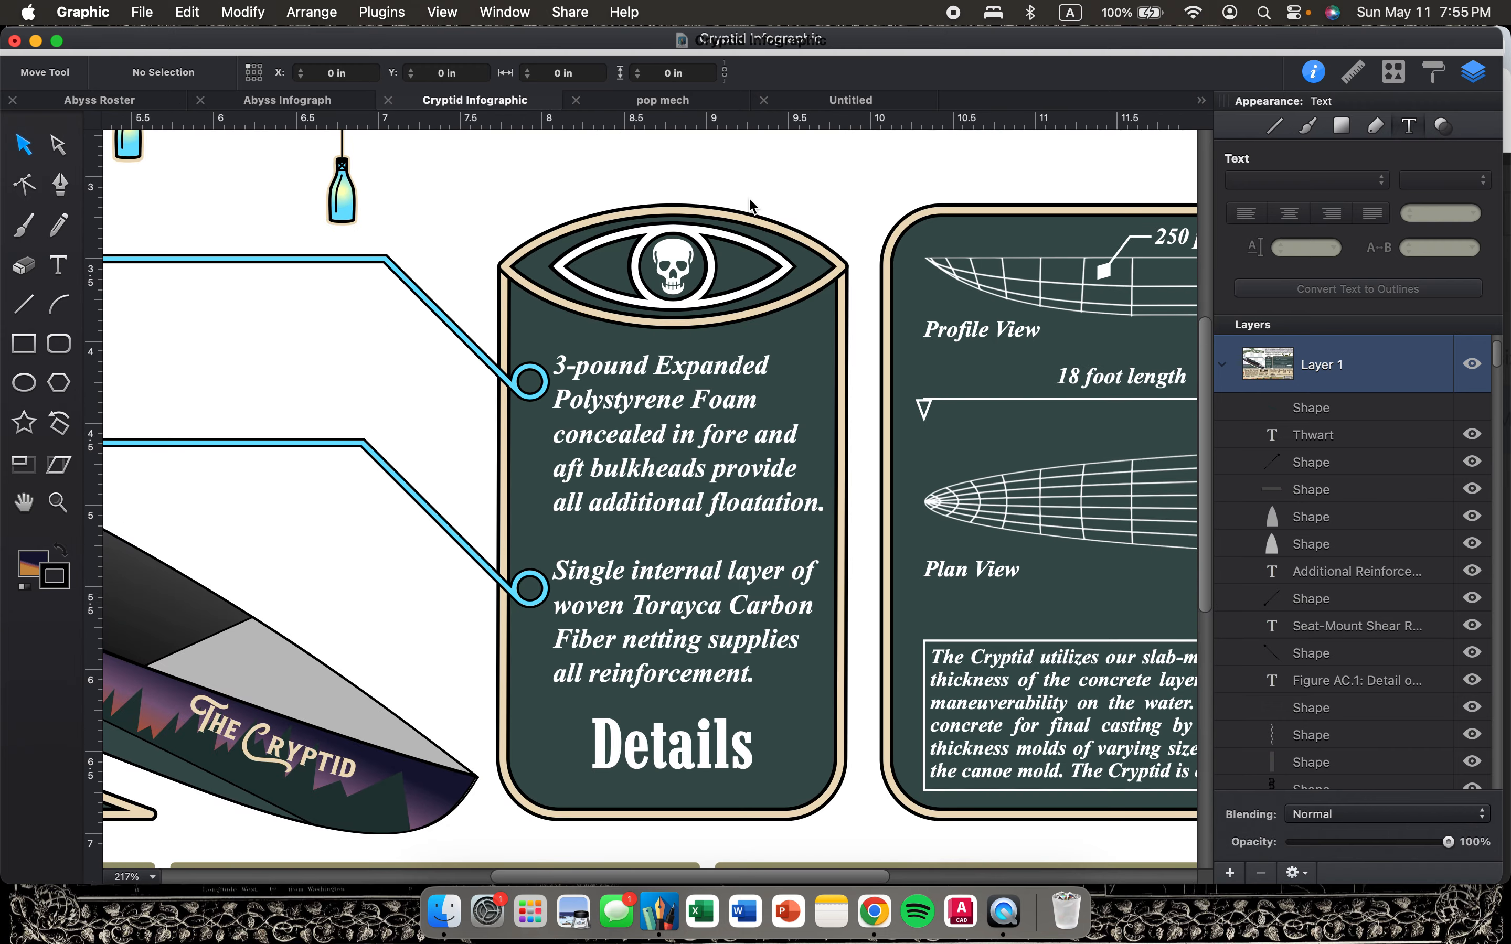
Review the complete Cryptid poster again, checking how the Details box, title lettering and lower data boxes fit together.
{"action": "scroll", "coordinate": [782, 351], "scroll_direction": "down", "scroll_amount": 2}
{"action": "scroll", "coordinate": [782, 351], "scroll_direction": "down", "scroll_amount": 4}
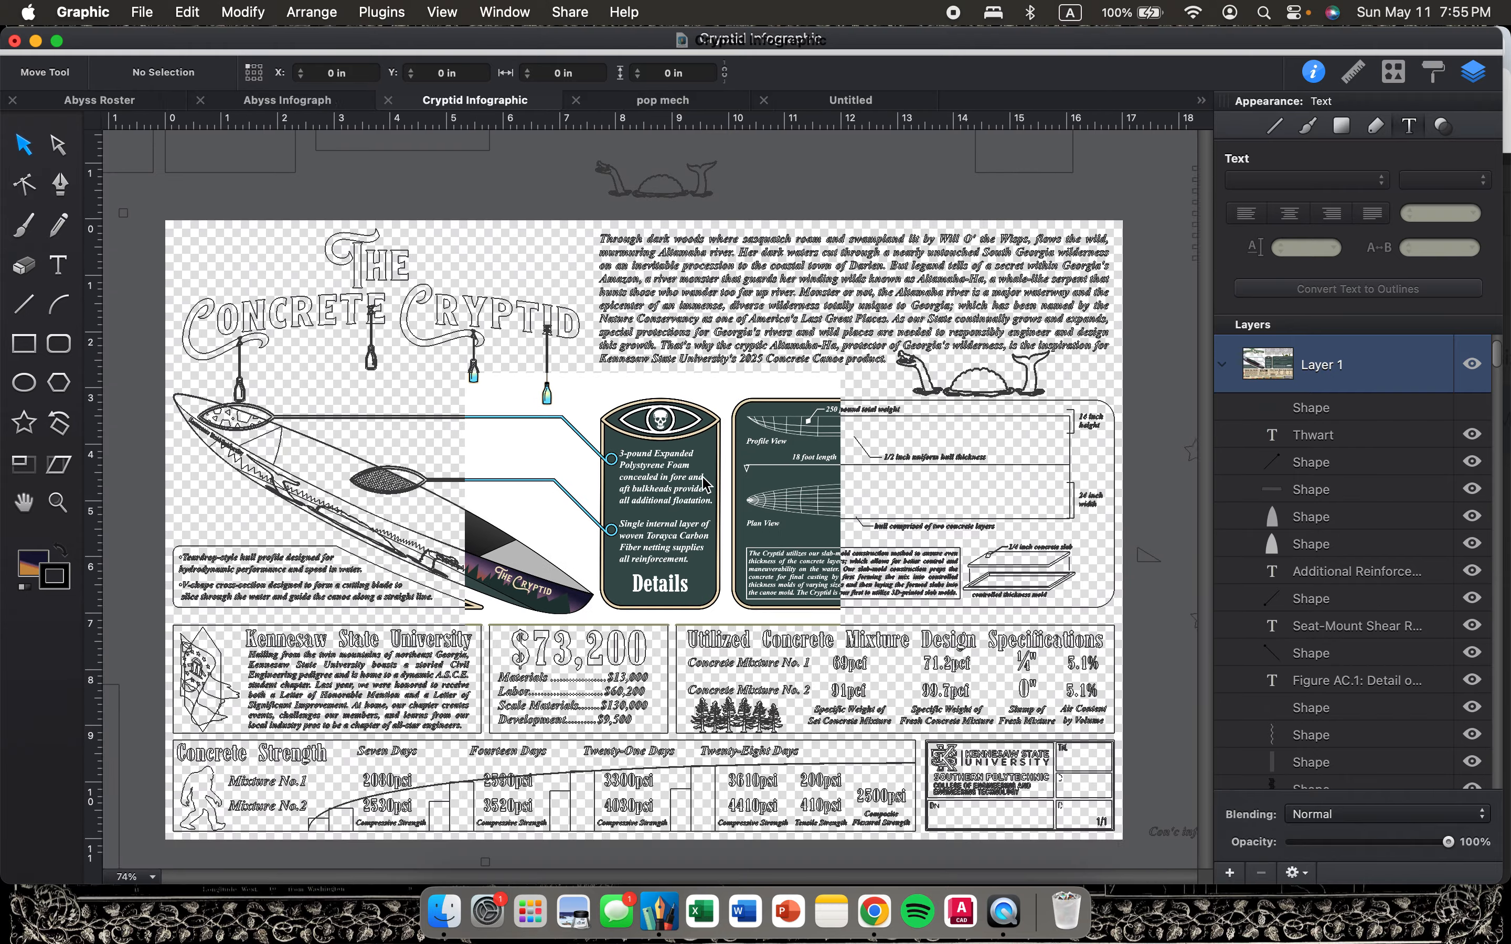
{"action": "scroll", "coordinate": [674, 499], "scroll_direction": "up", "scroll_amount": 2}
{"action": "scroll", "coordinate": [674, 499], "scroll_direction": "down", "scroll_amount": 2}
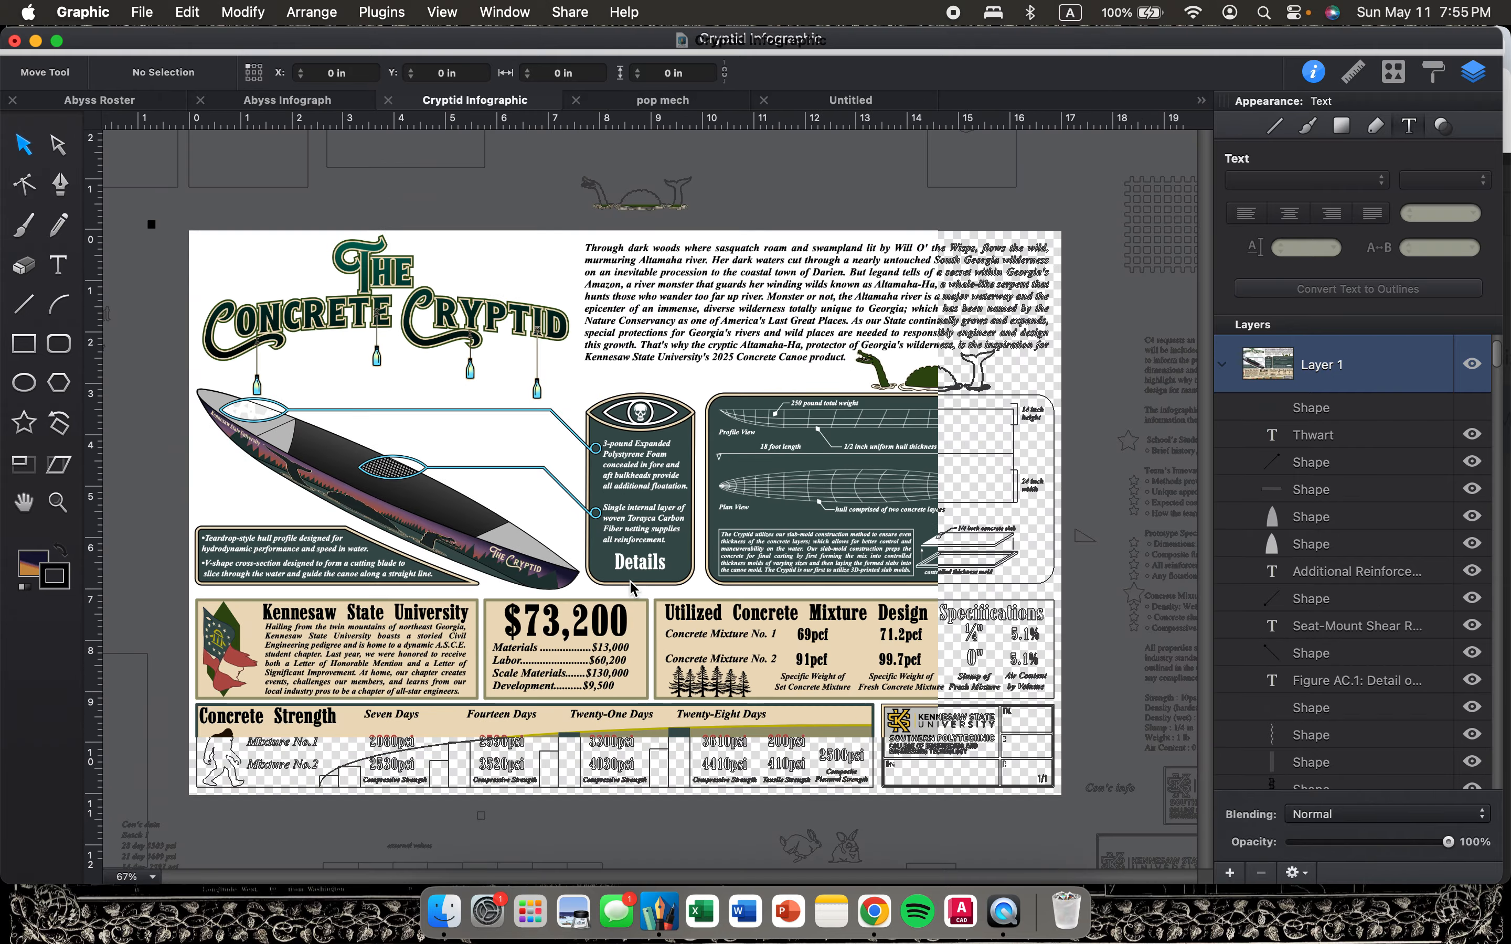
{"action": "scroll", "coordinate": [519, 522], "scroll_direction": "down", "scroll_amount": 1}
{"action": "scroll", "coordinate": [518, 522], "scroll_direction": "up", "scroll_amount": 3}
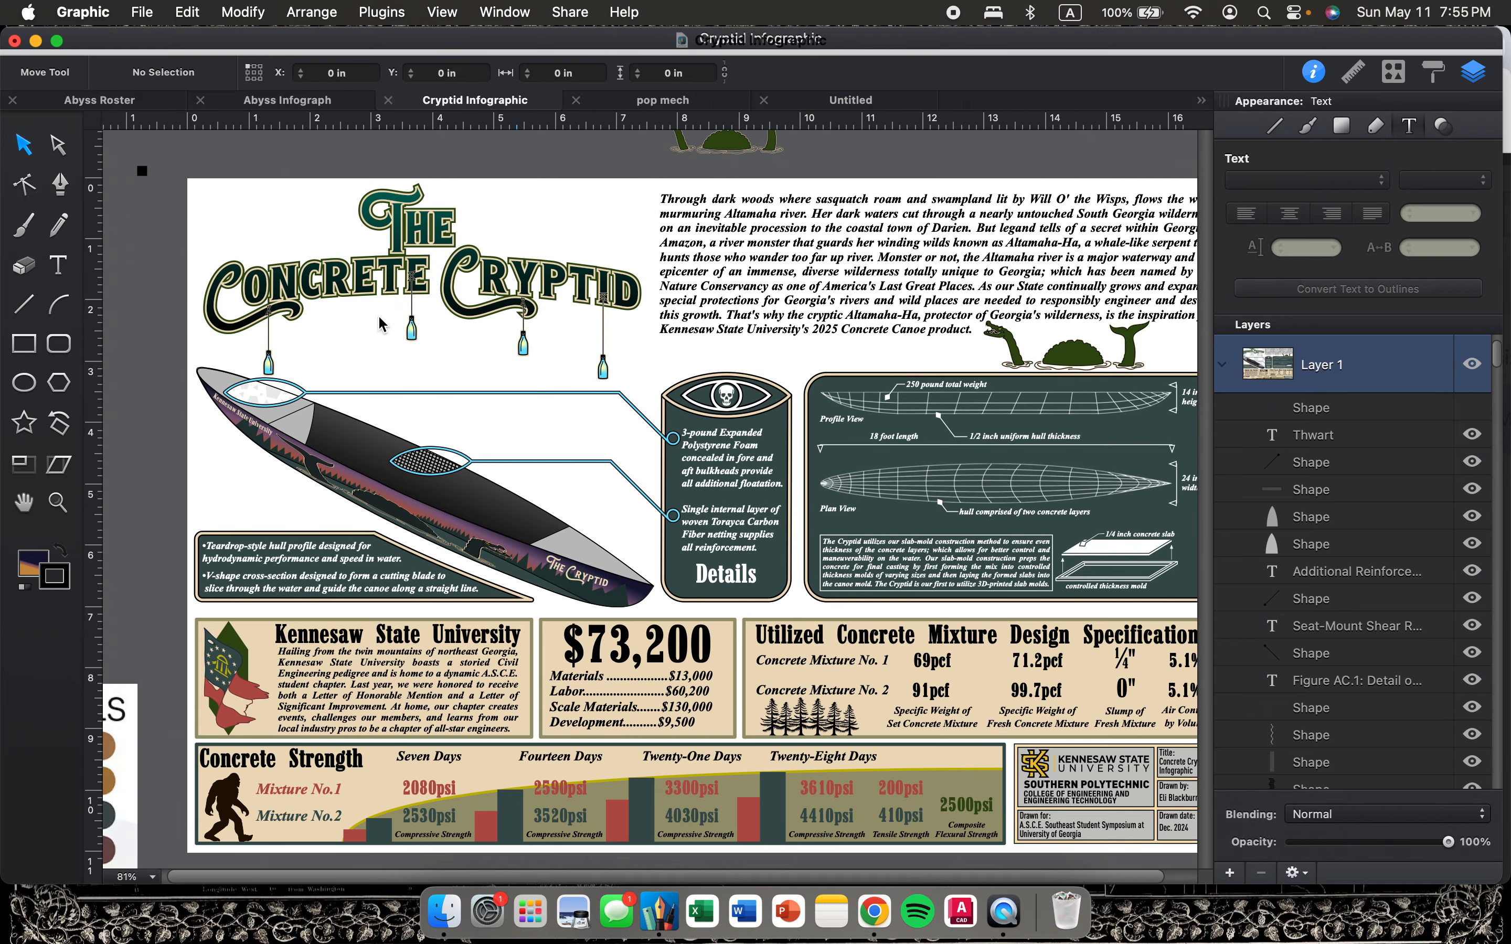
{"action": "scroll", "coordinate": [621, 447], "scroll_direction": "right", "scroll_amount": 1}
{"action": "scroll", "coordinate": [622, 449], "scroll_direction": "right", "scroll_amount": 2}
{"action": "scroll", "coordinate": [621, 448], "scroll_direction": "down", "scroll_amount": 1}
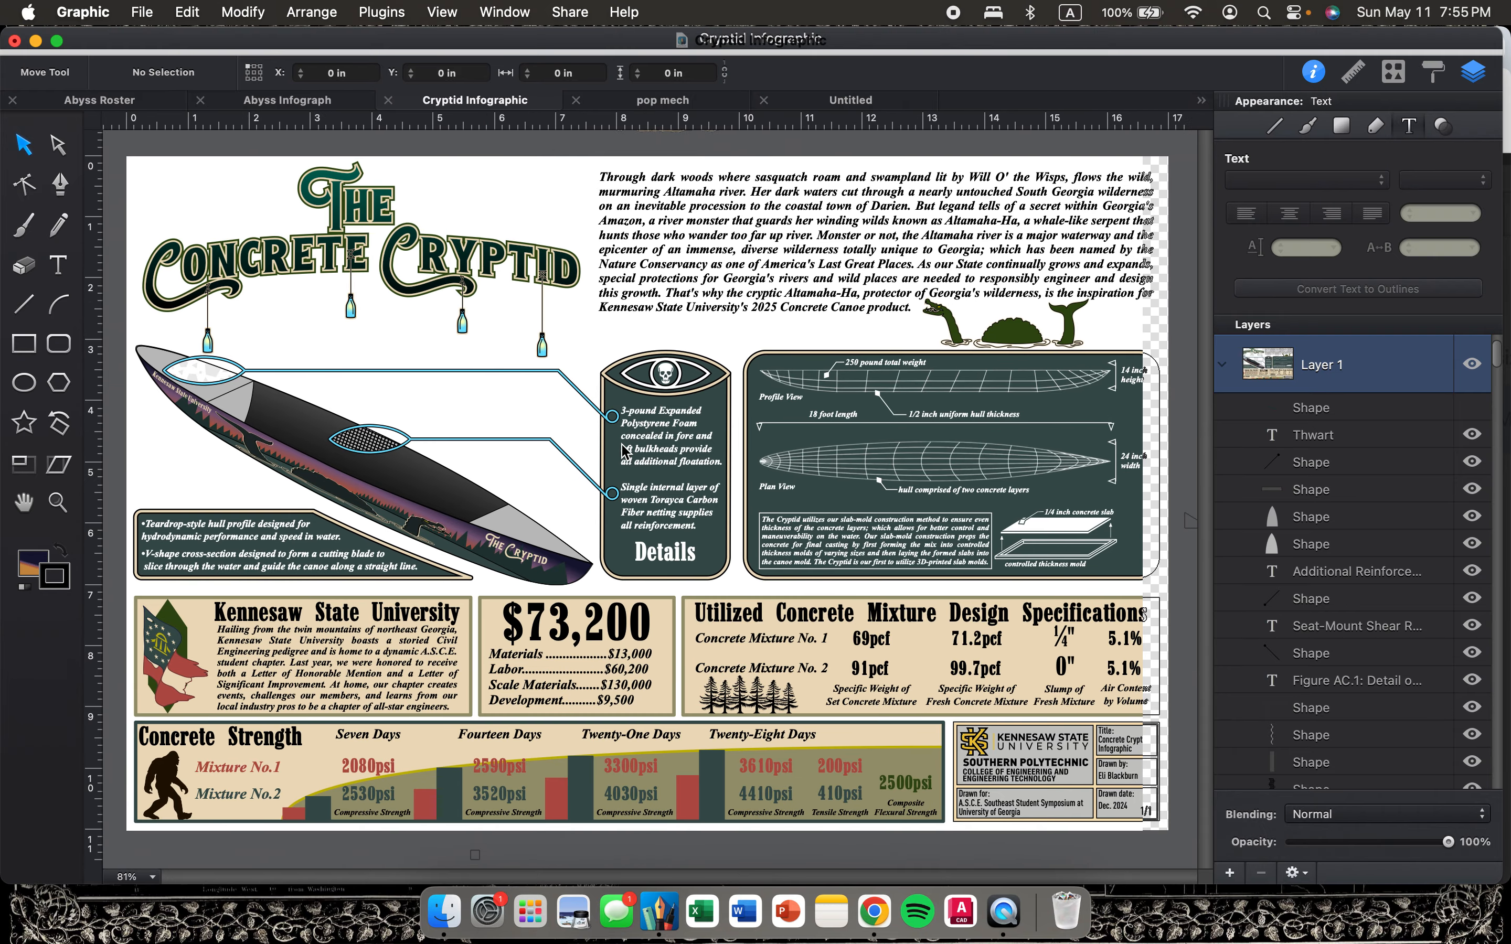
Compare the complete Atlanta Abyss and Cryptid infographics by switching between the two documents, ending on the Atlanta Abyss one.
{"action": "left_click", "coordinate": [336, 105]}
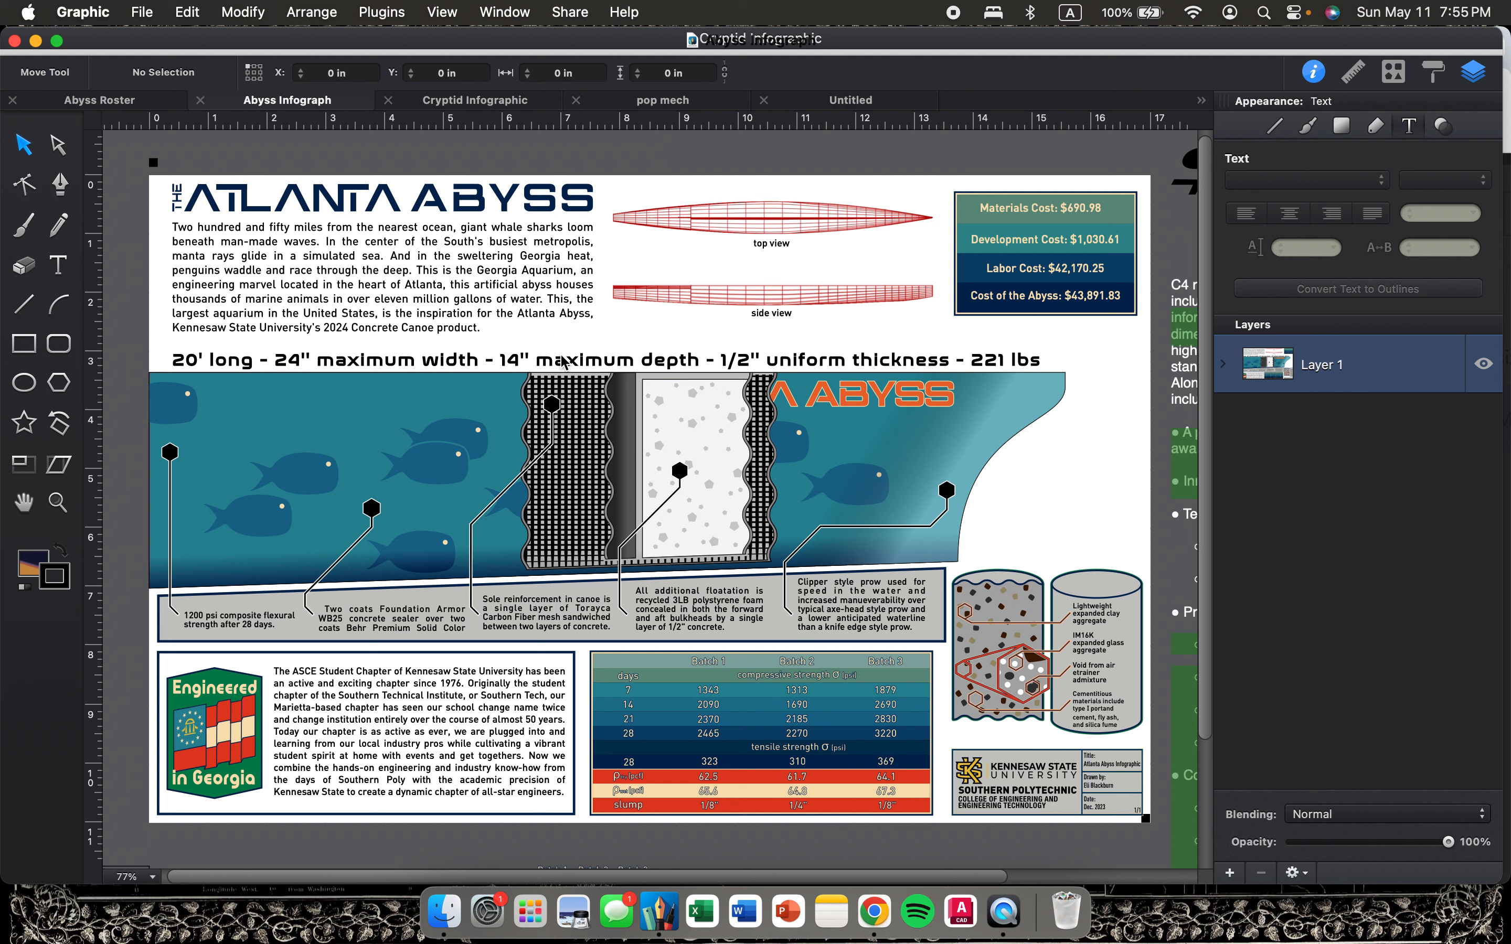
{"action": "left_click", "coordinate": [503, 105]}
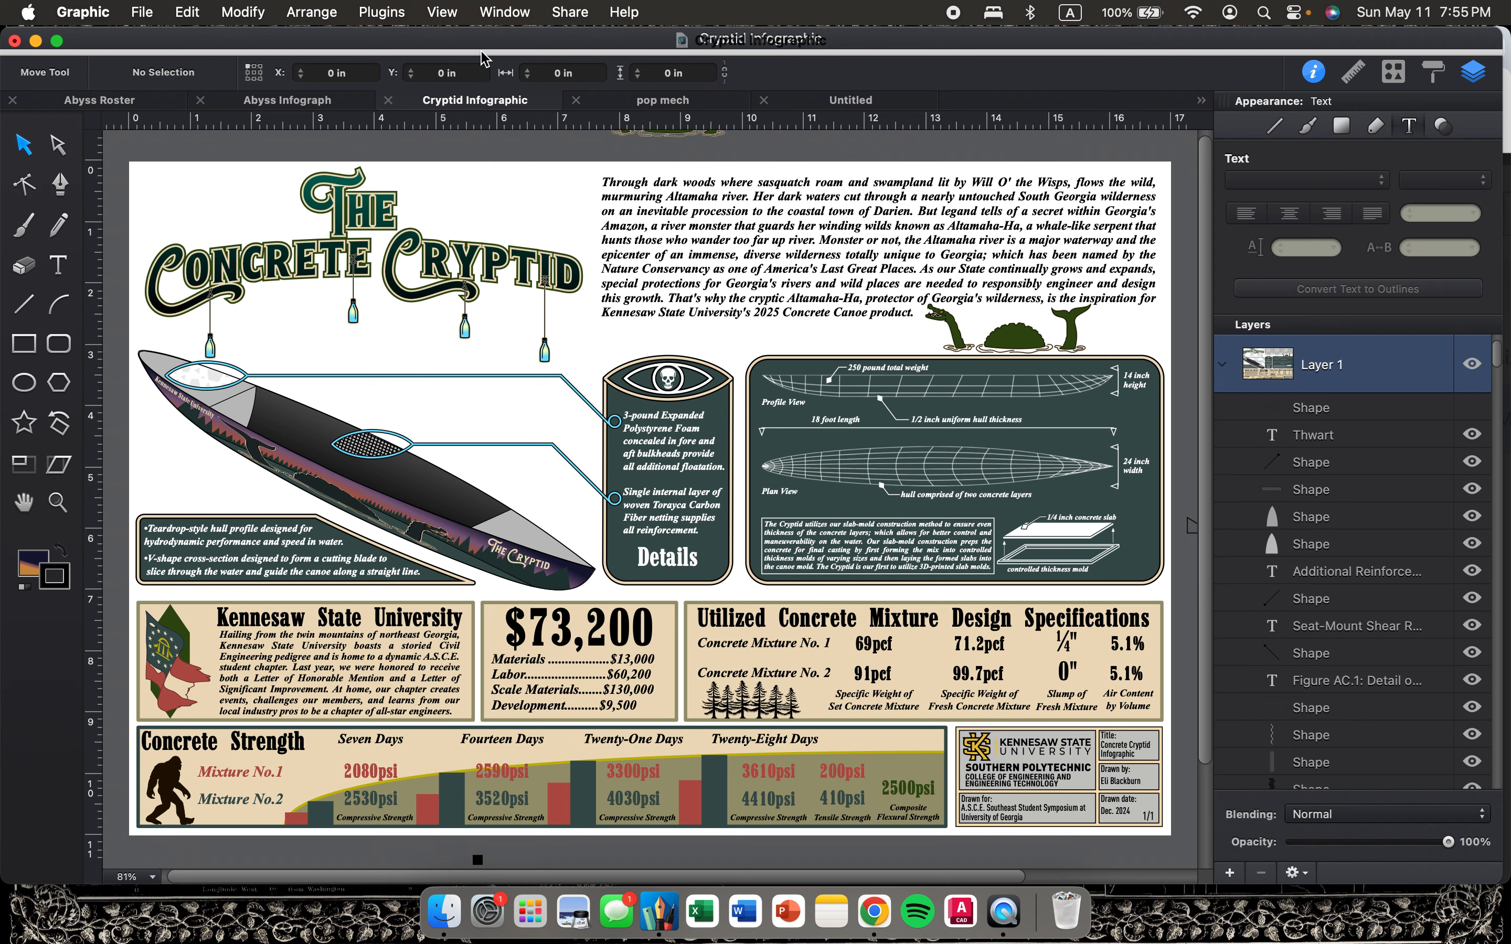
{"action": "left_click", "coordinate": [320, 110]}
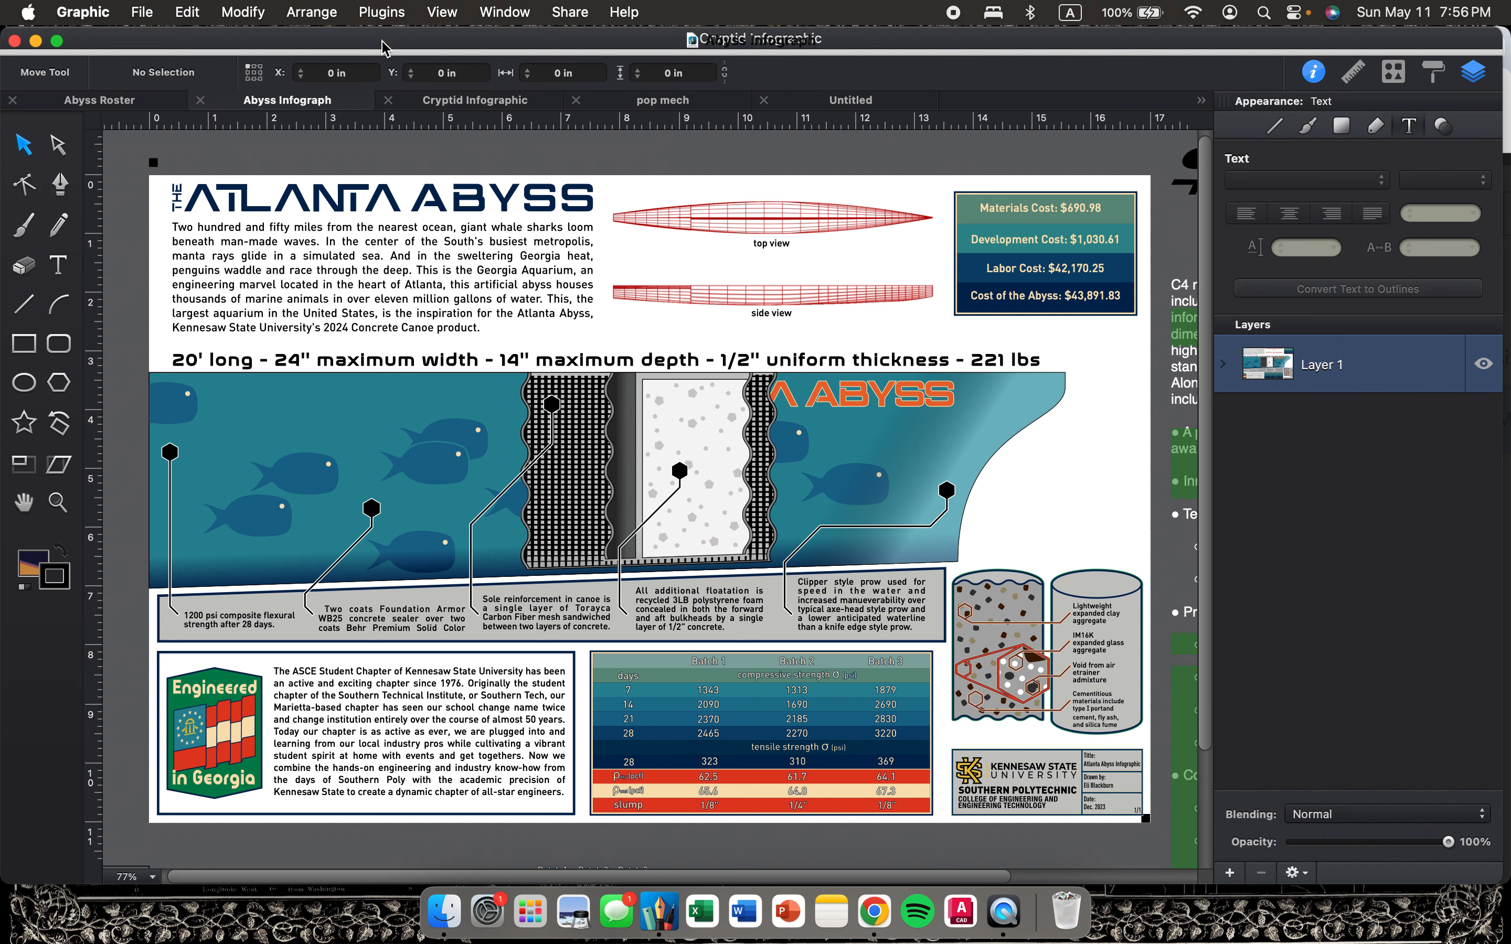
Examine the concrete cylinder diagram and its aggregate, void and cement callouts up close and within the complete Atlanta Abyss poster.
{"action": "scroll", "coordinate": [955, 637], "scroll_direction": "up", "scroll_amount": 8}
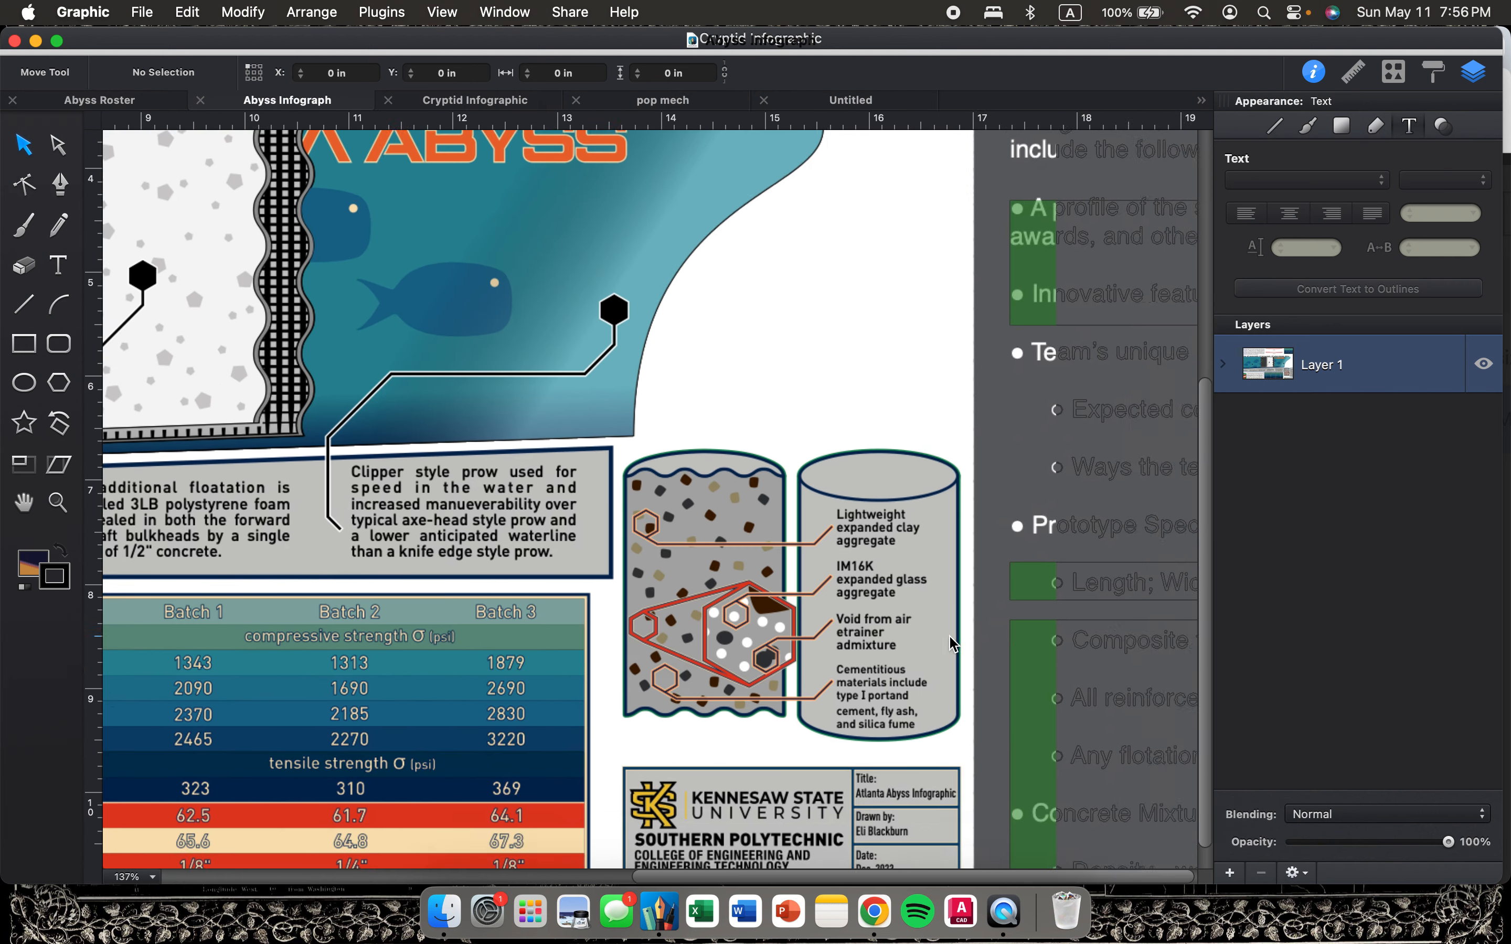
{"action": "scroll", "coordinate": [949, 636], "scroll_direction": "down", "scroll_amount": 3}
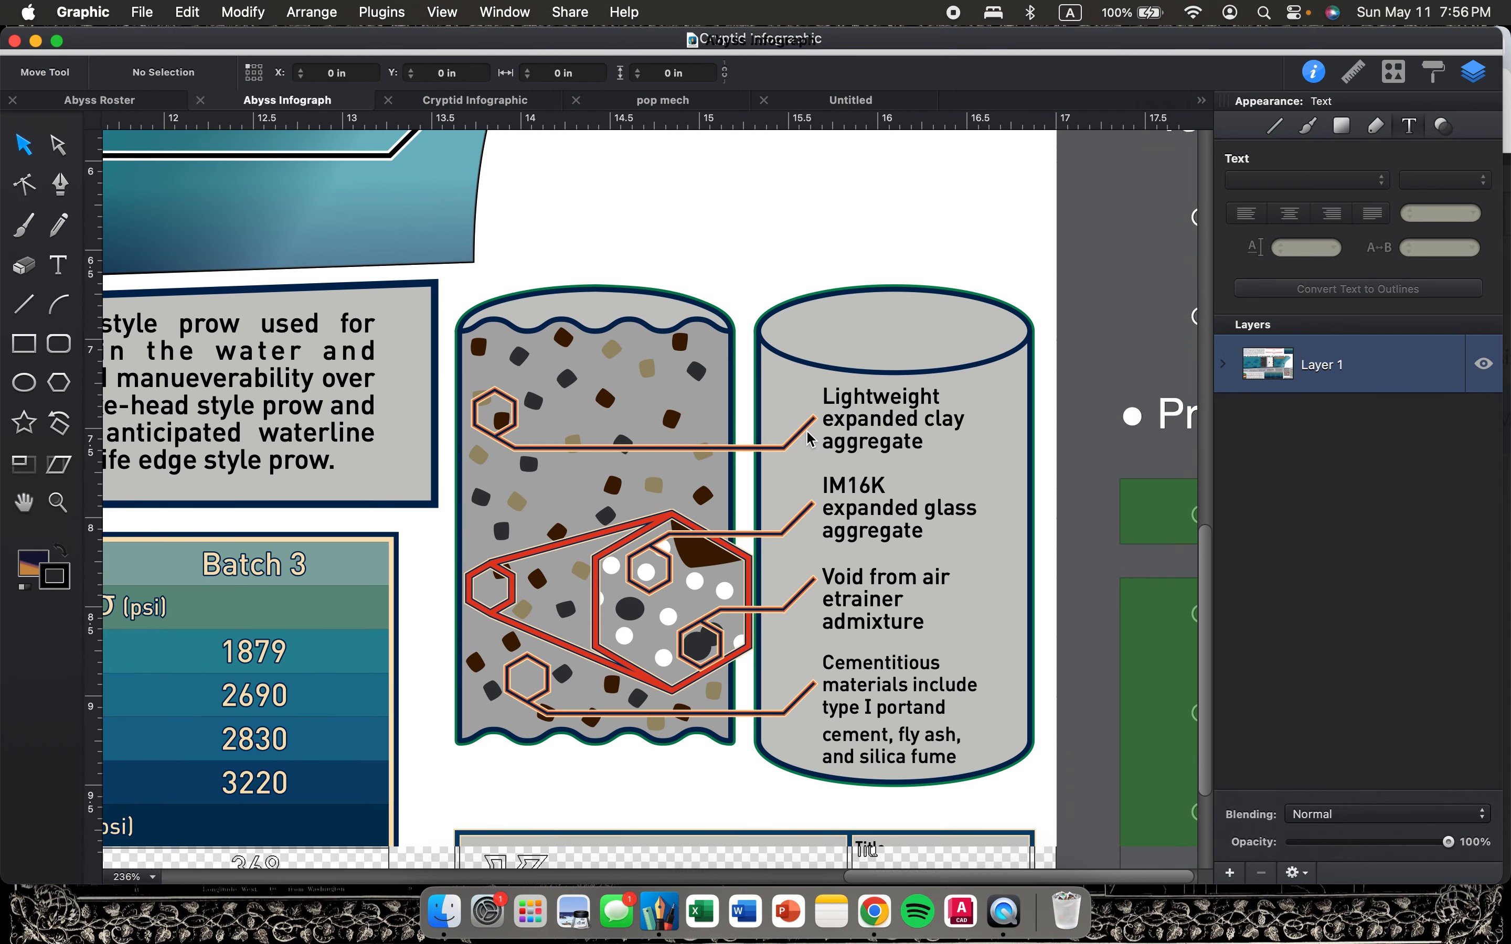
{"action": "scroll", "coordinate": [810, 437], "scroll_direction": "down", "scroll_amount": 2}
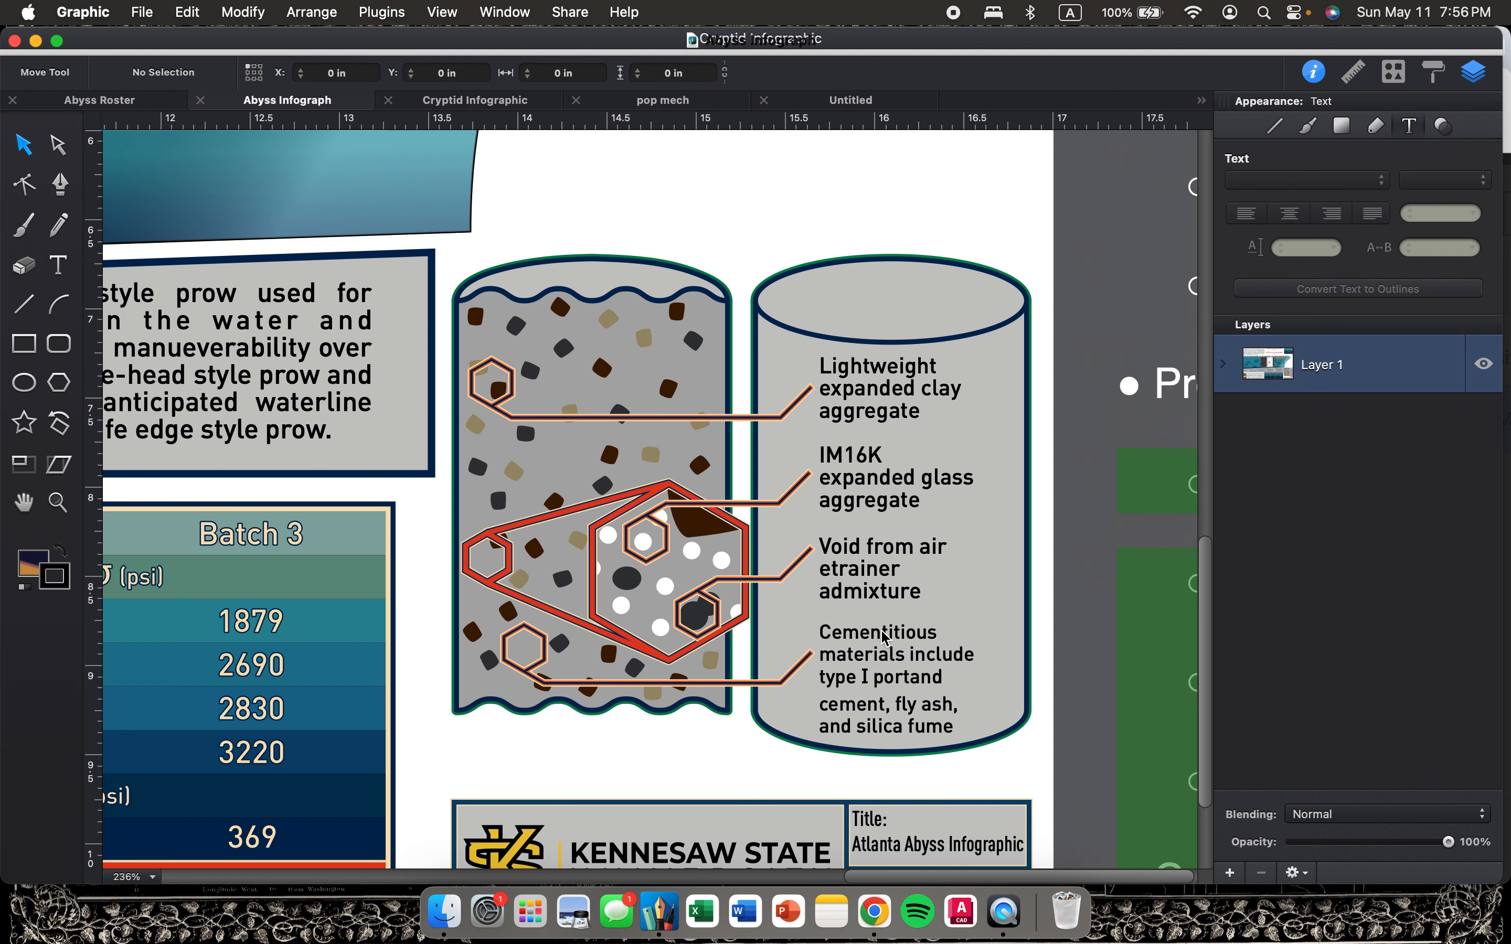
{"action": "scroll", "coordinate": [787, 434], "scroll_direction": "down", "scroll_amount": 3}
{"action": "scroll", "coordinate": [787, 432], "scroll_direction": "down", "scroll_amount": 3}
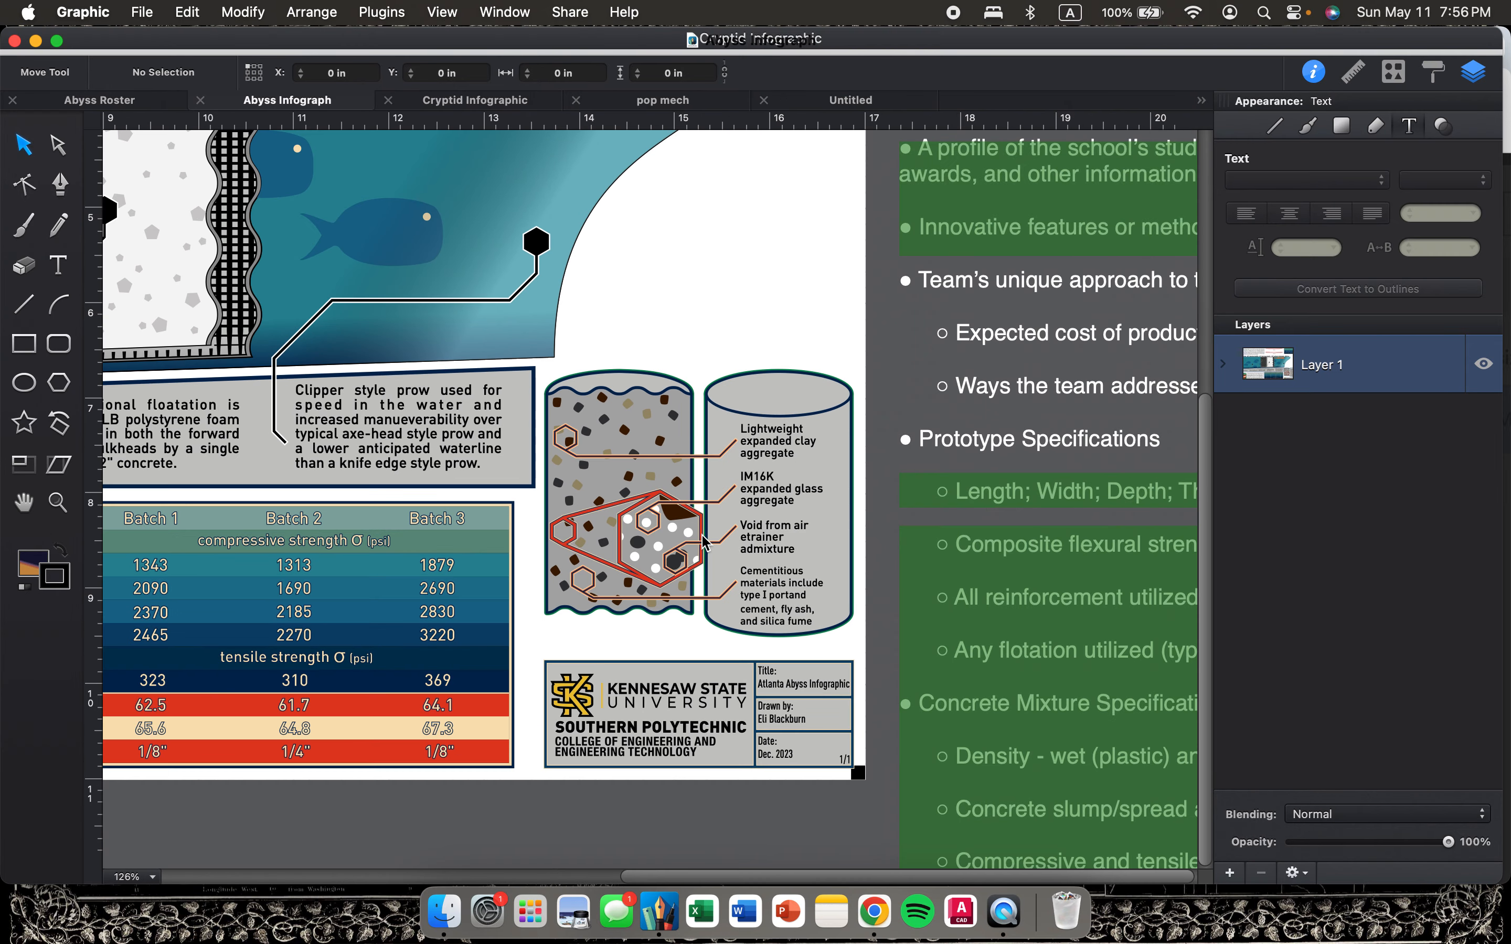
{"action": "scroll", "coordinate": [656, 653], "scroll_direction": "down", "scroll_amount": 3}
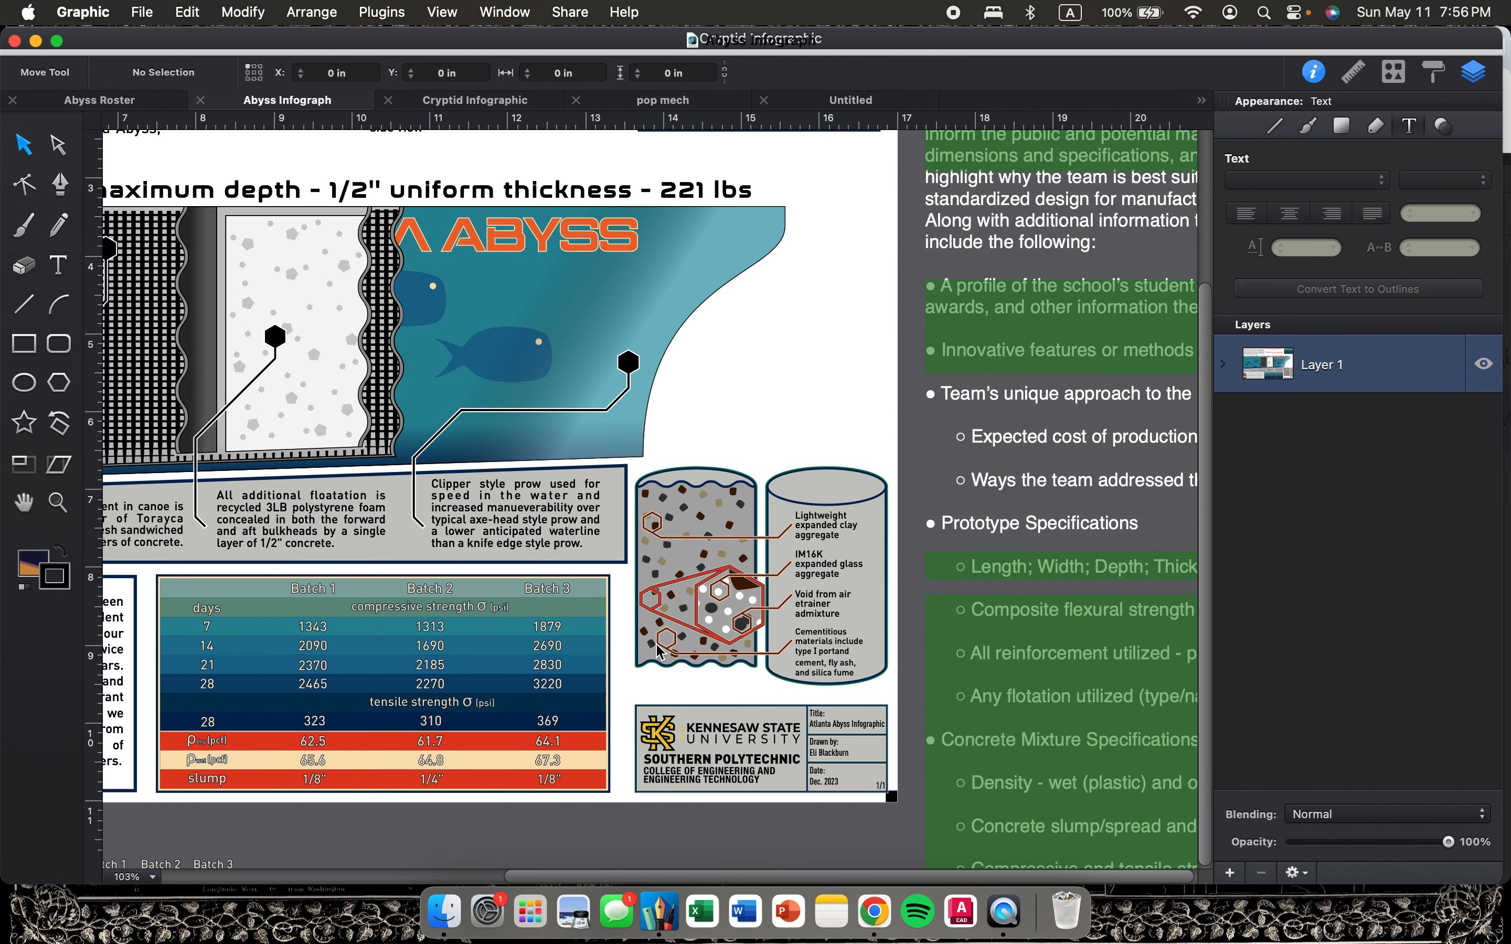
{"action": "scroll", "coordinate": [735, 542], "scroll_direction": "up", "scroll_amount": 3}
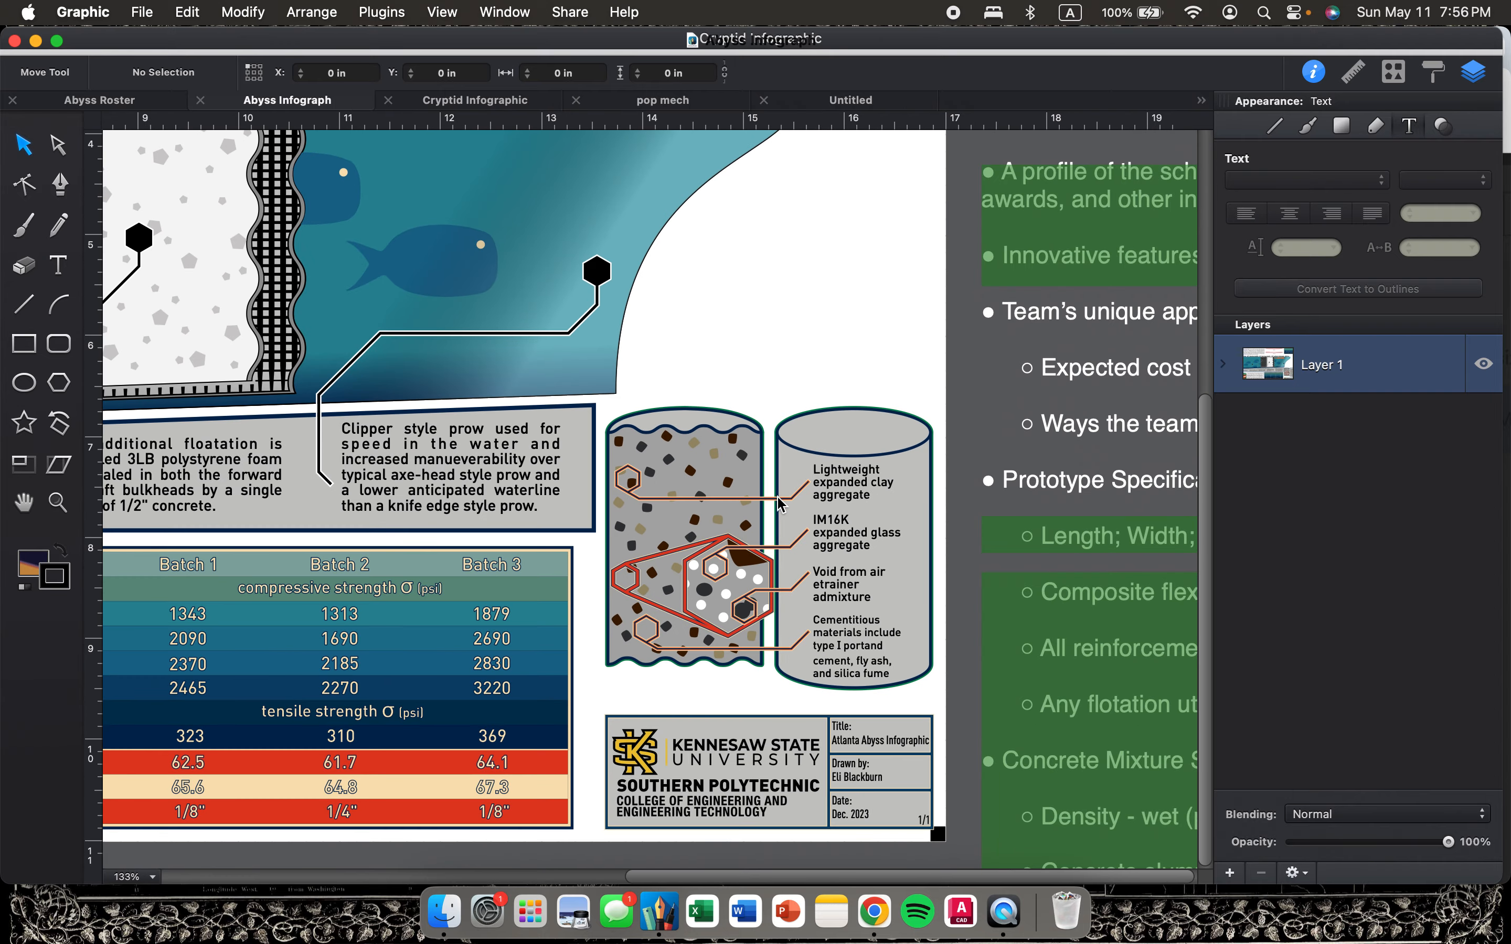
{"action": "scroll", "coordinate": [686, 506], "scroll_direction": "down", "scroll_amount": 5}
{"action": "scroll", "coordinate": [701, 509], "scroll_direction": "up", "scroll_amount": 4}
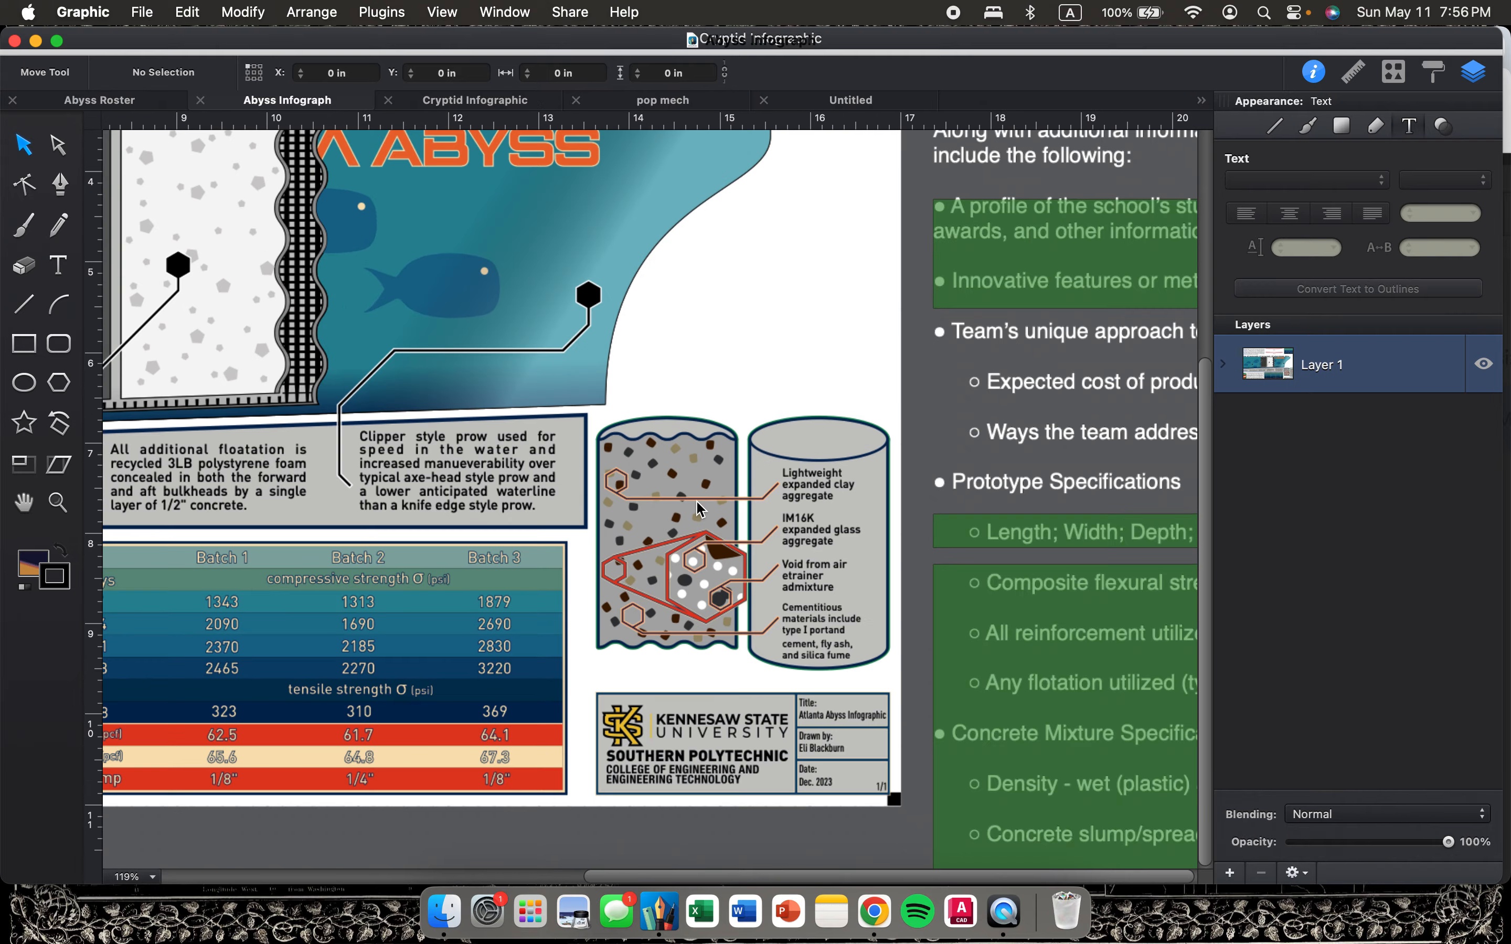
{"action": "scroll", "coordinate": [594, 524], "scroll_direction": "down", "scroll_amount": 6}
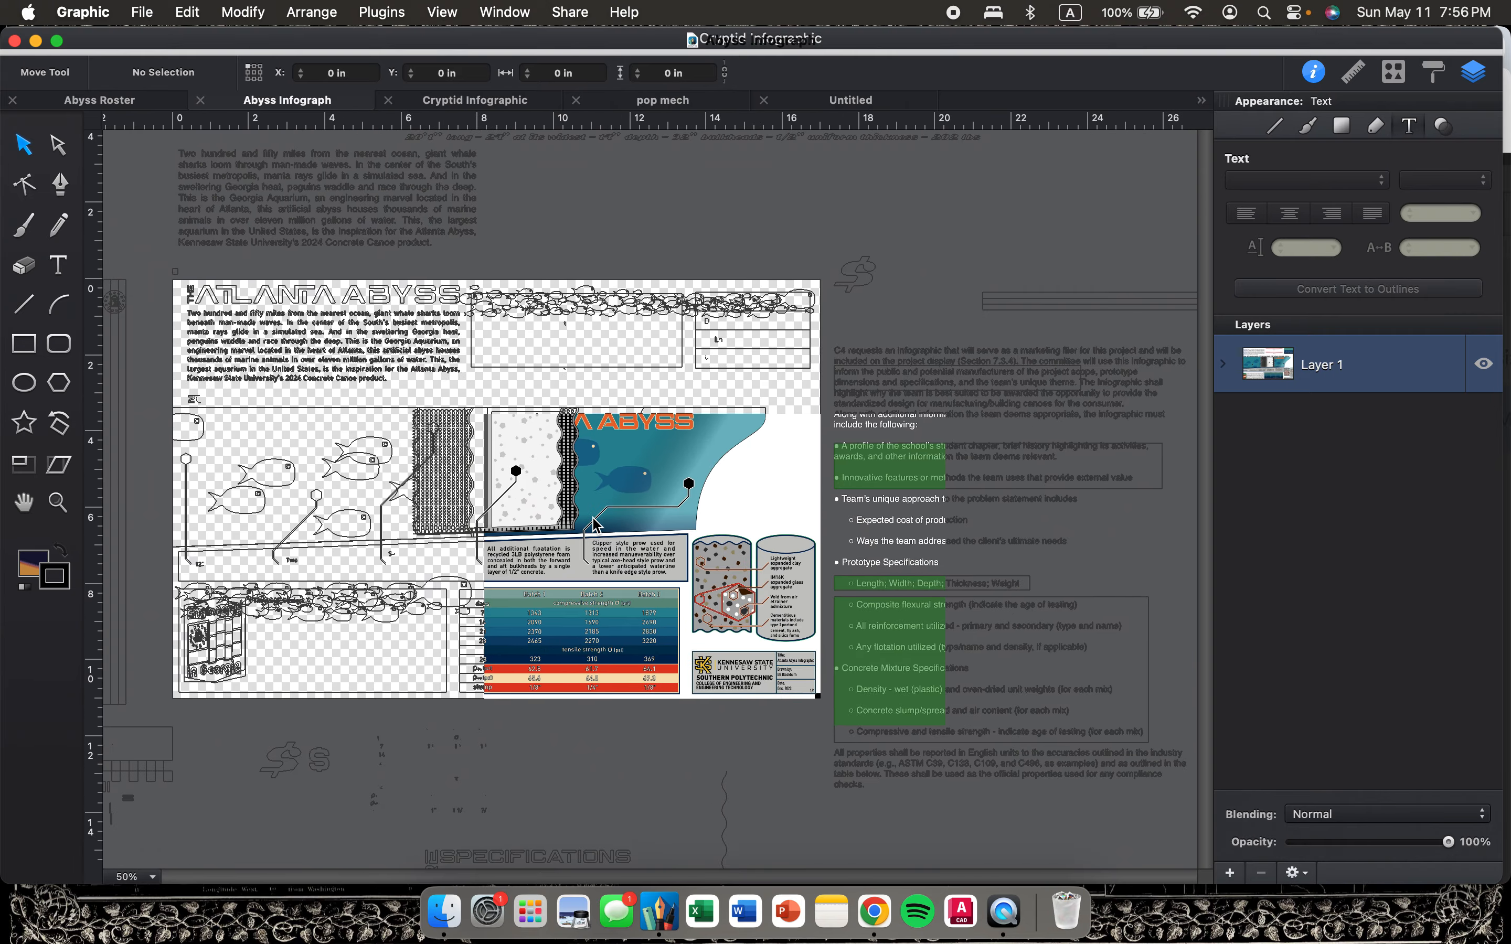
{"action": "scroll", "coordinate": [594, 525], "scroll_direction": "up", "scroll_amount": 4}
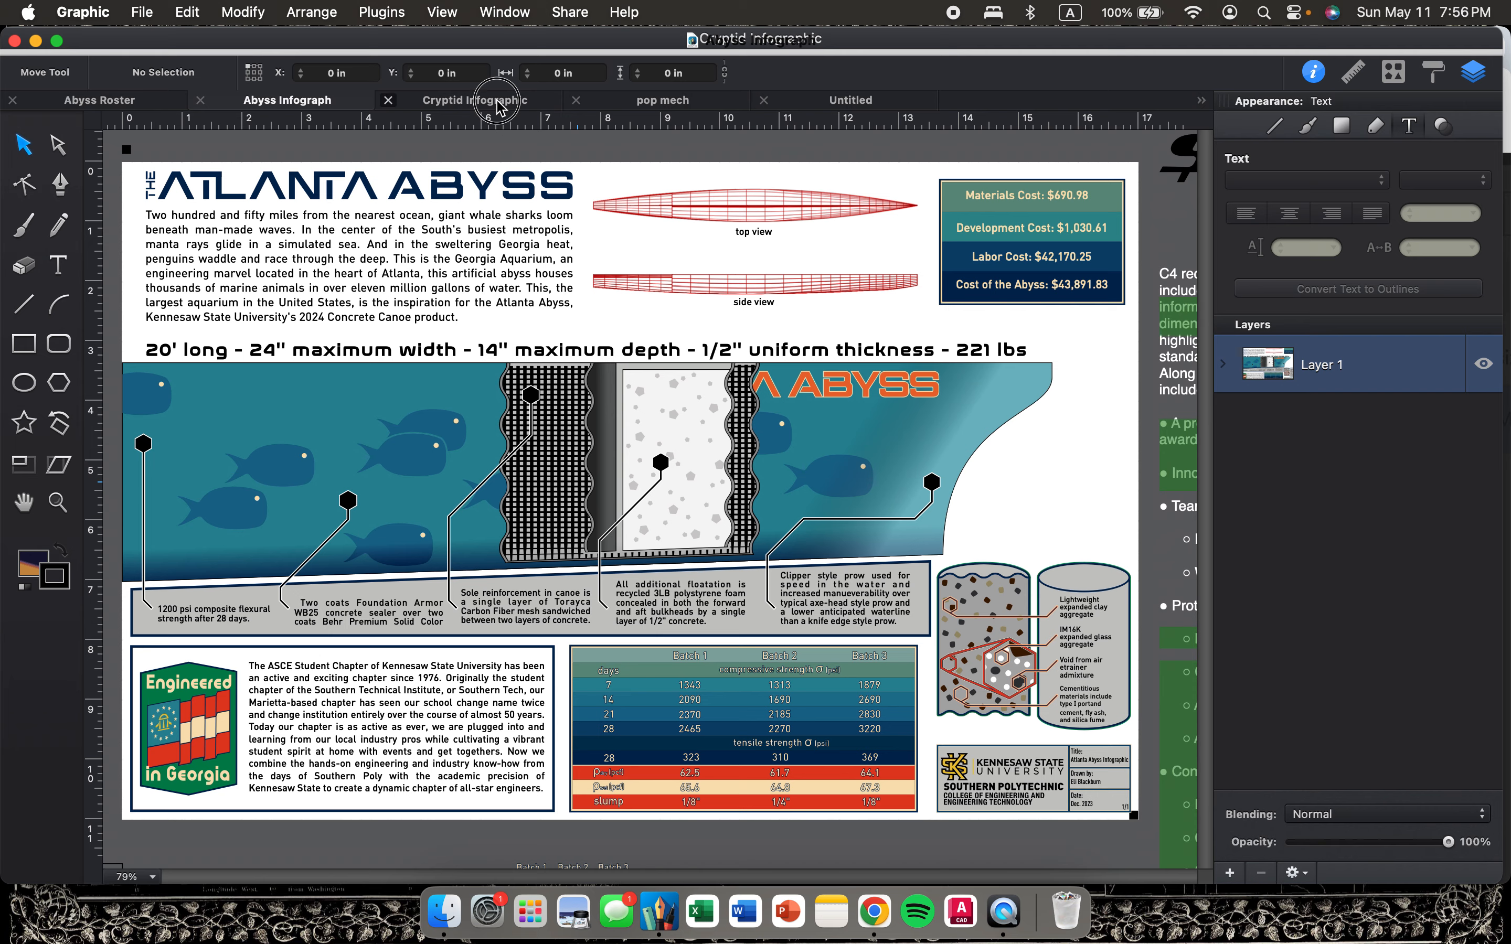
Return to the Cryptid infographic and compare the starred requirements list beside the poster with its hull drawings and concrete mixture specifications.
{"action": "left_click", "coordinate": [475, 99]}
{"action": "scroll", "coordinate": [585, 306], "scroll_direction": "right", "scroll_amount": 10}
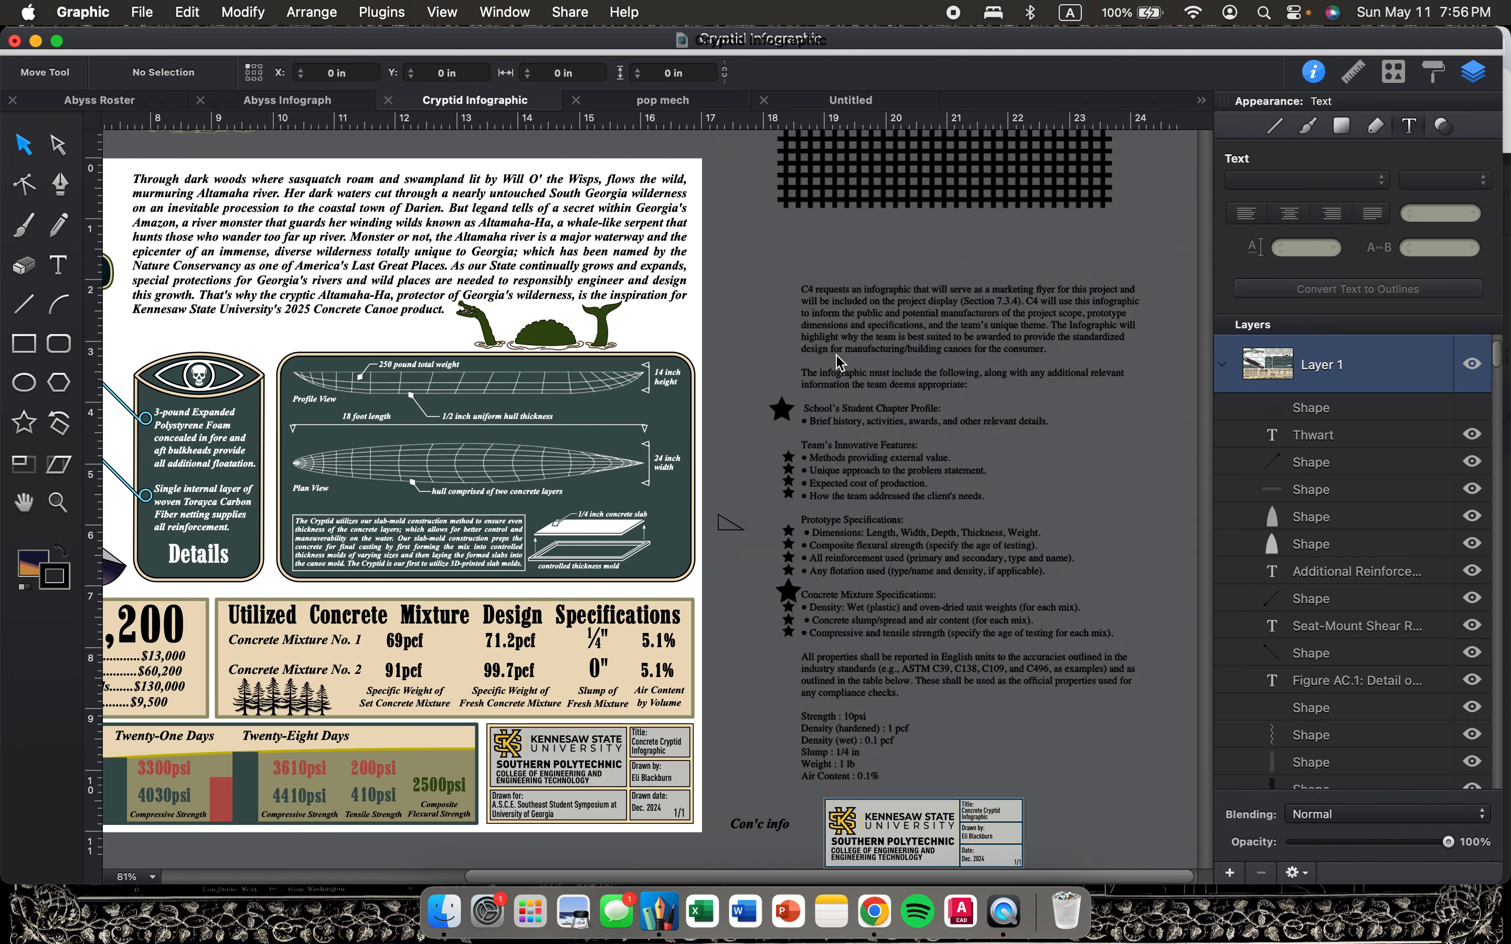
{"action": "scroll", "coordinate": [837, 362], "scroll_direction": "up", "scroll_amount": 3}
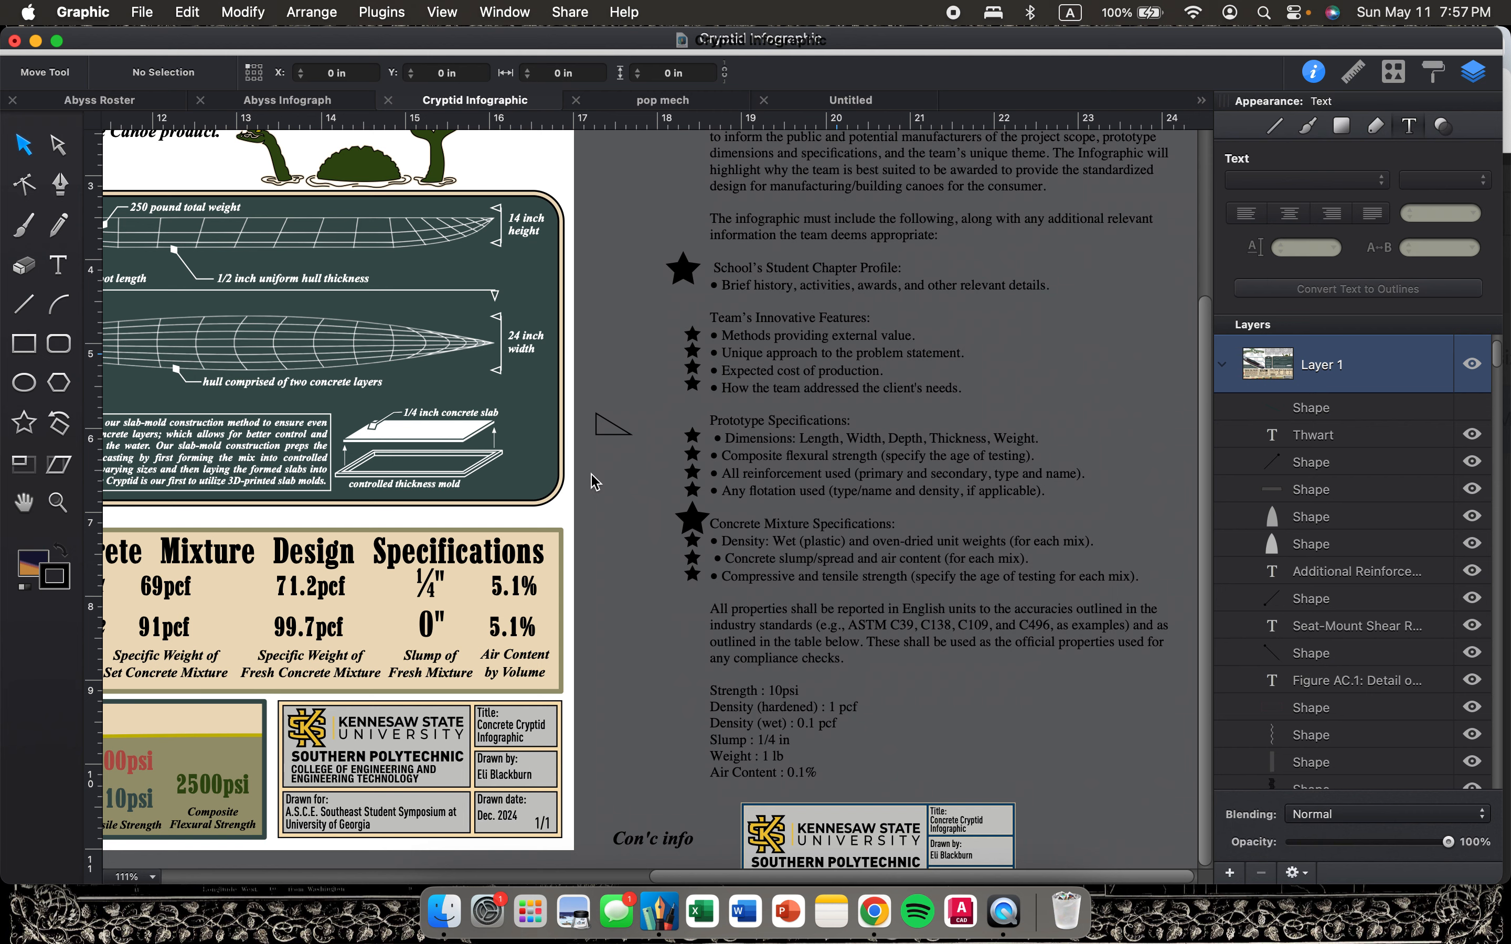
{"action": "scroll", "coordinate": [592, 474], "scroll_direction": "left", "scroll_amount": 12}
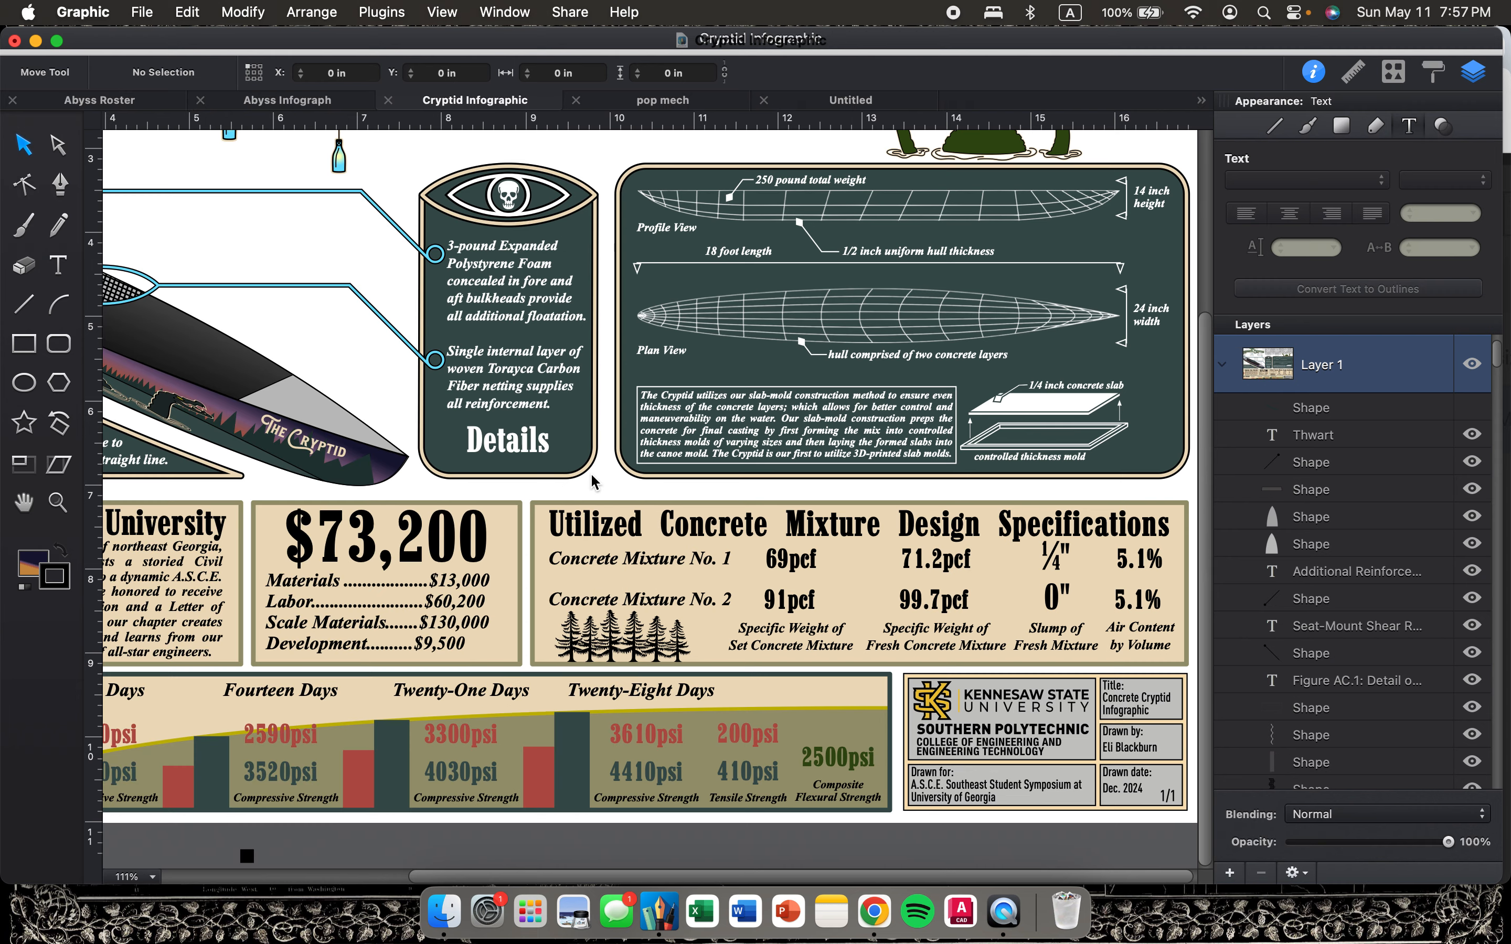
{"action": "scroll", "coordinate": [592, 481], "scroll_direction": "right", "scroll_amount": 5}
{"action": "scroll", "coordinate": [591, 481], "scroll_direction": "up", "scroll_amount": 2}
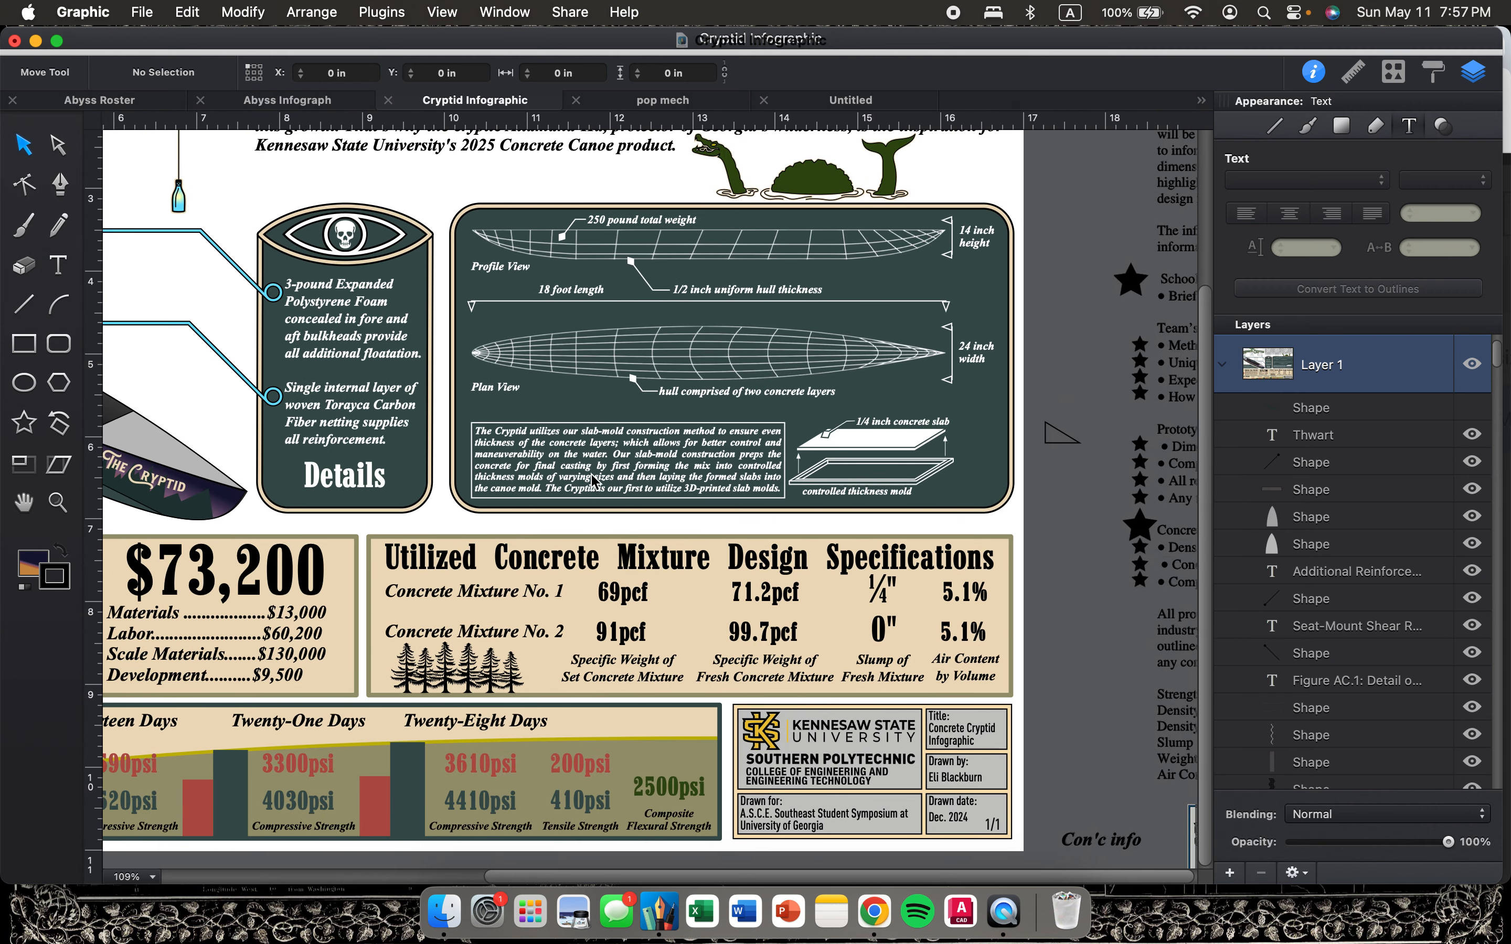
{"action": "scroll", "coordinate": [654, 548], "scroll_direction": "down", "scroll_amount": 3}
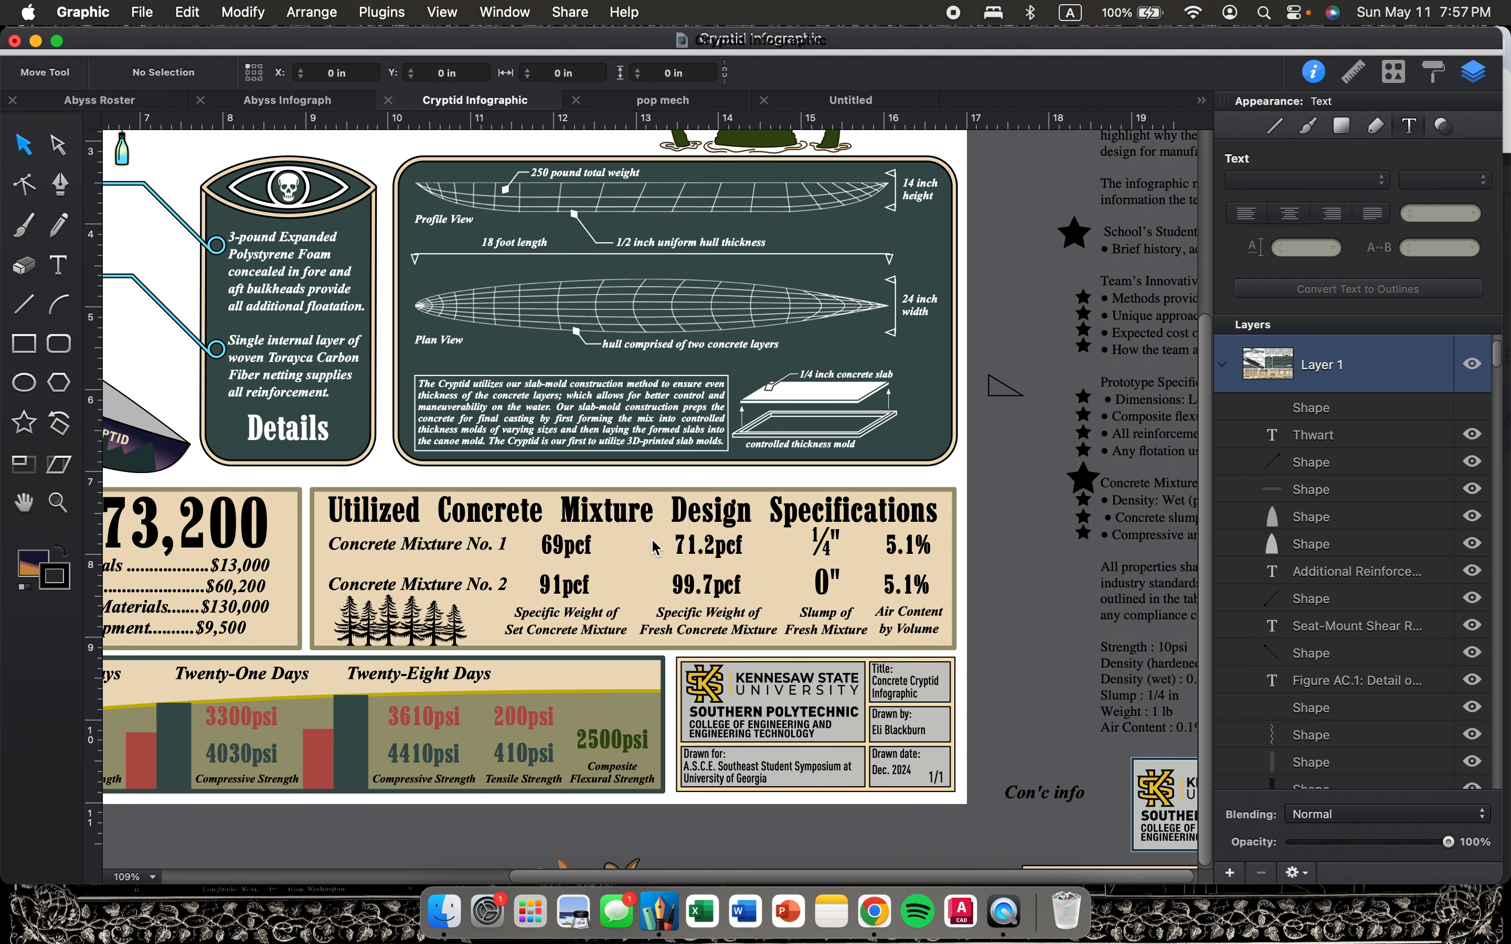
Examine the Utilized Concrete Mixture Design Specifications box and the neighbouring university title block on the Cryptid poster up close.
{"action": "scroll", "coordinate": [654, 548], "scroll_direction": "up", "scroll_amount": 5}
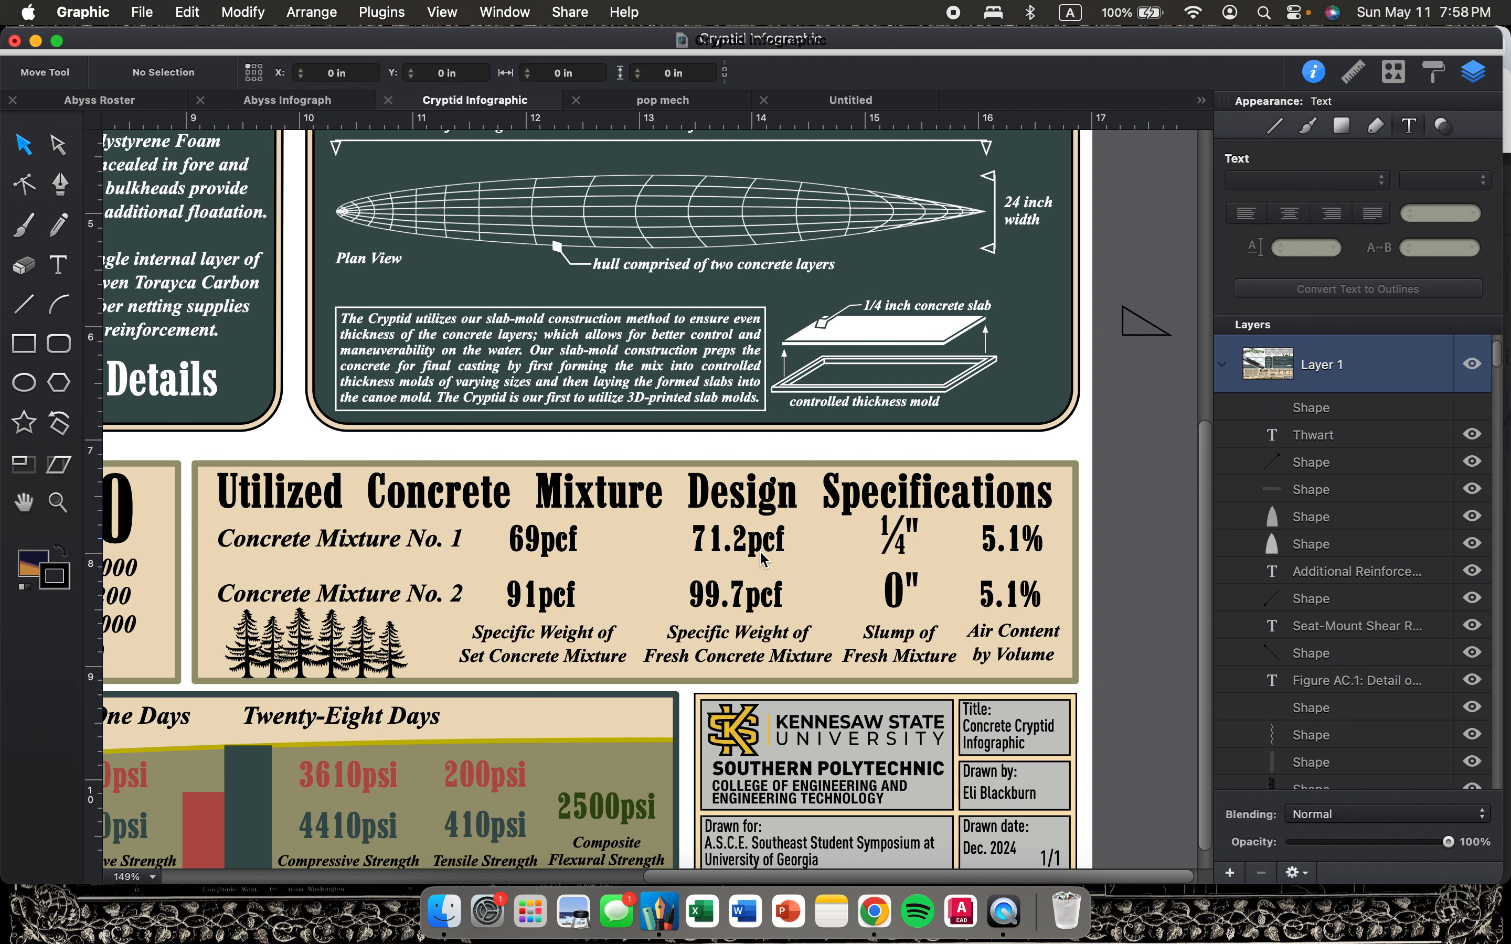
{"action": "scroll", "coordinate": [762, 547], "scroll_direction": "down", "scroll_amount": 1}
{"action": "scroll", "coordinate": [762, 547], "scroll_direction": "left", "scroll_amount": 1}
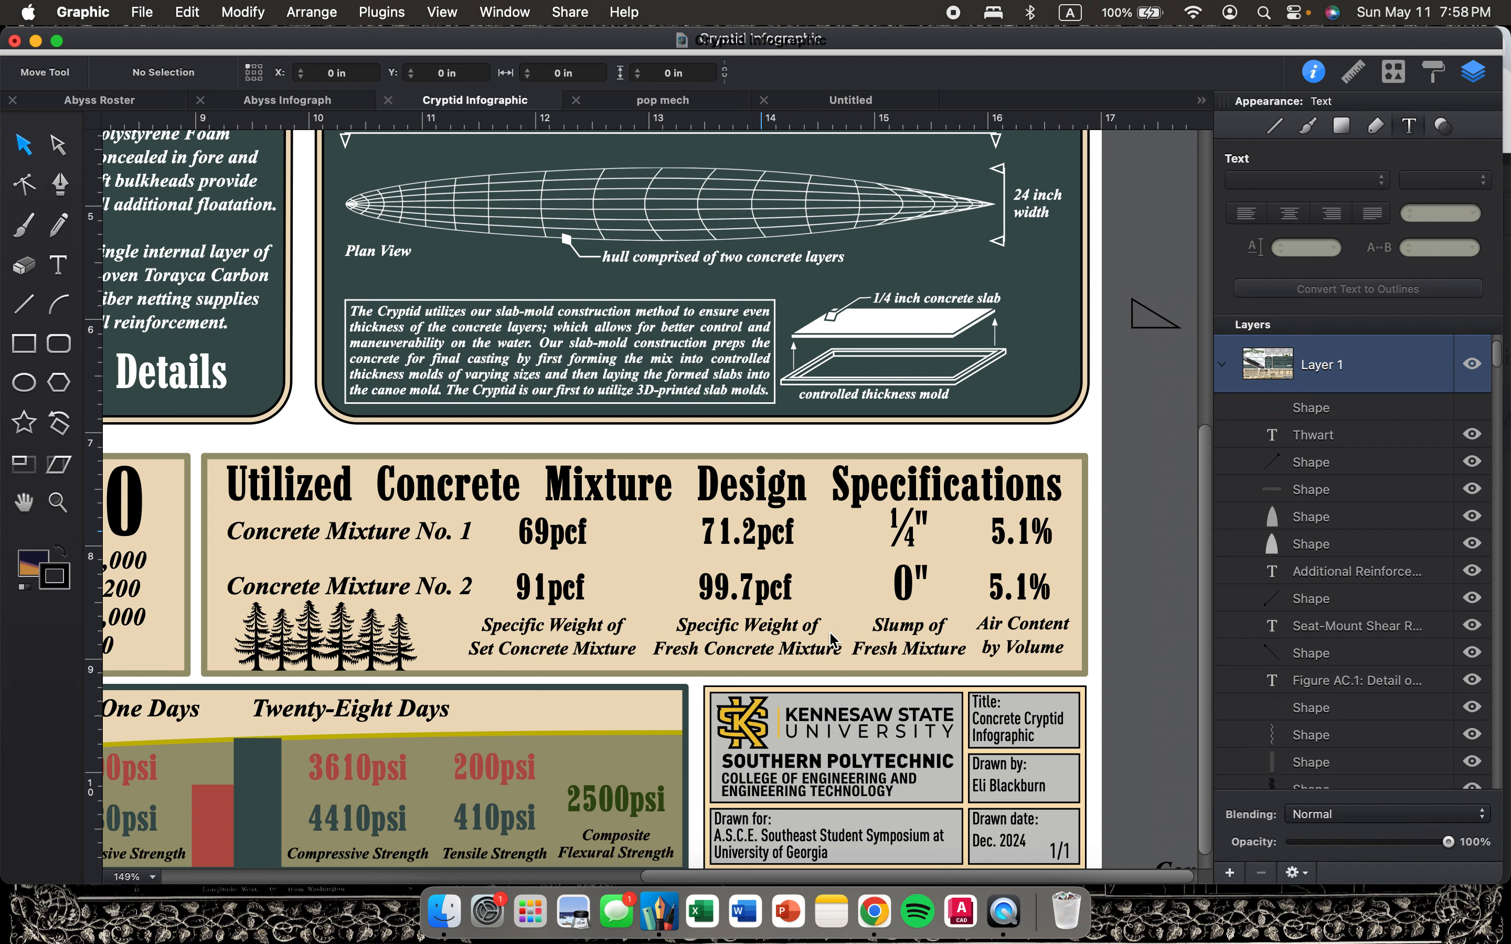
{"action": "scroll", "coordinate": [830, 637], "scroll_direction": "down", "scroll_amount": 2}
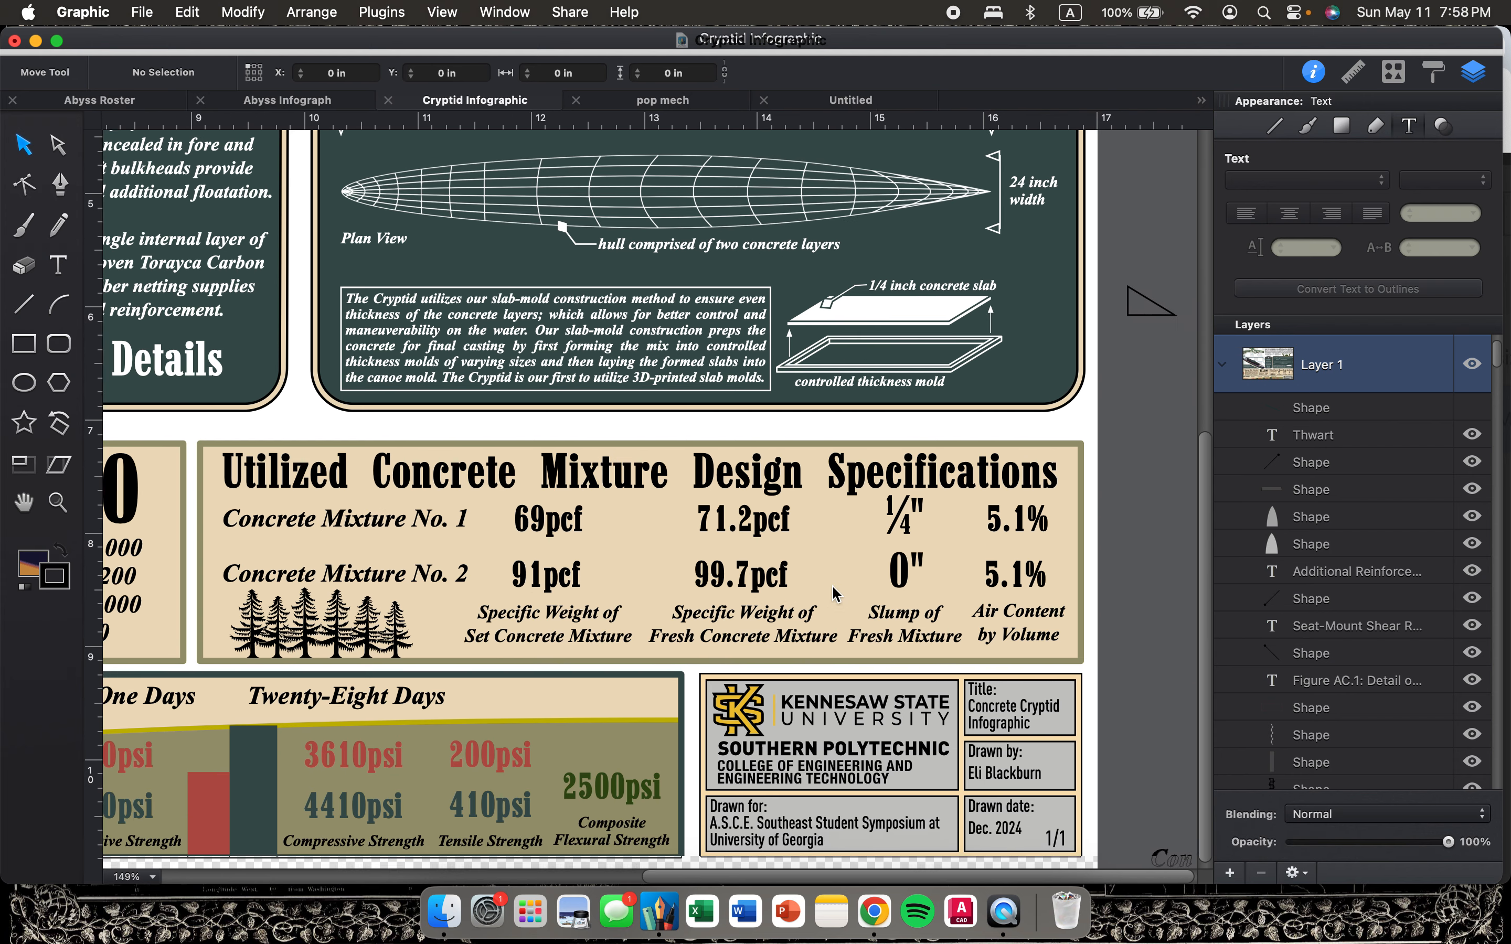
{"action": "scroll", "coordinate": [835, 593], "scroll_direction": "left", "scroll_amount": 3}
{"action": "scroll", "coordinate": [835, 594], "scroll_direction": "down", "scroll_amount": 1}
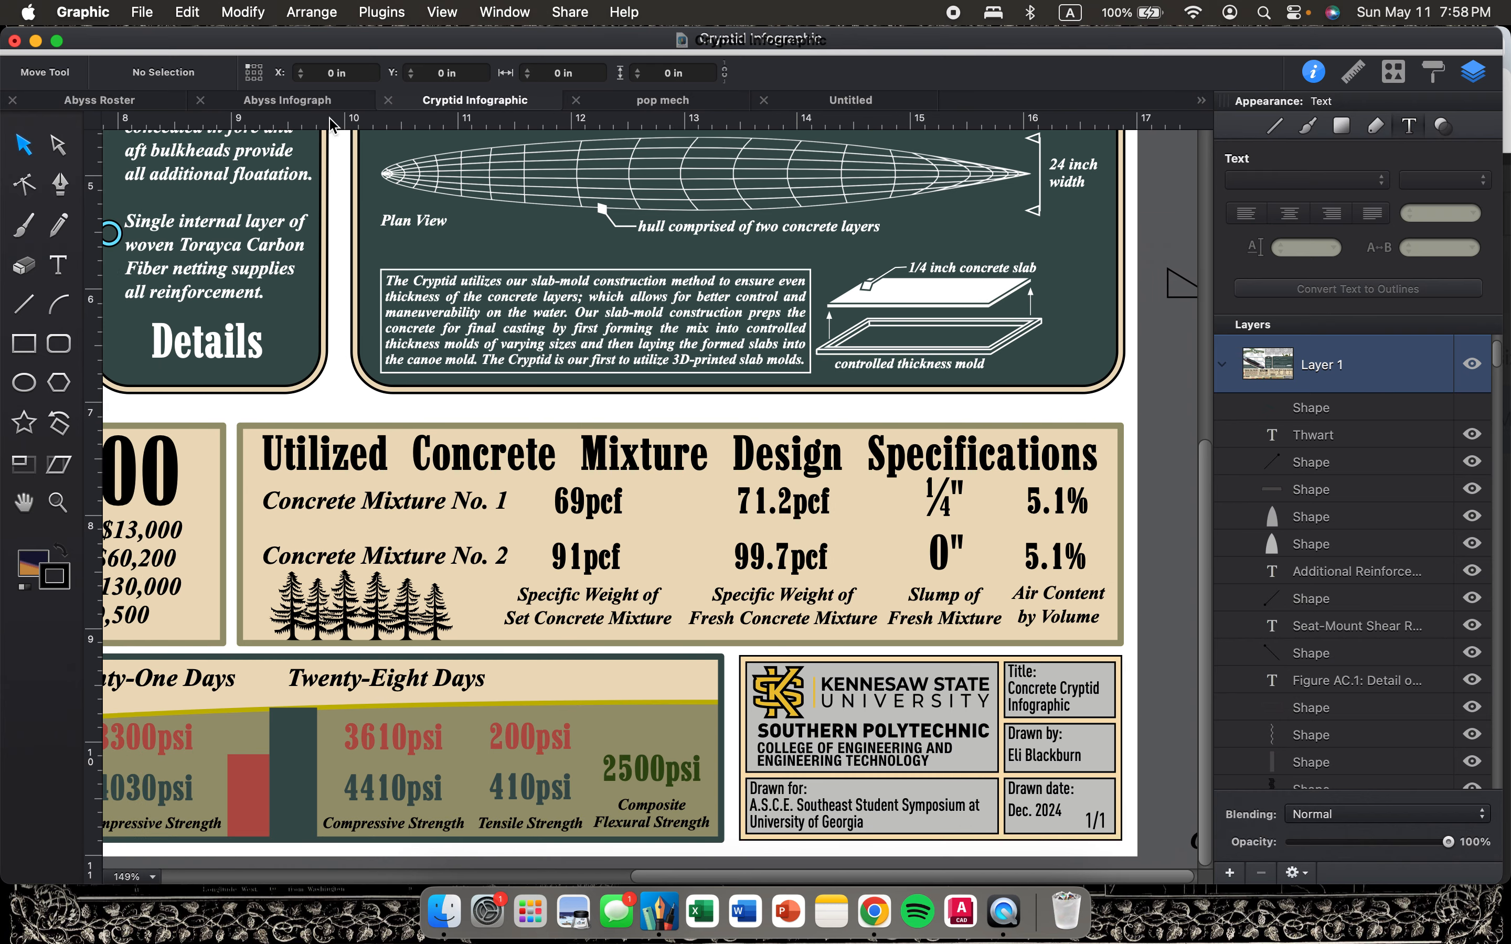
Return to the Atlanta Abyss infographic and examine its cost box beside the top and side hull views.
{"action": "left_click", "coordinate": [287, 99]}
{"action": "scroll", "coordinate": [930, 472], "scroll_direction": "up", "scroll_amount": 5}
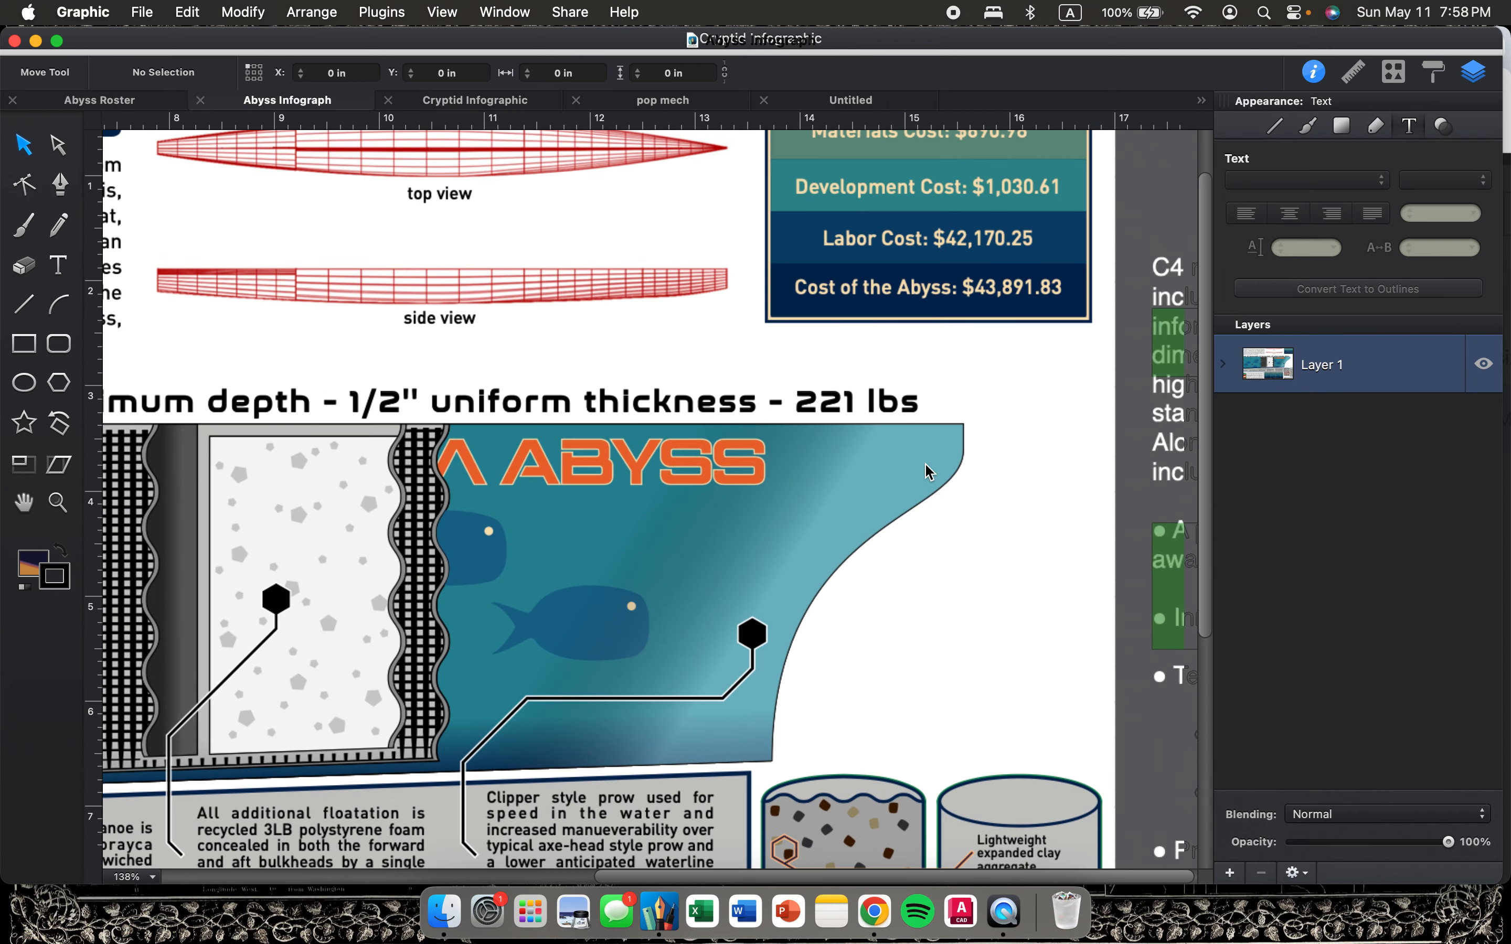
{"action": "scroll", "coordinate": [929, 473], "scroll_direction": "up", "scroll_amount": 3}
{"action": "scroll", "coordinate": [927, 449], "scroll_direction": "up", "scroll_amount": 3}
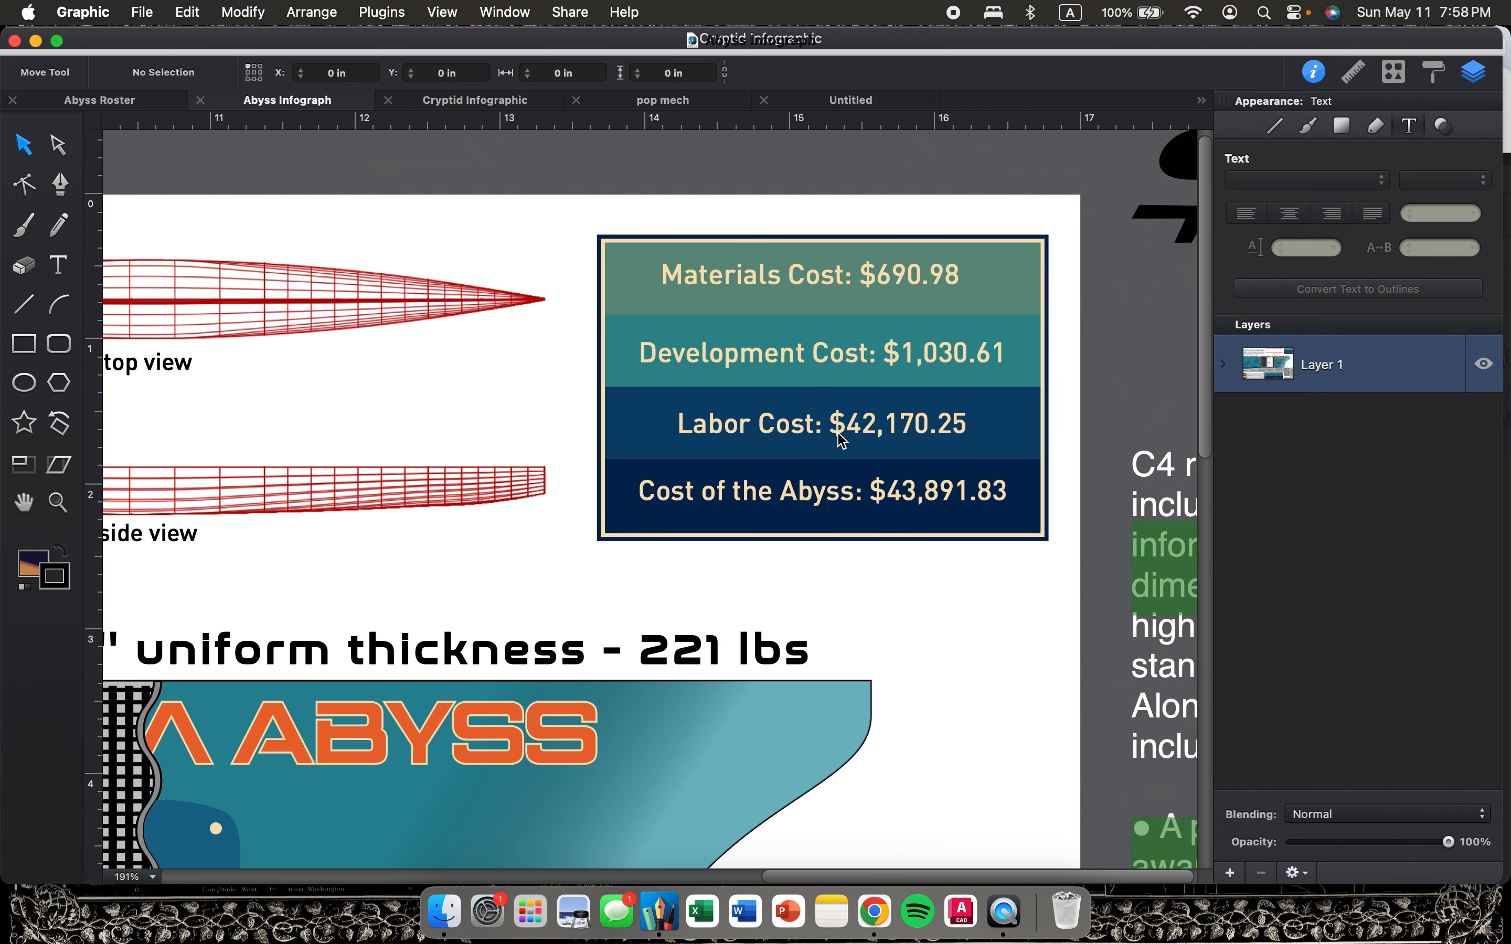
{"action": "scroll", "coordinate": [778, 528], "scroll_direction": "down", "scroll_amount": 3}
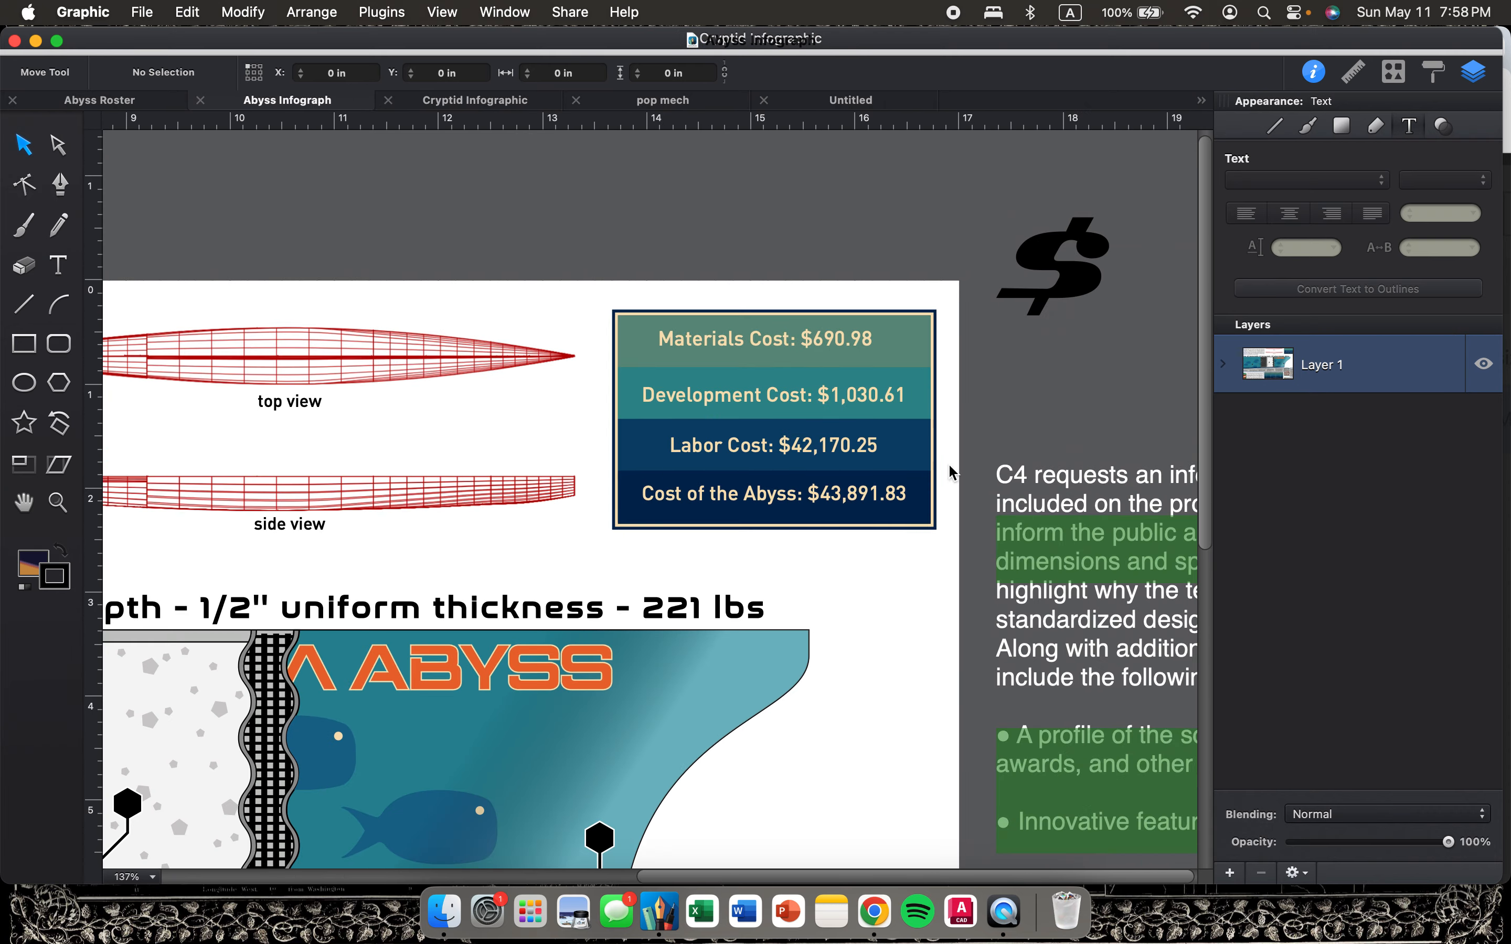
{"action": "scroll", "coordinate": [789, 463], "scroll_direction": "down", "scroll_amount": 3}
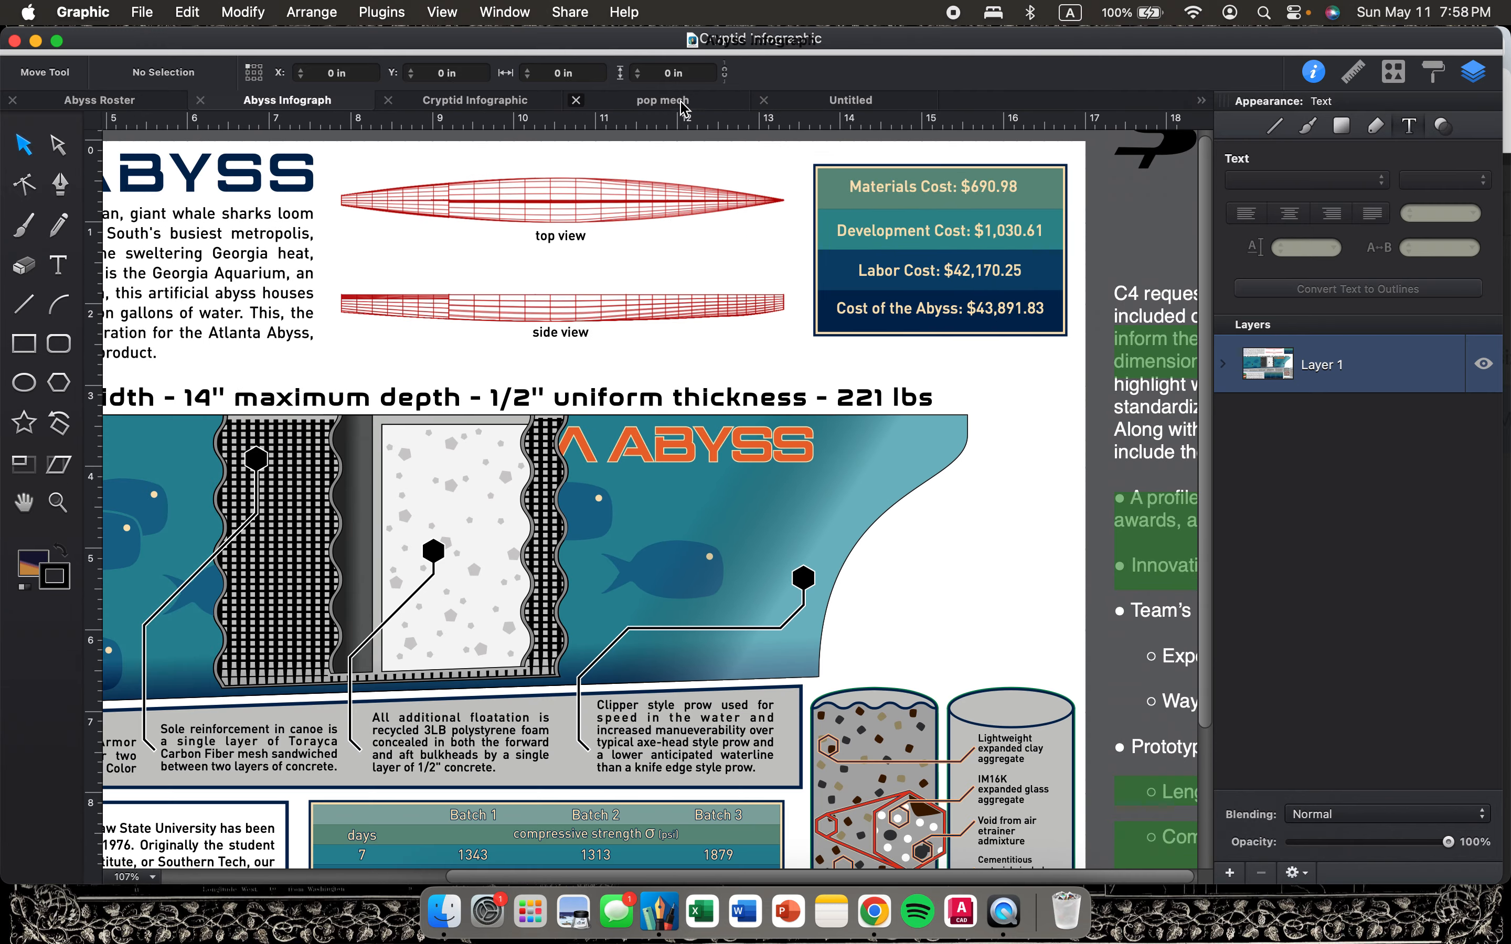
Compare the Cryptid poster's cost breakdown box with the Atlanta Abyss cost table, ending on the Cryptid infographic.
{"action": "left_click", "coordinate": [478, 101]}
{"action": "scroll", "coordinate": [536, 633], "scroll_direction": "up", "scroll_amount": 4}
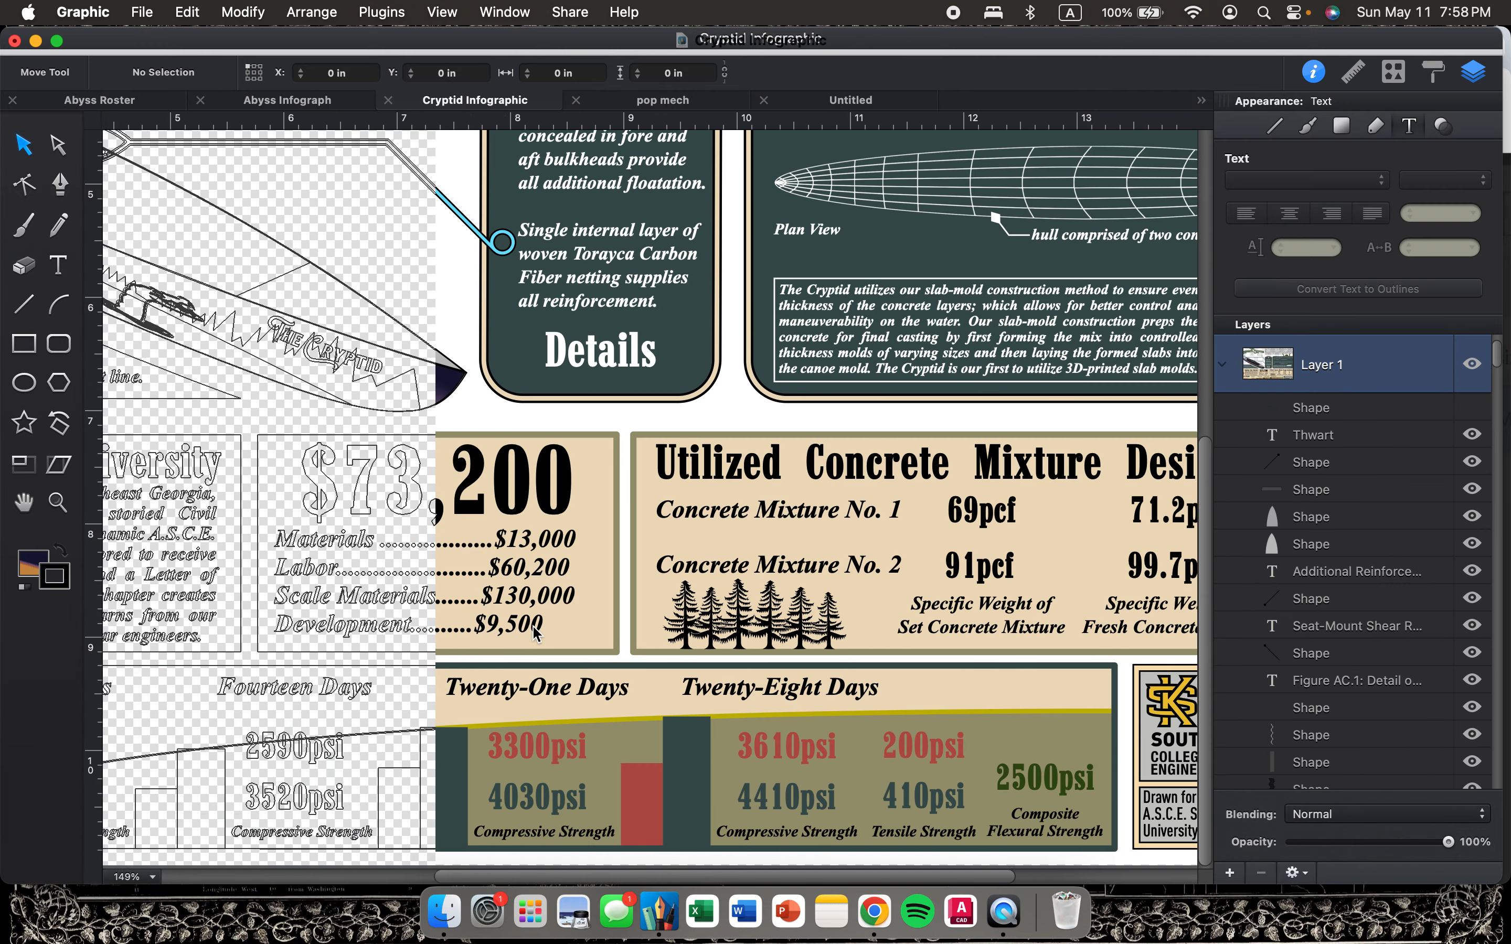
{"action": "scroll", "coordinate": [536, 633], "scroll_direction": "left", "scroll_amount": 3}
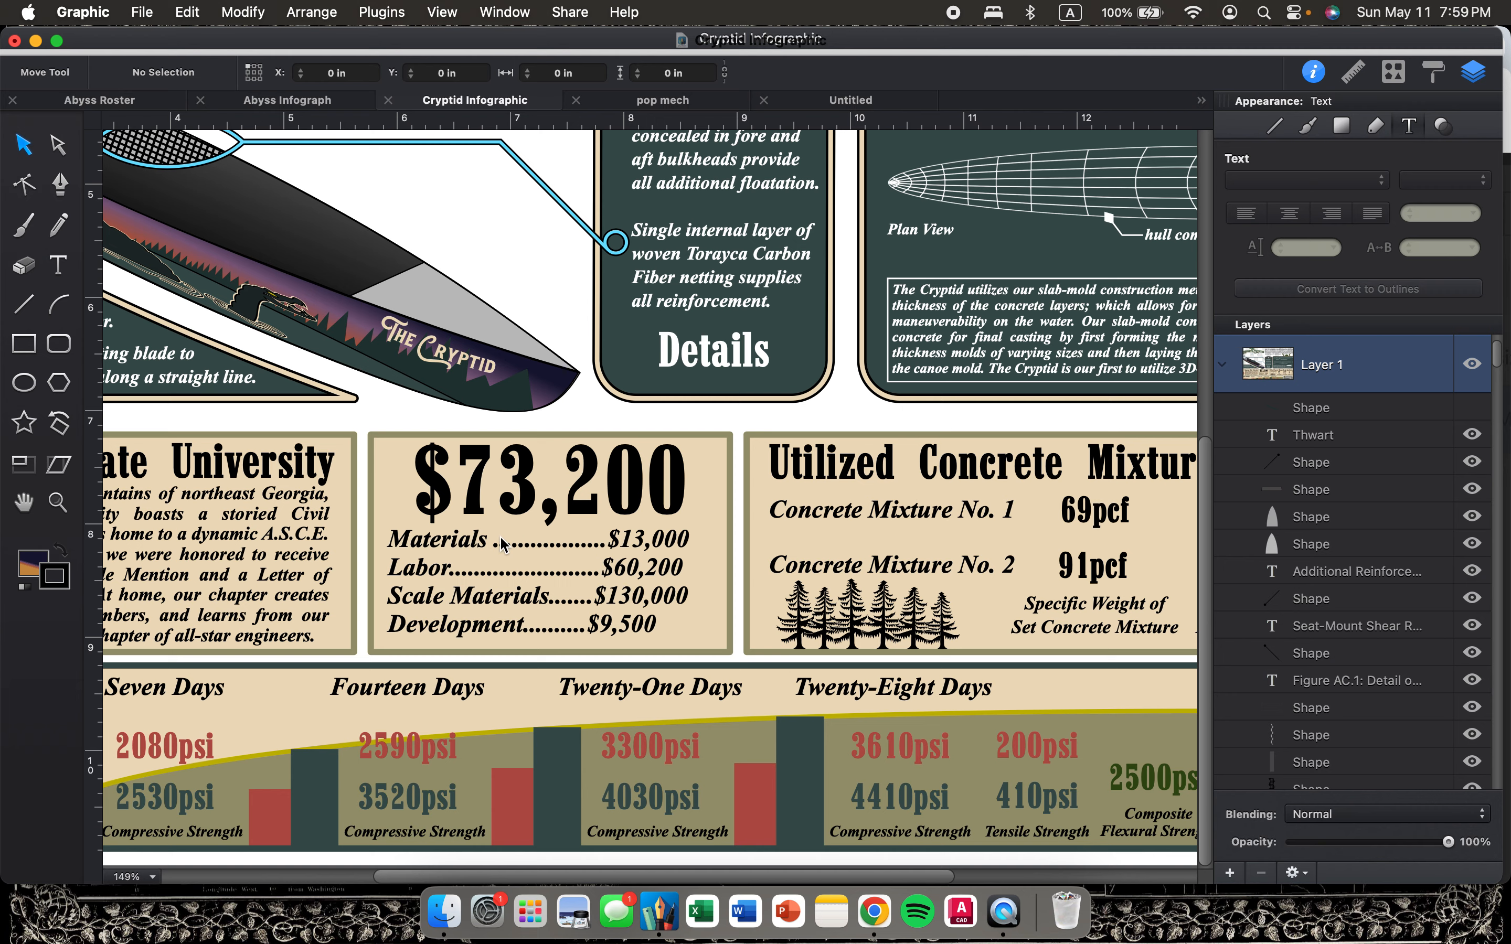
{"action": "left_click", "coordinate": [328, 97]}
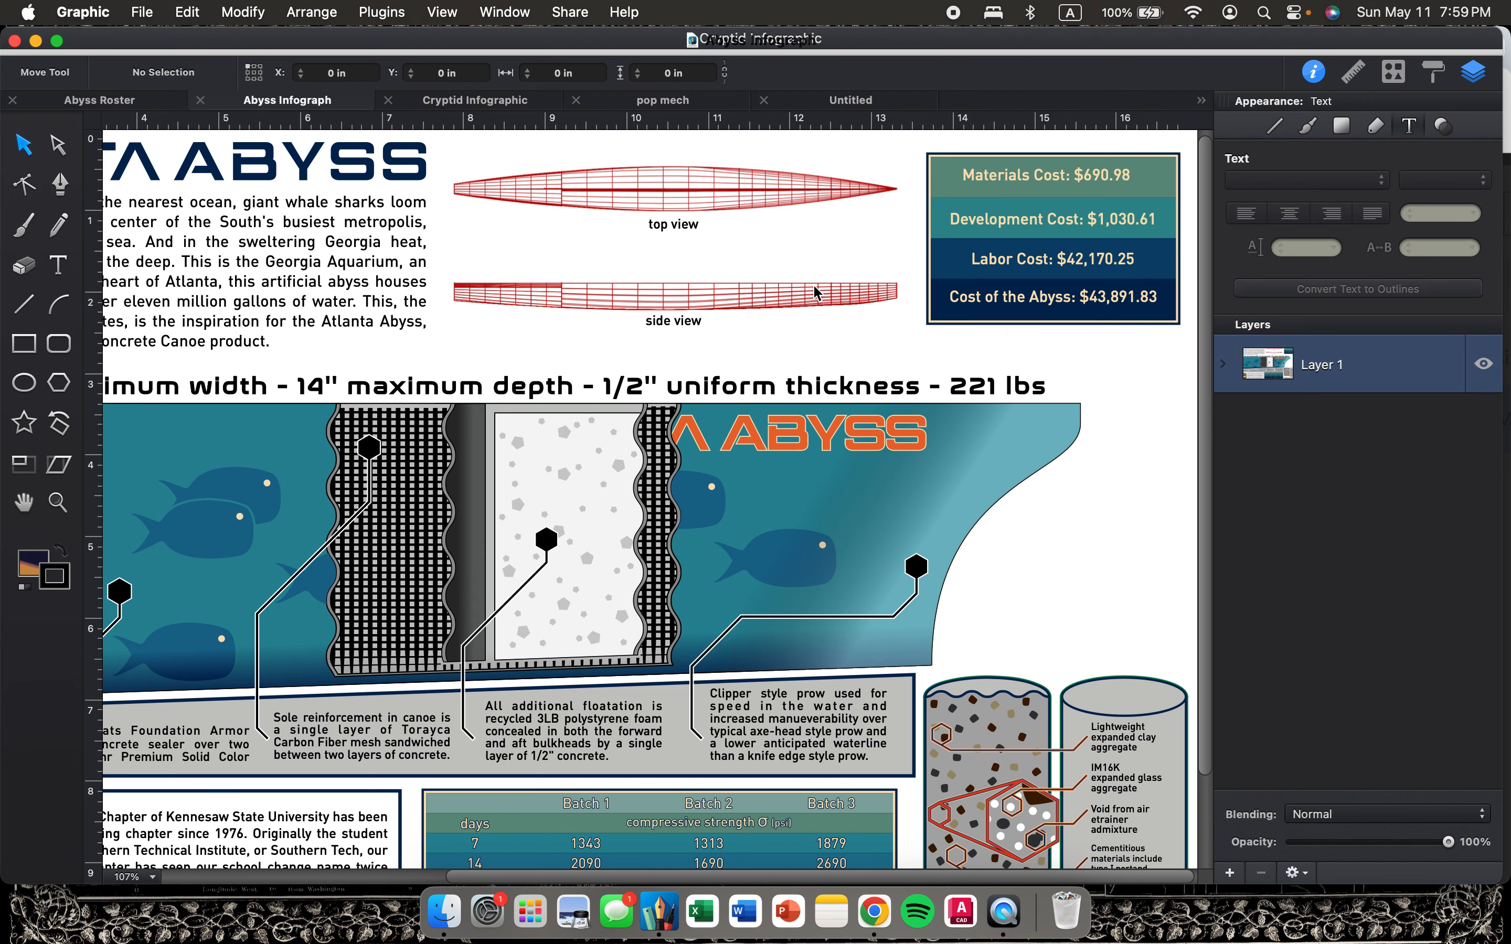
{"action": "left_click", "coordinate": [486, 108]}
{"action": "scroll", "coordinate": [467, 573], "scroll_direction": "down", "scroll_amount": 5}
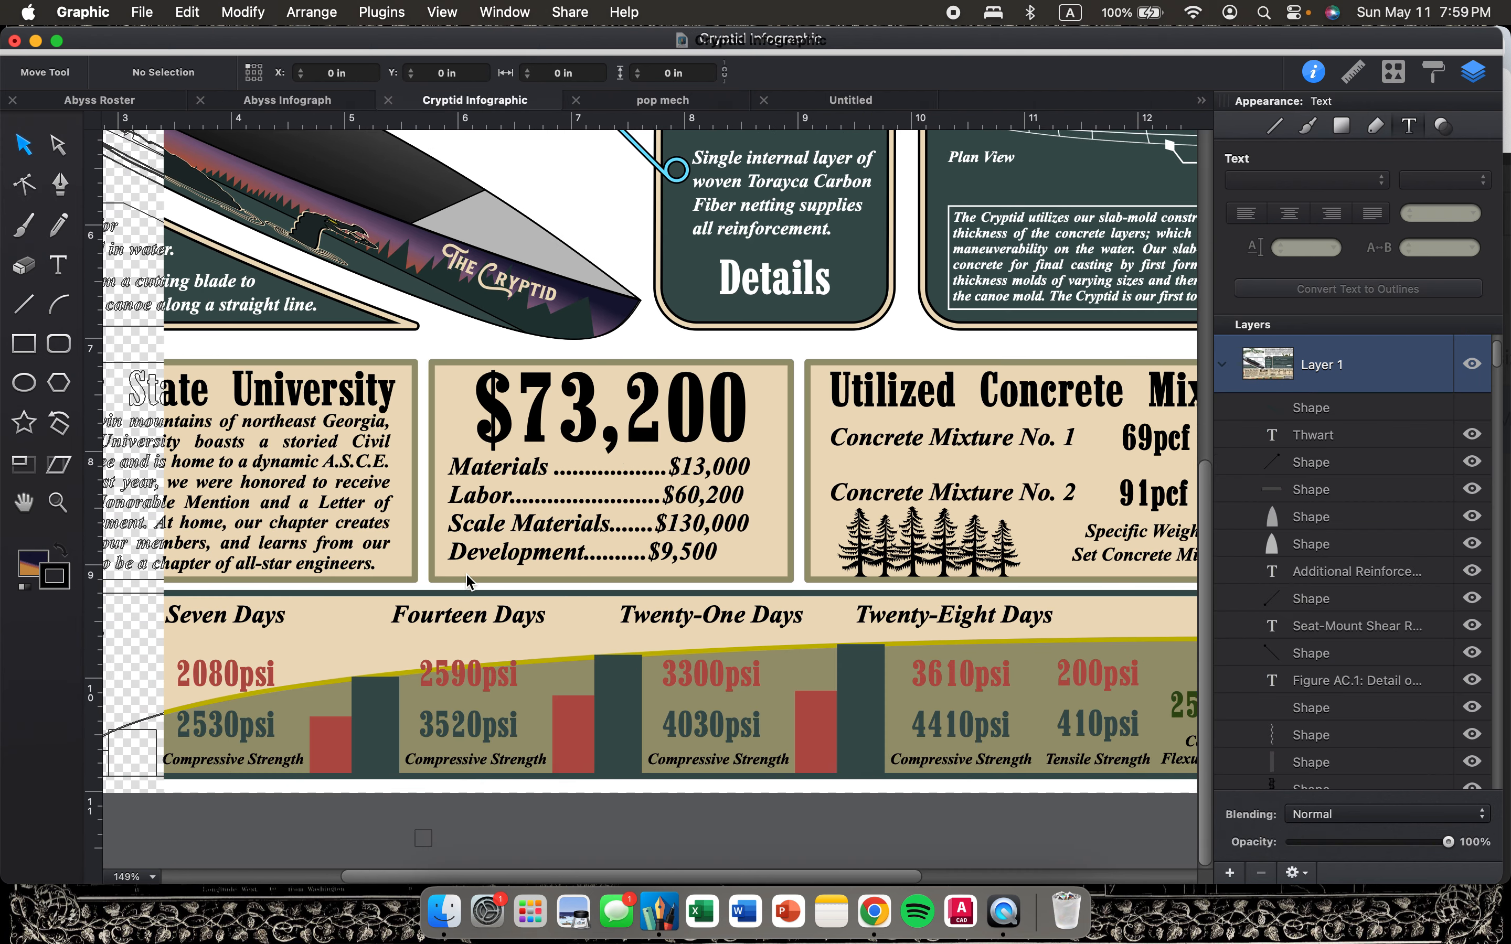
Read across the Cryptid poster's Concrete Strength chart, from the seven-day results to the twenty-eight-day and composite flexural strengths.
{"action": "scroll", "coordinate": [466, 573], "scroll_direction": "left", "scroll_amount": 5}
{"action": "scroll", "coordinate": [469, 582], "scroll_direction": "left", "scroll_amount": 3}
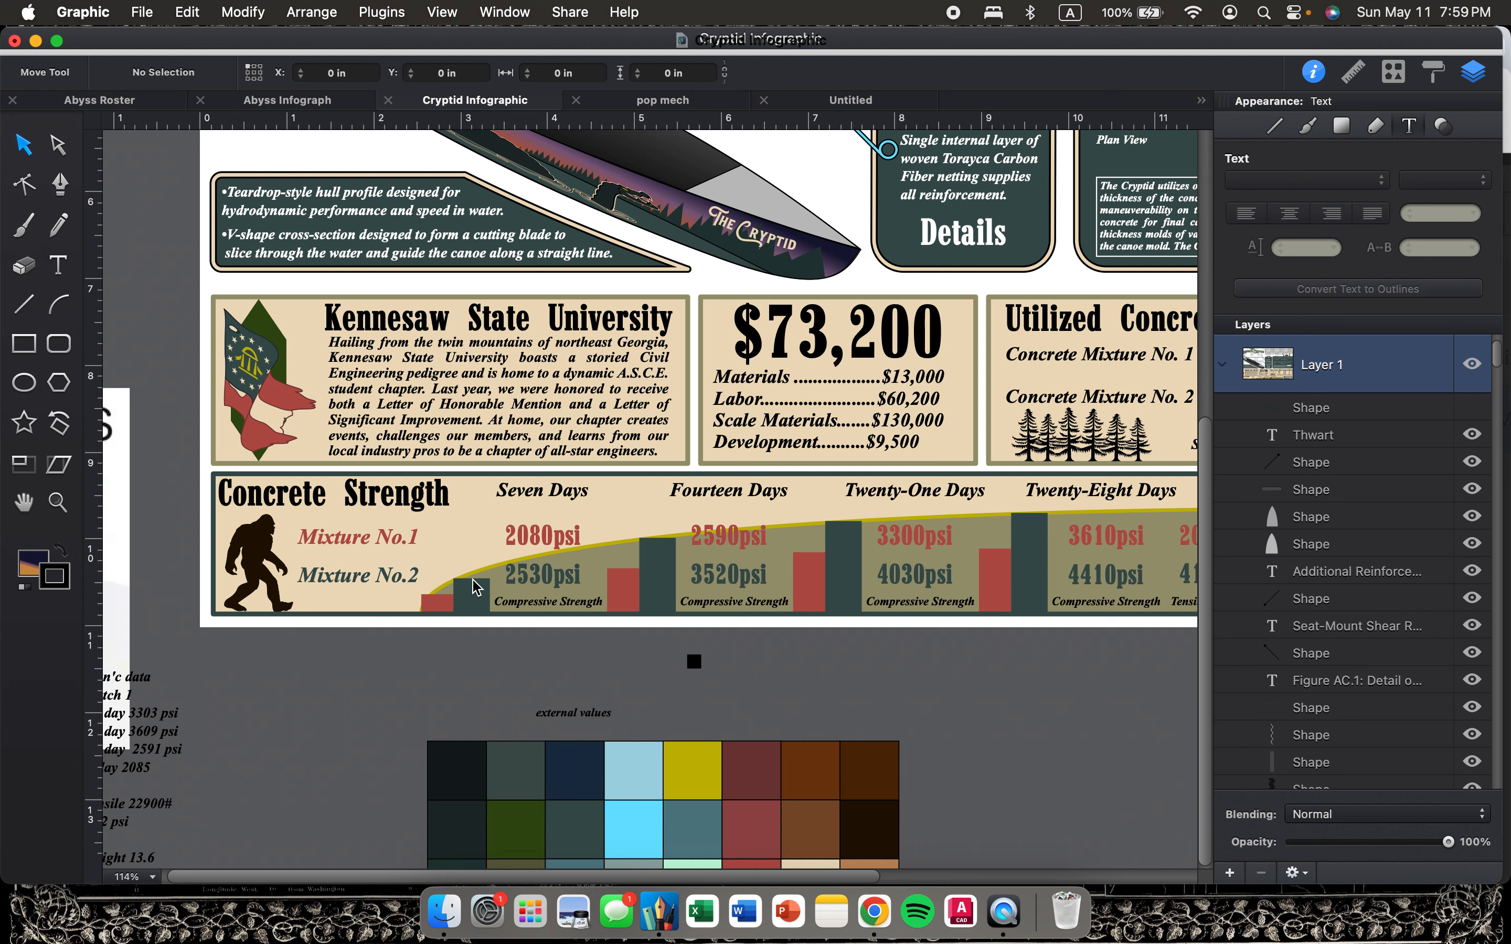
{"action": "scroll", "coordinate": [674, 599], "scroll_direction": "right", "scroll_amount": 5}
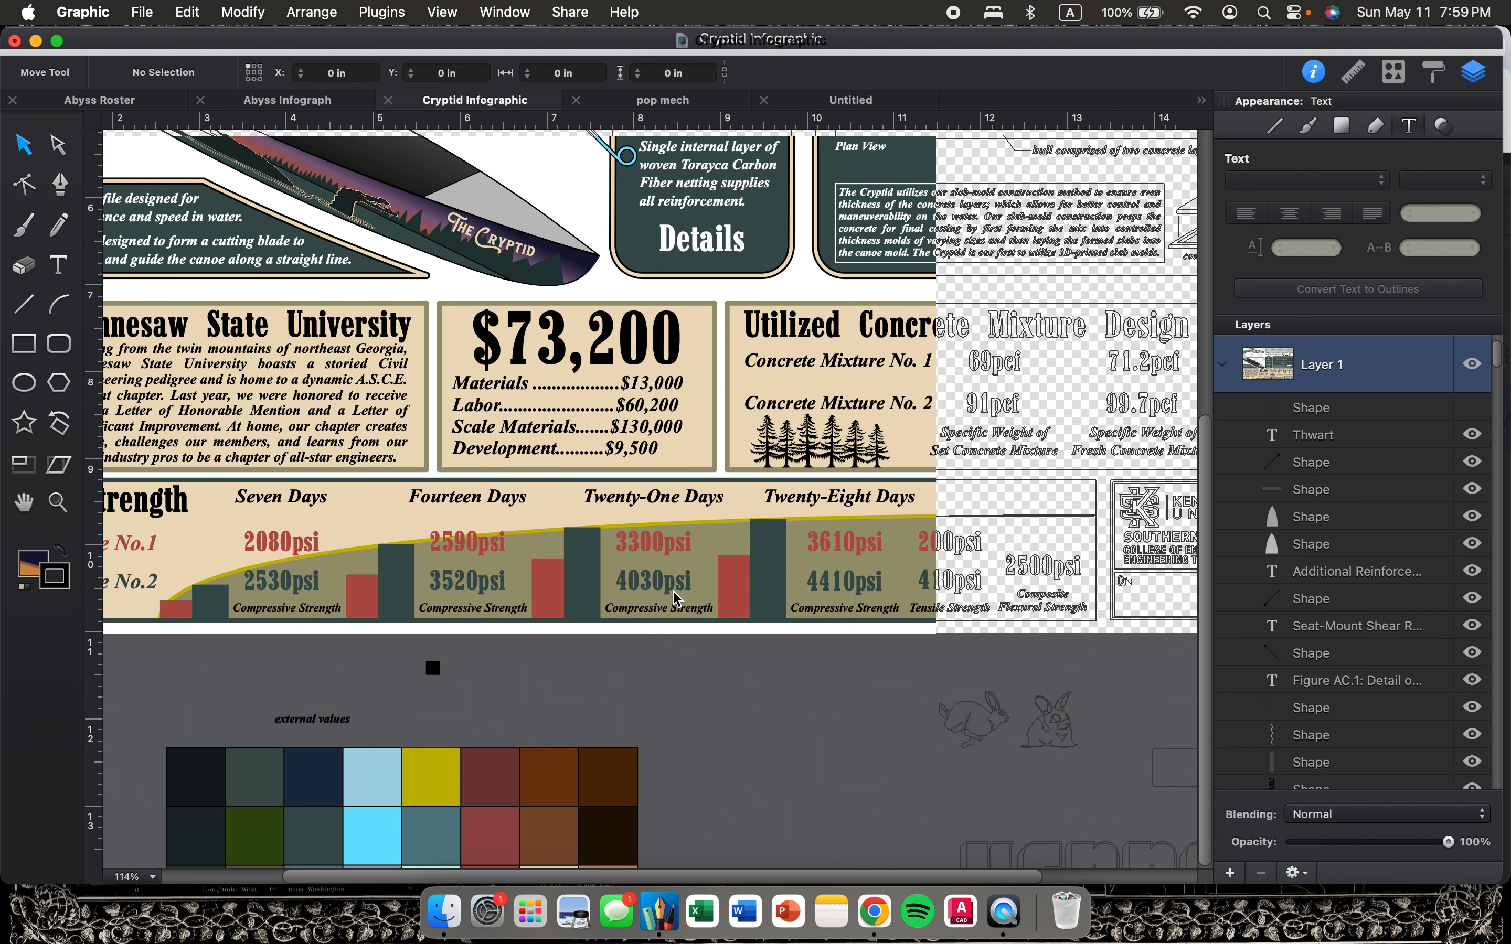
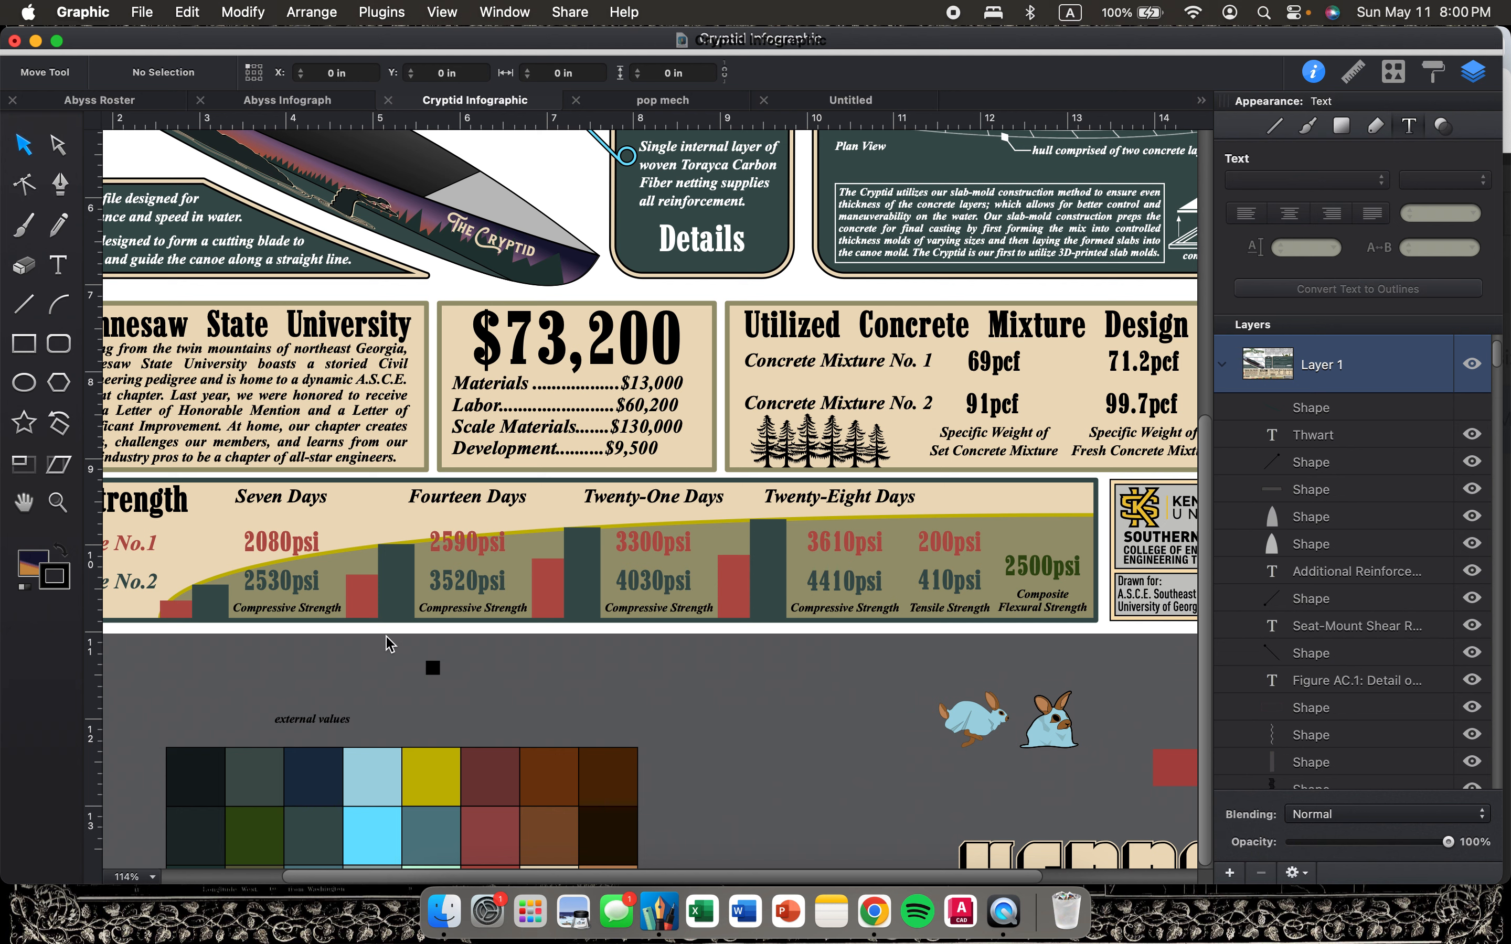
{"action": "scroll", "coordinate": [974, 612], "scroll_direction": "right", "scroll_amount": 5}
{"action": "scroll", "coordinate": [974, 612], "scroll_direction": "up", "scroll_amount": 3}
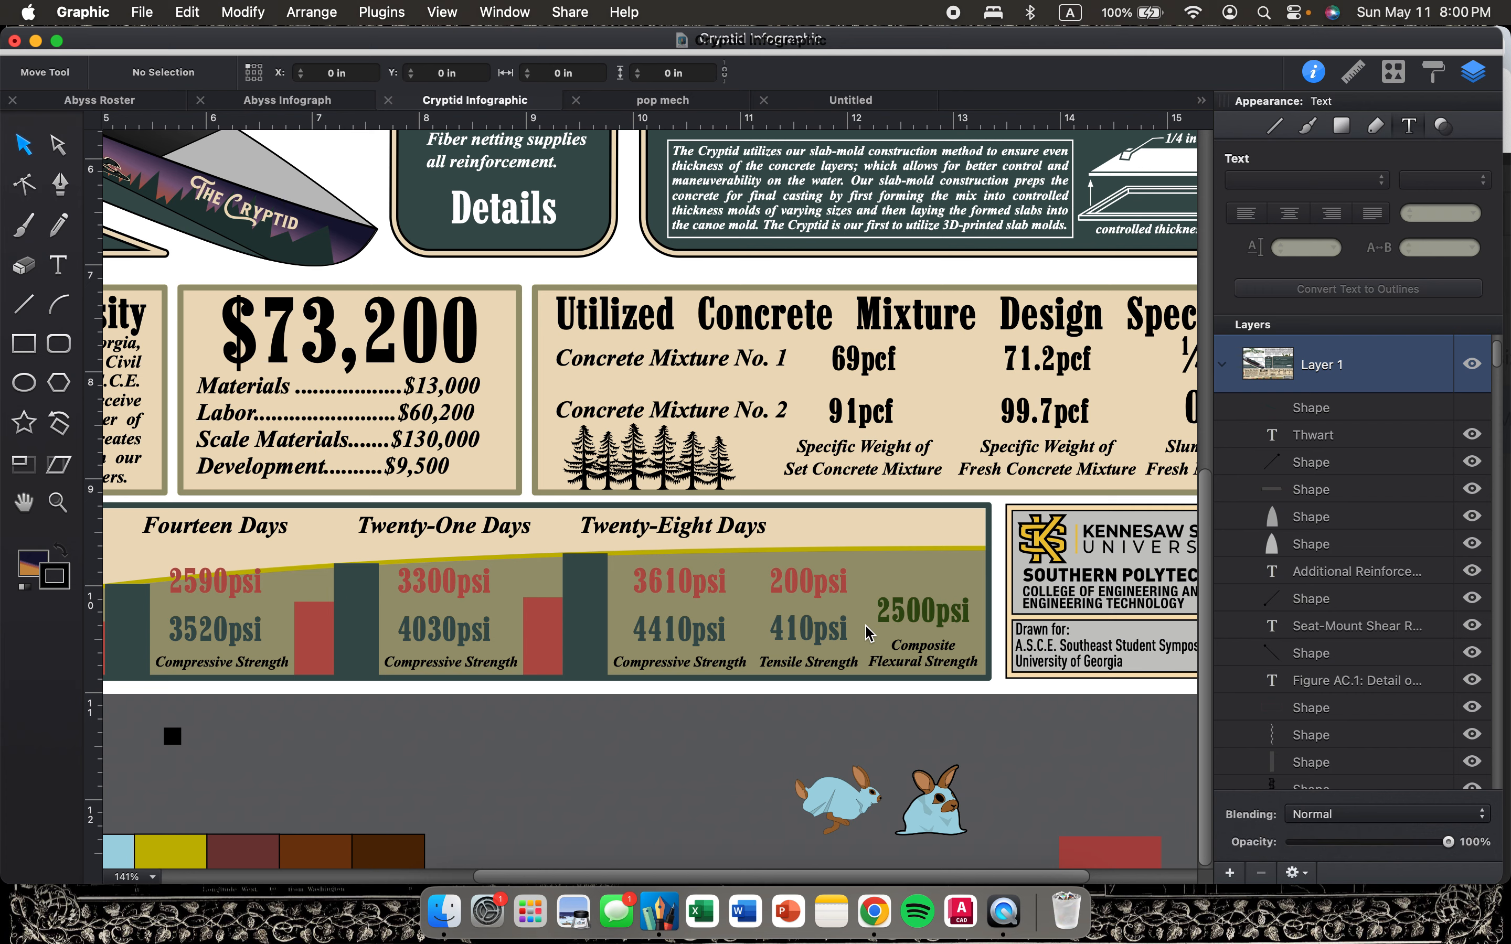
{"action": "scroll", "coordinate": [868, 632], "scroll_direction": "down", "scroll_amount": 5}
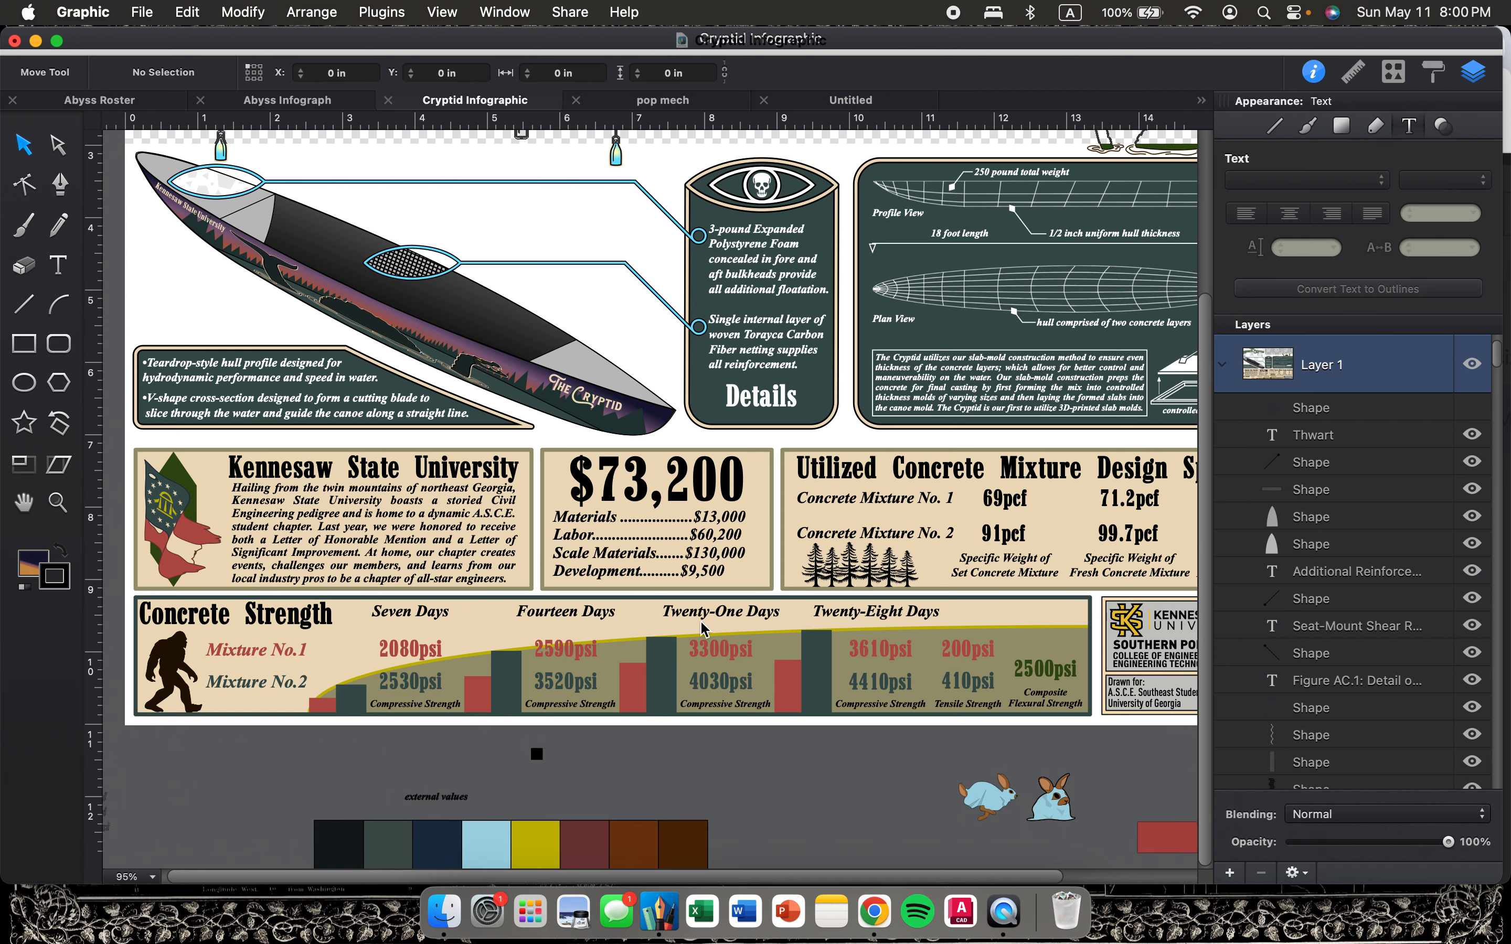
Review how the Concrete Strength chart fits with the canoe illustration, Details box and title lettering across the complete Cryptid poster.
{"action": "scroll", "coordinate": [705, 631], "scroll_direction": "up", "scroll_amount": 2}
{"action": "scroll", "coordinate": [270, 536], "scroll_direction": "left", "scroll_amount": 2}
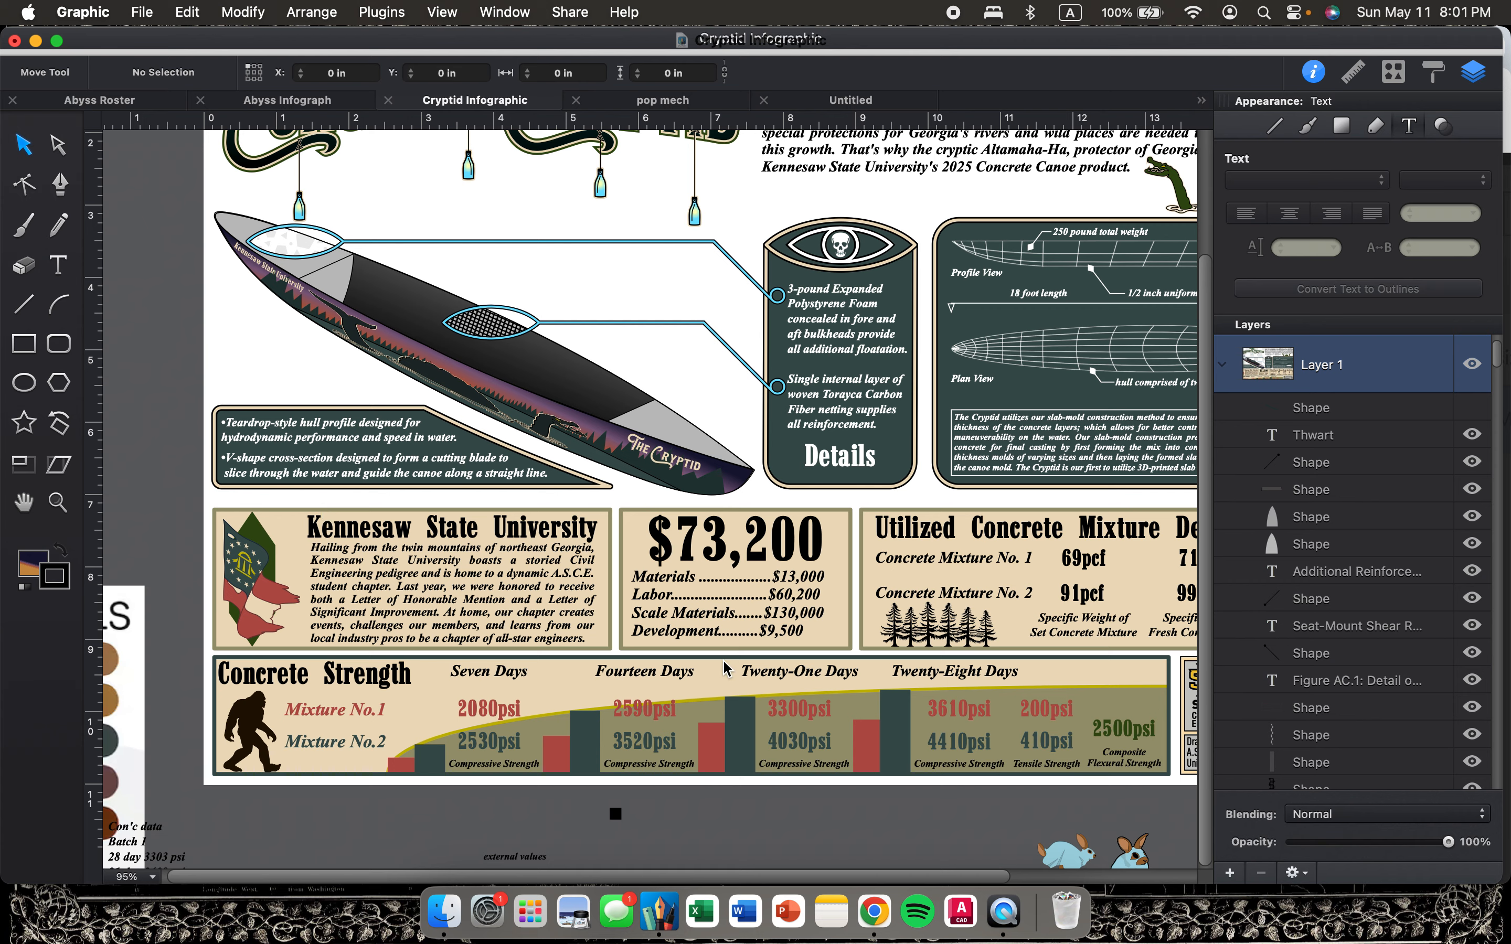
{"action": "scroll", "coordinate": [639, 498], "scroll_direction": "up", "scroll_amount": 1}
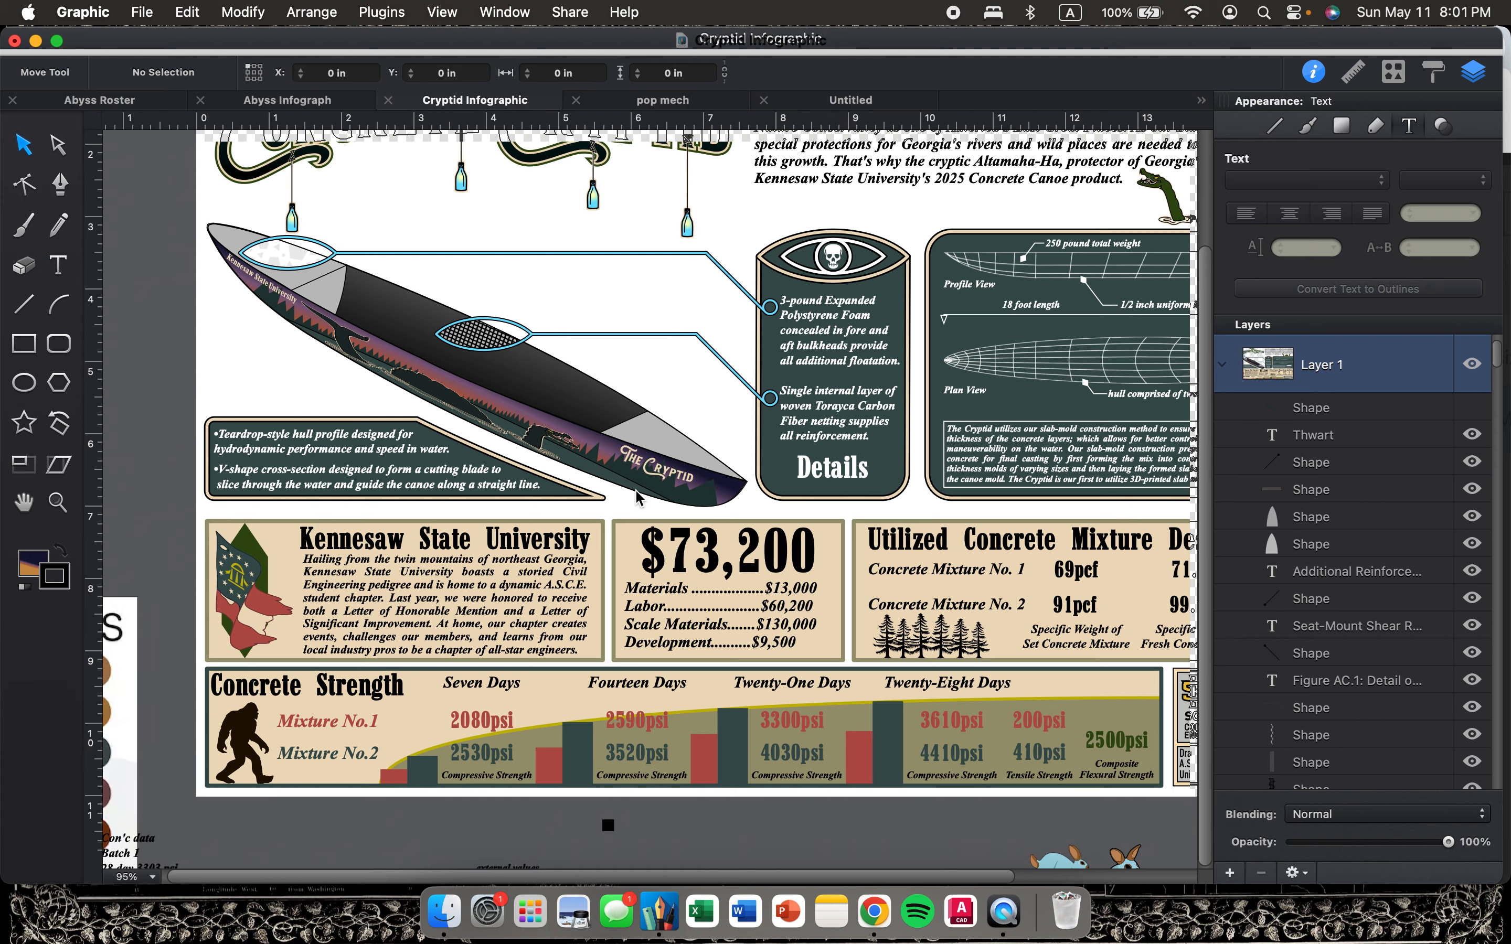
{"action": "scroll", "coordinate": [639, 498], "scroll_direction": "up", "scroll_amount": 5}
{"action": "scroll", "coordinate": [638, 498], "scroll_direction": "right", "scroll_amount": 5}
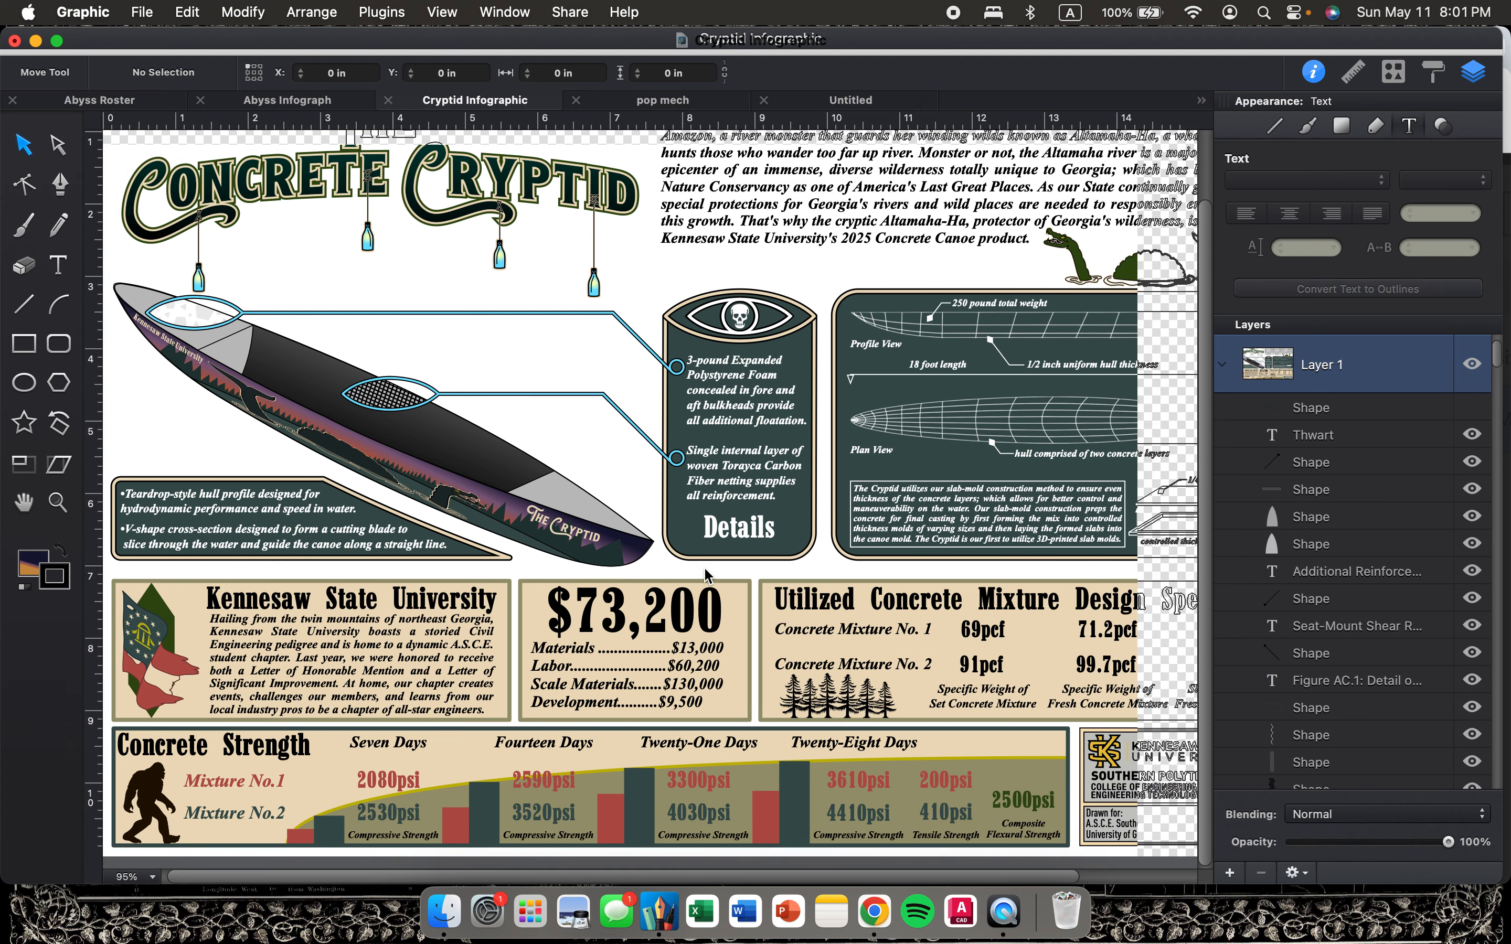
{"action": "scroll", "coordinate": [706, 574], "scroll_direction": "down", "scroll_amount": 3}
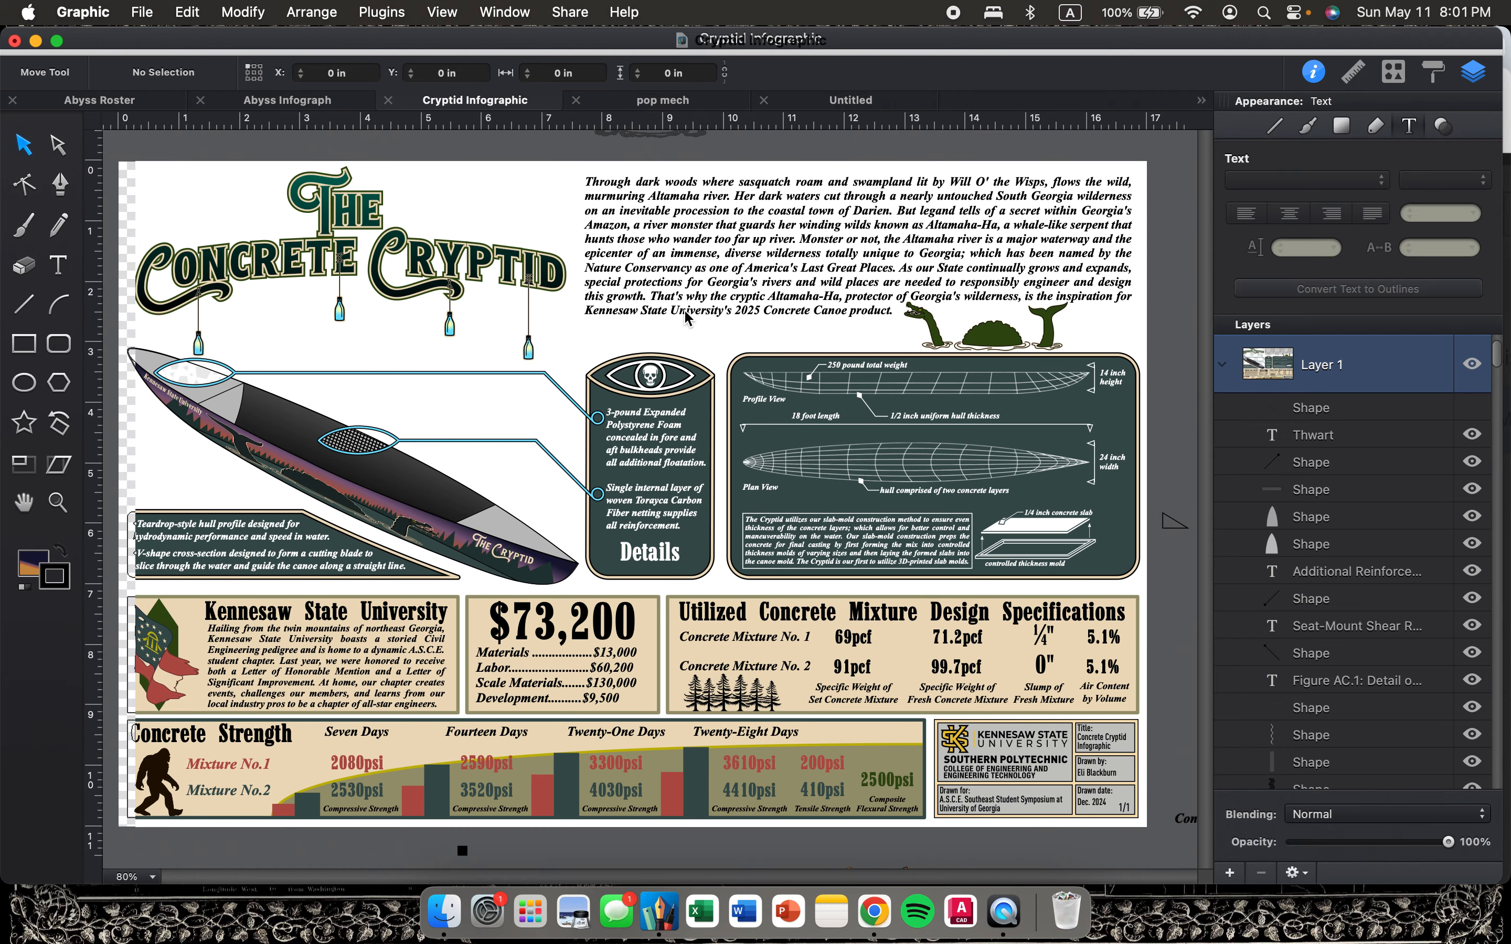
Inspect the Kennesaw State University title block in the Cryptid poster's lower corner at high magnification.
{"action": "scroll", "coordinate": [881, 586], "scroll_direction": "down", "scroll_amount": 5}
{"action": "scroll", "coordinate": [881, 586], "scroll_direction": "right", "scroll_amount": 10}
{"action": "scroll", "coordinate": [880, 584], "scroll_direction": "up", "scroll_amount": 5}
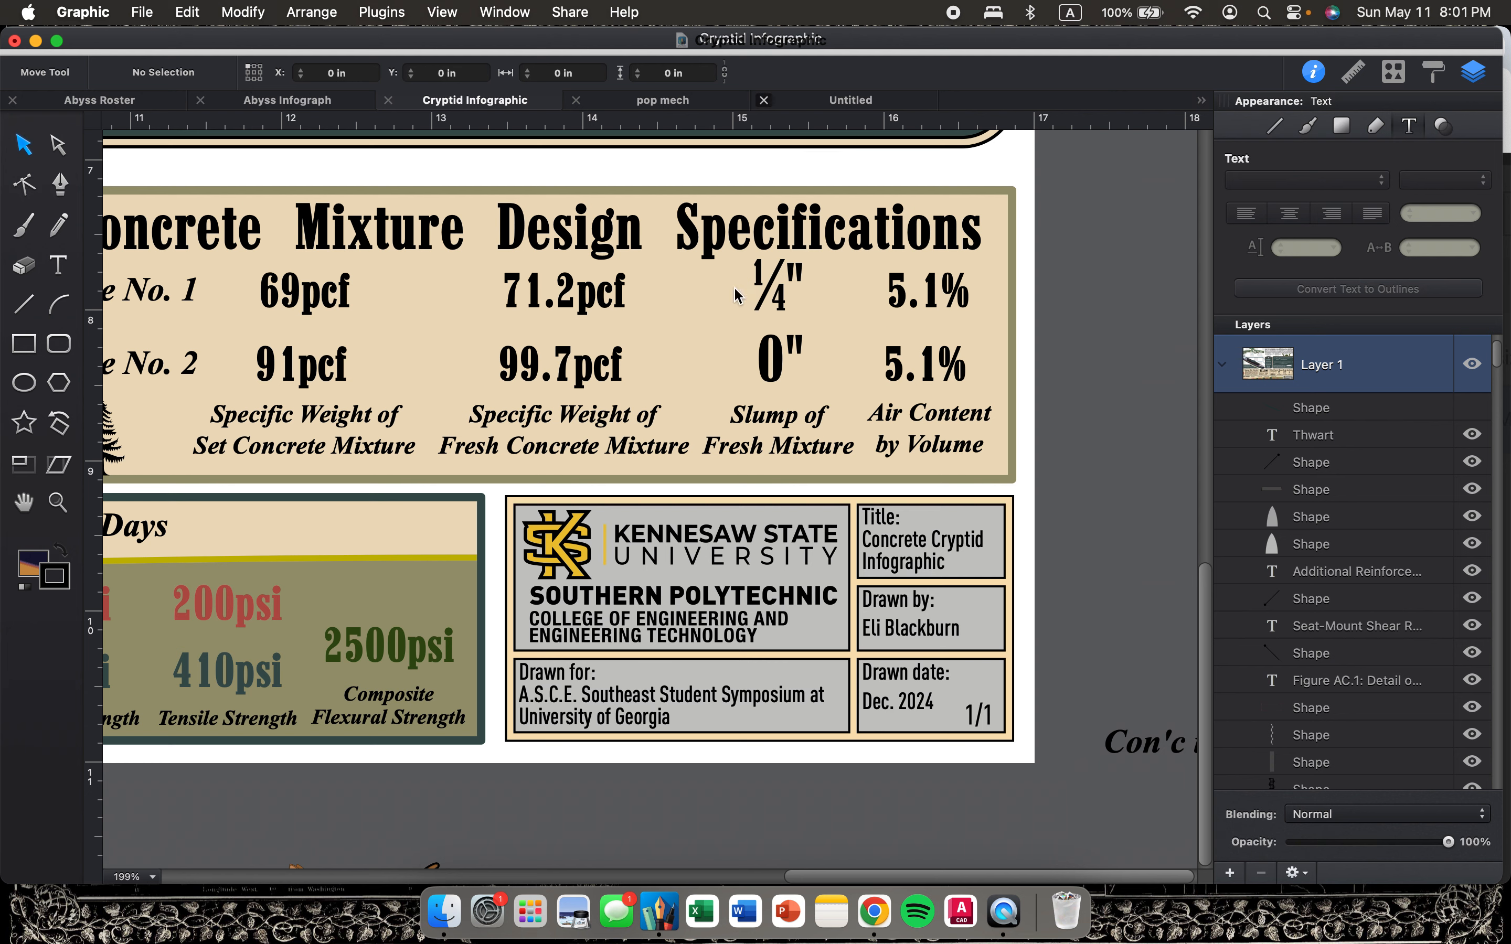
Switch to the Untitled document and bring in the structural portal details drawing image from Finder.
{"action": "left_click", "coordinate": [853, 106]}
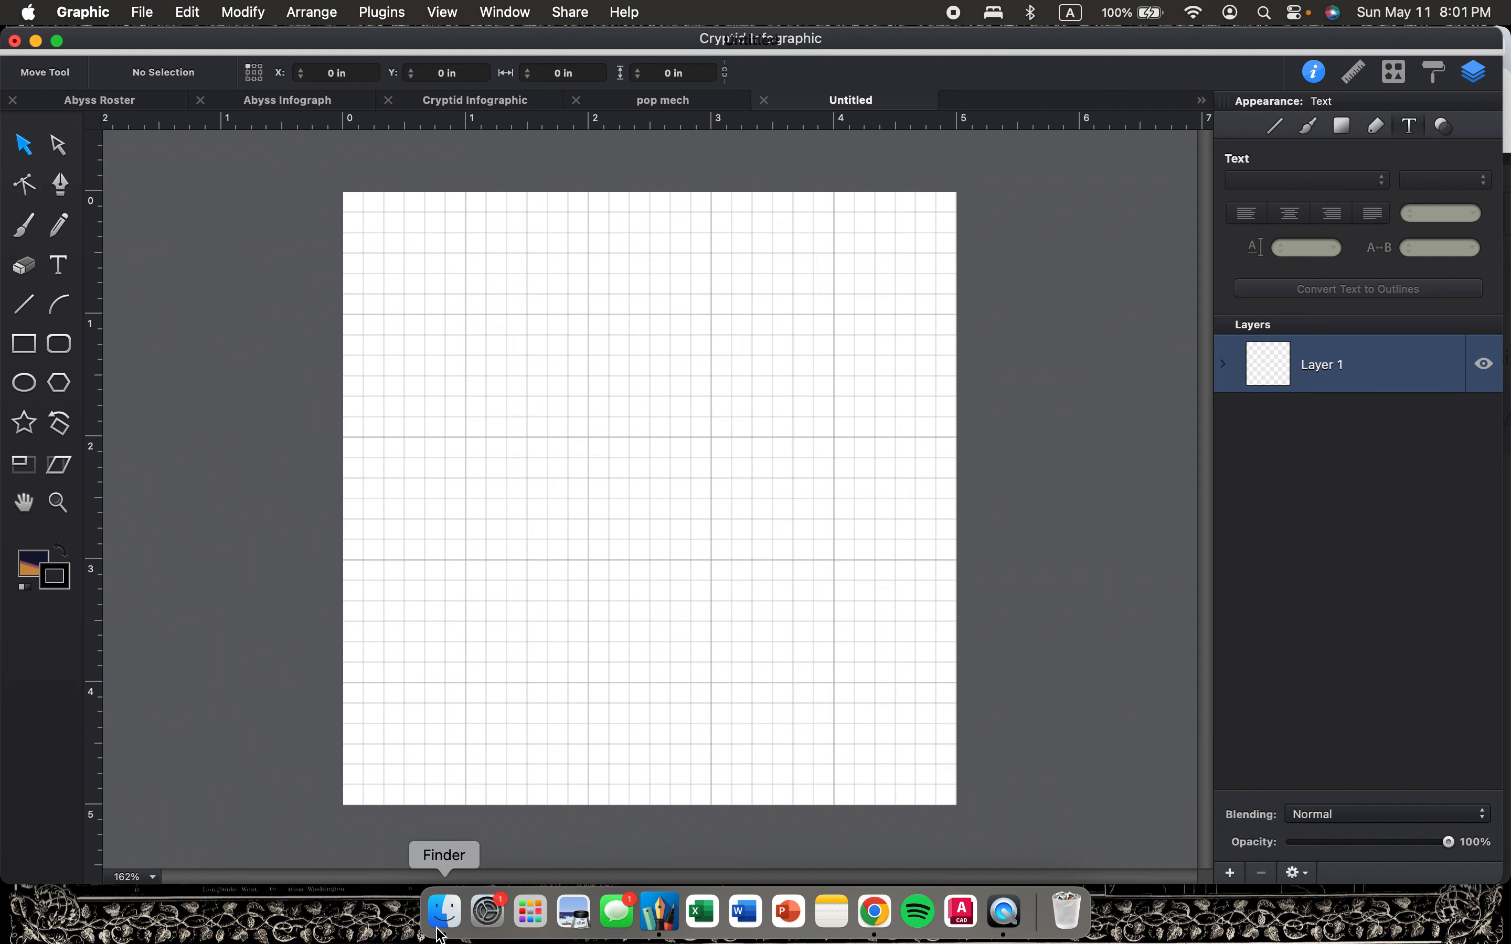
{"action": "left_click", "coordinate": [444, 911]}
{"action": "mouse_move", "coordinate": [937, 375]}
{"action": "left_mouse_down"}
{"action": "mouse_move", "coordinate": [737, 600]}
{"action": "mouse_move", "coordinate": [703, 682]}
{"action": "left_mouse_up"}
{"action": "scroll", "coordinate": [701, 687], "scroll_direction": "down", "scroll_amount": 5}
{"action": "scroll", "coordinate": [701, 688], "scroll_direction": "down", "scroll_amount": 3}
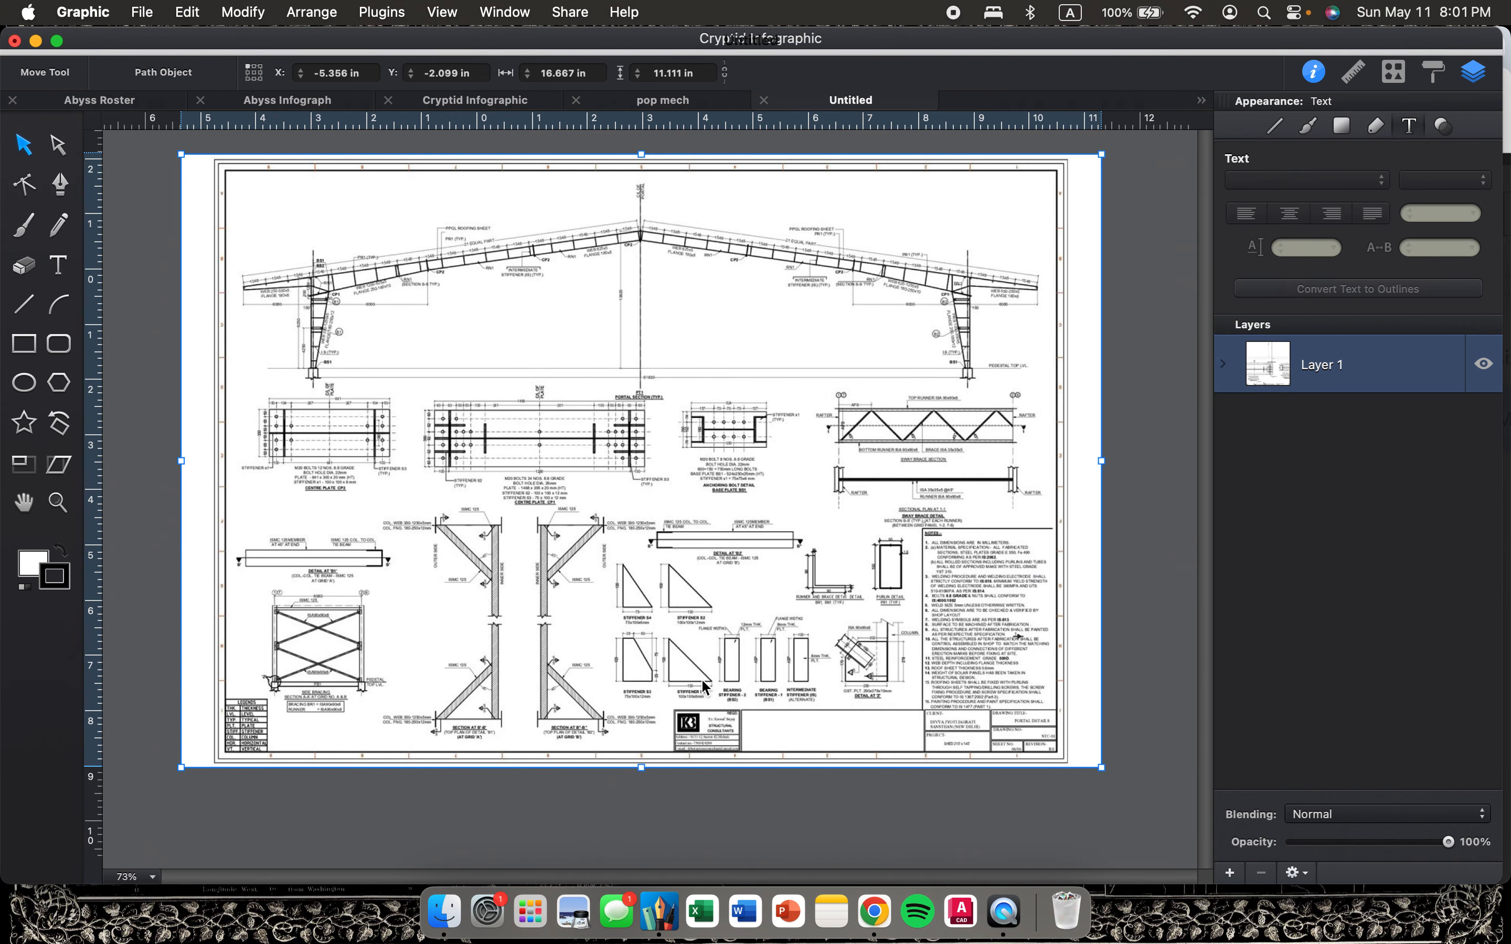
Examine the layout of the complete structural drawing sheet, including its portal section, connection details, notes and border.
{"action": "scroll", "coordinate": [701, 687], "scroll_direction": "up", "scroll_amount": 3}
{"action": "scroll", "coordinate": [701, 688], "scroll_direction": "down", "scroll_amount": 2}
{"action": "scroll", "coordinate": [704, 687], "scroll_direction": "up", "scroll_amount": 1}
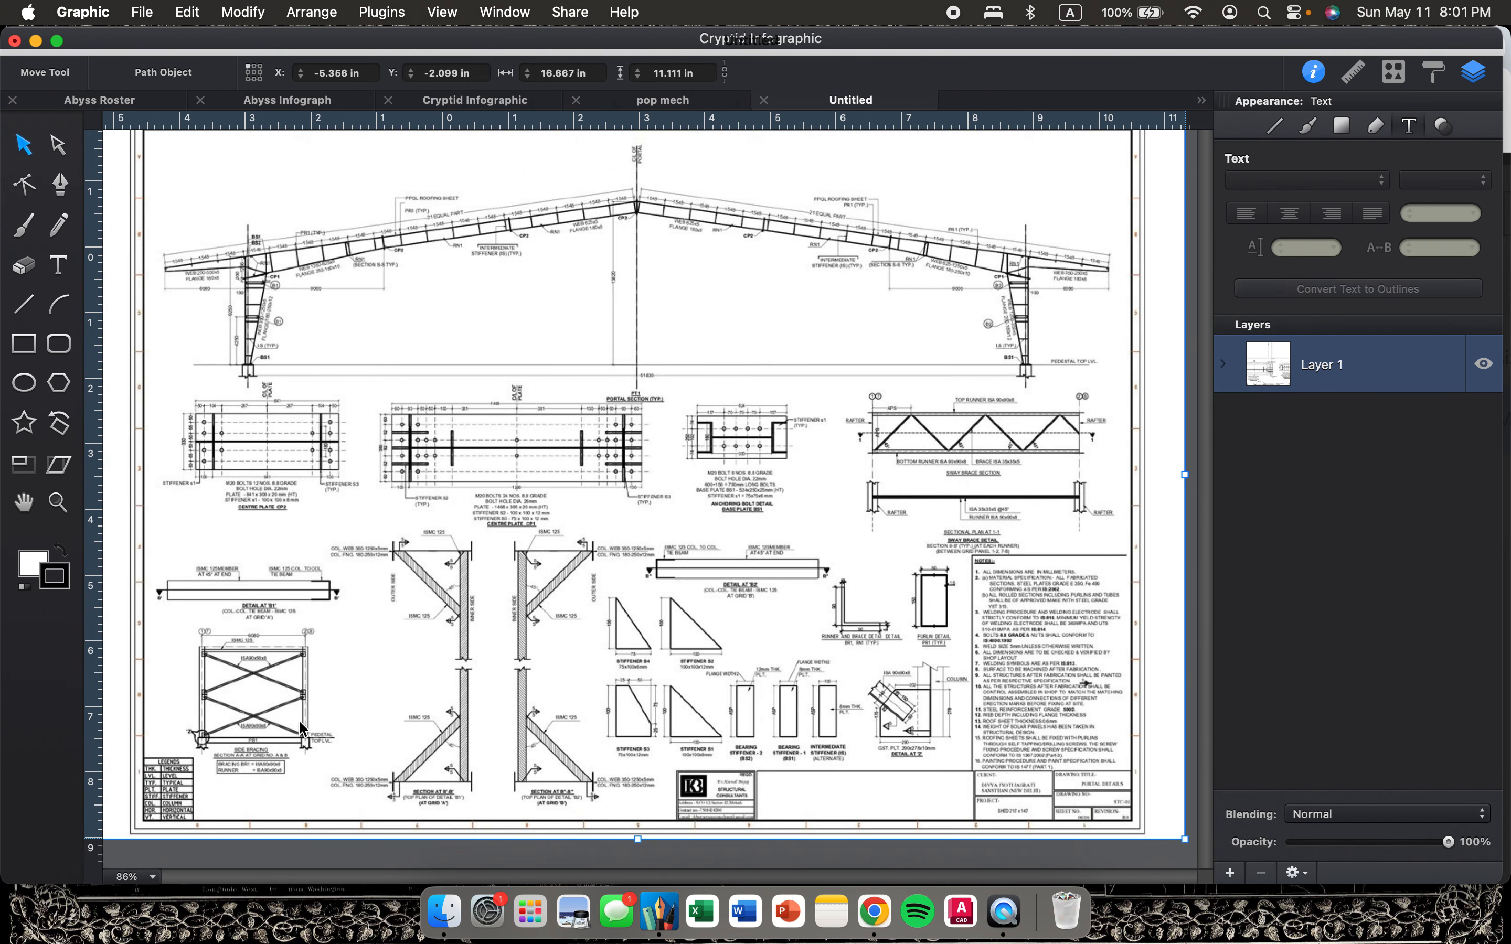
{"action": "scroll", "coordinate": [1035, 564], "scroll_direction": "down", "scroll_amount": 3}
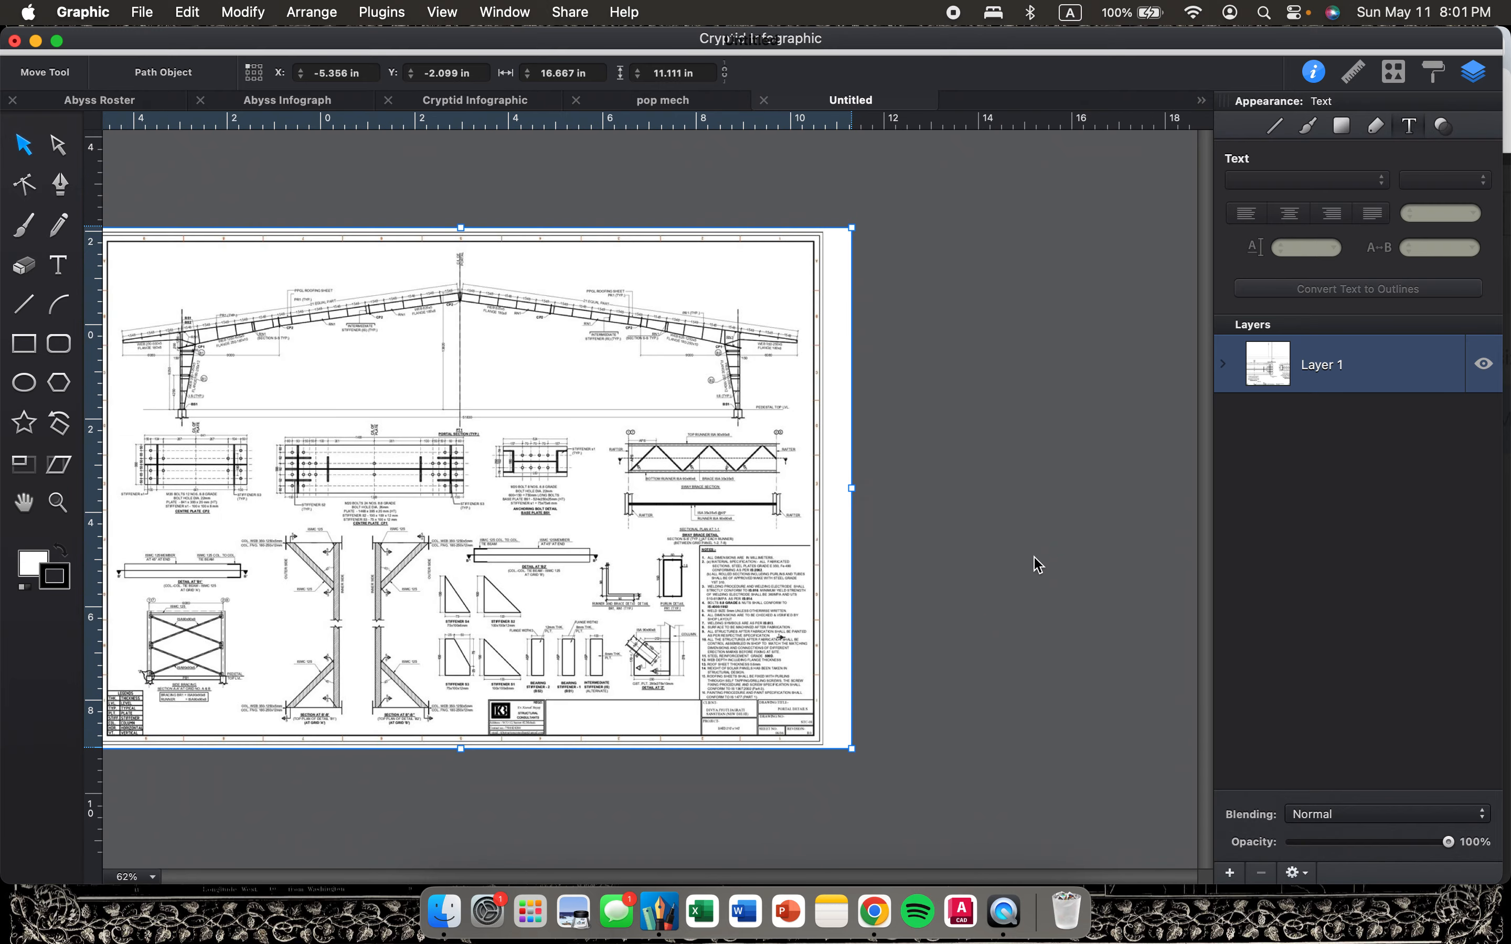
{"action": "left_click", "coordinate": [1034, 564]}
{"action": "scroll", "coordinate": [1035, 564], "scroll_direction": "down", "scroll_amount": 6}
{"action": "scroll", "coordinate": [1035, 564], "scroll_direction": "up", "scroll_amount": 6}
{"action": "scroll", "coordinate": [867, 496], "scroll_direction": "up", "scroll_amount": 1}
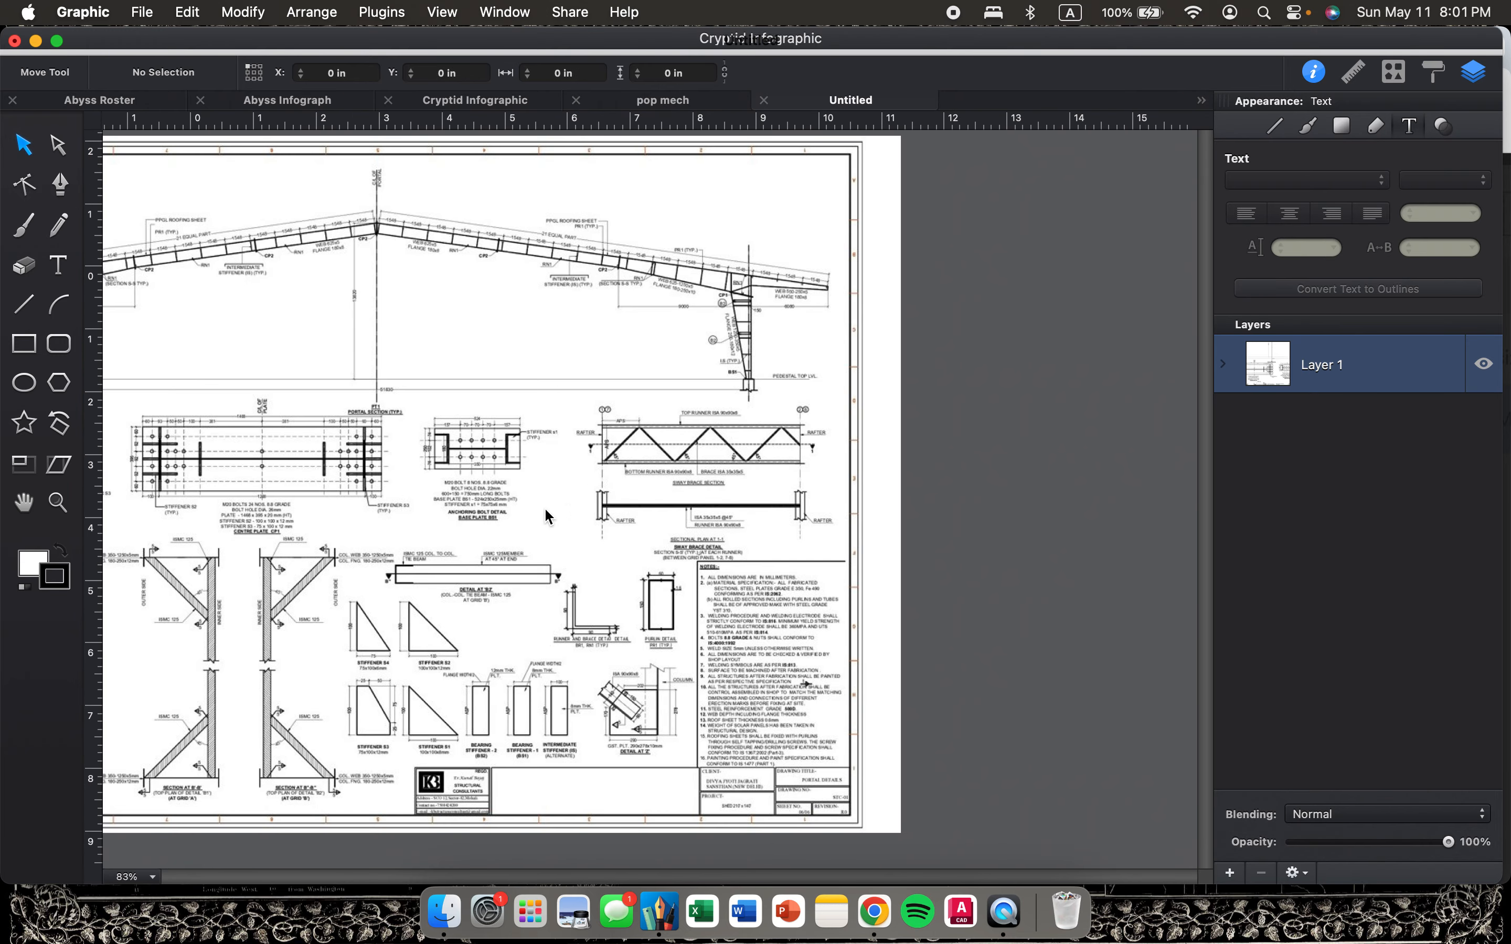
{"action": "scroll", "coordinate": [992, 643], "scroll_direction": "down", "scroll_amount": 1}
{"action": "scroll", "coordinate": [958, 671], "scroll_direction": "down", "scroll_amount": 4}
{"action": "scroll", "coordinate": [959, 671], "scroll_direction": "left", "scroll_amount": 3}
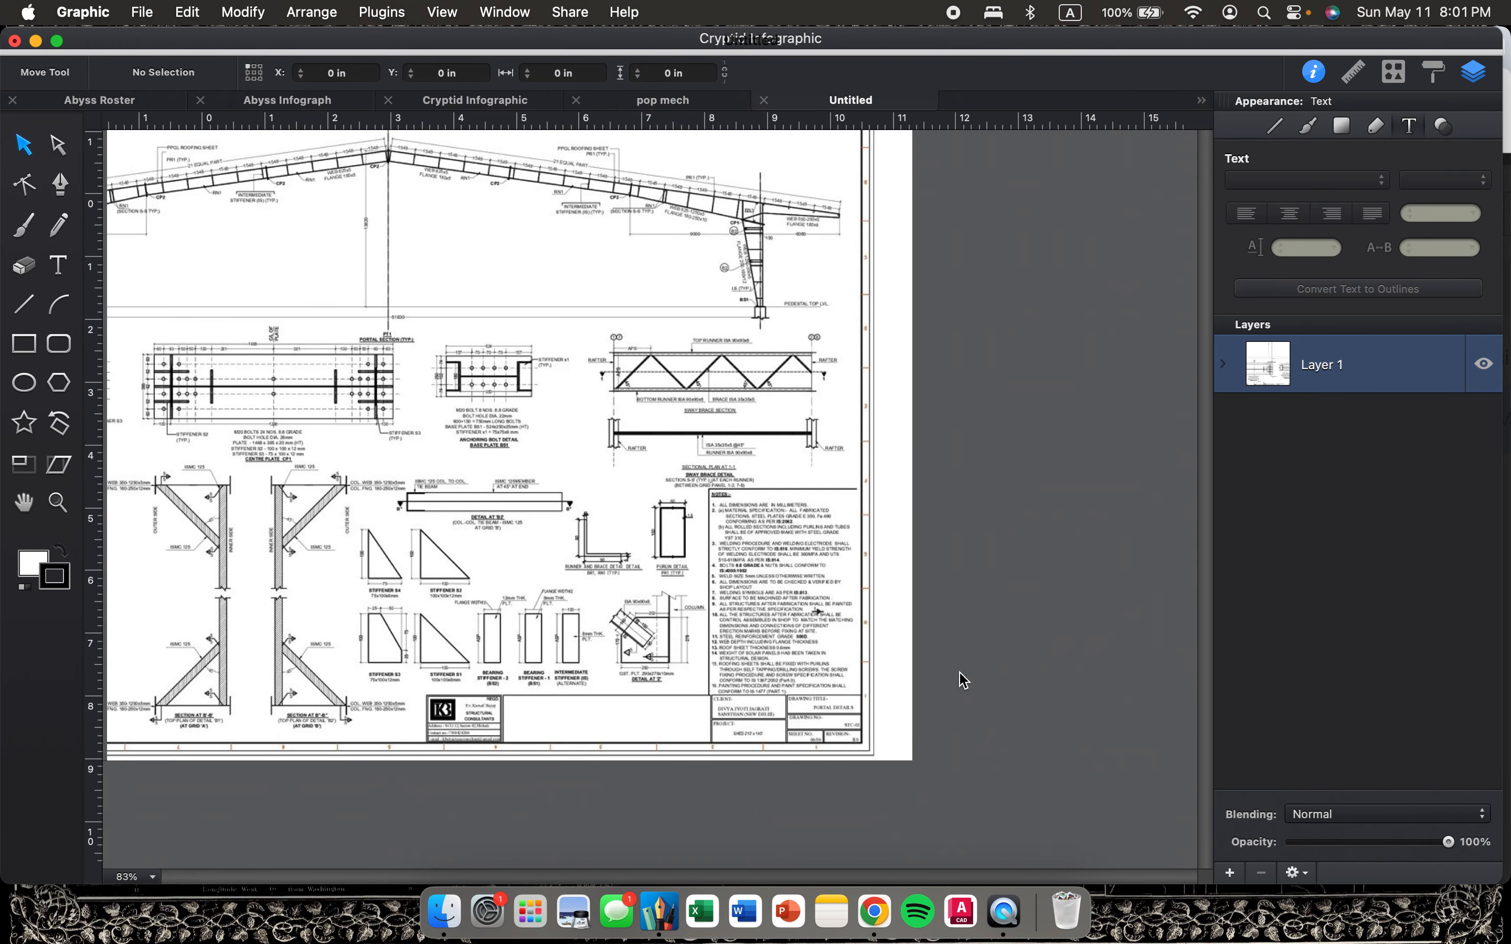
{"action": "scroll", "coordinate": [890, 603], "scroll_direction": "down", "scroll_amount": 2}
{"action": "scroll", "coordinate": [890, 603], "scroll_direction": "up", "scroll_amount": 5}
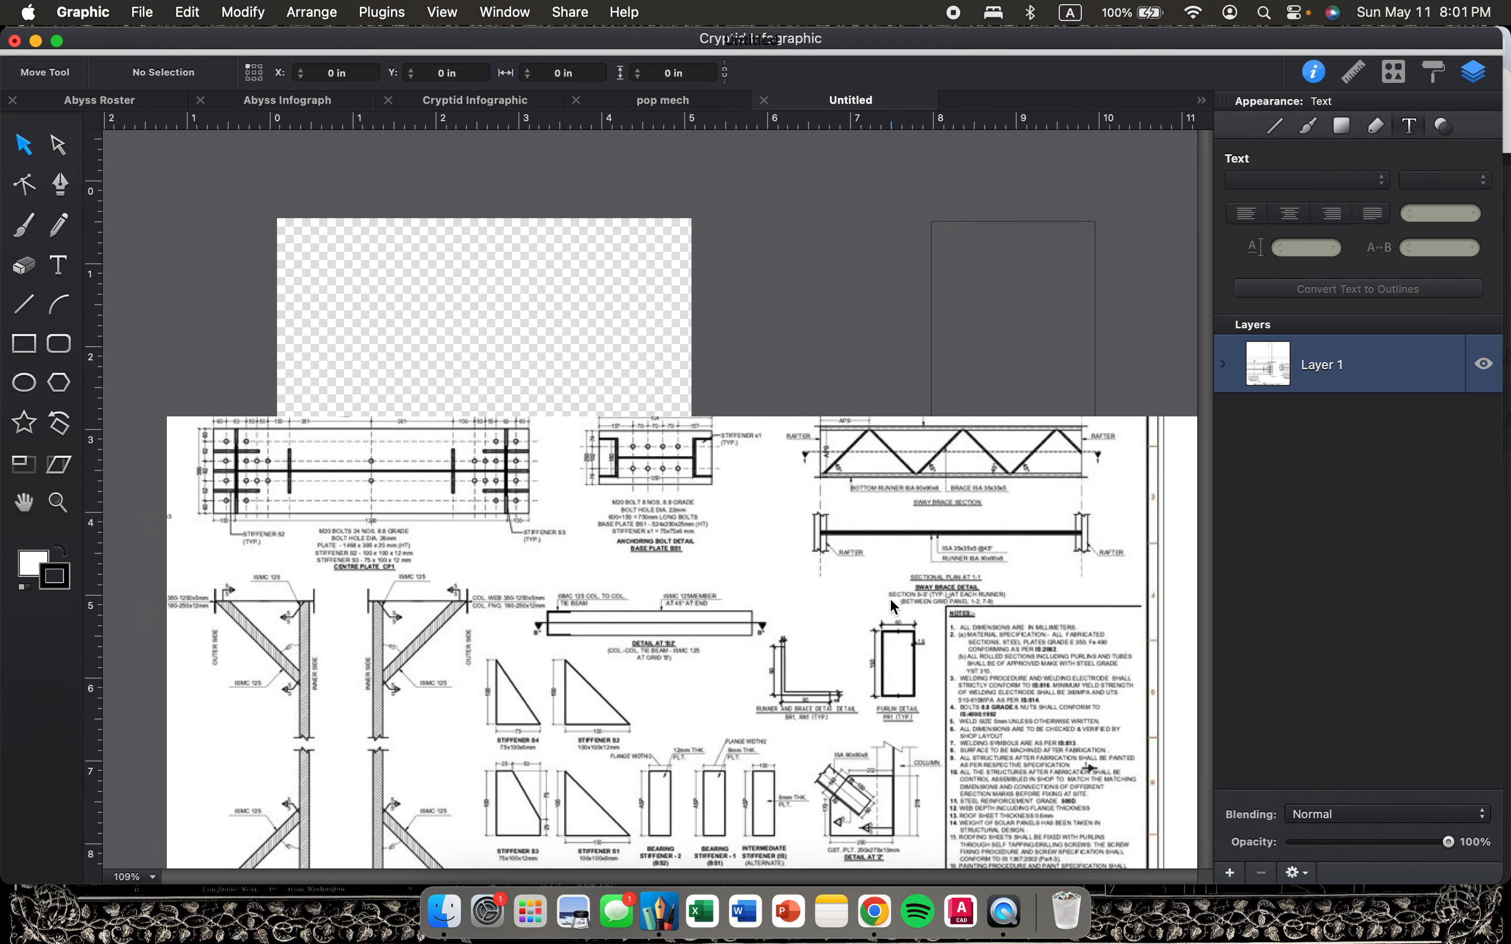
{"action": "scroll", "coordinate": [892, 606], "scroll_direction": "right", "scroll_amount": 1}
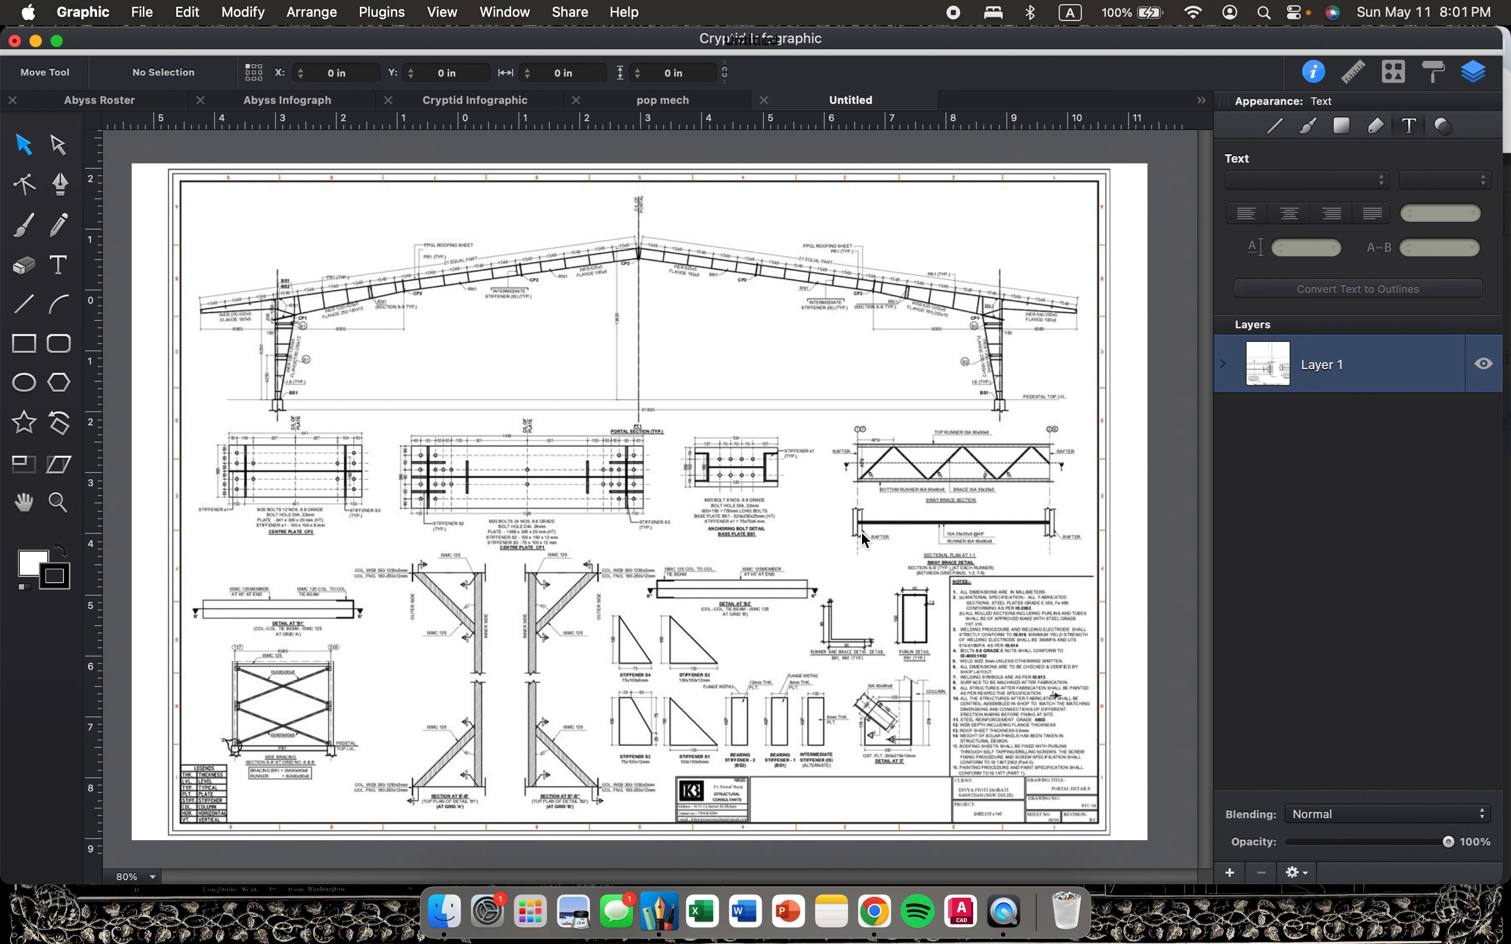
{"action": "scroll", "coordinate": [863, 534], "scroll_direction": "right", "scroll_amount": 1}
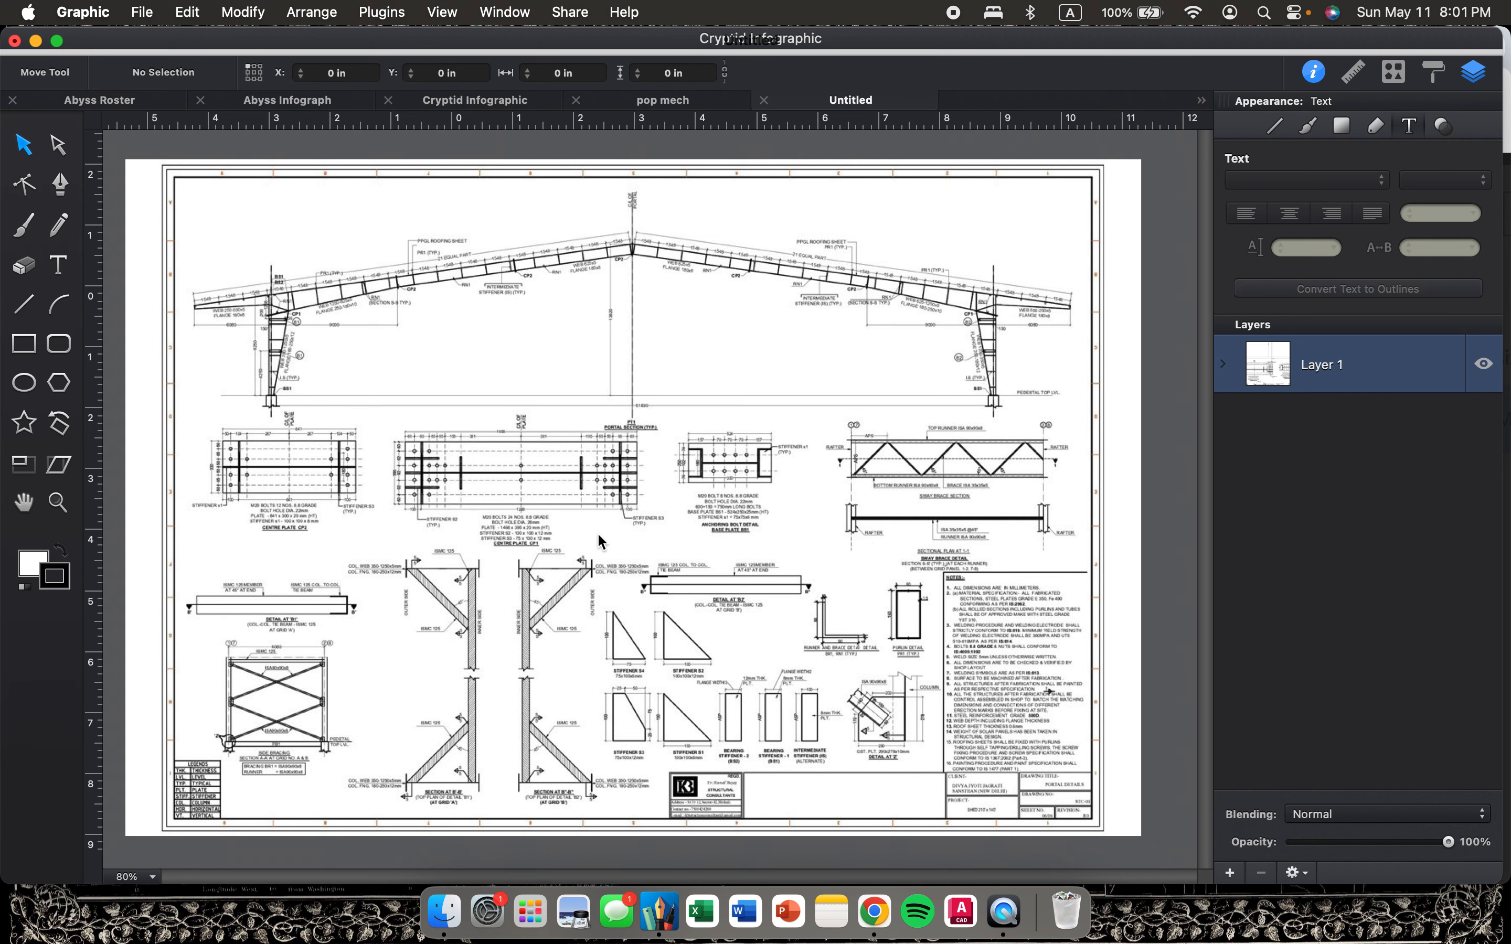
Inspect the title block strip along the structural drawing's lower edge, from the consultant's logo to the drawing title.
{"action": "scroll", "coordinate": [601, 548], "scroll_direction": "down", "scroll_amount": 5}
{"action": "scroll", "coordinate": [600, 549], "scroll_direction": "up", "scroll_amount": 5}
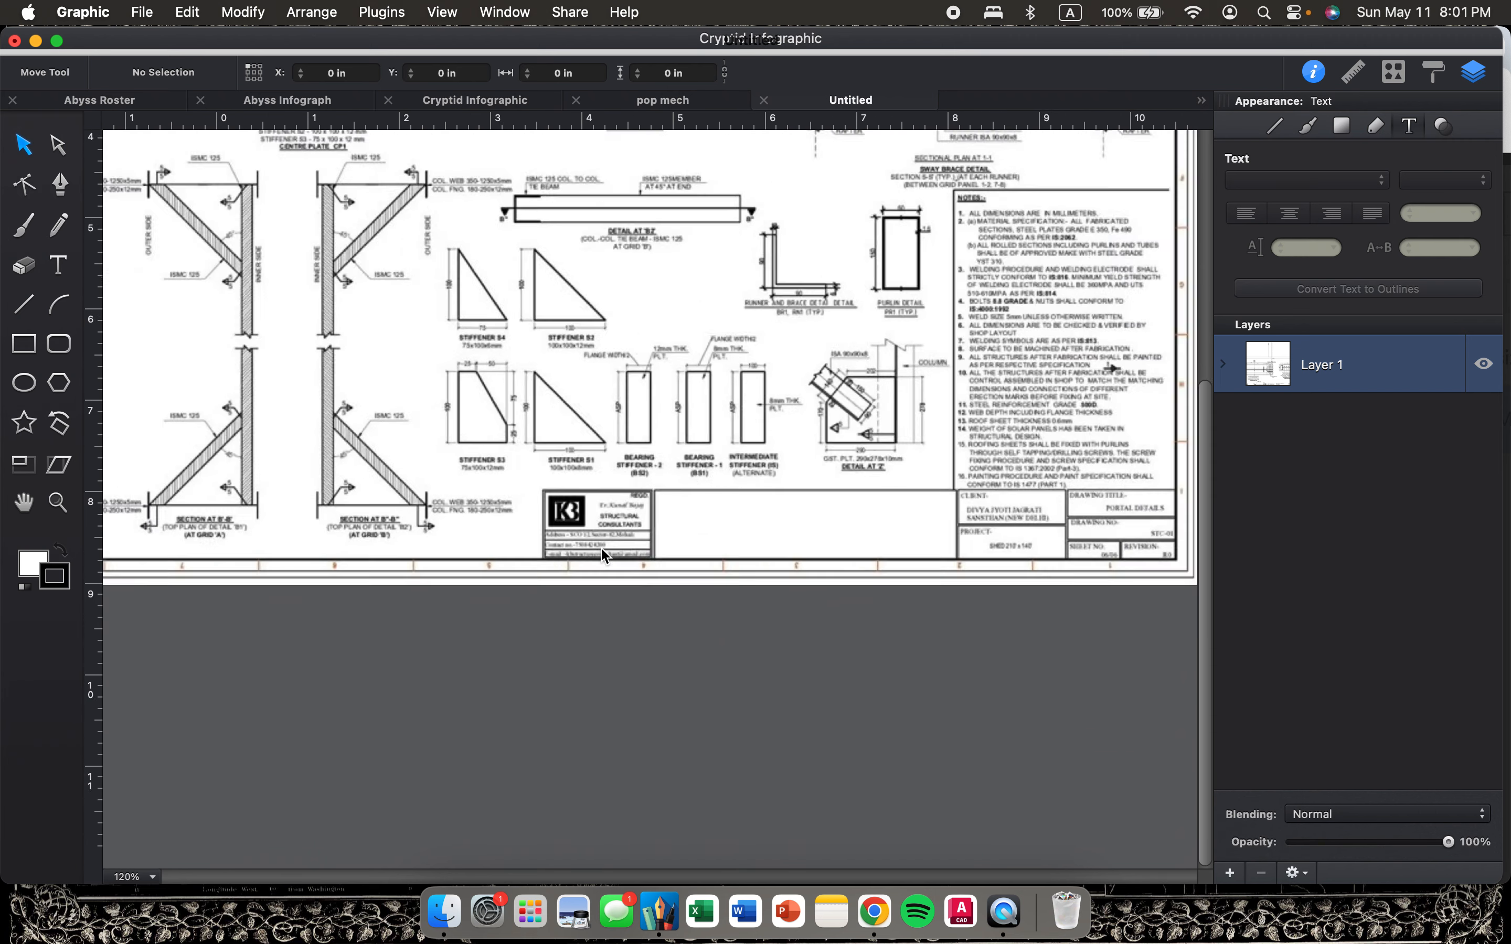
{"action": "scroll", "coordinate": [601, 547], "scroll_direction": "right", "scroll_amount": 6}
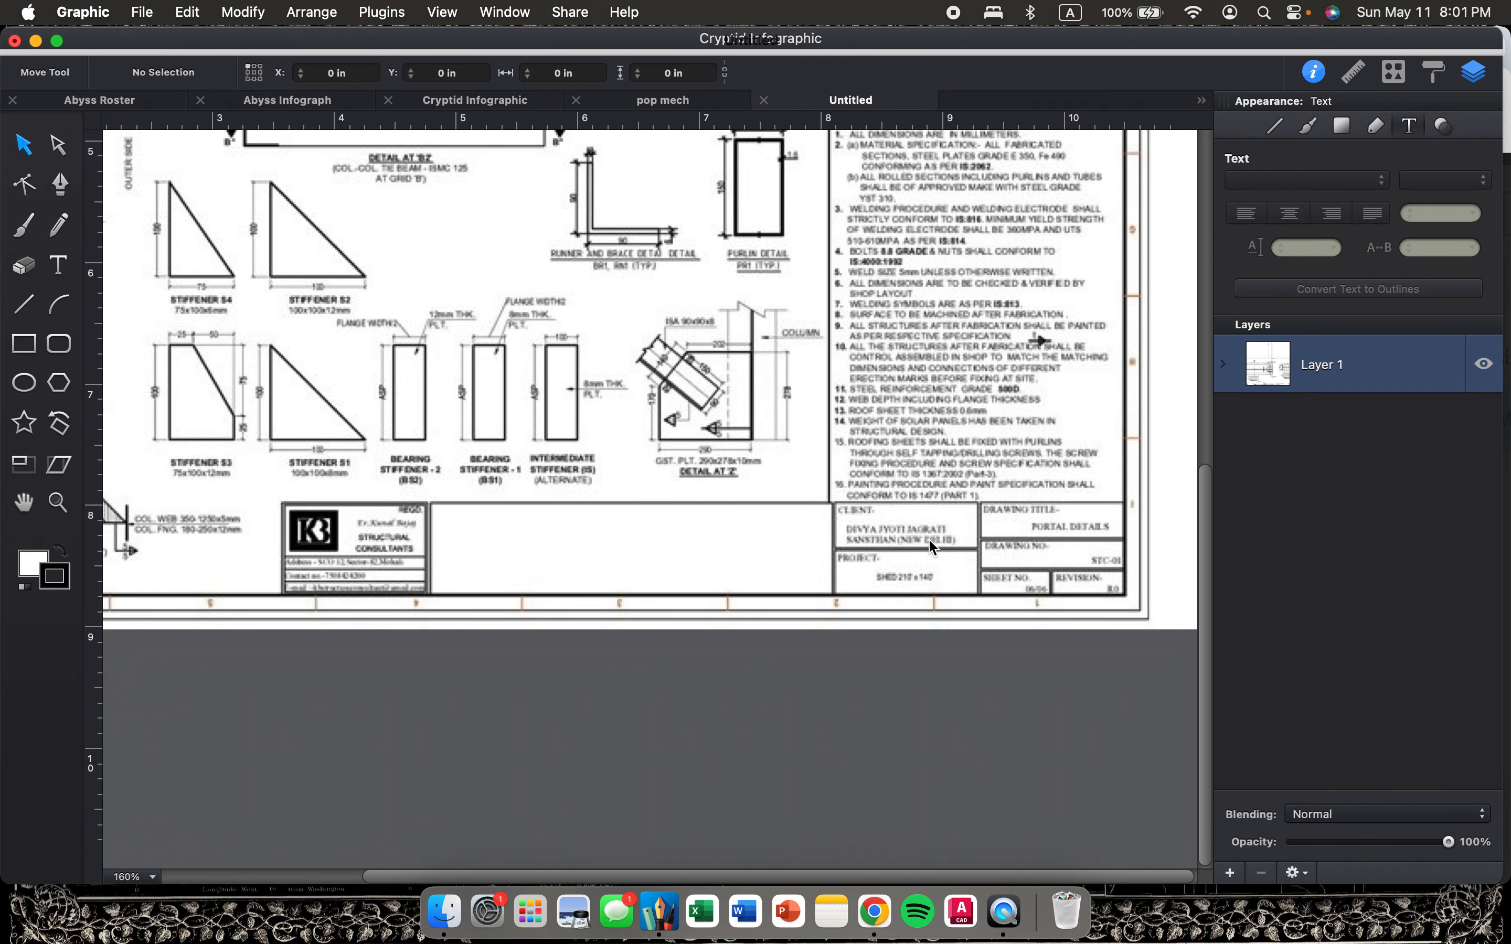
Try drawing a rectangle over the structural drawing's full title block strip, and undo it.
{"action": "left_click", "coordinate": [24, 344]}
{"action": "left_click_drag", "start_coordinate": [261, 495], "coordinate": [1140, 610]}
{"action": "key", "text": "super+z"}
{"action": "scroll", "coordinate": [548, 449], "scroll_direction": "up", "scroll_amount": 5}
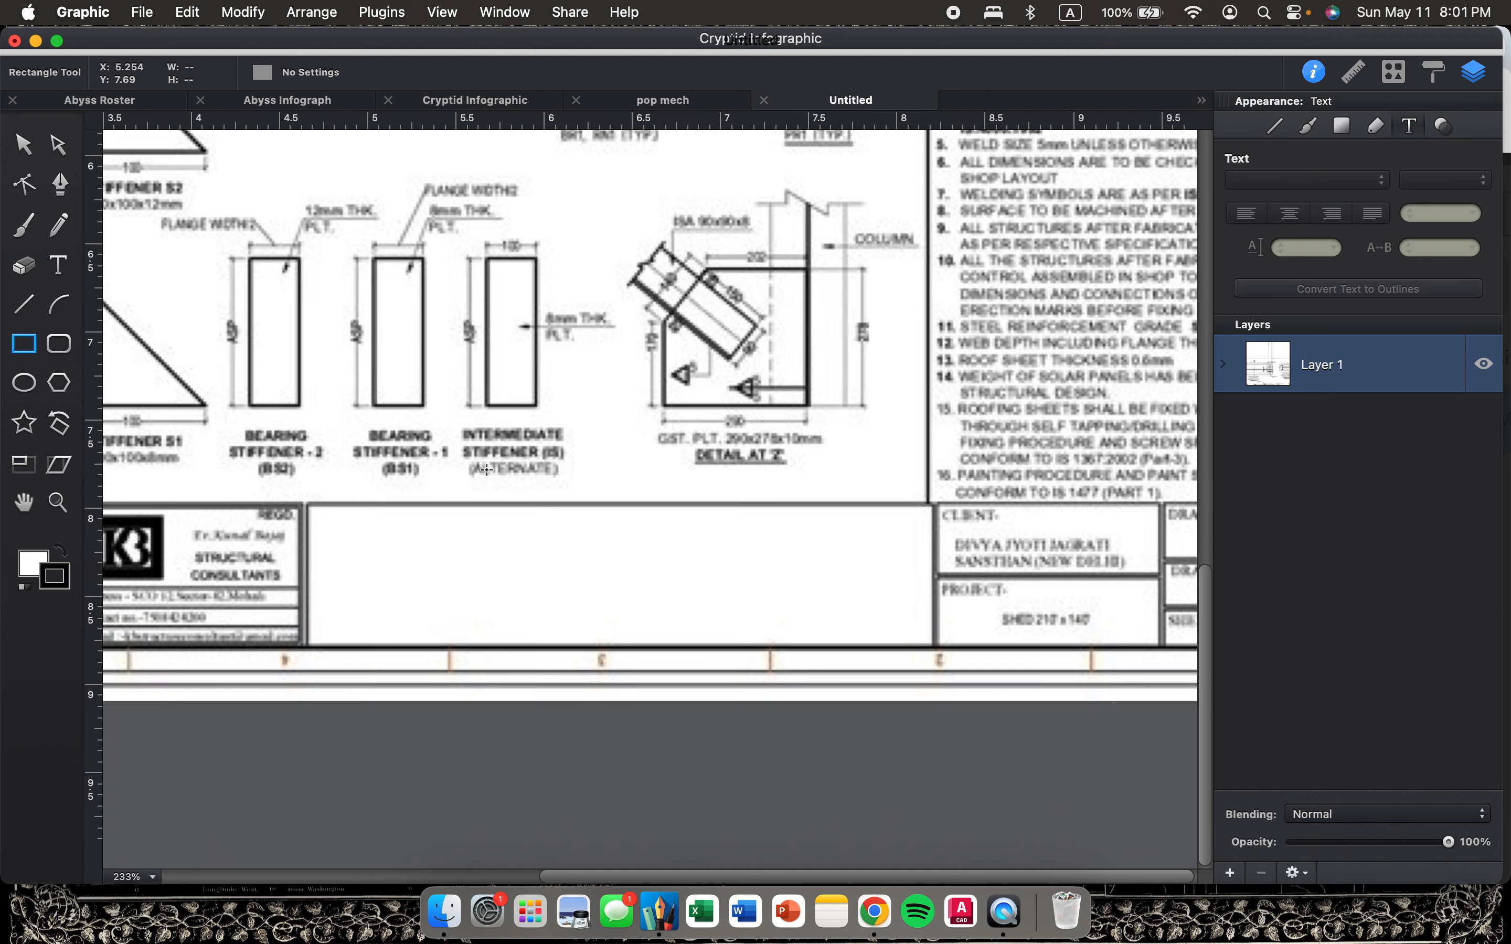
Switch to the Move tool and examine the structural drawing's title block, from the consultant's logo to the sheet and revision fields.
{"action": "key", "text": "v"}
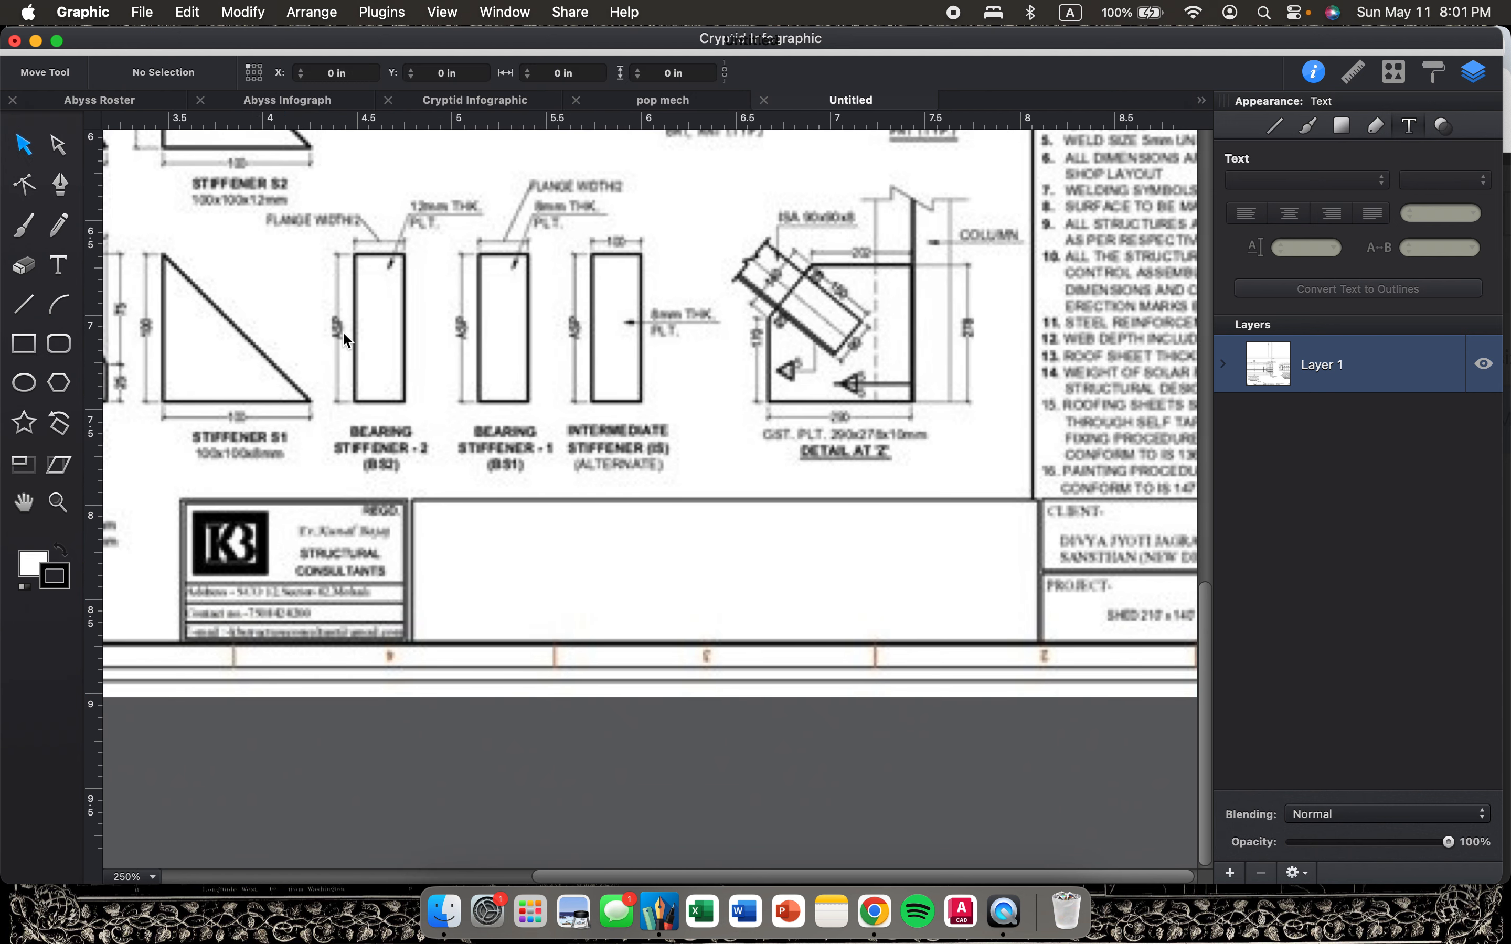
{"action": "scroll", "coordinate": [389, 530], "scroll_direction": "left", "scroll_amount": 3}
{"action": "scroll", "coordinate": [472, 600], "scroll_direction": "left", "scroll_amount": 1}
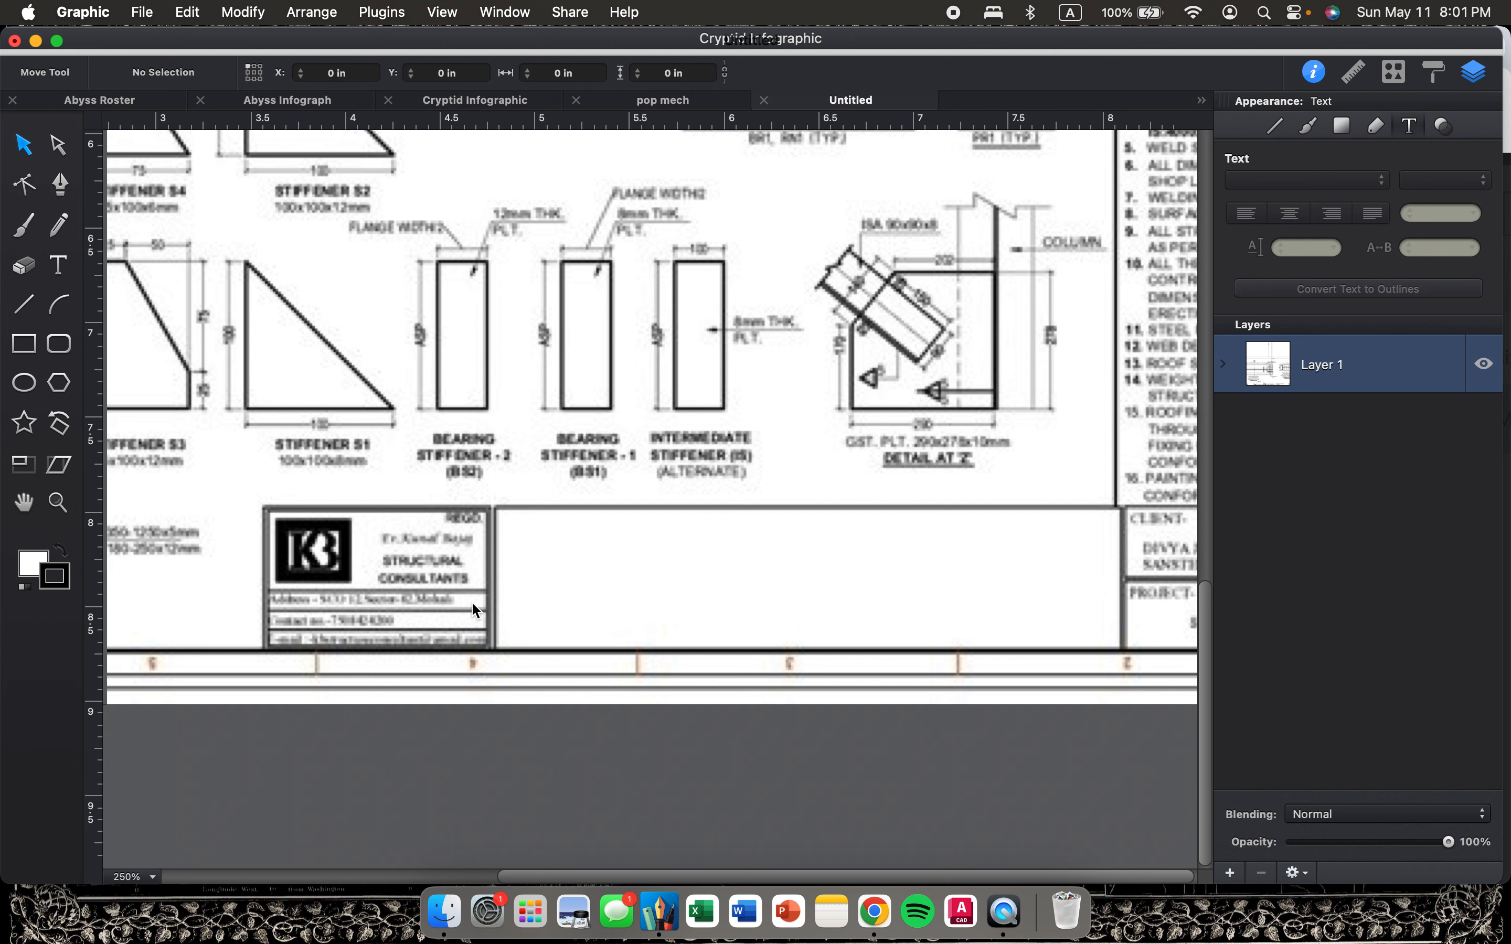
{"action": "scroll", "coordinate": [471, 604], "scroll_direction": "up", "scroll_amount": 1}
{"action": "scroll", "coordinate": [499, 603], "scroll_direction": "right", "scroll_amount": 10}
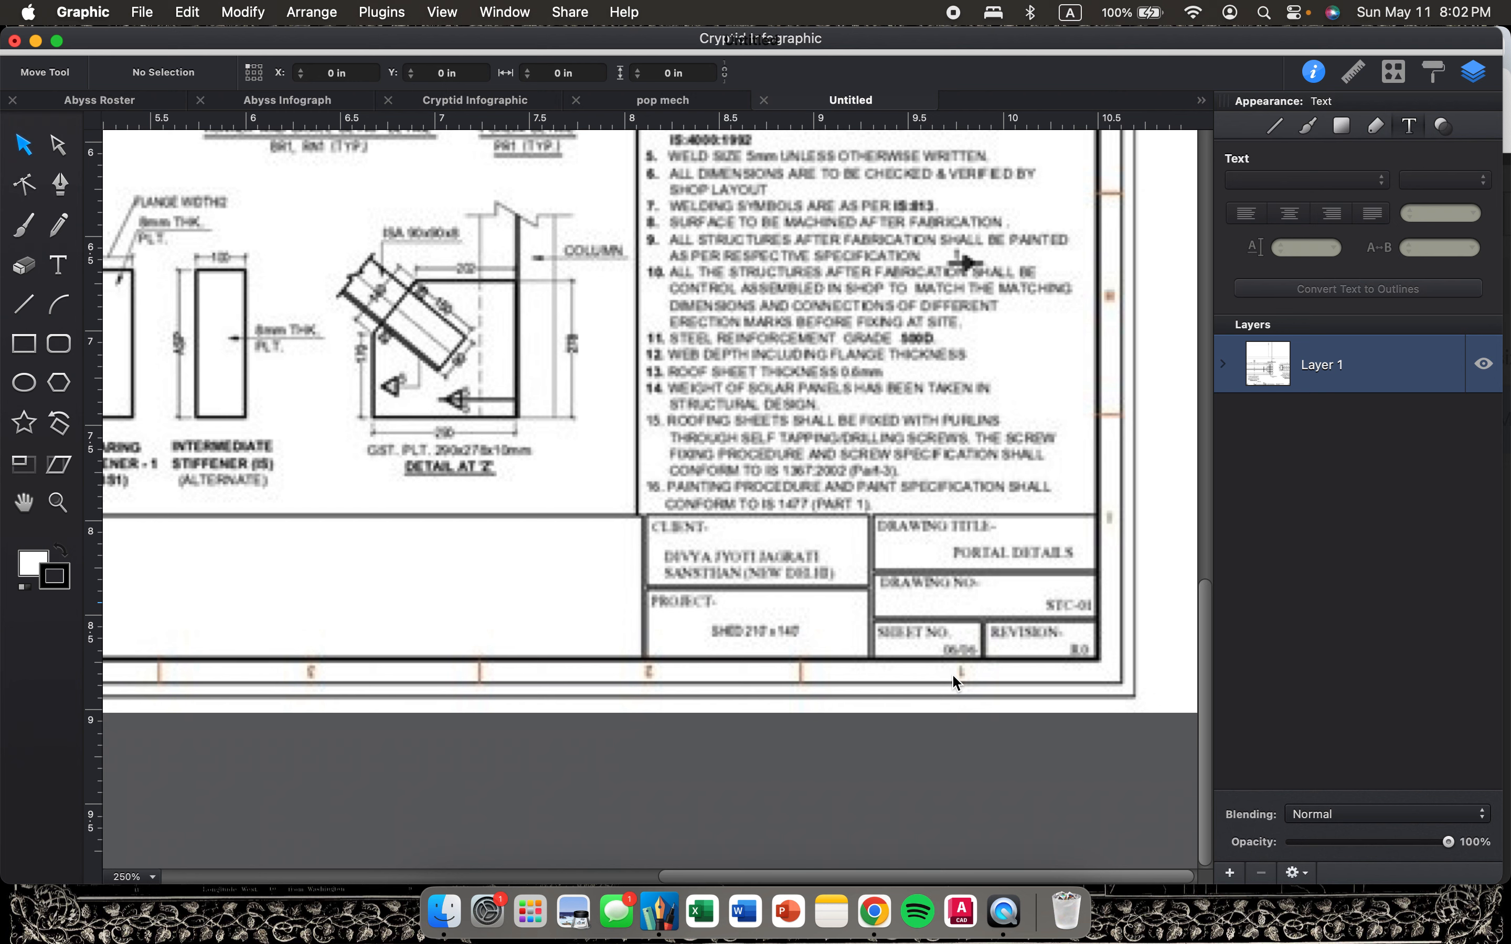
{"action": "scroll", "coordinate": [726, 637], "scroll_direction": "left", "scroll_amount": 2}
{"action": "scroll", "coordinate": [726, 637], "scroll_direction": "down", "scroll_amount": 3}
{"action": "scroll", "coordinate": [726, 637], "scroll_direction": "left", "scroll_amount": 8}
{"action": "scroll", "coordinate": [727, 637], "scroll_direction": "up", "scroll_amount": 3}
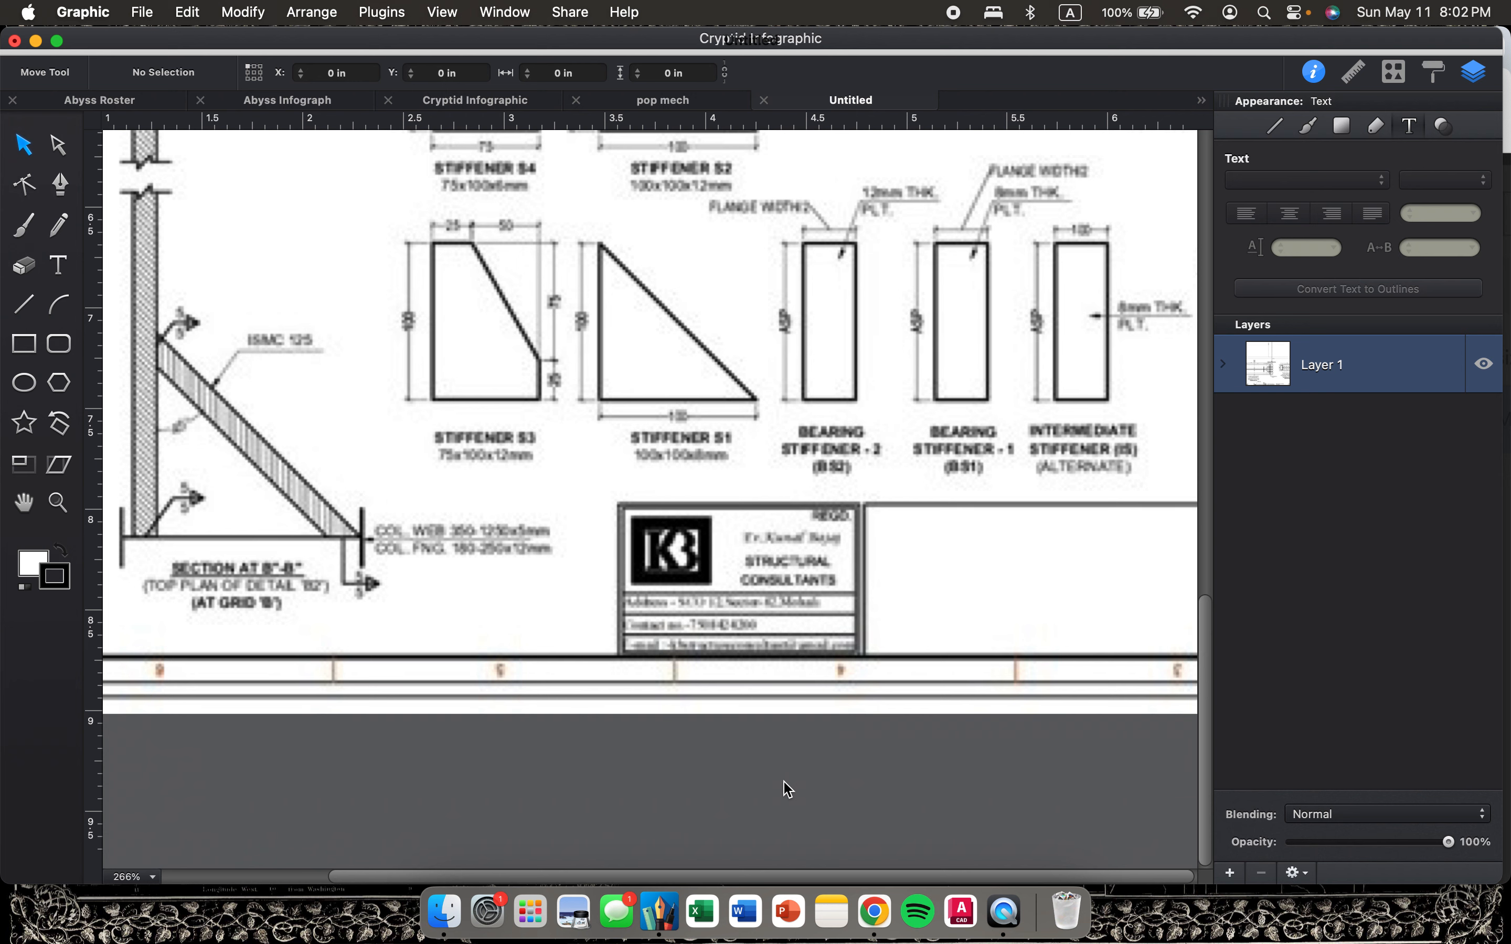
Examine the overall layout of the structural drawing sheet, including the details, notes, title block and portal section.
{"action": "scroll", "coordinate": [789, 790], "scroll_direction": "down", "scroll_amount": 5}
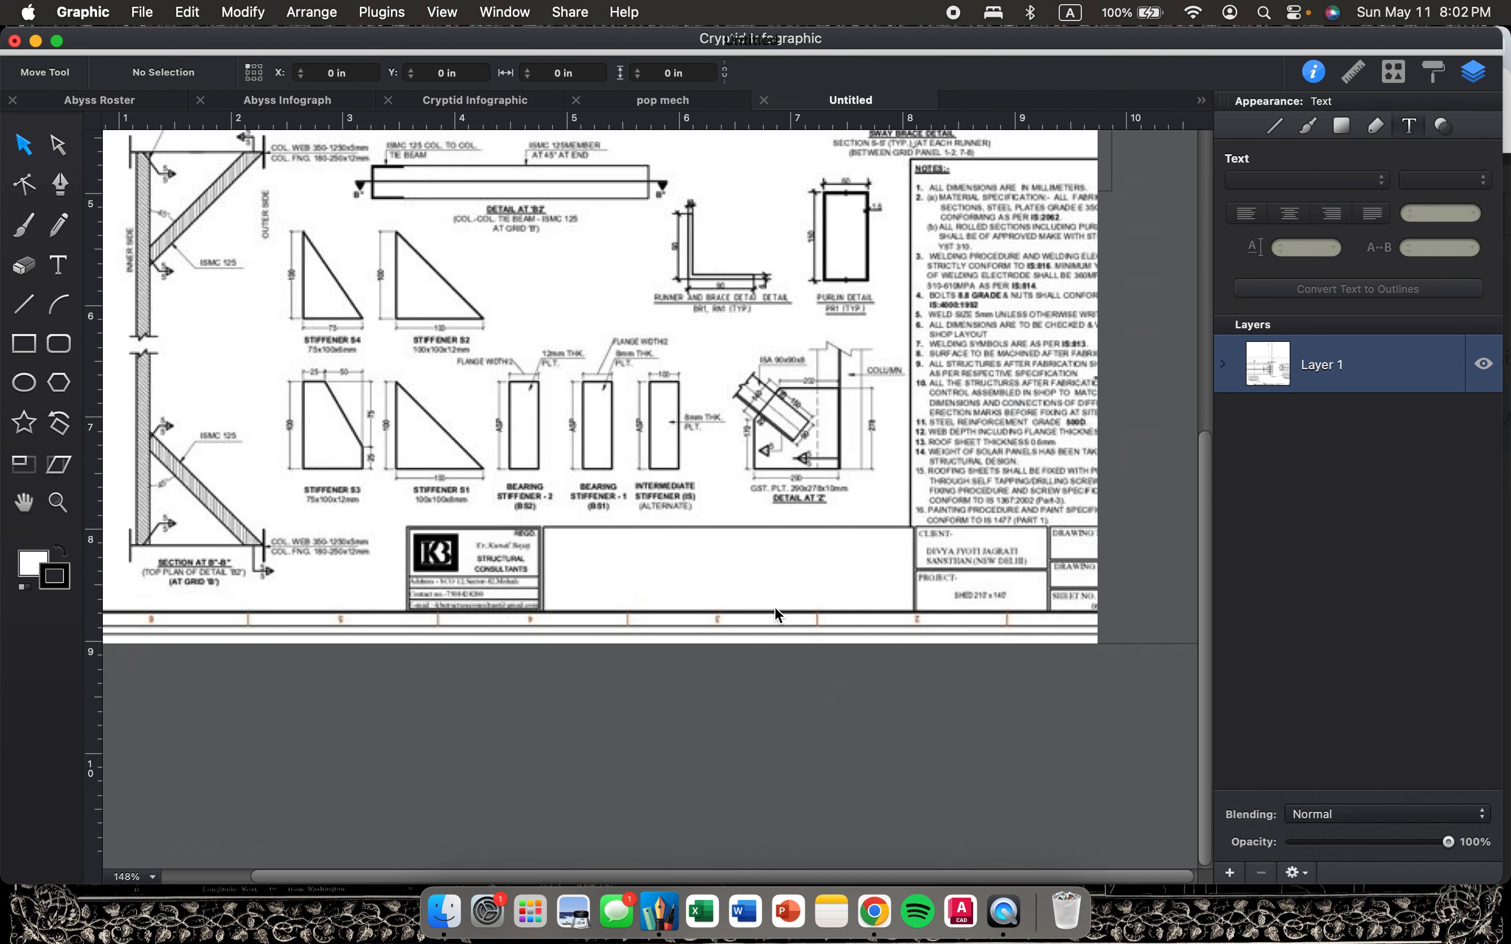
{"action": "scroll", "coordinate": [643, 562], "scroll_direction": "down", "scroll_amount": 1}
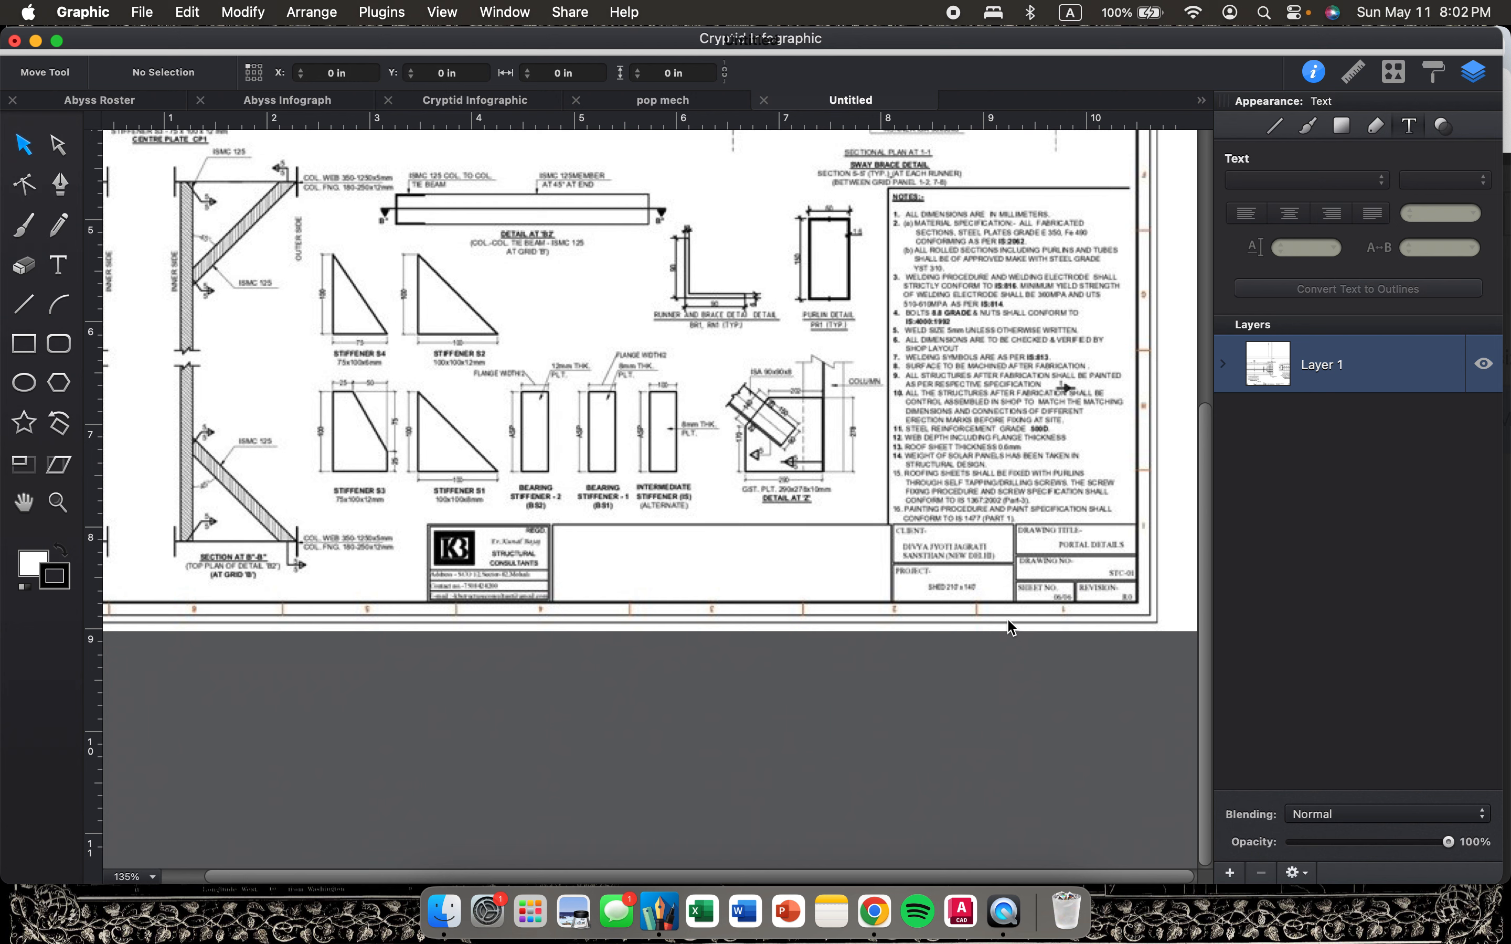
{"action": "scroll", "coordinate": [867, 599], "scroll_direction": "down", "scroll_amount": 3}
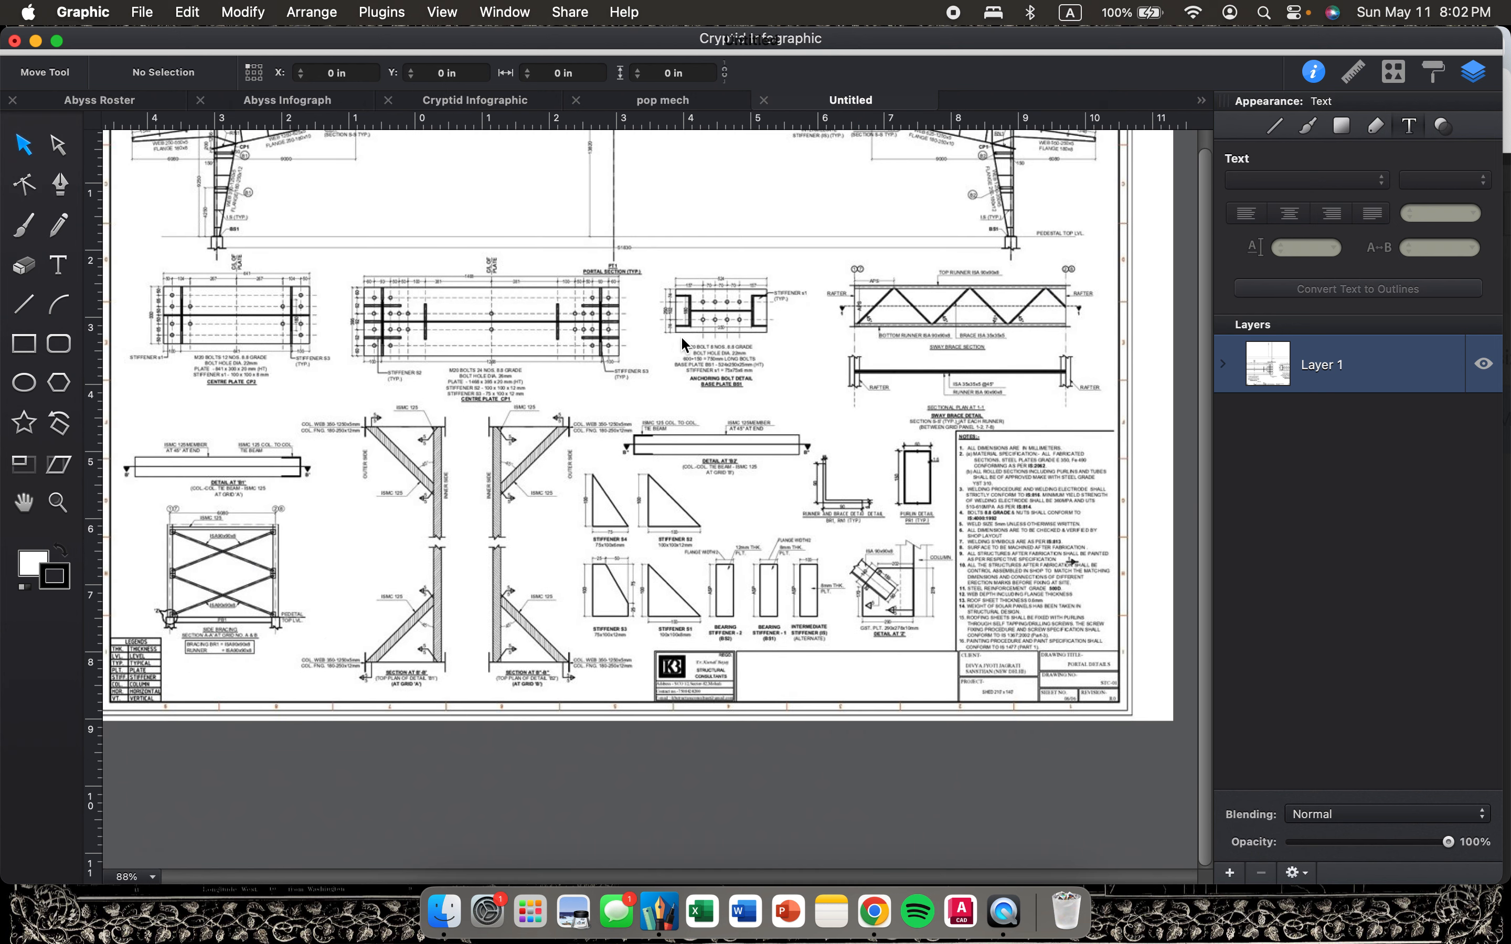
{"action": "scroll", "coordinate": [872, 496], "scroll_direction": "up", "scroll_amount": 3}
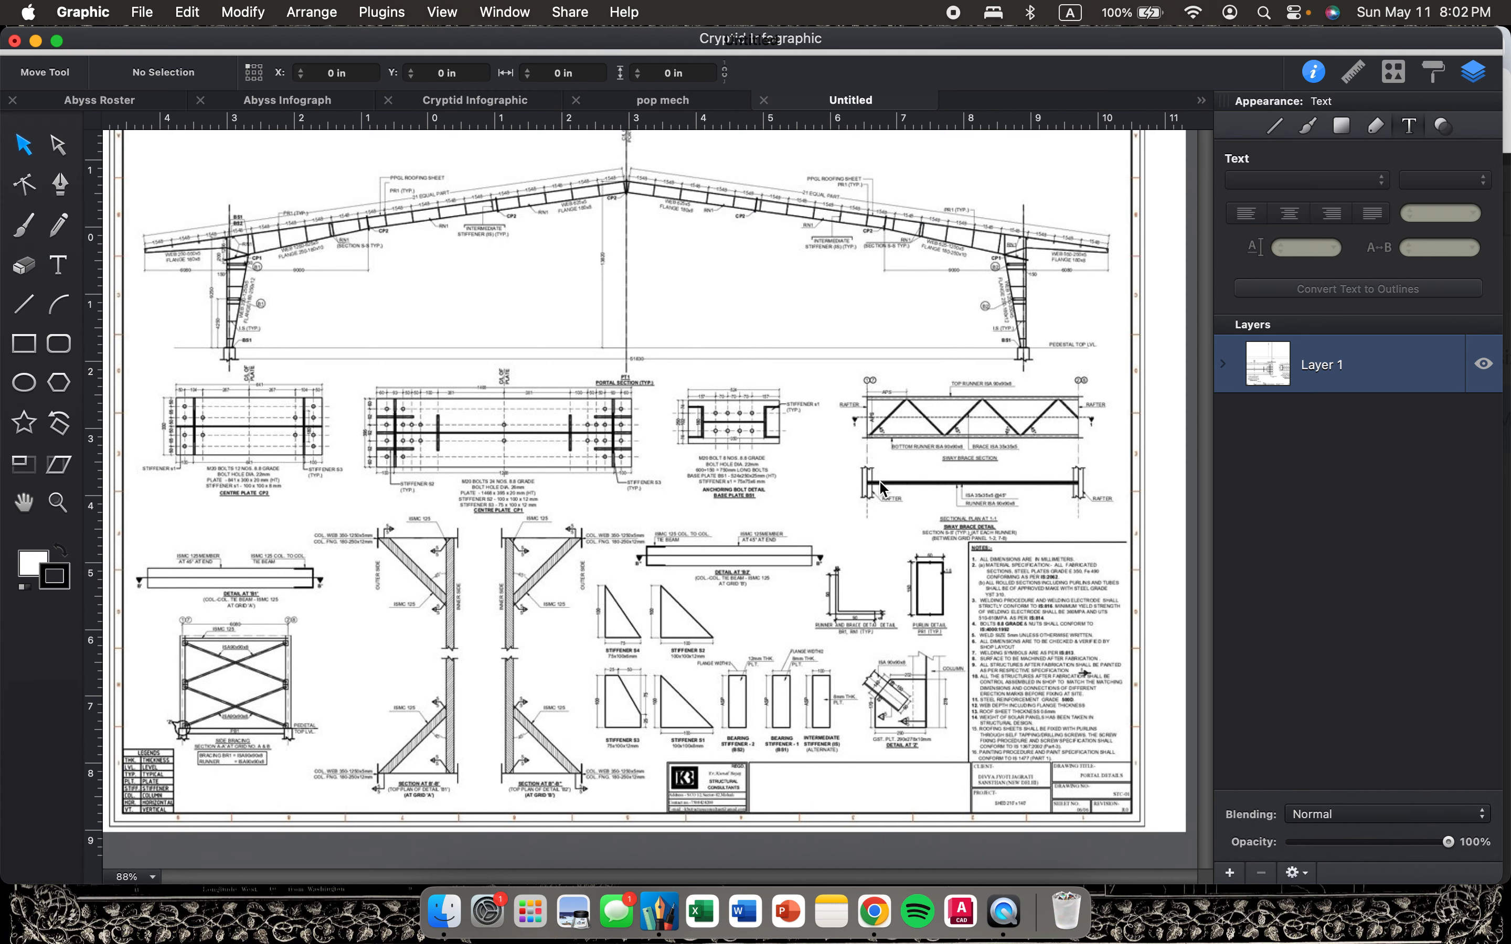
Open the Cryptid Infographic document and examine its title block with the university logo, title, author, client and date fields.
{"action": "left_click", "coordinate": [499, 100]}
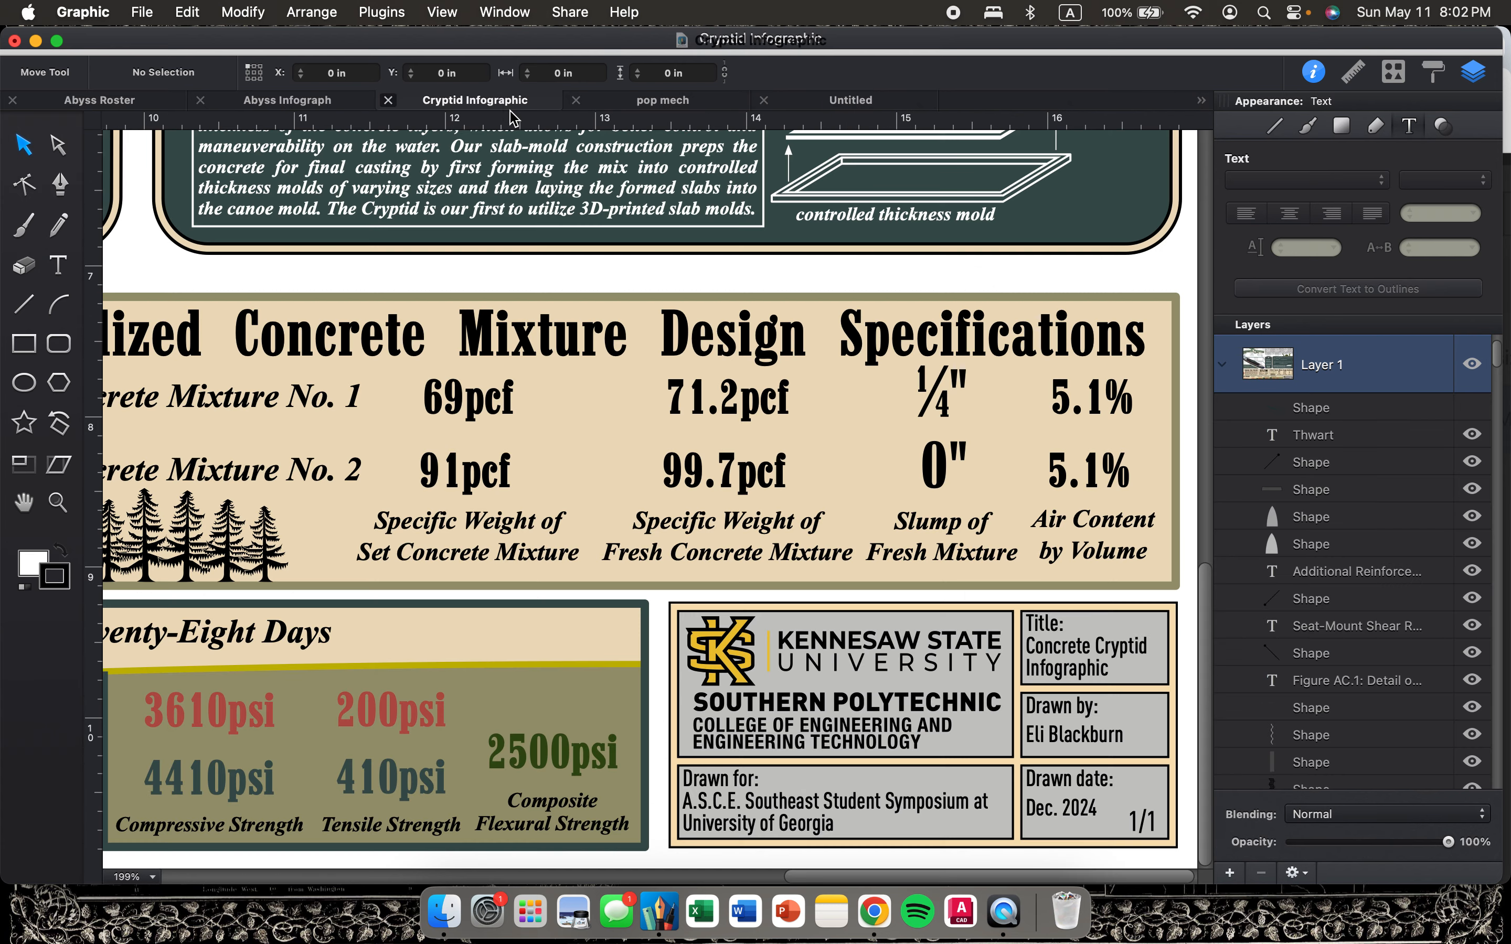
{"action": "scroll", "coordinate": [801, 483], "scroll_direction": "down", "scroll_amount": 3}
{"action": "scroll", "coordinate": [801, 482], "scroll_direction": "right", "scroll_amount": 3}
{"action": "scroll", "coordinate": [803, 492], "scroll_direction": "up", "scroll_amount": 5}
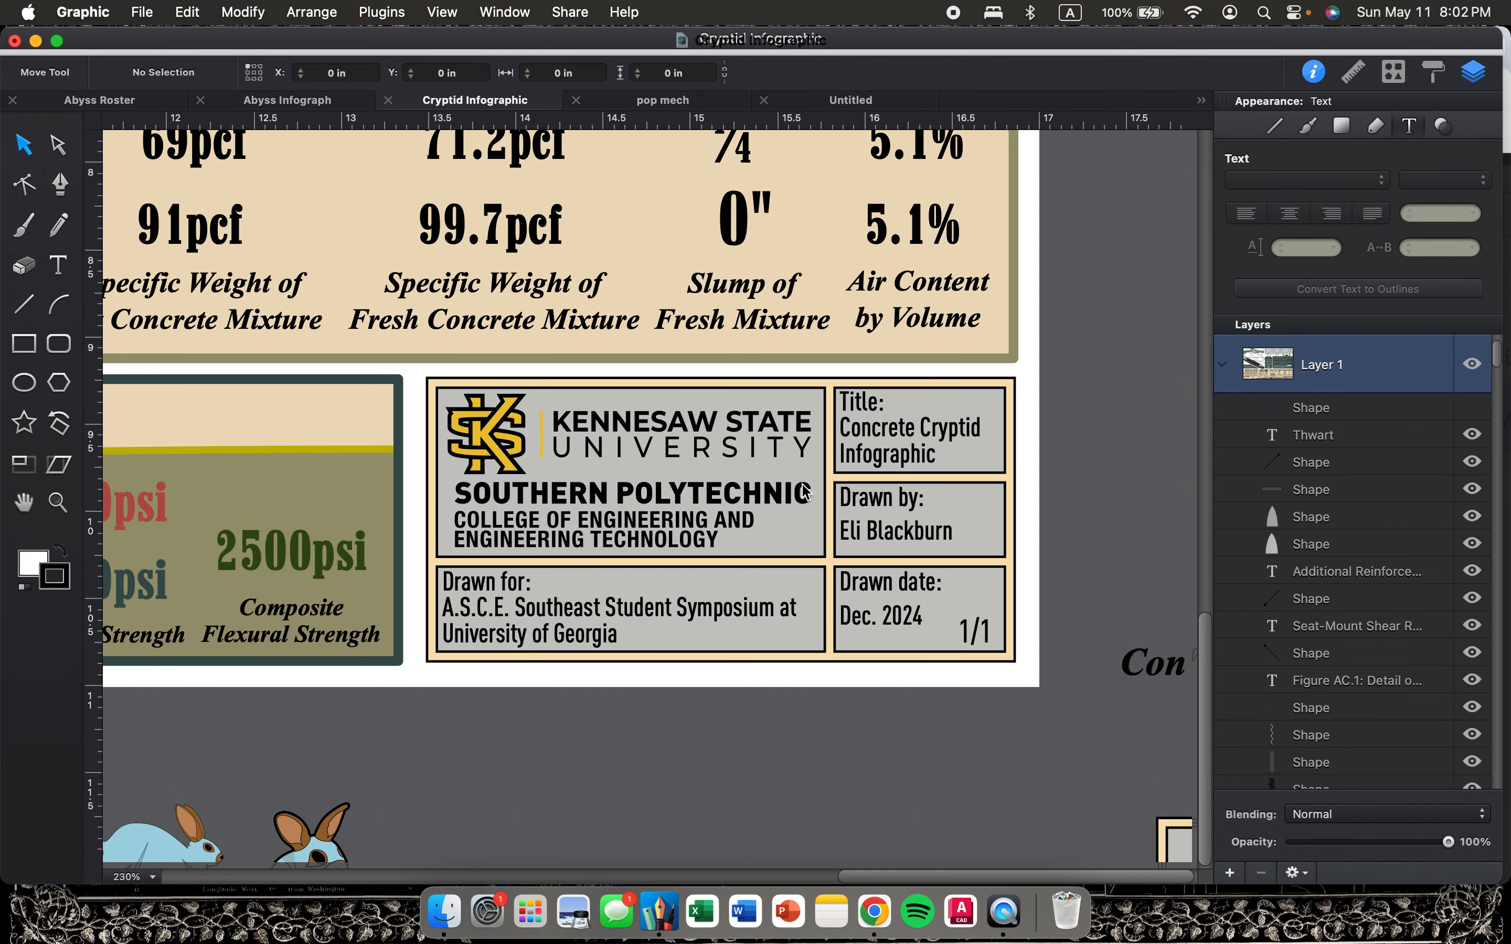
{"action": "scroll", "coordinate": [803, 492], "scroll_direction": "down", "scroll_amount": 2}
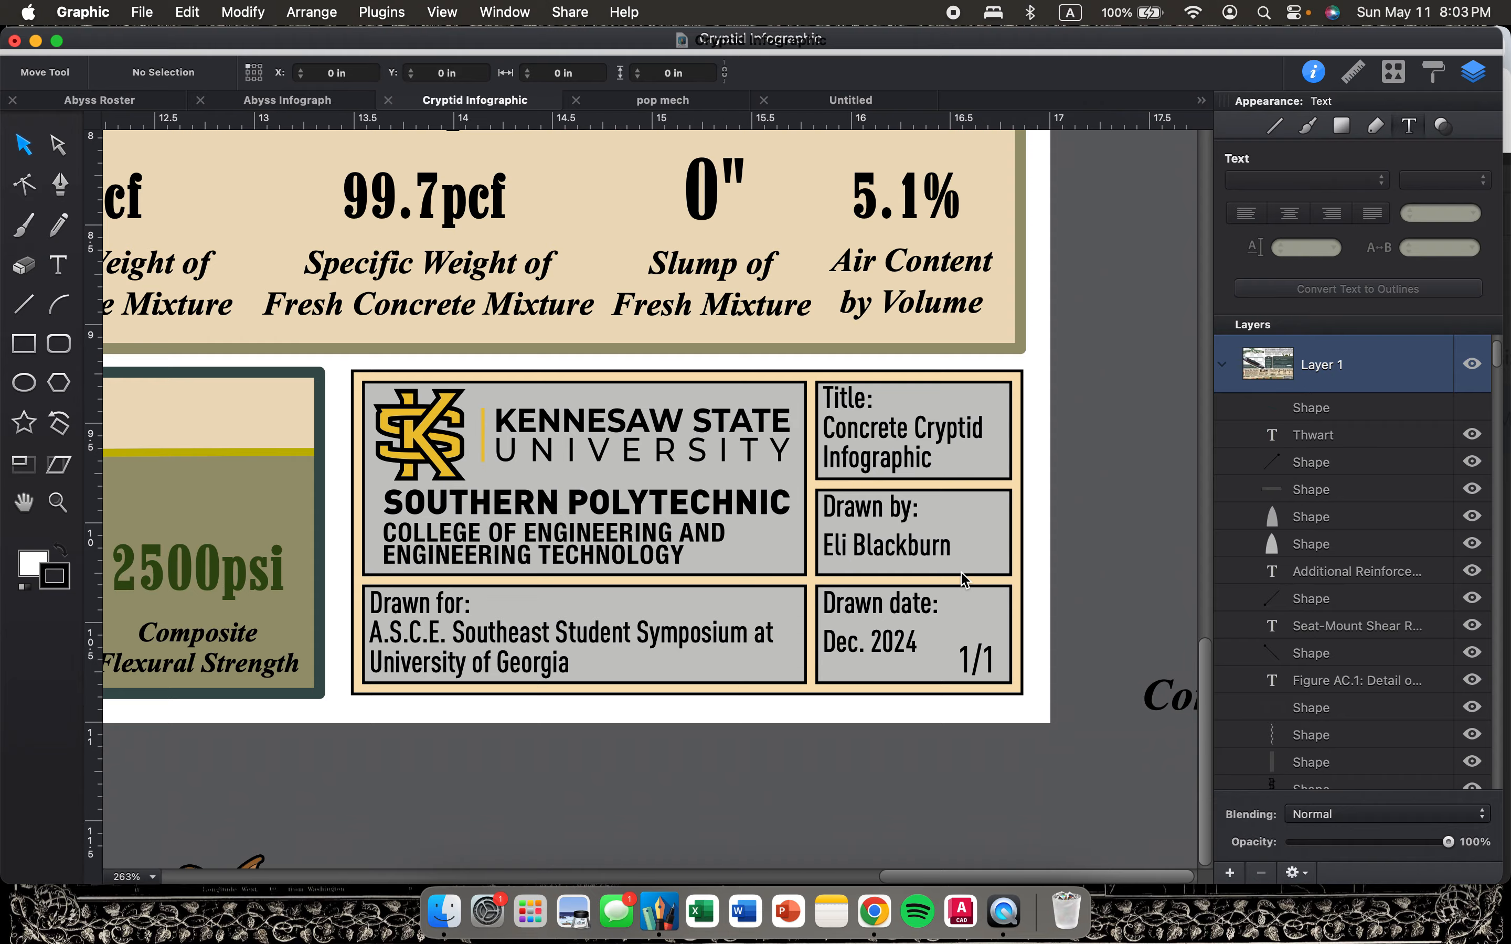
Examine the whole Cryptid infographic layout and the infographic requirements list beside the artboard.
{"action": "key", "text": "super+minus"}
{"action": "key", "text": "super+minus"}
{"action": "key", "text": "super+minus"}
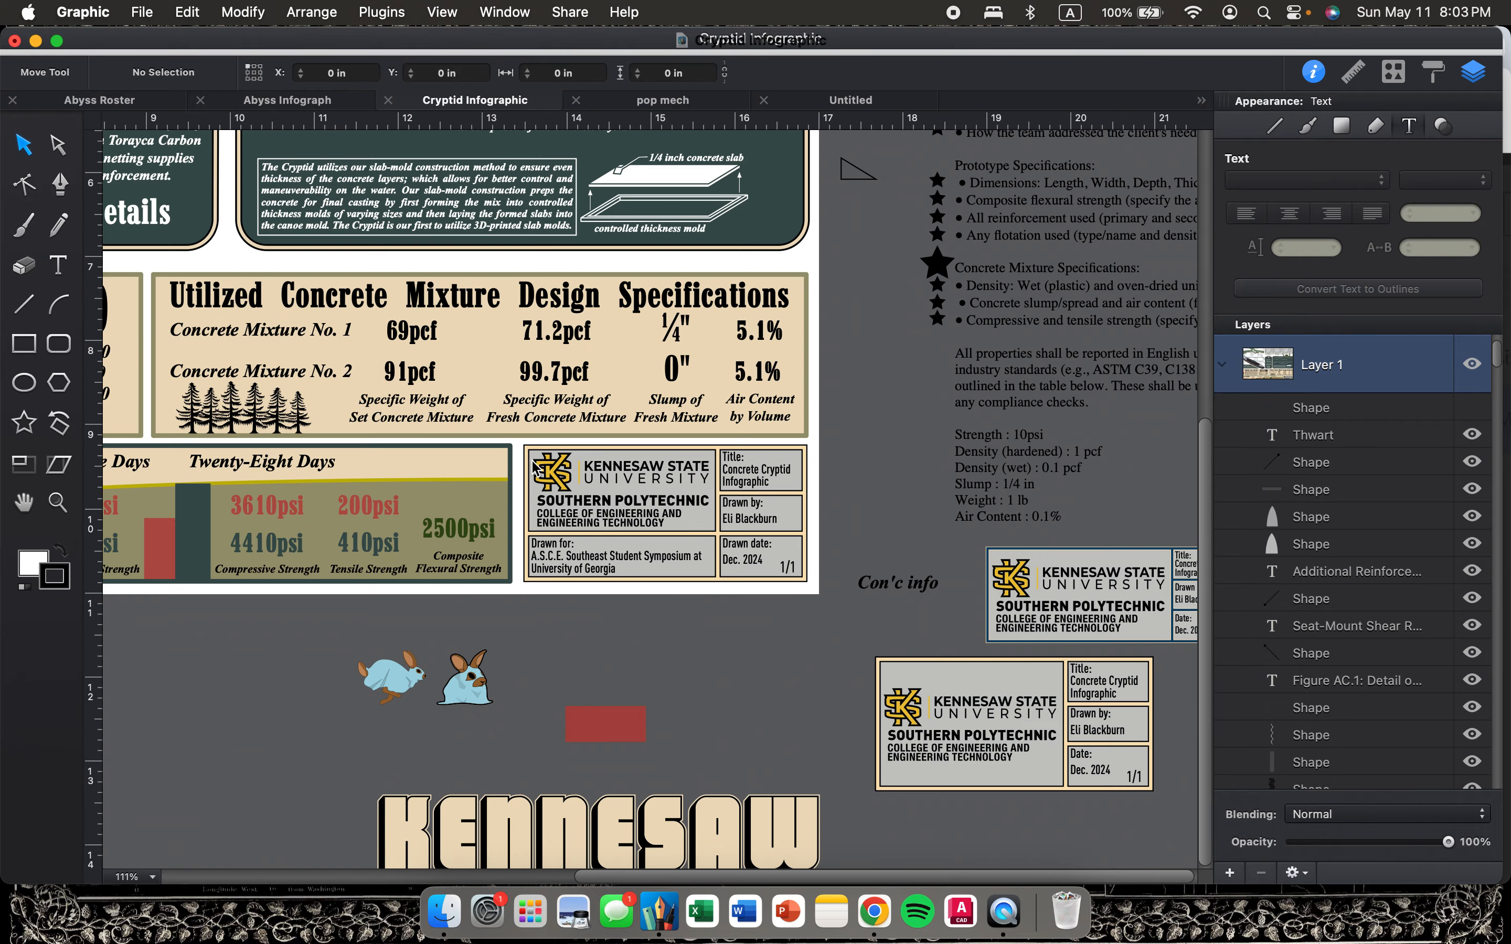
{"action": "scroll", "coordinate": [694, 403], "scroll_direction": "up", "scroll_amount": 10}
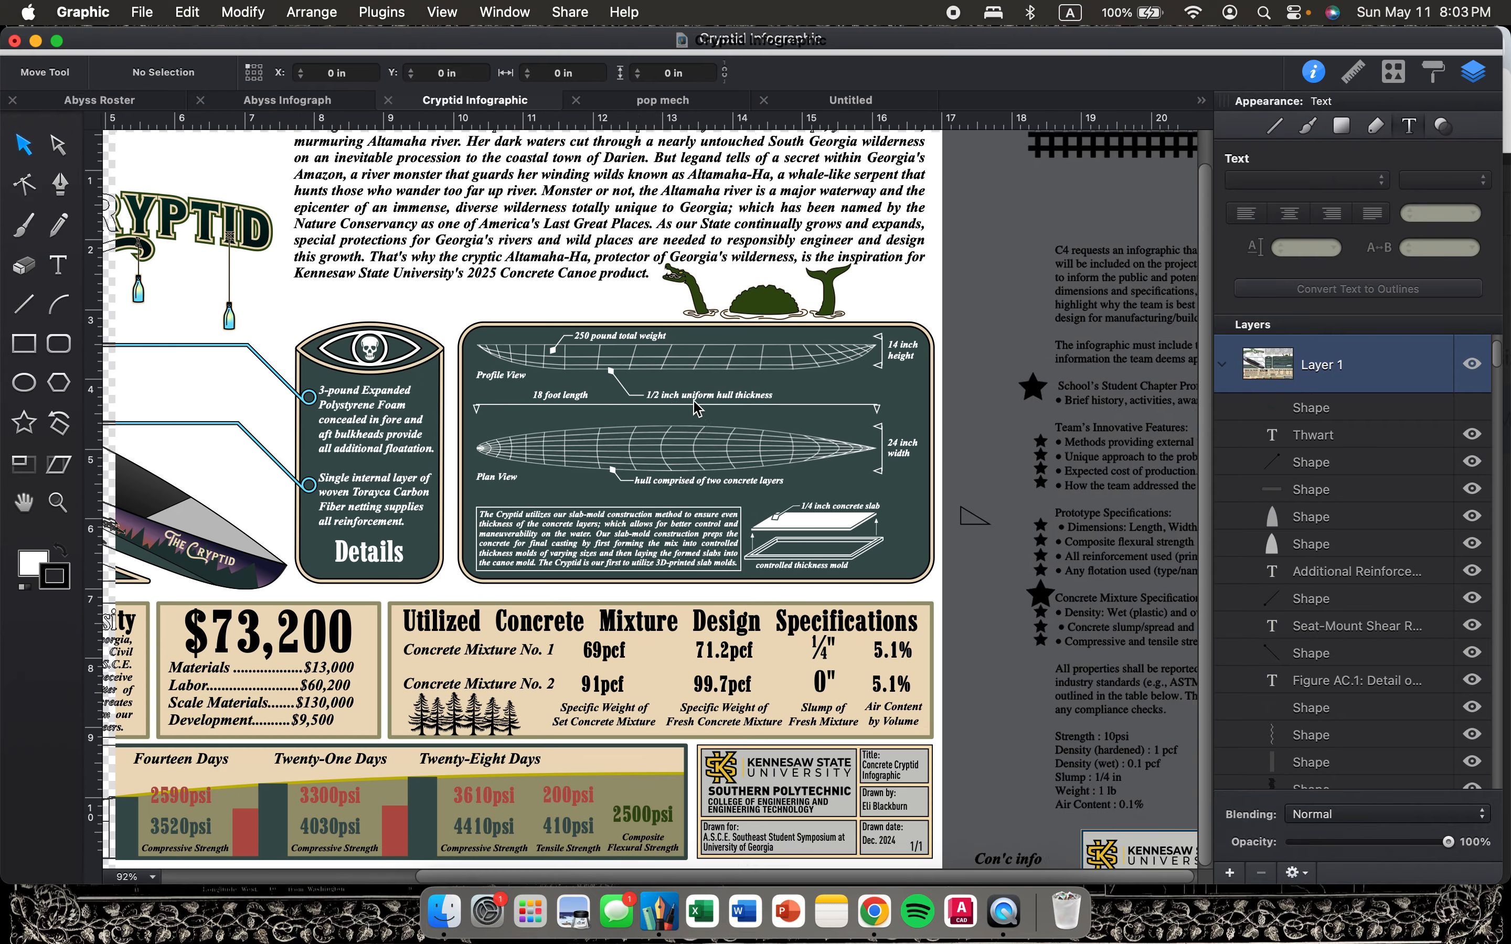
{"action": "scroll", "coordinate": [696, 406], "scroll_direction": "right", "scroll_amount": 3}
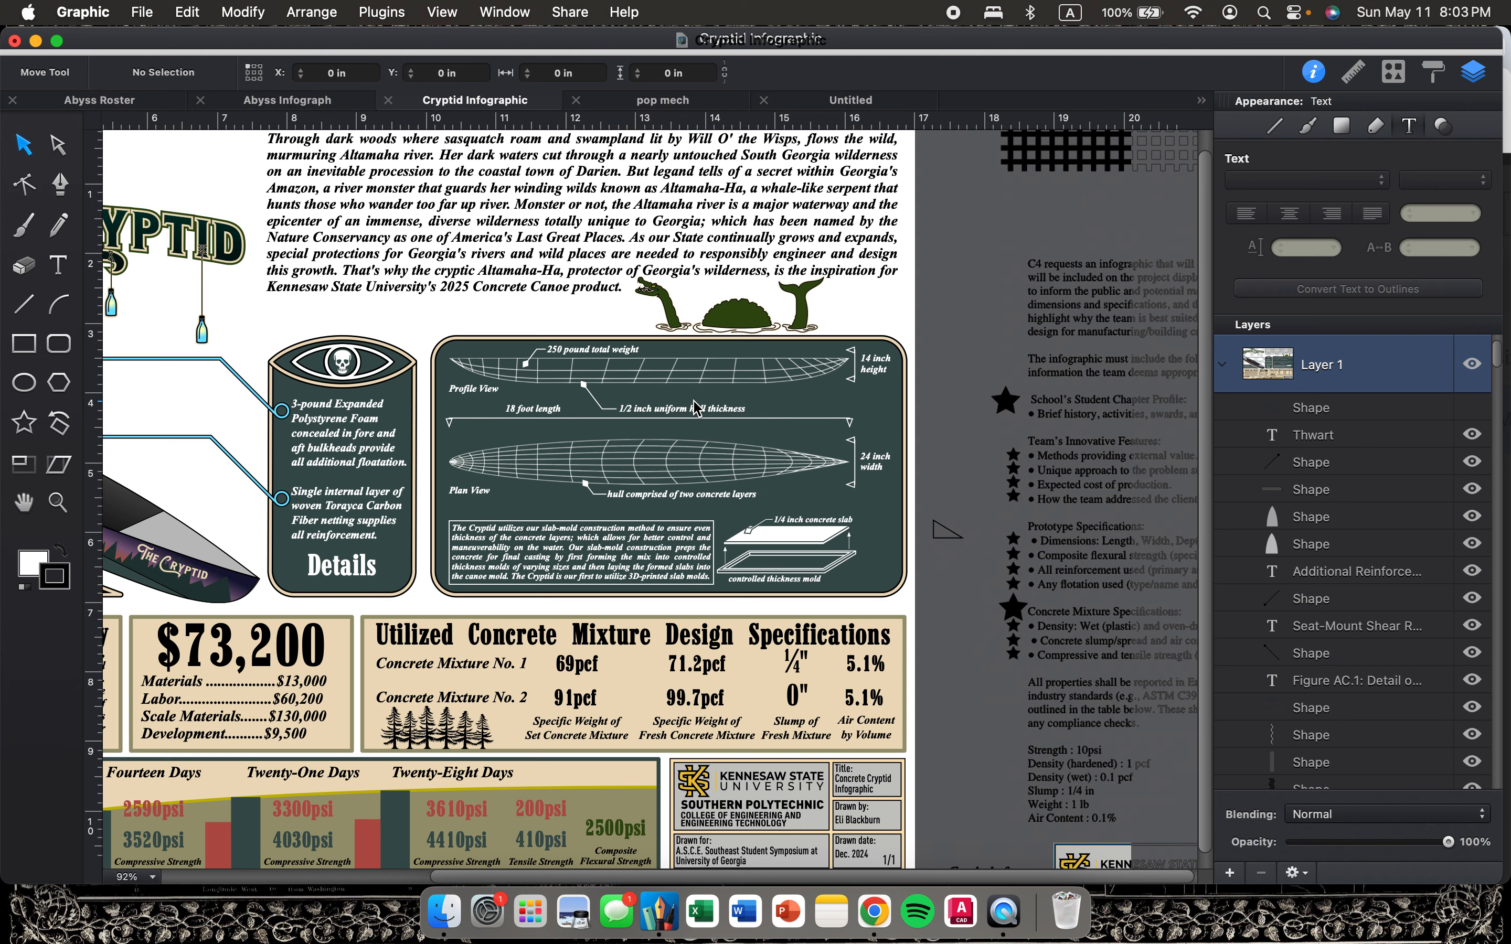
{"action": "scroll", "coordinate": [697, 406], "scroll_direction": "right", "scroll_amount": 12}
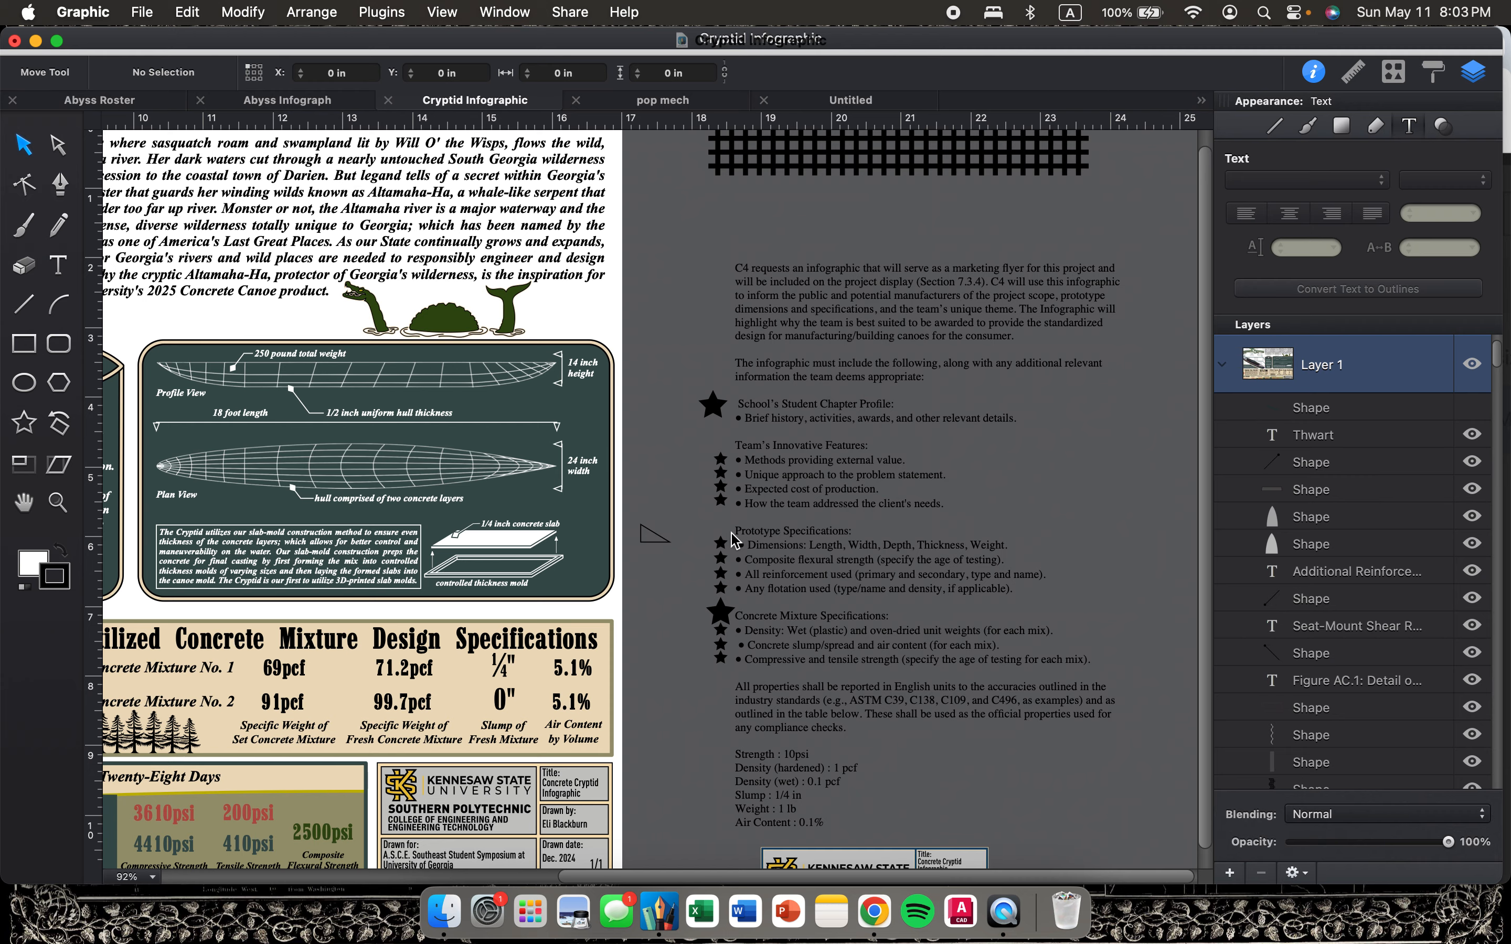
{"action": "scroll", "coordinate": [732, 538], "scroll_direction": "left", "scroll_amount": 16}
{"action": "scroll", "coordinate": [732, 538], "scroll_direction": "left", "scroll_amount": 8}
{"action": "scroll", "coordinate": [732, 538], "scroll_direction": "down", "scroll_amount": 3}
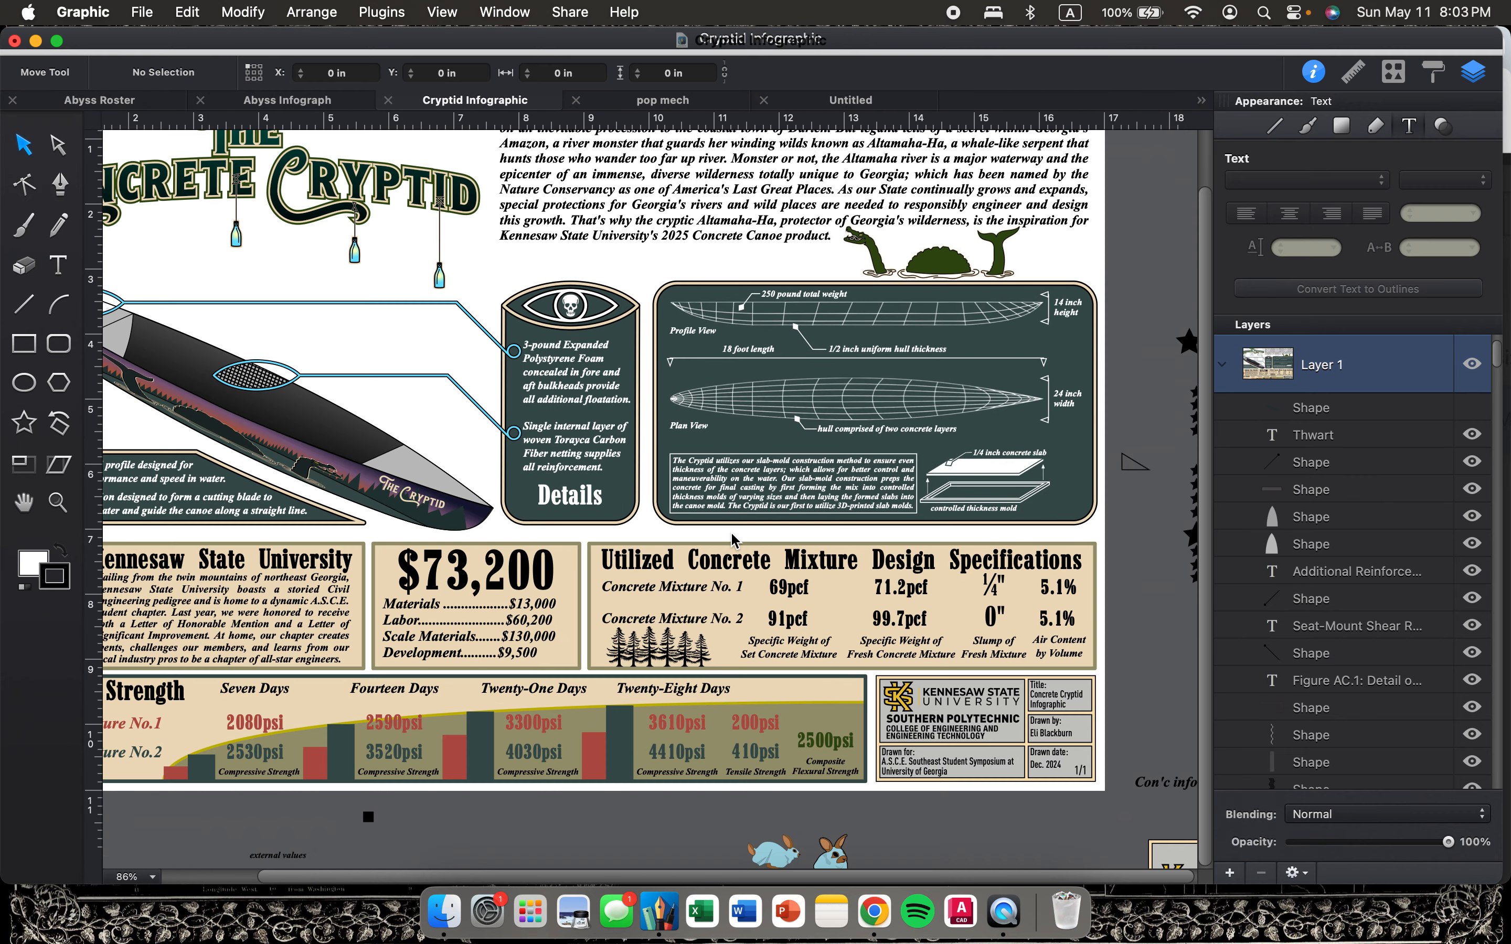
{"action": "scroll", "coordinate": [687, 543], "scroll_direction": "left", "scroll_amount": 5}
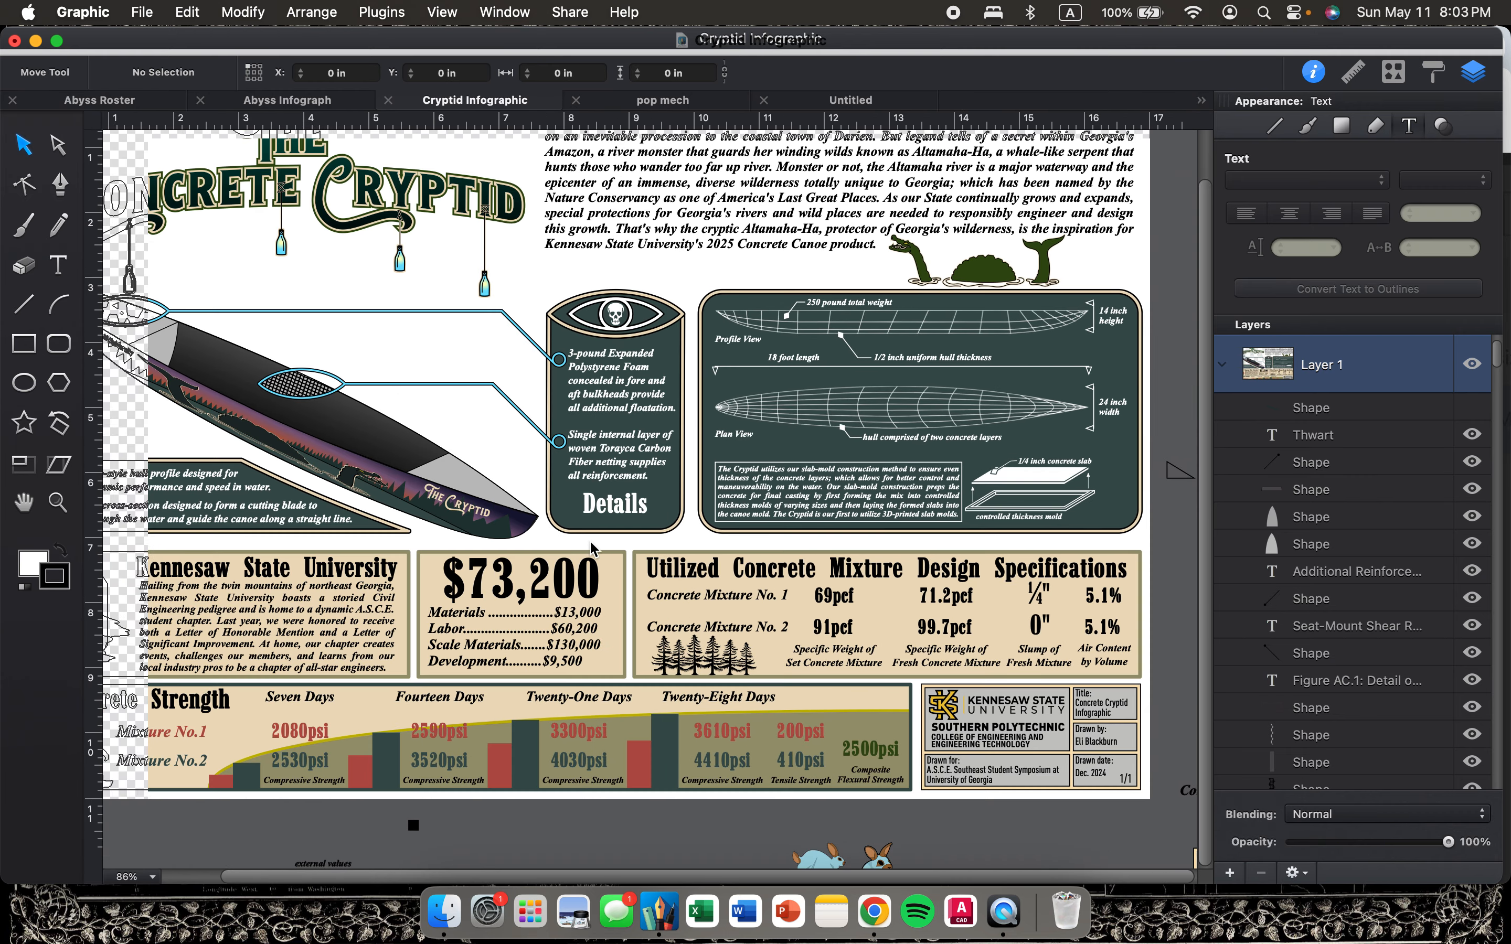
{"action": "scroll", "coordinate": [592, 550], "scroll_direction": "down", "scroll_amount": 3}
{"action": "scroll", "coordinate": [592, 549], "scroll_direction": "down", "scroll_amount": 2}
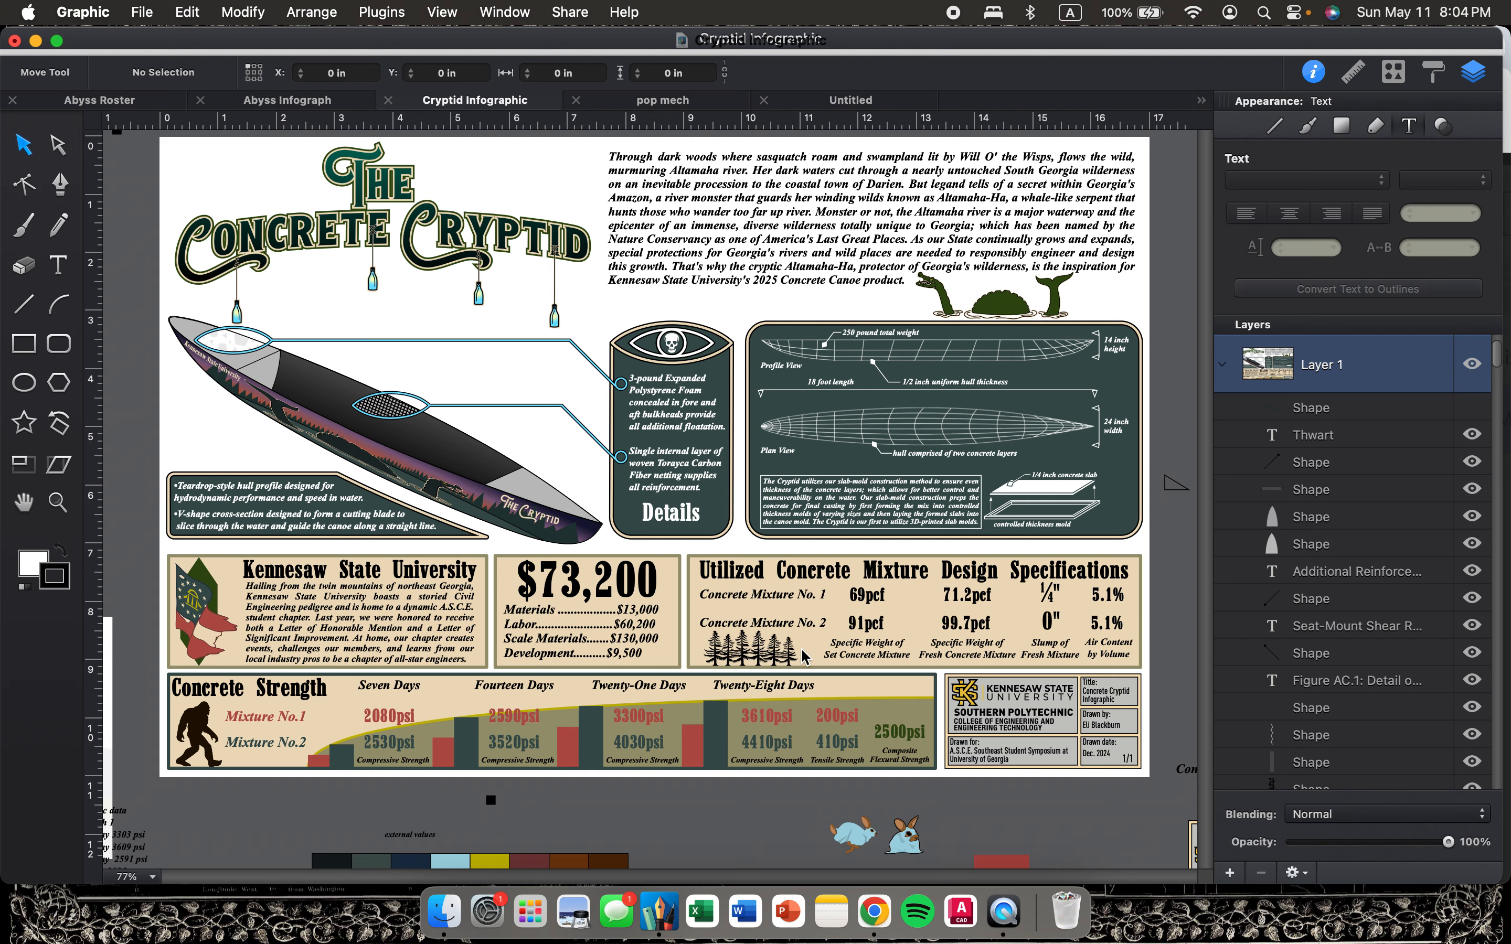
Examine the canoe's profile and plan view panel and compare it with the canoe illustration under the infographic title.
{"action": "scroll", "coordinate": [803, 656], "scroll_direction": "right", "scroll_amount": 1}
{"action": "scroll", "coordinate": [1003, 593], "scroll_direction": "up", "scroll_amount": 5}
{"action": "scroll", "coordinate": [1003, 593], "scroll_direction": "right", "scroll_amount": 5}
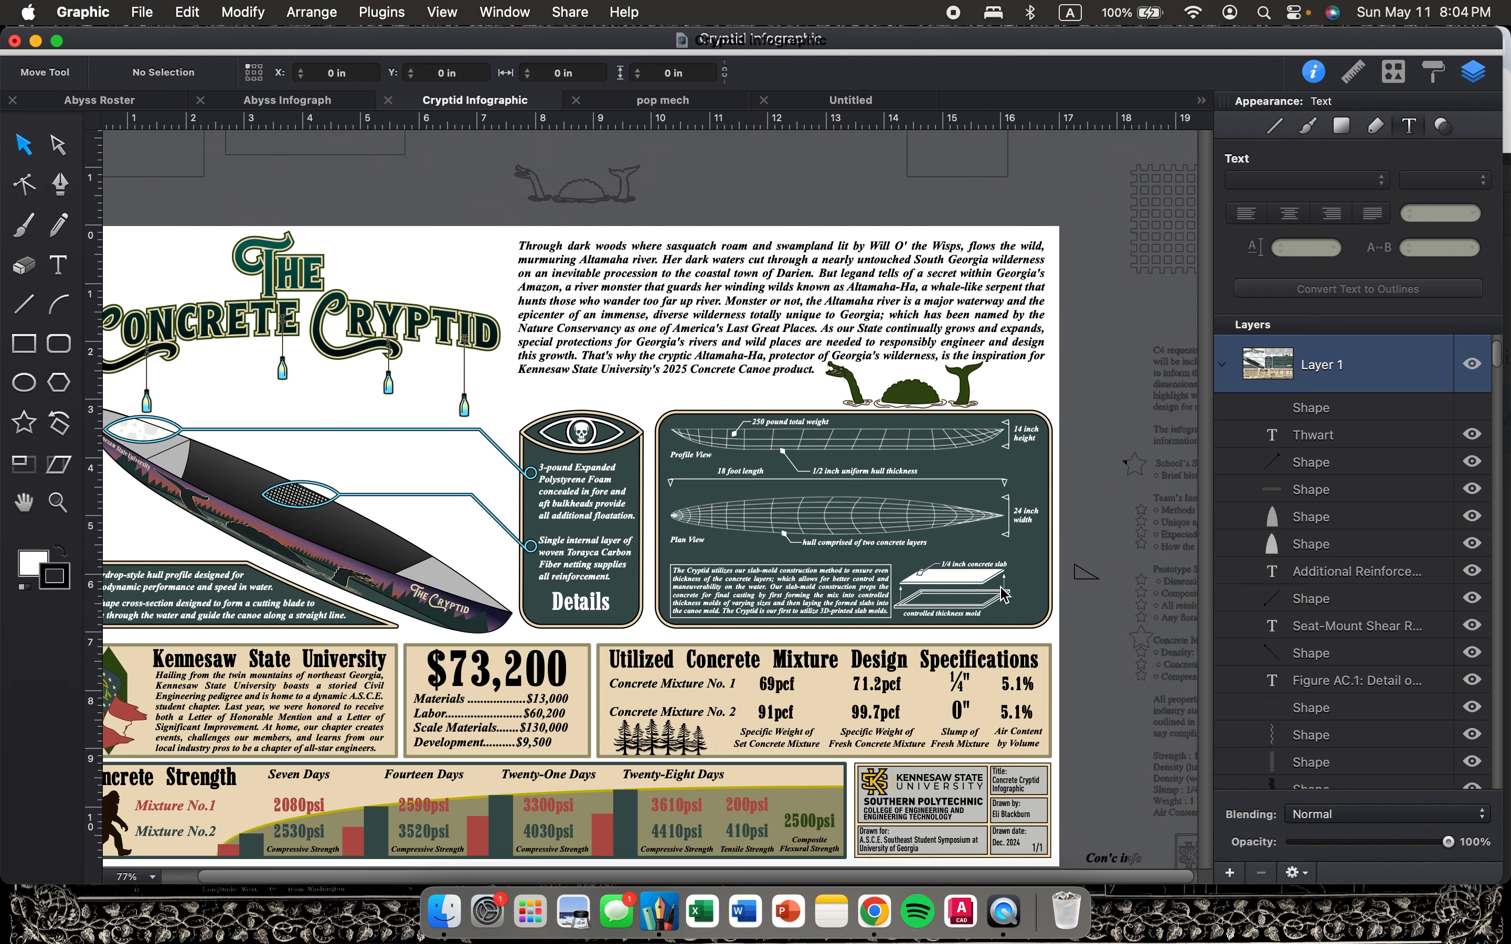
{"action": "scroll", "coordinate": [879, 541], "scroll_direction": "up", "scroll_amount": 5}
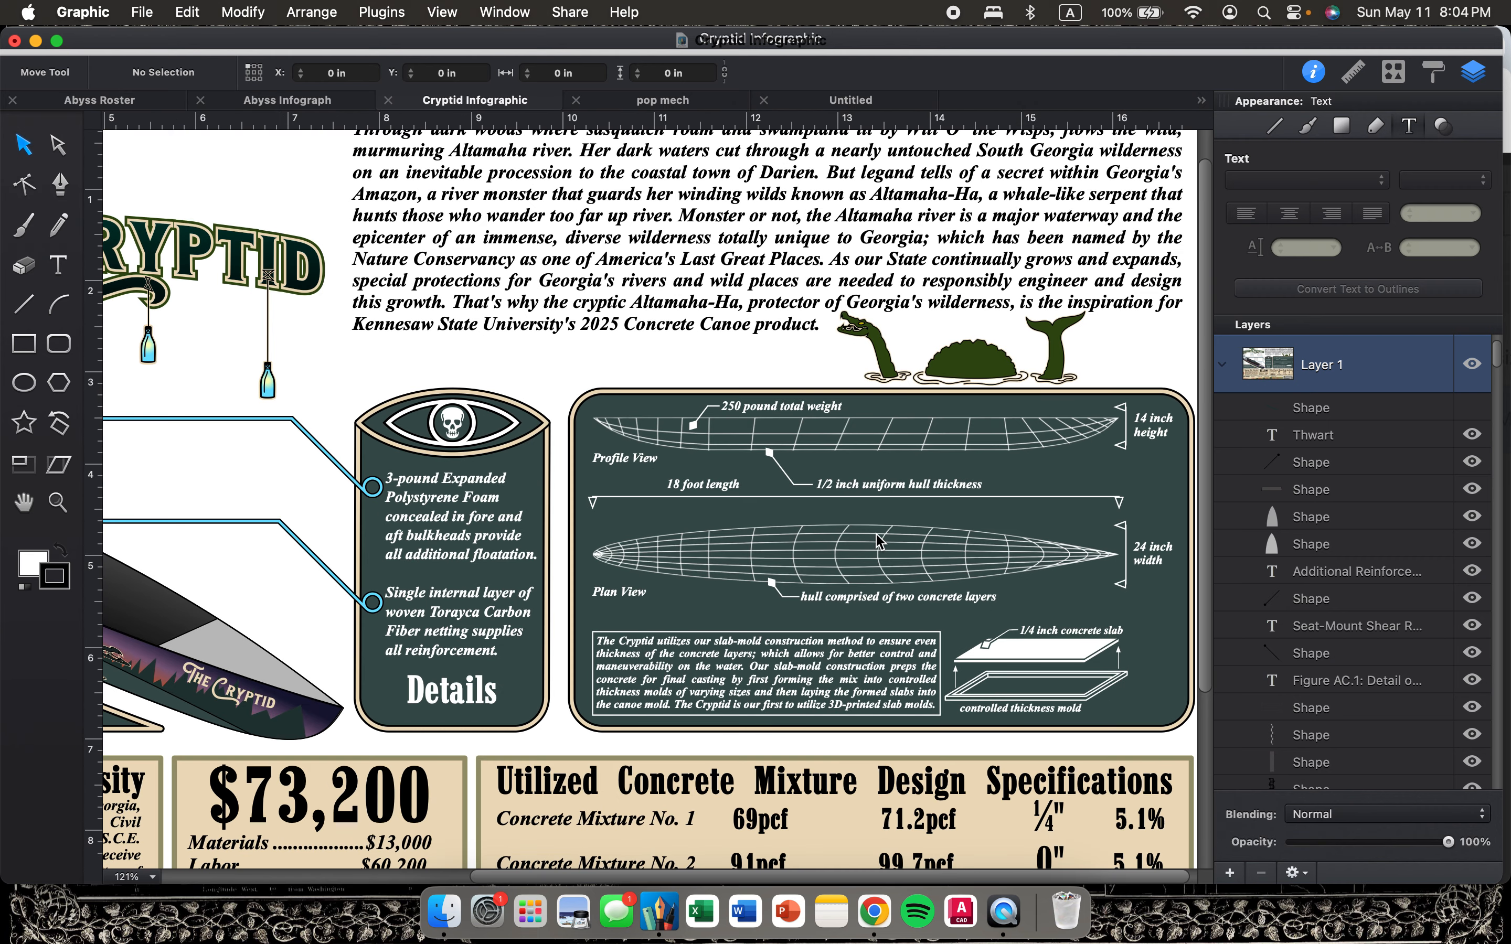
{"action": "scroll", "coordinate": [878, 540], "scroll_direction": "down", "scroll_amount": 5}
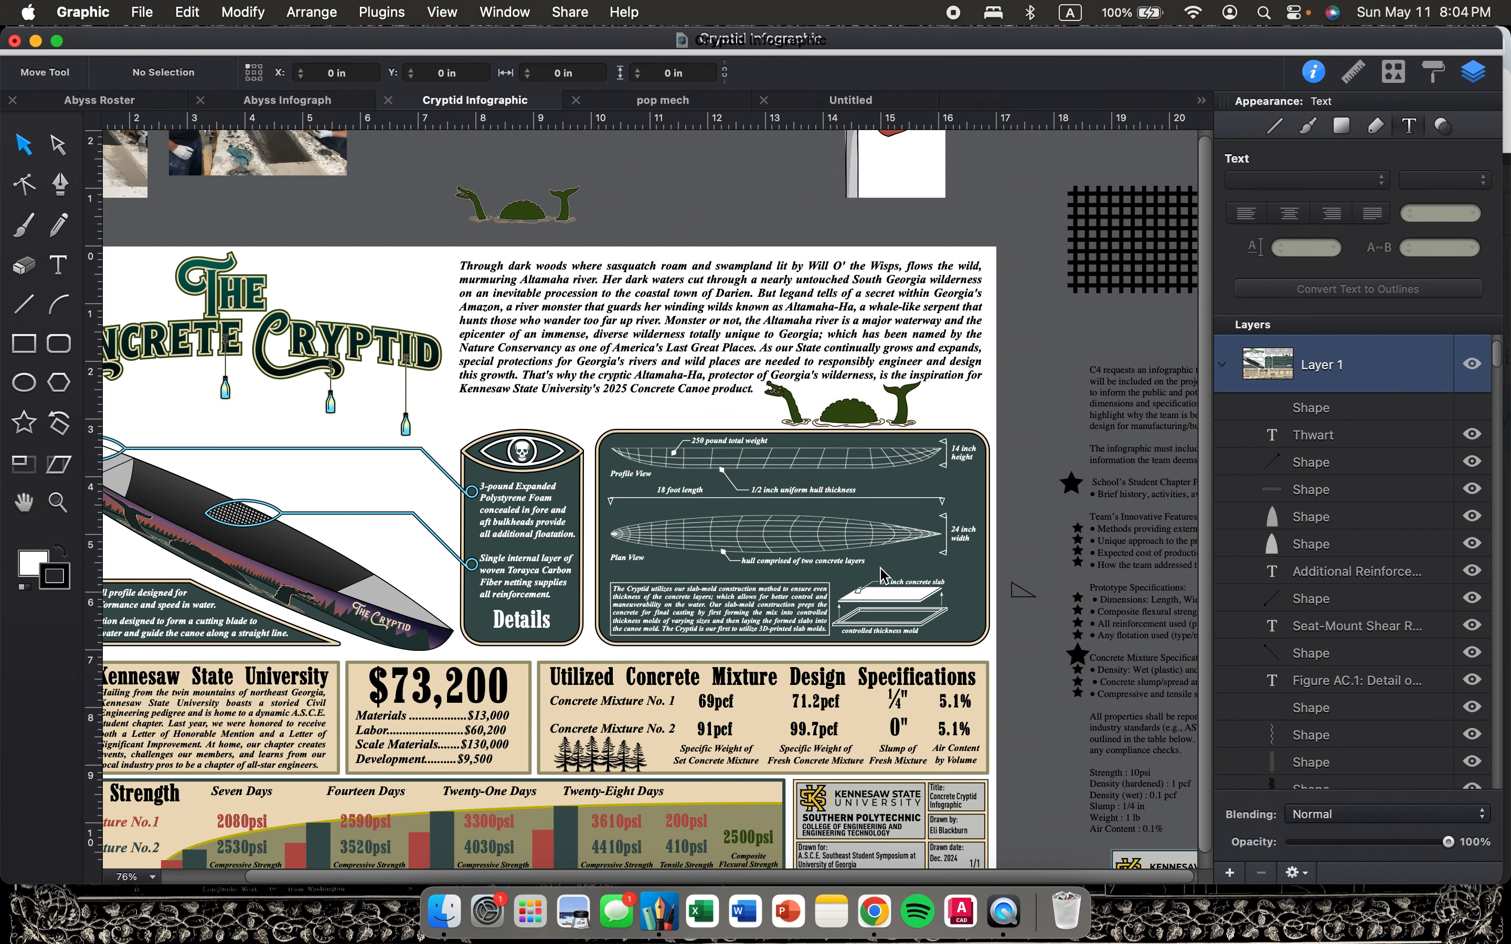
{"action": "scroll", "coordinate": [880, 557], "scroll_direction": "left", "scroll_amount": 3}
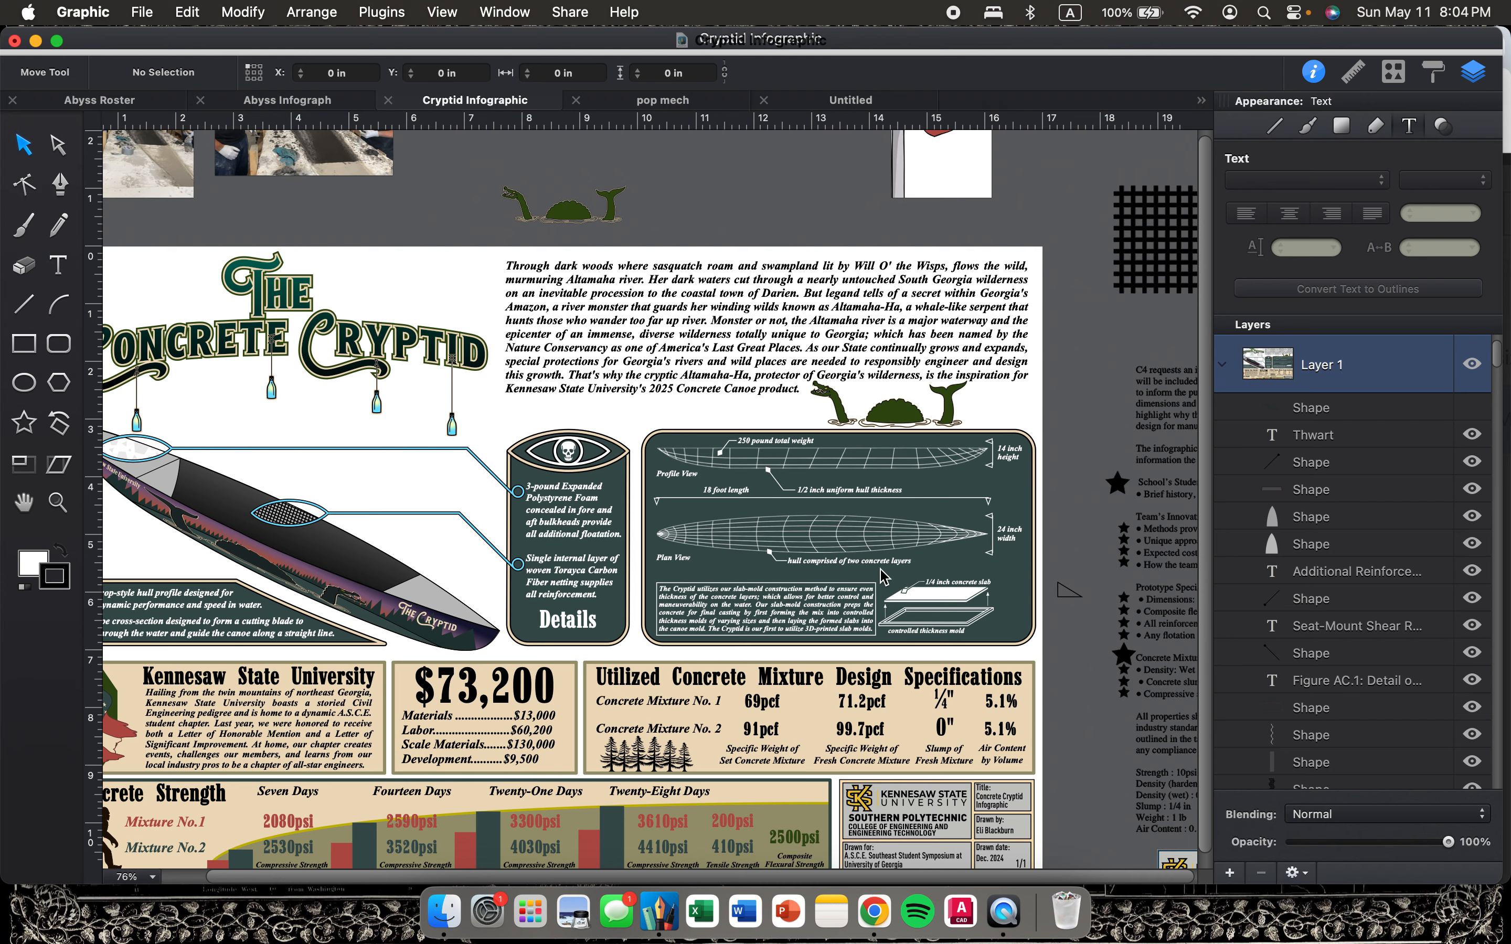
{"action": "scroll", "coordinate": [883, 576], "scroll_direction": "up", "scroll_amount": 5}
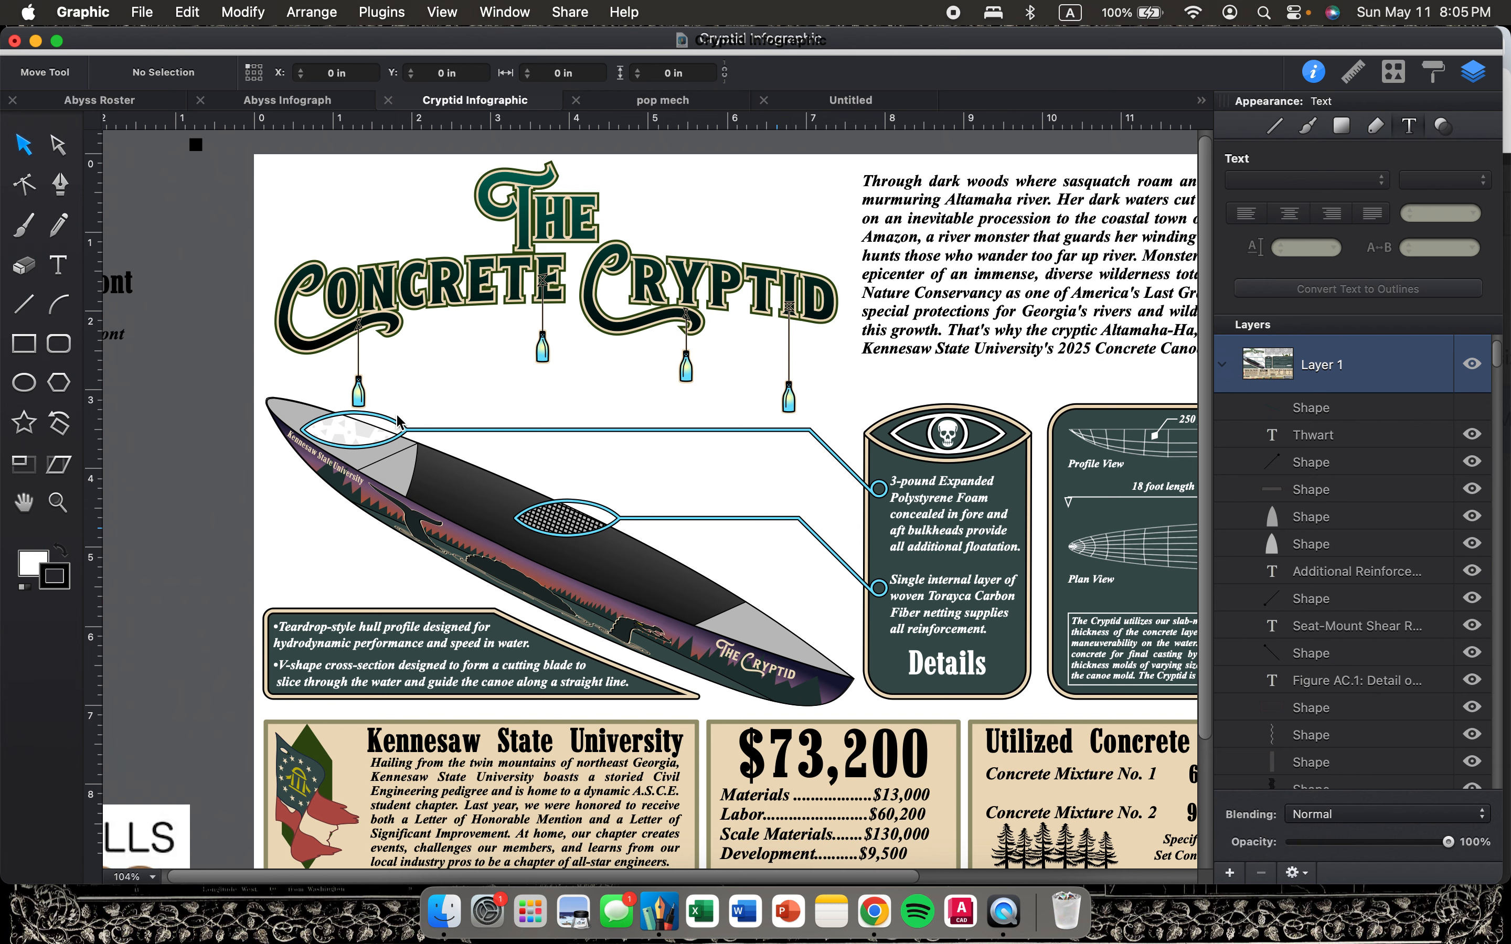
{"action": "scroll", "coordinate": [823, 559], "scroll_direction": "right", "scroll_amount": 10}
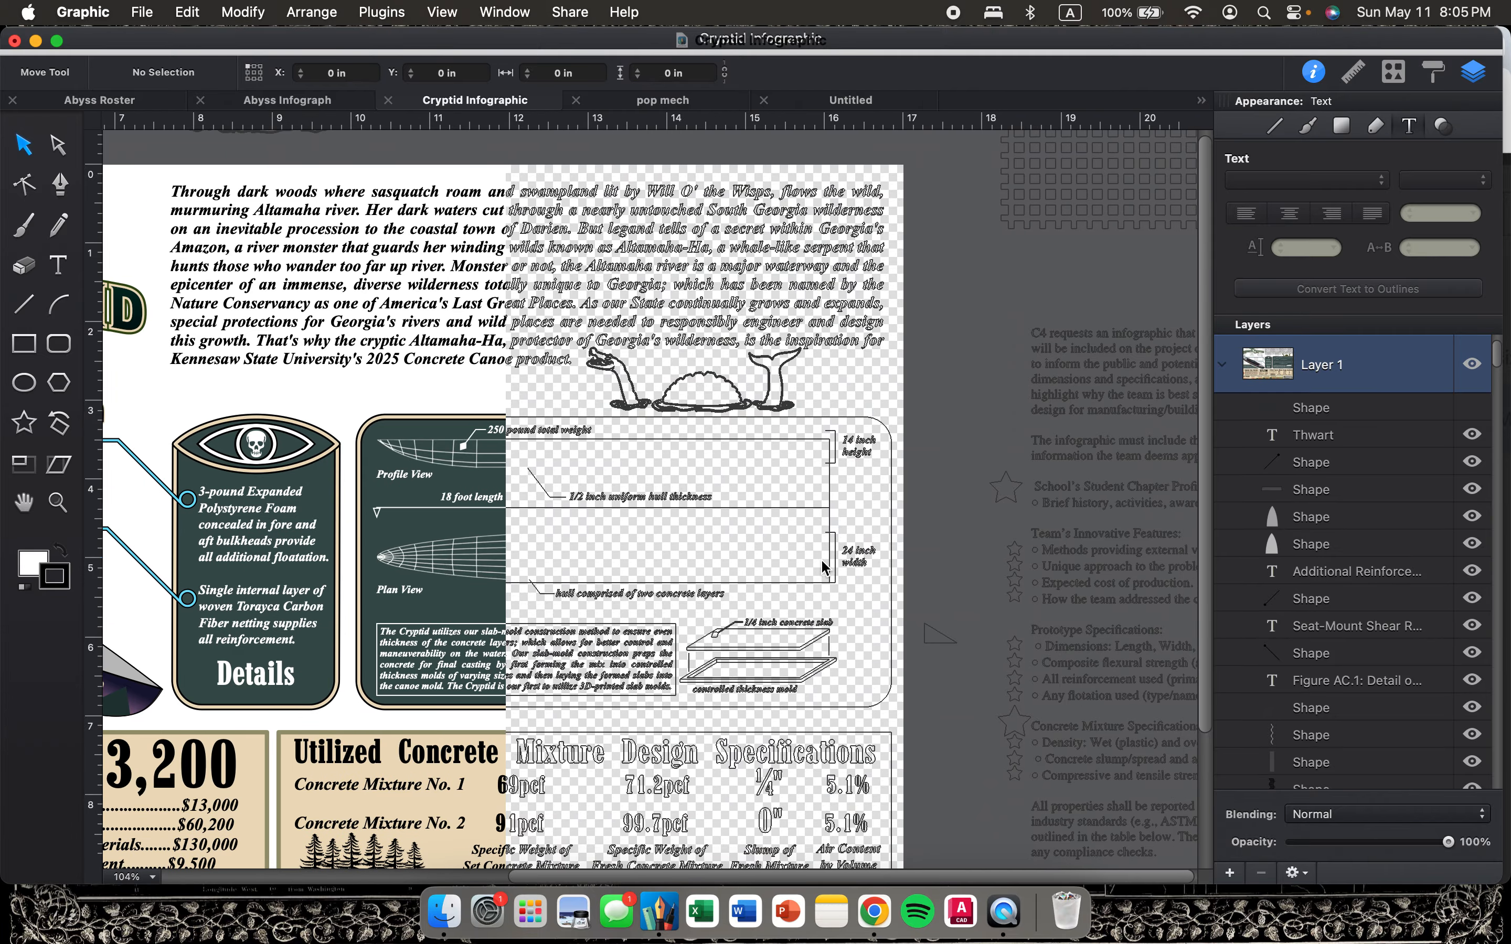
{"action": "scroll", "coordinate": [709, 534], "scroll_direction": "up", "scroll_amount": 2}
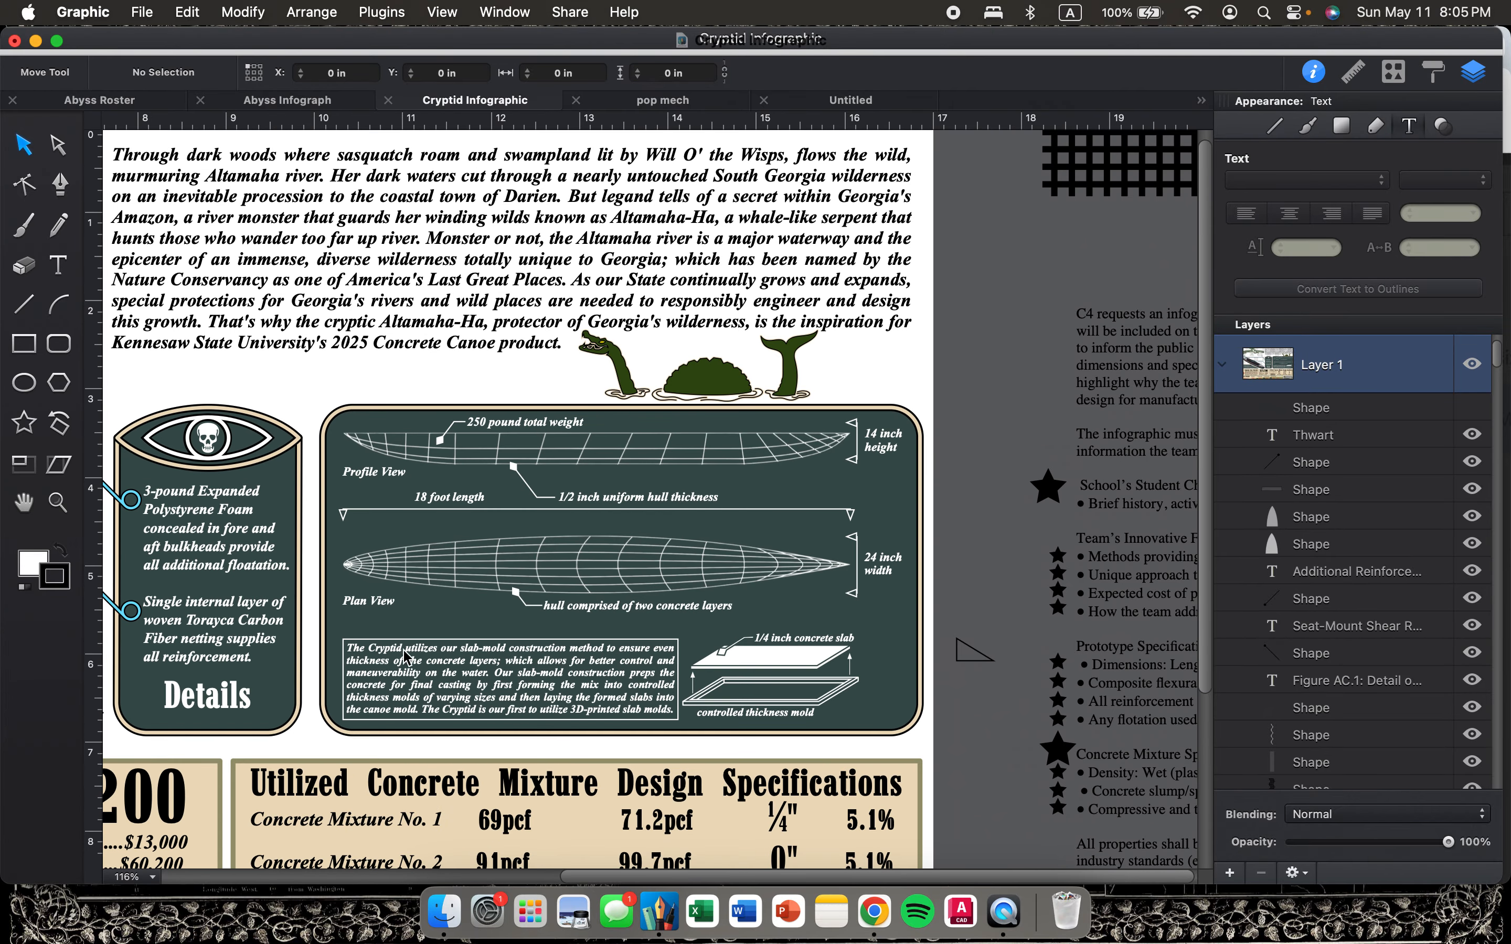
{"action": "scroll", "coordinate": [553, 646], "scroll_direction": "left", "scroll_amount": 5}
{"action": "scroll", "coordinate": [553, 649], "scroll_direction": "down", "scroll_amount": 5}
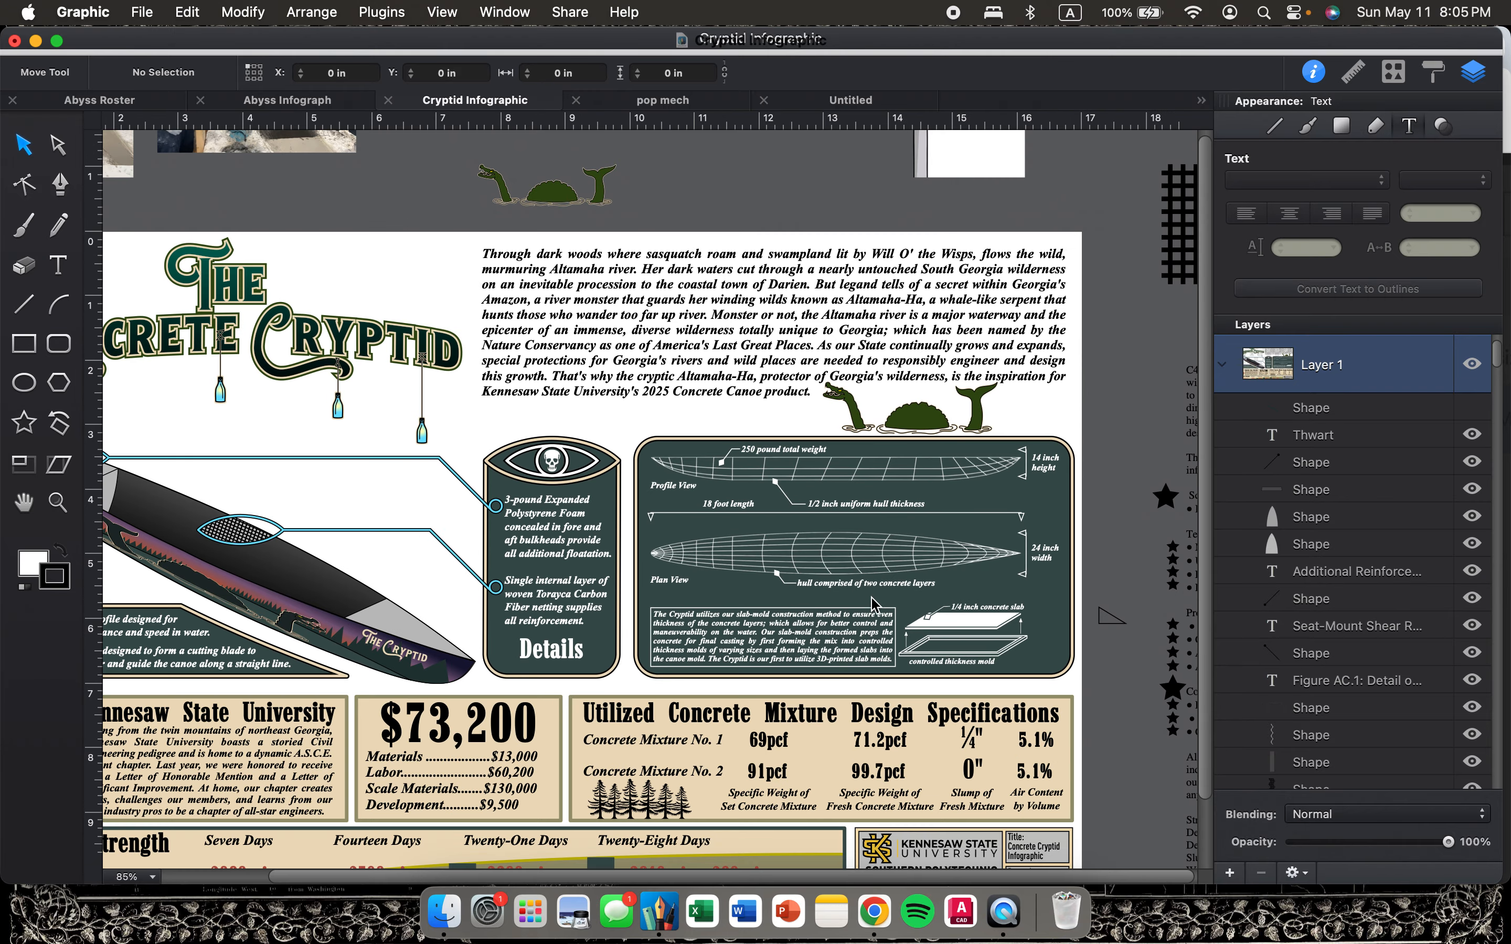
Examine the hull dimension callouts, the slab-mold description and the controlled thickness mold diagram in the canoe drawing panel.
{"action": "scroll", "coordinate": [485, 430], "scroll_direction": "left", "scroll_amount": 3}
{"action": "scroll", "coordinate": [485, 431], "scroll_direction": "down", "scroll_amount": 2}
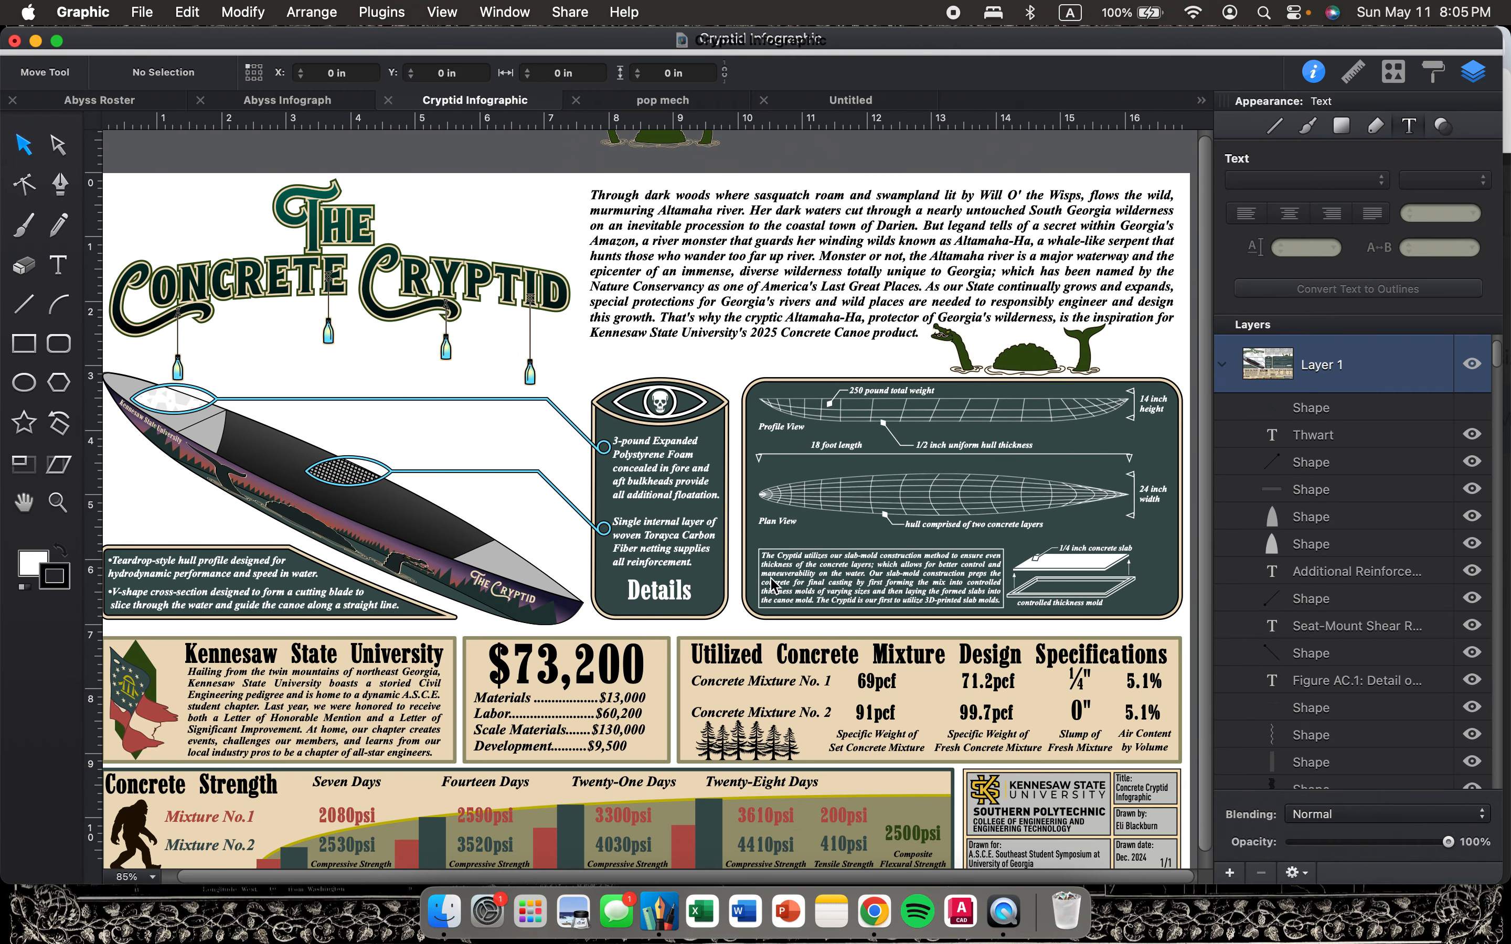
{"action": "scroll", "coordinate": [707, 585], "scroll_direction": "right", "scroll_amount": 3}
{"action": "scroll", "coordinate": [707, 585], "scroll_direction": "up", "scroll_amount": 1}
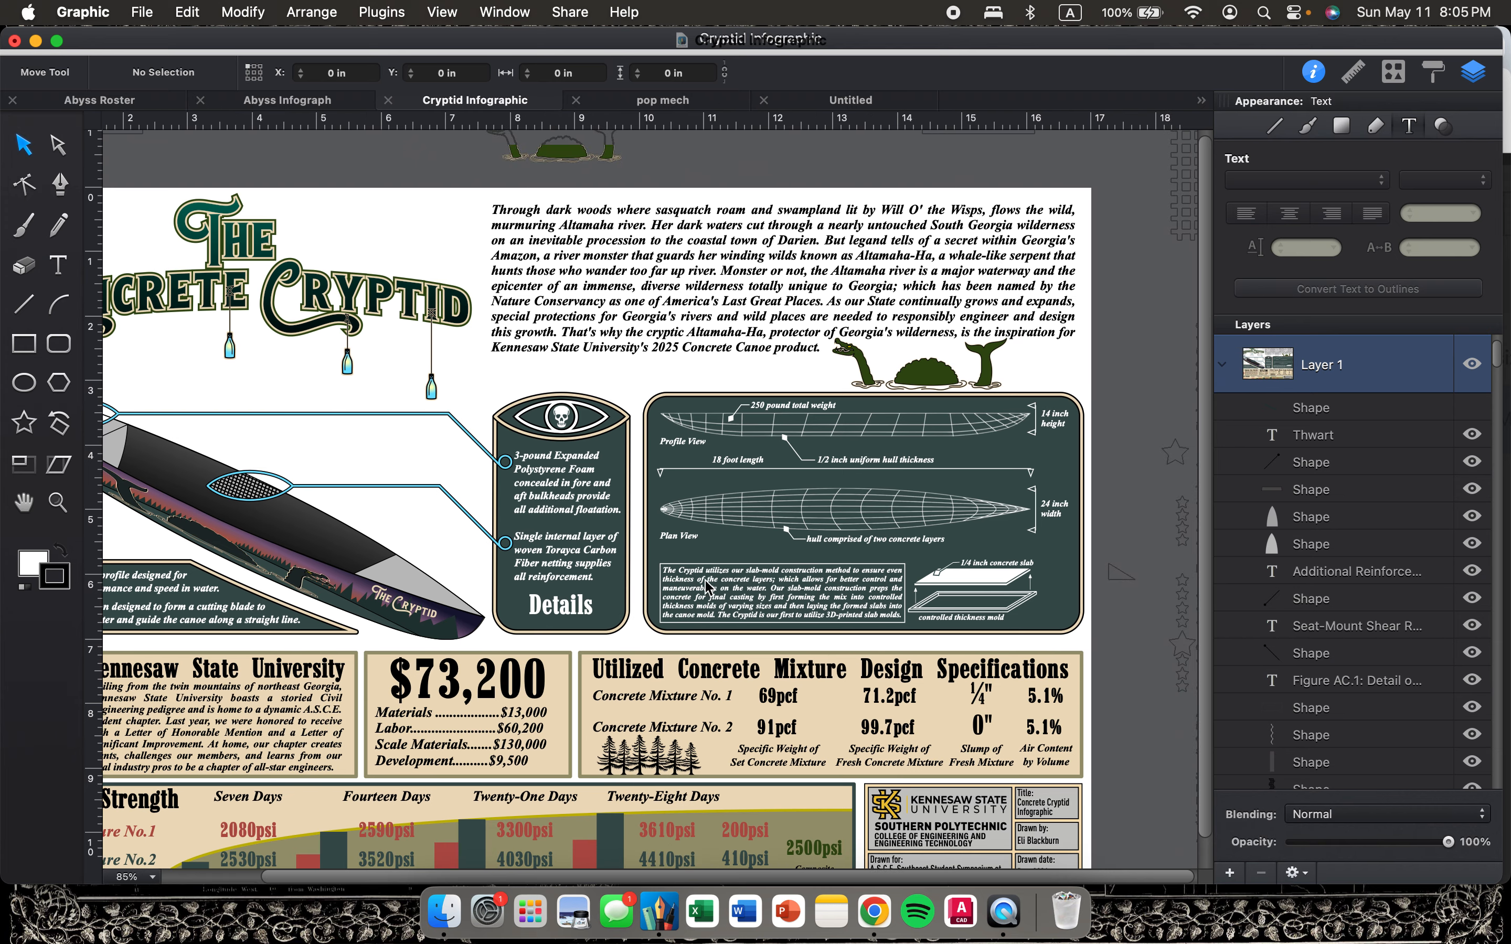
{"action": "scroll", "coordinate": [731, 531], "scroll_direction": "right", "scroll_amount": 2}
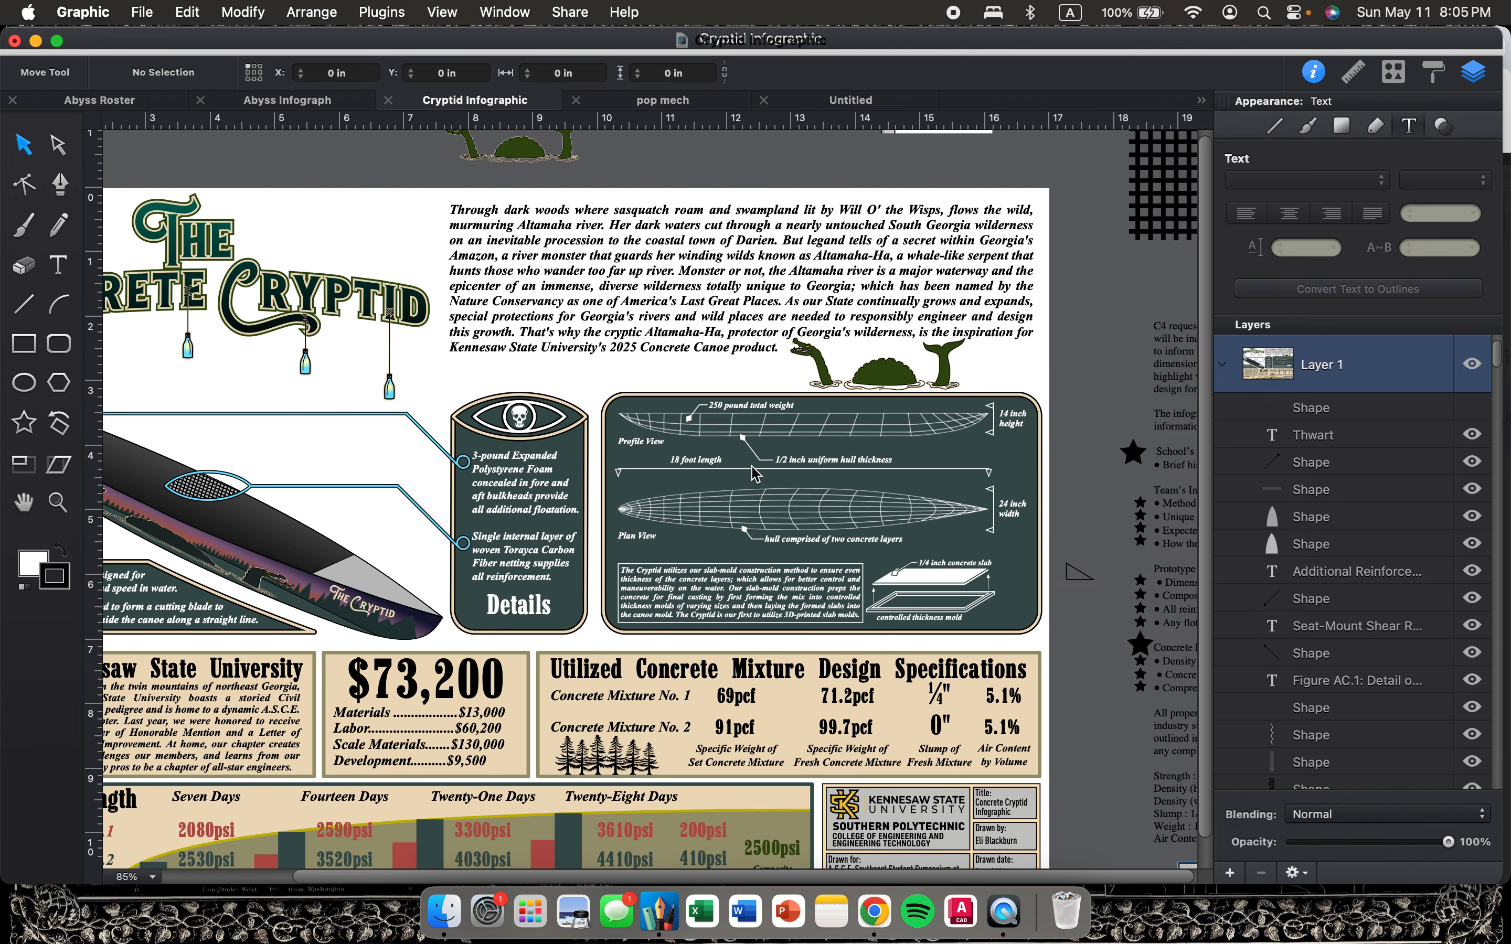
{"action": "scroll", "coordinate": [753, 473], "scroll_direction": "up", "scroll_amount": 5}
{"action": "scroll", "coordinate": [810, 621], "scroll_direction": "right", "scroll_amount": 1}
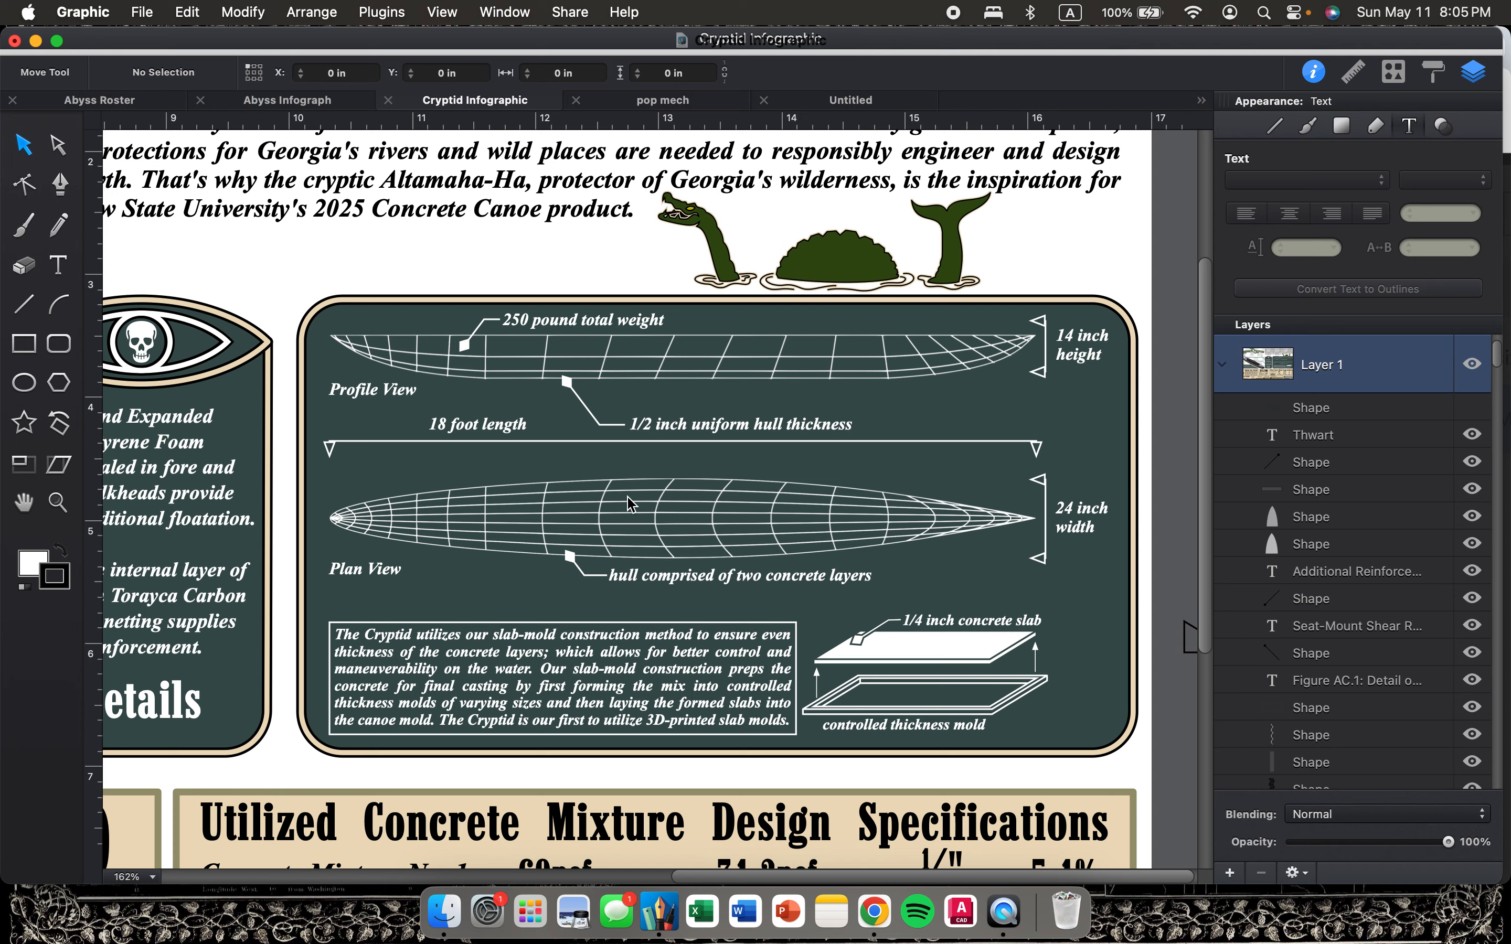
{"action": "scroll", "coordinate": [631, 504], "scroll_direction": "down", "scroll_amount": 4}
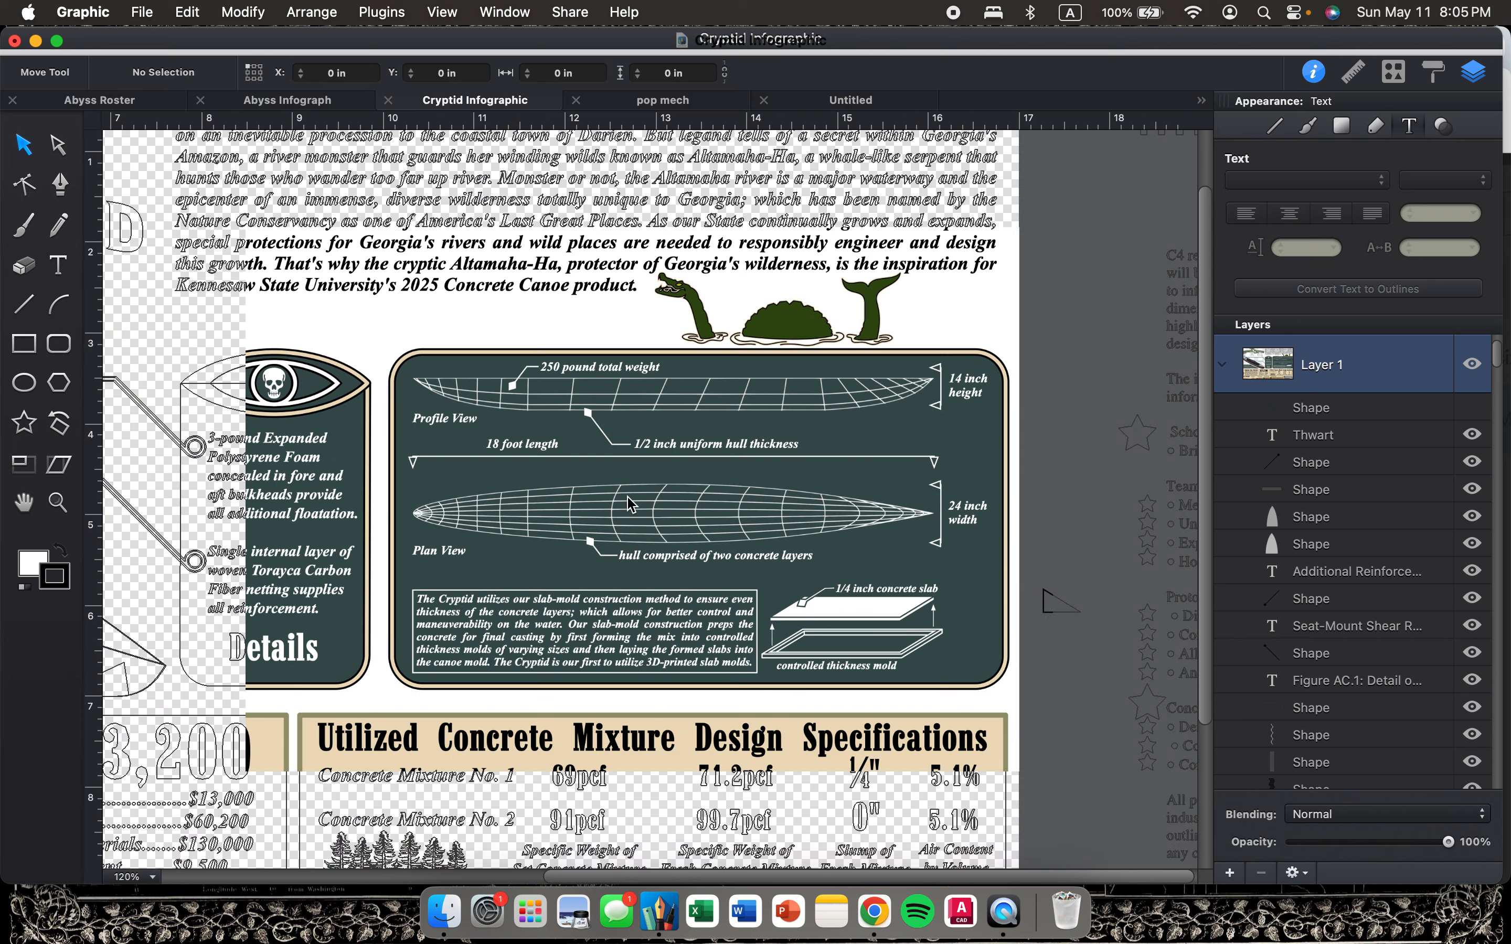
{"action": "scroll", "coordinate": [631, 504], "scroll_direction": "left", "scroll_amount": 10}
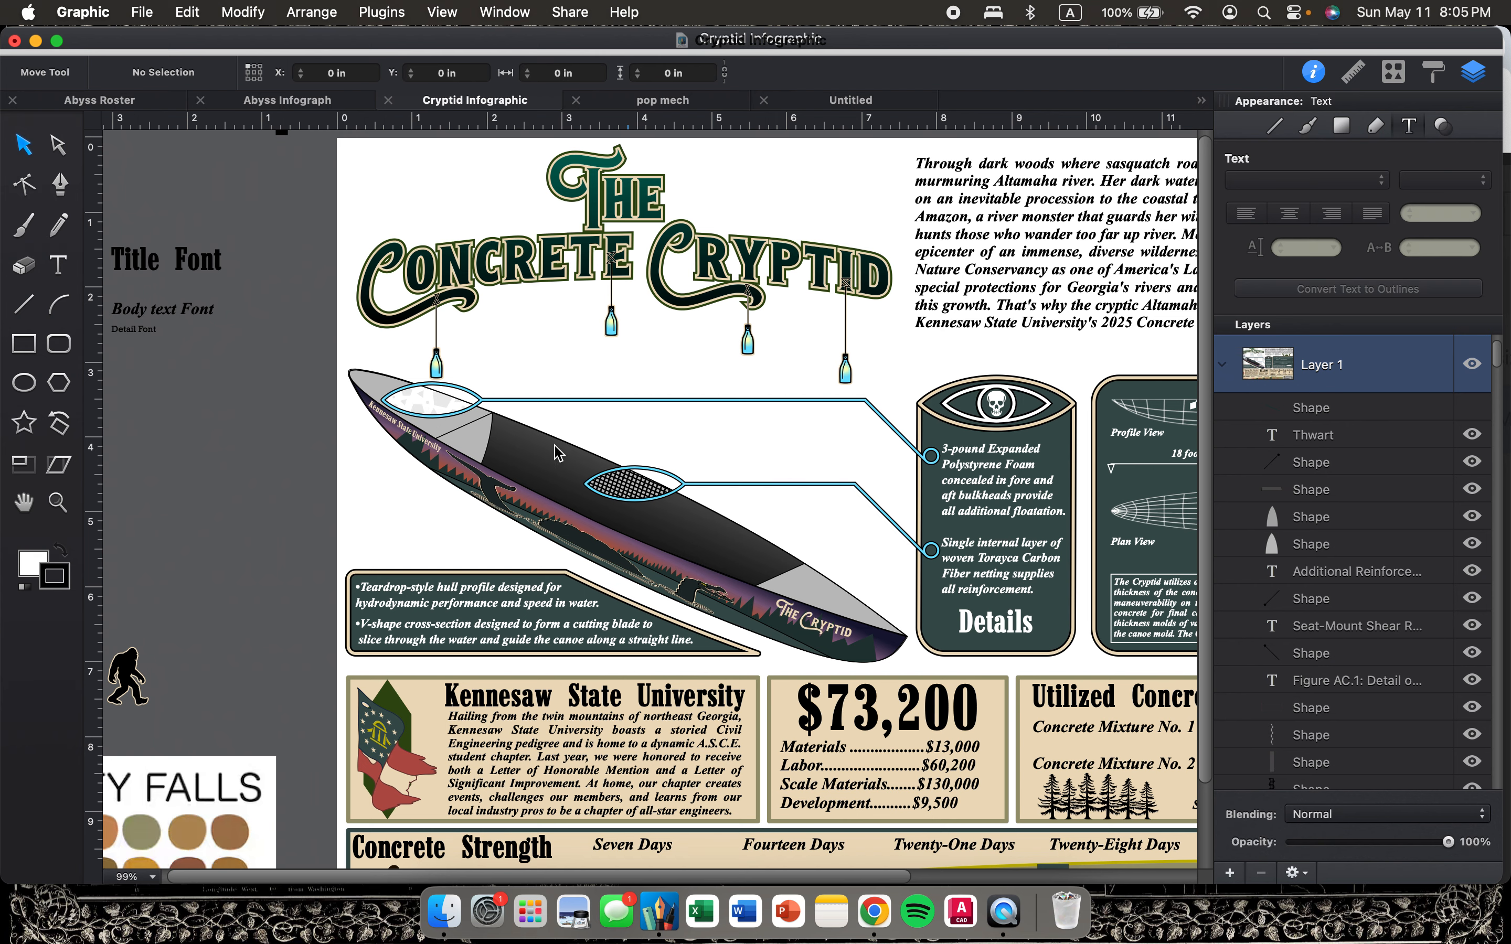
{"action": "scroll", "coordinate": [826, 540], "scroll_direction": "right", "scroll_amount": 10}
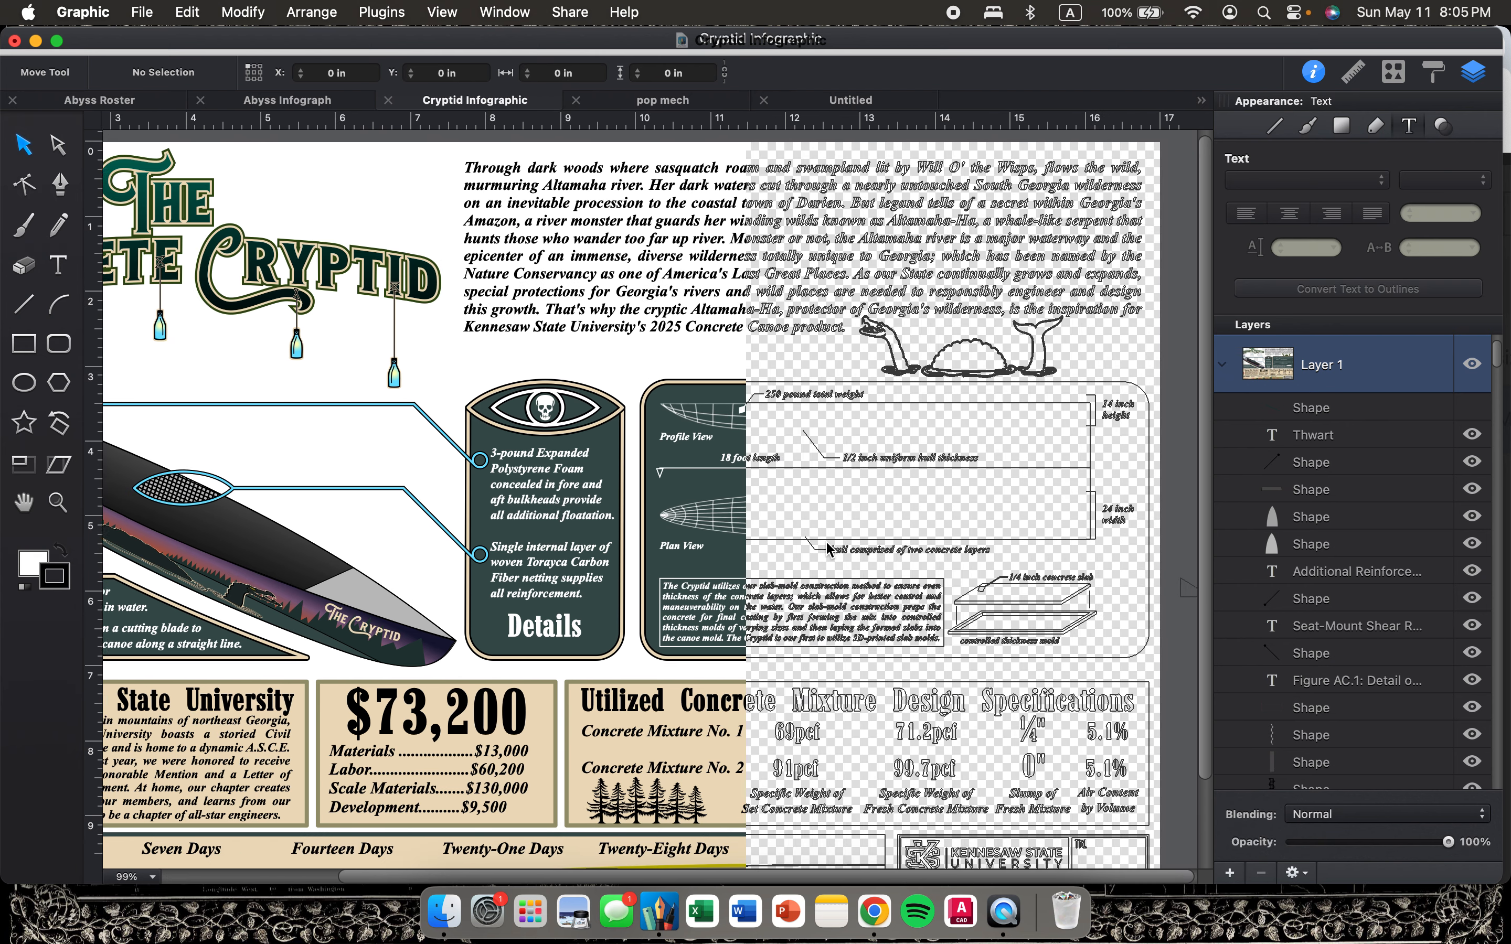
{"action": "scroll", "coordinate": [812, 551], "scroll_direction": "up", "scroll_amount": 5}
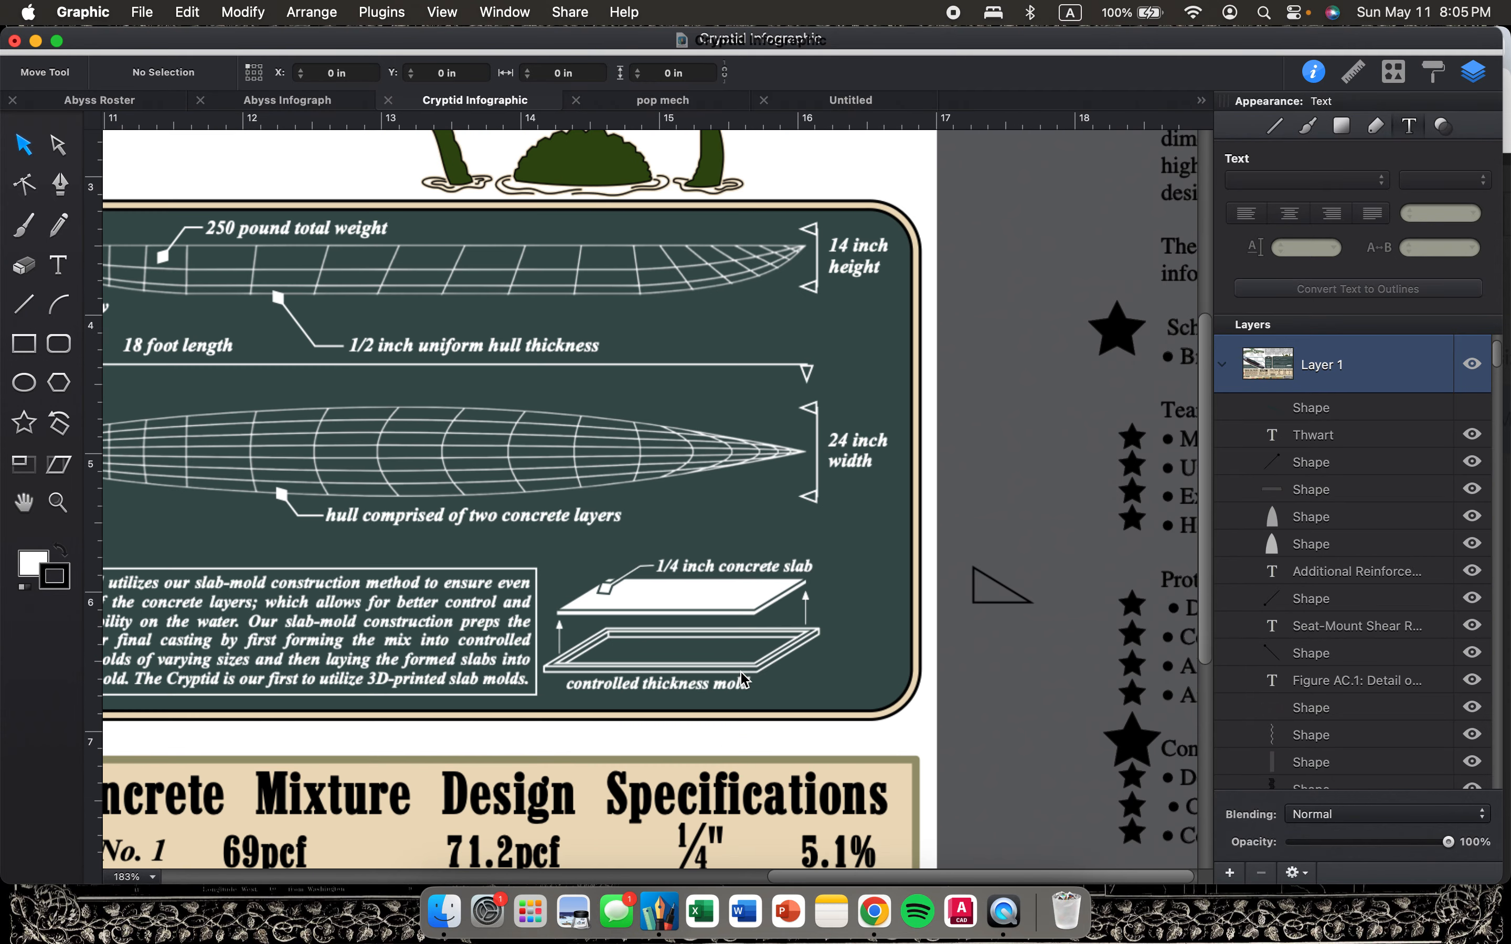
{"action": "scroll", "coordinate": [745, 681], "scroll_direction": "left", "scroll_amount": 1}
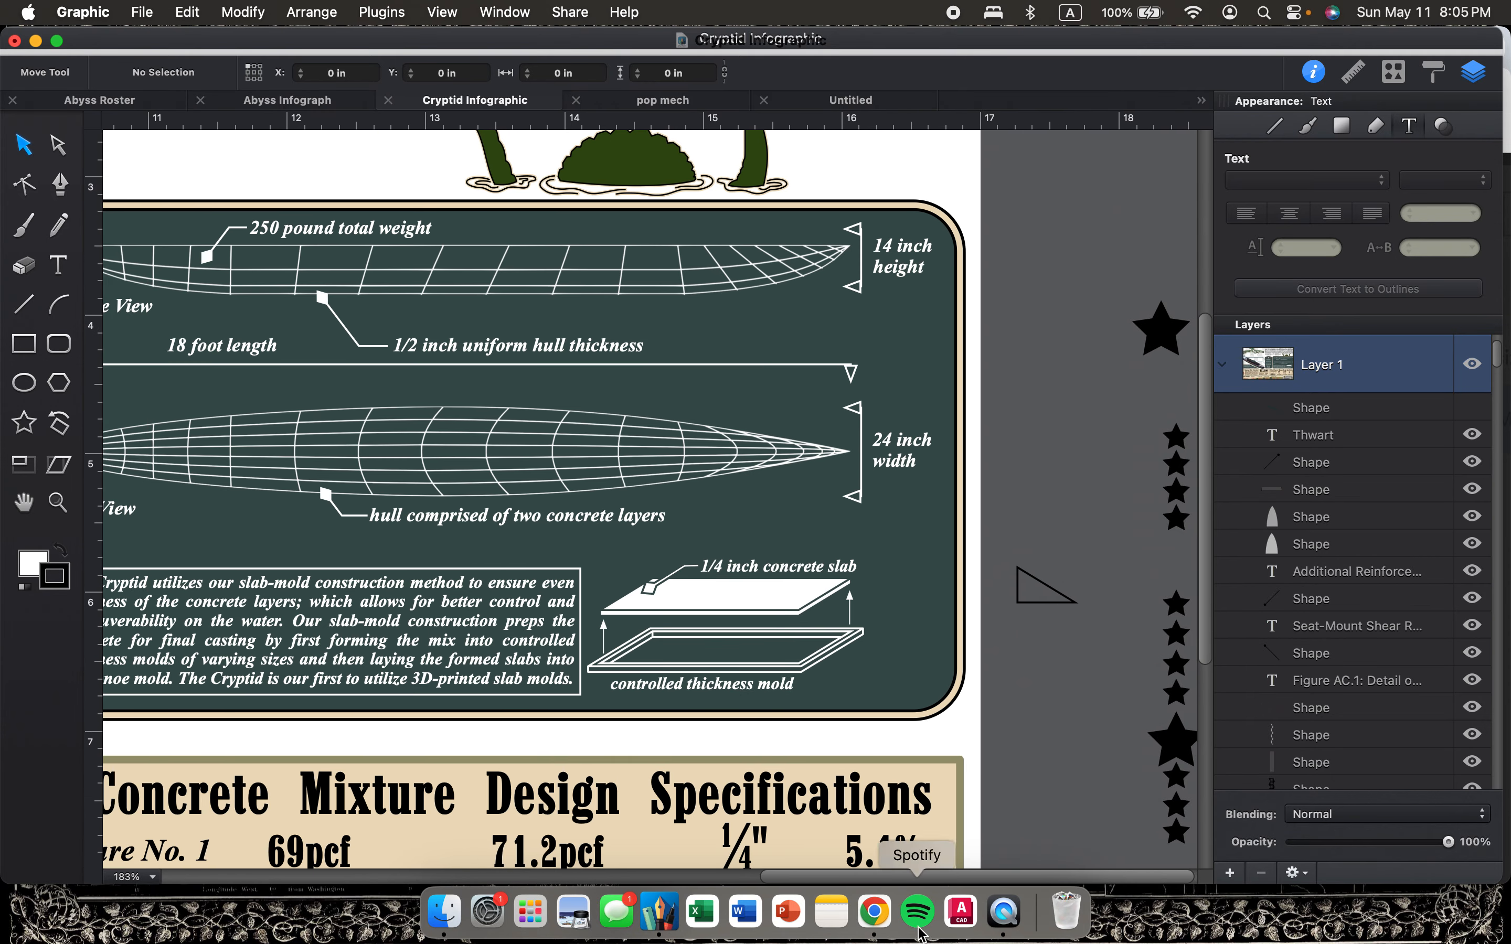
Switch to Chrome to view the Star Destroyer cutaway example, then return to Graphic and compare it with the canoe's profile and plan views.
{"action": "left_click", "coordinate": [874, 912]}
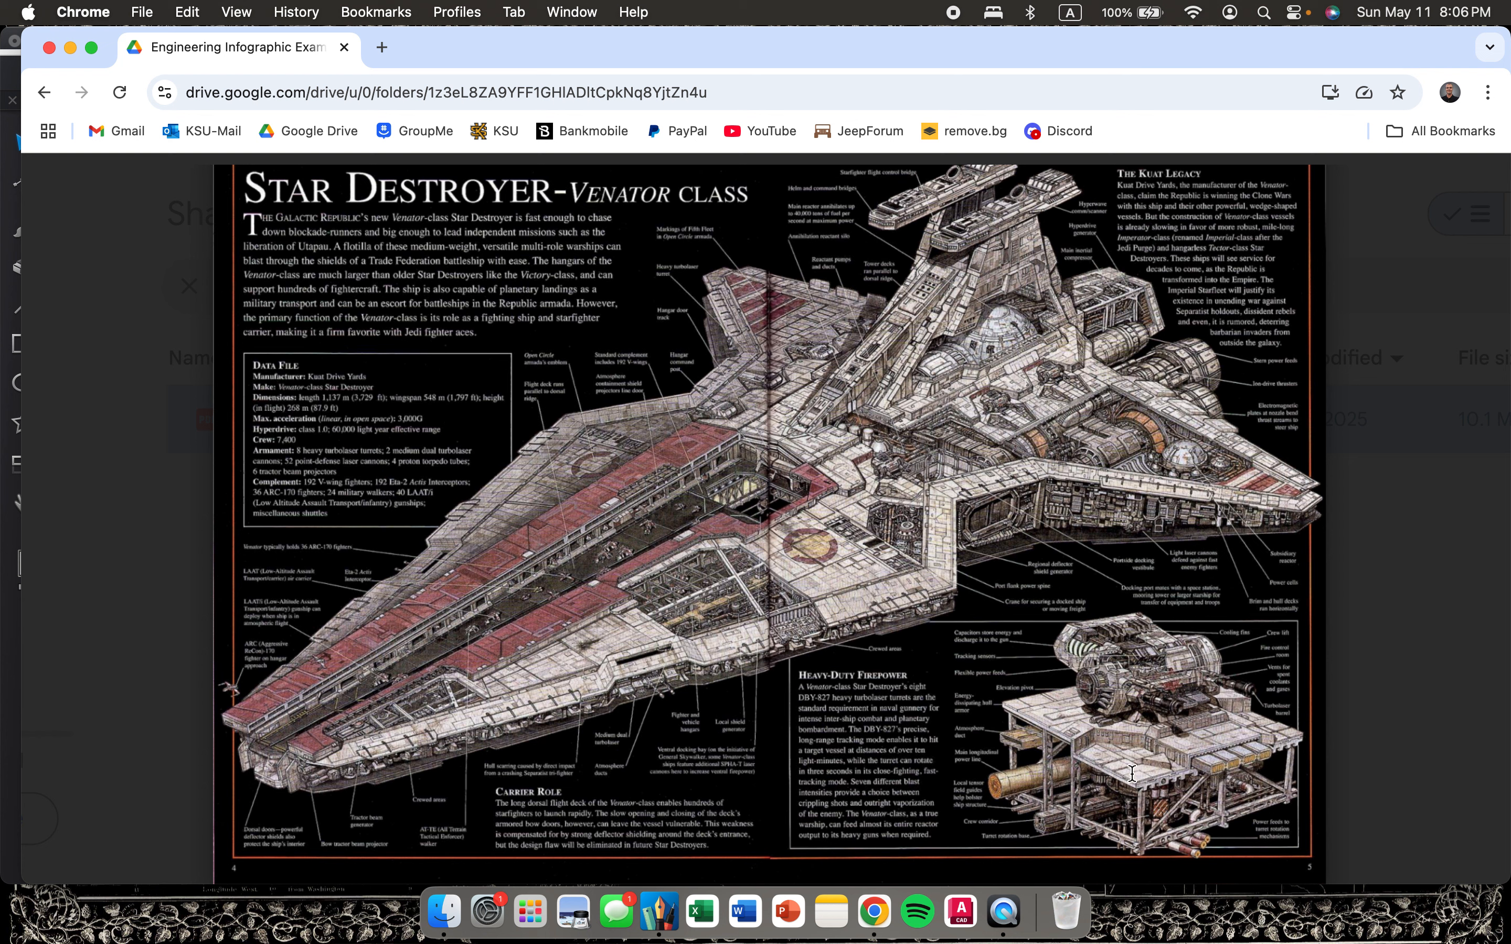
{"action": "left_click", "coordinate": [660, 912]}
{"action": "scroll", "coordinate": [410, 562], "scroll_direction": "left", "scroll_amount": 5}
{"action": "scroll", "coordinate": [410, 562], "scroll_direction": "left", "scroll_amount": 2}
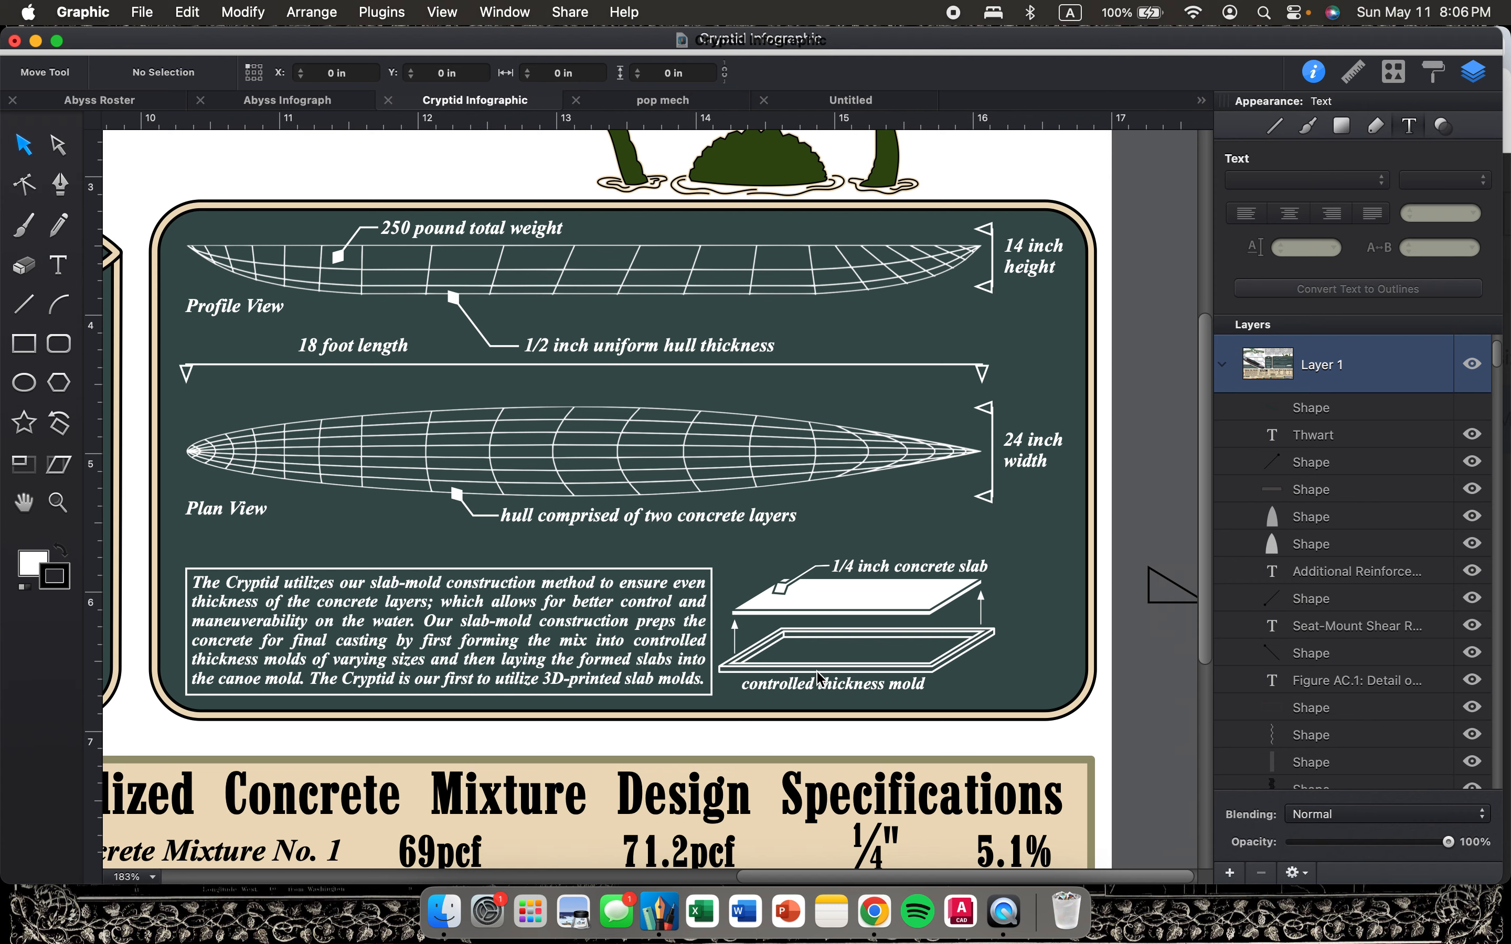
{"action": "key", "text": "super+minus"}
{"action": "key", "text": "super+minus"}
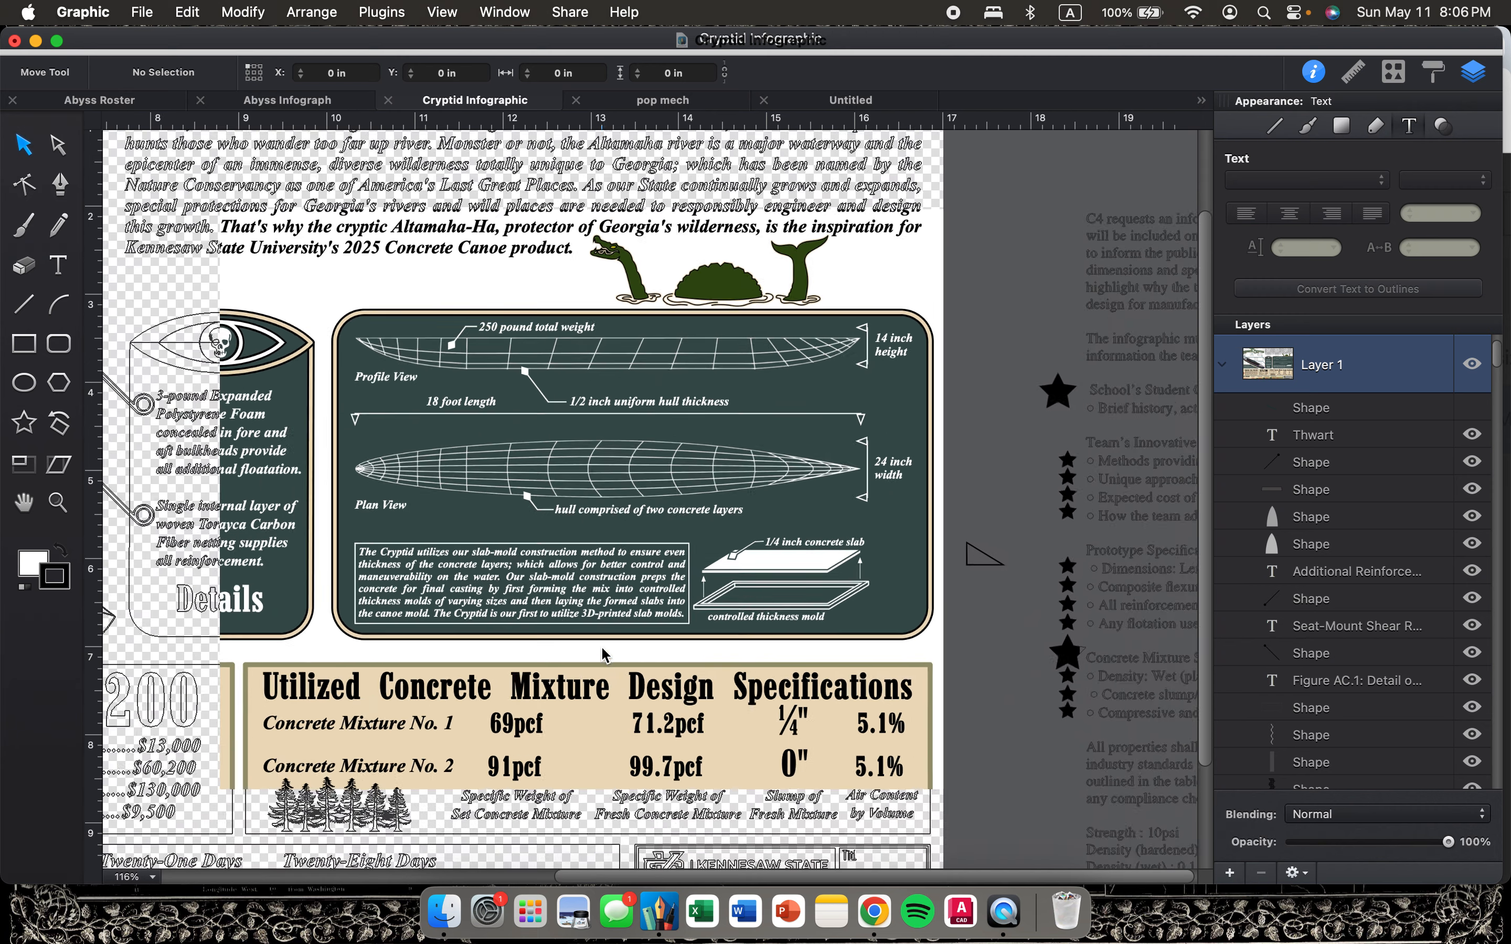
Examine how the Details callouts, canoe drawing panel and concrete mixture specifications fit into the whole Cryptid infographic layout.
{"action": "scroll", "coordinate": [641, 634], "scroll_direction": "left", "scroll_amount": 5}
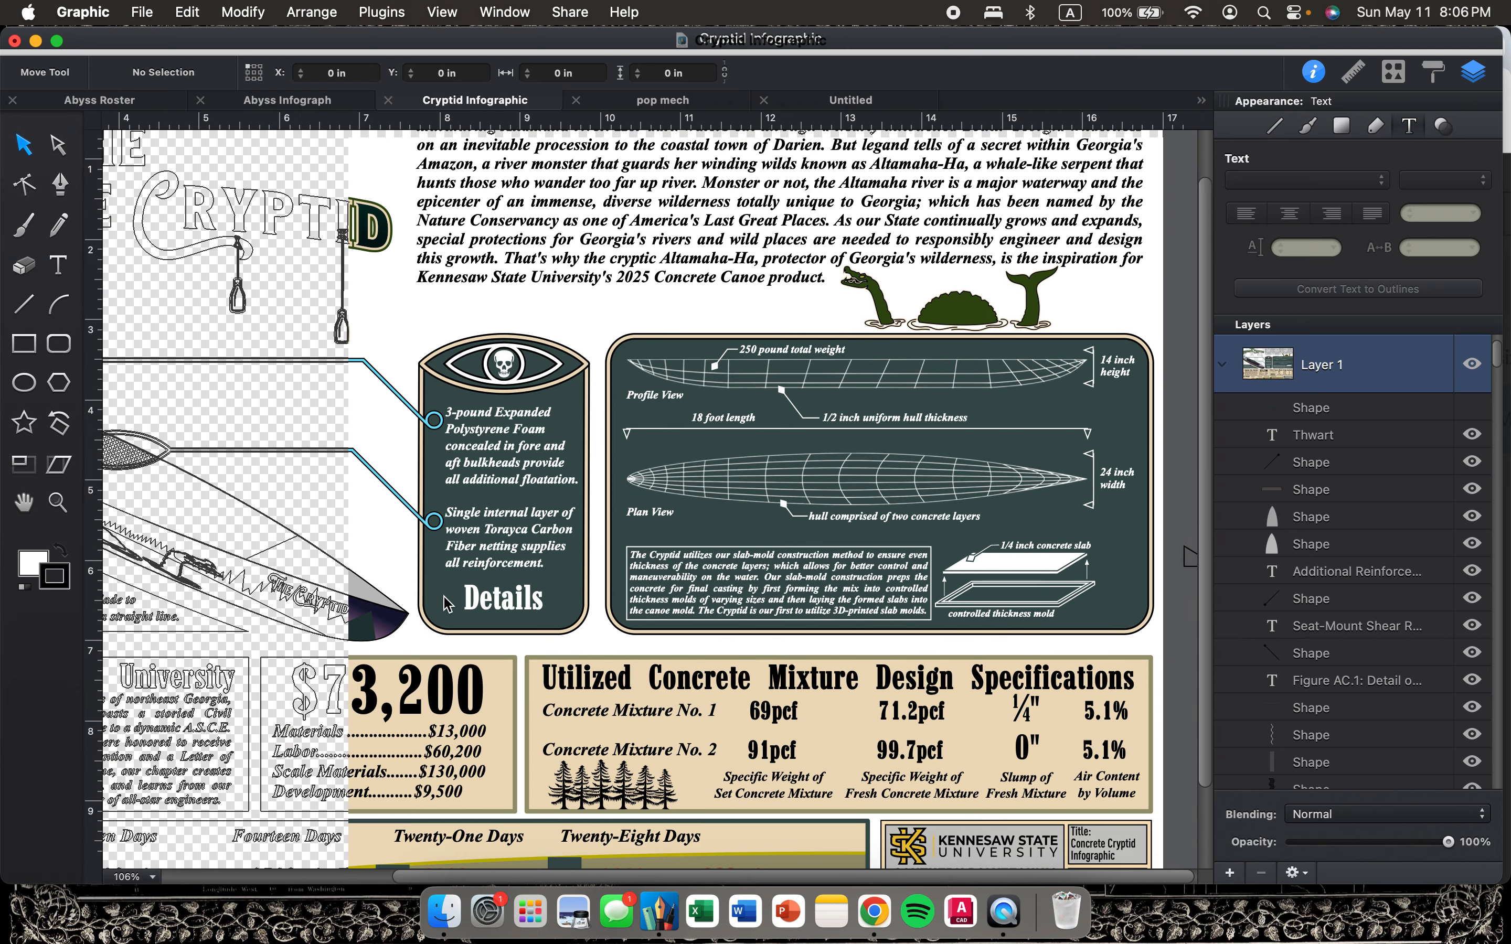
{"action": "scroll", "coordinate": [804, 576], "scroll_direction": "right", "scroll_amount": 2}
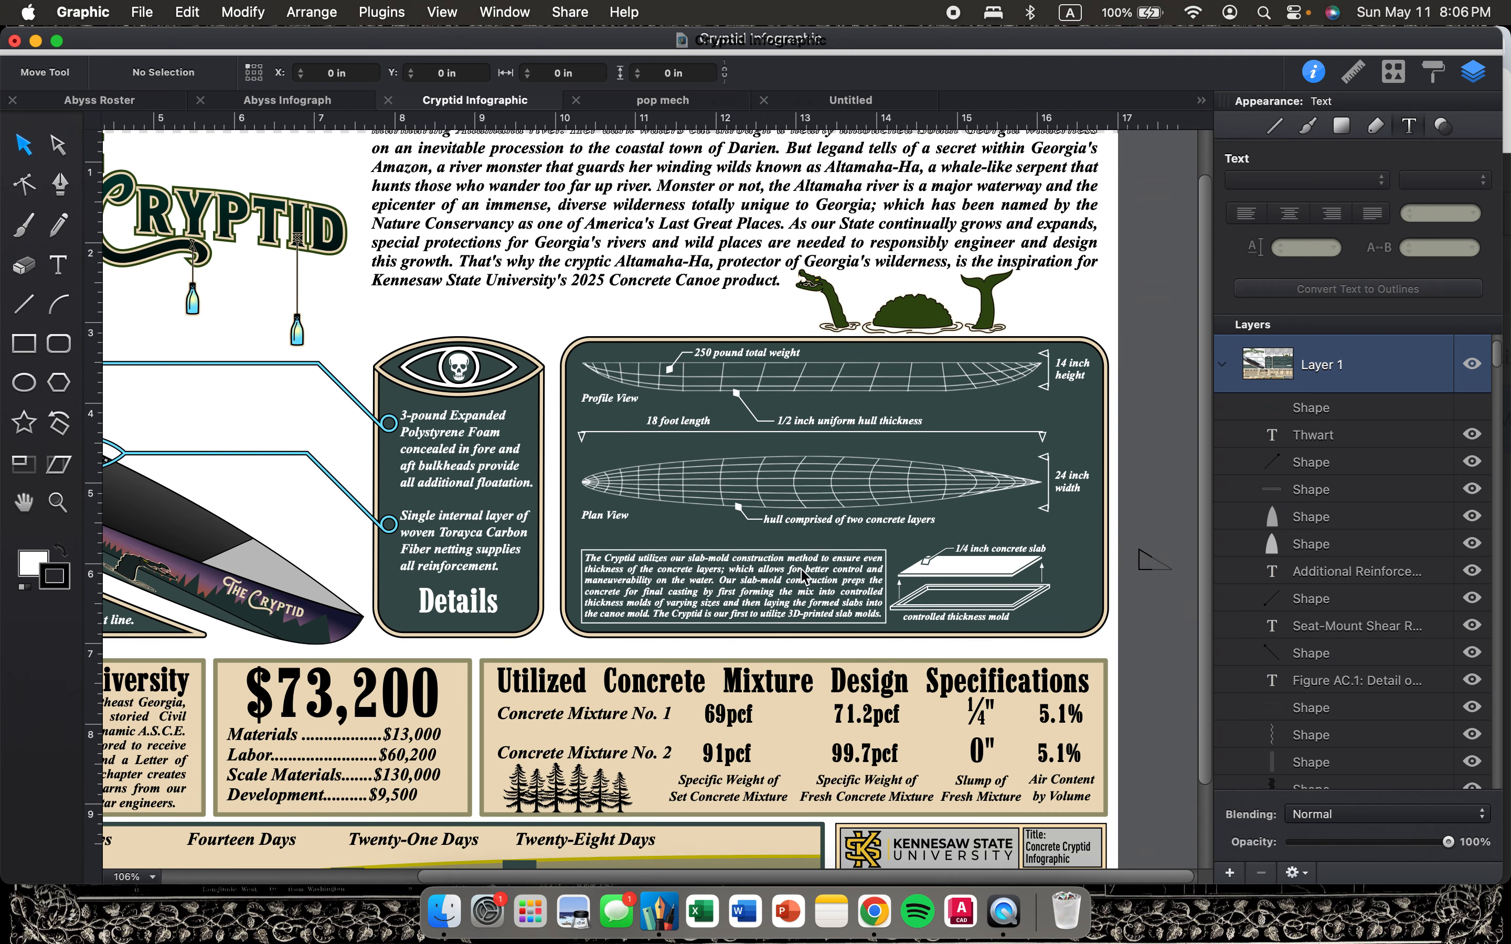
{"action": "key", "text": "super+plus"}
{"action": "scroll", "coordinate": [803, 584], "scroll_direction": "right", "scroll_amount": 5}
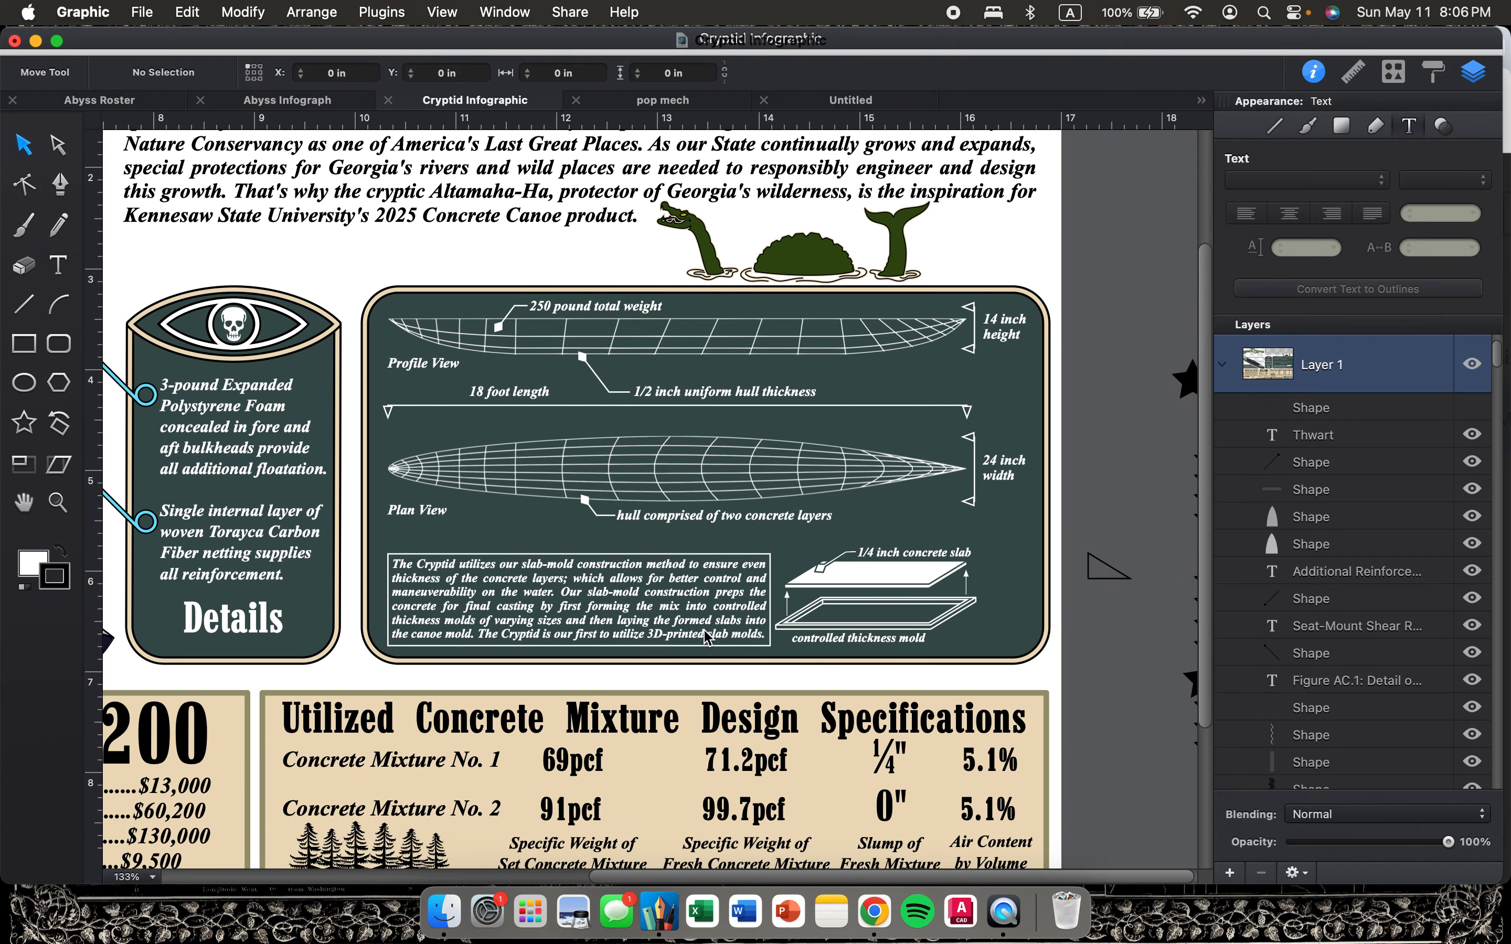
{"action": "scroll", "coordinate": [562, 590], "scroll_direction": "down", "scroll_amount": 5}
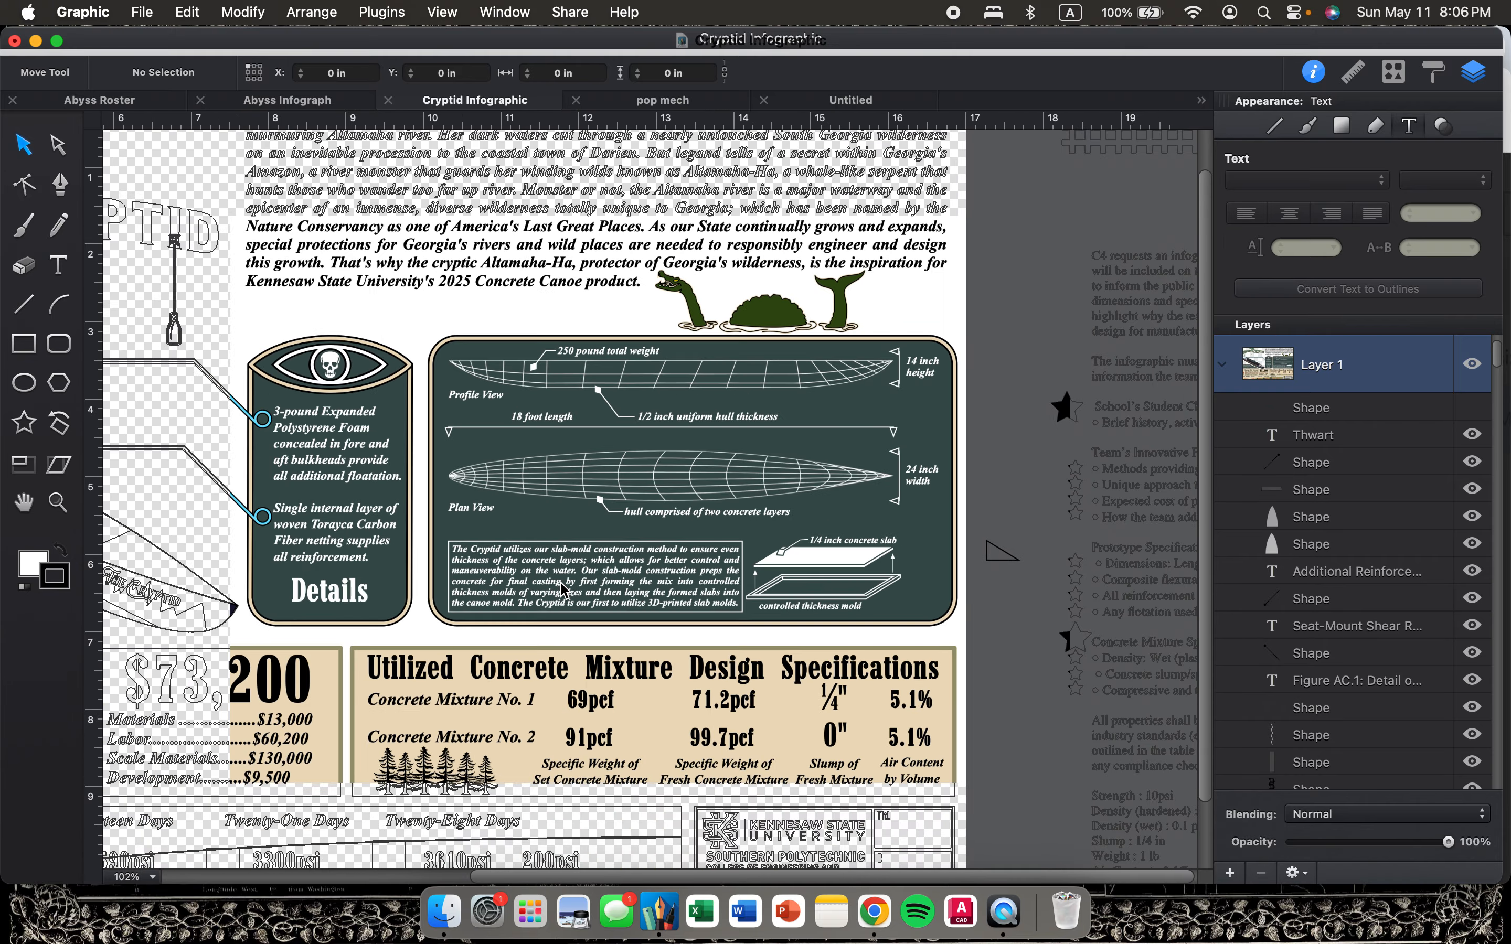
{"action": "scroll", "coordinate": [562, 590], "scroll_direction": "down", "scroll_amount": 2}
{"action": "scroll", "coordinate": [562, 590], "scroll_direction": "down", "scroll_amount": 2}
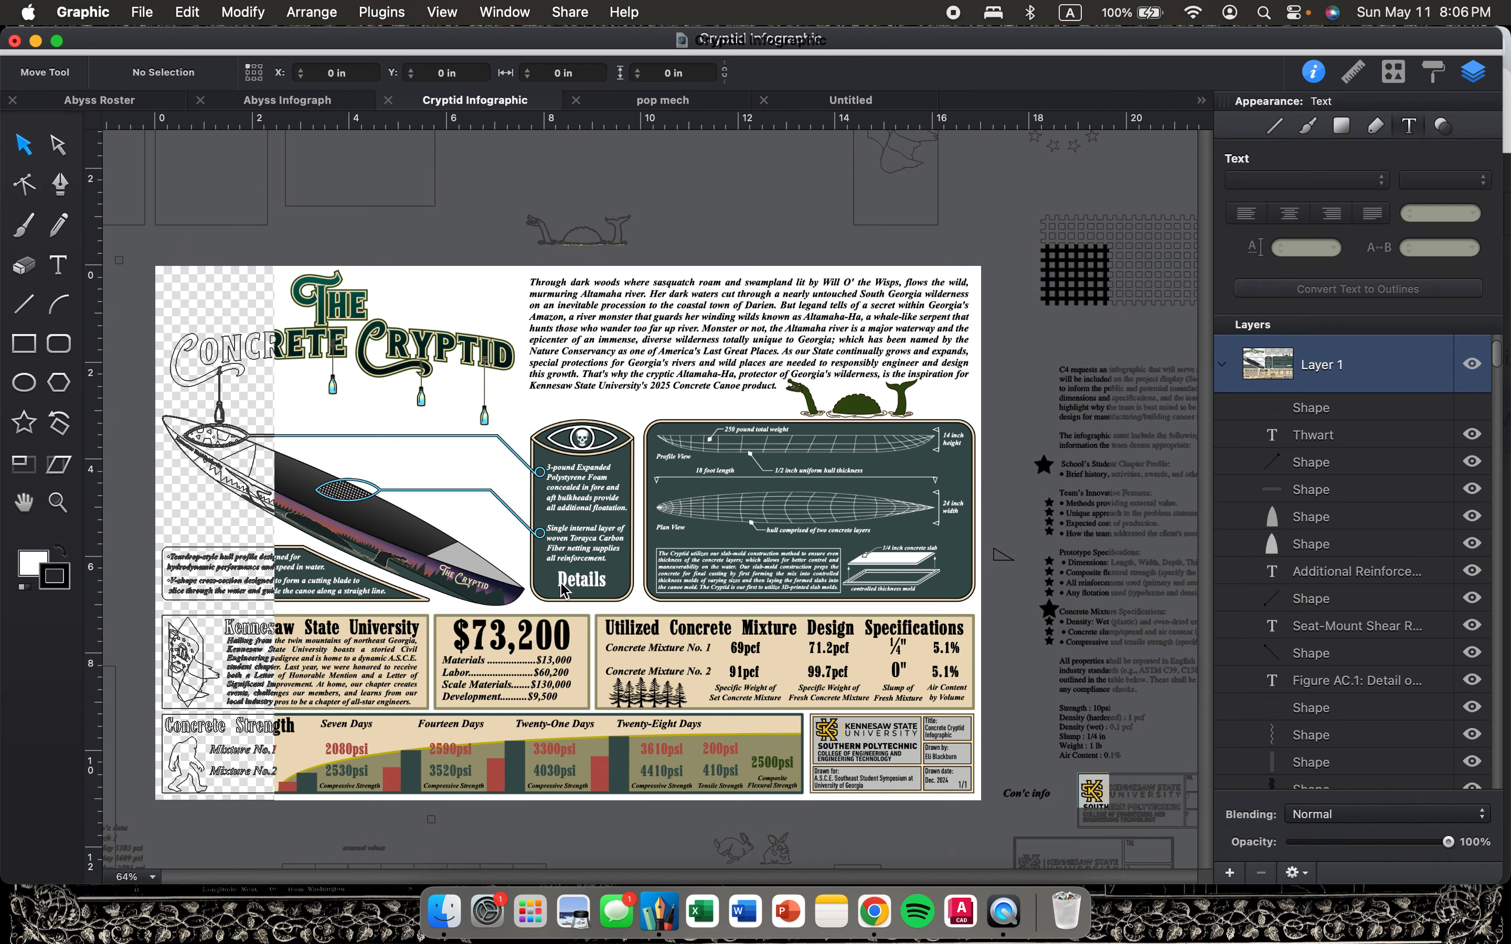
{"action": "scroll", "coordinate": [562, 590], "scroll_direction": "right", "scroll_amount": 2}
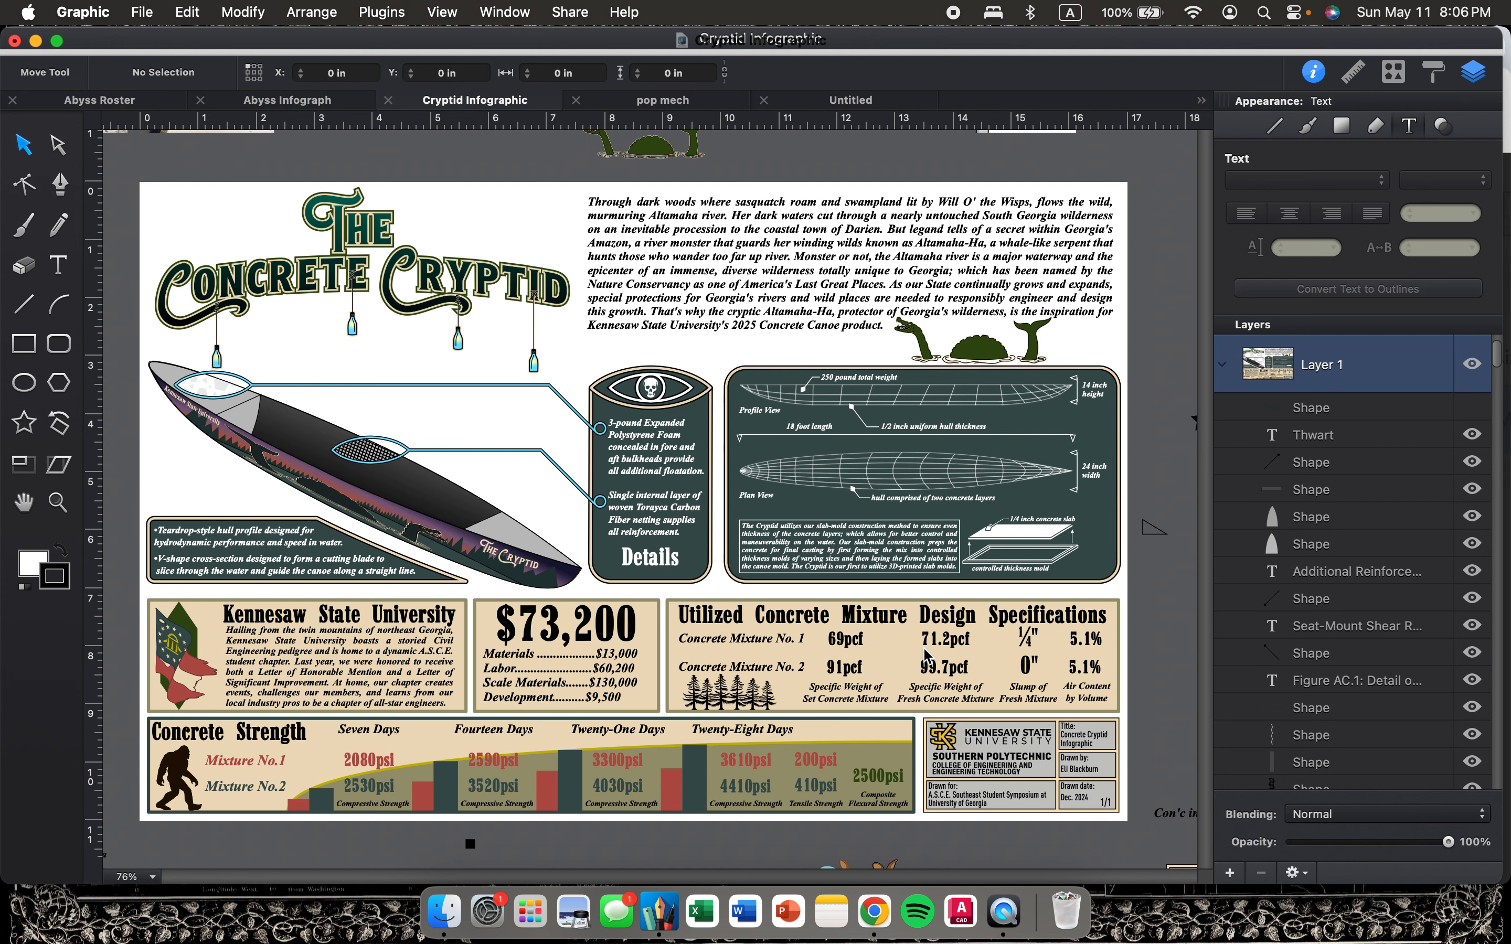
{"action": "scroll", "coordinate": [927, 659], "scroll_direction": "up", "scroll_amount": 1}
{"action": "scroll", "coordinate": [927, 659], "scroll_direction": "left", "scroll_amount": 1}
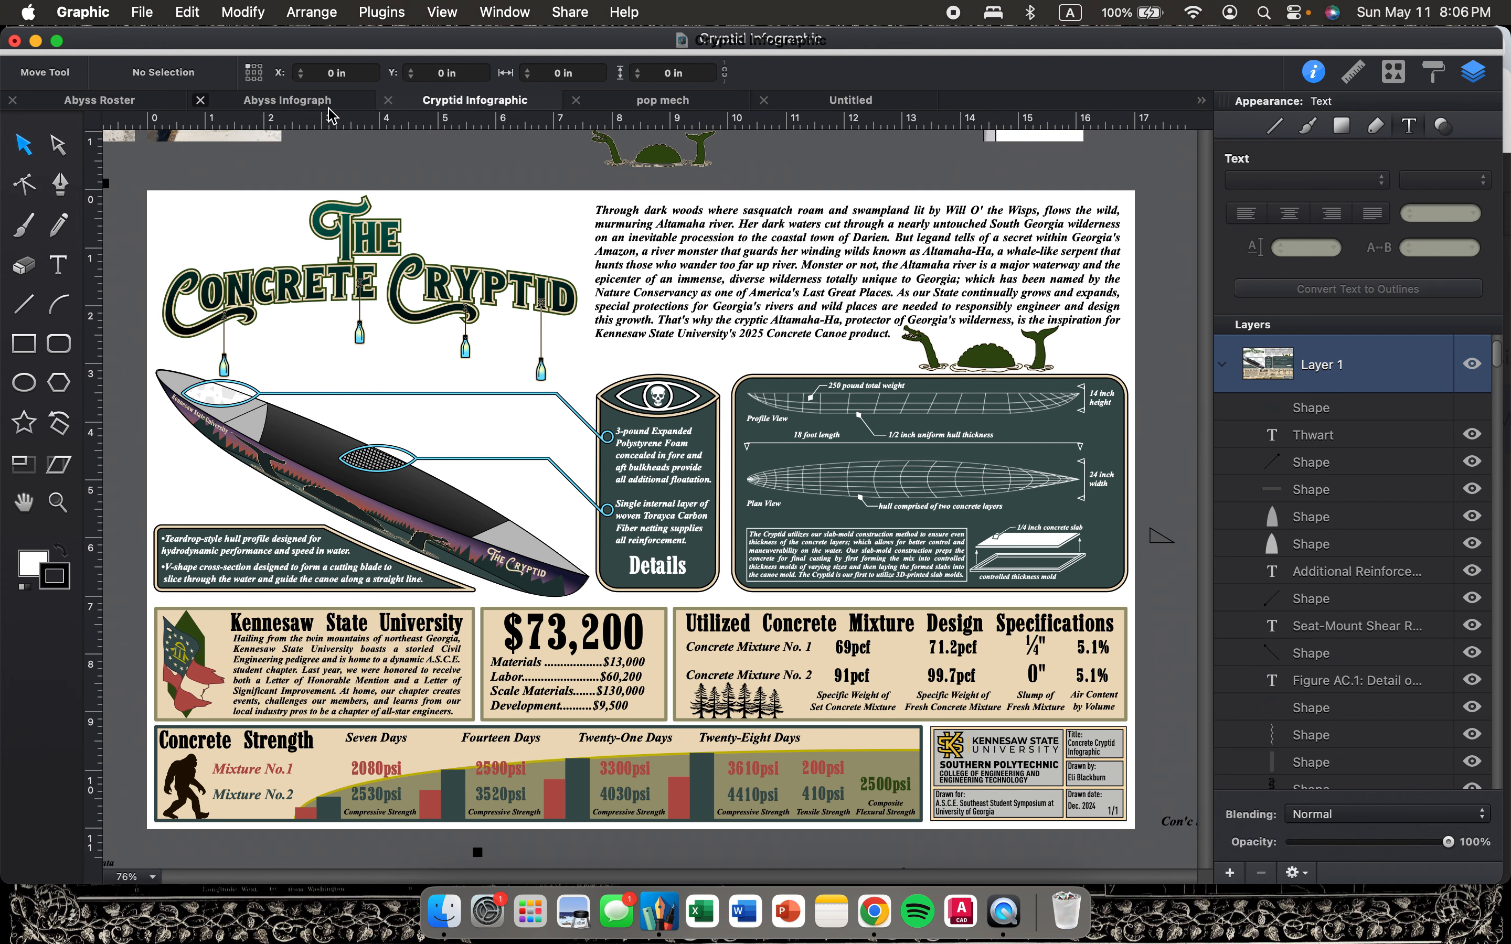
Examine the Abyss Infograph document's layout and compare it with the Cryptid Infographic document.
{"action": "left_click", "coordinate": [287, 100]}
{"action": "scroll", "coordinate": [588, 409], "scroll_direction": "down", "scroll_amount": 5}
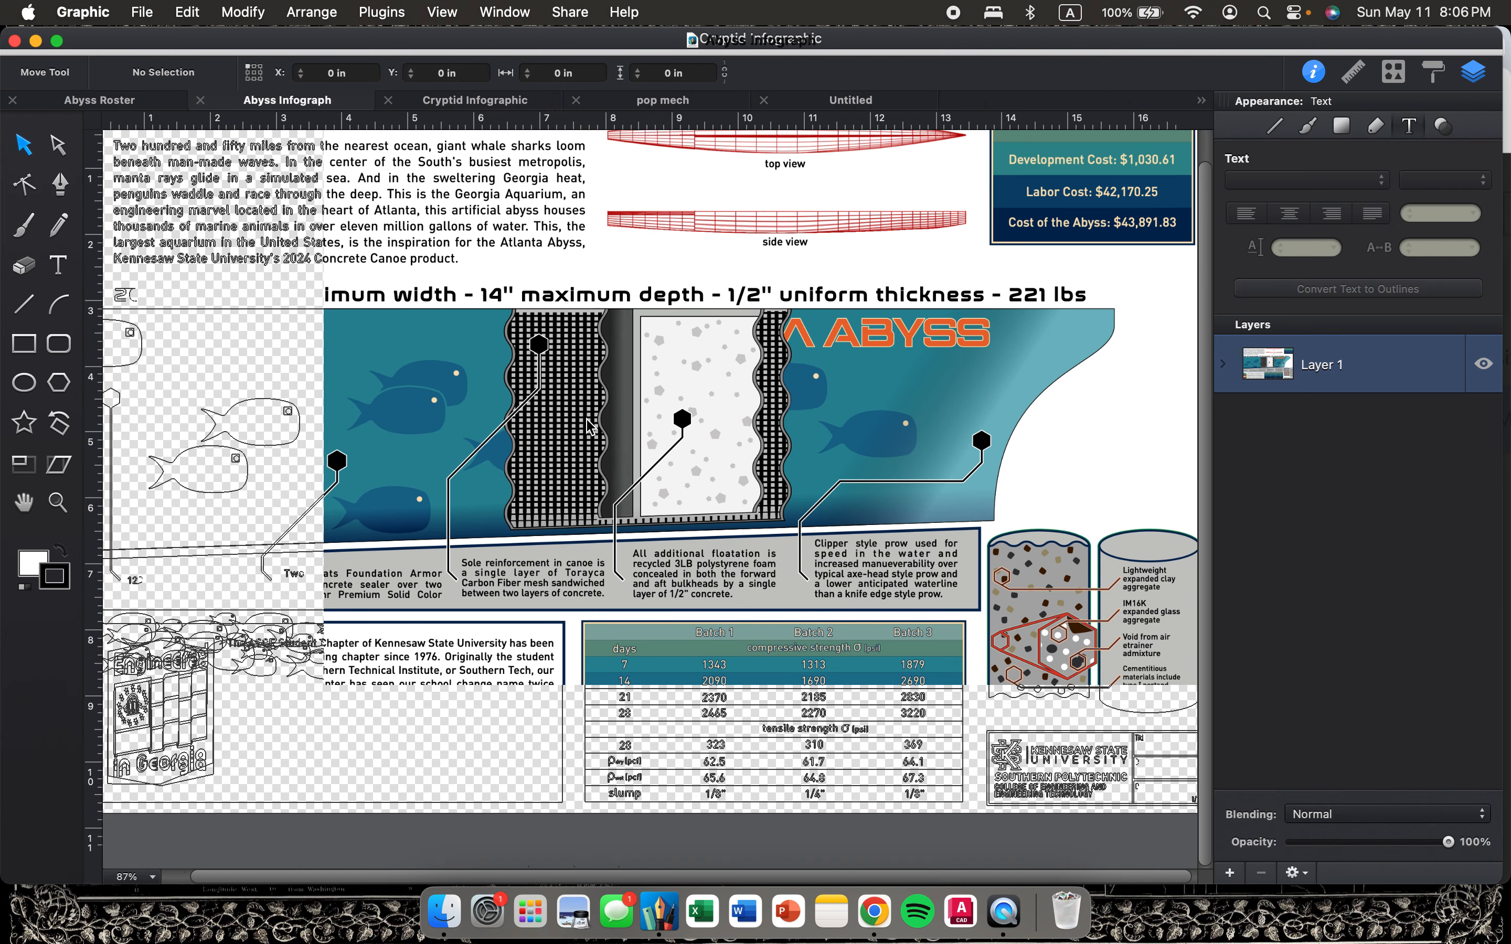
{"action": "scroll", "coordinate": [589, 409], "scroll_direction": "up", "scroll_amount": 5}
{"action": "scroll", "coordinate": [589, 409], "scroll_direction": "right", "scroll_amount": 1}
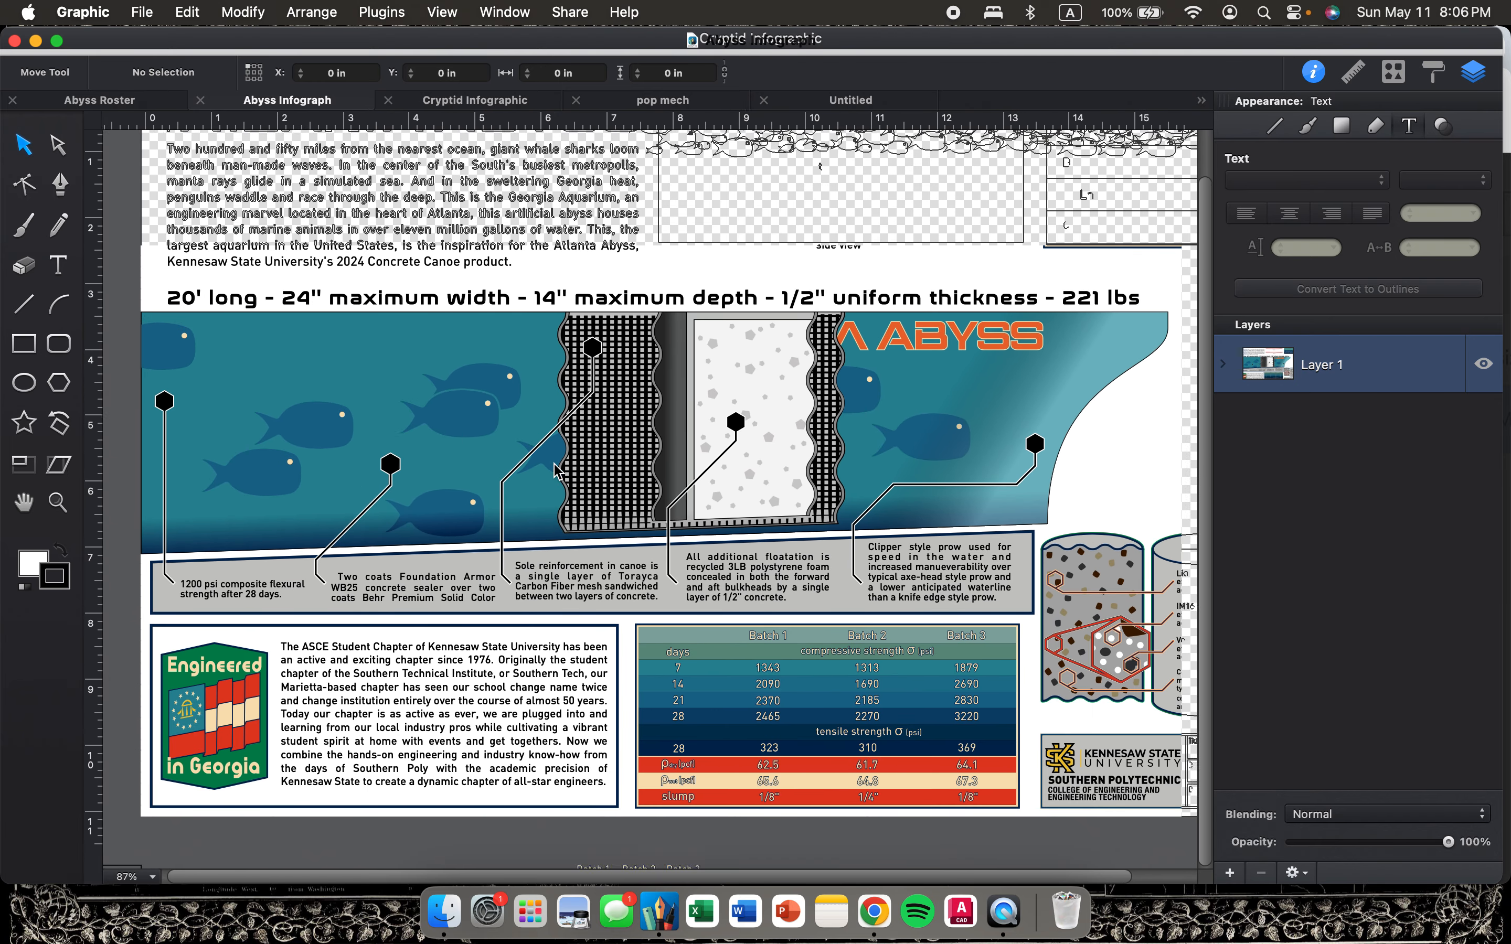
{"action": "scroll", "coordinate": [500, 432], "scroll_direction": "up", "scroll_amount": 1}
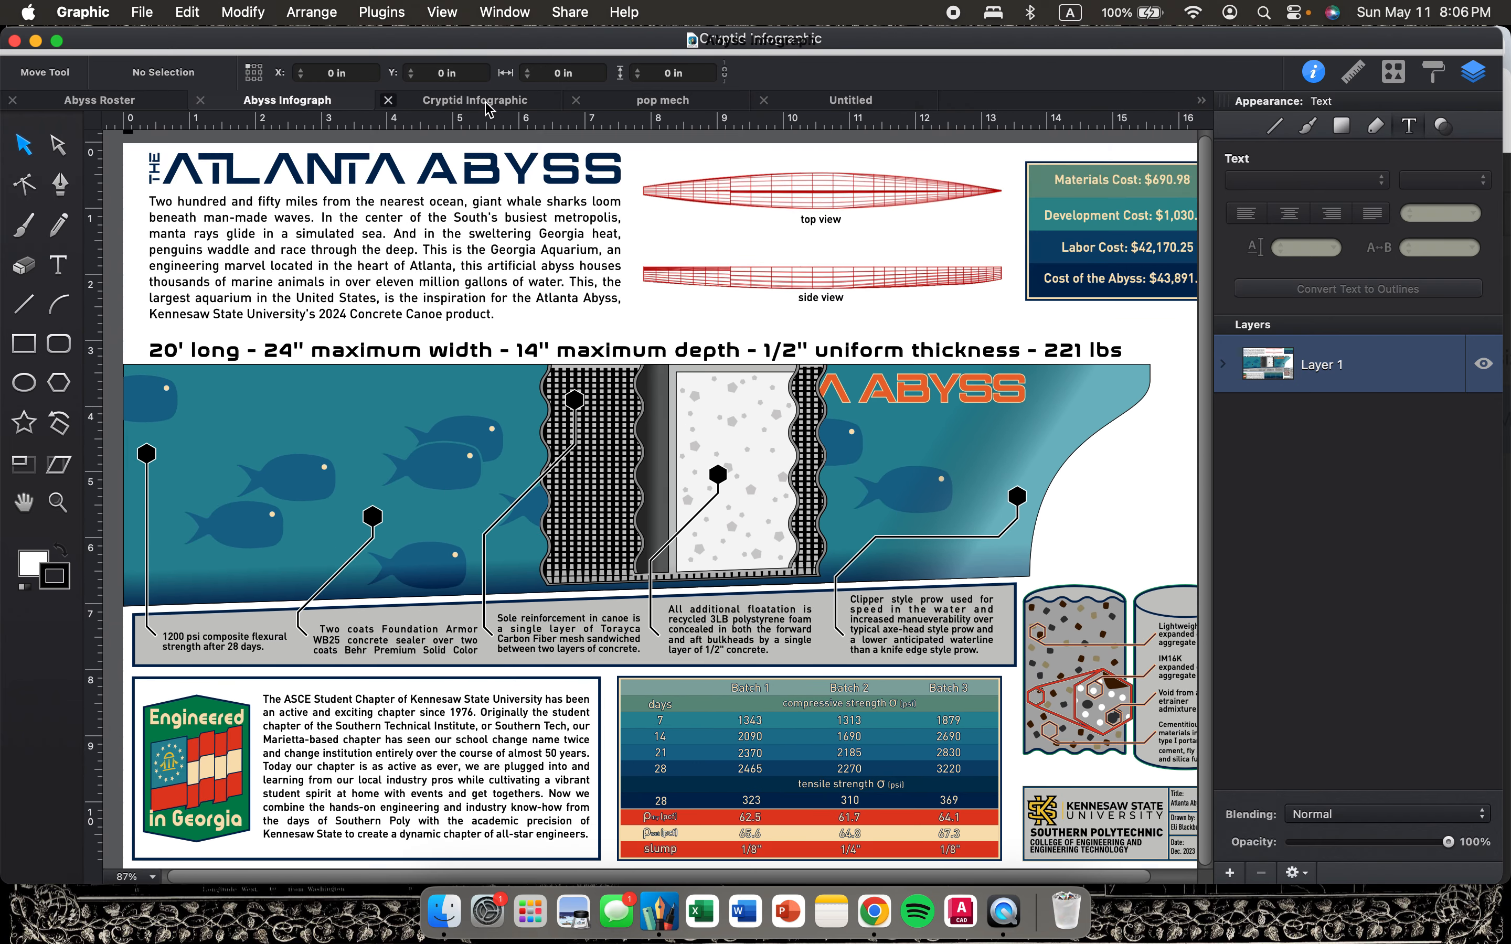
{"action": "left_click", "coordinate": [489, 103]}
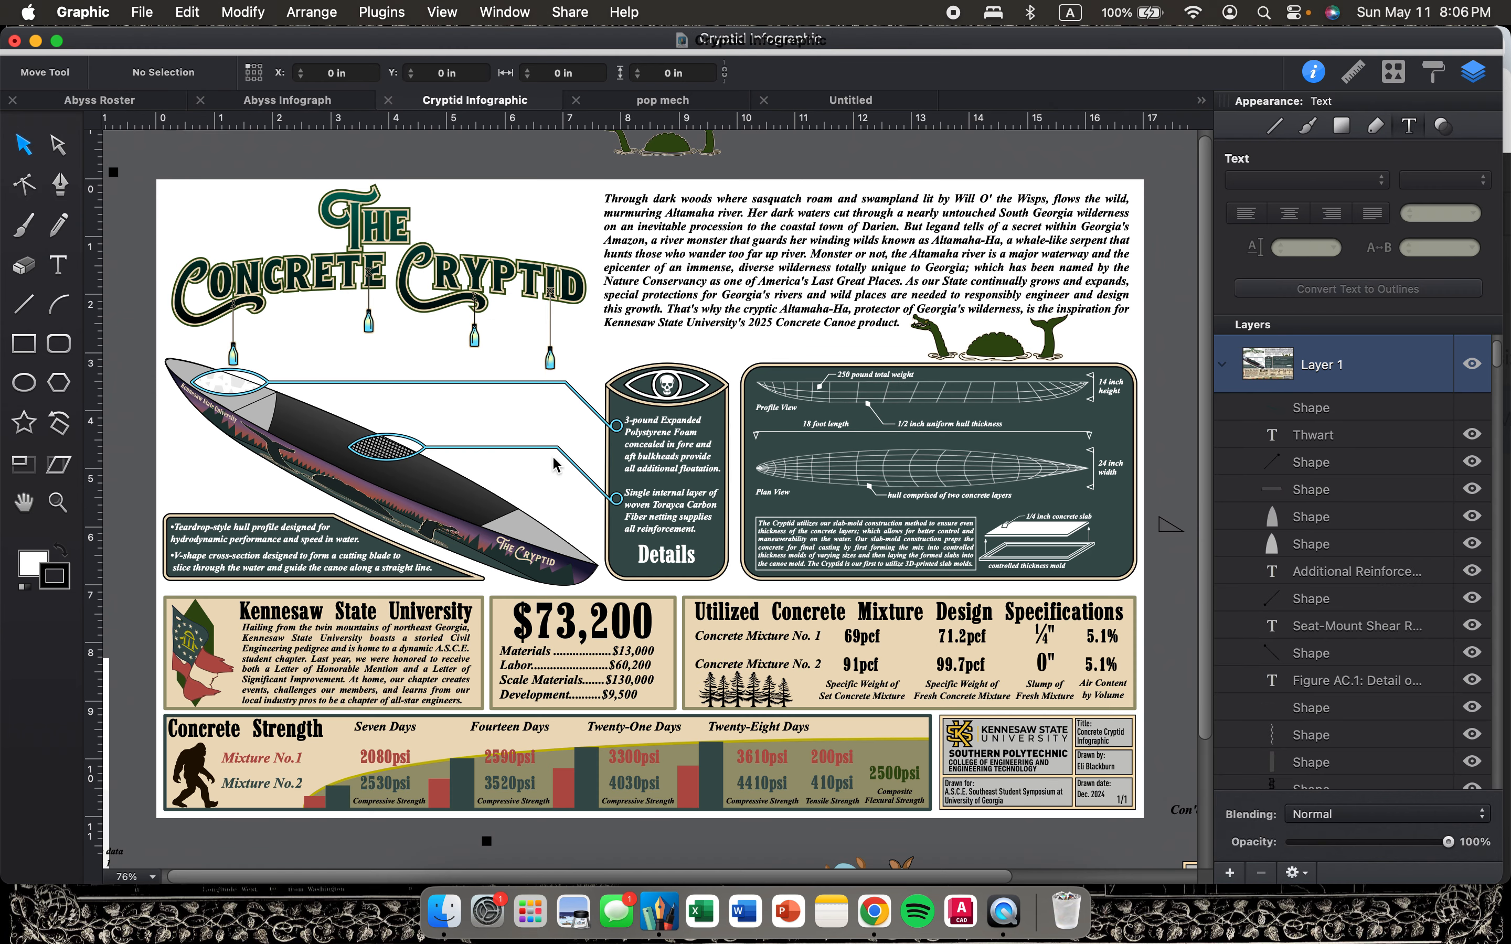
{"action": "scroll", "coordinate": [861, 603], "scroll_direction": "up", "scroll_amount": 1}
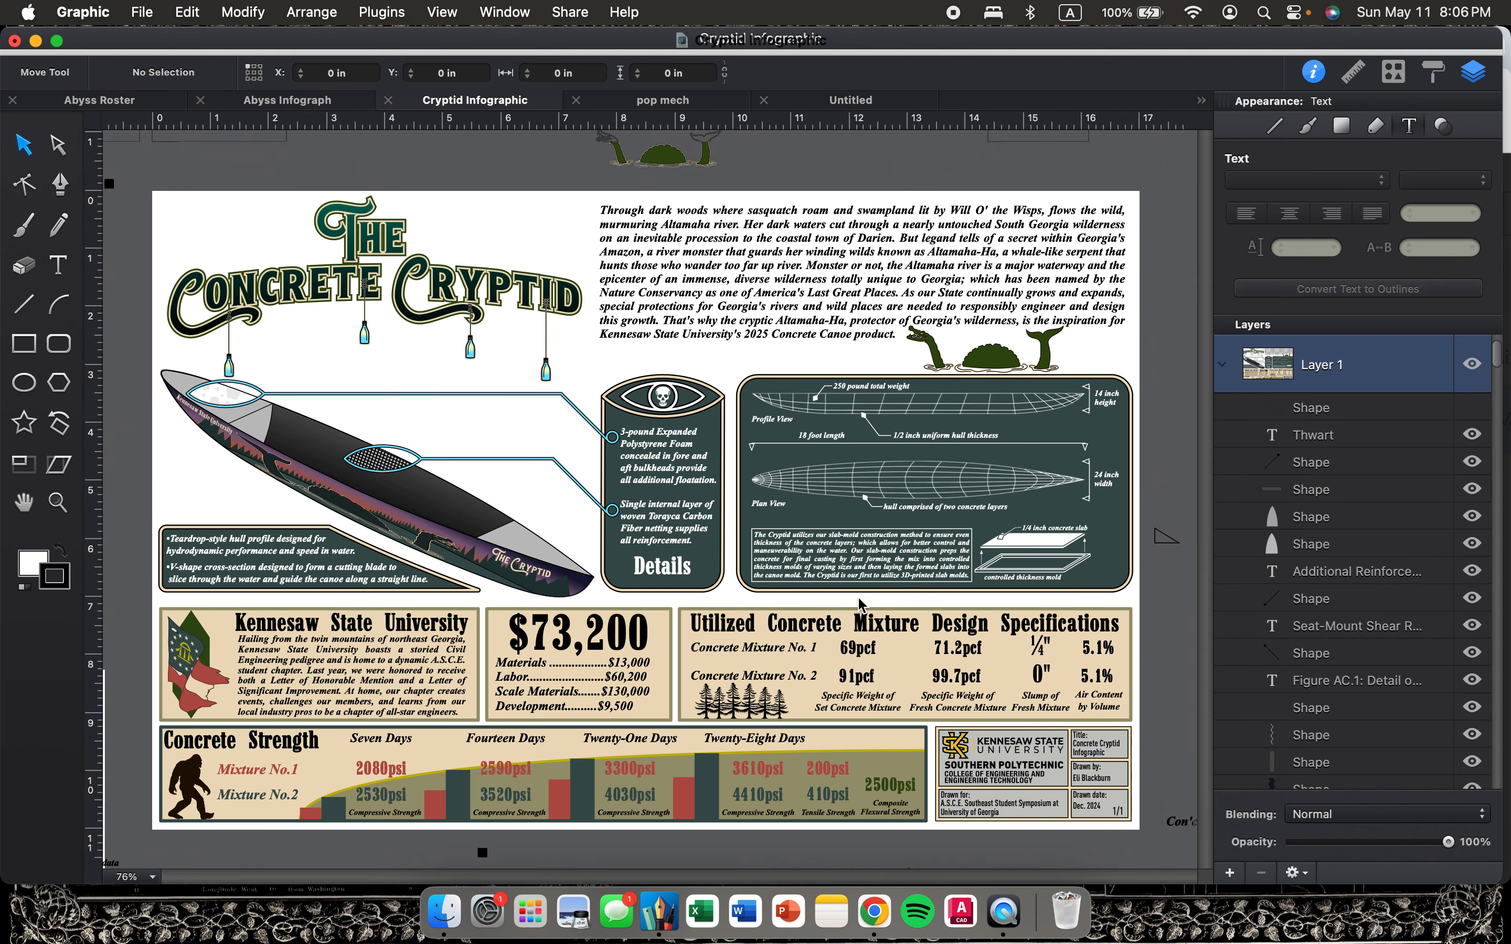
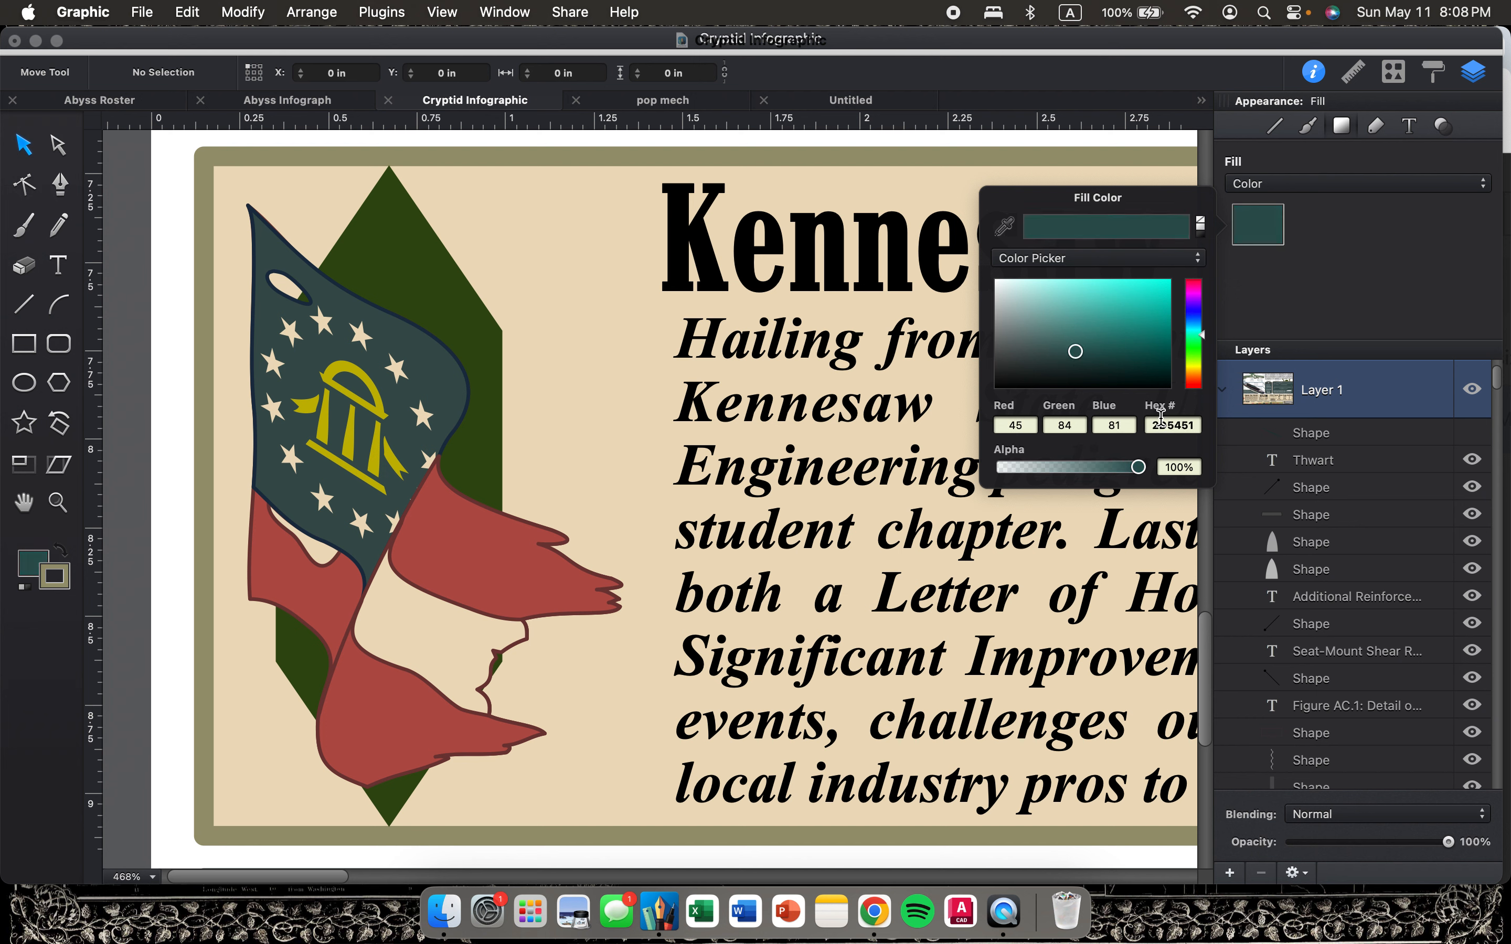
Shift the fill colour's hue to dark blue, hex 2D3954, and close the colour picker.
{"action": "left_click", "coordinate": [1196, 312]}
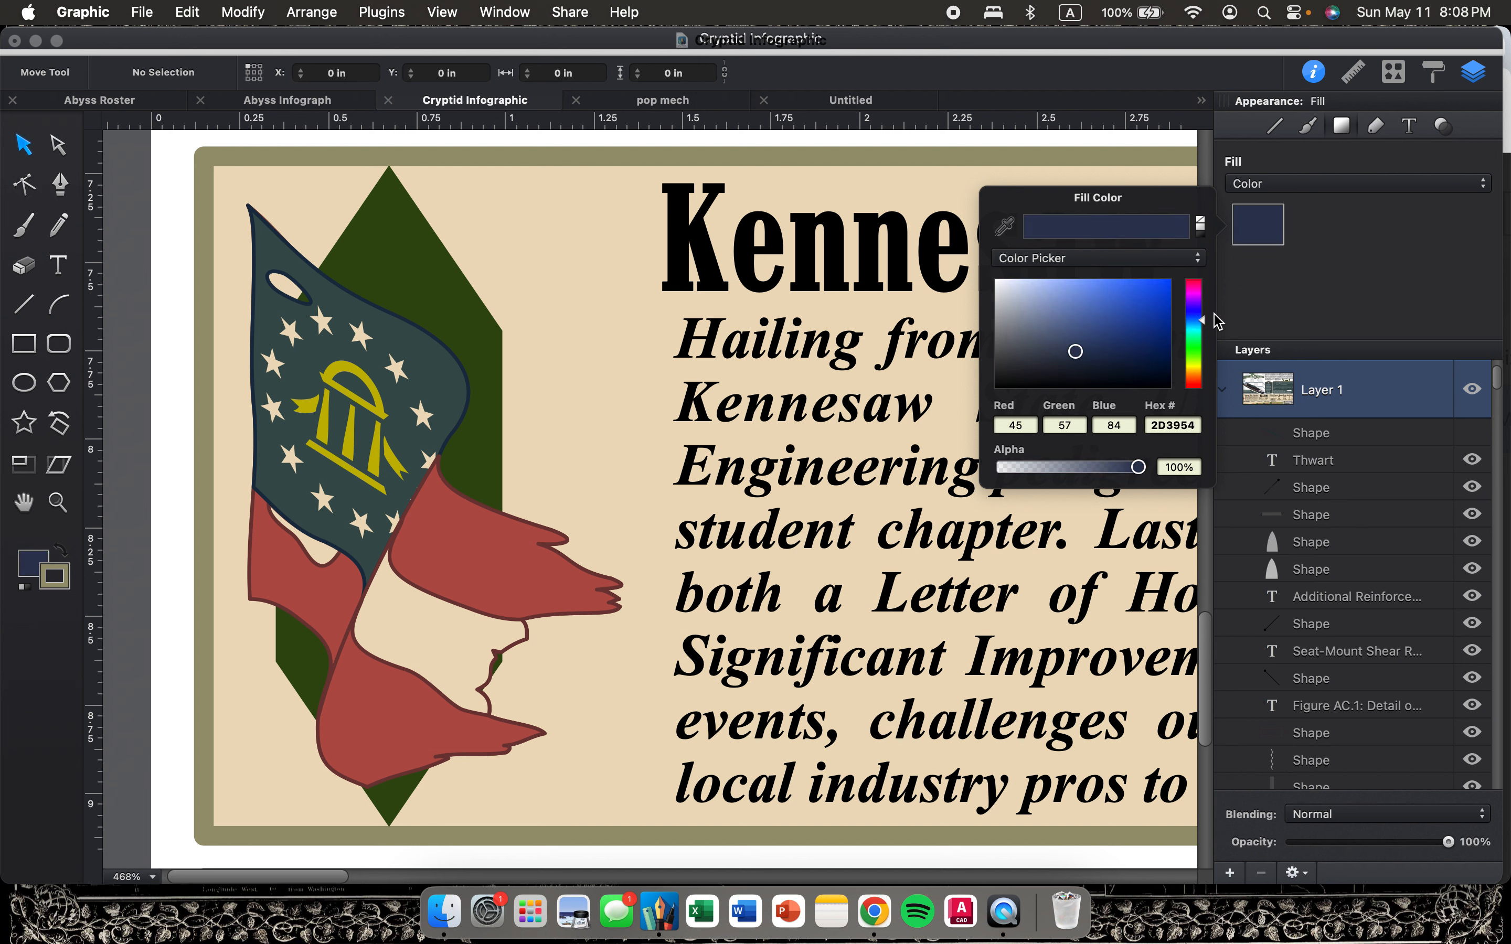
{"action": "left_click", "coordinate": [1291, 308]}
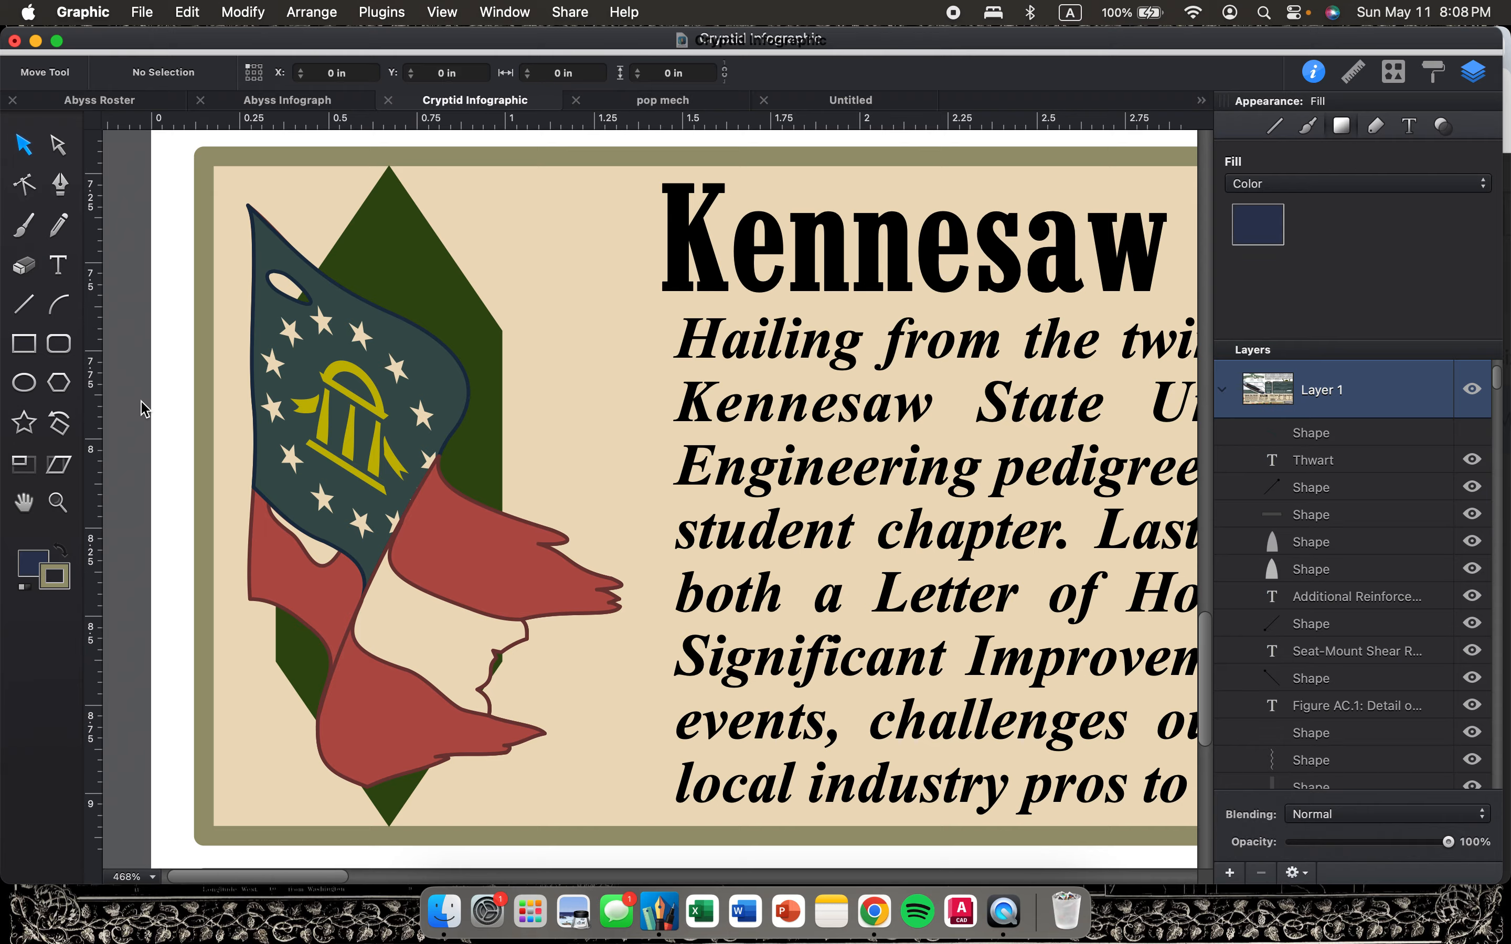
Examine the Gravity Falls colour palette image on the canvas beside the infographic artboard.
{"action": "scroll", "coordinate": [144, 403], "scroll_direction": "down", "scroll_amount": 5}
{"action": "scroll", "coordinate": [345, 383], "scroll_direction": "up", "scroll_amount": 1}
{"action": "scroll", "coordinate": [347, 384], "scroll_direction": "down", "scroll_amount": 2}
{"action": "scroll", "coordinate": [347, 385], "scroll_direction": "down", "scroll_amount": 1}
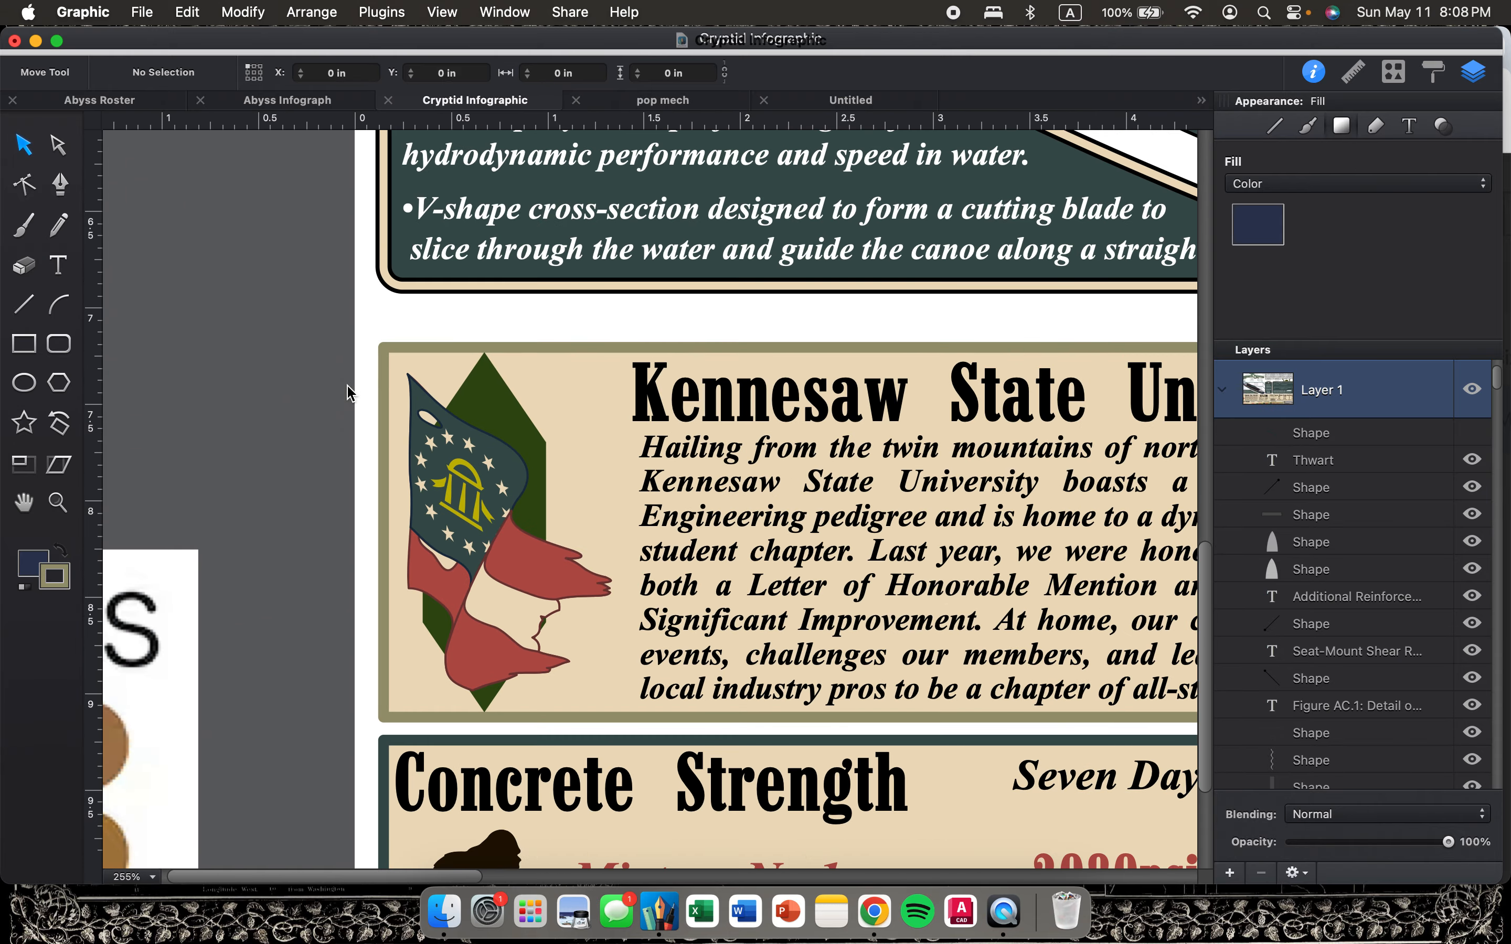
{"action": "scroll", "coordinate": [315, 409], "scroll_direction": "down", "scroll_amount": 4}
{"action": "scroll", "coordinate": [315, 406], "scroll_direction": "down", "scroll_amount": 1}
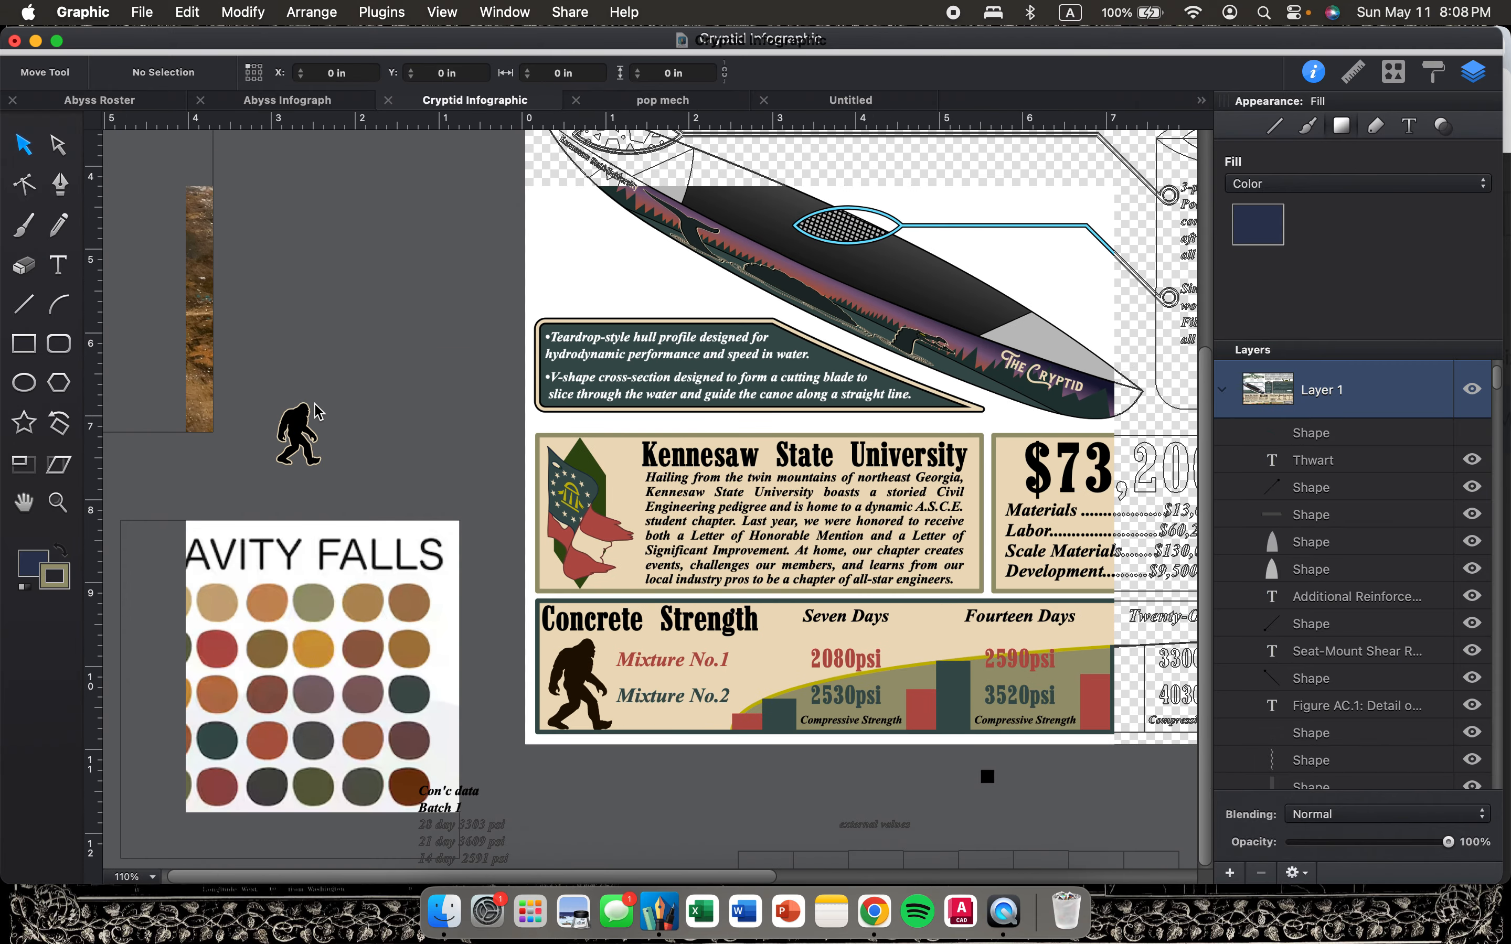
{"action": "scroll", "coordinate": [315, 406], "scroll_direction": "left", "scroll_amount": 3}
{"action": "scroll", "coordinate": [315, 406], "scroll_direction": "down", "scroll_amount": 2}
{"action": "scroll", "coordinate": [315, 411], "scroll_direction": "up", "scroll_amount": 3}
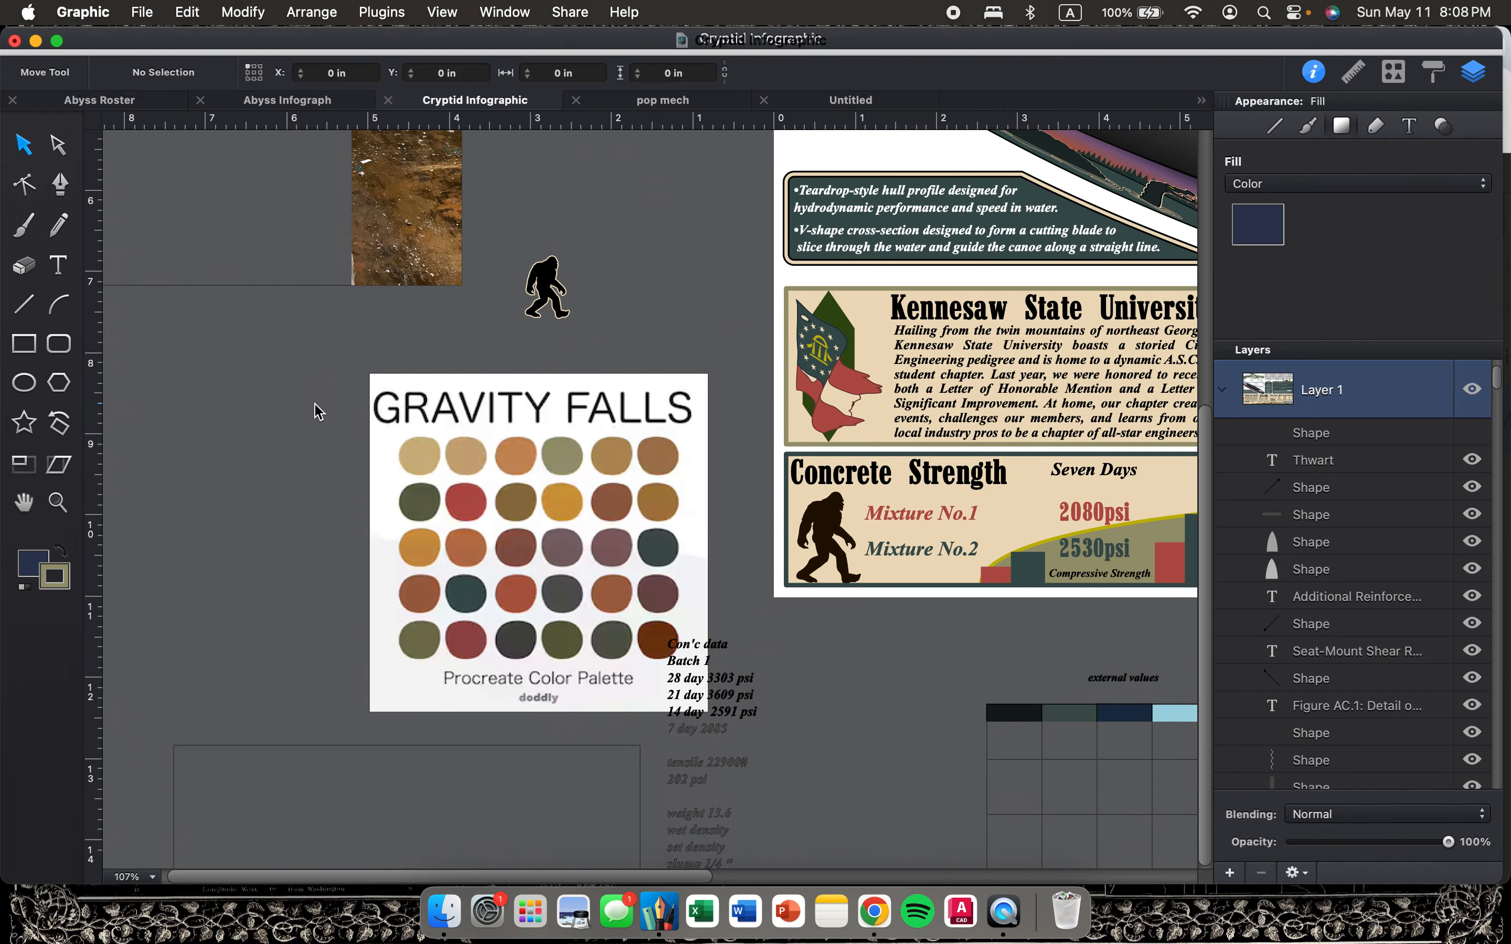
{"action": "left_click_drag", "start_coordinate": [531, 537], "coordinate": [334, 527]}
{"action": "left_click", "coordinate": [687, 536]}
{"action": "scroll", "coordinate": [689, 536], "scroll_direction": "up", "scroll_amount": 4}
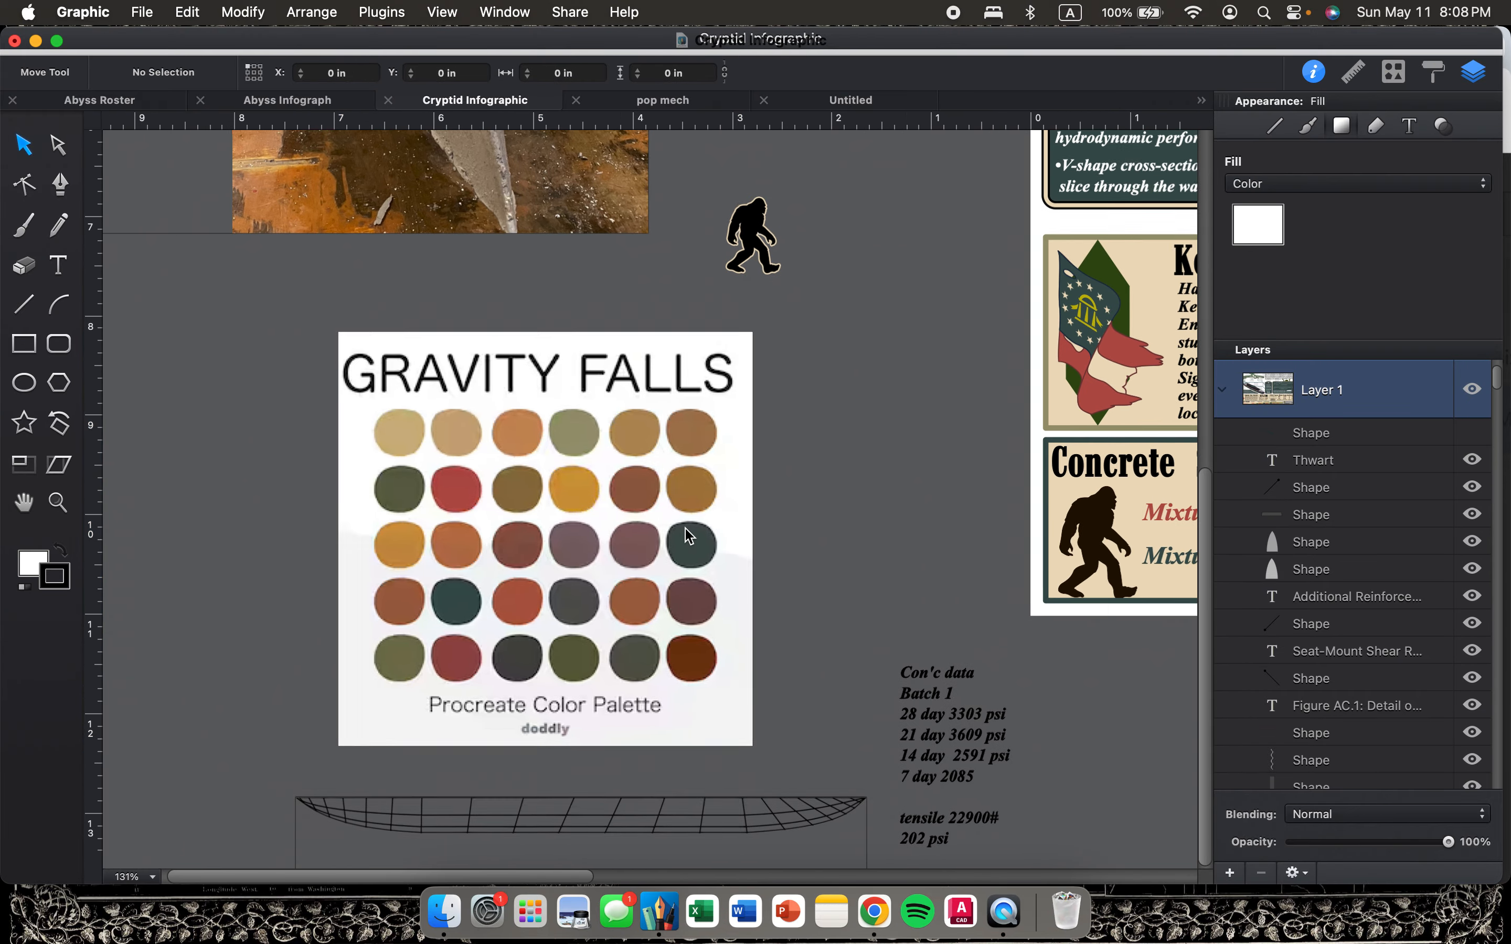
{"action": "scroll", "coordinate": [689, 535], "scroll_direction": "left", "scroll_amount": 1}
{"action": "scroll", "coordinate": [689, 536], "scroll_direction": "down", "scroll_amount": 1}
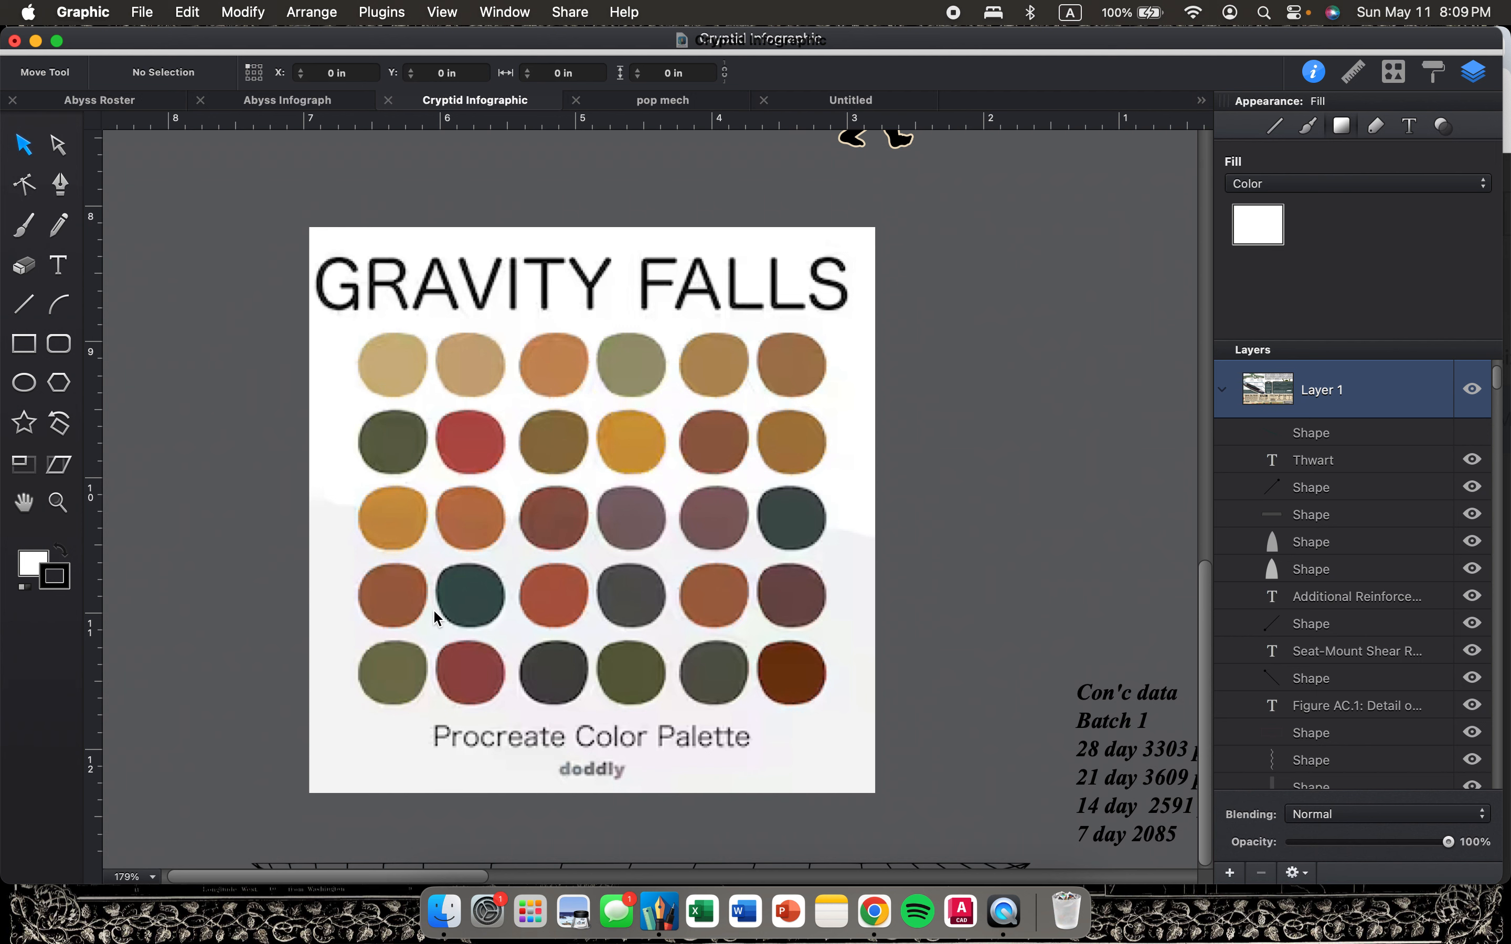
Compare the Gravity Falls palette with the colours used in the canoe illustration and the university panel.
{"action": "scroll", "coordinate": [709, 649], "scroll_direction": "down", "scroll_amount": 5}
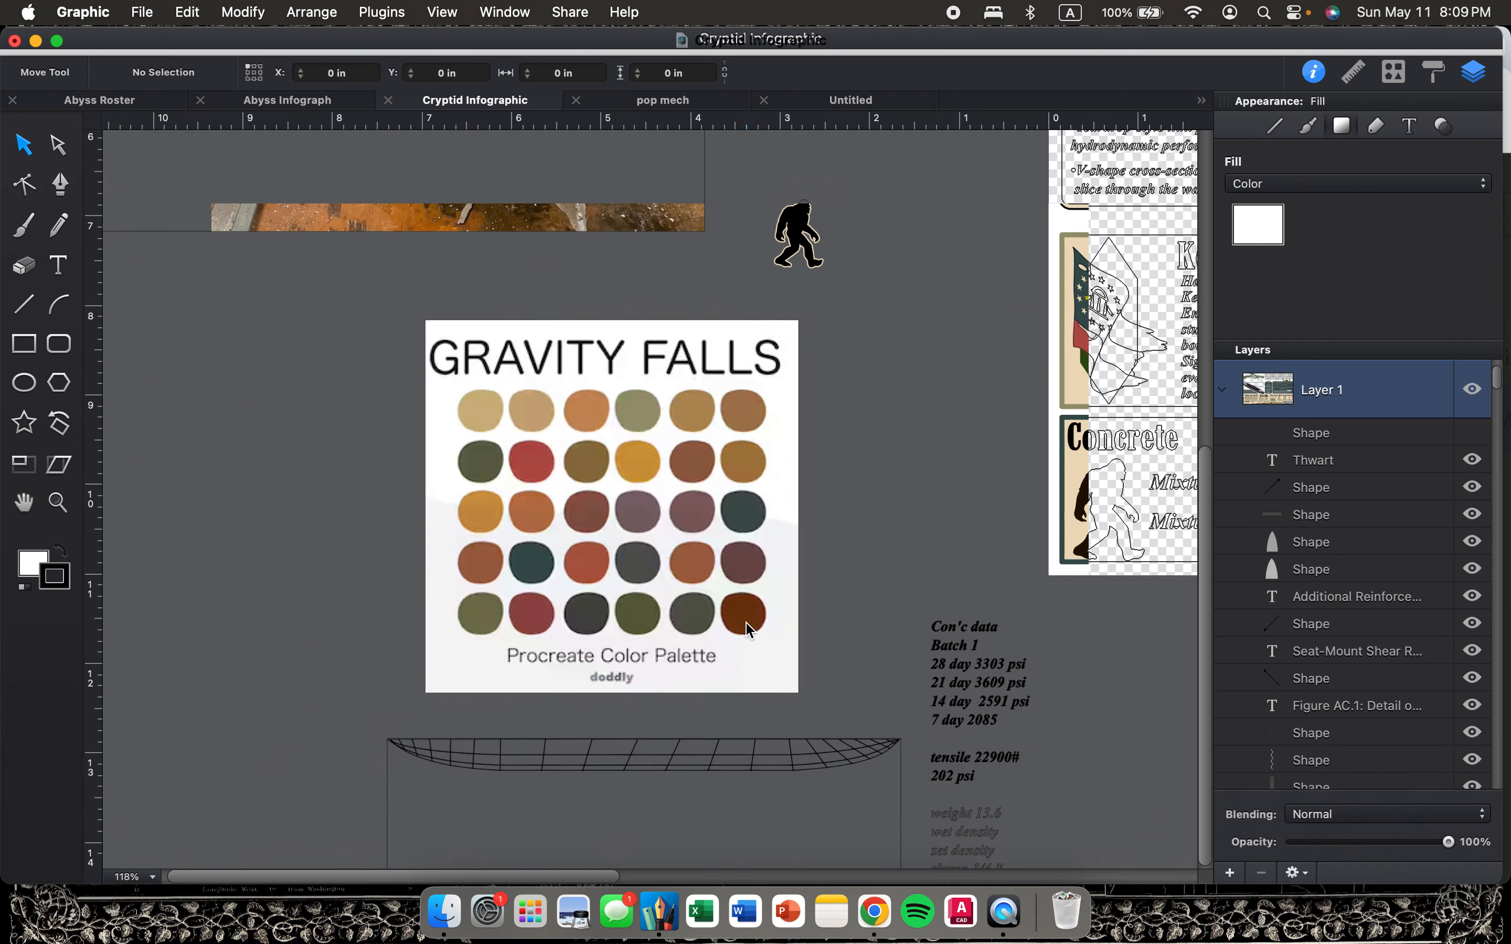
{"action": "scroll", "coordinate": [856, 584], "scroll_direction": "right", "scroll_amount": 5}
{"action": "scroll", "coordinate": [856, 584], "scroll_direction": "up", "scroll_amount": 3}
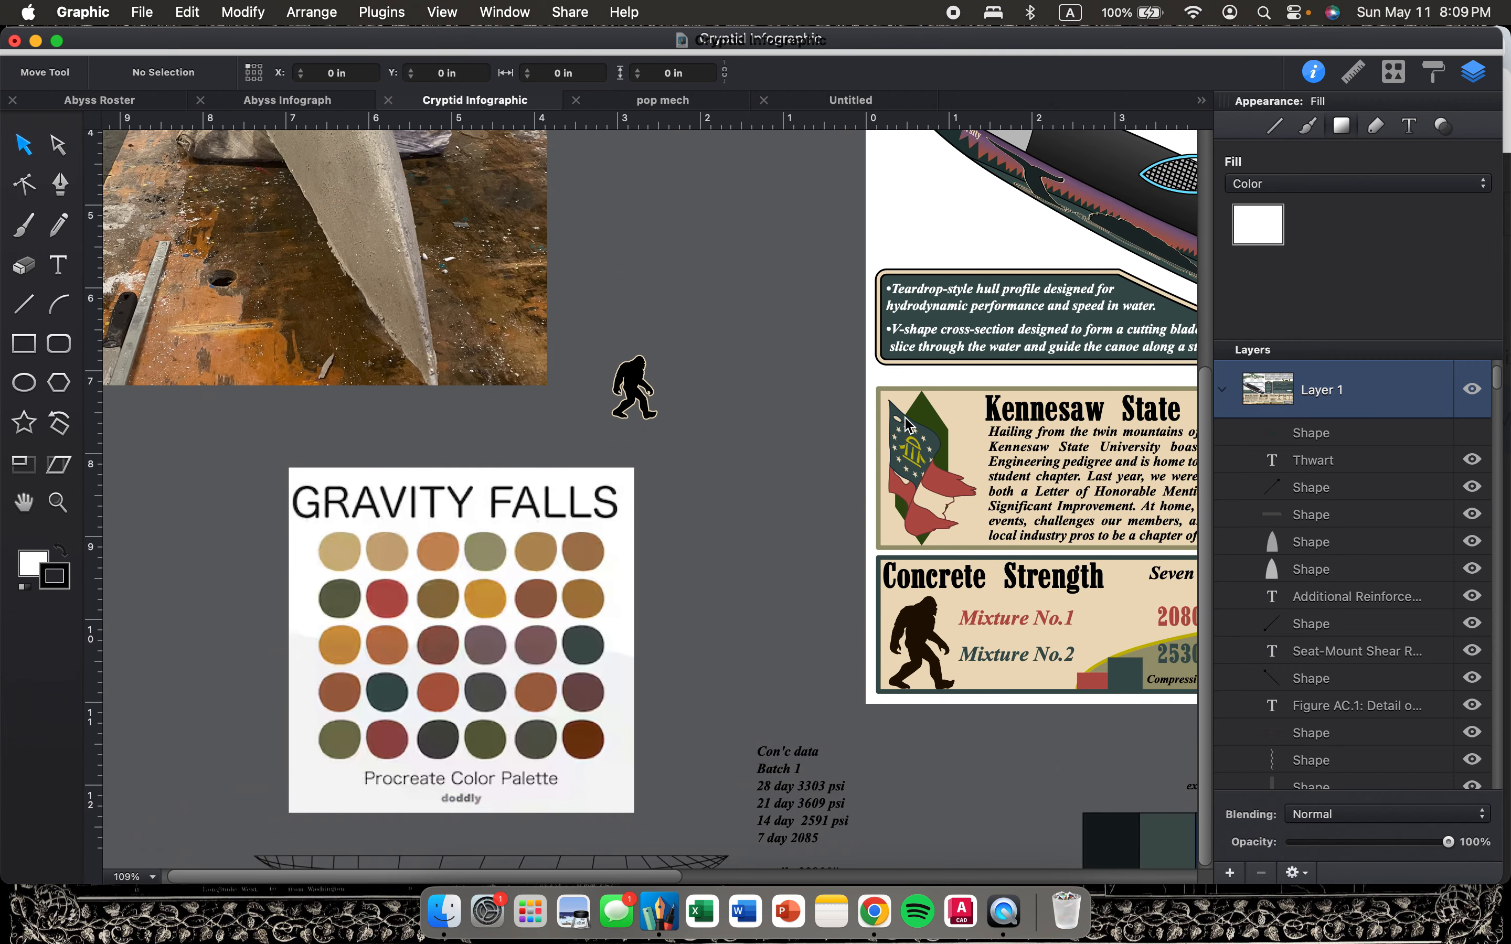
{"action": "scroll", "coordinate": [876, 455], "scroll_direction": "right", "scroll_amount": 5}
{"action": "scroll", "coordinate": [877, 455], "scroll_direction": "up", "scroll_amount": 2}
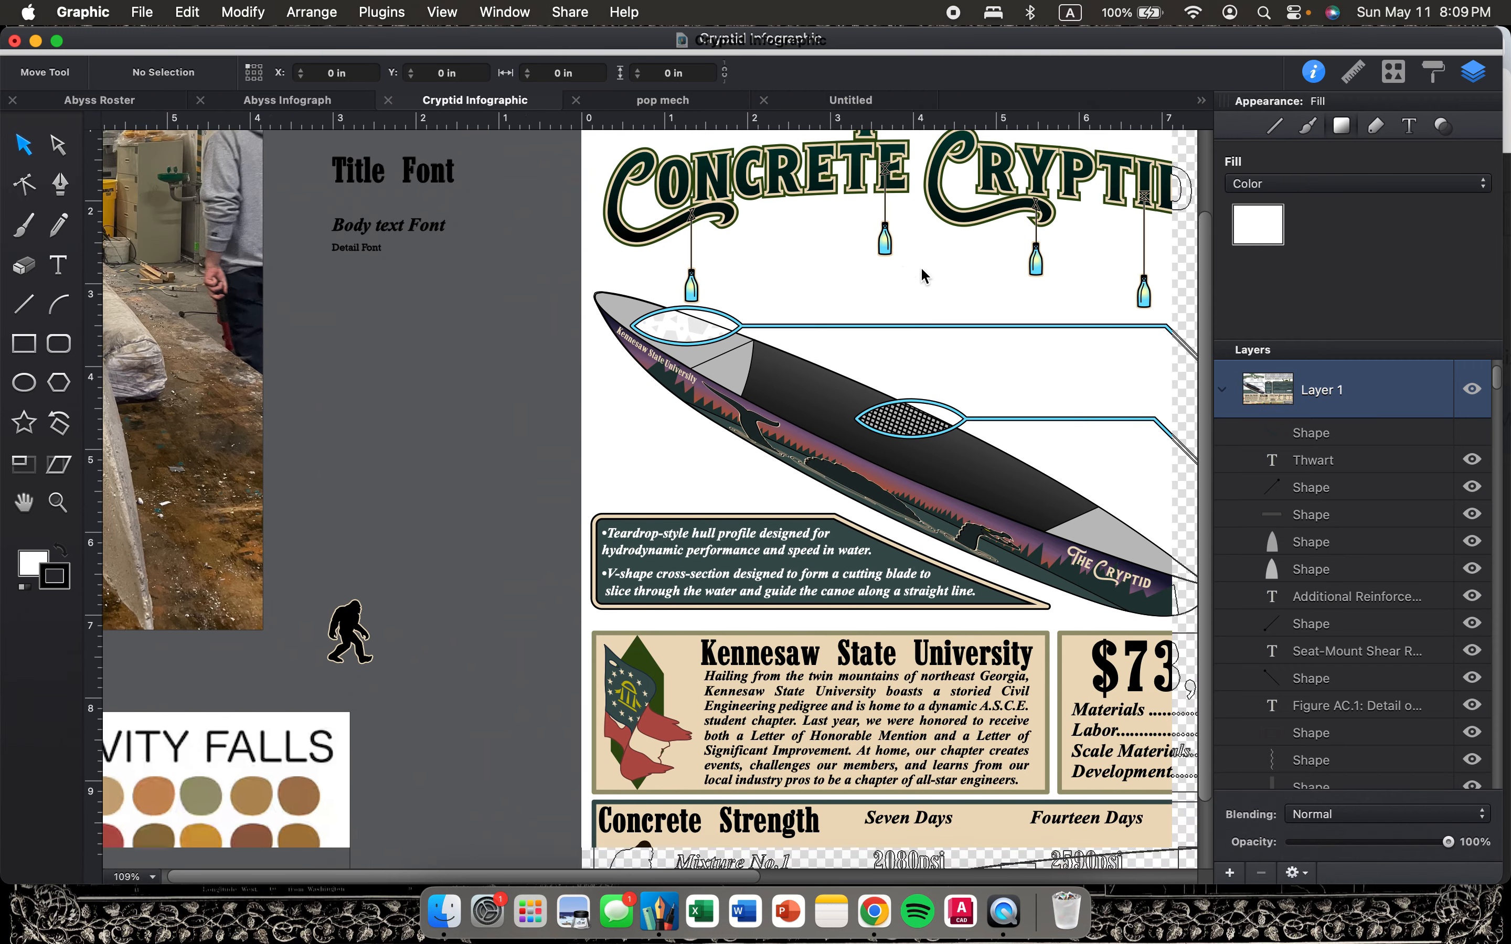
Examine the external values swatch grid below the artboard, selecting all its swatches together and deselecting them.
{"action": "scroll", "coordinate": [890, 606], "scroll_direction": "down", "scroll_amount": 8}
{"action": "scroll", "coordinate": [894, 614], "scroll_direction": "down", "scroll_amount": 2}
{"action": "scroll", "coordinate": [894, 614], "scroll_direction": "right", "scroll_amount": 2}
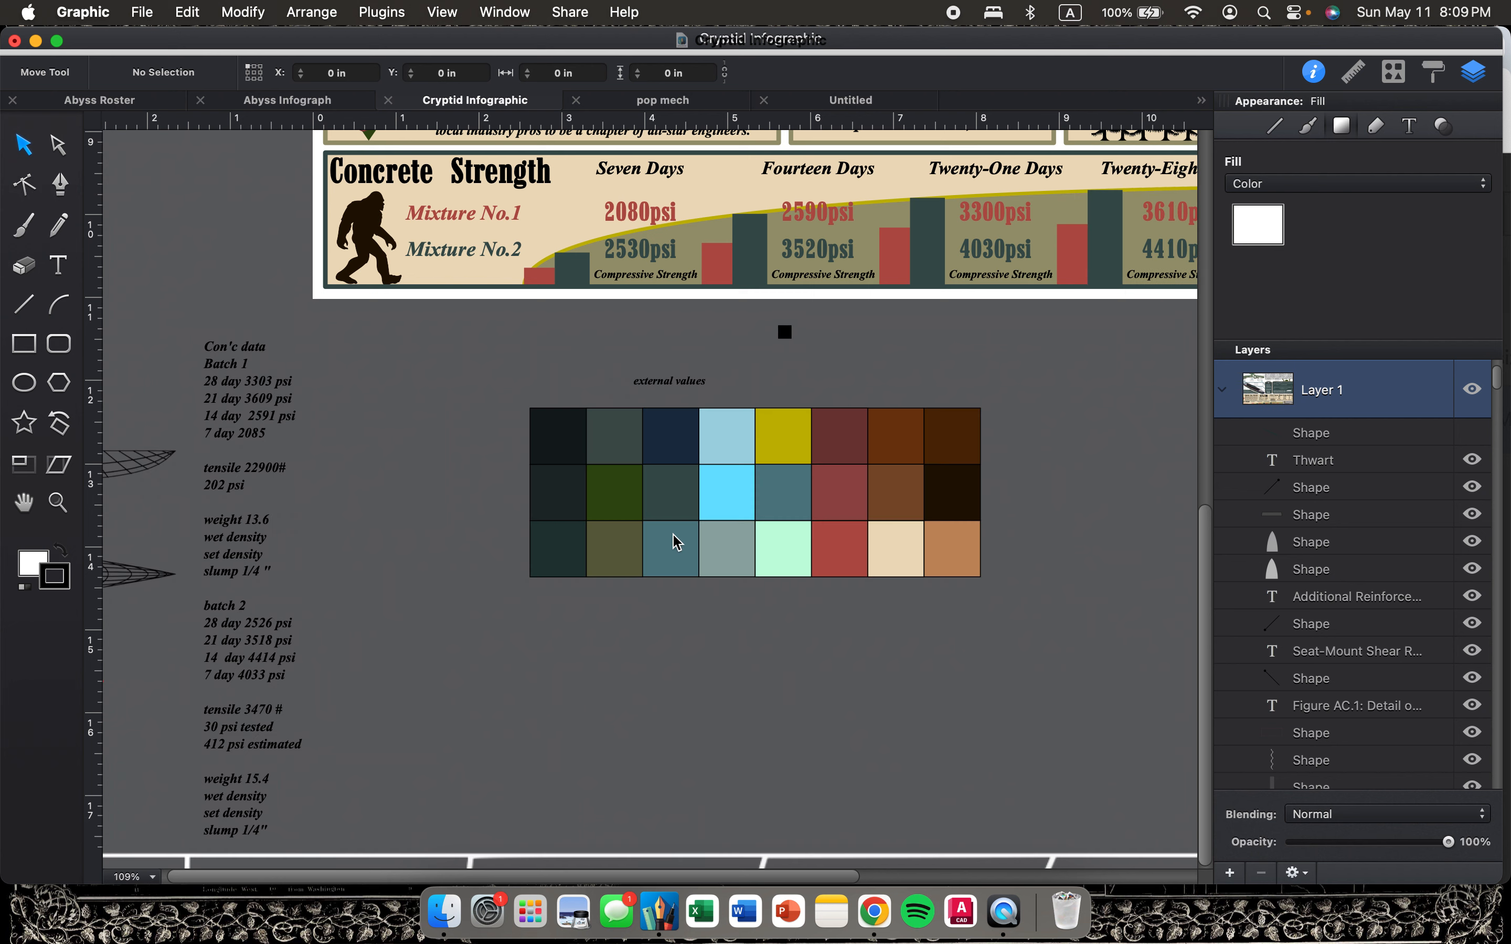
{"action": "scroll", "coordinate": [674, 540], "scroll_direction": "left", "scroll_amount": 6}
{"action": "scroll", "coordinate": [674, 540], "scroll_direction": "up", "scroll_amount": 2}
{"action": "scroll", "coordinate": [611, 556], "scroll_direction": "right", "scroll_amount": 6}
{"action": "scroll", "coordinate": [610, 558], "scroll_direction": "down", "scroll_amount": 2}
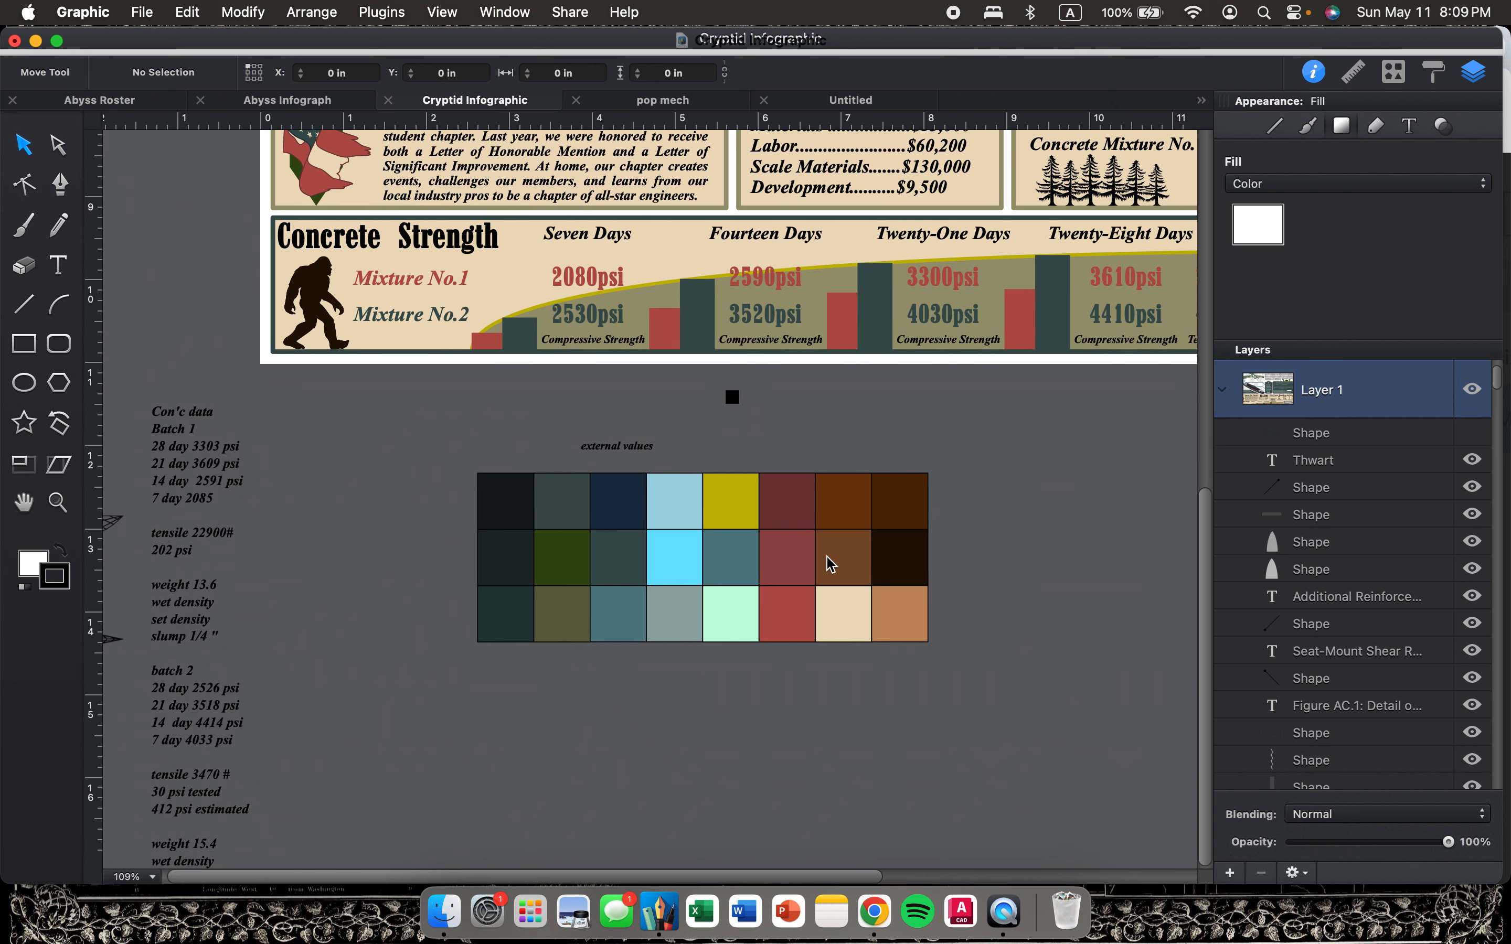
{"action": "left_click_drag", "start_coordinate": [428, 471], "coordinate": [1012, 750]}
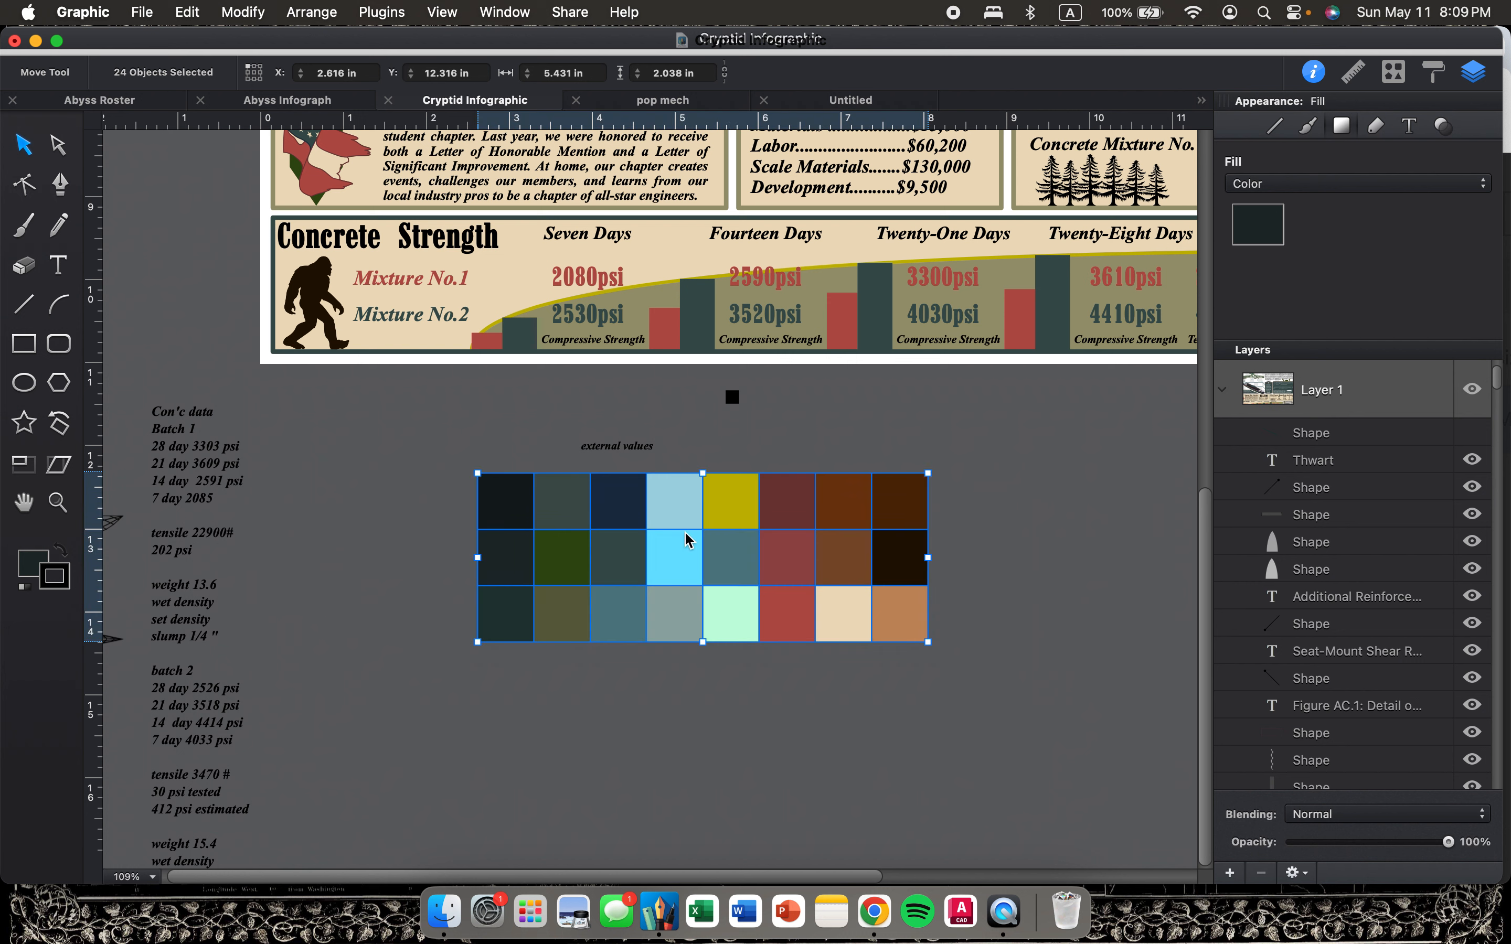
{"action": "left_click", "coordinate": [441, 493]}
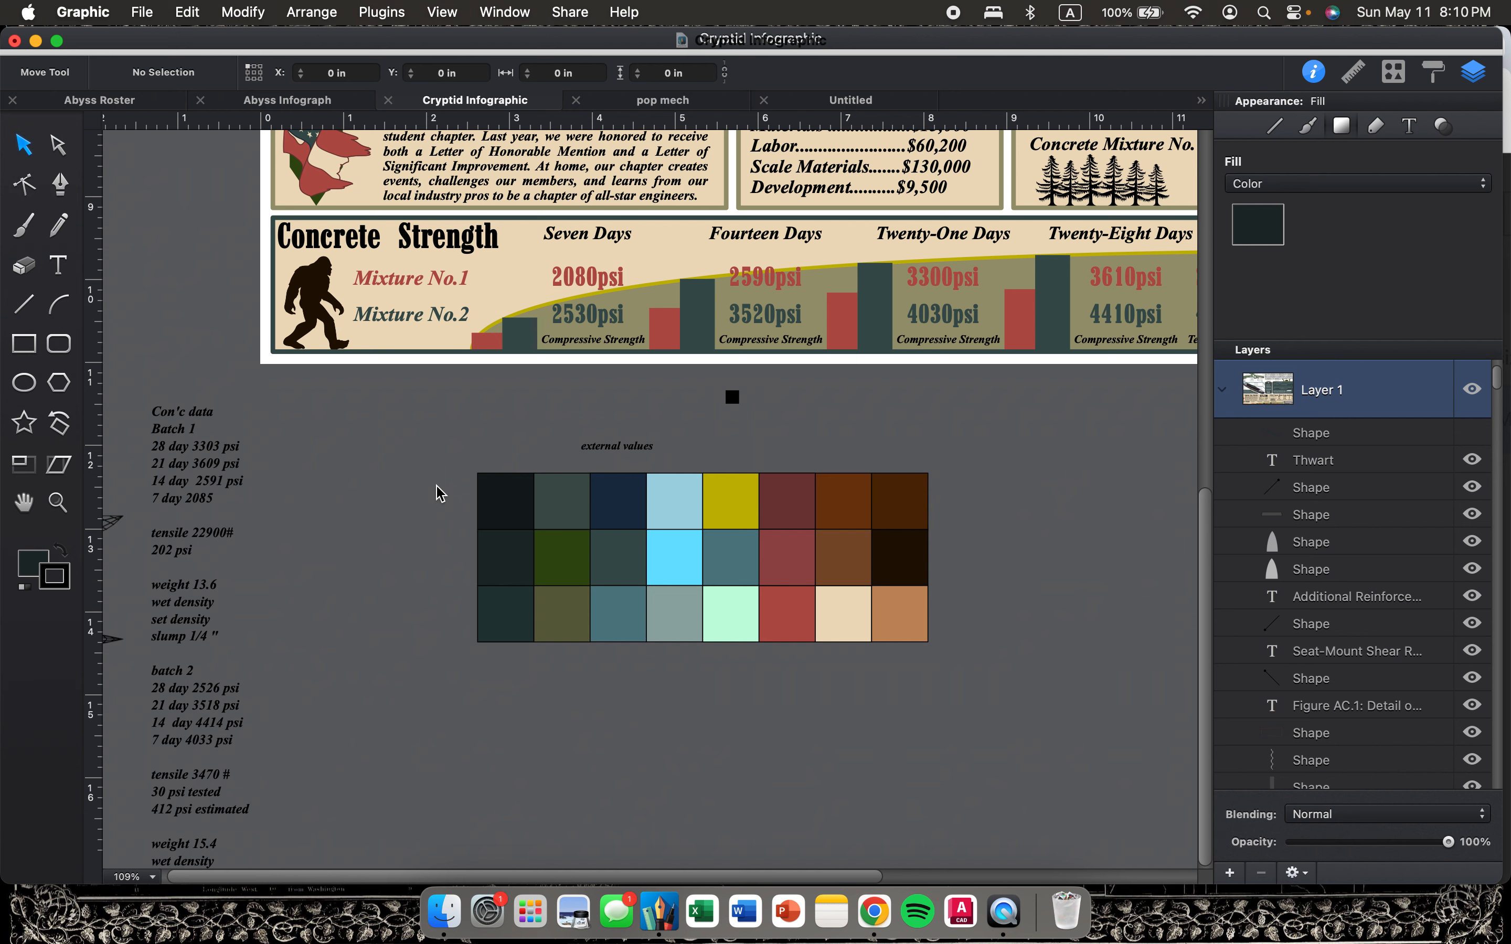
Revisit the Gravity Falls palette and compare it with the colours of the university, cost and concrete strength panels.
{"action": "scroll", "coordinate": [439, 493], "scroll_direction": "left", "scroll_amount": 15}
{"action": "scroll", "coordinate": [440, 494], "scroll_direction": "up", "scroll_amount": 5}
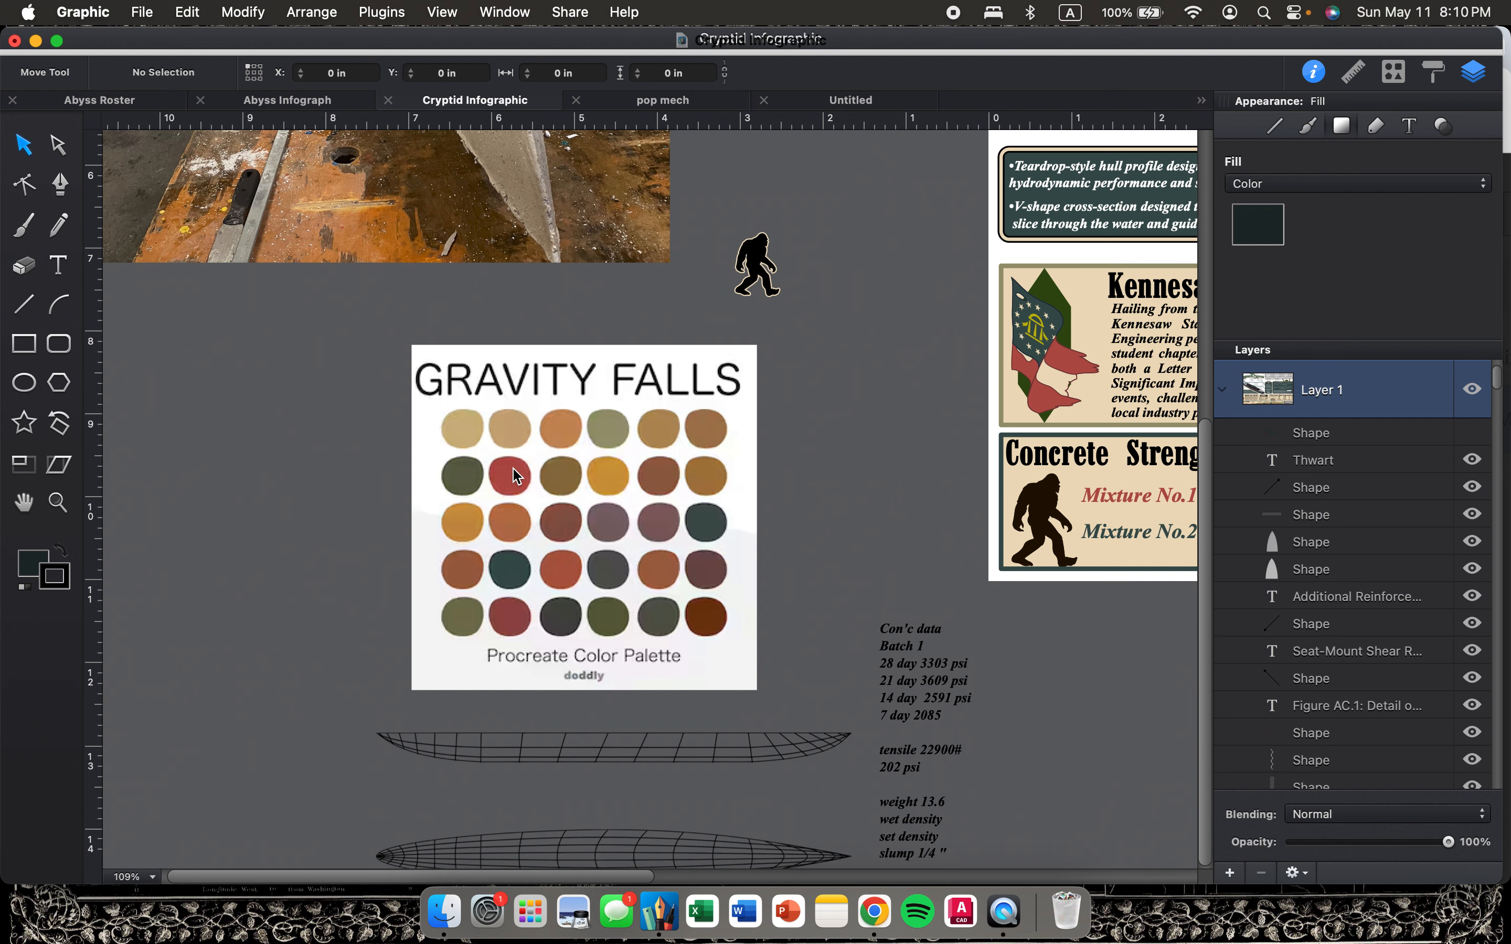
{"action": "key", "text": "super+equal"}
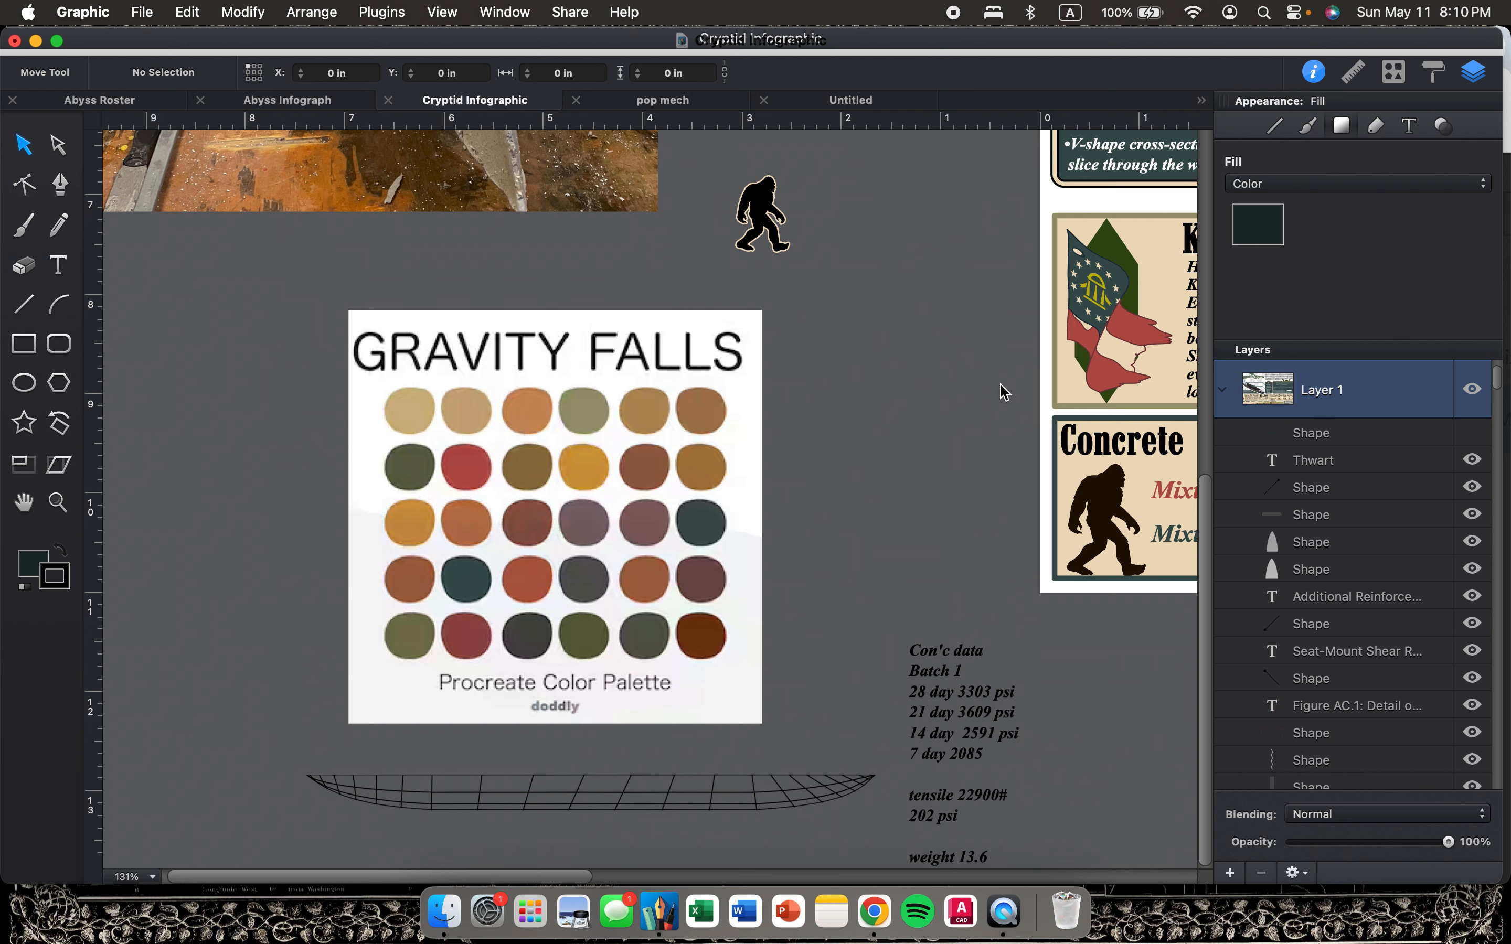
{"action": "scroll", "coordinate": [1003, 392], "scroll_direction": "right", "scroll_amount": 10}
{"action": "scroll", "coordinate": [1003, 393], "scroll_direction": "up", "scroll_amount": 3}
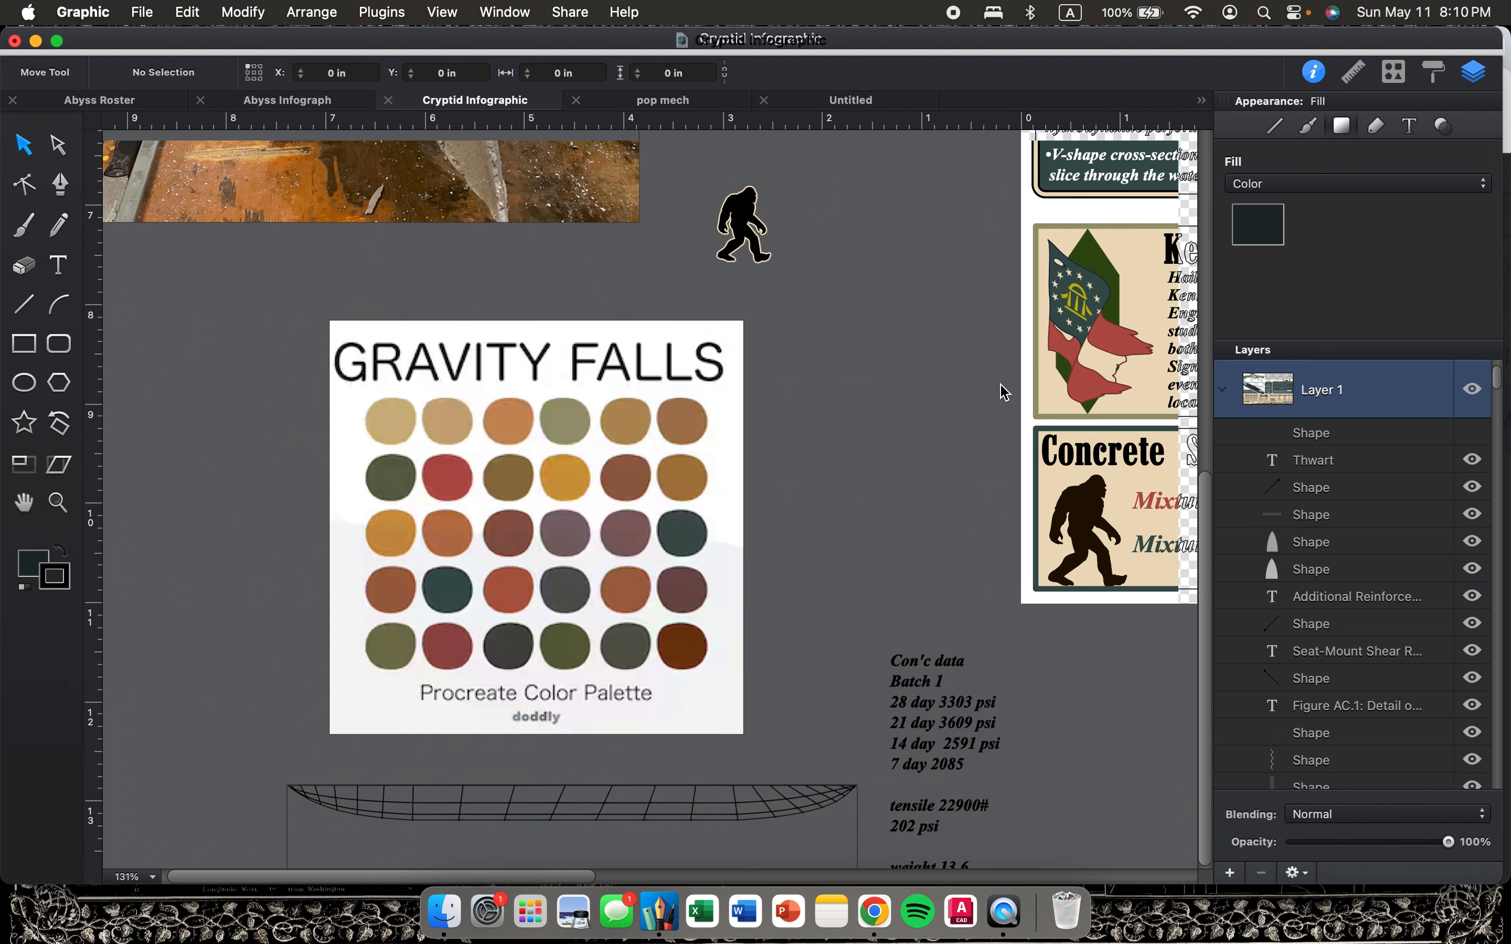
{"action": "scroll", "coordinate": [1000, 383], "scroll_direction": "right", "scroll_amount": 10}
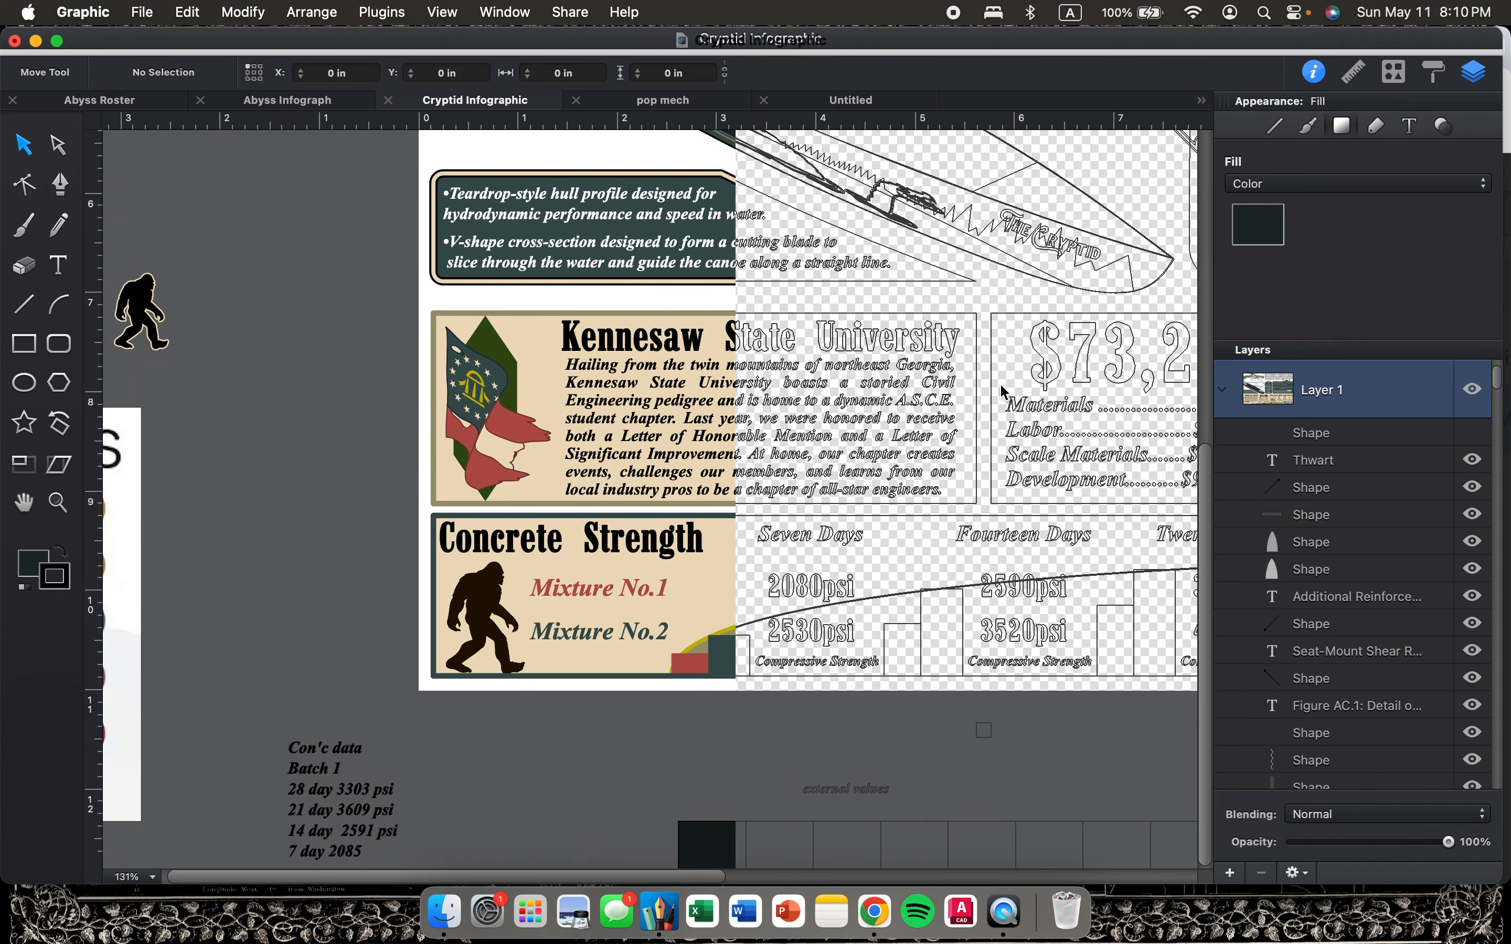
{"action": "scroll", "coordinate": [1002, 387], "scroll_direction": "up", "scroll_amount": 3}
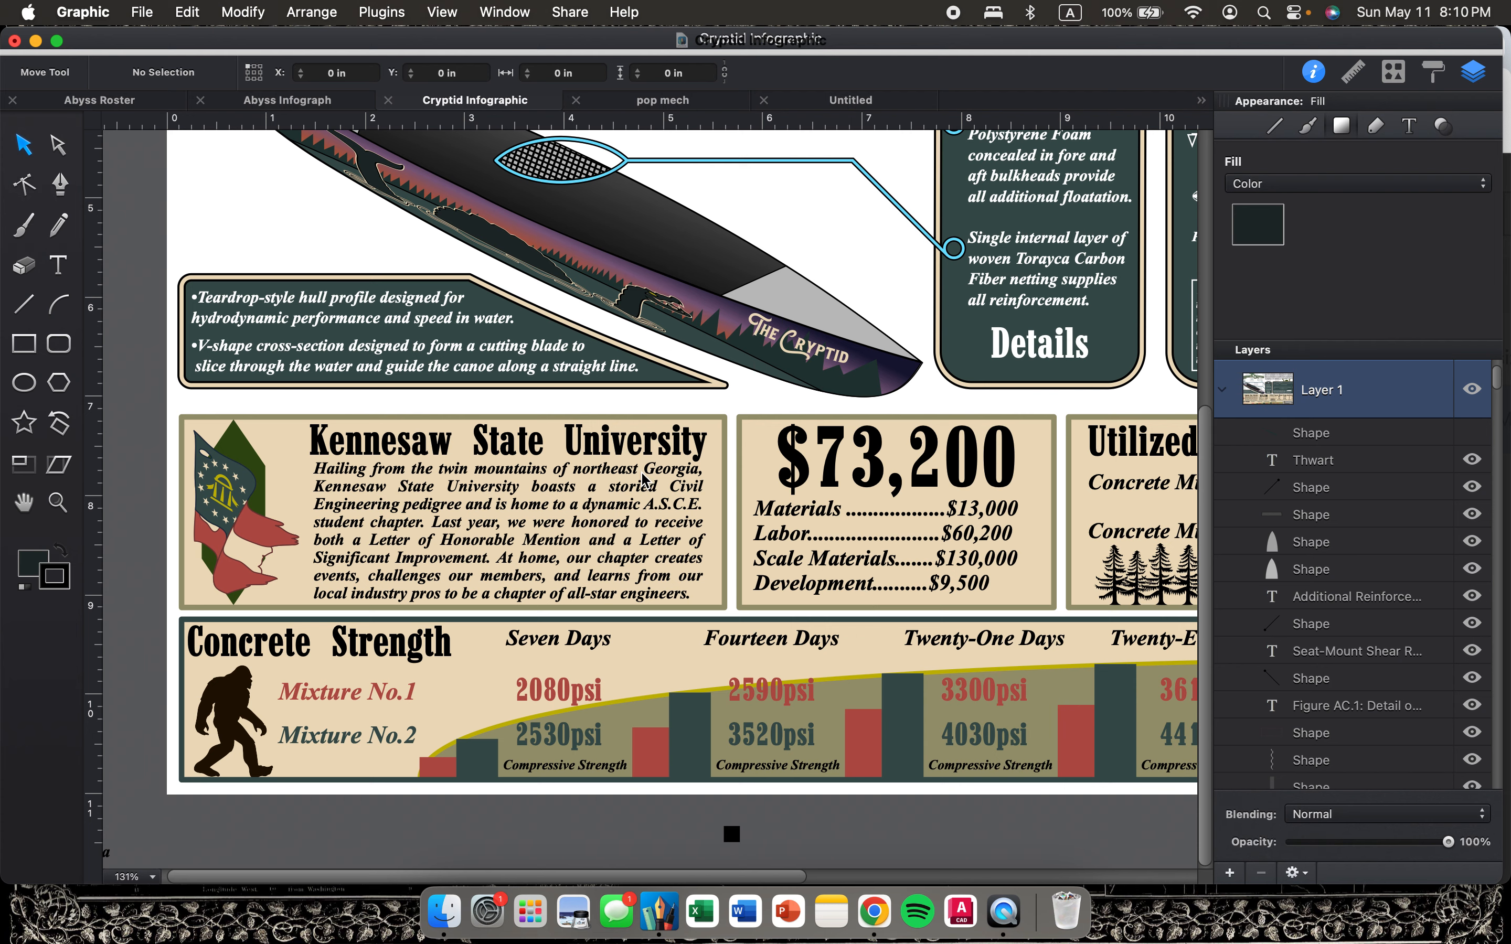
Review the university and cost panels together with the canoe illustration and the overall infographic layout.
{"action": "scroll", "coordinate": [646, 547], "scroll_direction": "up", "scroll_amount": 3}
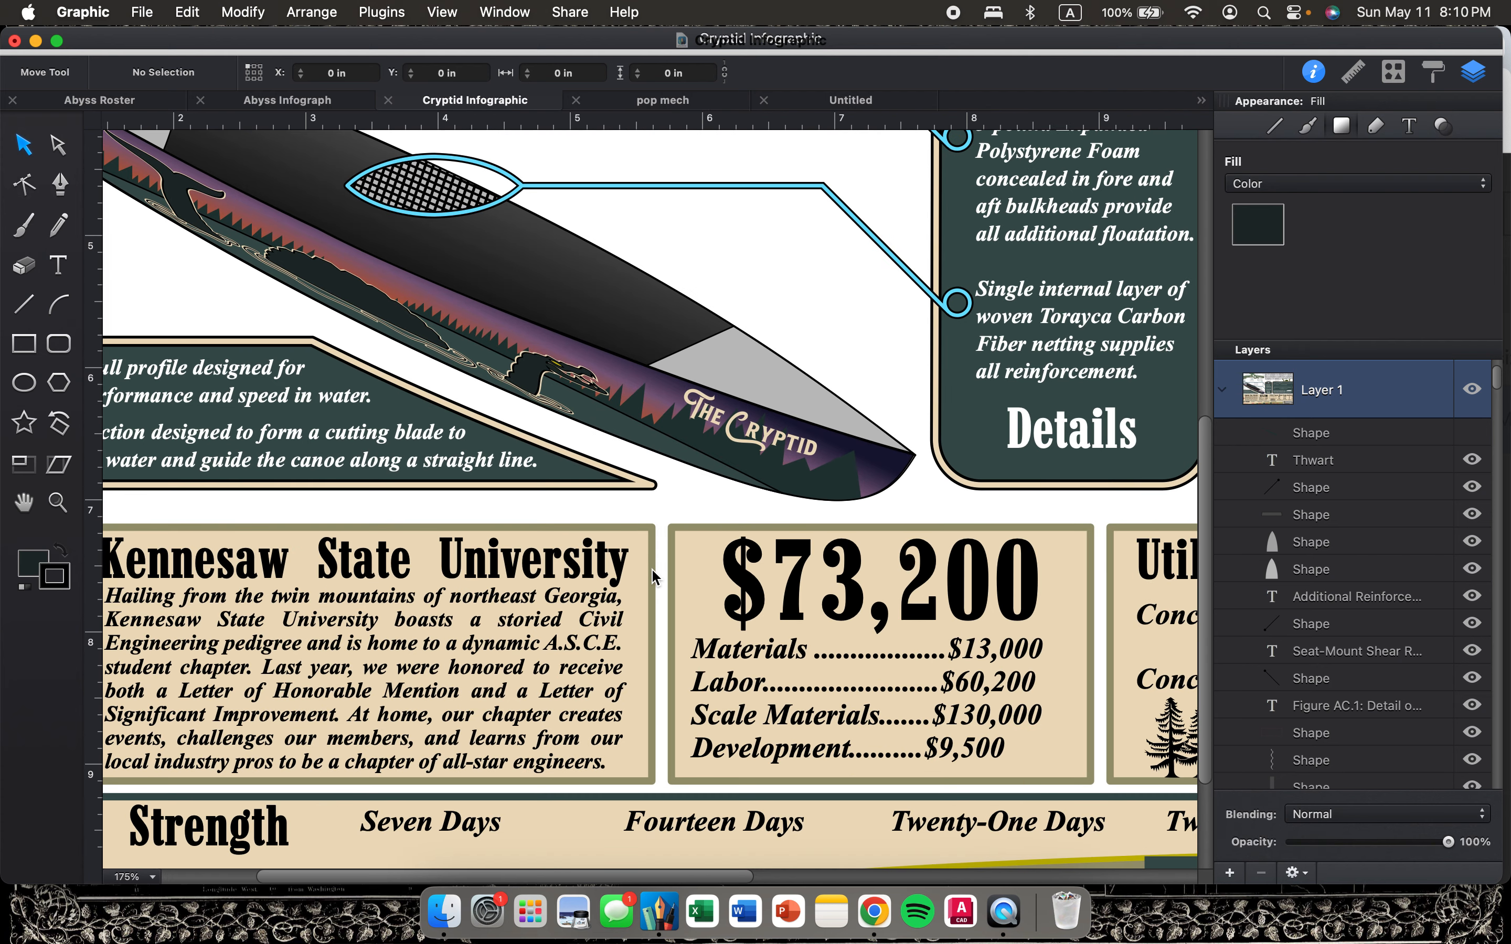
{"action": "scroll", "coordinate": [649, 515], "scroll_direction": "down", "scroll_amount": 2}
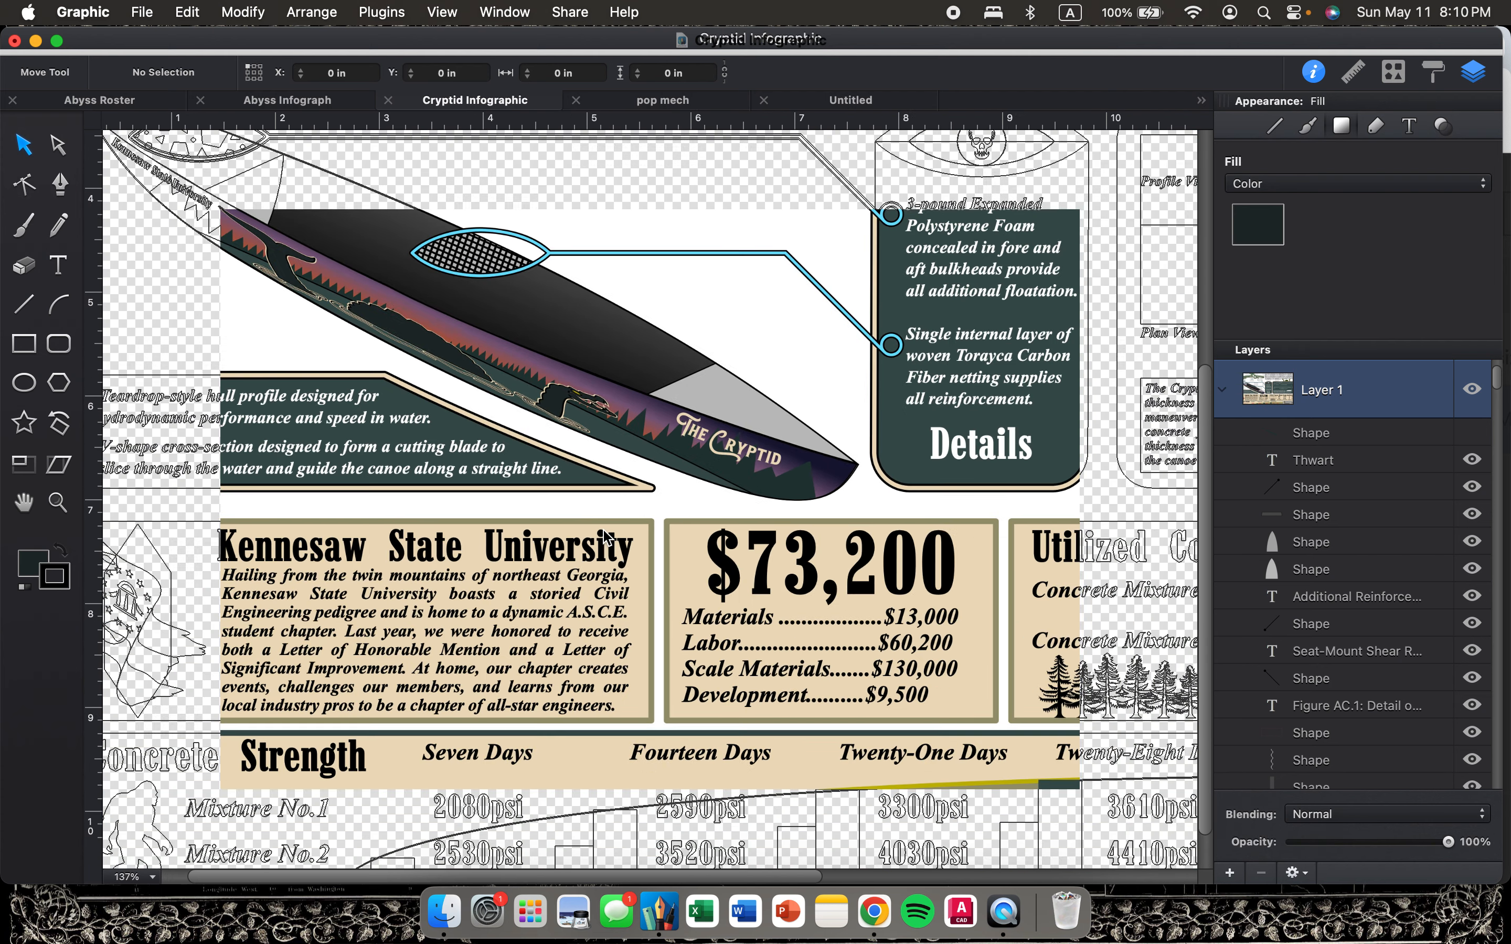
{"action": "scroll", "coordinate": [776, 331], "scroll_direction": "down", "scroll_amount": 5}
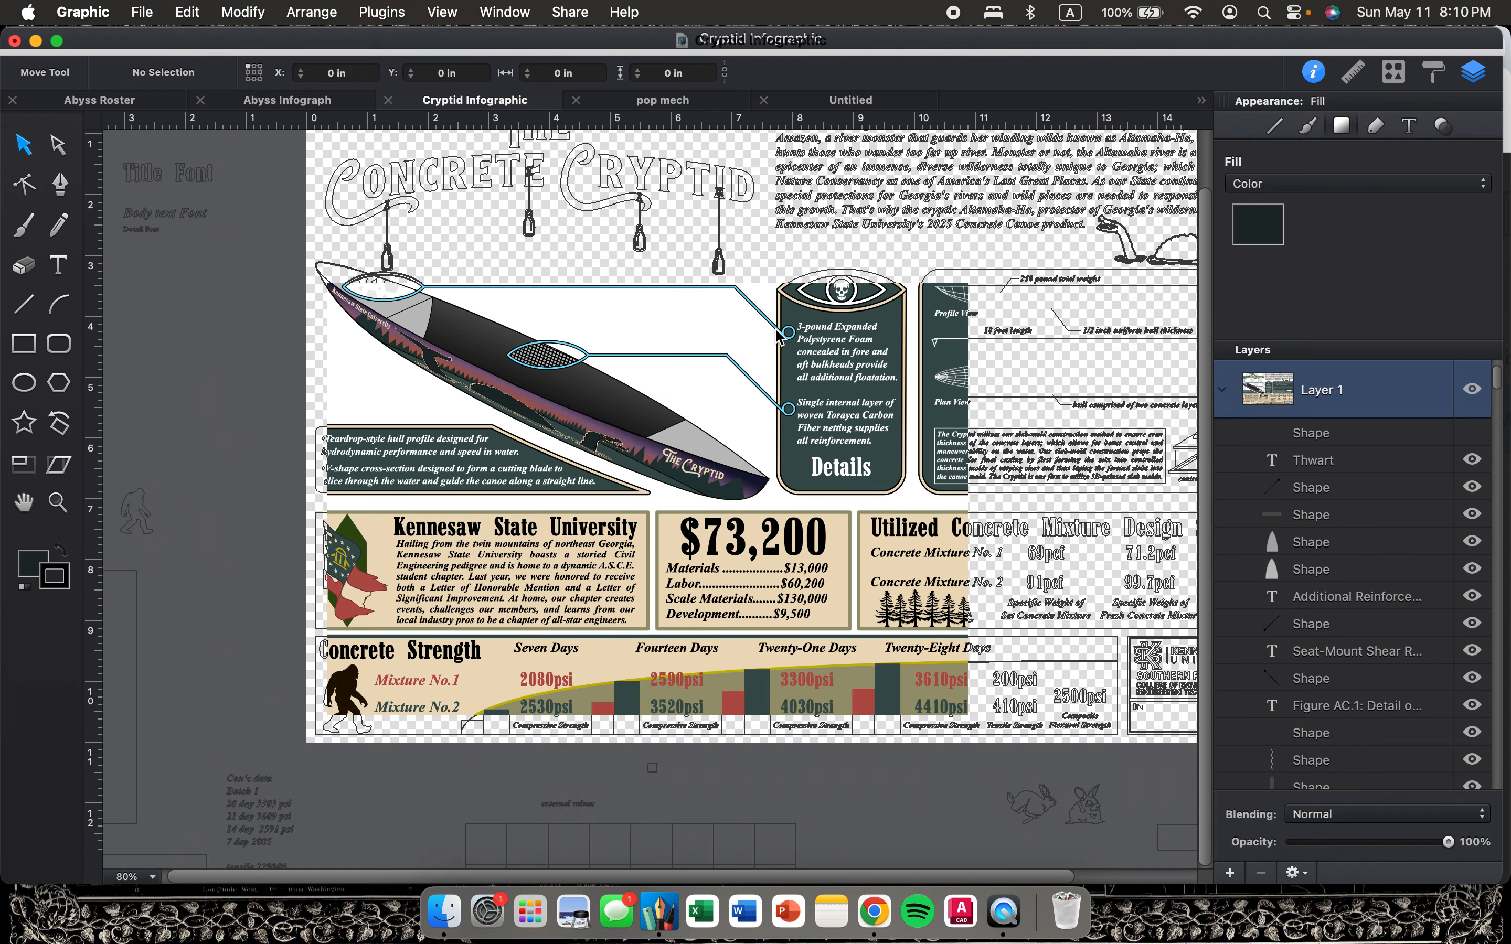
{"action": "scroll", "coordinate": [776, 332], "scroll_direction": "down", "scroll_amount": 2}
{"action": "scroll", "coordinate": [776, 331], "scroll_direction": "up", "scroll_amount": 2}
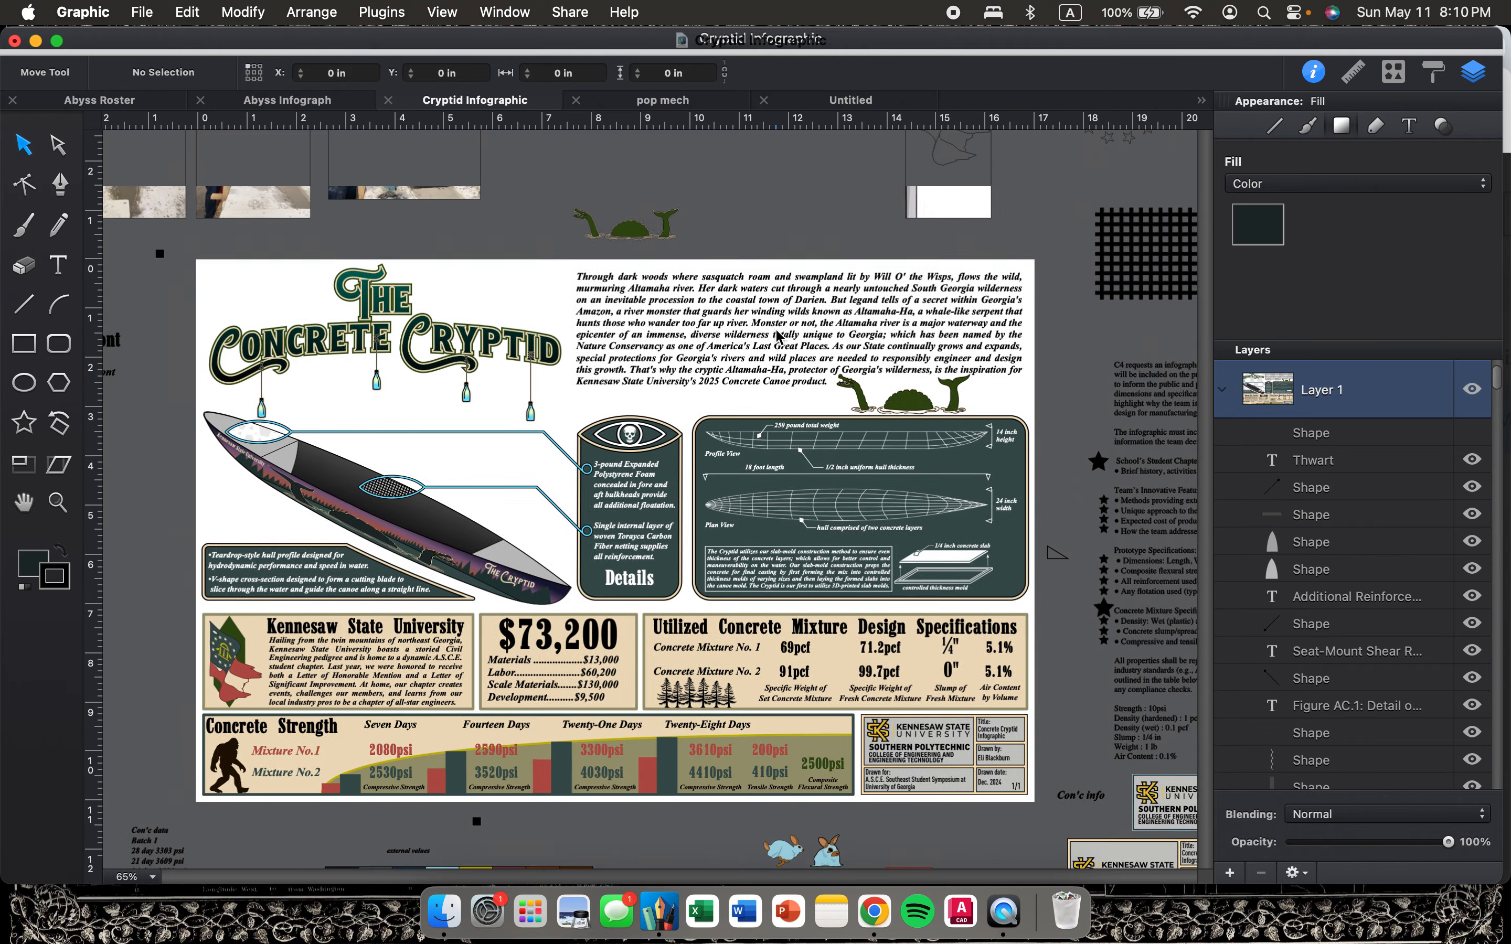
Examine the details panel and the profile and plan view drawings with their callouts, dimensions and slab-mold diagram.
{"action": "scroll", "coordinate": [775, 331], "scroll_direction": "up", "scroll_amount": 2}
{"action": "scroll", "coordinate": [621, 373], "scroll_direction": "right", "scroll_amount": 2}
{"action": "scroll", "coordinate": [621, 378], "scroll_direction": "right", "scroll_amount": 1}
{"action": "scroll", "coordinate": [643, 357], "scroll_direction": "up", "scroll_amount": 5}
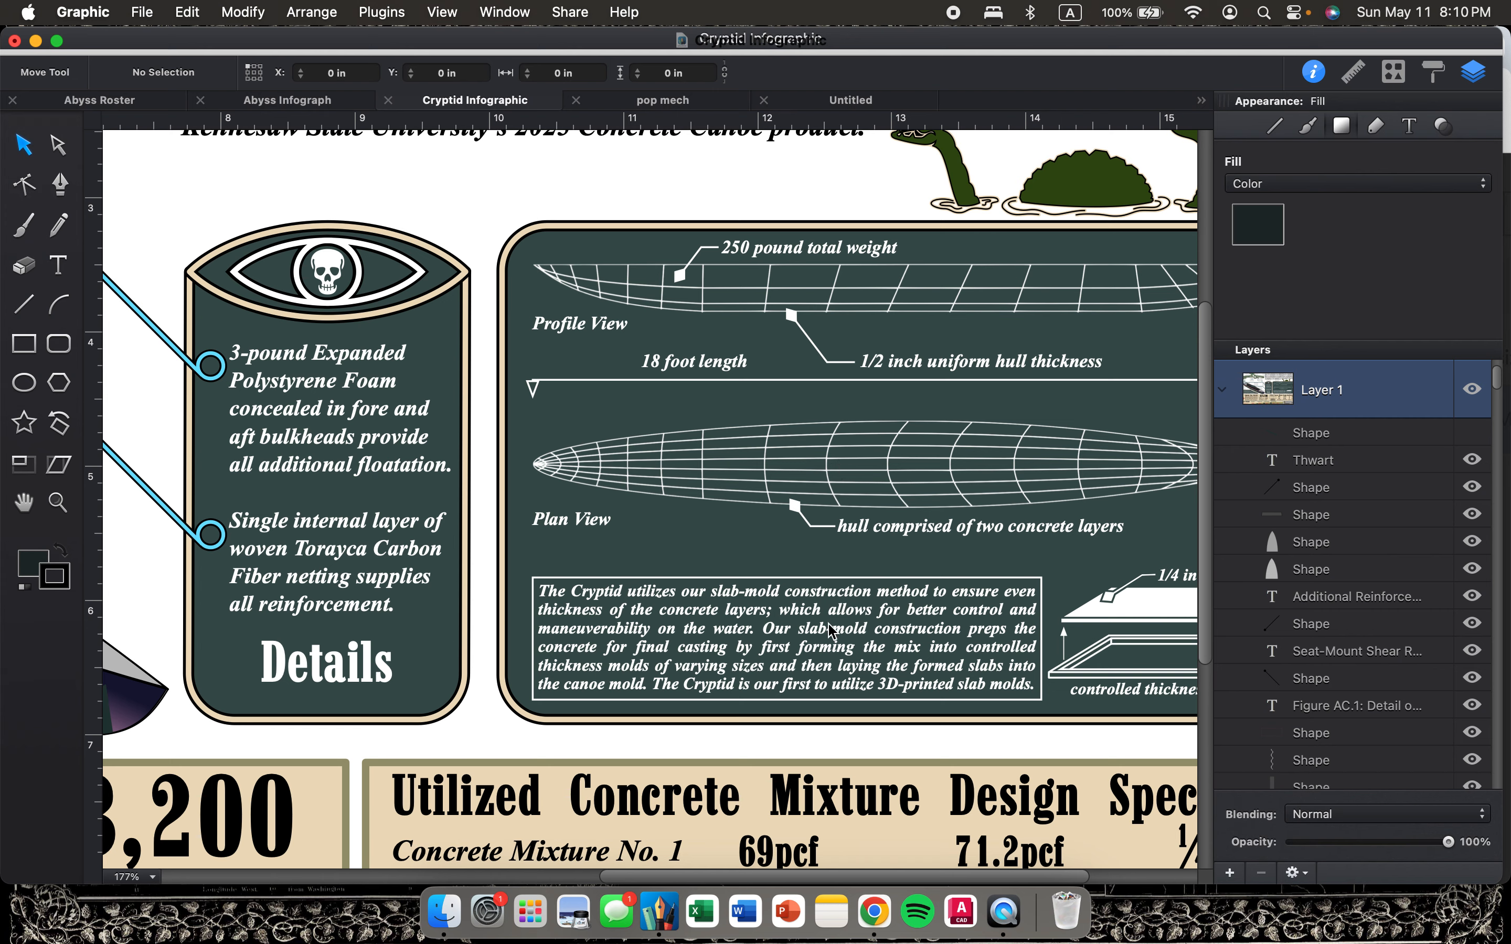
{"action": "scroll", "coordinate": [803, 643], "scroll_direction": "right", "scroll_amount": 3}
{"action": "scroll", "coordinate": [992, 392], "scroll_direction": "down", "scroll_amount": 5}
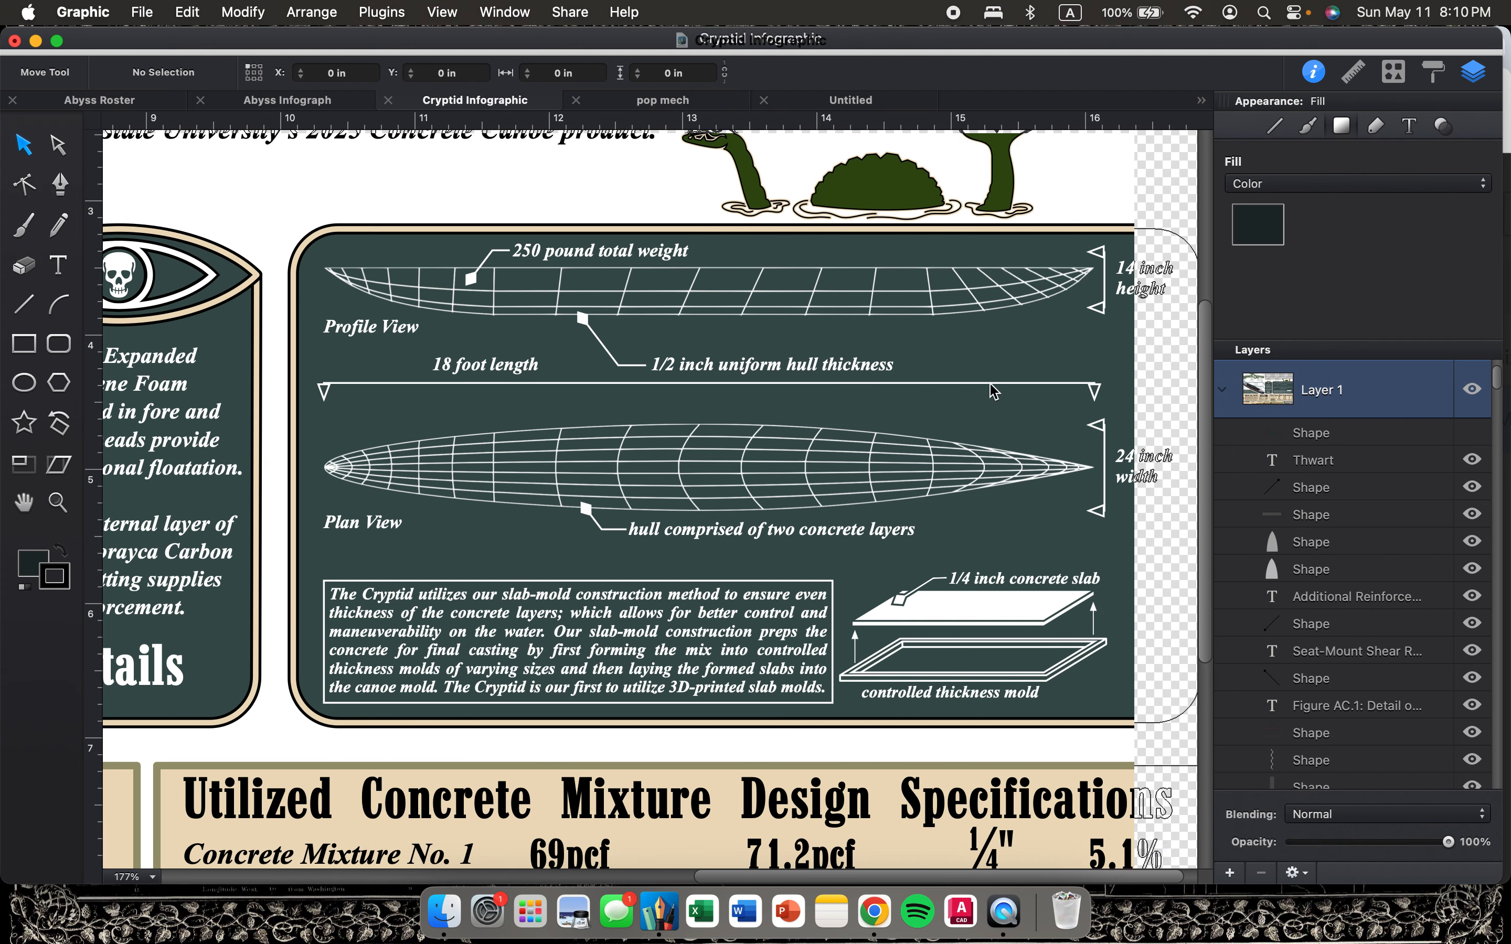
{"action": "scroll", "coordinate": [678, 587], "scroll_direction": "left", "scroll_amount": 3}
{"action": "scroll", "coordinate": [678, 587], "scroll_direction": "up", "scroll_amount": 2}
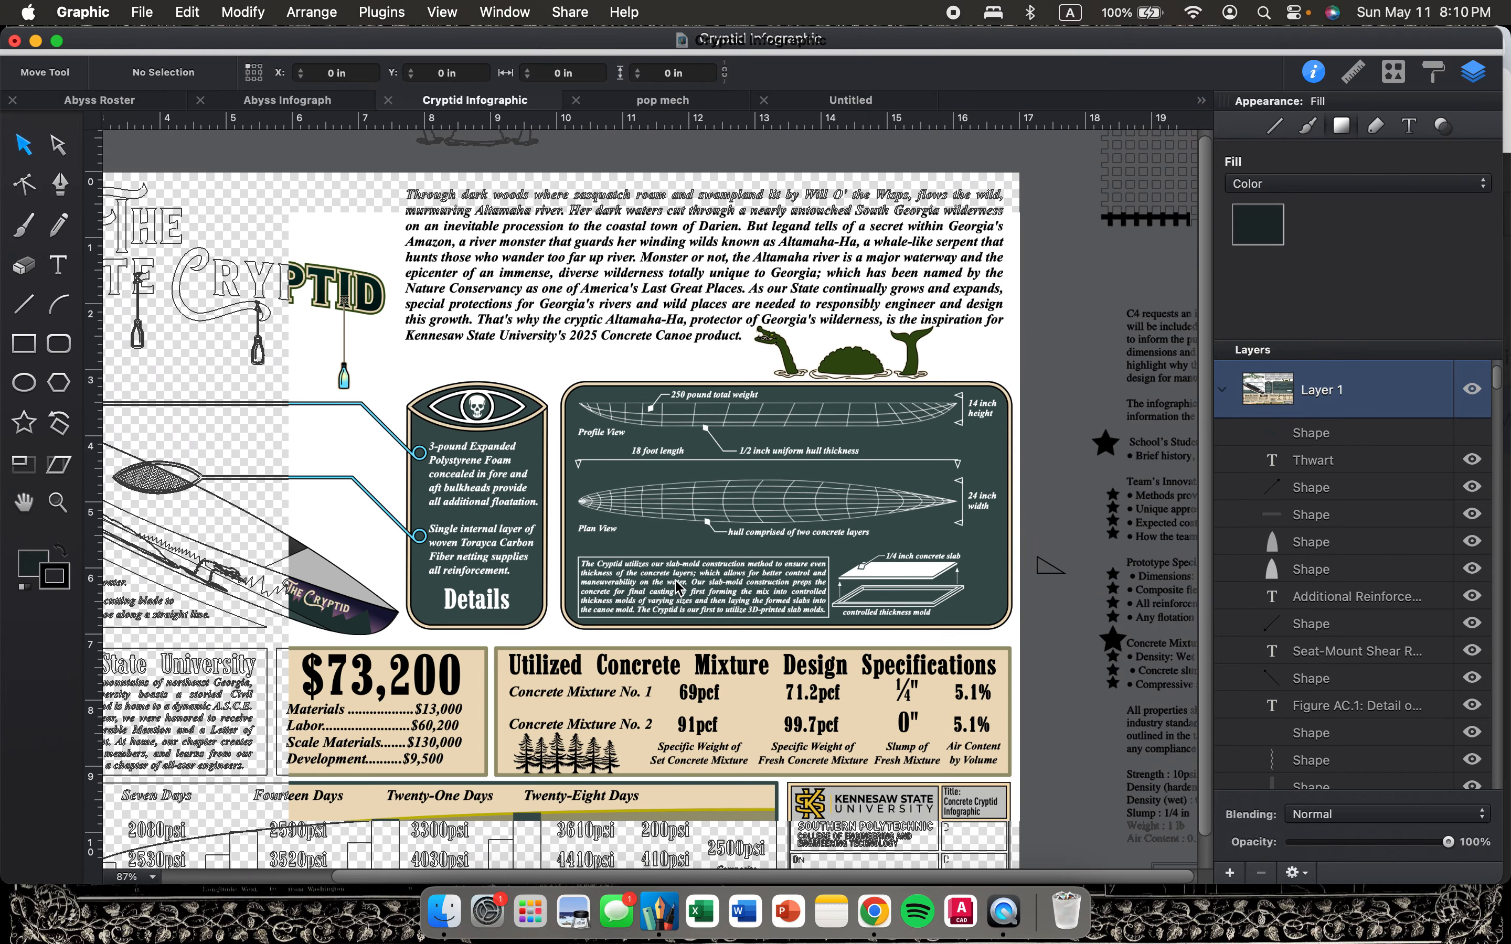
{"action": "scroll", "coordinate": [523, 659], "scroll_direction": "down", "scroll_amount": 3}
{"action": "scroll", "coordinate": [523, 659], "scroll_direction": "left", "scroll_amount": 1}
{"action": "scroll", "coordinate": [523, 659], "scroll_direction": "down", "scroll_amount": 1}
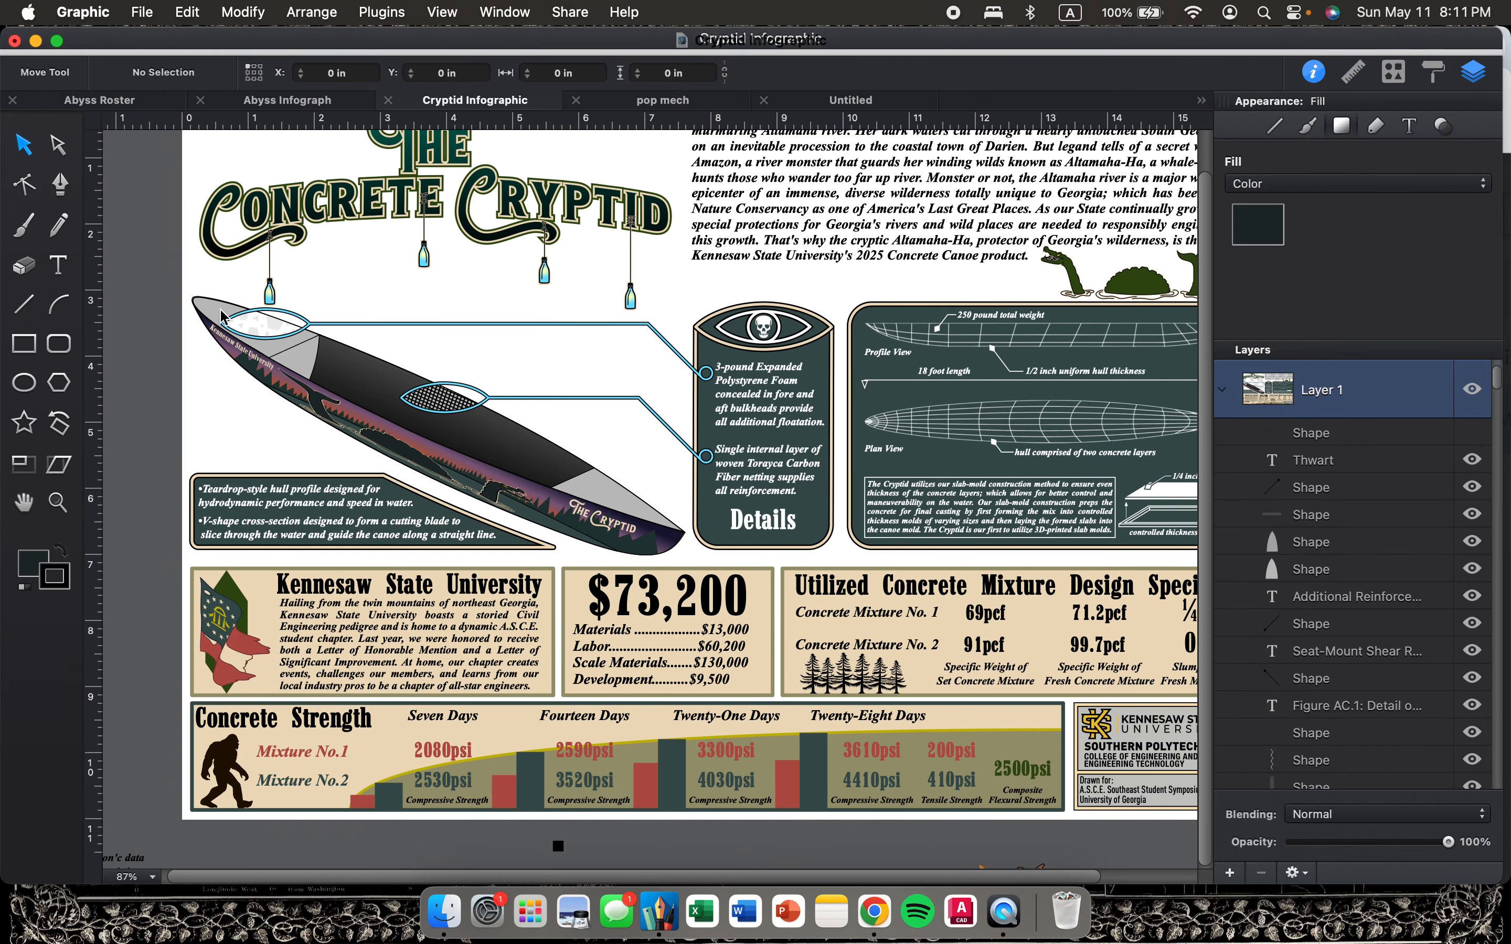
Switch to the Abyss Roster document and examine its layout and the retro stripe palette image beside the artboard.
{"action": "left_click", "coordinate": [103, 102]}
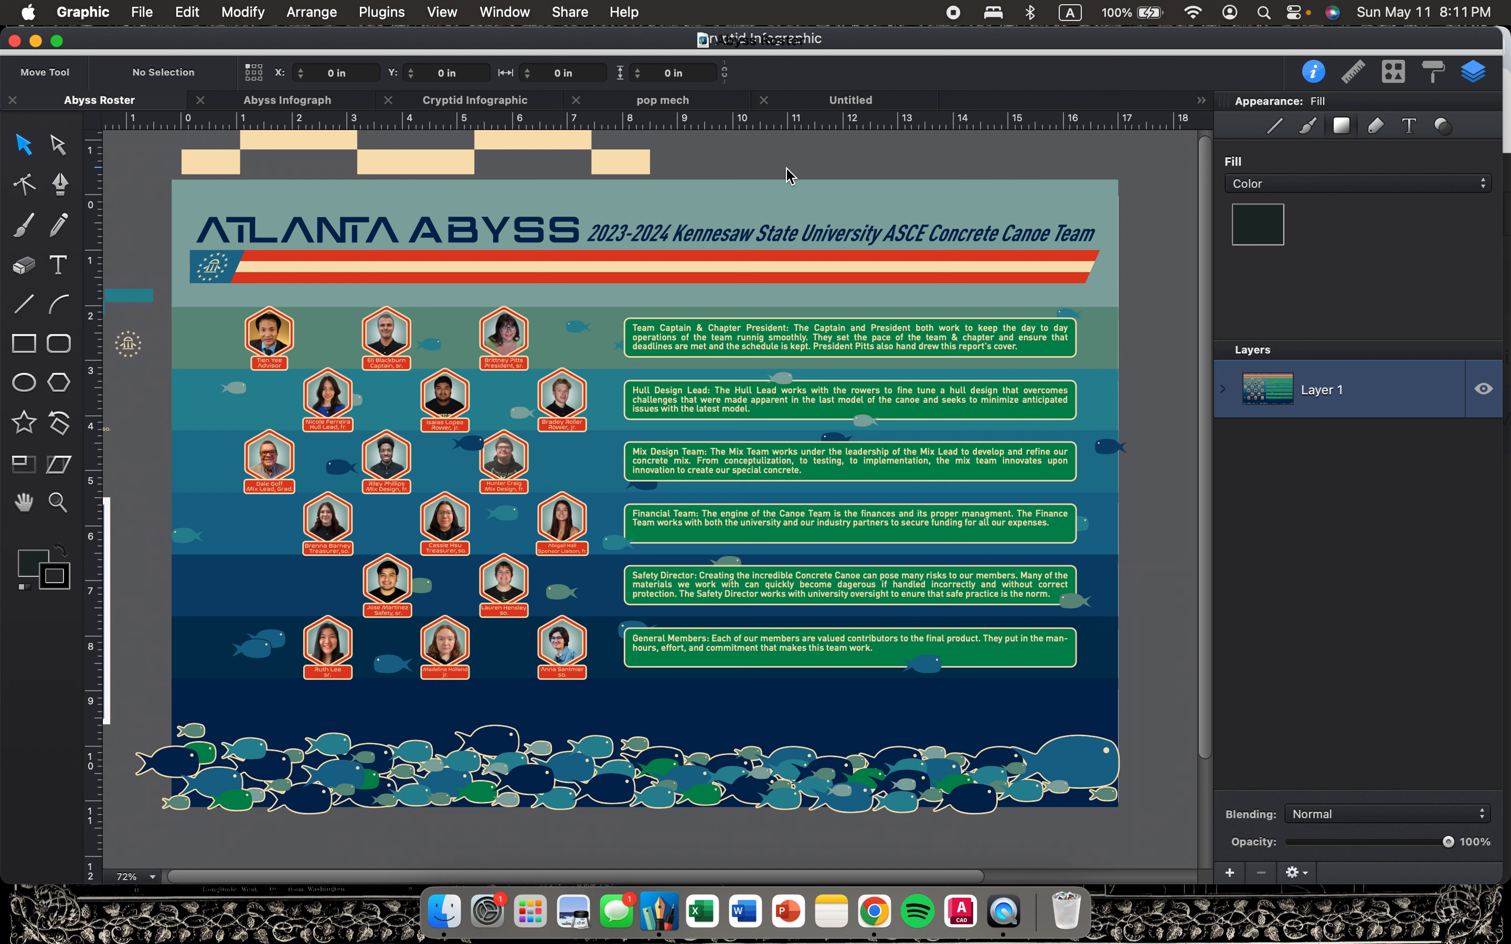
{"action": "scroll", "coordinate": [448, 367], "scroll_direction": "up", "scroll_amount": 2}
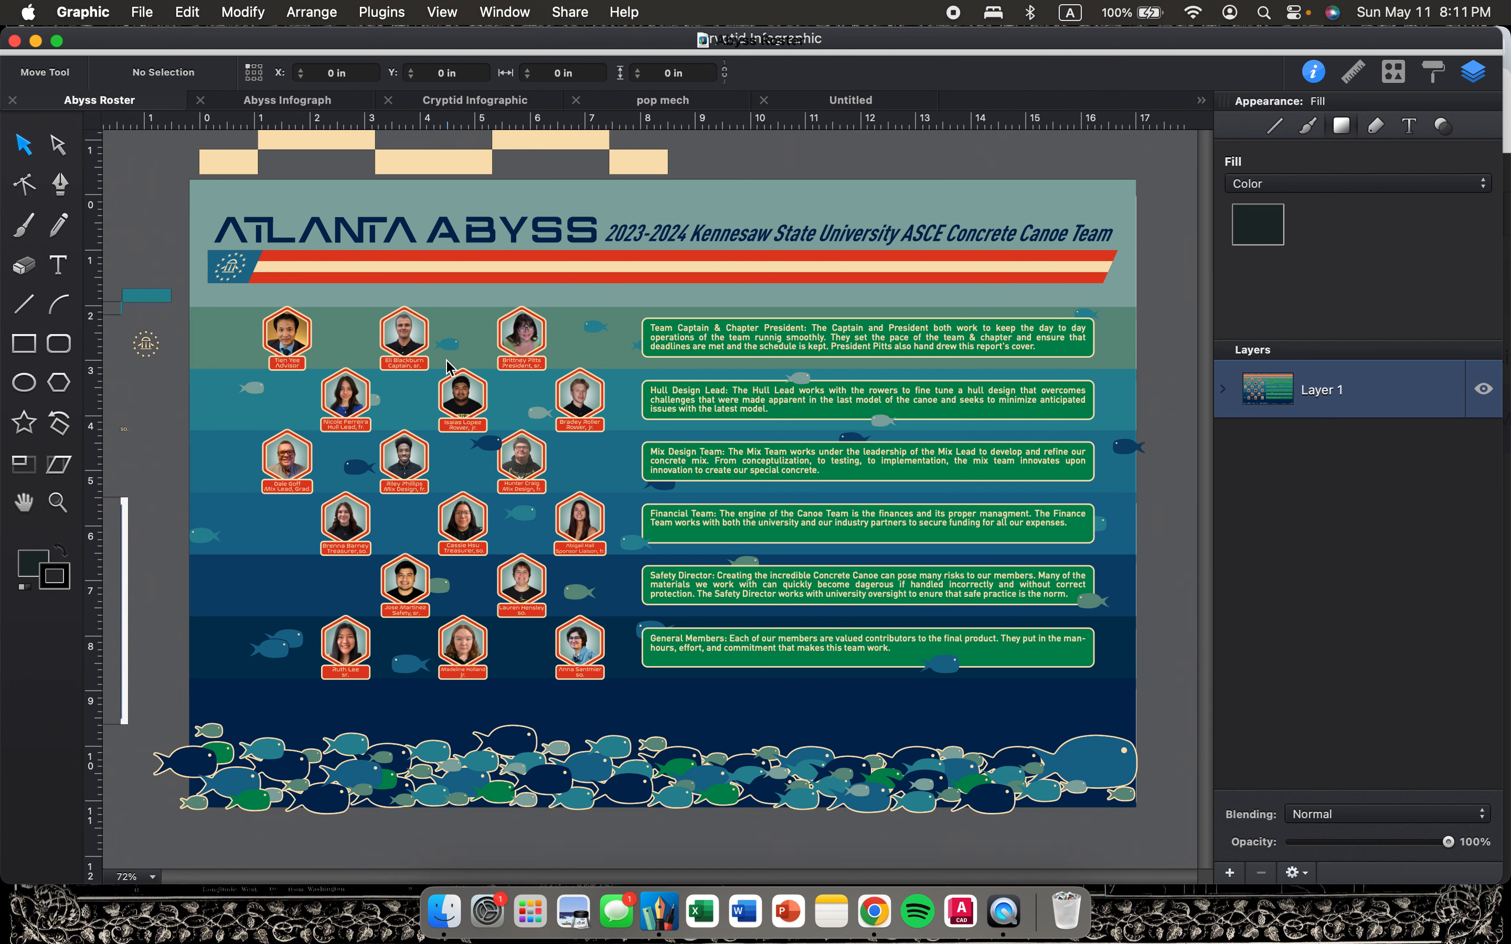
{"action": "scroll", "coordinate": [466, 419], "scroll_direction": "left", "scroll_amount": 3}
{"action": "scroll", "coordinate": [465, 420], "scroll_direction": "down", "scroll_amount": 1}
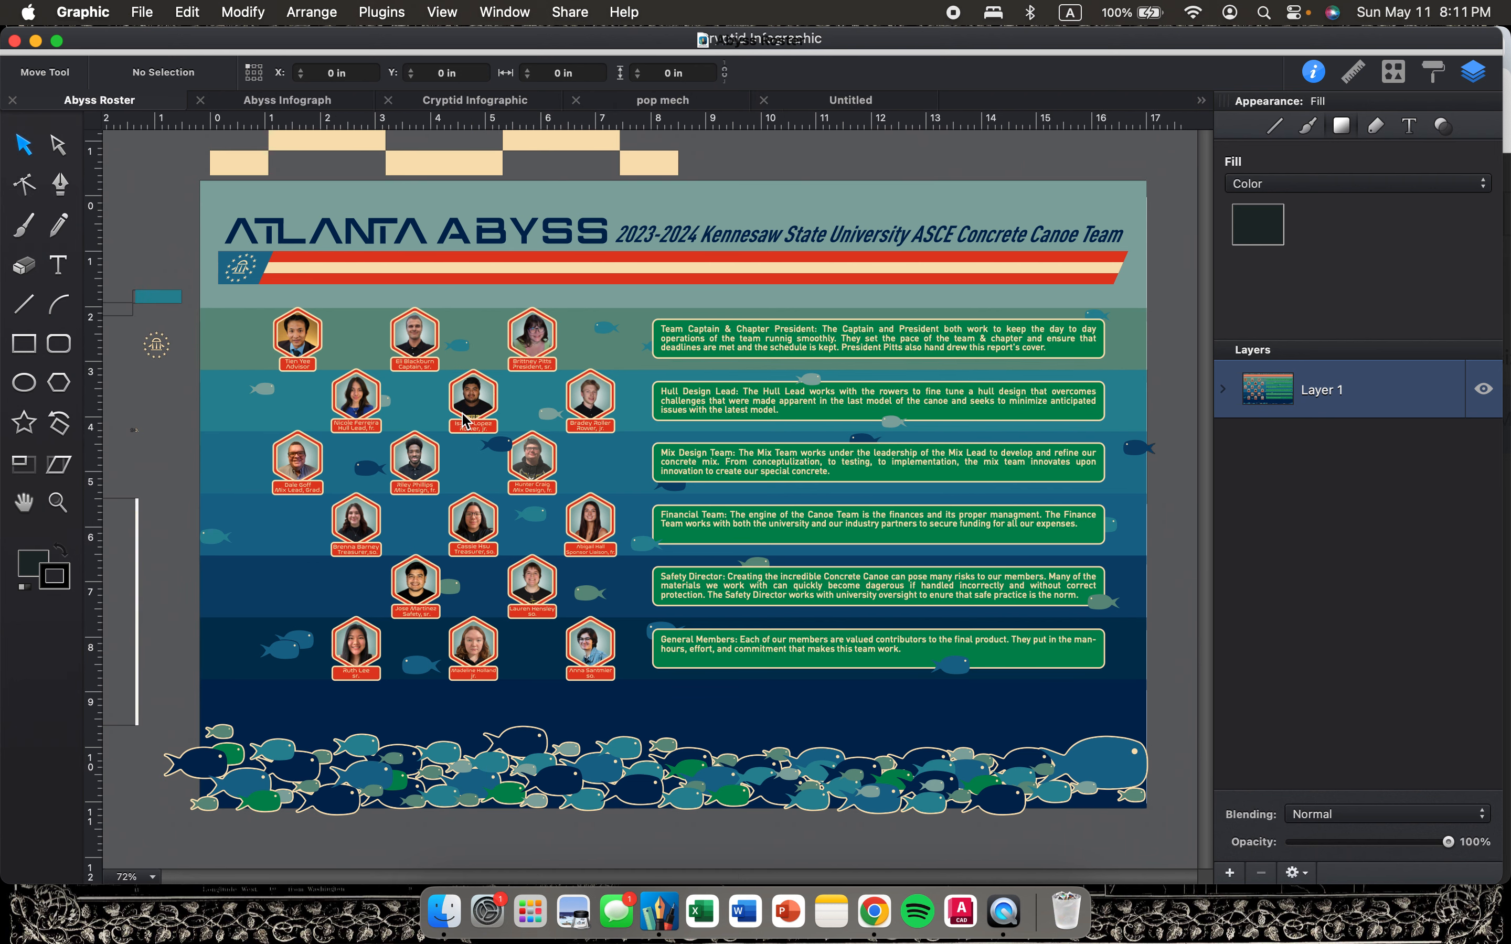
{"action": "scroll", "coordinate": [465, 420], "scroll_direction": "left", "scroll_amount": 10}
{"action": "scroll", "coordinate": [465, 420], "scroll_direction": "down", "scroll_amount": 1}
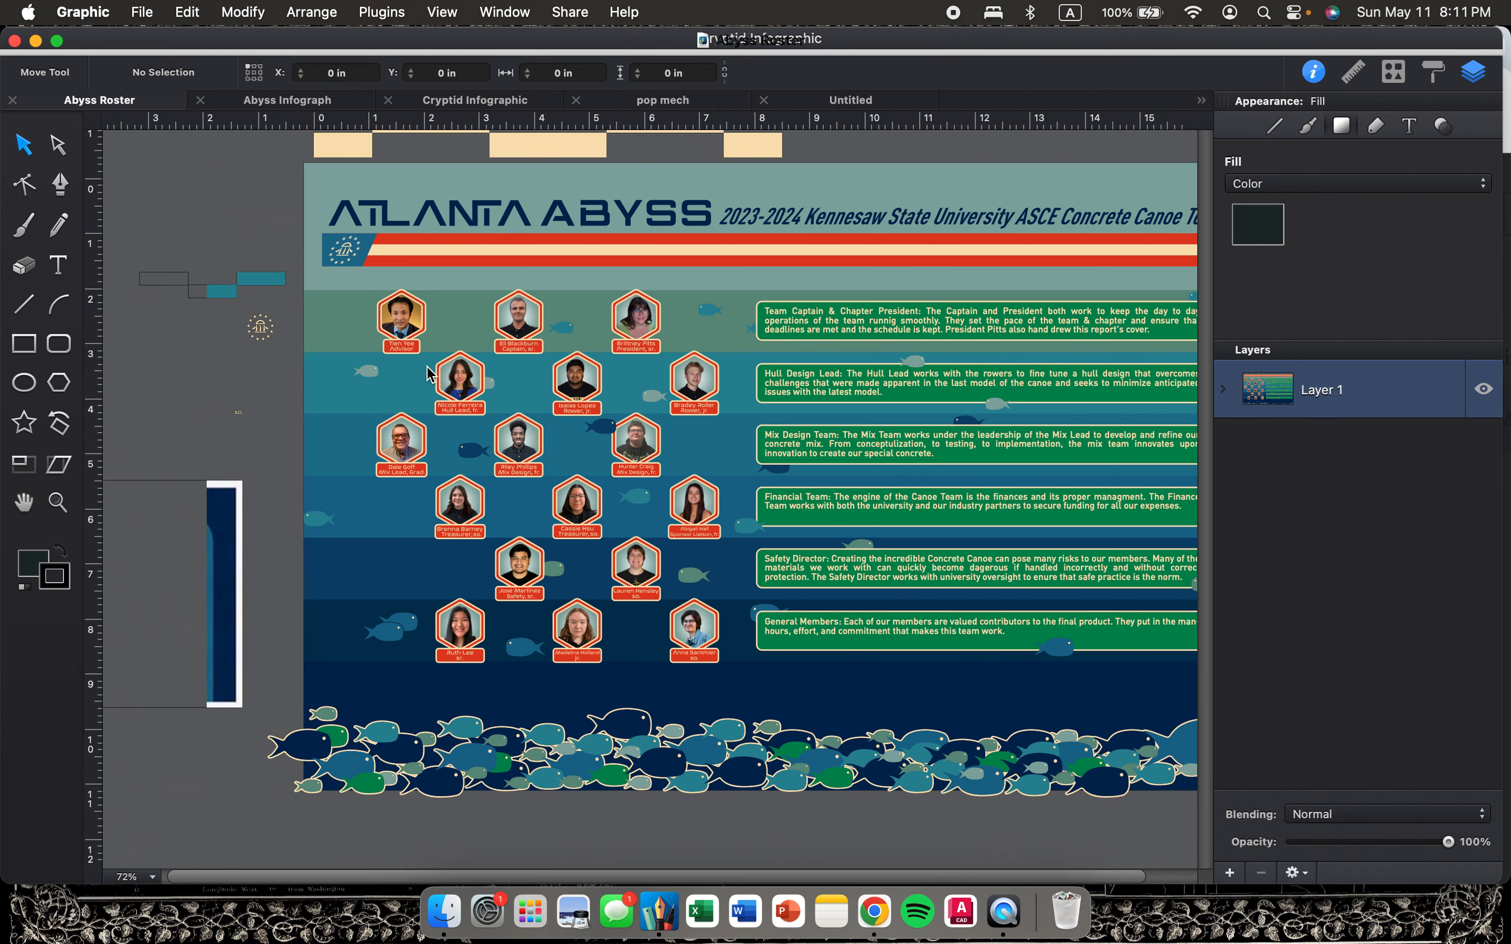
{"action": "scroll", "coordinate": [453, 462], "scroll_direction": "up", "scroll_amount": 3}
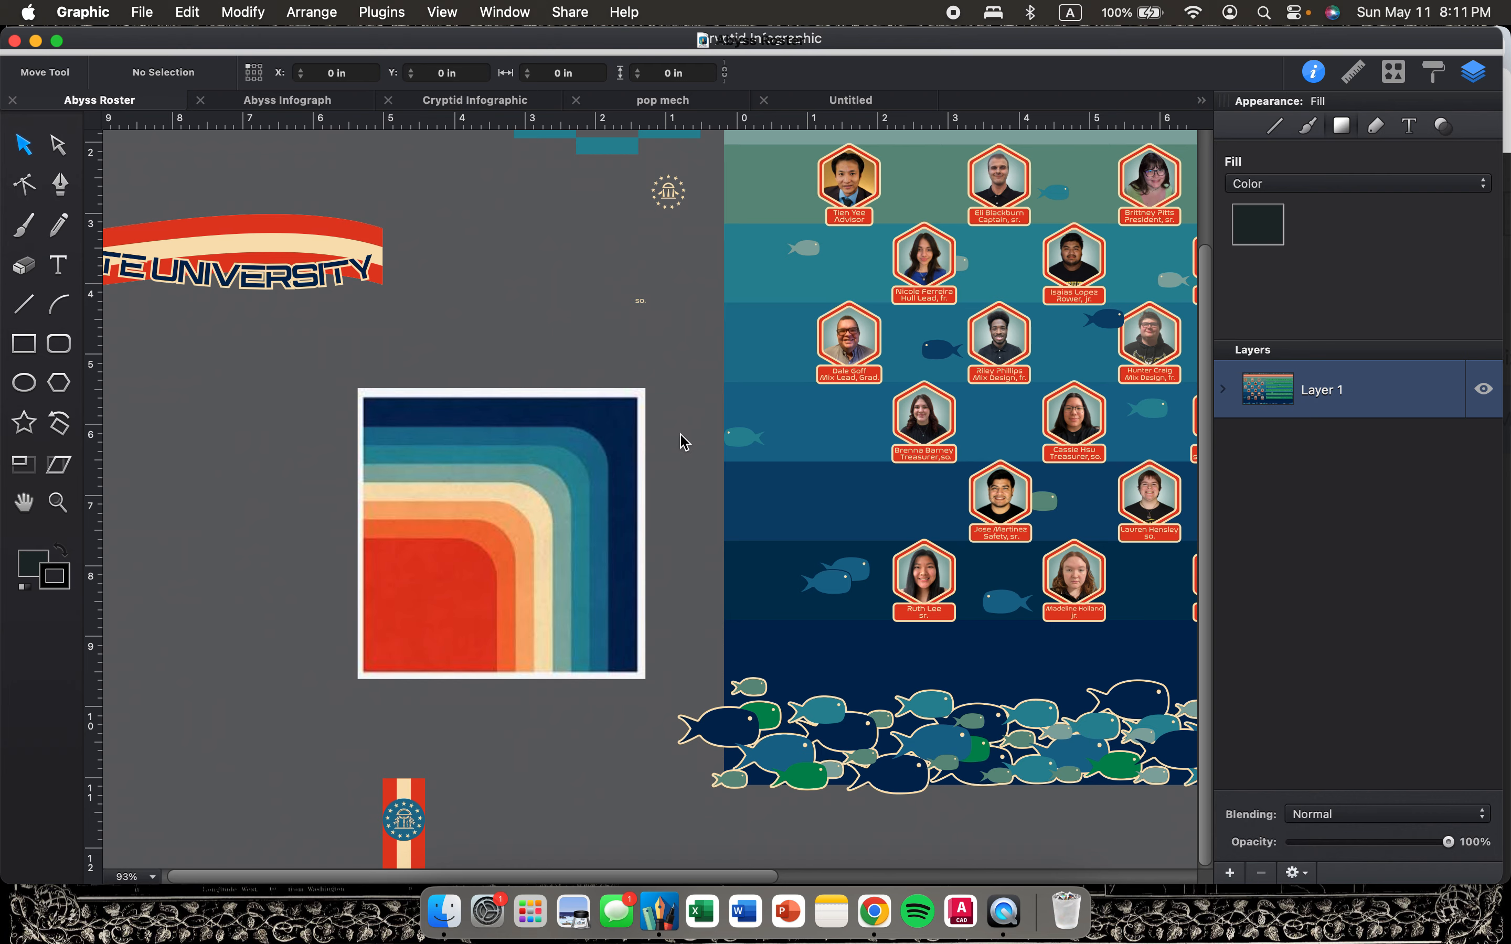
Compare the retro stripe palette with the colours of the roster's background bands, portrait frames, text boxes and fish.
{"action": "scroll", "coordinate": [680, 440], "scroll_direction": "right", "scroll_amount": 10}
{"action": "scroll", "coordinate": [455, 476], "scroll_direction": "left", "scroll_amount": 5}
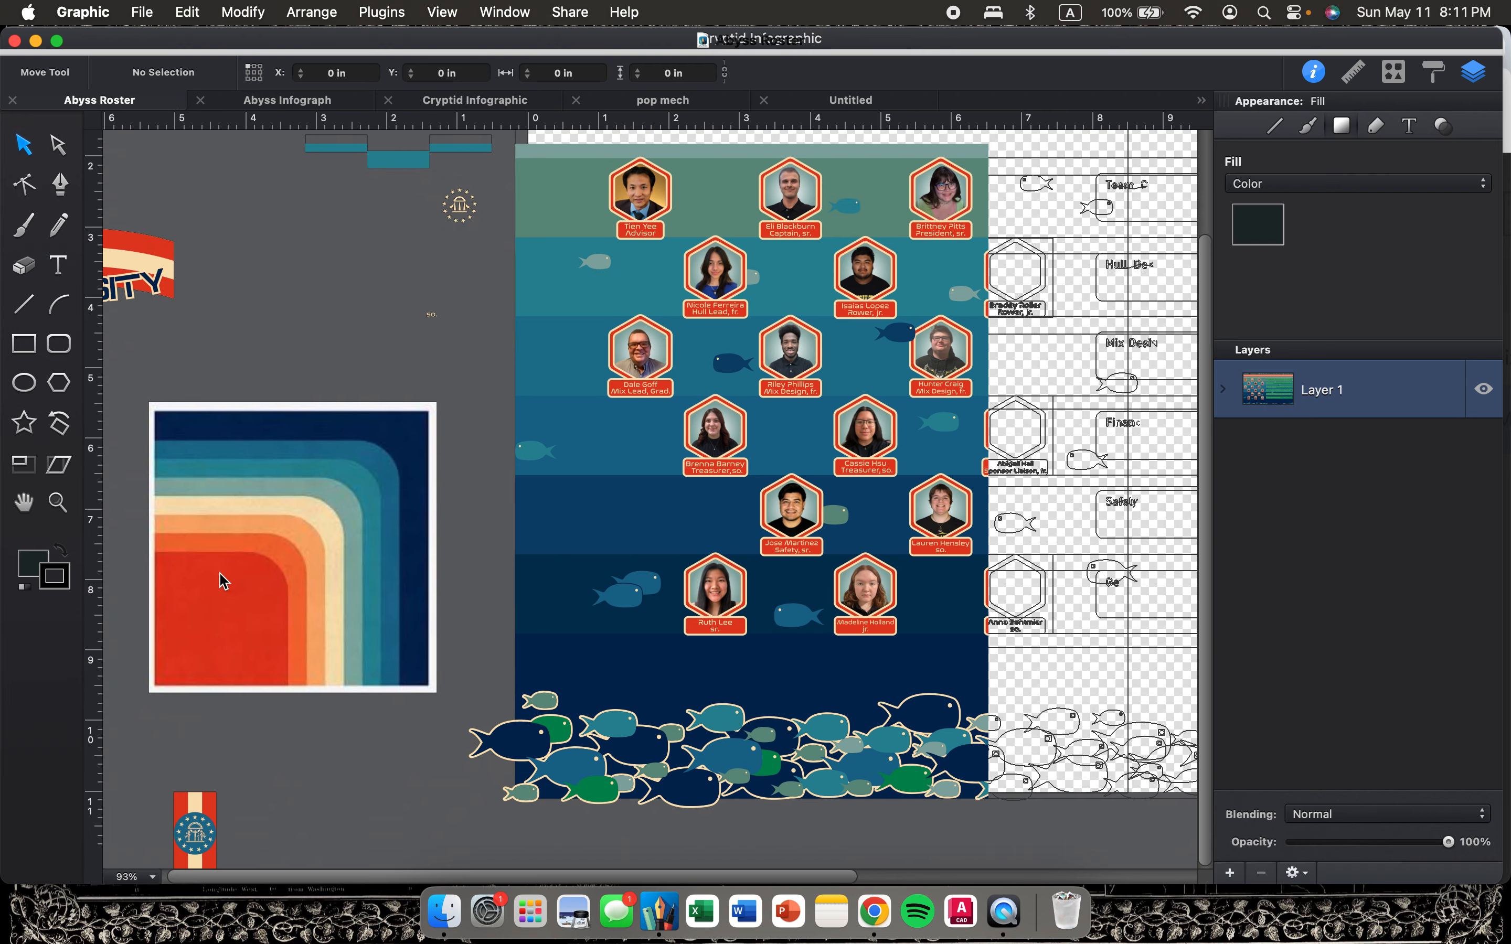
{"action": "scroll", "coordinate": [780, 430], "scroll_direction": "right", "scroll_amount": 5}
{"action": "scroll", "coordinate": [788, 424], "scroll_direction": "down", "scroll_amount": 4}
{"action": "scroll", "coordinate": [788, 422], "scroll_direction": "up", "scroll_amount": 3}
{"action": "scroll", "coordinate": [788, 422], "scroll_direction": "right", "scroll_amount": 4}
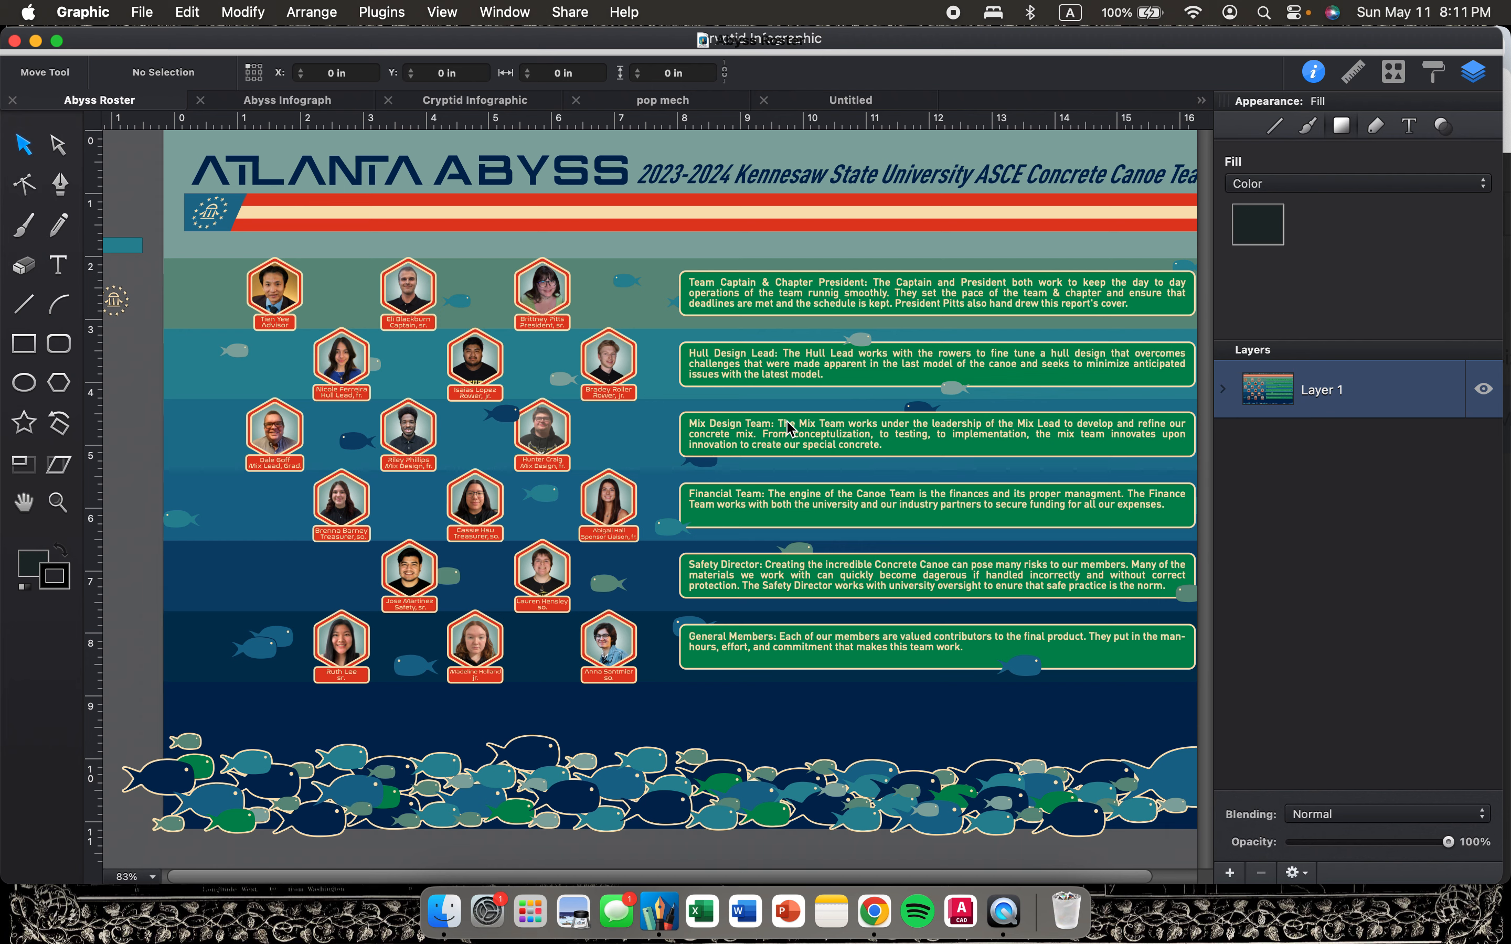
{"action": "scroll", "coordinate": [568, 383], "scroll_direction": "down", "scroll_amount": 2}
{"action": "scroll", "coordinate": [568, 382], "scroll_direction": "up", "scroll_amount": 2}
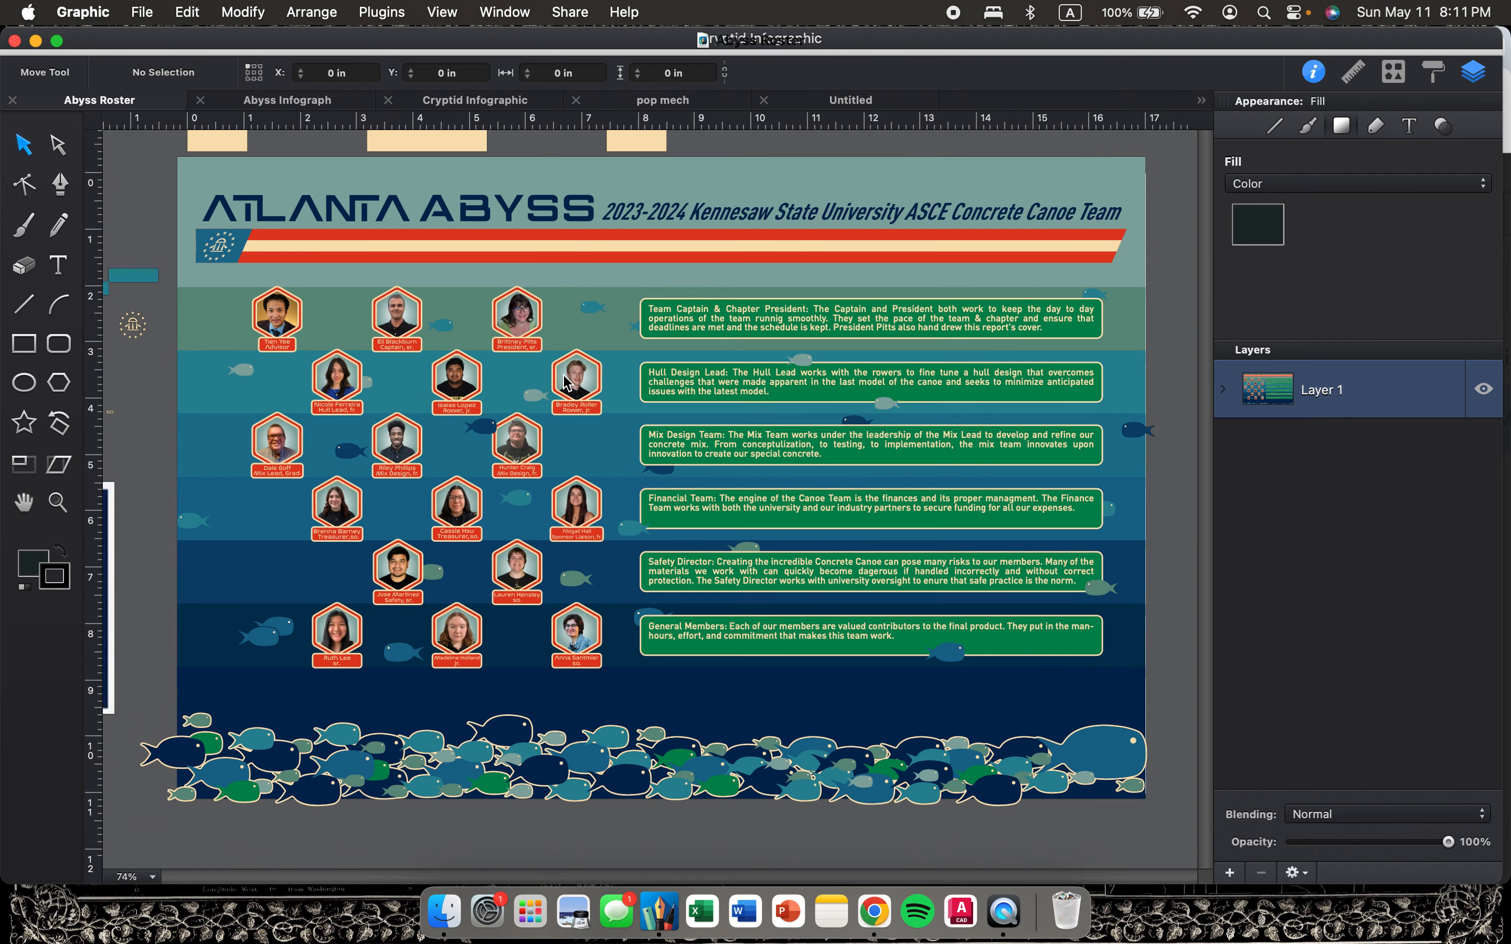
{"action": "scroll", "coordinate": [567, 382], "scroll_direction": "down", "scroll_amount": 1}
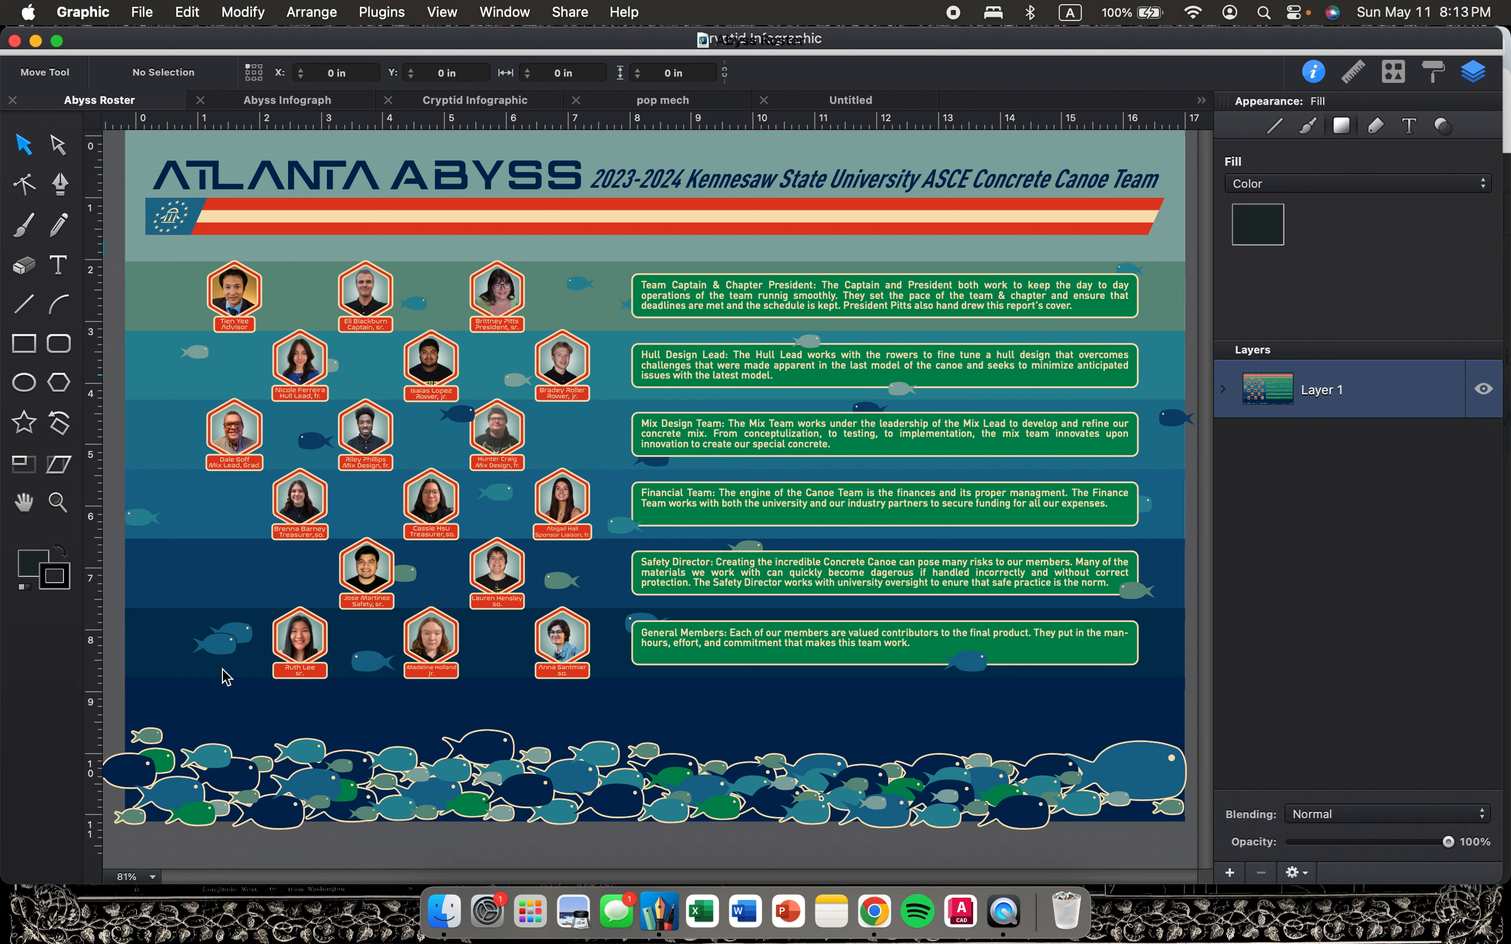
{"action": "left_click", "coordinate": [24, 344]}
{"action": "mouse_move", "coordinate": [117, 361]}
{"action": "left_mouse_down"}
{"action": "mouse_move", "coordinate": [365, 494]}
{"action": "mouse_move", "coordinate": [343, 474]}
{"action": "left_mouse_up"}
{"action": "key", "text": "super+z"}
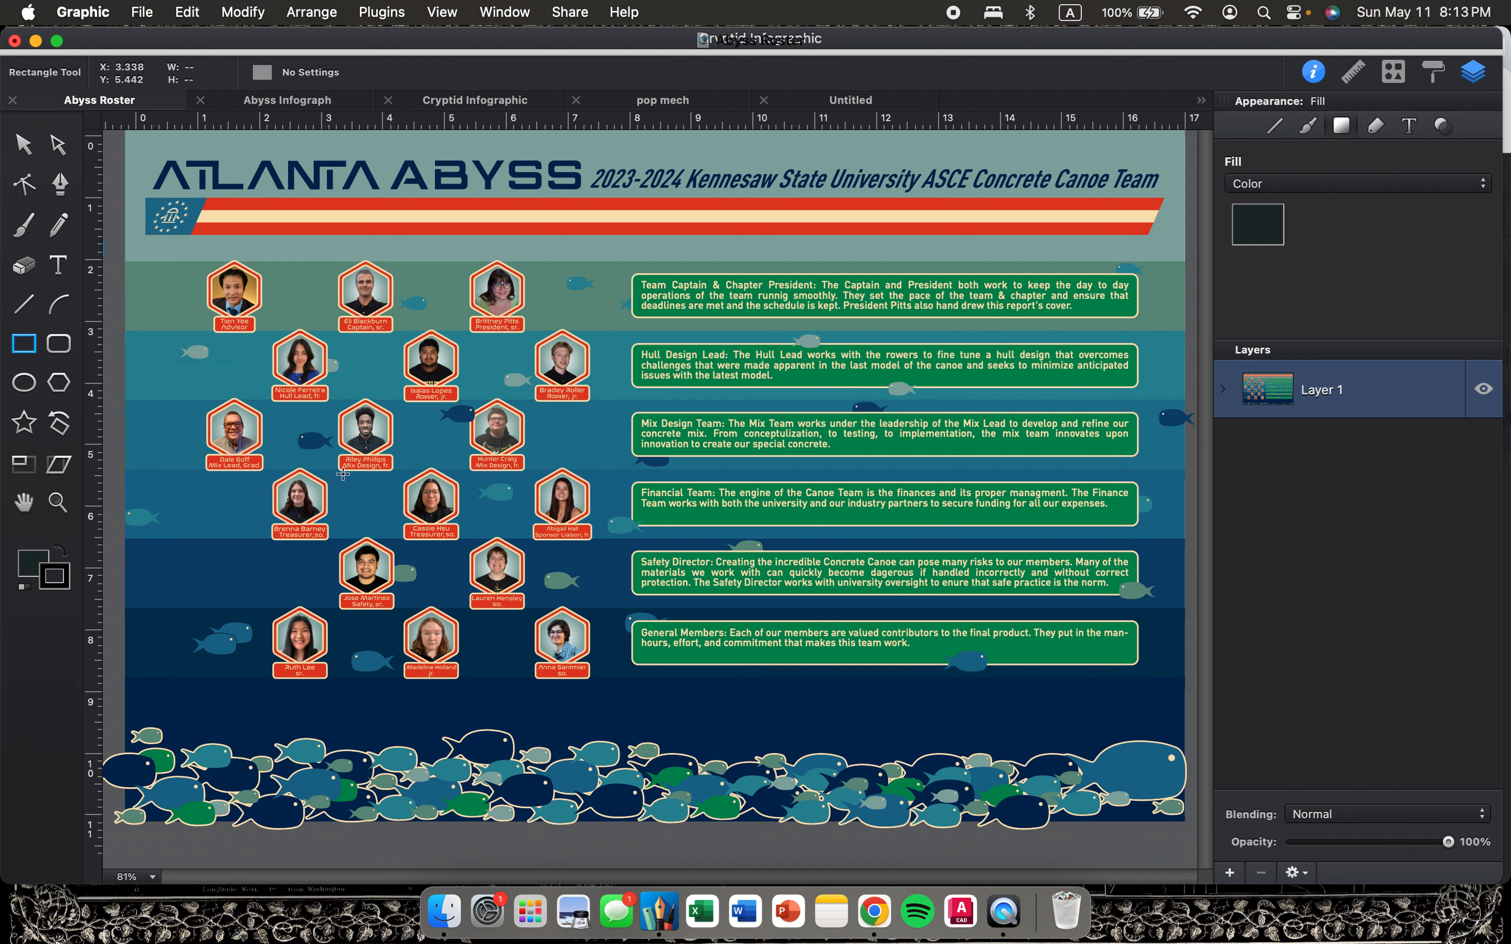
{"action": "key", "text": "v"}
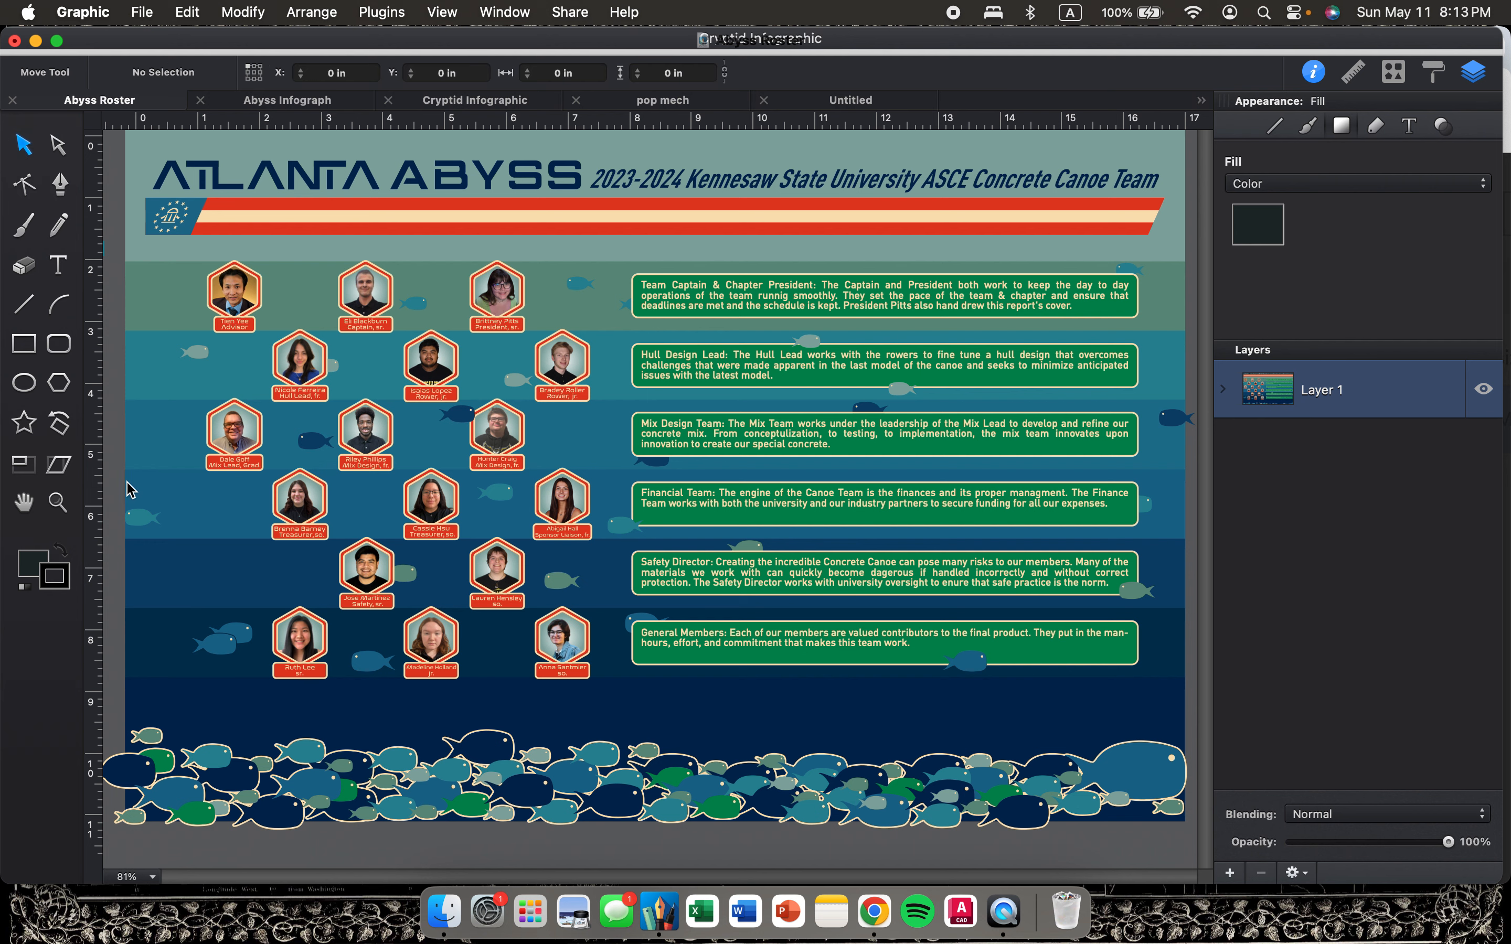
Move the six-colour blue and green swatch grid closer to the lower edge of the roster artboard.
{"action": "scroll", "coordinate": [141, 491], "scroll_direction": "left", "scroll_amount": 5}
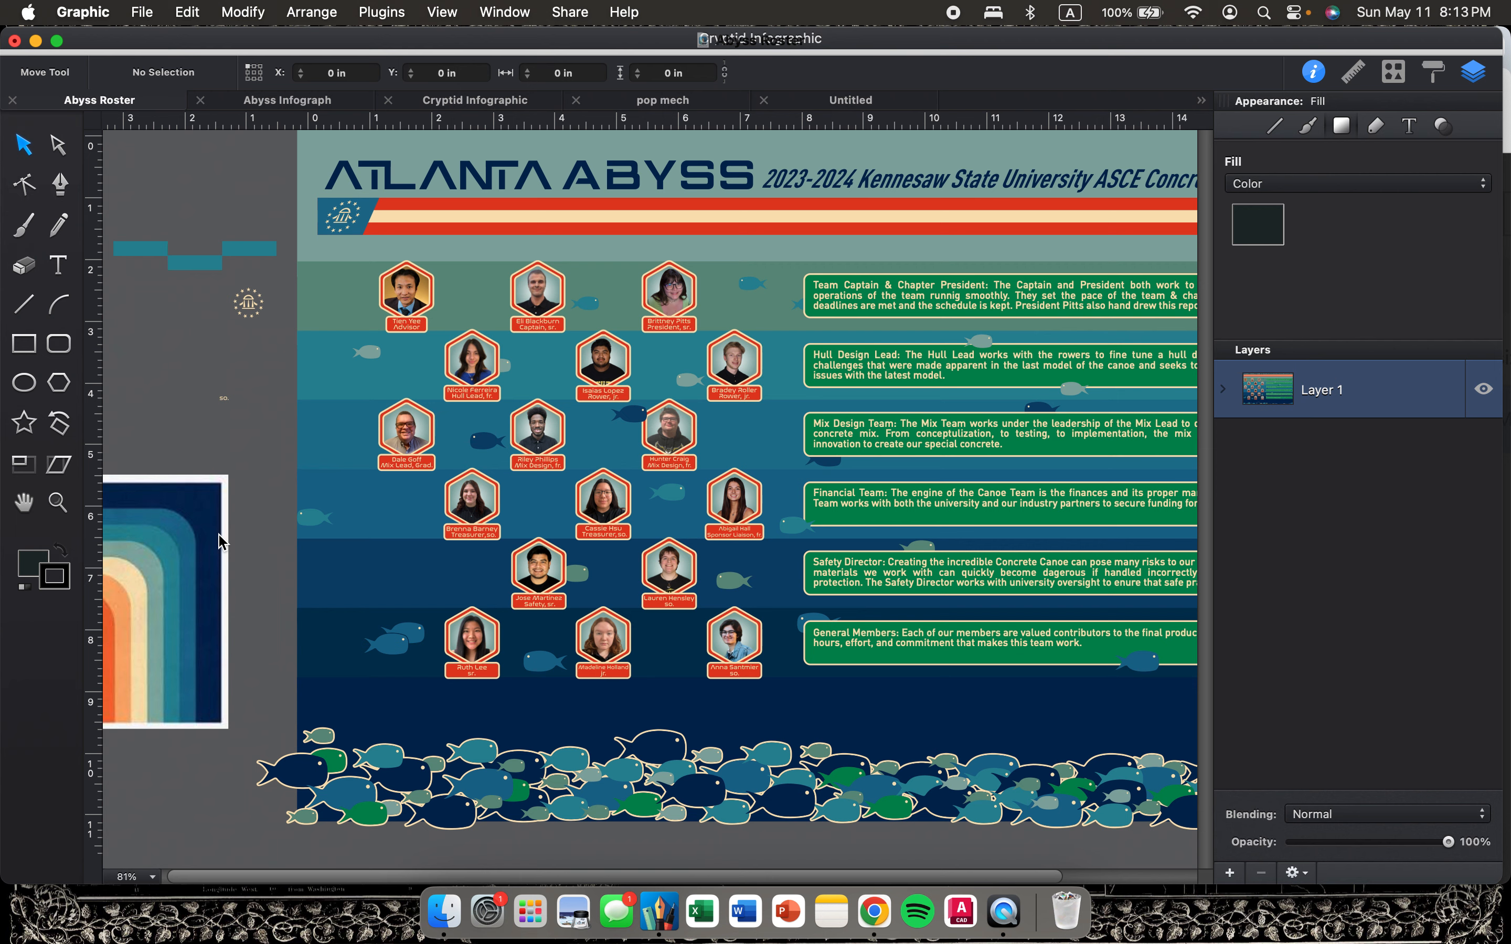
{"action": "scroll", "coordinate": [273, 640], "scroll_direction": "down", "scroll_amount": 1}
{"action": "scroll", "coordinate": [273, 640], "scroll_direction": "right", "scroll_amount": 1}
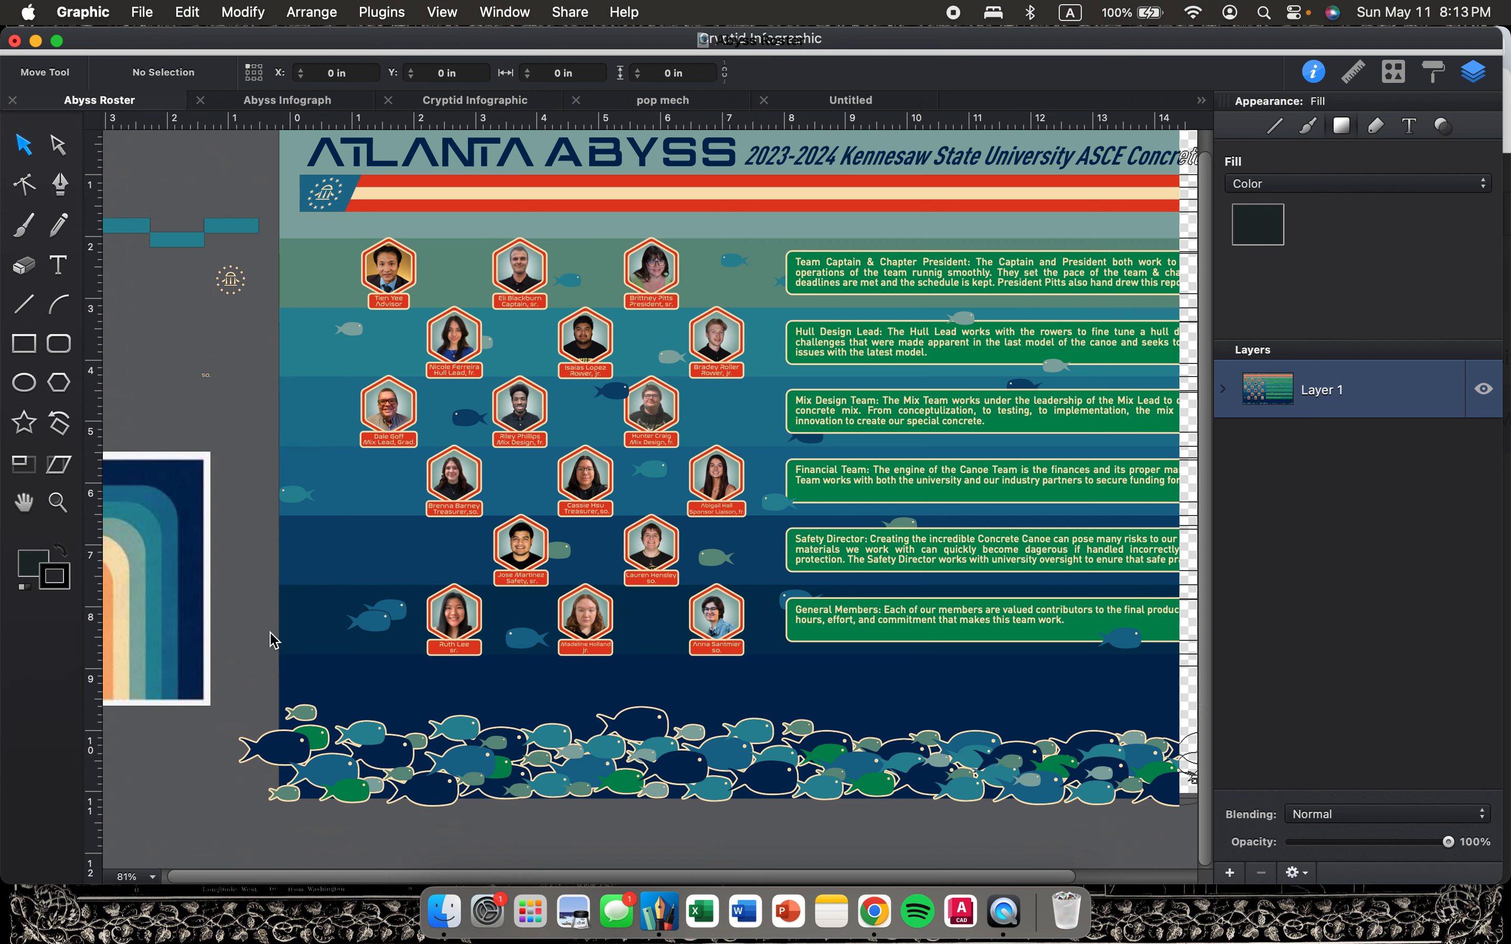
{"action": "scroll", "coordinate": [581, 701], "scroll_direction": "down", "scroll_amount": 10}
{"action": "scroll", "coordinate": [580, 701], "scroll_direction": "right", "scroll_amount": 7}
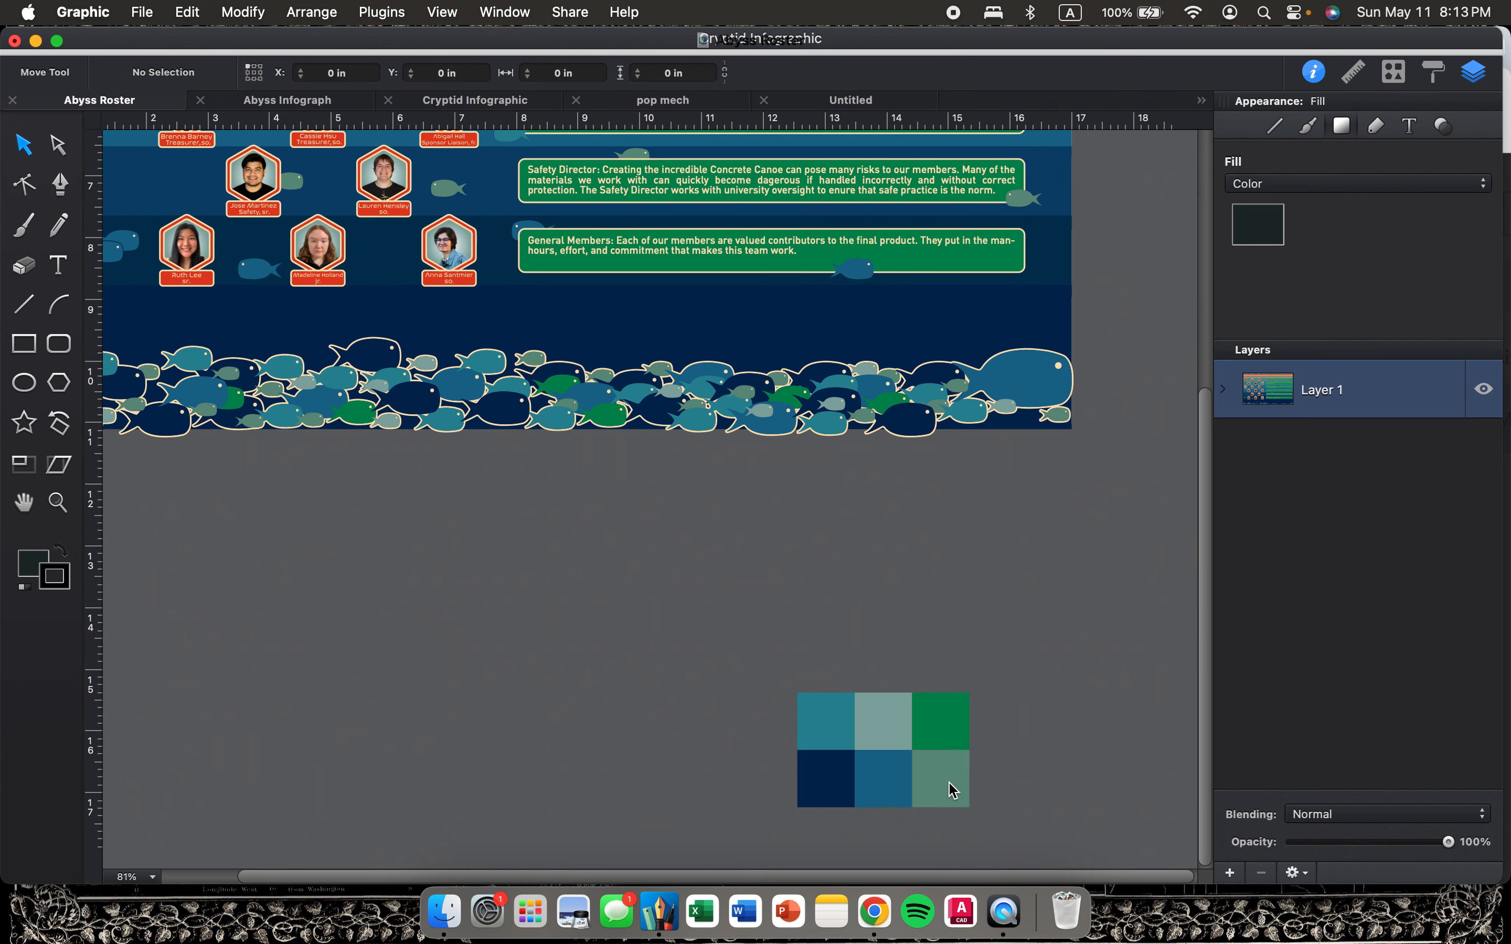
{"action": "left_click_drag", "start_coordinate": [772, 664], "coordinate": [1031, 805]}
{"action": "left_click_drag", "start_coordinate": [941, 771], "coordinate": [719, 588]}
{"action": "left_click", "coordinate": [897, 610]}
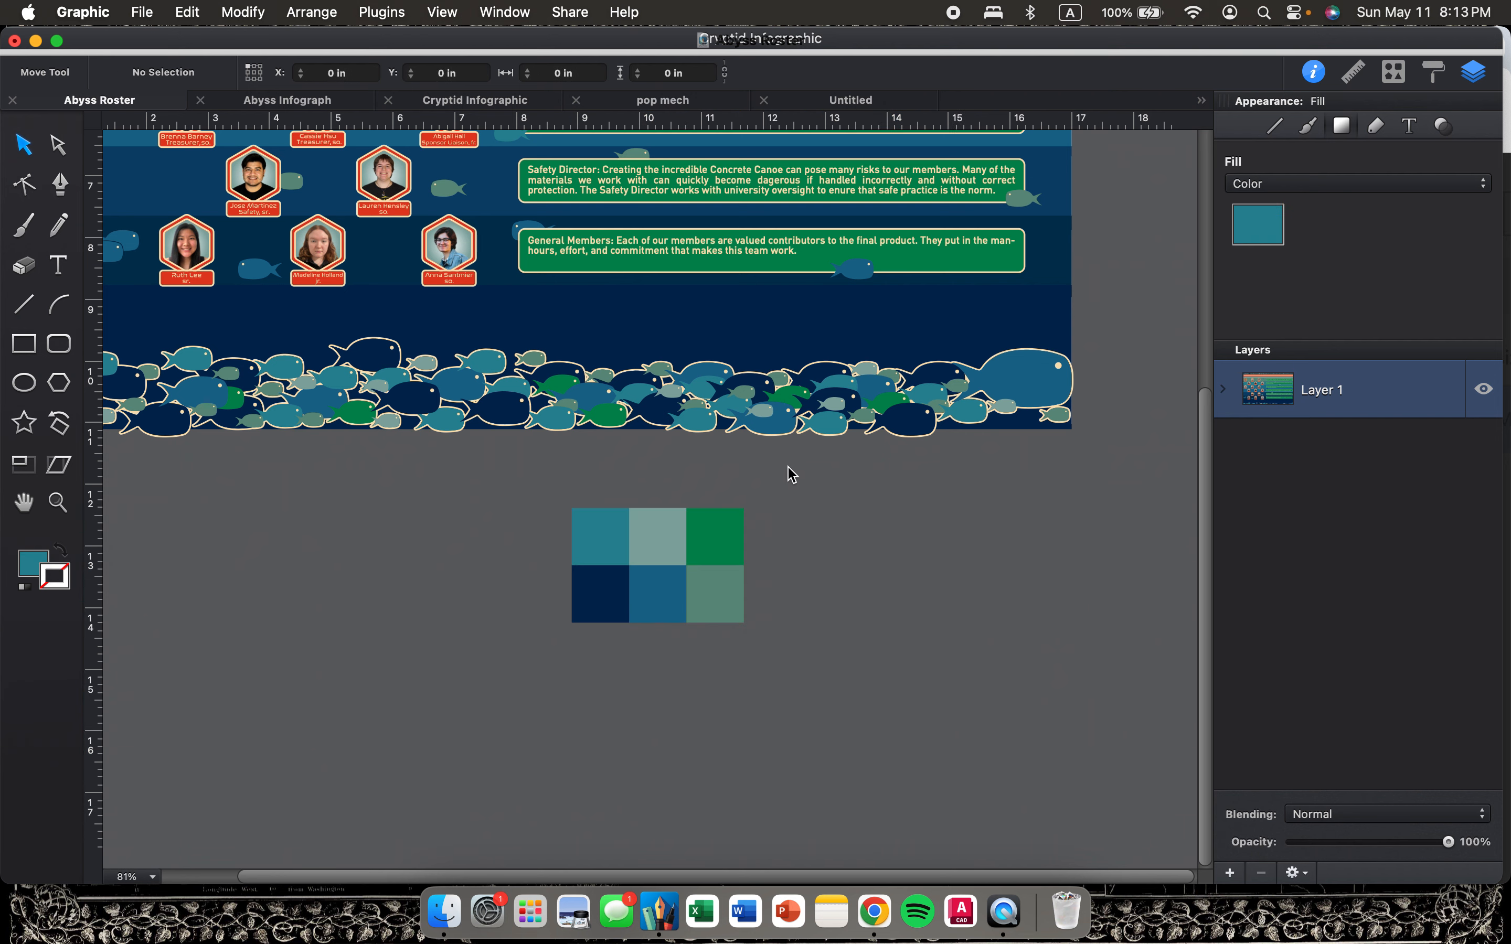
Compare the roster's colours with the retro stripe palette and examine the outlined school of fish along the lower edge.
{"action": "scroll", "coordinate": [792, 475], "scroll_direction": "up", "scroll_amount": 9}
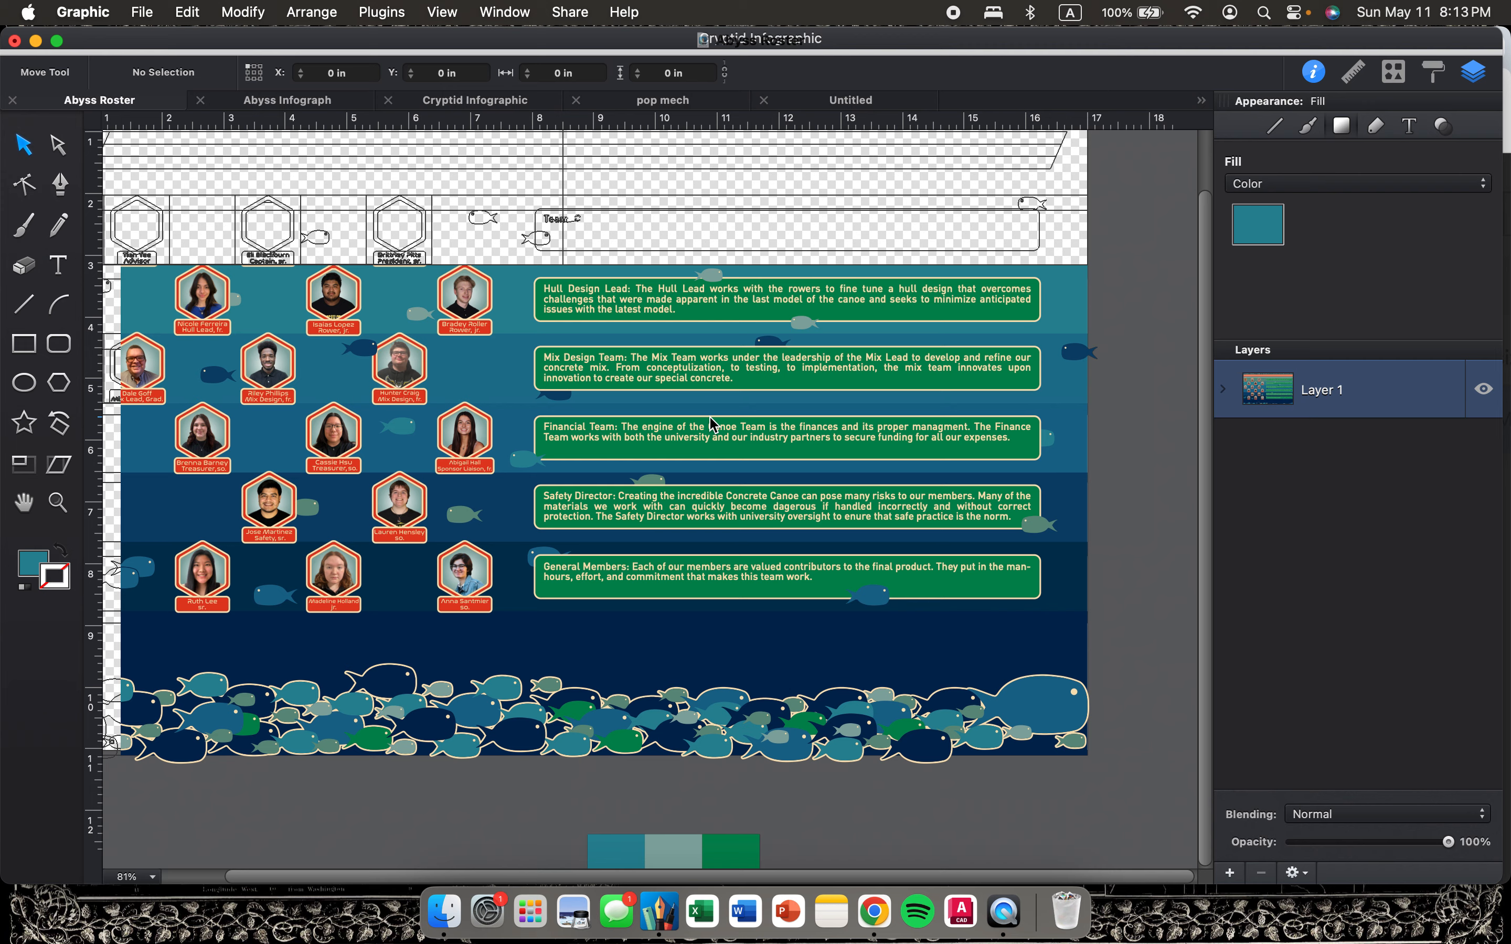
{"action": "scroll", "coordinate": [713, 425], "scroll_direction": "up", "scroll_amount": 5}
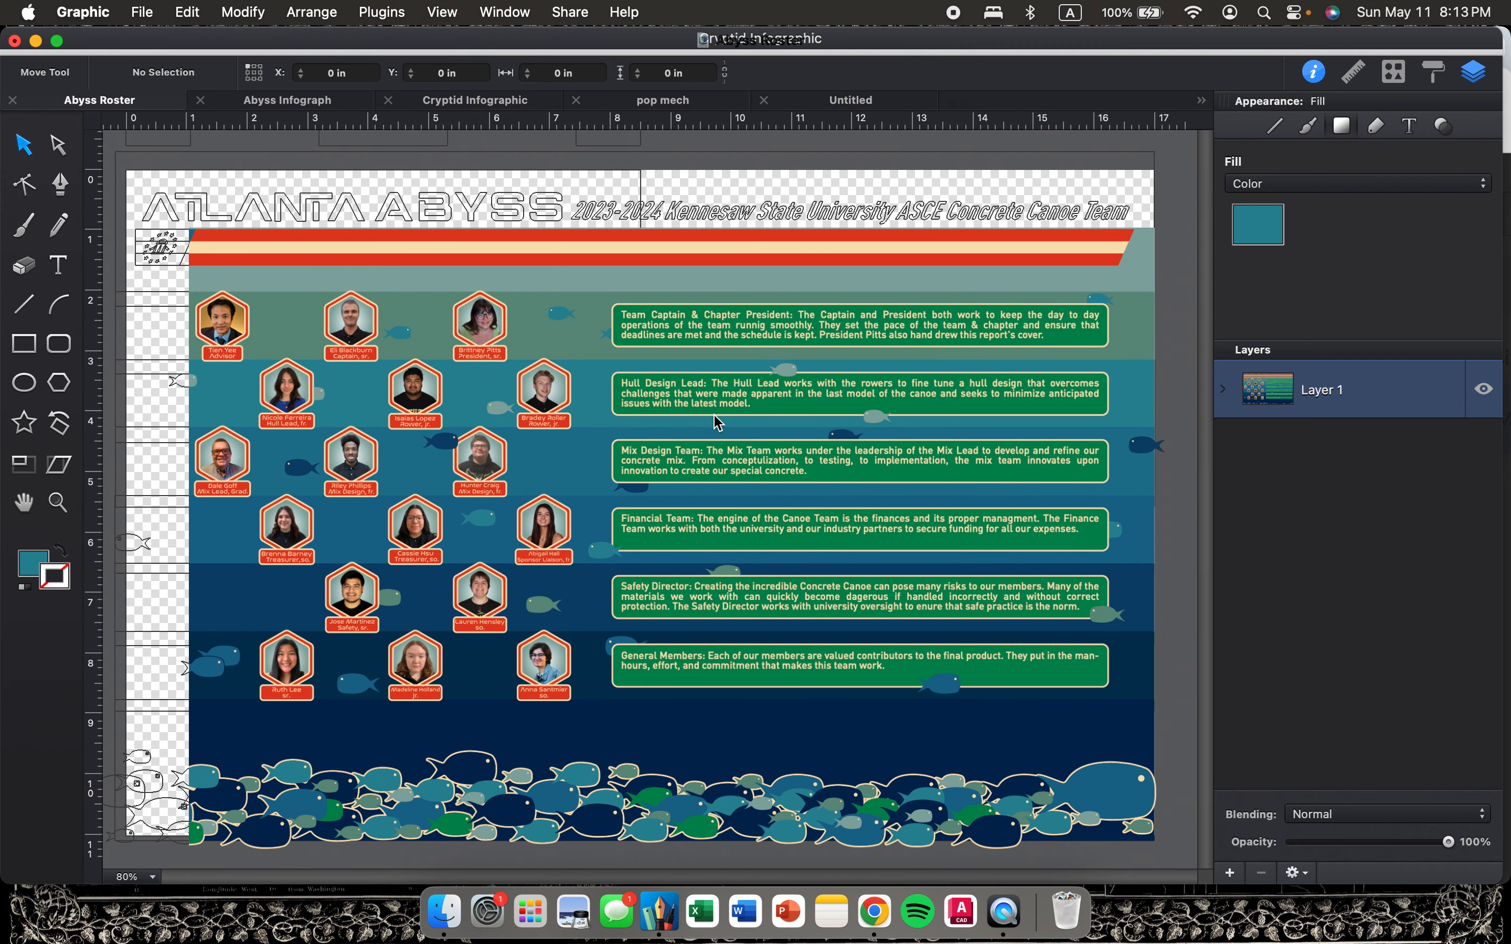
{"action": "scroll", "coordinate": [663, 539], "scroll_direction": "down", "scroll_amount": 2}
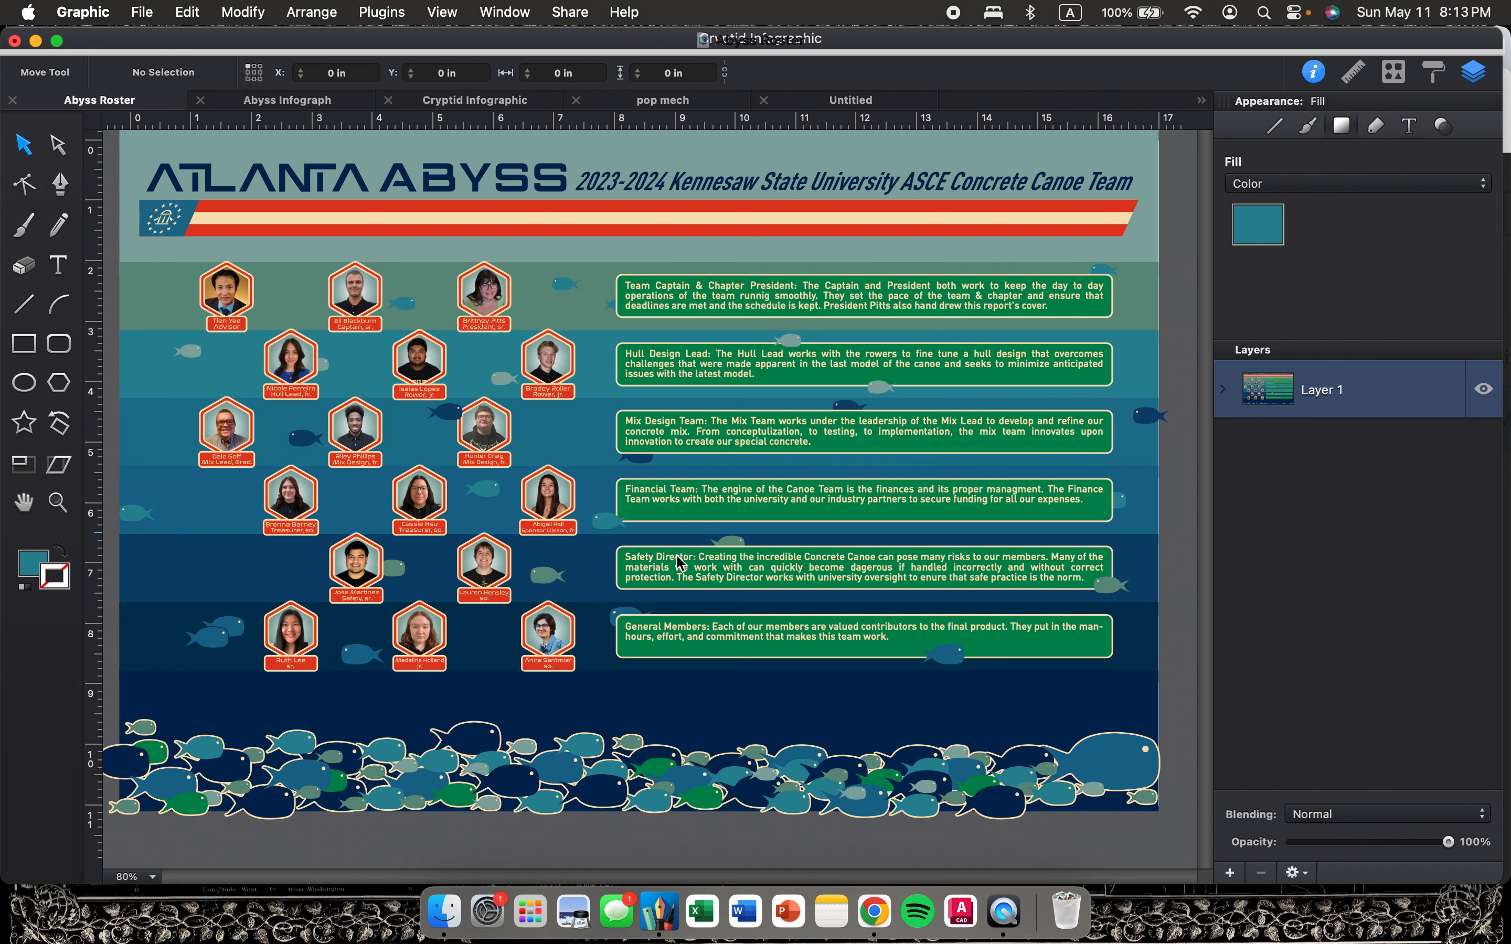
{"action": "scroll", "coordinate": [499, 499], "scroll_direction": "left", "scroll_amount": 8}
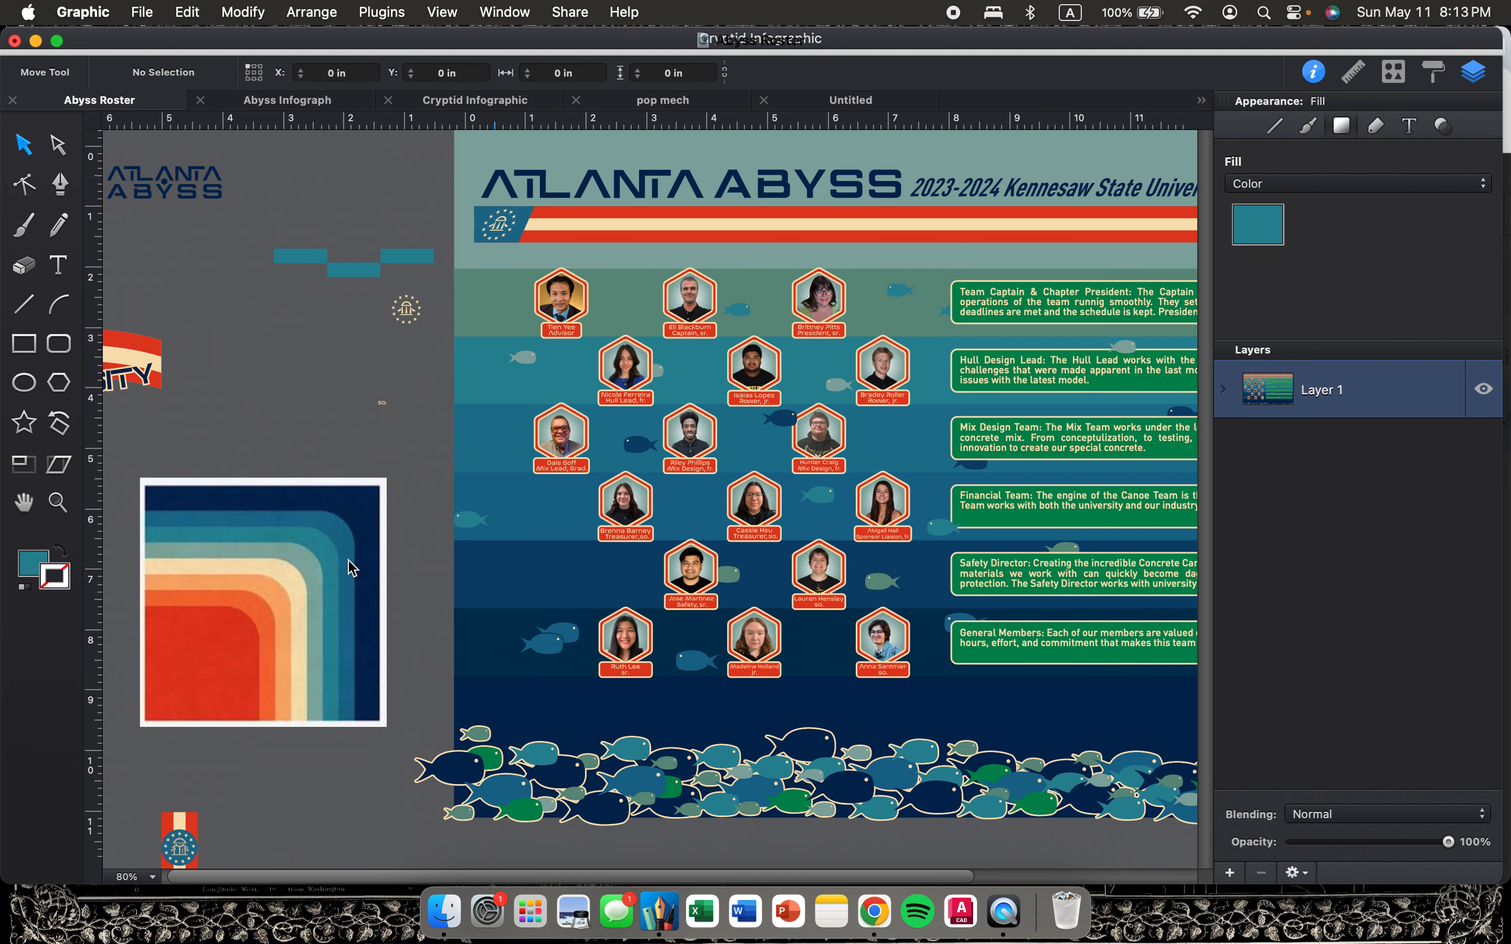
{"action": "scroll", "coordinate": [350, 565], "scroll_direction": "right", "scroll_amount": 5}
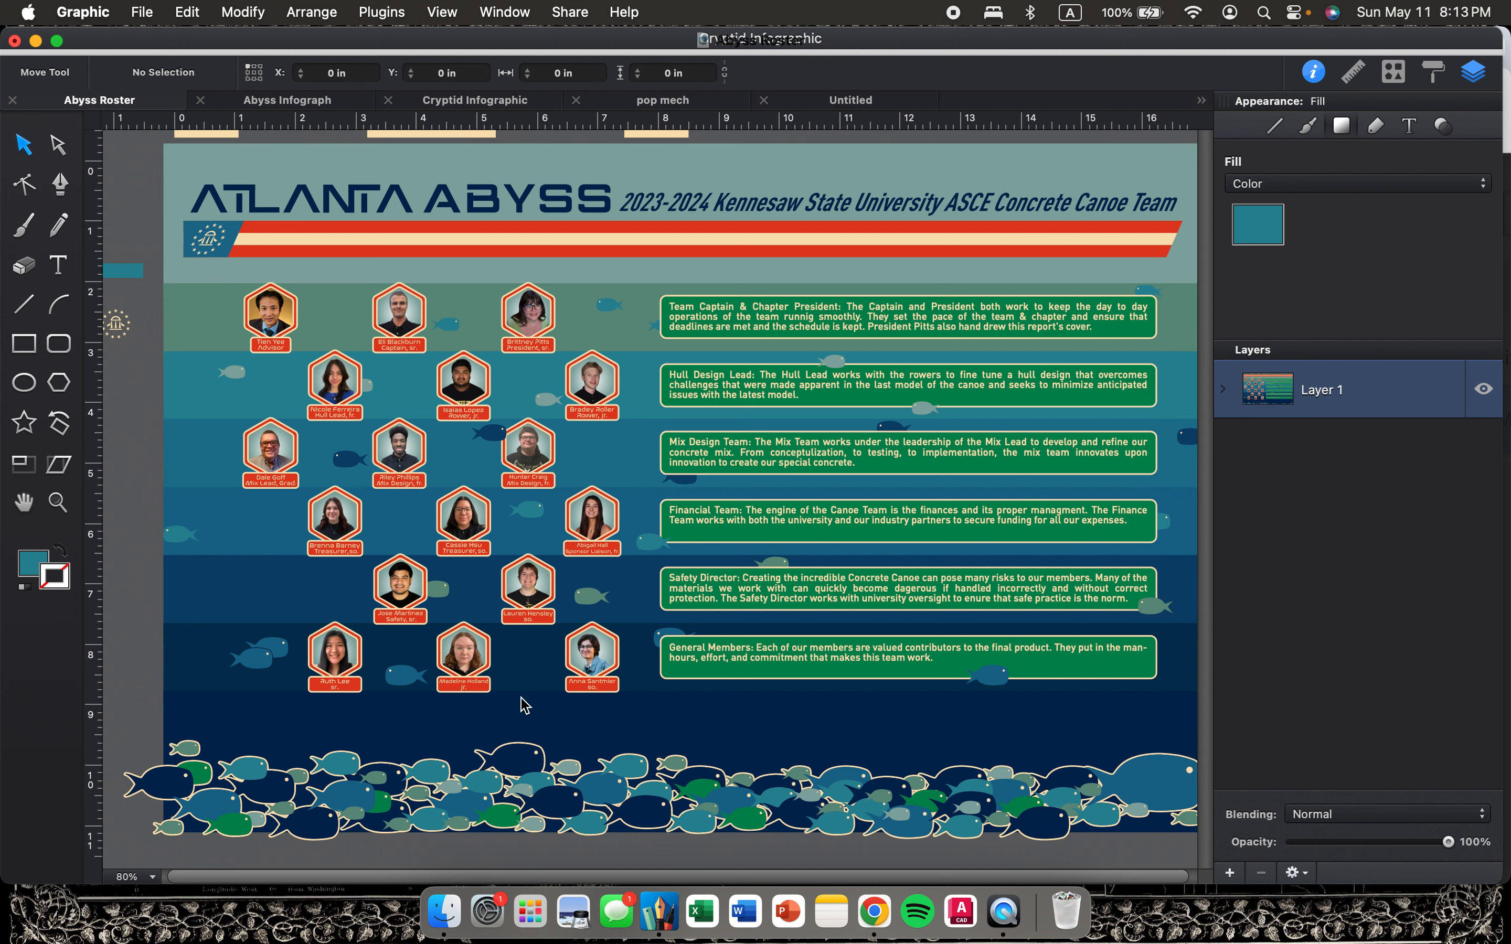
{"action": "scroll", "coordinate": [523, 701], "scroll_direction": "up", "scroll_amount": 5}
{"action": "scroll", "coordinate": [522, 701], "scroll_direction": "up", "scroll_amount": 4}
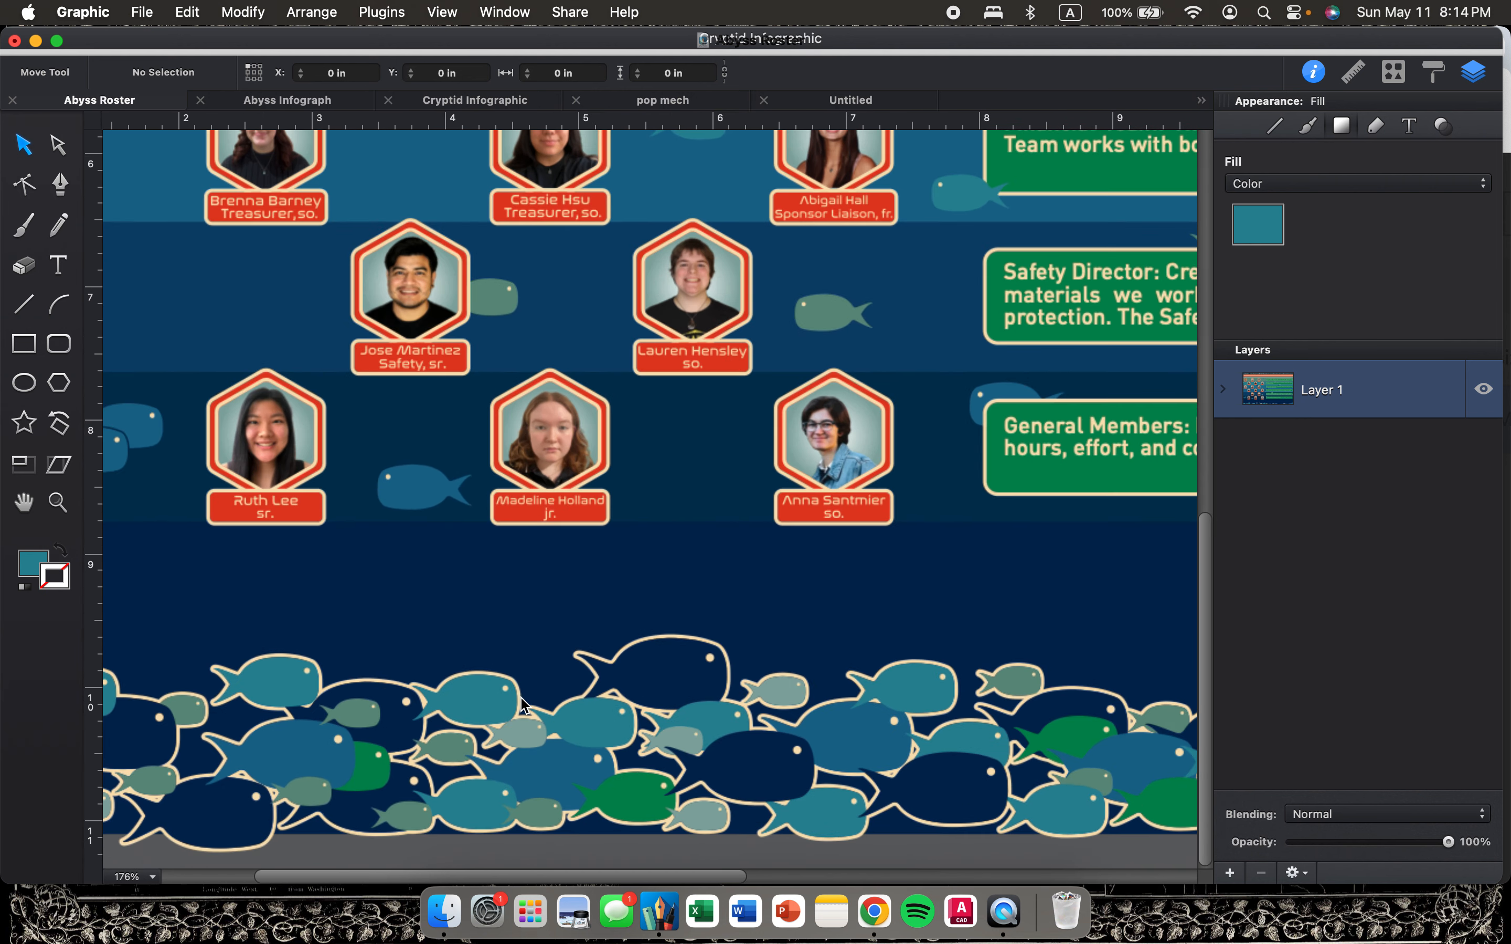
{"action": "scroll", "coordinate": [523, 701], "scroll_direction": "up", "scroll_amount": 2}
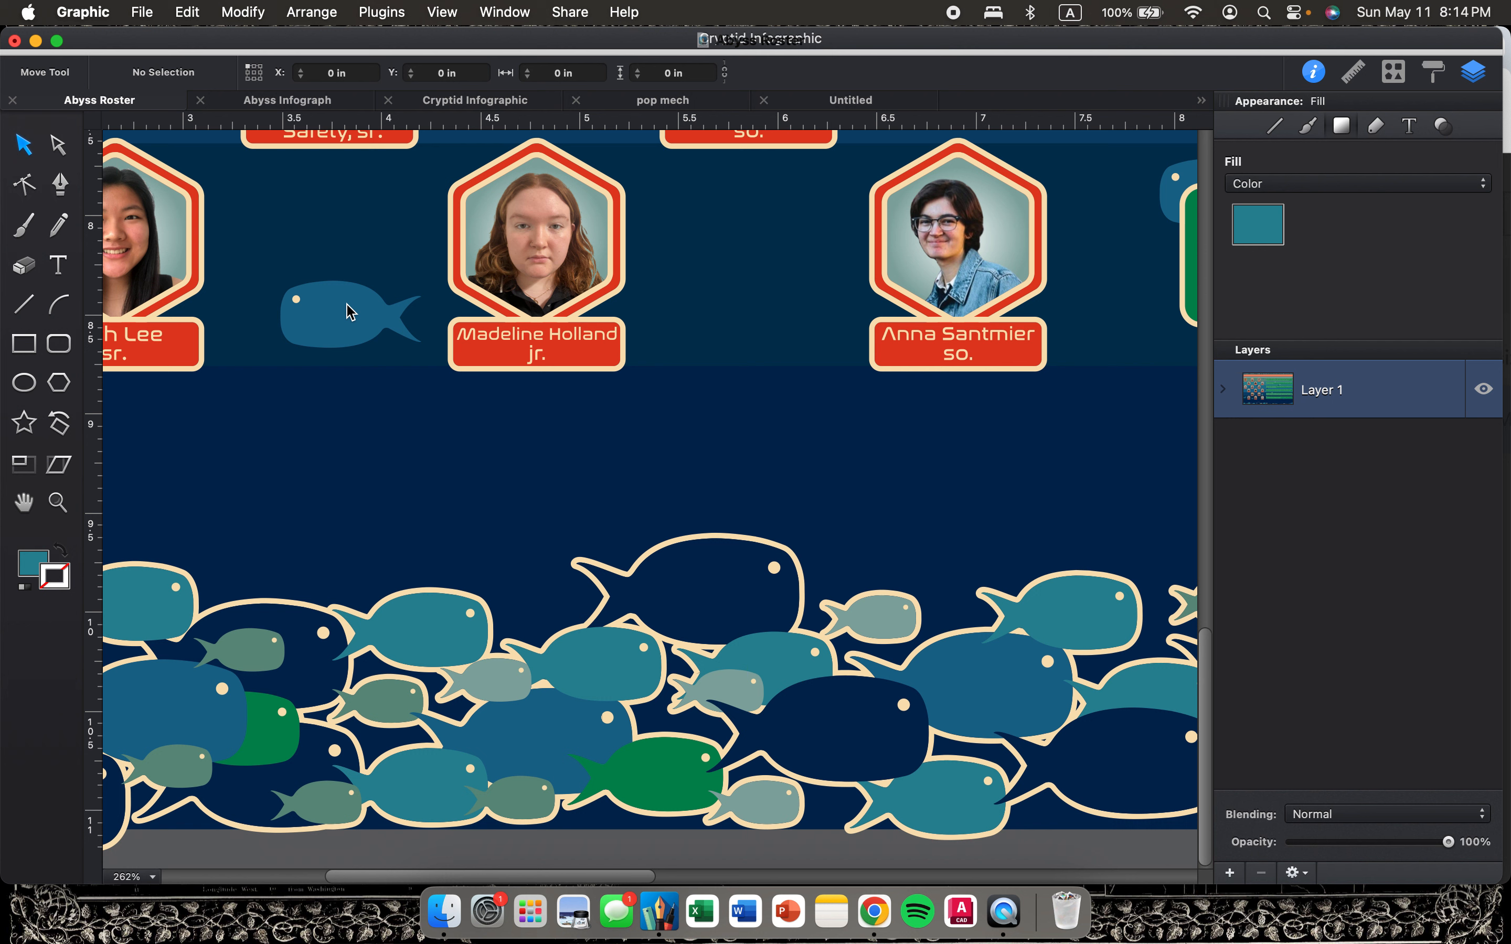
Add the text labels "trim" and "fill" side by side in the empty canvas area below the school of fish.
{"action": "left_click", "coordinate": [23, 344]}
{"action": "scroll", "coordinate": [759, 655], "scroll_direction": "down", "scroll_amount": 5}
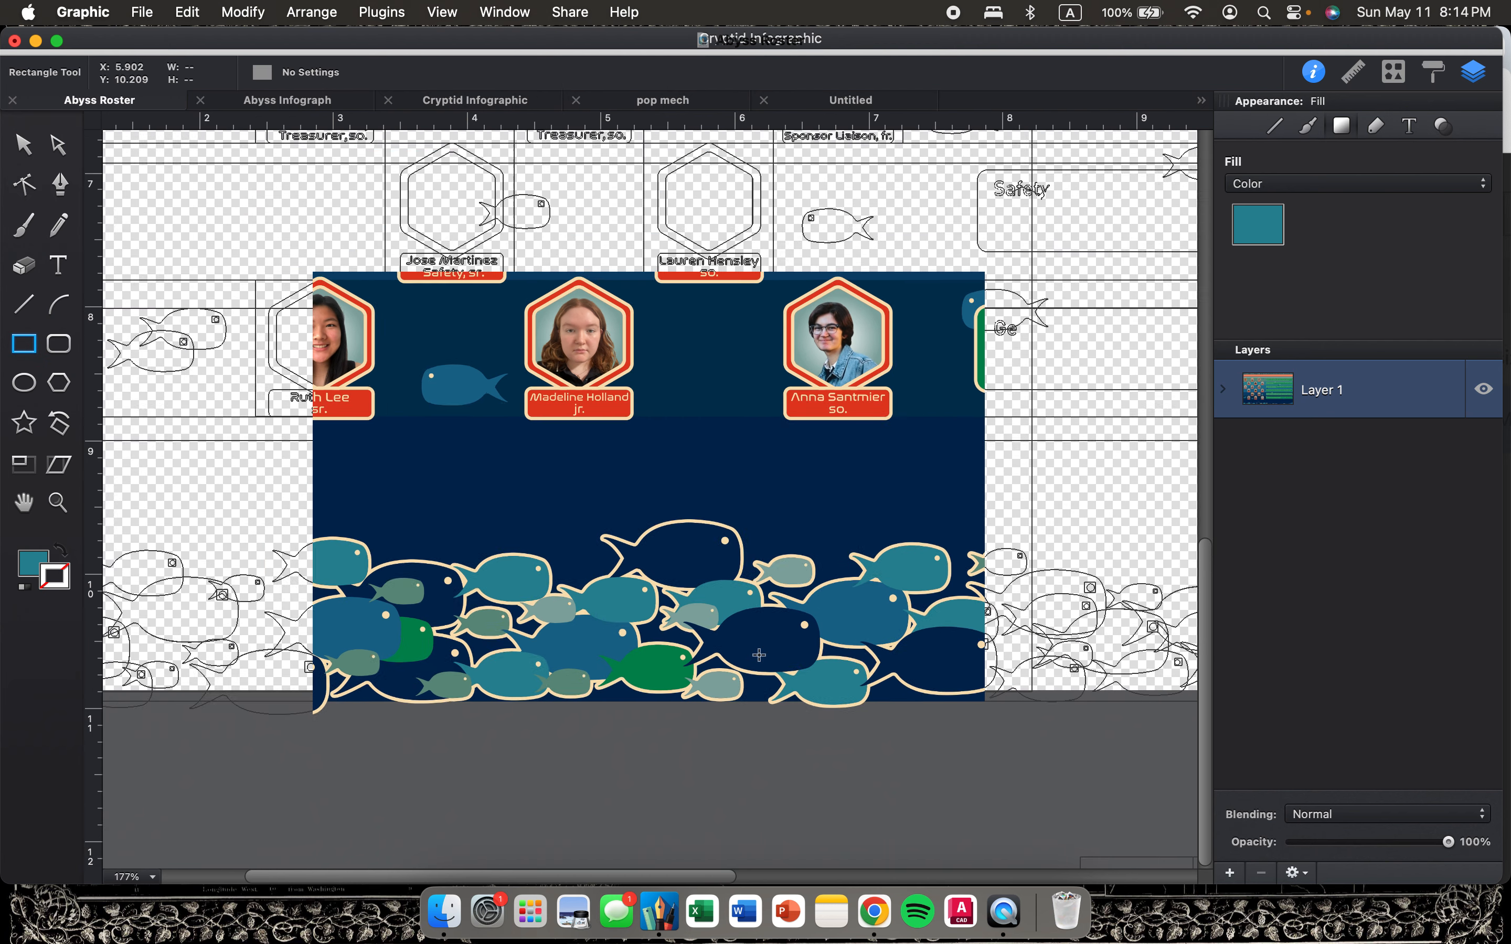
{"action": "scroll", "coordinate": [759, 655], "scroll_direction": "down", "scroll_amount": 2}
{"action": "scroll", "coordinate": [759, 655], "scroll_direction": "up", "scroll_amount": 3}
{"action": "scroll", "coordinate": [679, 624], "scroll_direction": "left", "scroll_amount": 1}
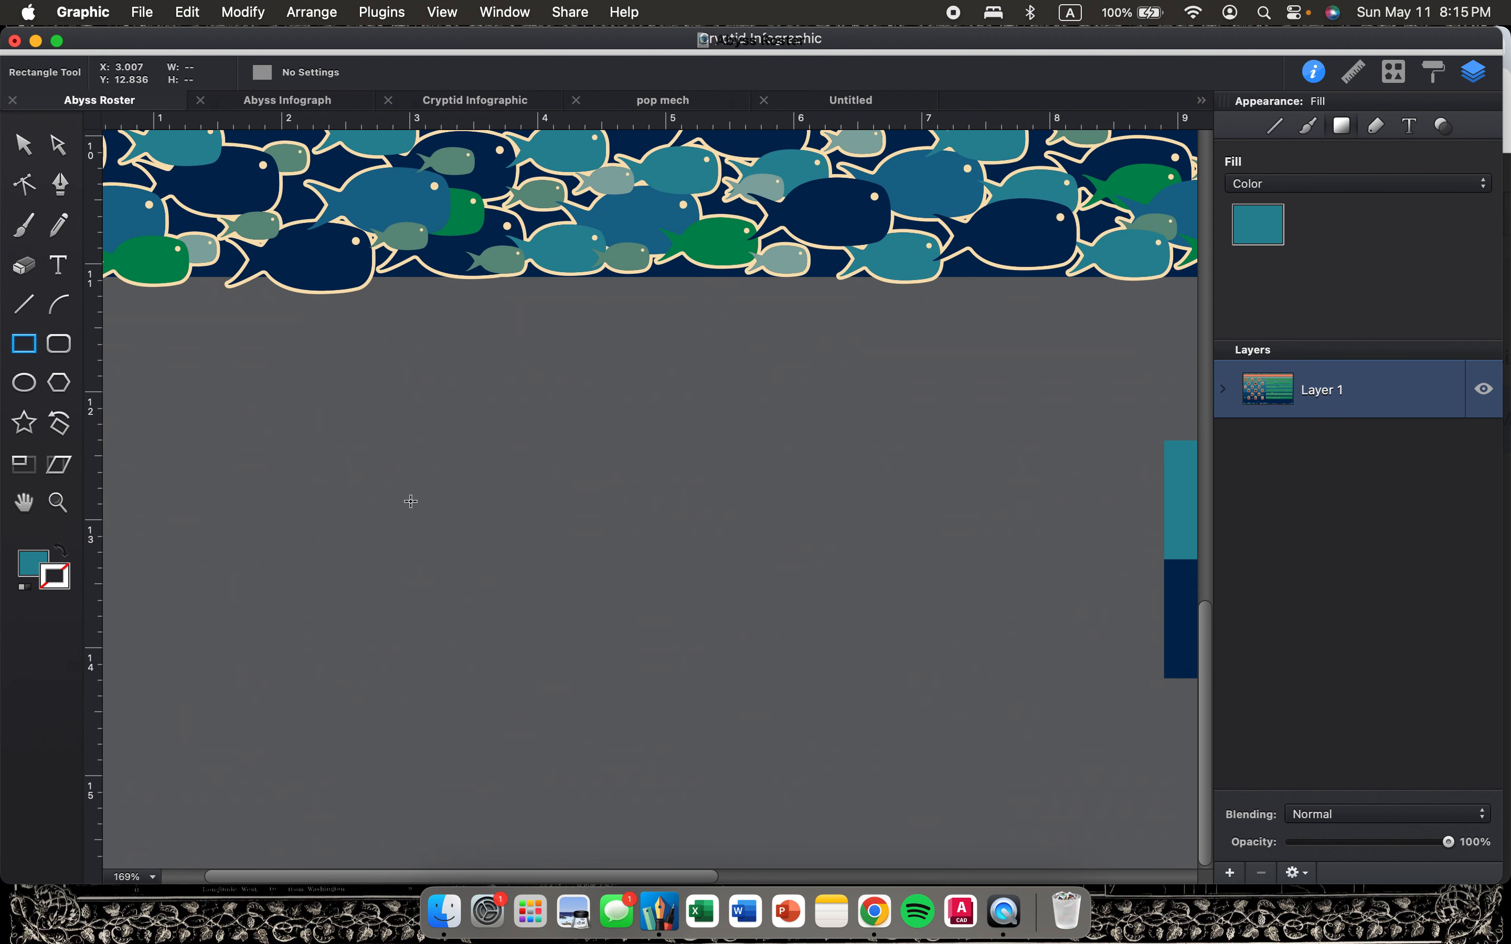
{"action": "left_click", "coordinate": [59, 265]}
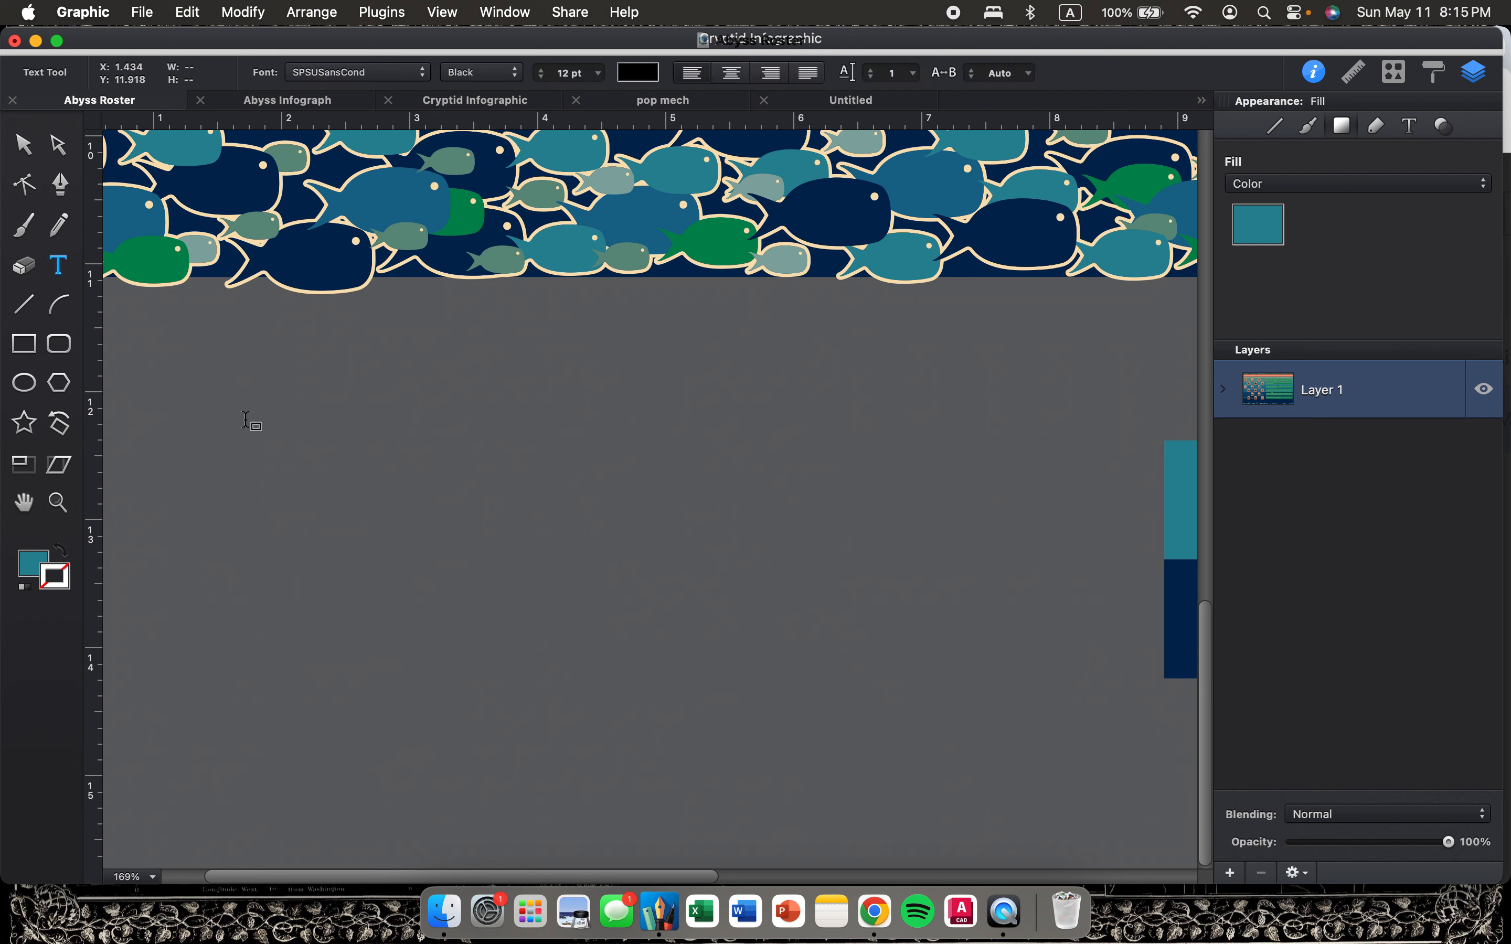
{"action": "left_click", "coordinate": [312, 461]}
{"action": "type", "text": "trim"}
{"action": "left_click", "coordinate": [476, 445]}
{"action": "type", "text": "fill"}
Move the "fill" label level with the "trim" label and deselect it.
{"action": "left_click", "coordinate": [23, 144]}
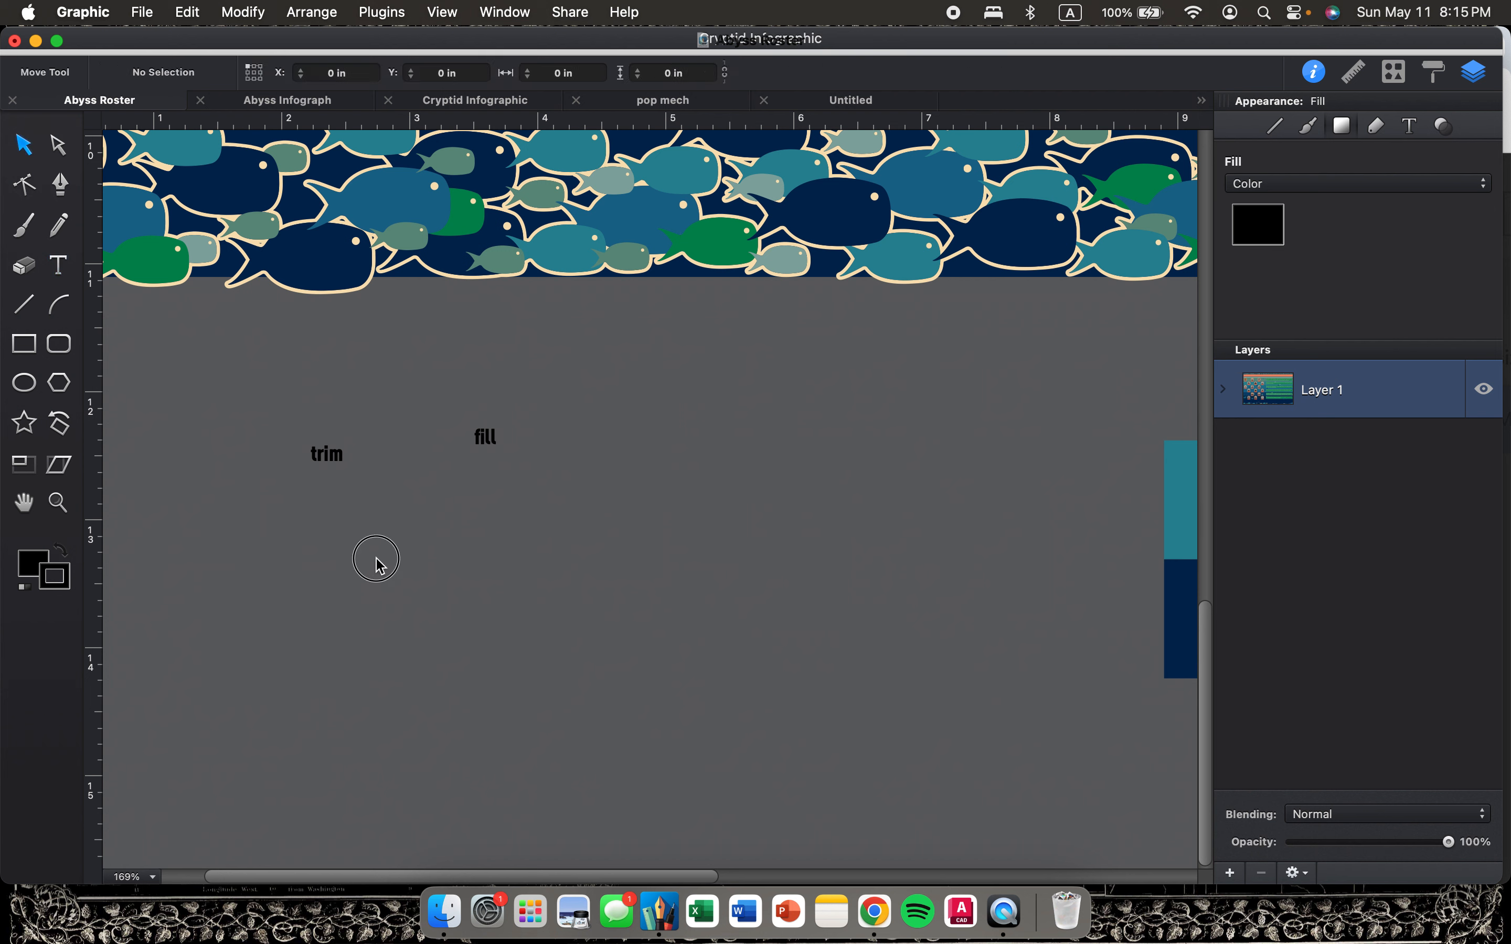
{"action": "left_click_drag", "start_coordinate": [485, 437], "coordinate": [473, 455]}
{"action": "left_click", "coordinate": [463, 581]}
{"action": "scroll", "coordinate": [397, 545], "scroll_direction": "left", "scroll_amount": 2}
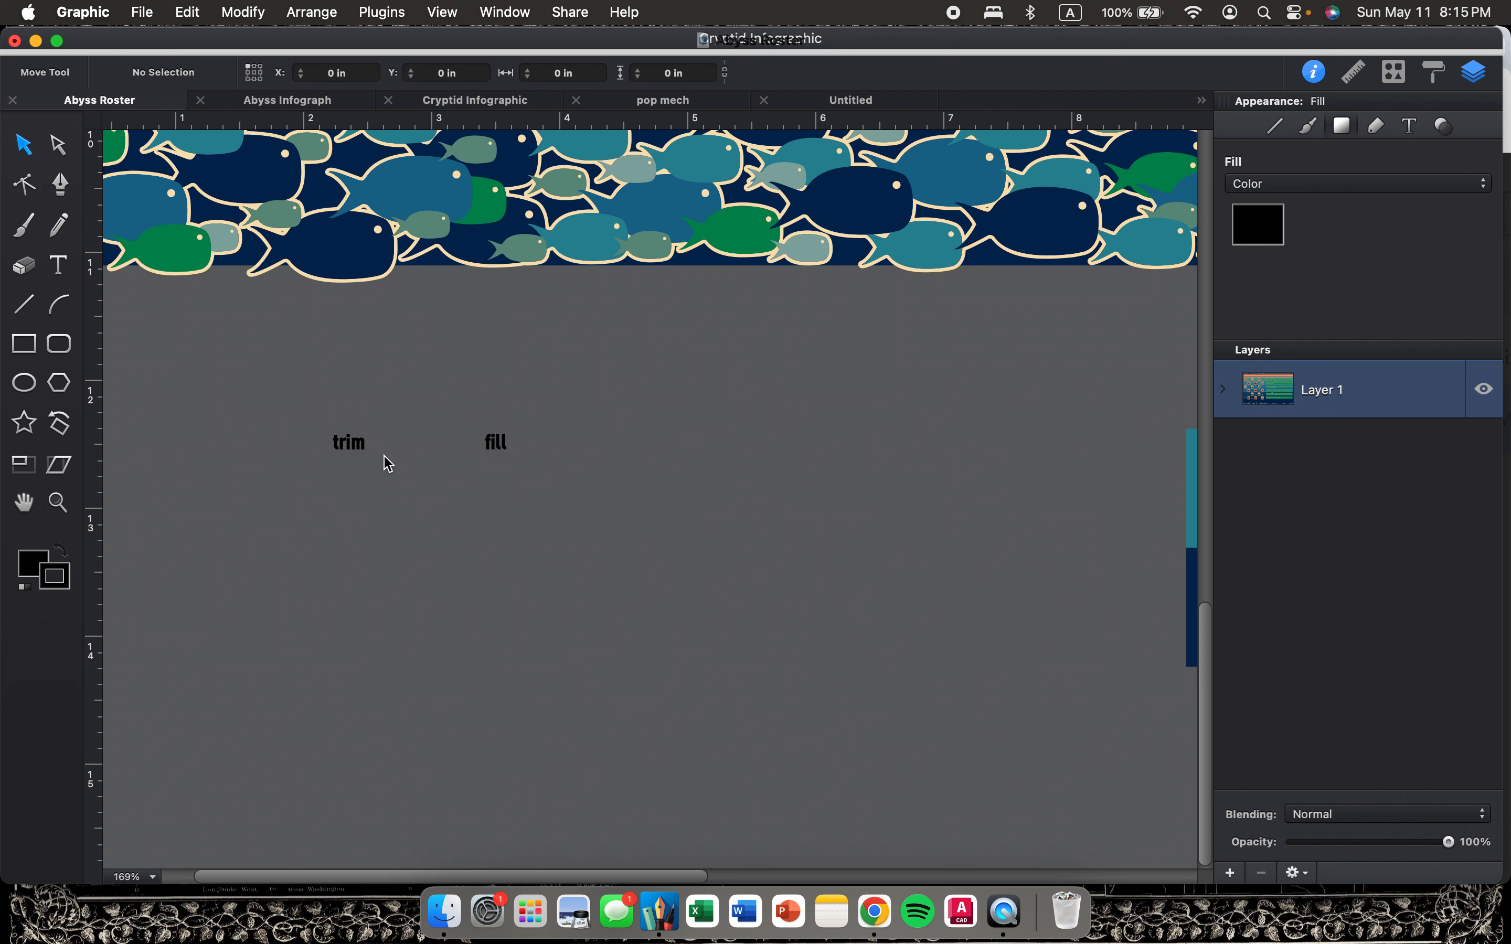
Draw two small black rectangles stacked below the "trim" label and fill the upper one with white.
{"action": "left_click", "coordinate": [23, 344]}
{"action": "left_click_drag", "start_coordinate": [289, 473], "coordinate": [332, 572]}
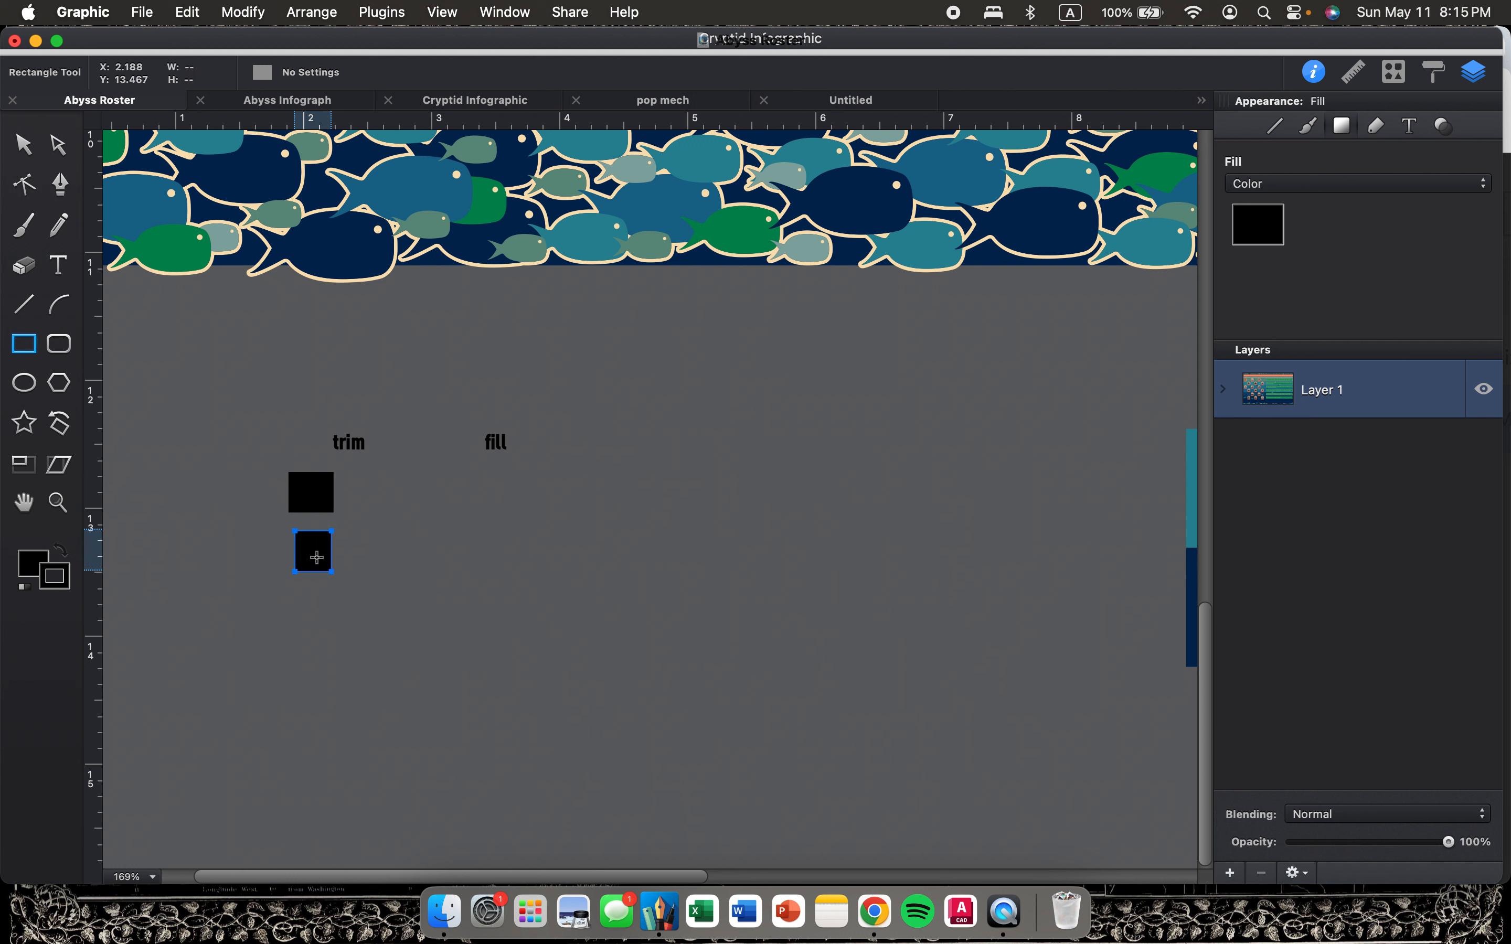
{"action": "left_click", "coordinate": [23, 144]}
{"action": "left_click_drag", "start_coordinate": [223, 437], "coordinate": [336, 515]}
{"action": "left_click", "coordinate": [1255, 228]}
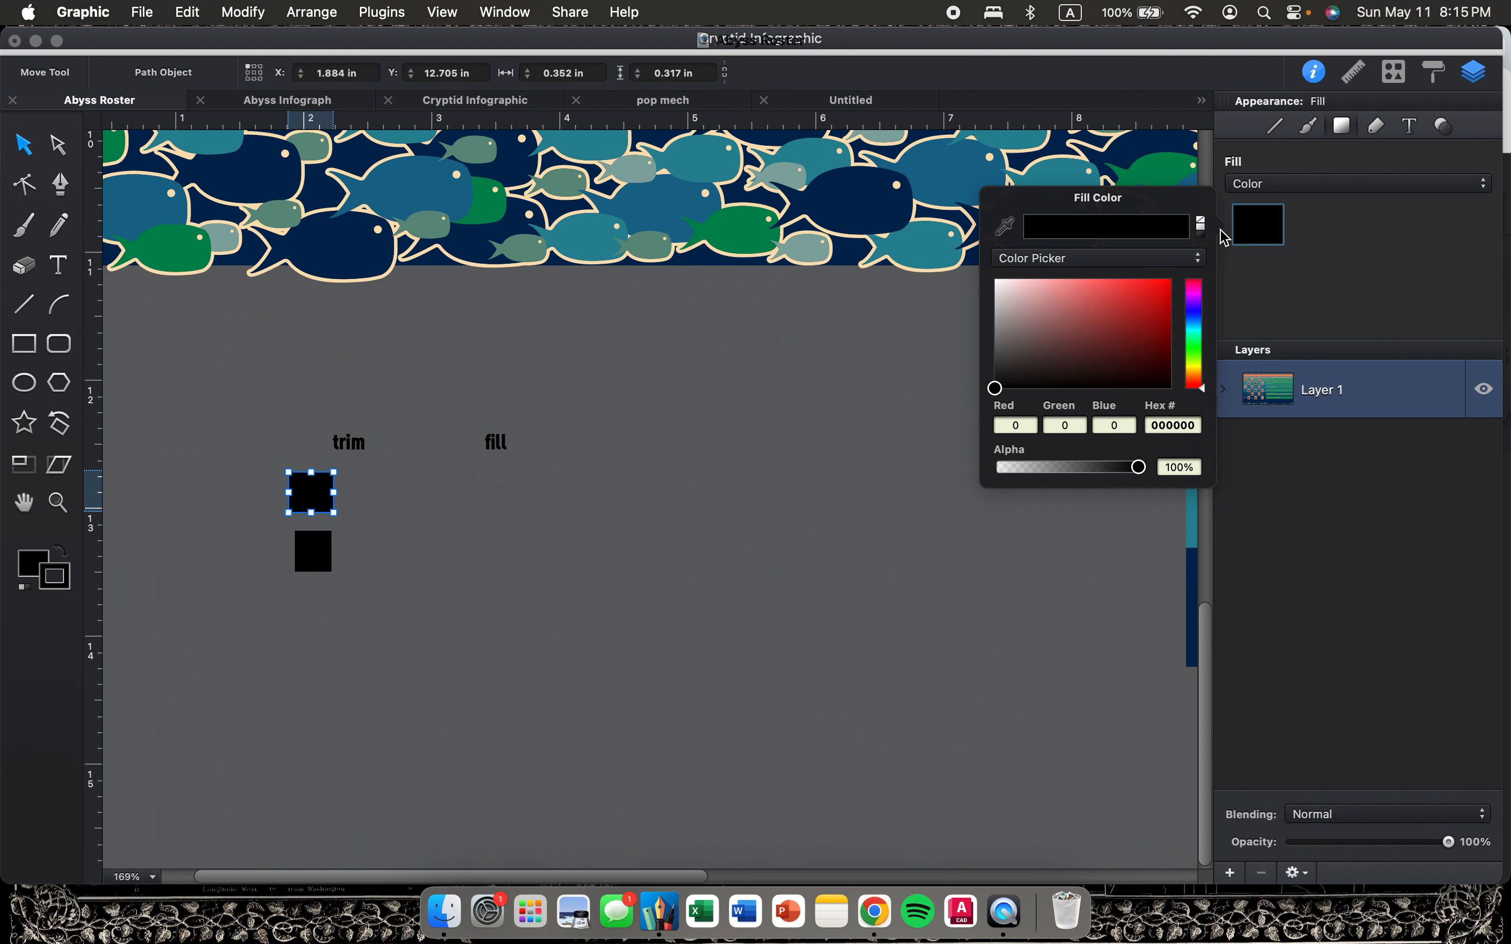
{"action": "left_click", "coordinate": [1199, 225]}
Fill the lower rectangle under the "trim" label with bright yellow and deselect it.
{"action": "left_click", "coordinate": [313, 550]}
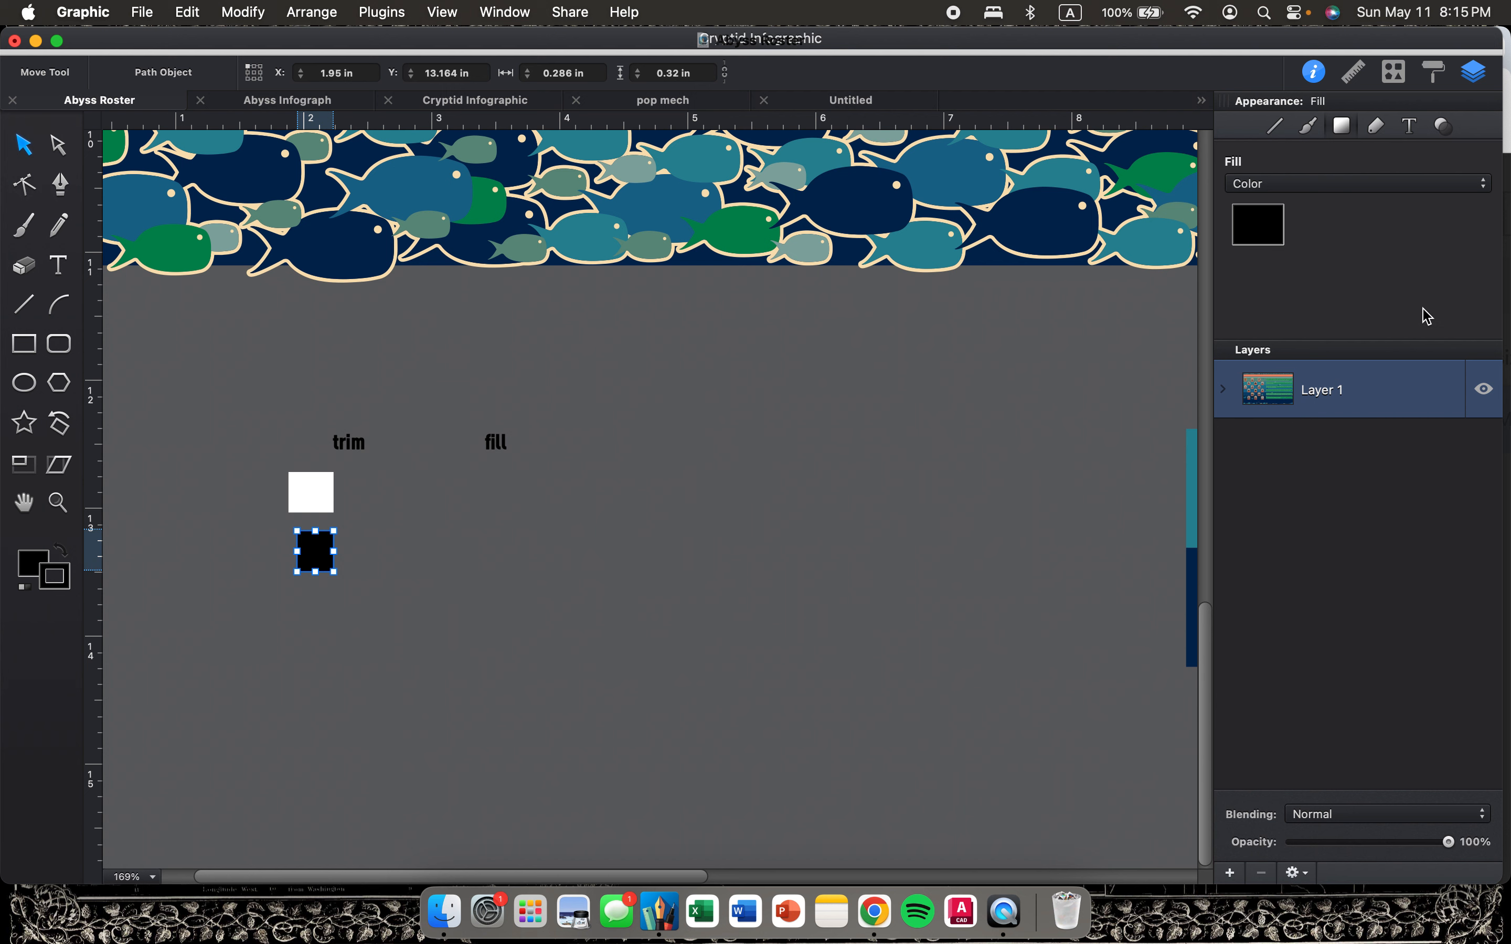
{"action": "left_click", "coordinate": [1277, 228]}
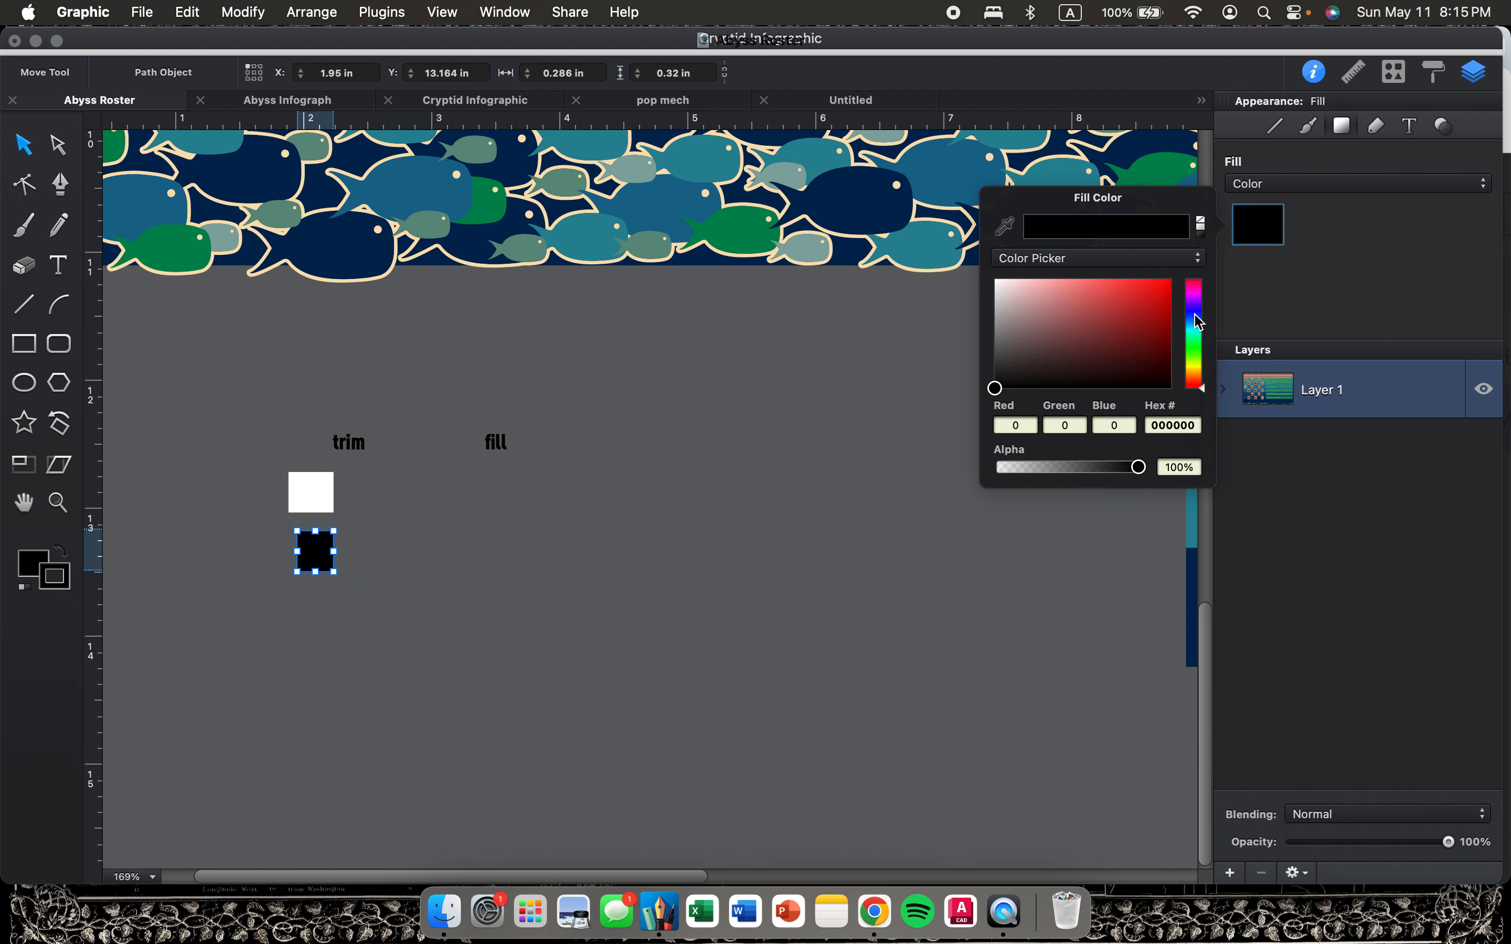
{"action": "left_click", "coordinate": [1194, 372]}
{"action": "left_click", "coordinate": [1170, 282]}
{"action": "left_click", "coordinate": [556, 600]}
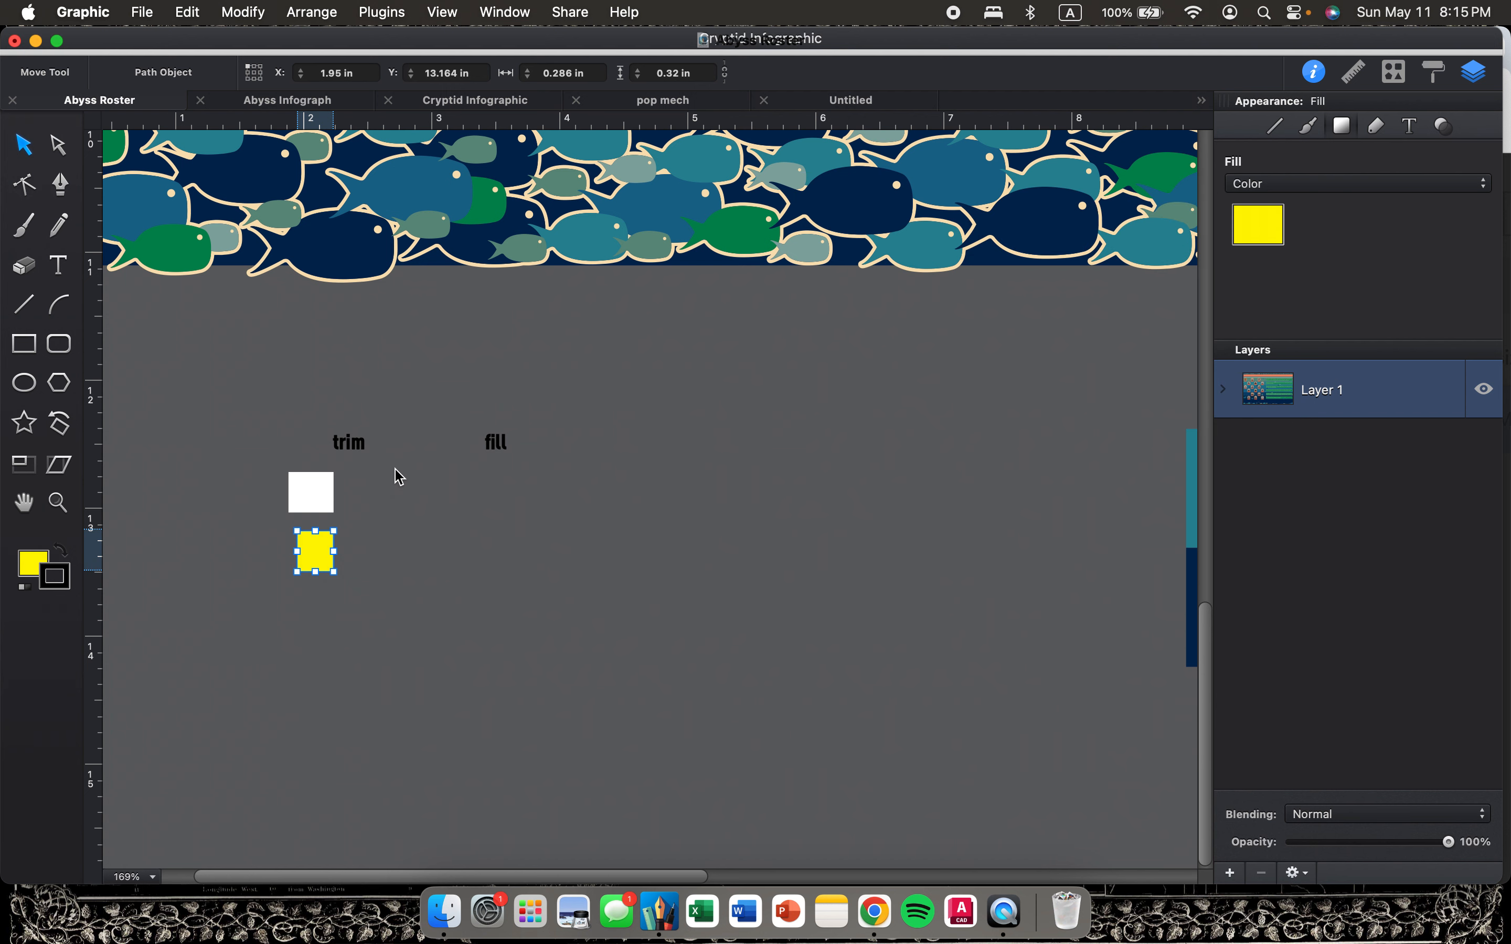
{"action": "left_click", "coordinate": [400, 477]}
Place a reduced copy of the six-colour blue and green swatch grid directly below the "fill" label.
{"action": "scroll", "coordinate": [614, 519], "scroll_direction": "right", "scroll_amount": 8}
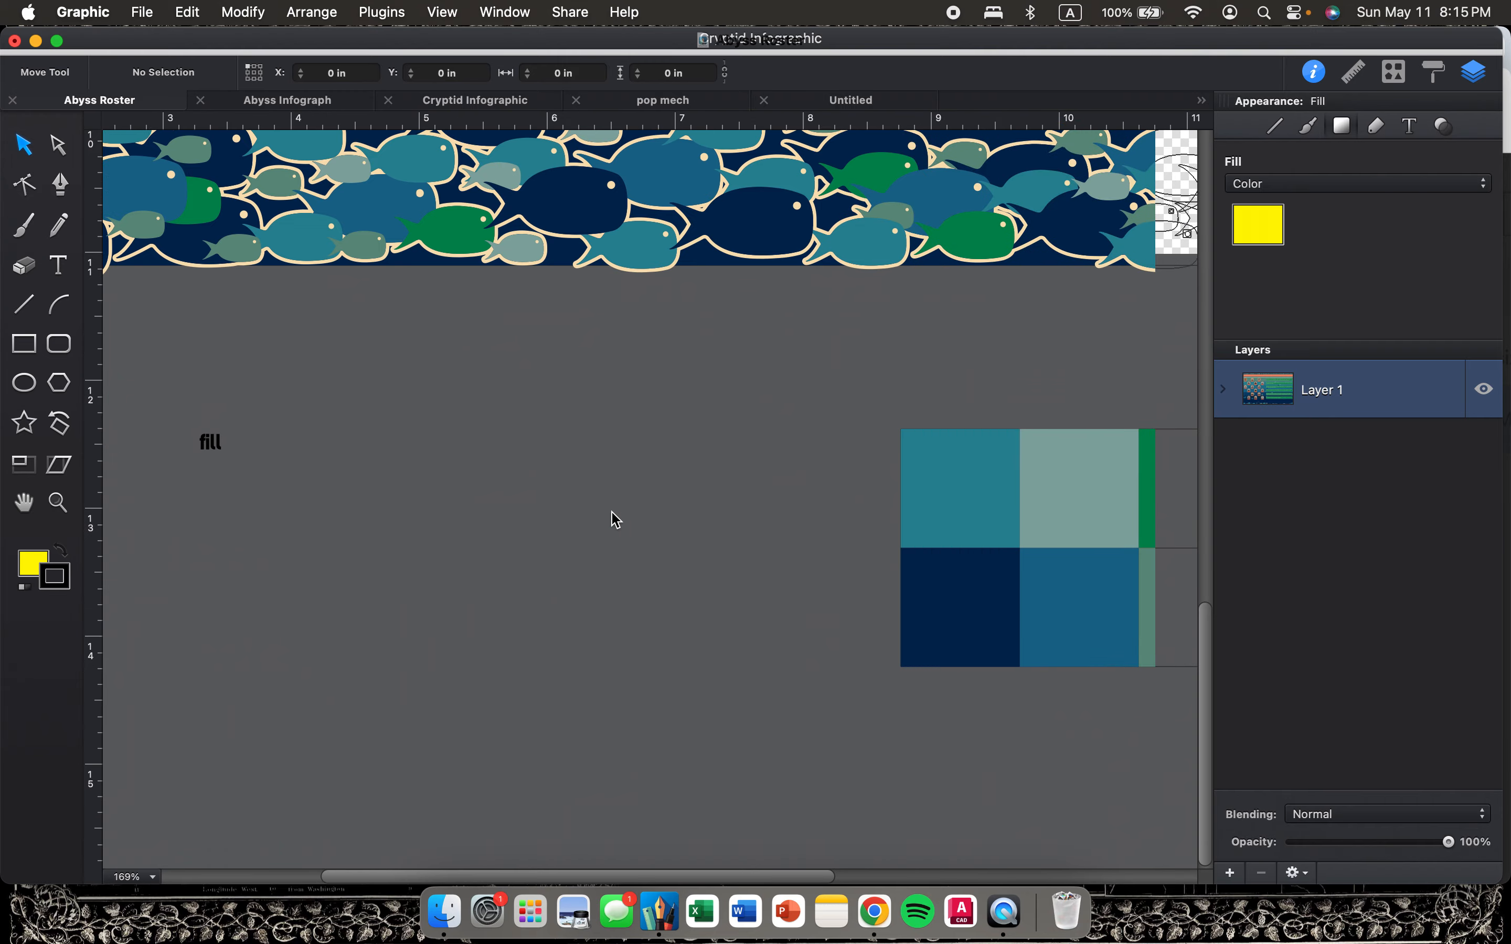
{"action": "scroll", "coordinate": [614, 519], "scroll_direction": "down", "scroll_amount": 3}
{"action": "left_click_drag", "start_coordinate": [659, 471], "coordinate": [931, 589]}
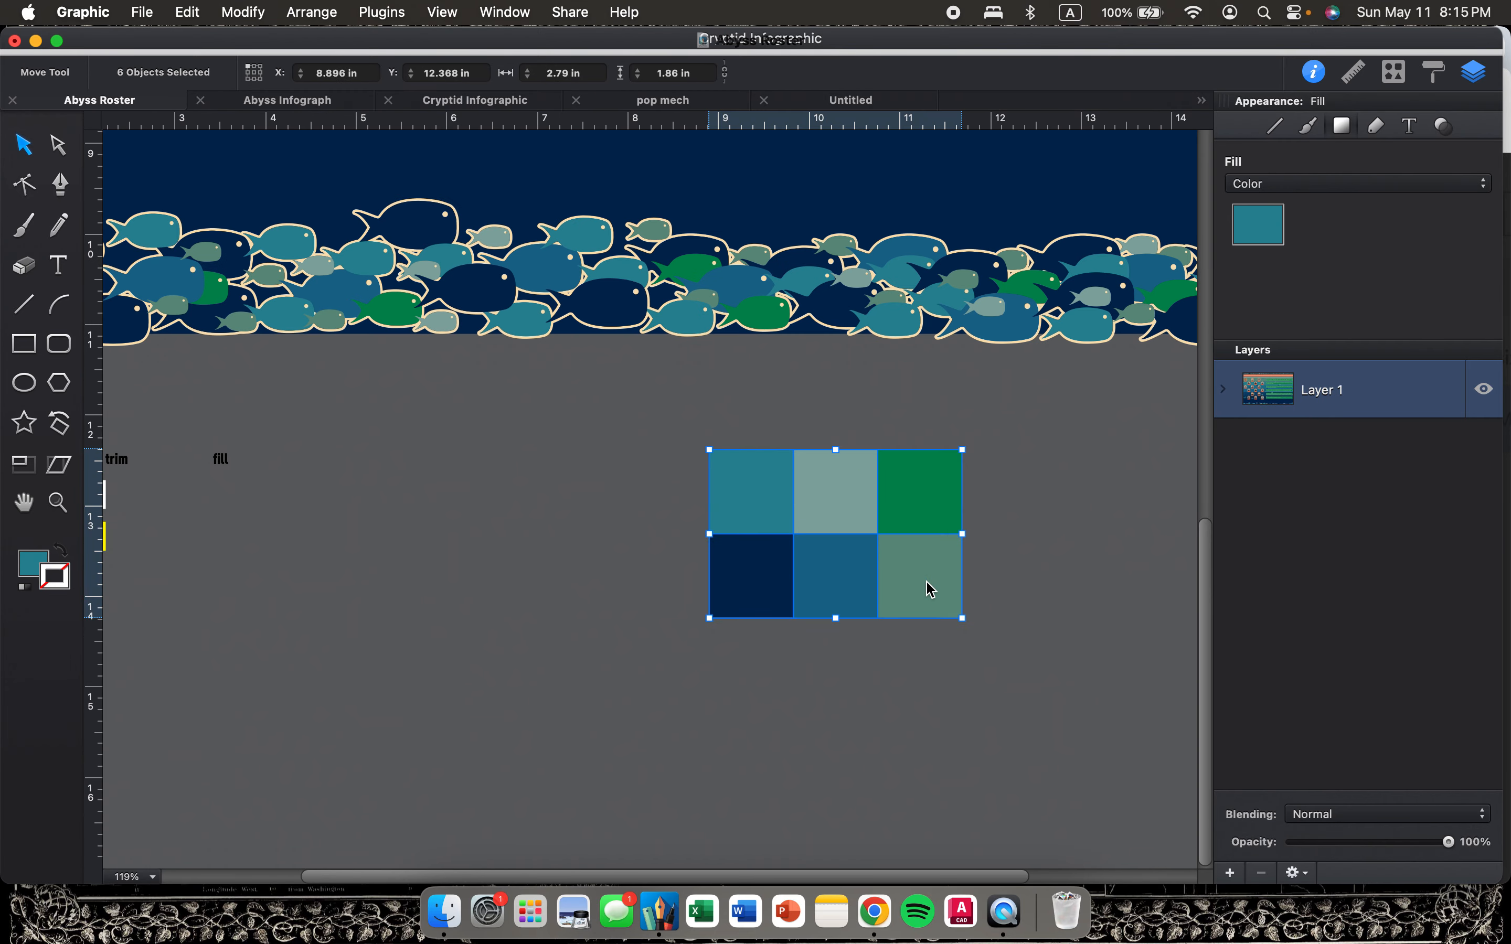
{"action": "scroll", "coordinate": [574, 566], "scroll_direction": "left", "scroll_amount": 8}
{"action": "left_click", "coordinate": [574, 566]}
{"action": "scroll", "coordinate": [574, 566], "scroll_direction": "up", "scroll_amount": 4}
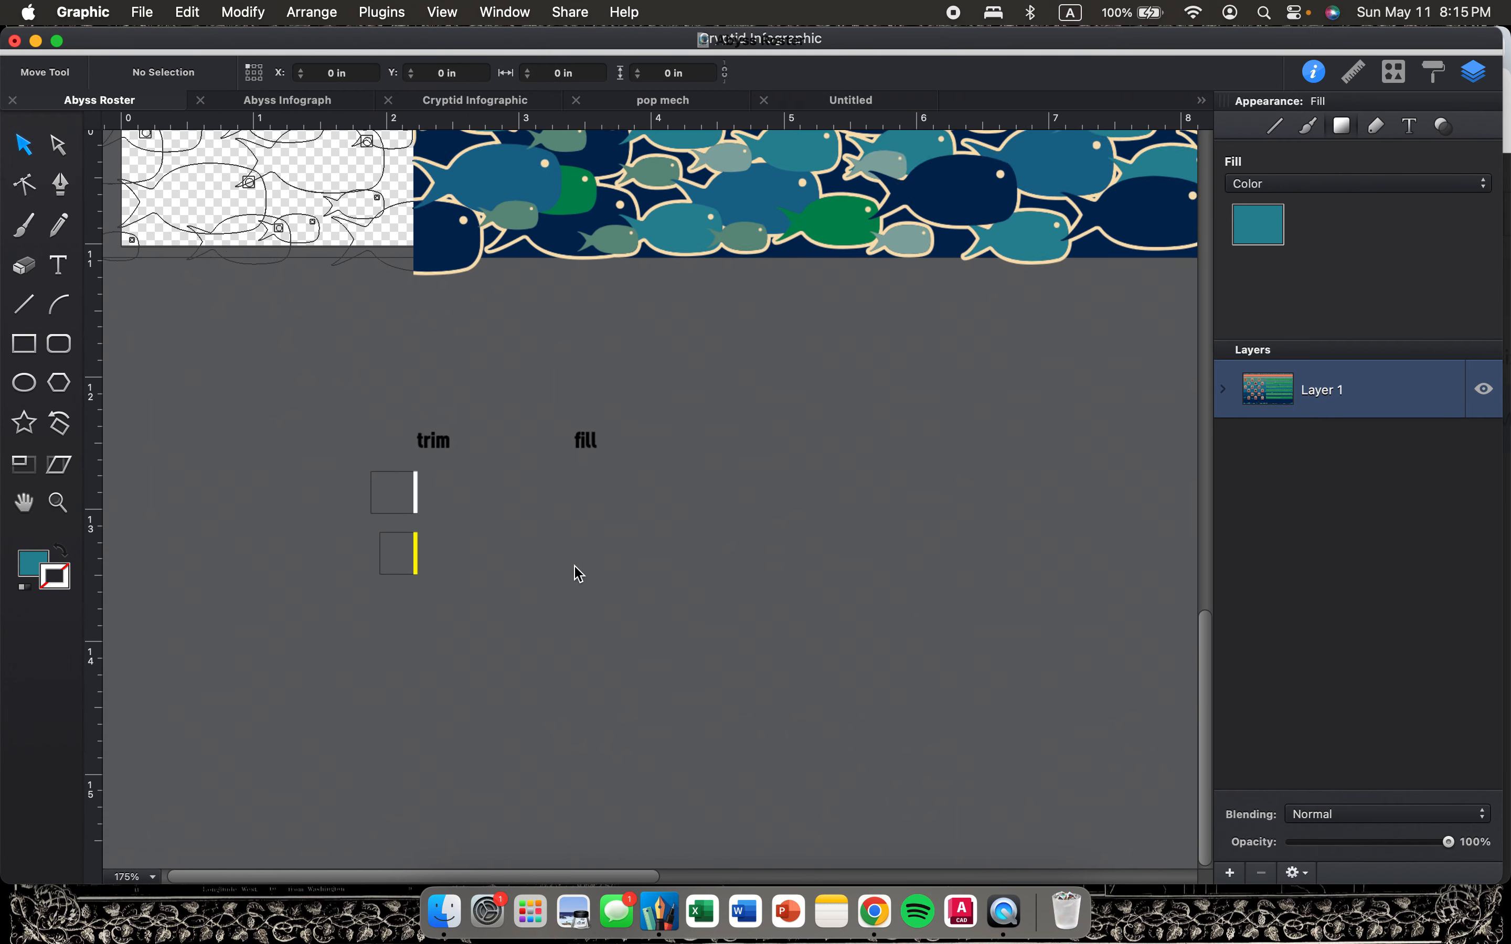
{"action": "key", "text": "super+equal"}
{"action": "key", "text": "super+v"}
{"action": "left_click_drag", "start_coordinate": [649, 354], "coordinate": [612, 511]}
{"action": "left_click", "coordinate": [539, 534]}
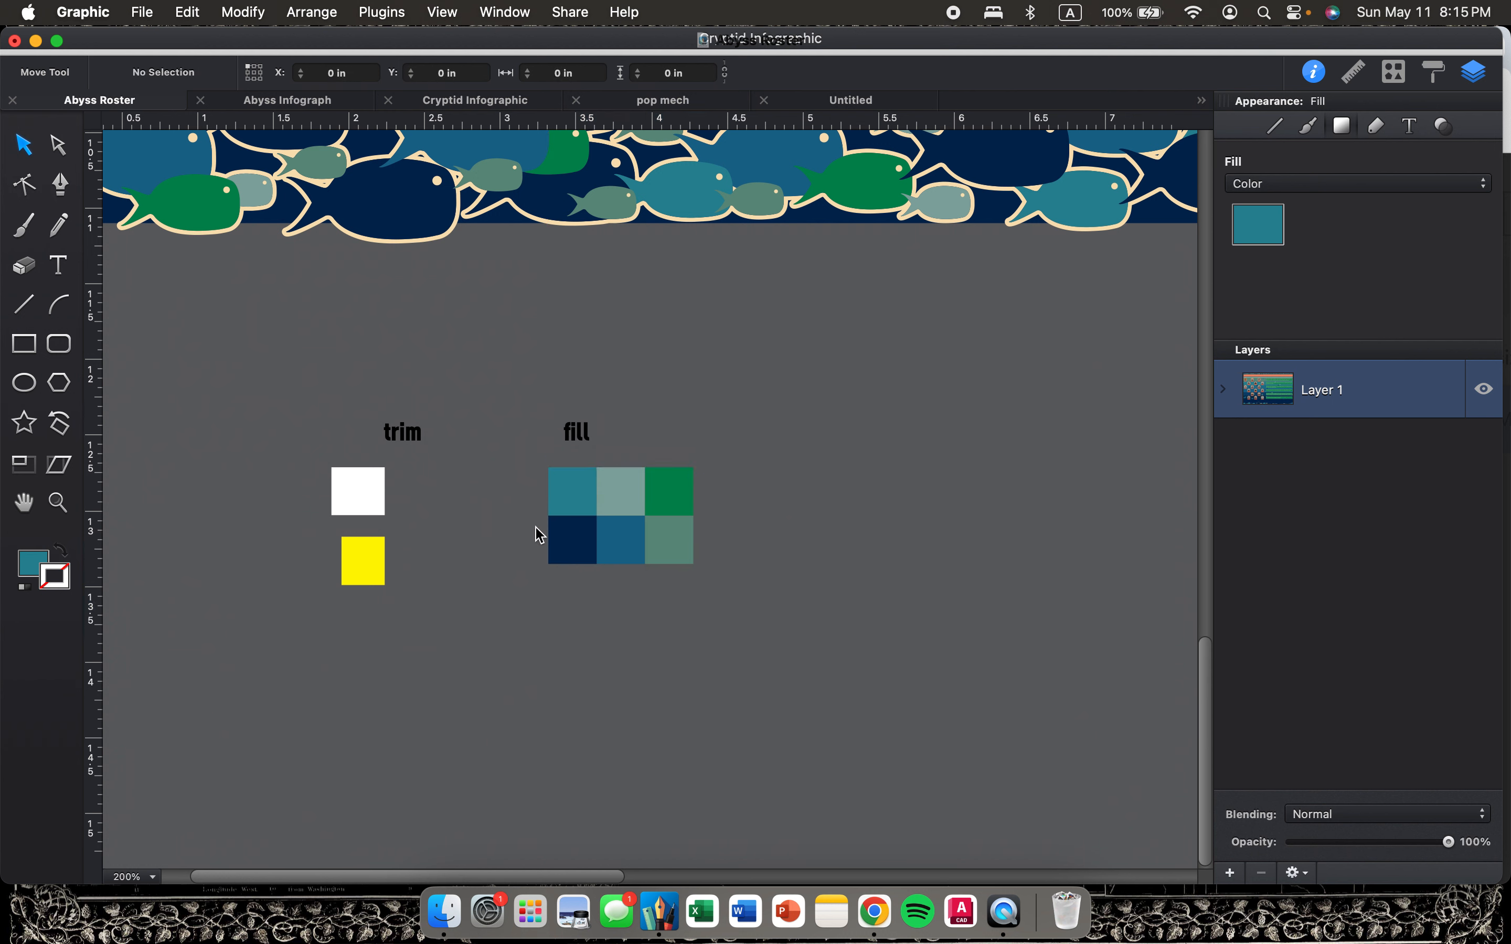
Move the yellow swatch up closer to the white swatch and deselect it.
{"action": "left_click_drag", "start_coordinate": [357, 567], "coordinate": [357, 555]}
{"action": "left_click", "coordinate": [467, 558]}
{"action": "scroll", "coordinate": [547, 528], "scroll_direction": "up", "scroll_amount": 2}
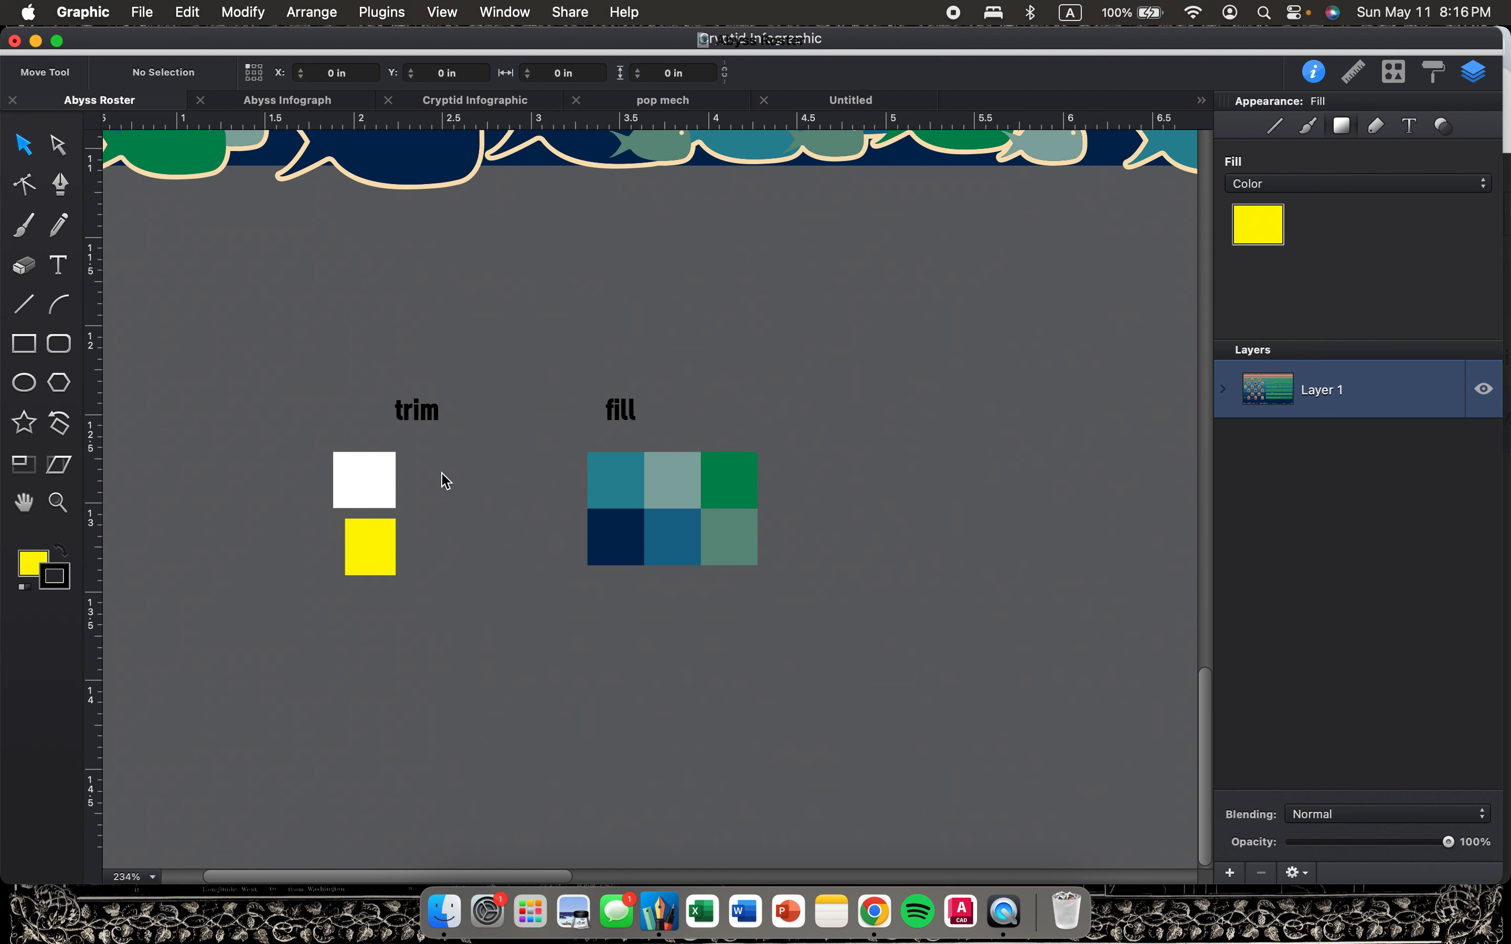
Compare the white and yellow trim swatches with the six blue and green fill swatches.
{"action": "scroll", "coordinate": [473, 469], "scroll_direction": "down", "scroll_amount": 3}
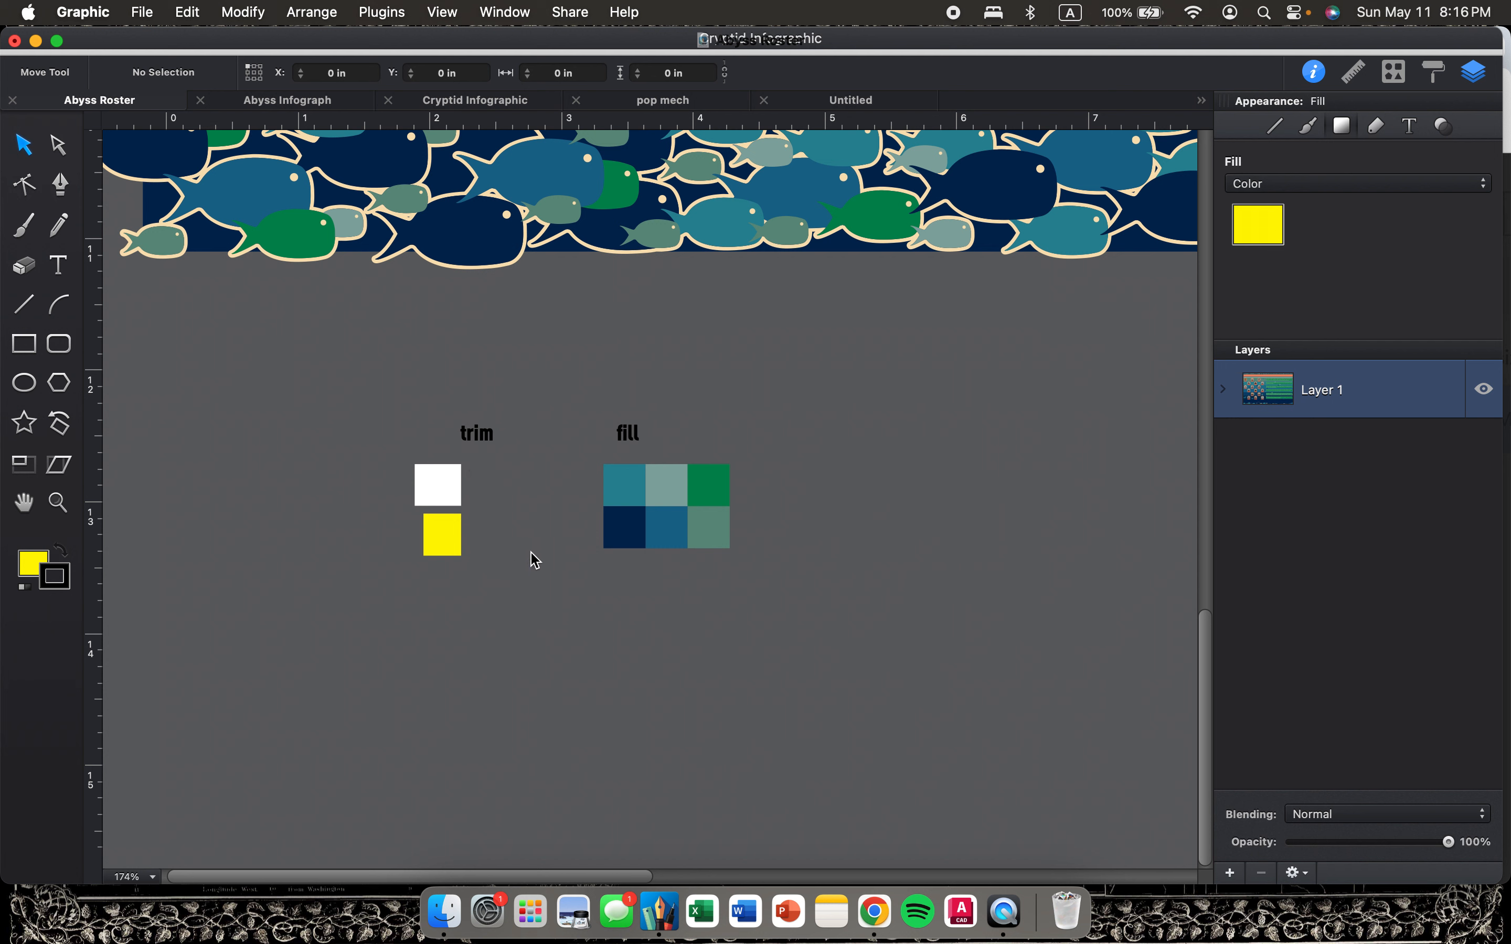
{"action": "left_click", "coordinate": [443, 488]}
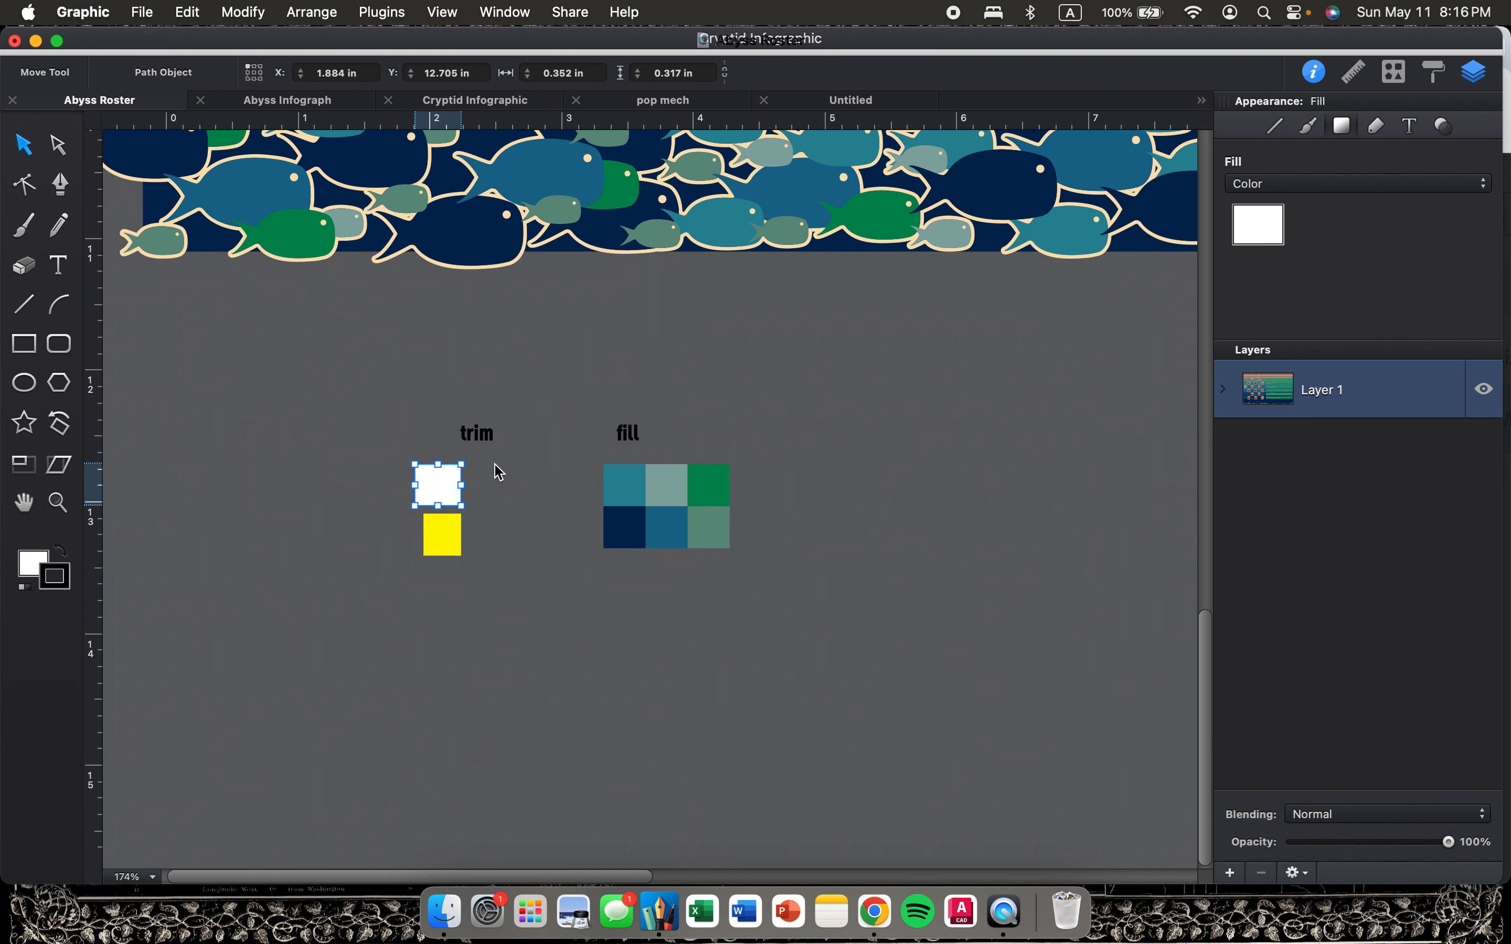
{"action": "left_click", "coordinate": [615, 562]}
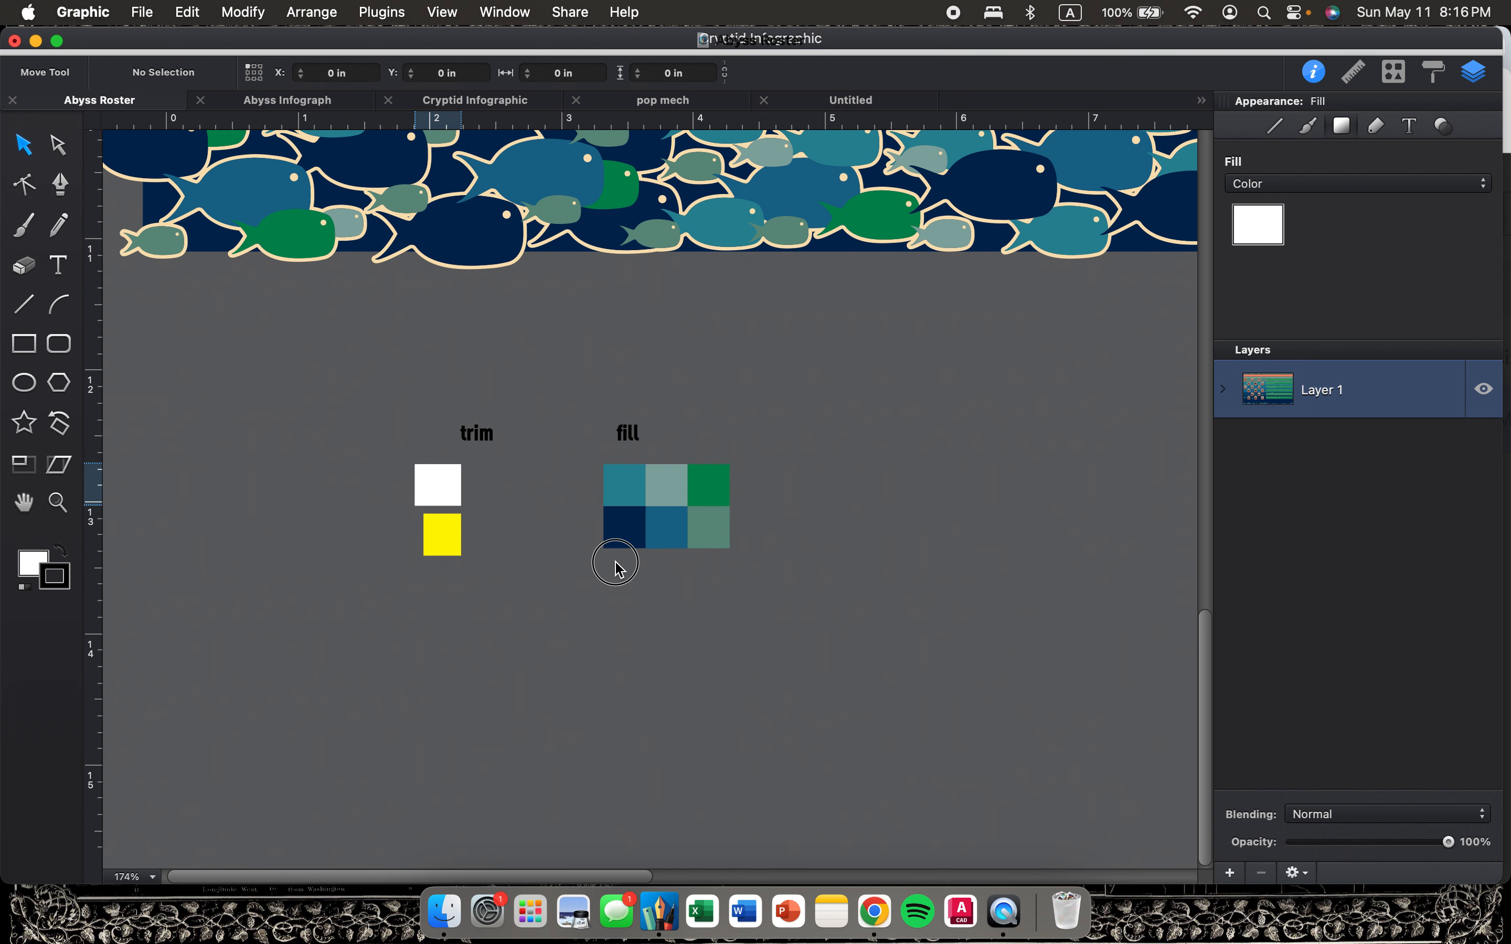
{"action": "left_click", "coordinate": [709, 482]}
{"action": "left_click", "coordinate": [699, 592]}
{"action": "scroll", "coordinate": [584, 587], "scroll_direction": "down", "scroll_amount": 1}
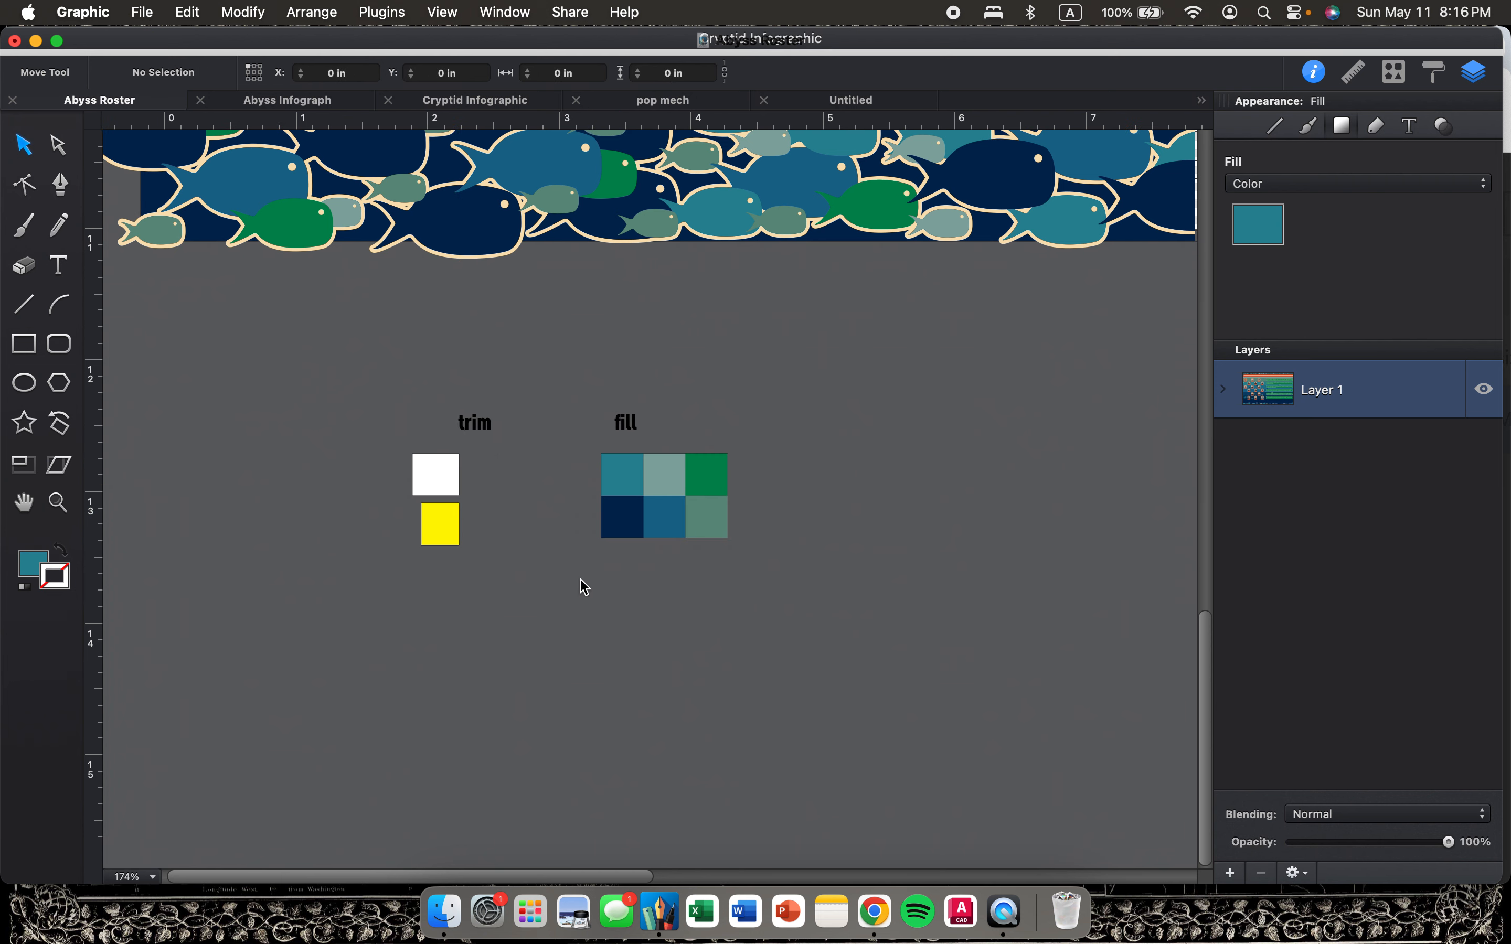
{"action": "scroll", "coordinate": [584, 588], "scroll_direction": "up", "scroll_amount": 4}
{"action": "scroll", "coordinate": [520, 495], "scroll_direction": "up", "scroll_amount": 1}
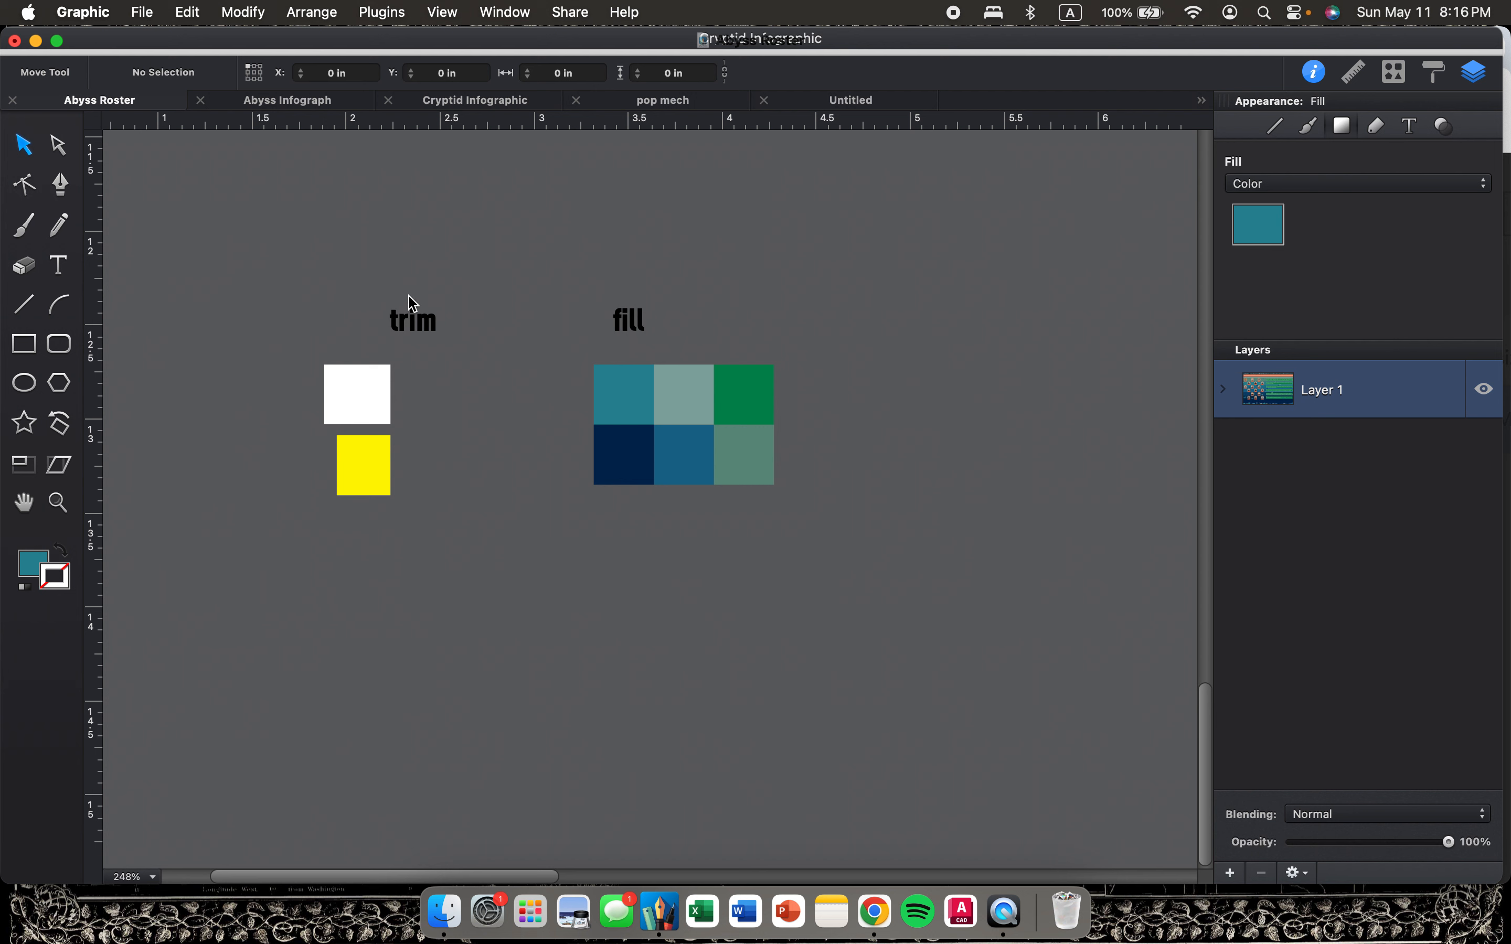
Move the yellow swatch up against the lower edge of the white swatch.
{"action": "left_click", "coordinate": [364, 403]}
{"action": "left_click", "coordinate": [229, 607]}
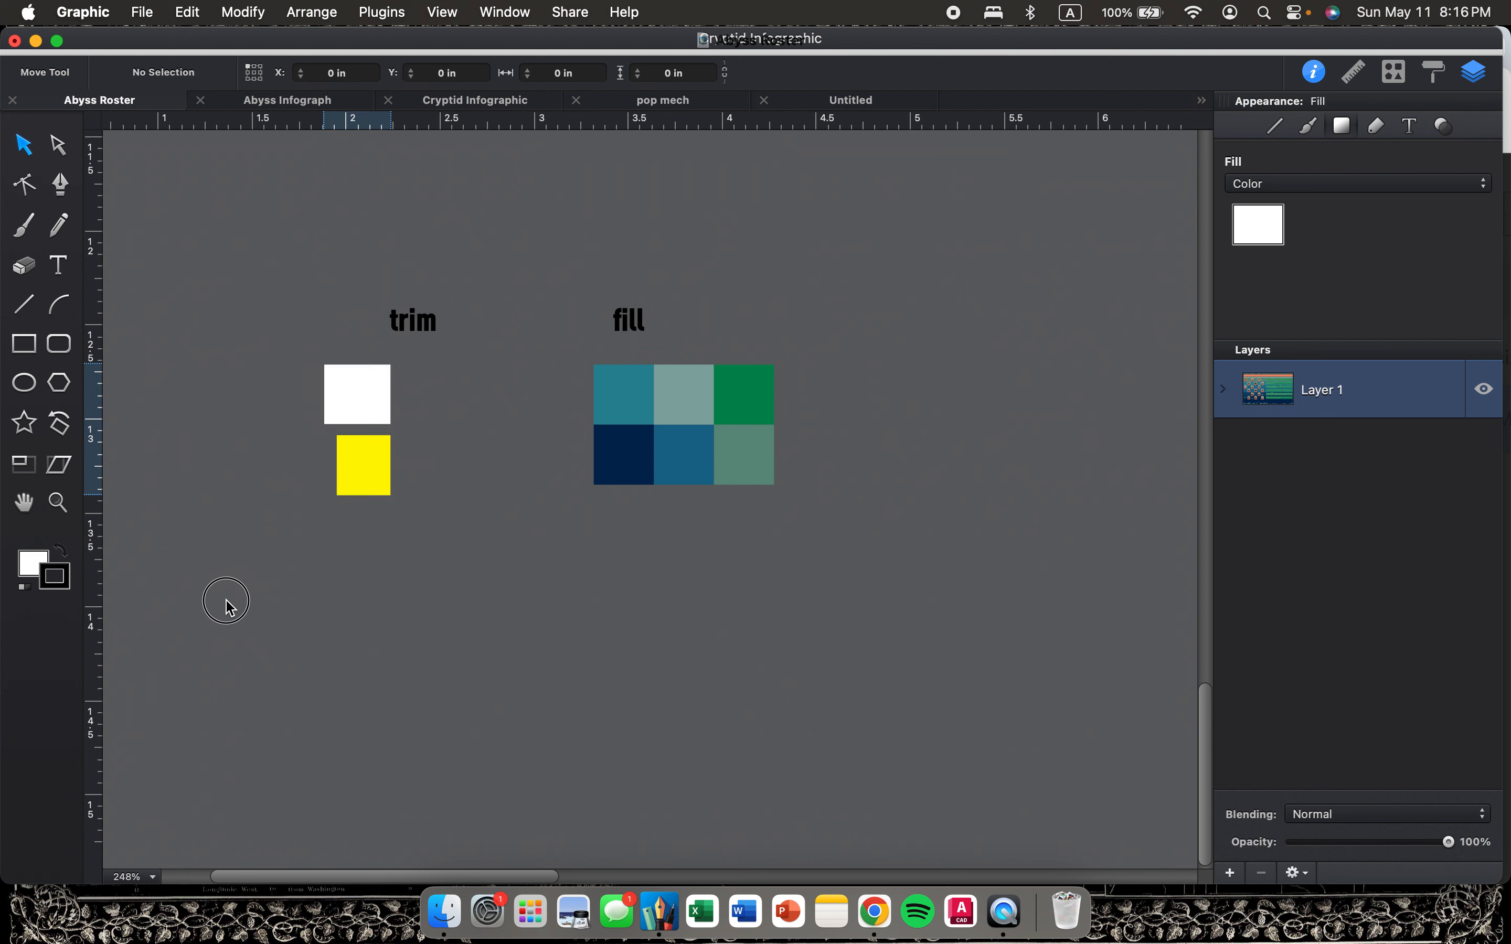
{"action": "left_click_drag", "start_coordinate": [360, 483], "coordinate": [359, 469]}
{"action": "left_click", "coordinate": [376, 615]}
{"action": "left_click", "coordinate": [279, 305]}
Line up the teal, yellow and navy swatches in one row beside the white swatch under the "trim" label.
{"action": "scroll", "coordinate": [279, 305], "scroll_direction": "down", "scroll_amount": 15}
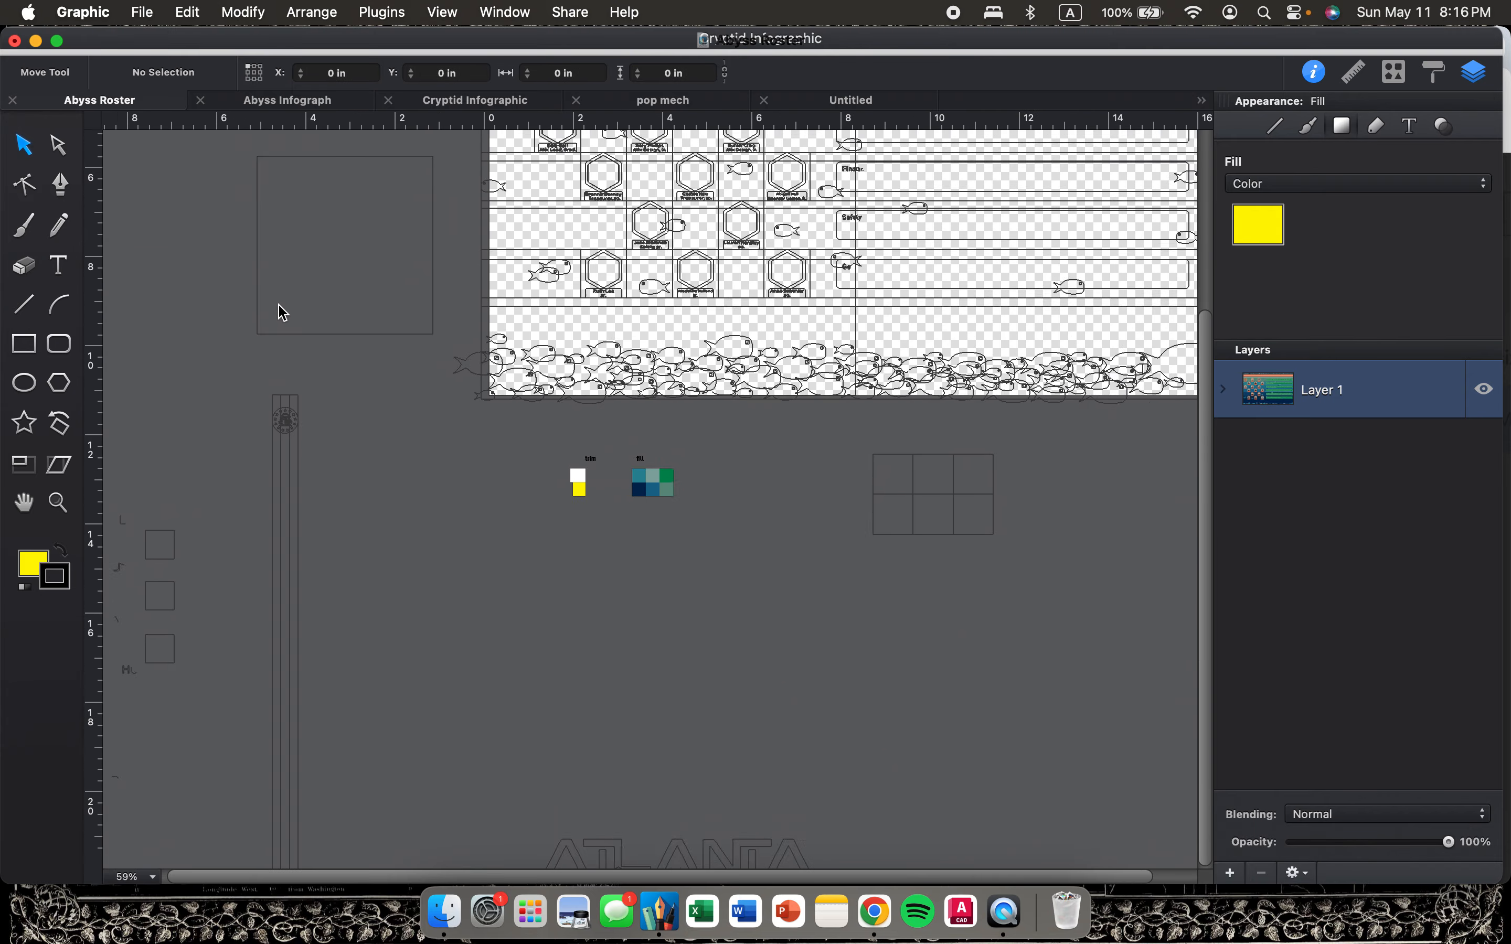
{"action": "left_click", "coordinate": [506, 525]}
{"action": "scroll", "coordinate": [508, 528], "scroll_direction": "up", "scroll_amount": 5}
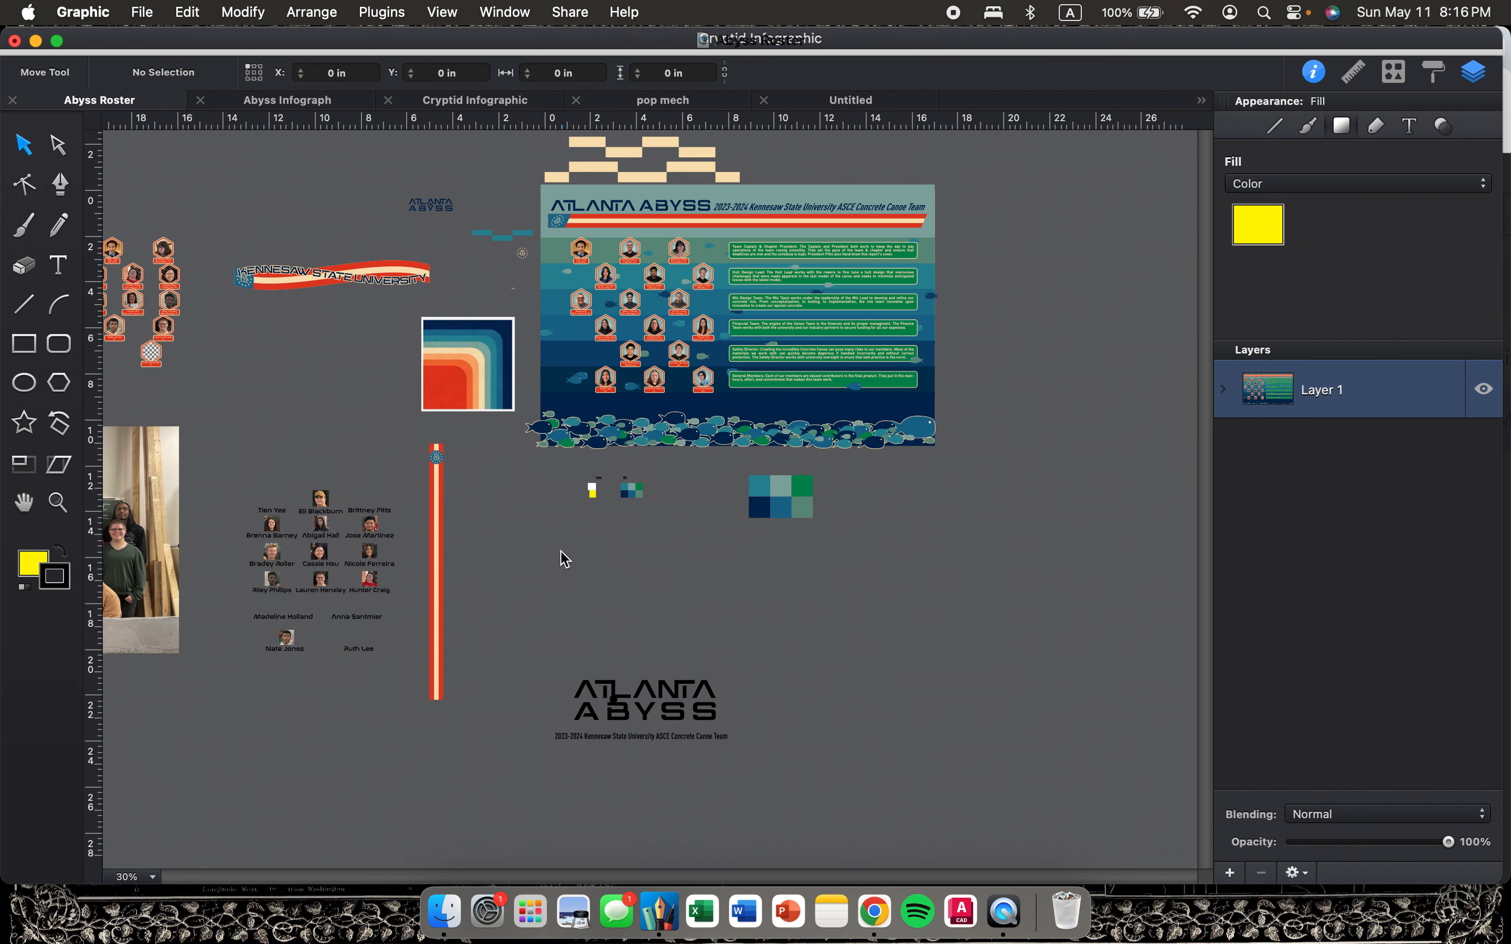
{"action": "scroll", "coordinate": [564, 560], "scroll_direction": "up", "scroll_amount": 2}
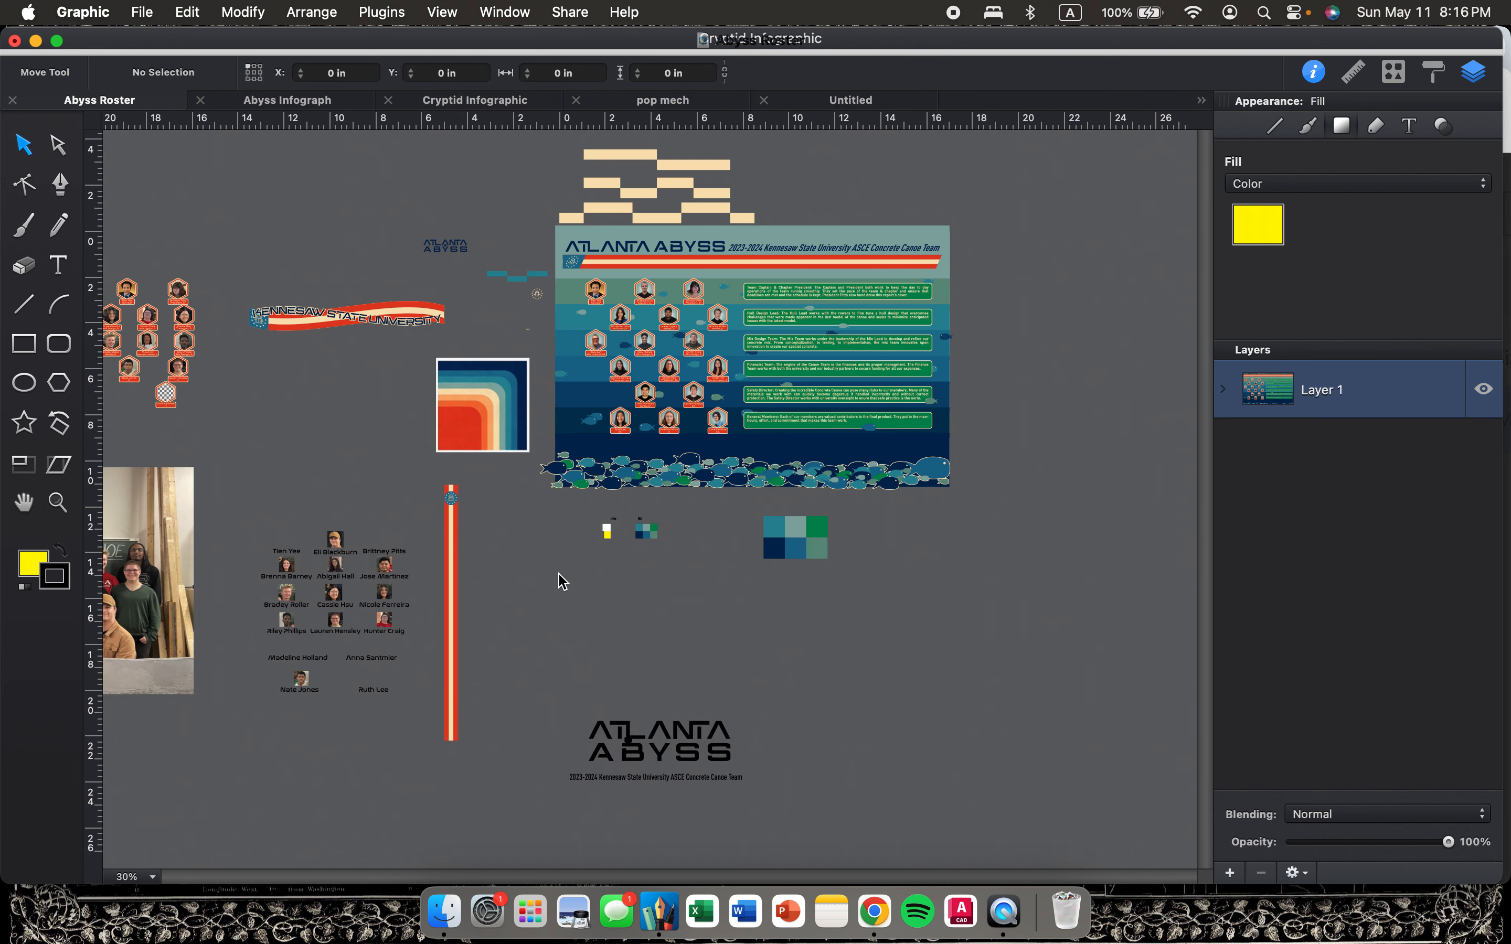
{"action": "scroll", "coordinate": [625, 614], "scroll_direction": "up", "scroll_amount": 6}
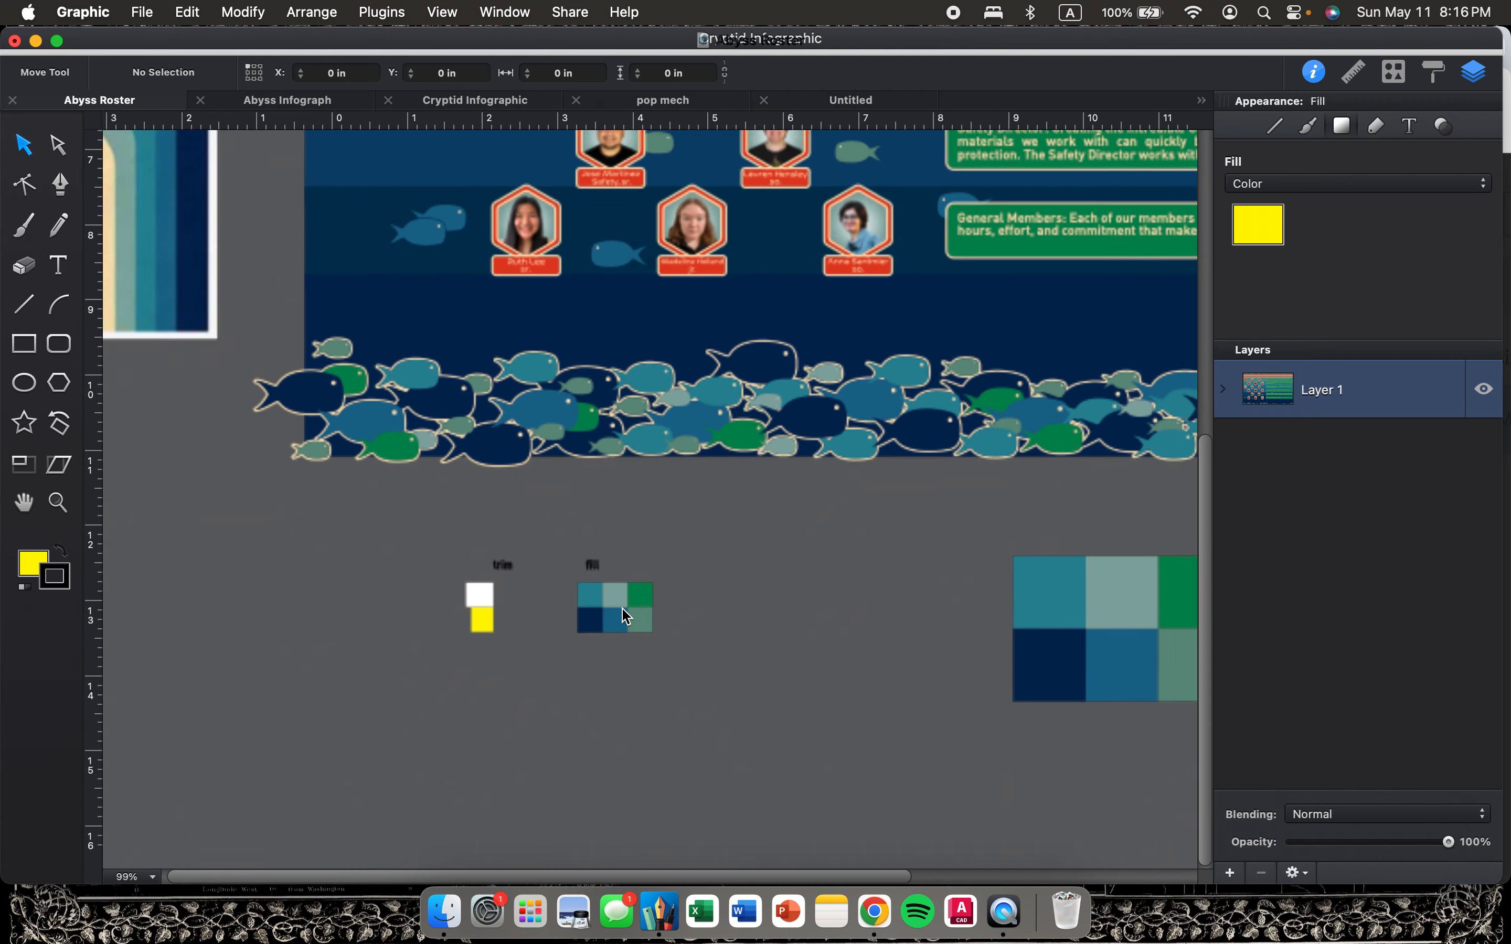
{"action": "scroll", "coordinate": [627, 617], "scroll_direction": "up", "scroll_amount": 4}
{"action": "left_click_drag", "start_coordinate": [444, 482], "coordinate": [578, 436]}
{"action": "left_click_drag", "start_coordinate": [671, 436], "coordinate": [542, 432]}
{"action": "left_click_drag", "start_coordinate": [717, 435], "coordinate": [590, 425]}
{"action": "left_click", "coordinate": [590, 567]}
Examine the mixed trim row and the remaining fill swatches against the roster and its retro stripe palette.
{"action": "scroll", "coordinate": [593, 569], "scroll_direction": "down", "scroll_amount": 5}
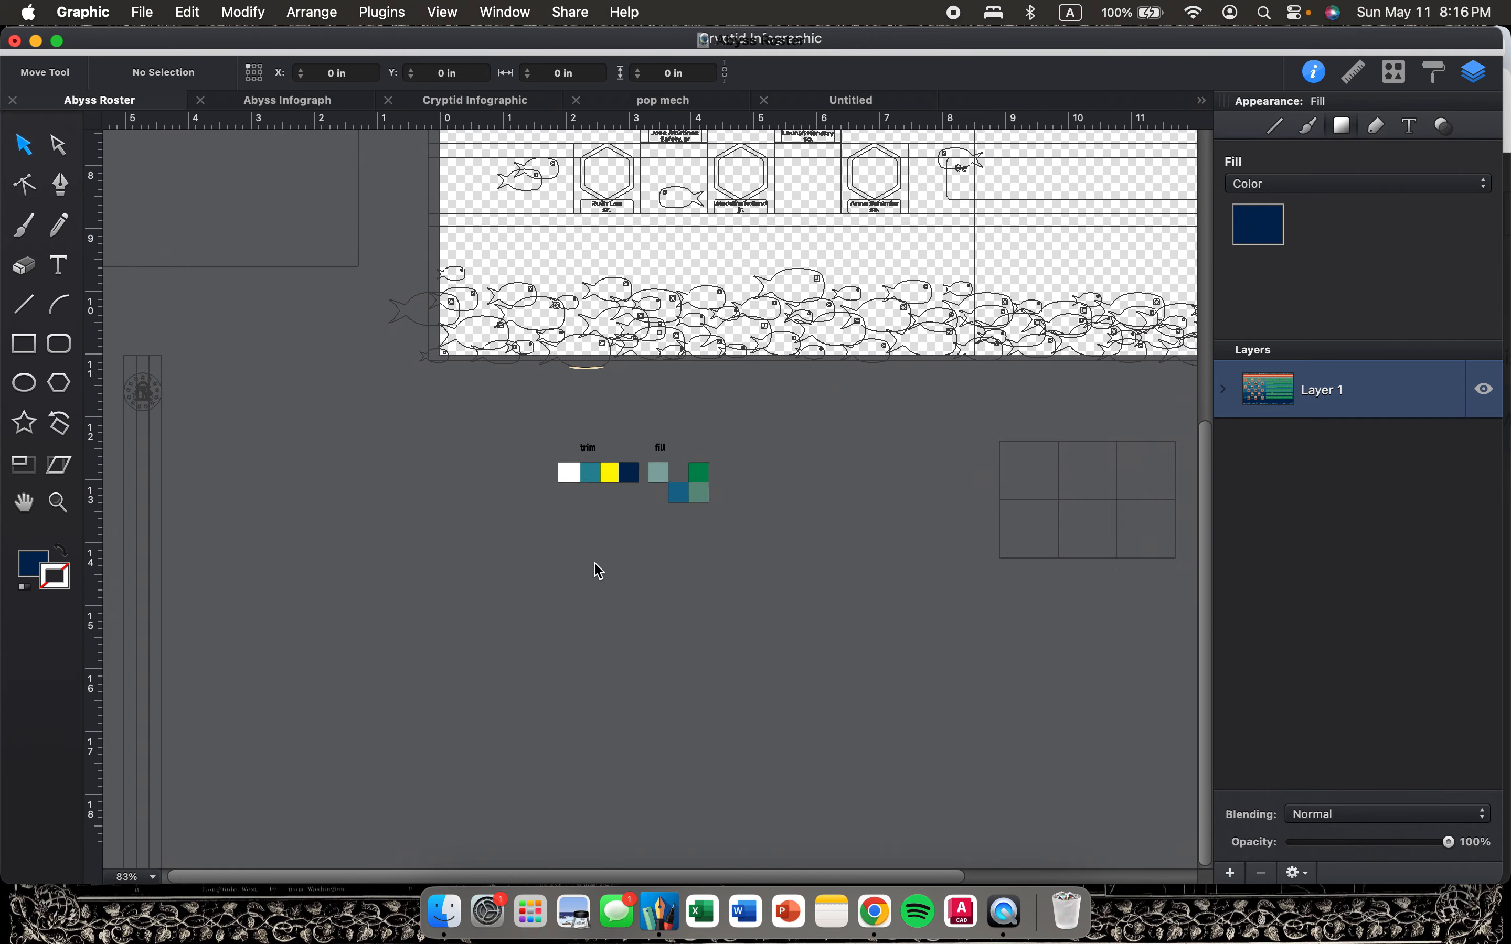
{"action": "scroll", "coordinate": [598, 570], "scroll_direction": "down", "scroll_amount": 5}
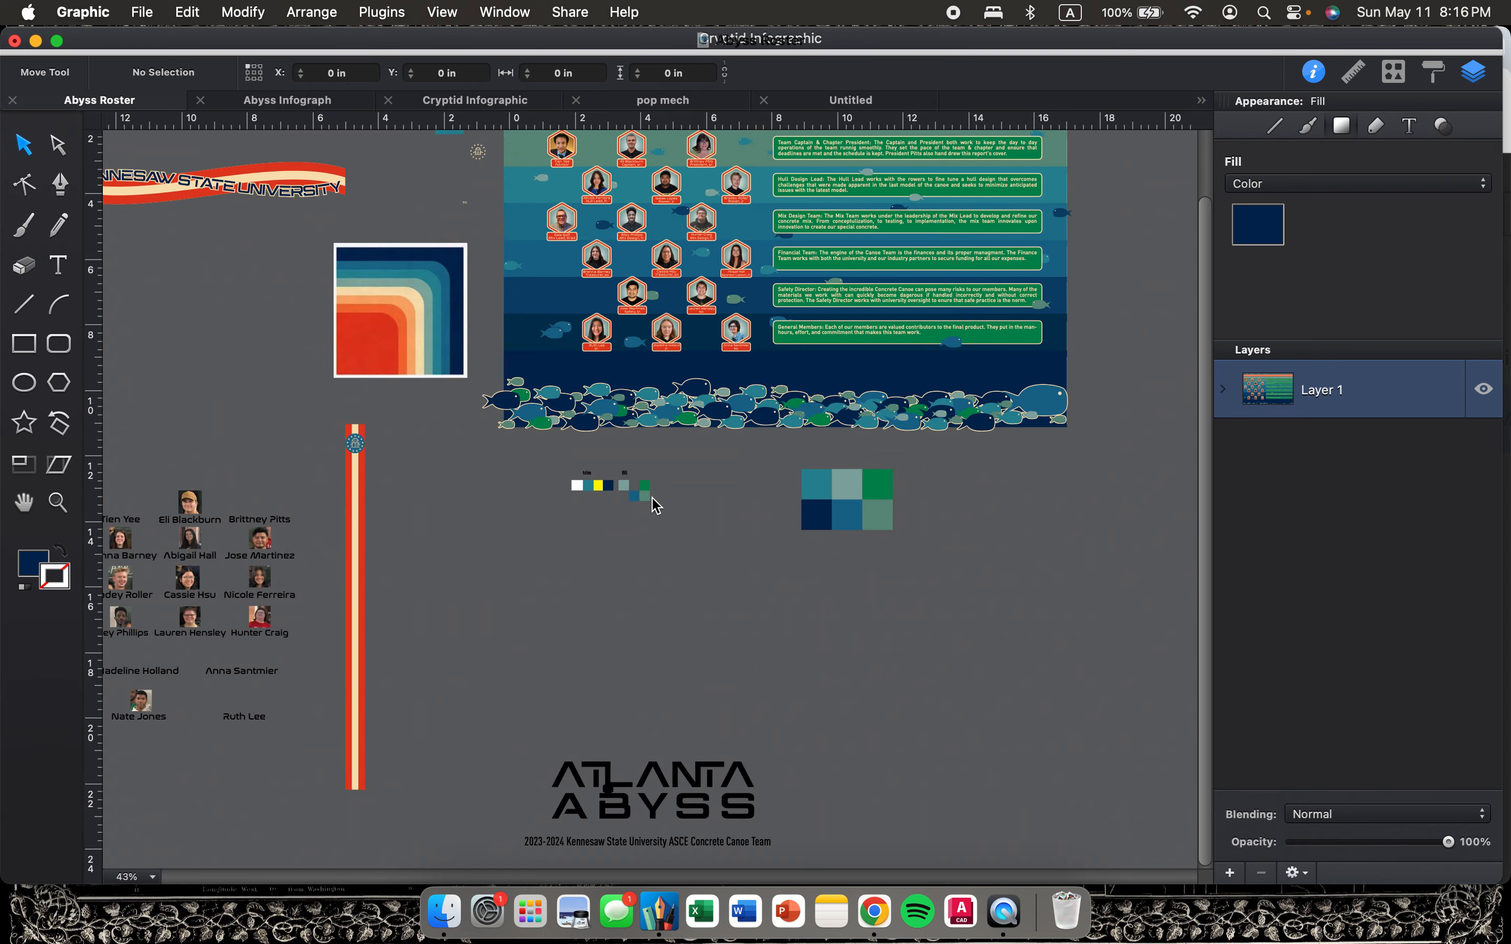
{"action": "scroll", "coordinate": [651, 499], "scroll_direction": "down", "scroll_amount": 2}
{"action": "scroll", "coordinate": [623, 505], "scroll_direction": "up", "scroll_amount": 8}
{"action": "scroll", "coordinate": [623, 505], "scroll_direction": "up", "scroll_amount": 5}
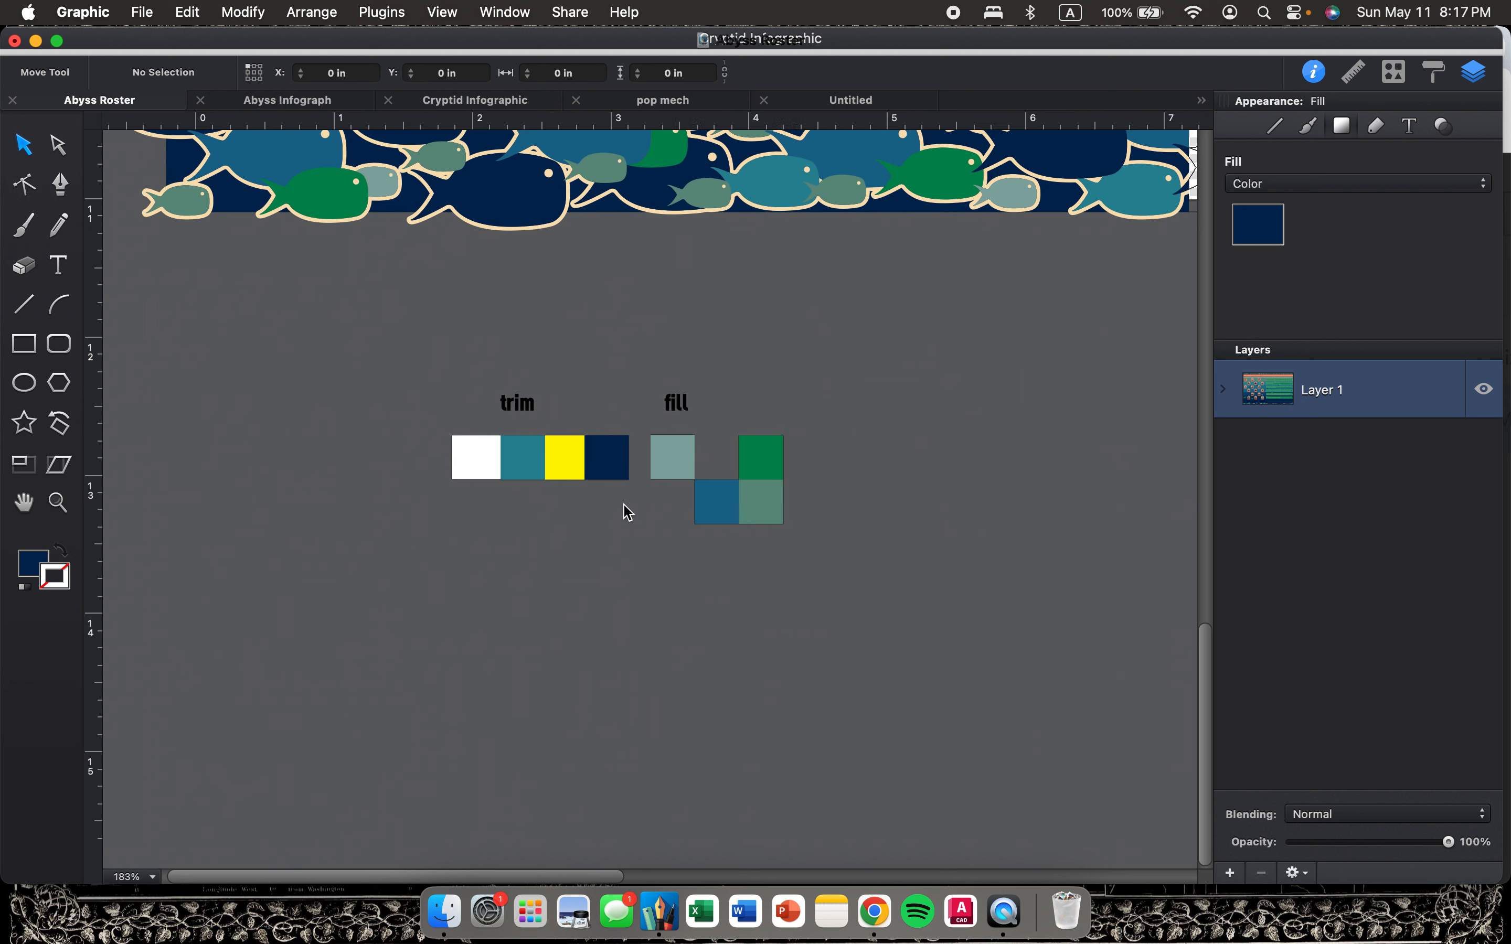
{"action": "scroll", "coordinate": [623, 505], "scroll_direction": "up", "scroll_amount": 2}
{"action": "scroll", "coordinate": [580, 483], "scroll_direction": "up", "scroll_amount": 3}
{"action": "scroll", "coordinate": [581, 477], "scroll_direction": "down", "scroll_amount": 2}
{"action": "scroll", "coordinate": [584, 486], "scroll_direction": "down", "scroll_amount": 2}
Nudge the navy swatch and realign it at the end of the trim row.
{"action": "scroll", "coordinate": [584, 479], "scroll_direction": "up", "scroll_amount": 3}
{"action": "left_click", "coordinate": [584, 478]}
{"action": "left_click_drag", "start_coordinate": [586, 481], "coordinate": [678, 550]}
{"action": "mouse_move", "coordinate": [624, 466]}
{"action": "left_mouse_down"}
{"action": "mouse_move", "coordinate": [684, 573]}
{"action": "mouse_move", "coordinate": [762, 550]}
{"action": "mouse_move", "coordinate": [647, 455]}
{"action": "mouse_move", "coordinate": [624, 465]}
{"action": "left_mouse_up"}
{"action": "left_click", "coordinate": [624, 557]}
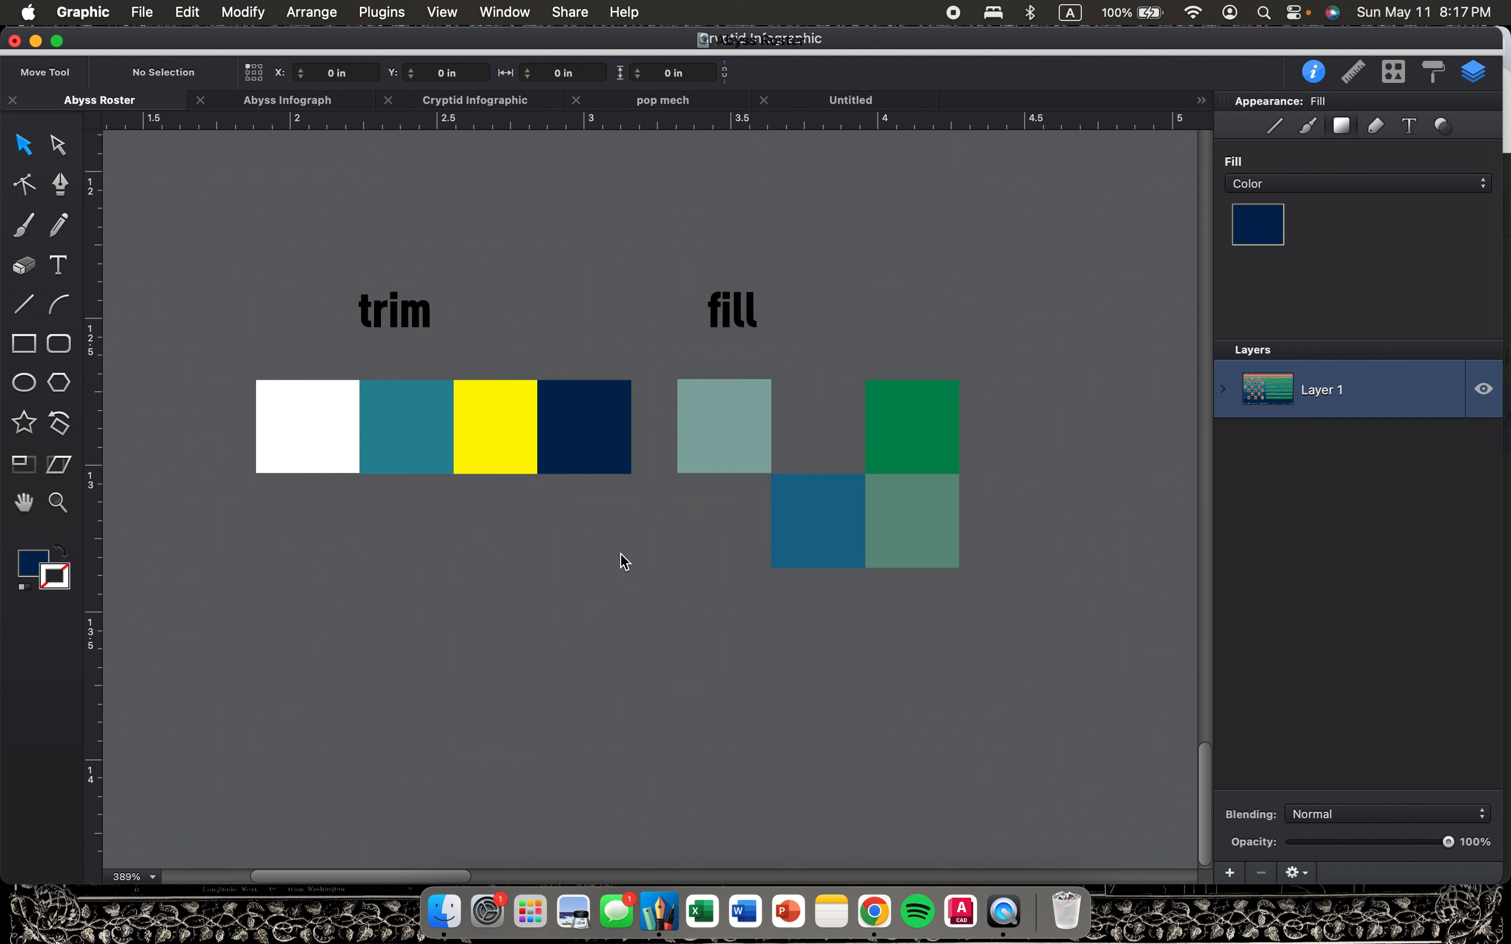
Move the teal and navy swatches into the gaps of the fill grid and set the yellow swatch below the white one.
{"action": "left_click_drag", "start_coordinate": [506, 435], "coordinate": [306, 550]}
{"action": "left_click_drag", "start_coordinate": [408, 436], "coordinate": [727, 532]}
{"action": "left_click_drag", "start_coordinate": [629, 465], "coordinate": [841, 441]}
{"action": "left_click_drag", "start_coordinate": [733, 519], "coordinate": [741, 516]}
{"action": "left_click", "coordinate": [556, 520]}
{"action": "left_click_drag", "start_coordinate": [293, 530], "coordinate": [358, 536]}
{"action": "left_click", "coordinate": [552, 543]}
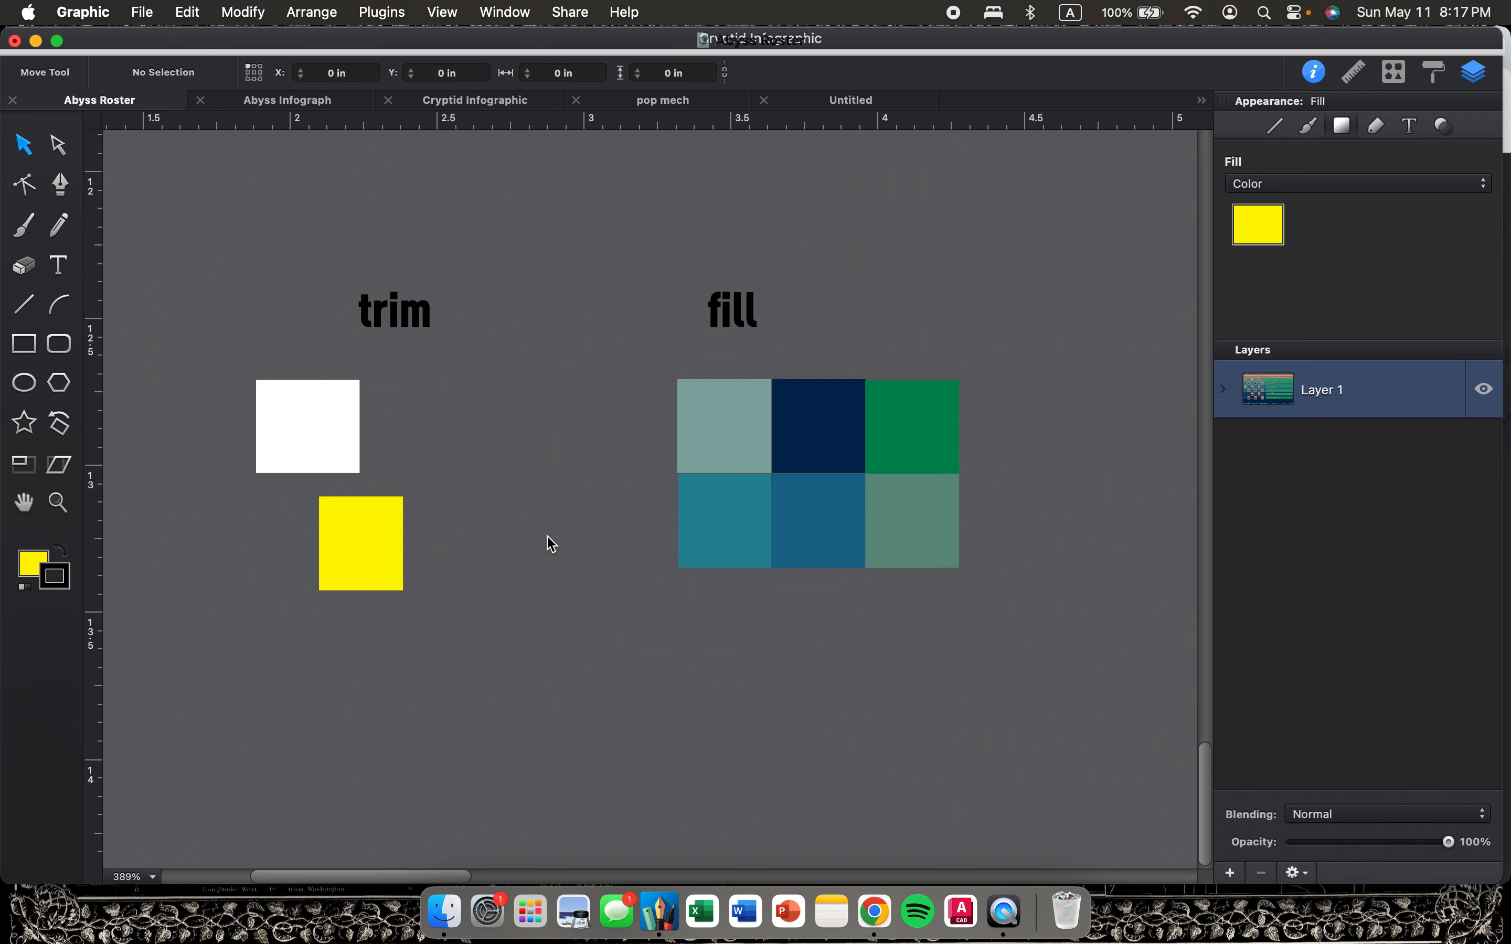
Compare the separated trim and fill swatches with the cream-outlined school of fish and the plain fish above it.
{"action": "key", "text": "super+minus"}
{"action": "key", "text": "super+minus"}
{"action": "key", "text": "super+minus"}
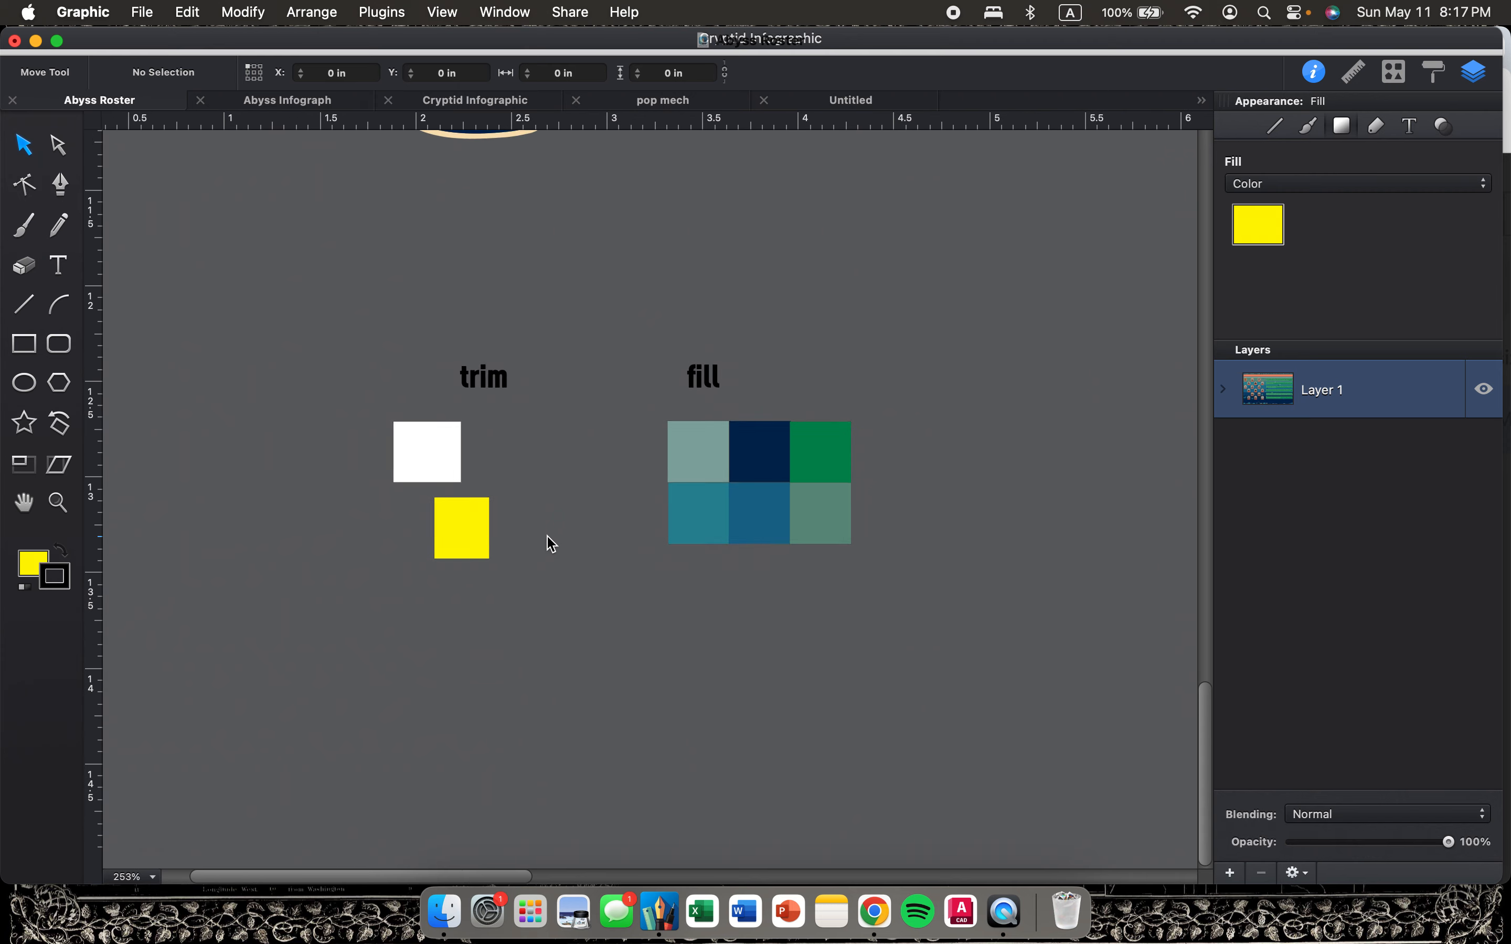
{"action": "key", "text": "super+equal"}
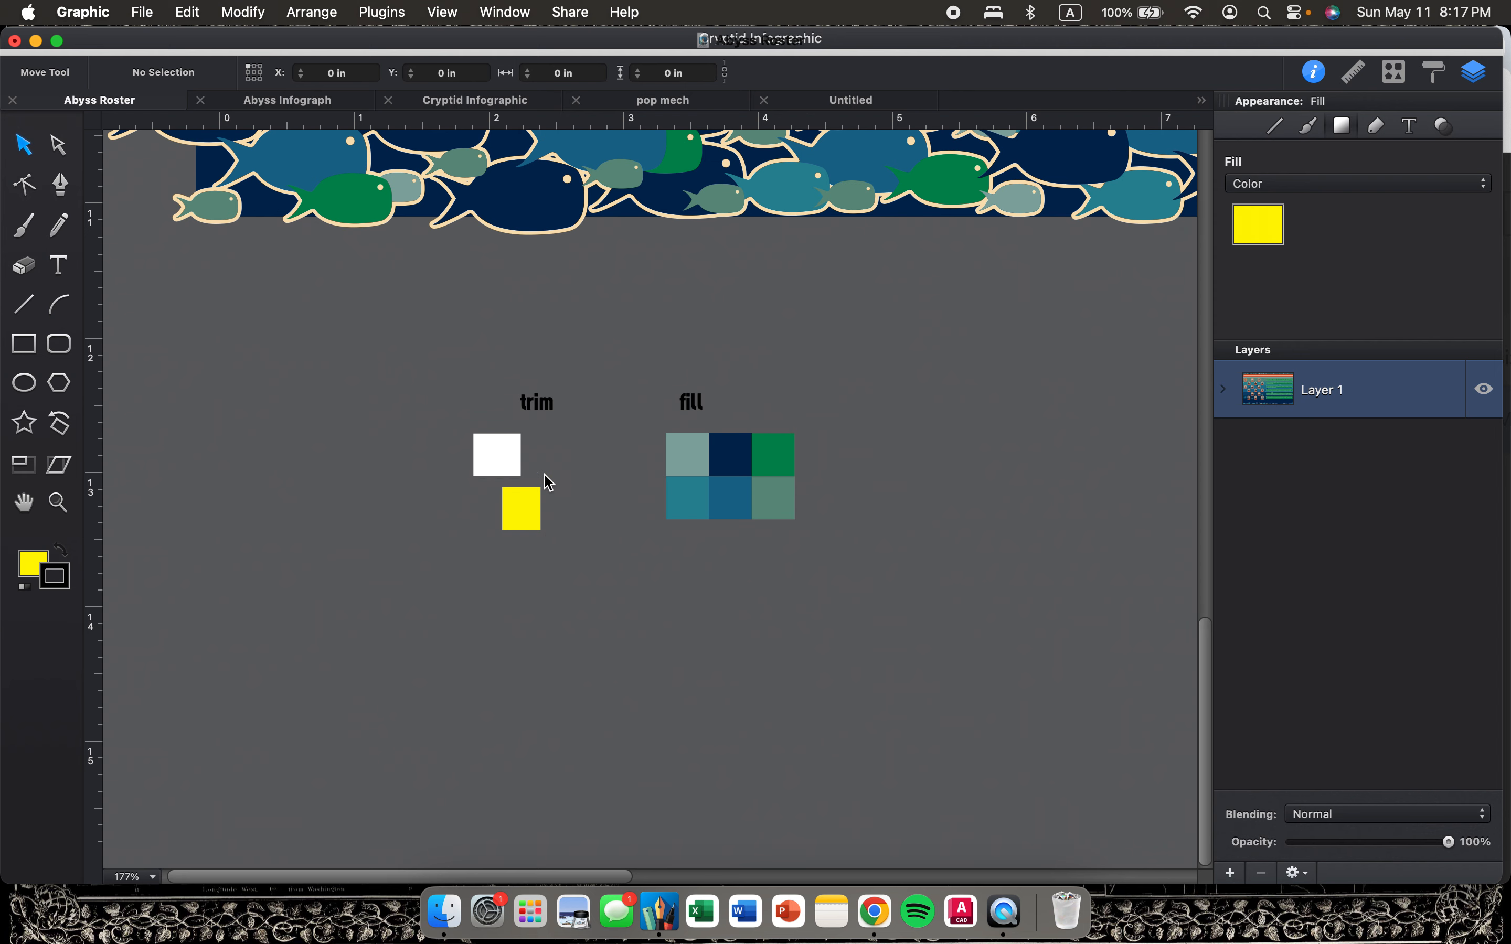
{"action": "scroll", "coordinate": [546, 482], "scroll_direction": "down", "scroll_amount": 3}
{"action": "scroll", "coordinate": [561, 478], "scroll_direction": "up", "scroll_amount": 6}
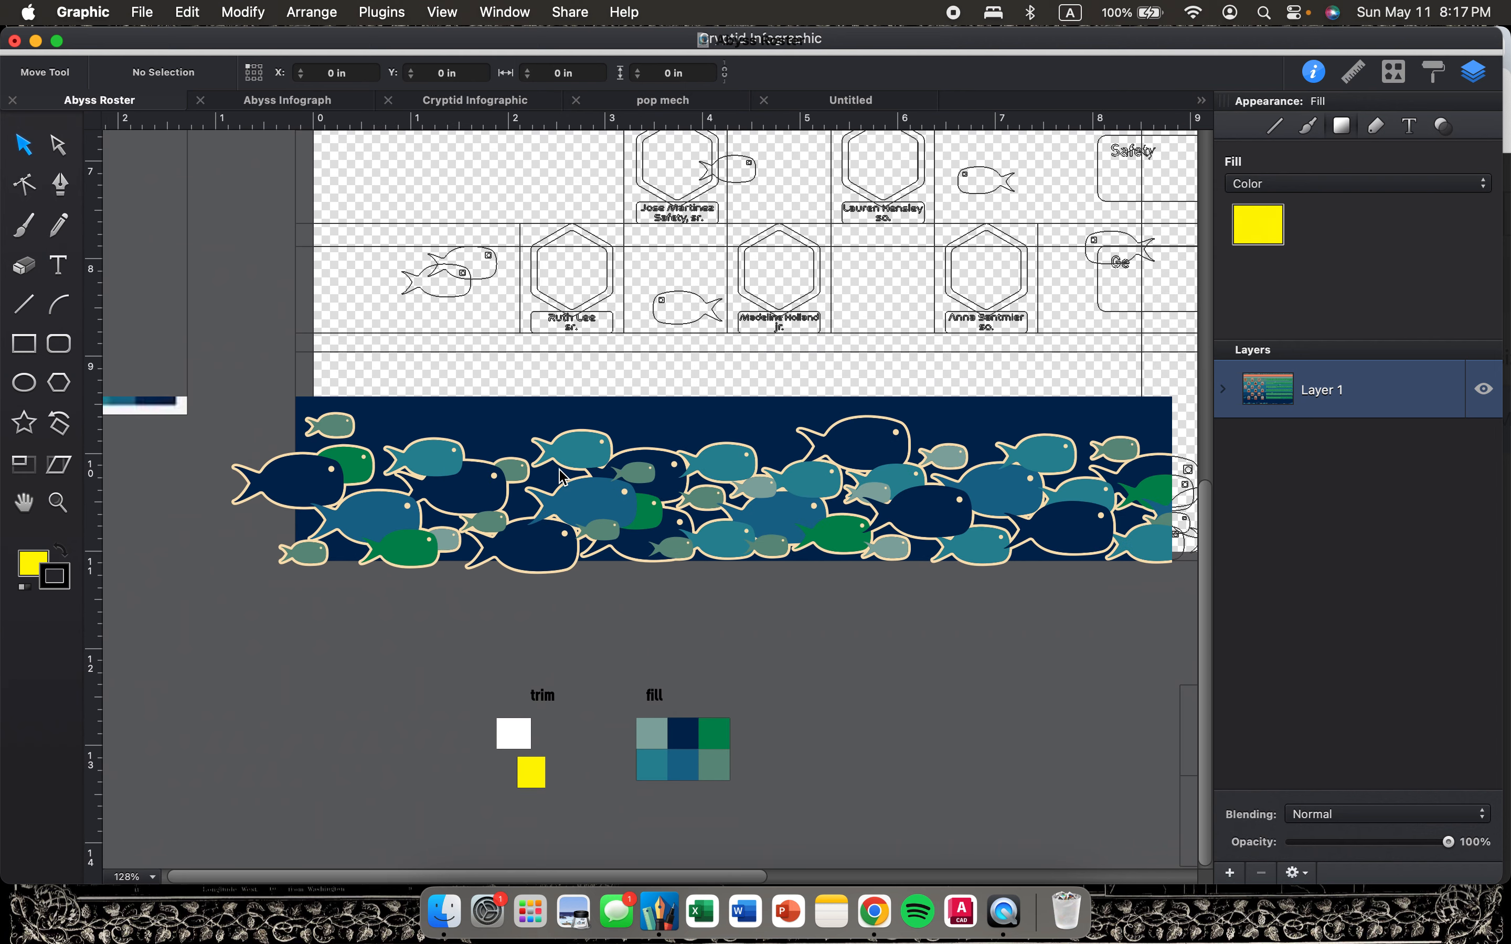
{"action": "scroll", "coordinate": [561, 478], "scroll_direction": "up", "scroll_amount": 1}
{"action": "scroll", "coordinate": [560, 478], "scroll_direction": "up", "scroll_amount": 4}
{"action": "scroll", "coordinate": [546, 445], "scroll_direction": "up", "scroll_amount": 3}
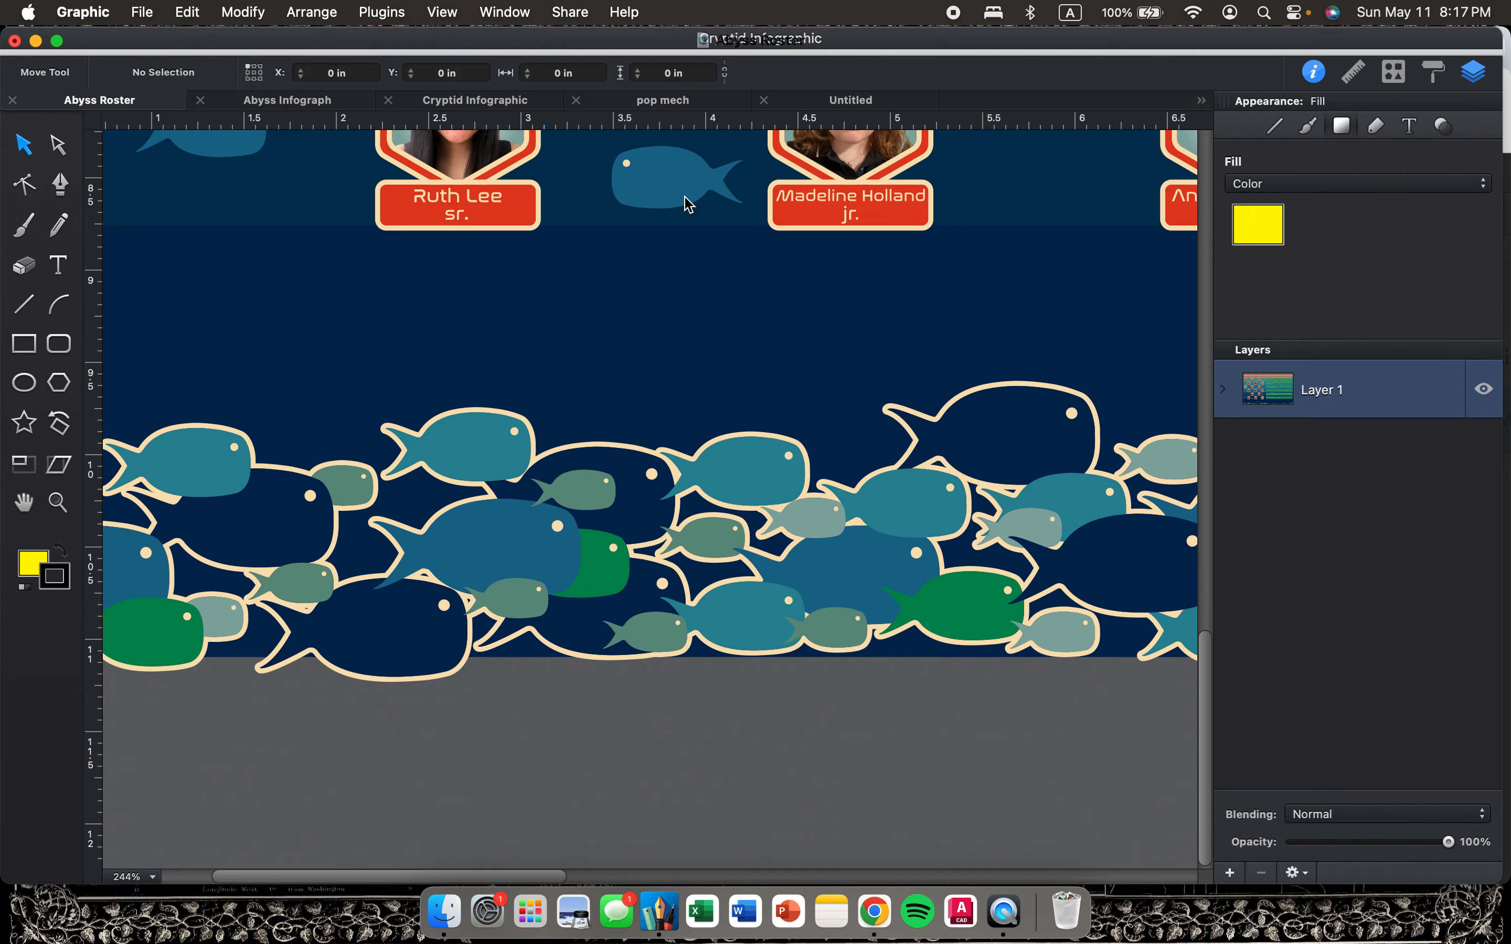
{"action": "scroll", "coordinate": [686, 203], "scroll_direction": "down", "scroll_amount": 3}
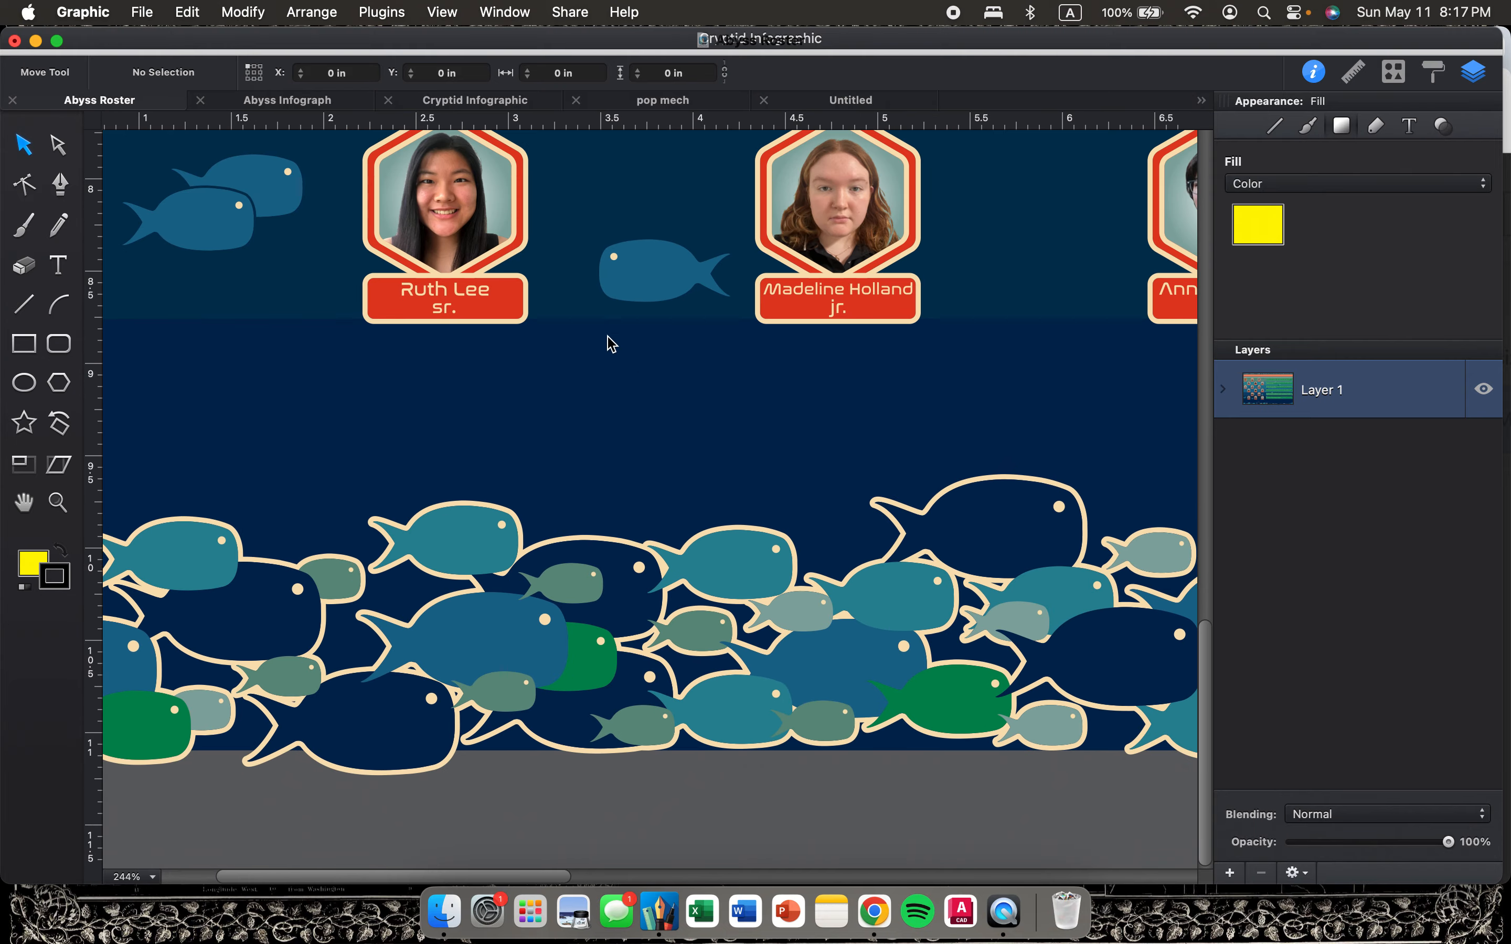
Examine the trim and fill colours of the hexagonal portrait frames and name plates across the roster.
{"action": "scroll", "coordinate": [620, 342], "scroll_direction": "down", "scroll_amount": 5}
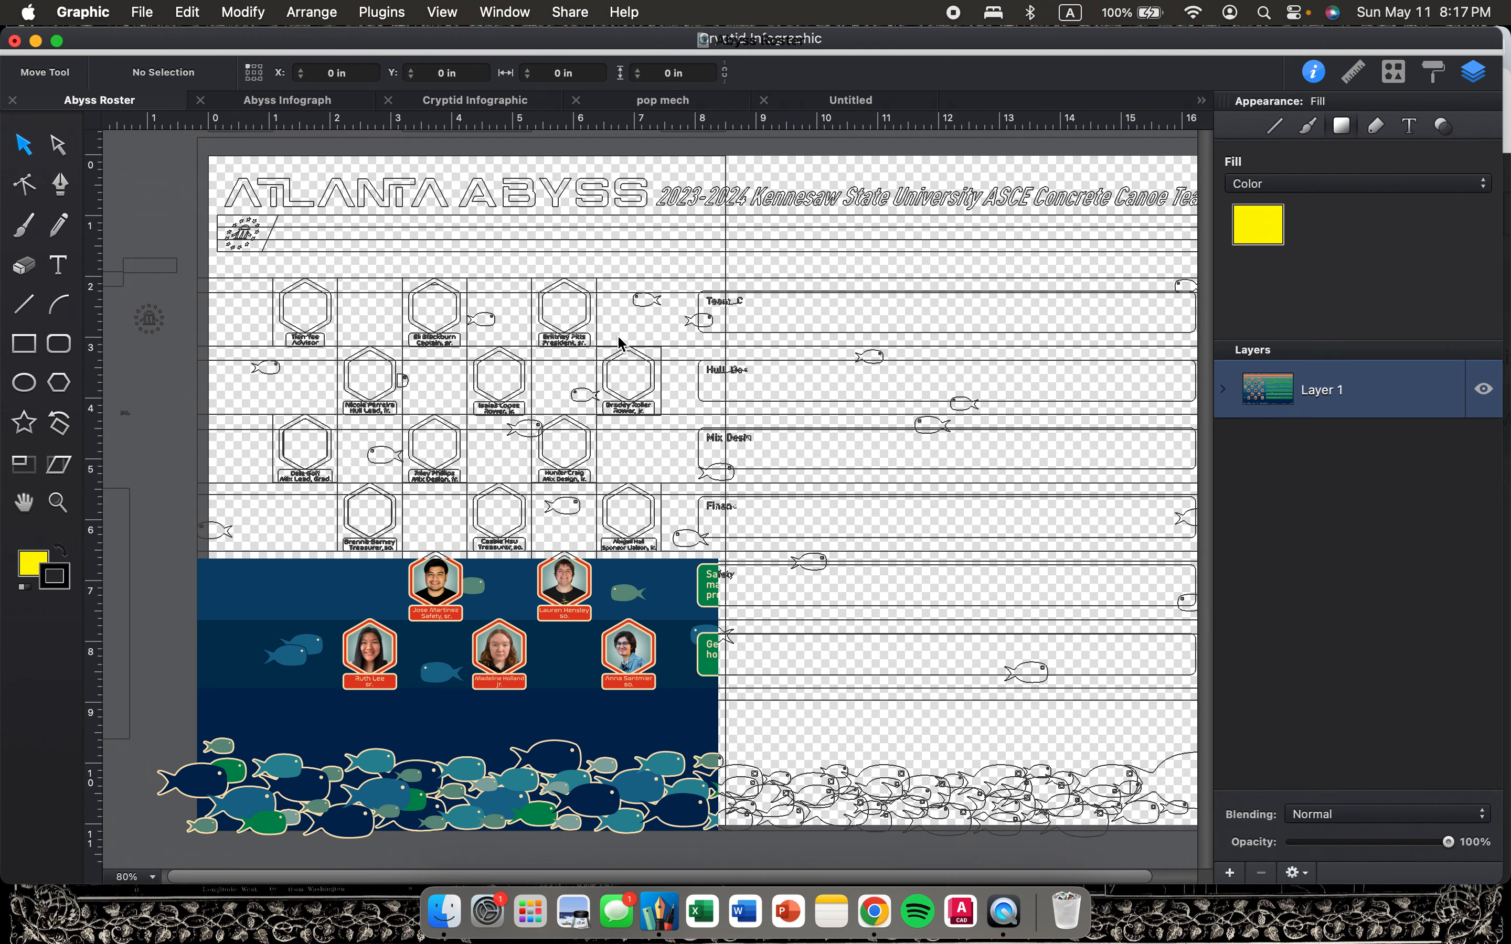
{"action": "scroll", "coordinate": [618, 335], "scroll_direction": "up", "scroll_amount": 1}
{"action": "scroll", "coordinate": [907, 539], "scroll_direction": "down", "scroll_amount": 1}
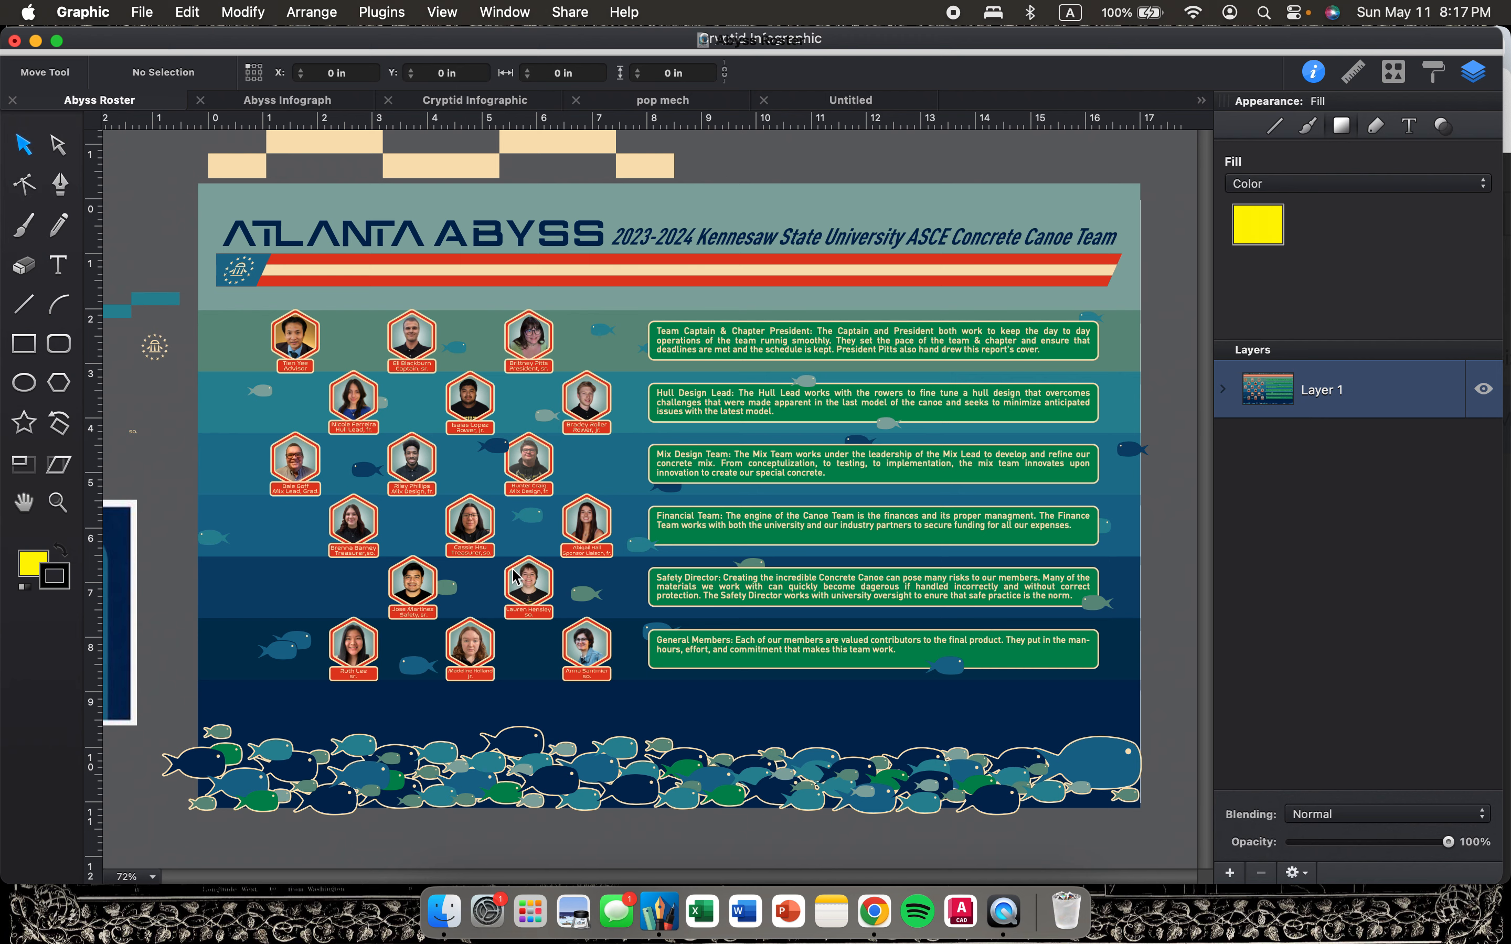
{"action": "scroll", "coordinate": [478, 507], "scroll_direction": "up", "scroll_amount": 10}
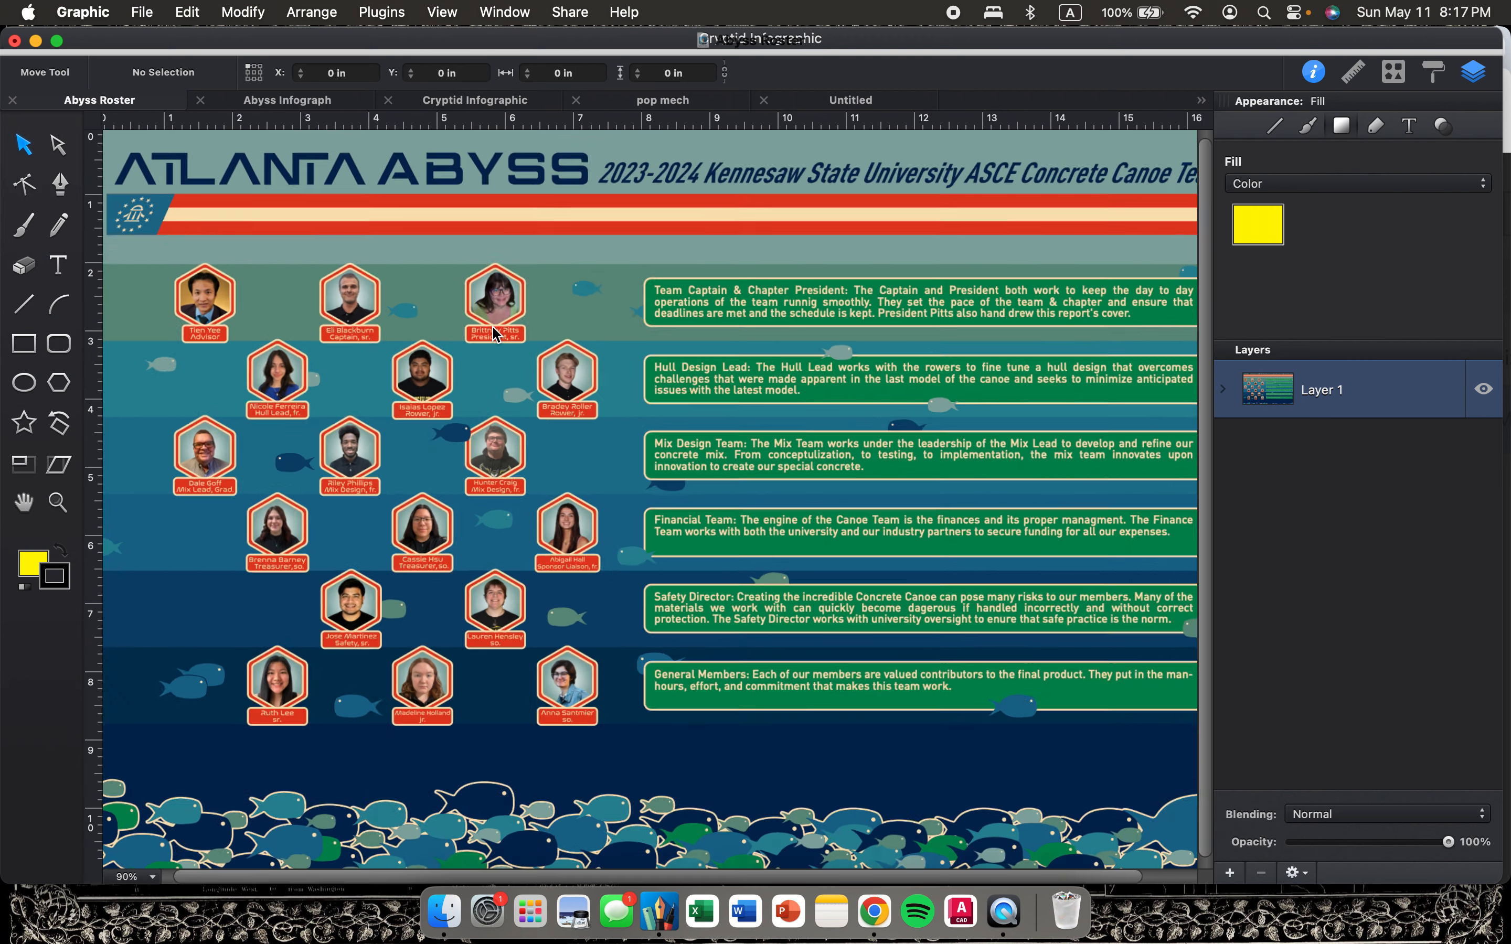
{"action": "scroll", "coordinate": [491, 325], "scroll_direction": "up", "scroll_amount": 5}
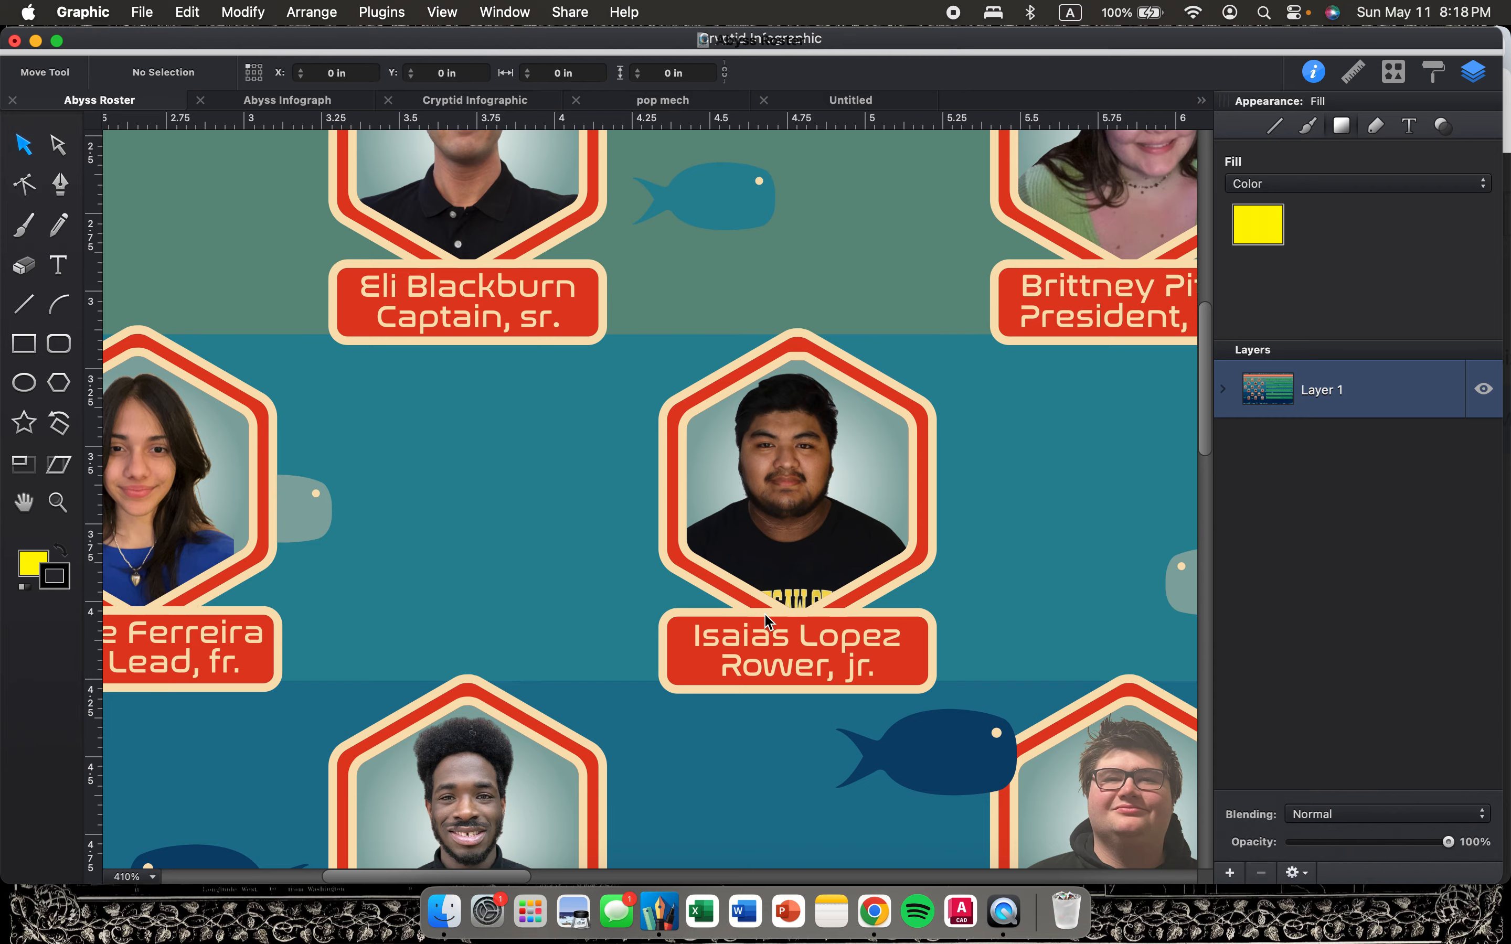
{"action": "scroll", "coordinate": [746, 430], "scroll_direction": "down", "scroll_amount": 5}
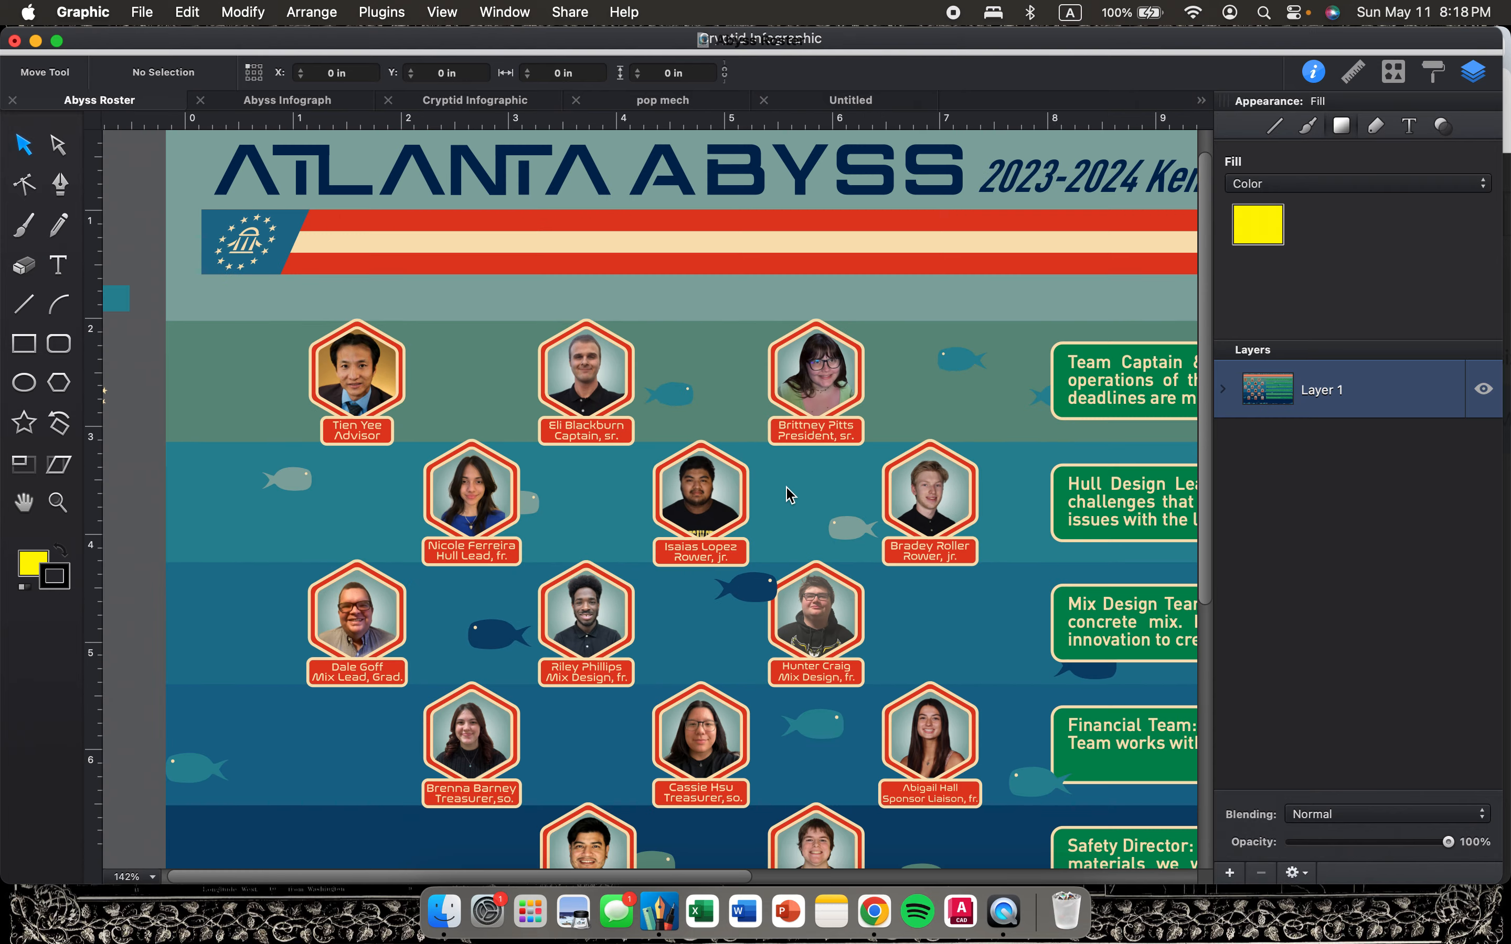
Examine the cream trim and green fill of the callout boxes alongside the striped title banner.
{"action": "scroll", "coordinate": [790, 493], "scroll_direction": "right", "scroll_amount": 5}
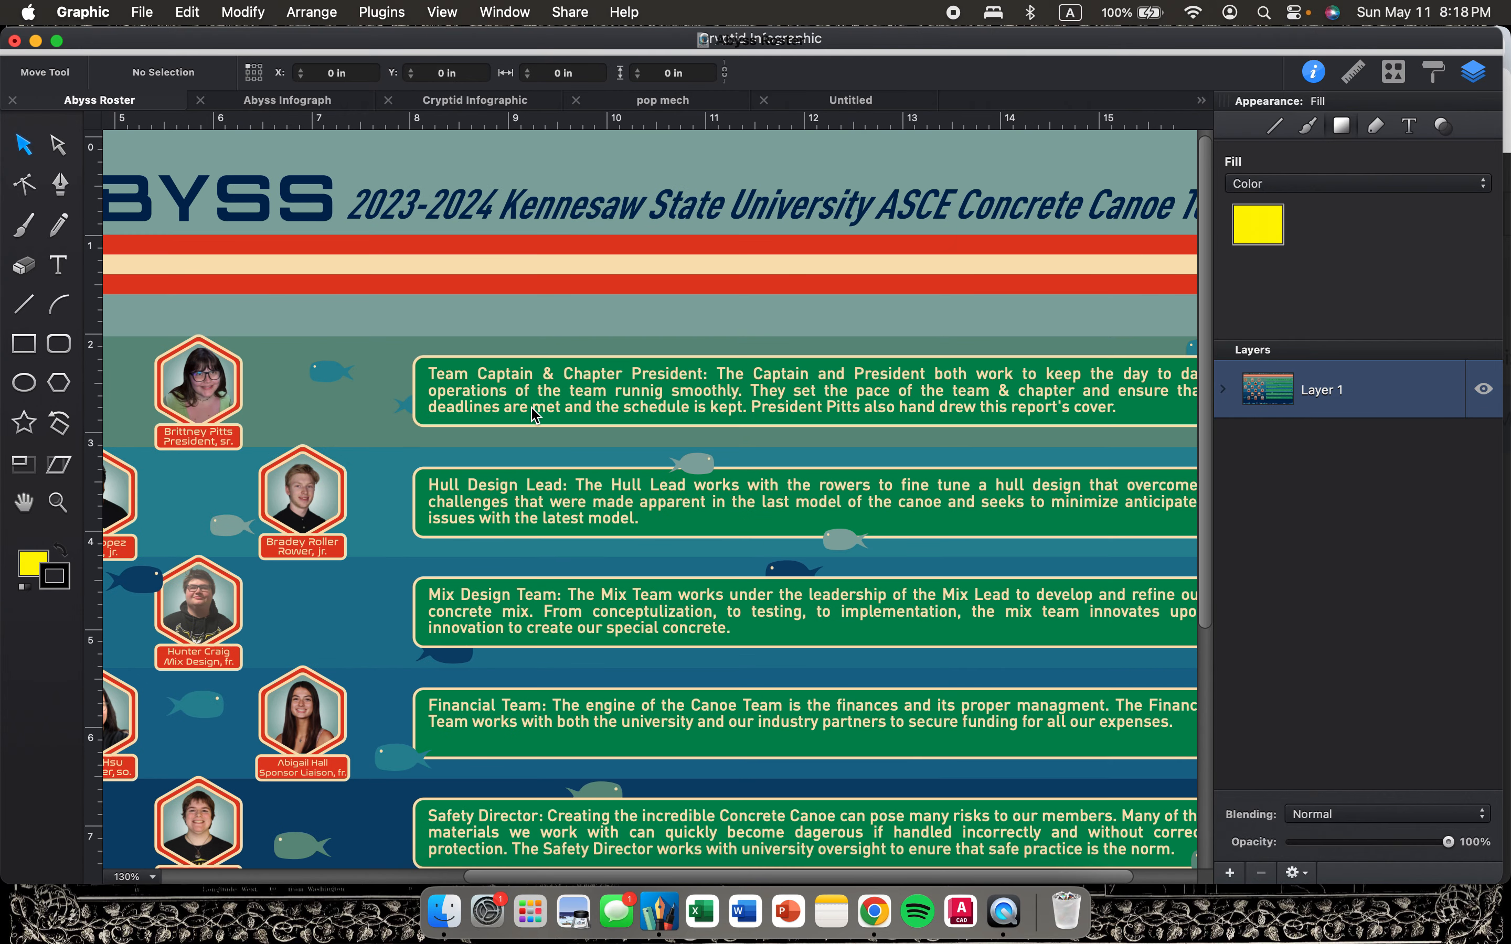
{"action": "scroll", "coordinate": [541, 374], "scroll_direction": "up", "scroll_amount": 3}
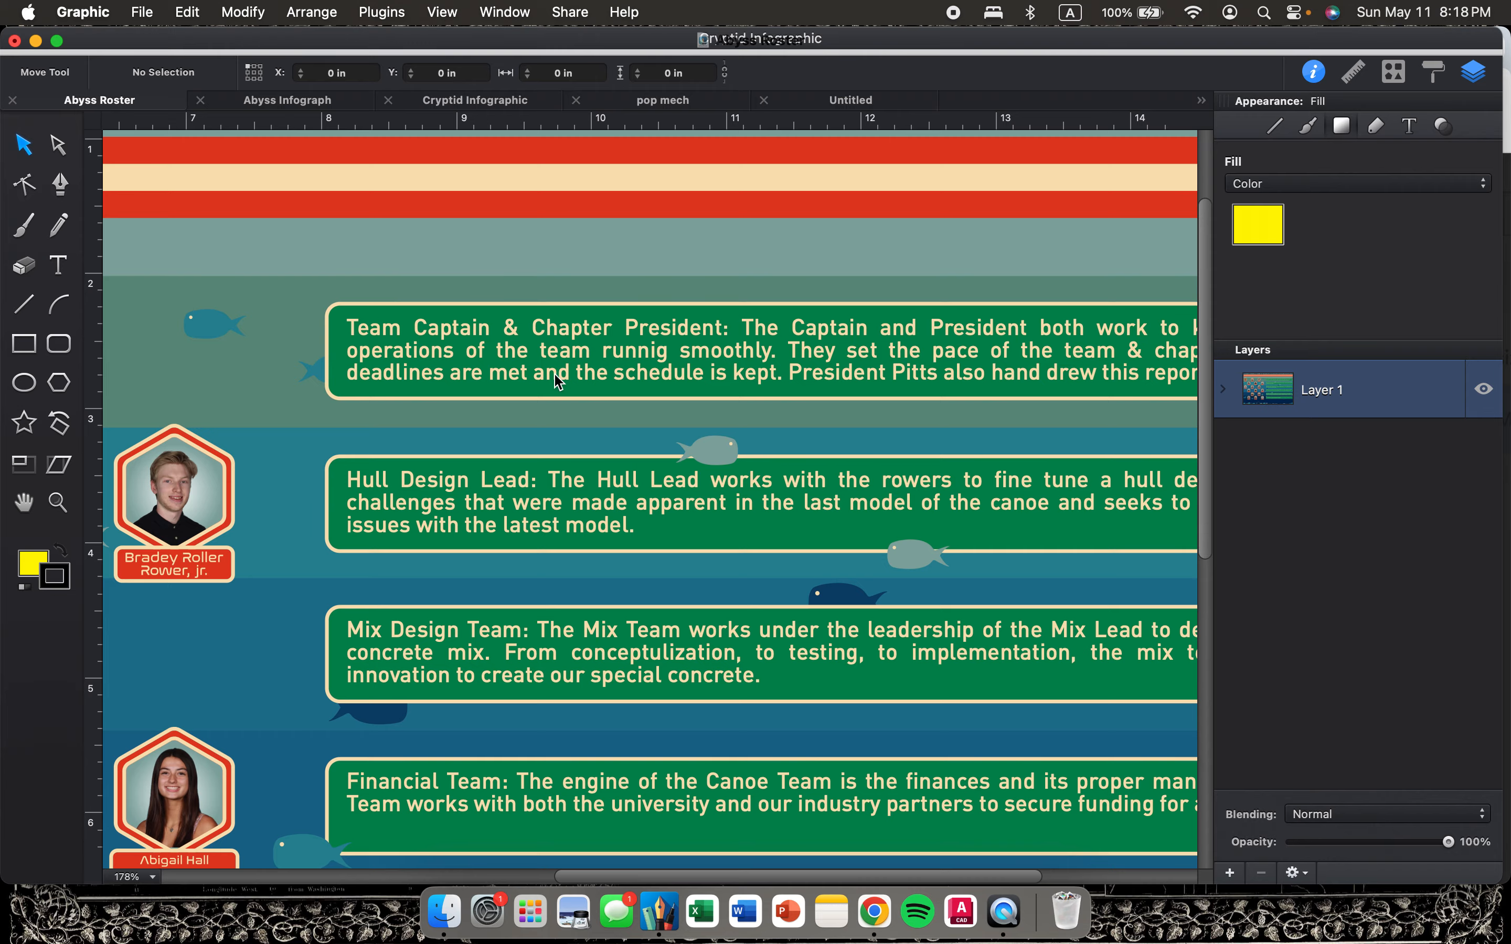
{"action": "scroll", "coordinate": [554, 374], "scroll_direction": "down", "scroll_amount": 10}
{"action": "scroll", "coordinate": [594, 553], "scroll_direction": "down", "scroll_amount": 3}
{"action": "scroll", "coordinate": [367, 462], "scroll_direction": "up", "scroll_amount": 5}
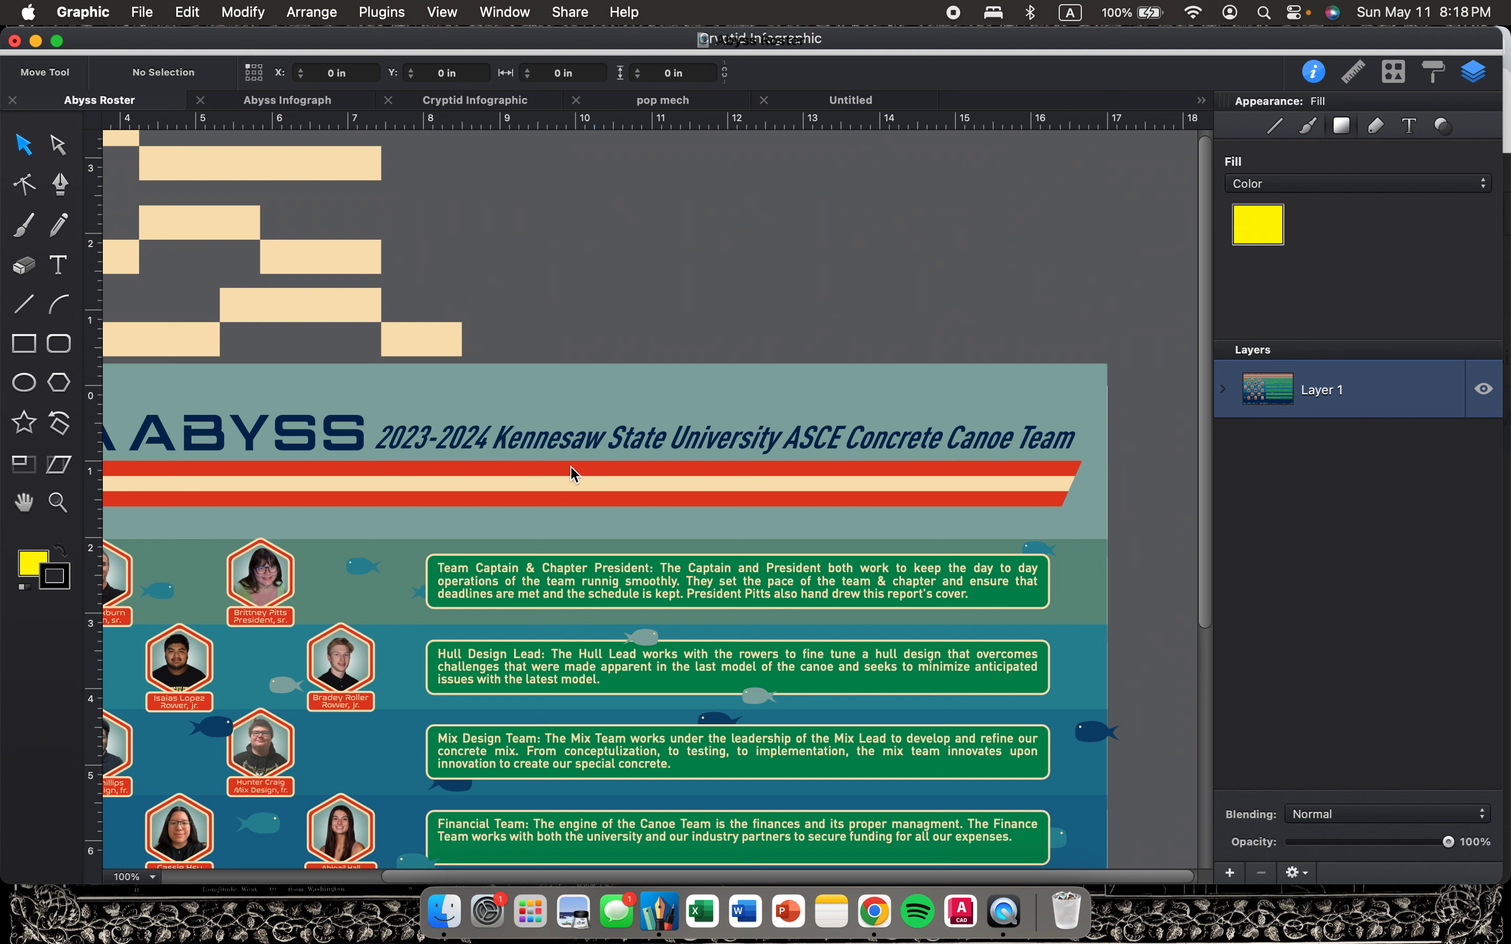
{"action": "scroll", "coordinate": [573, 473], "scroll_direction": "left", "scroll_amount": 5}
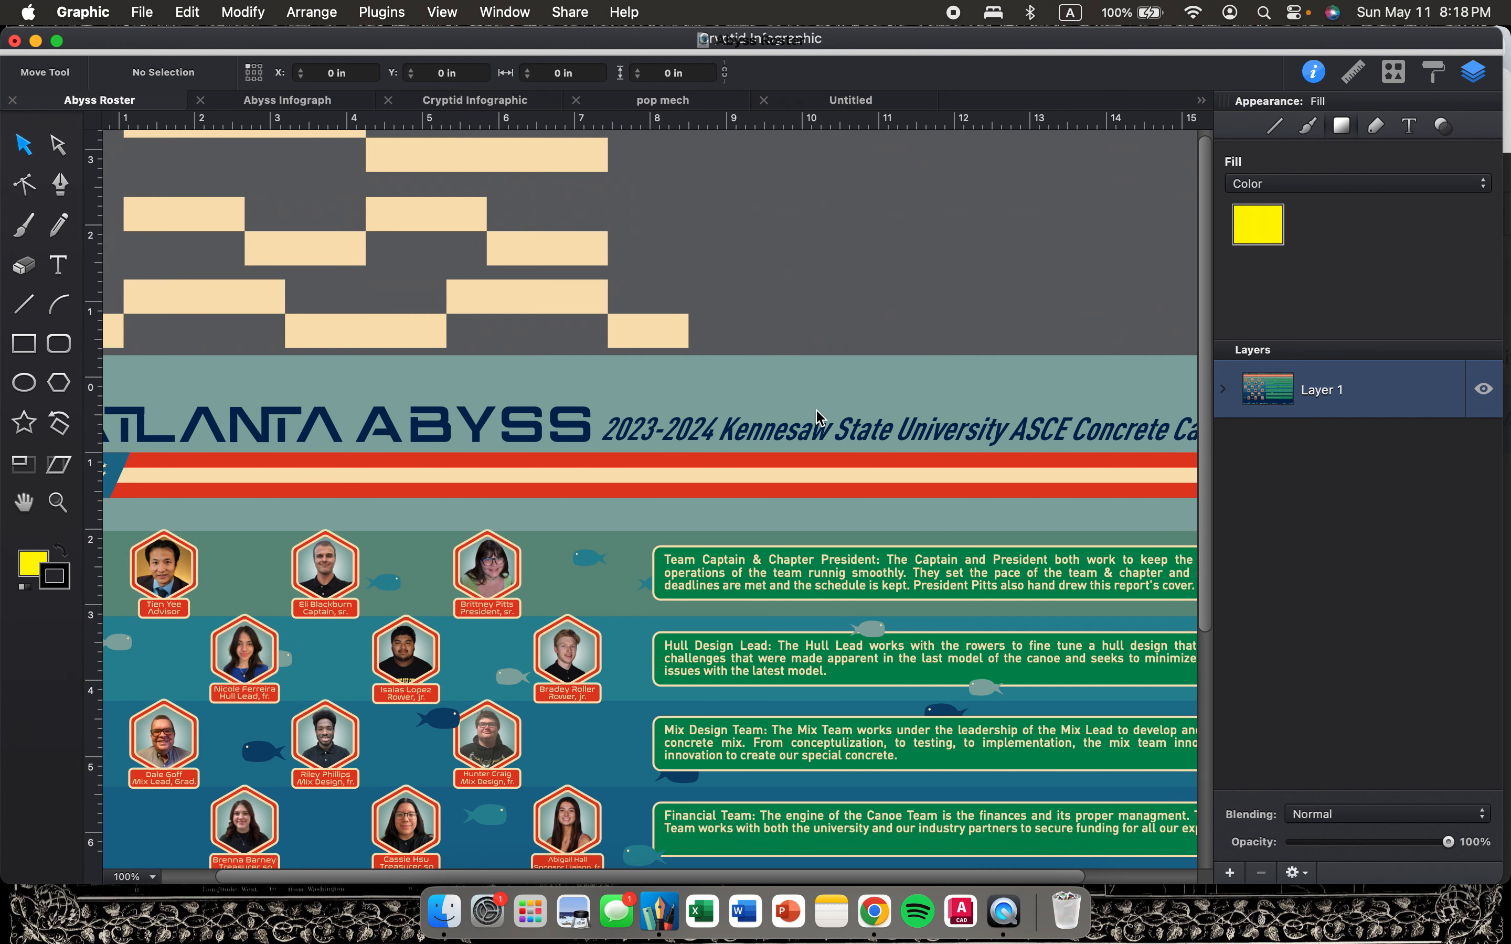
{"action": "scroll", "coordinate": [817, 413], "scroll_direction": "down", "scroll_amount": 2}
{"action": "scroll", "coordinate": [812, 409], "scroll_direction": "down", "scroll_amount": 5}
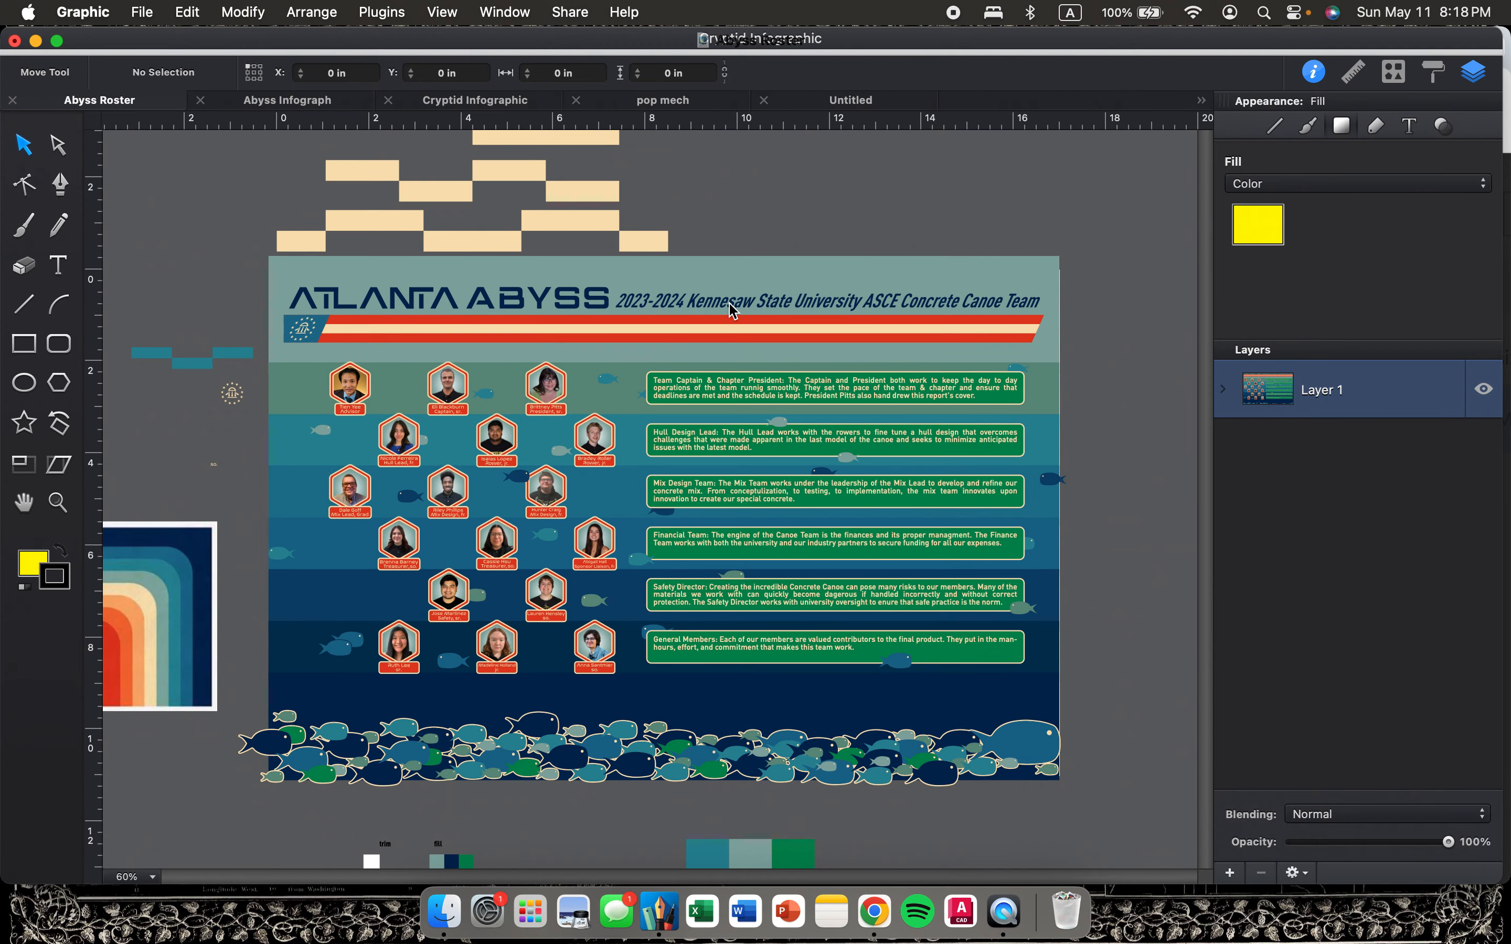
{"action": "scroll", "coordinate": [732, 310], "scroll_direction": "up", "scroll_amount": 5}
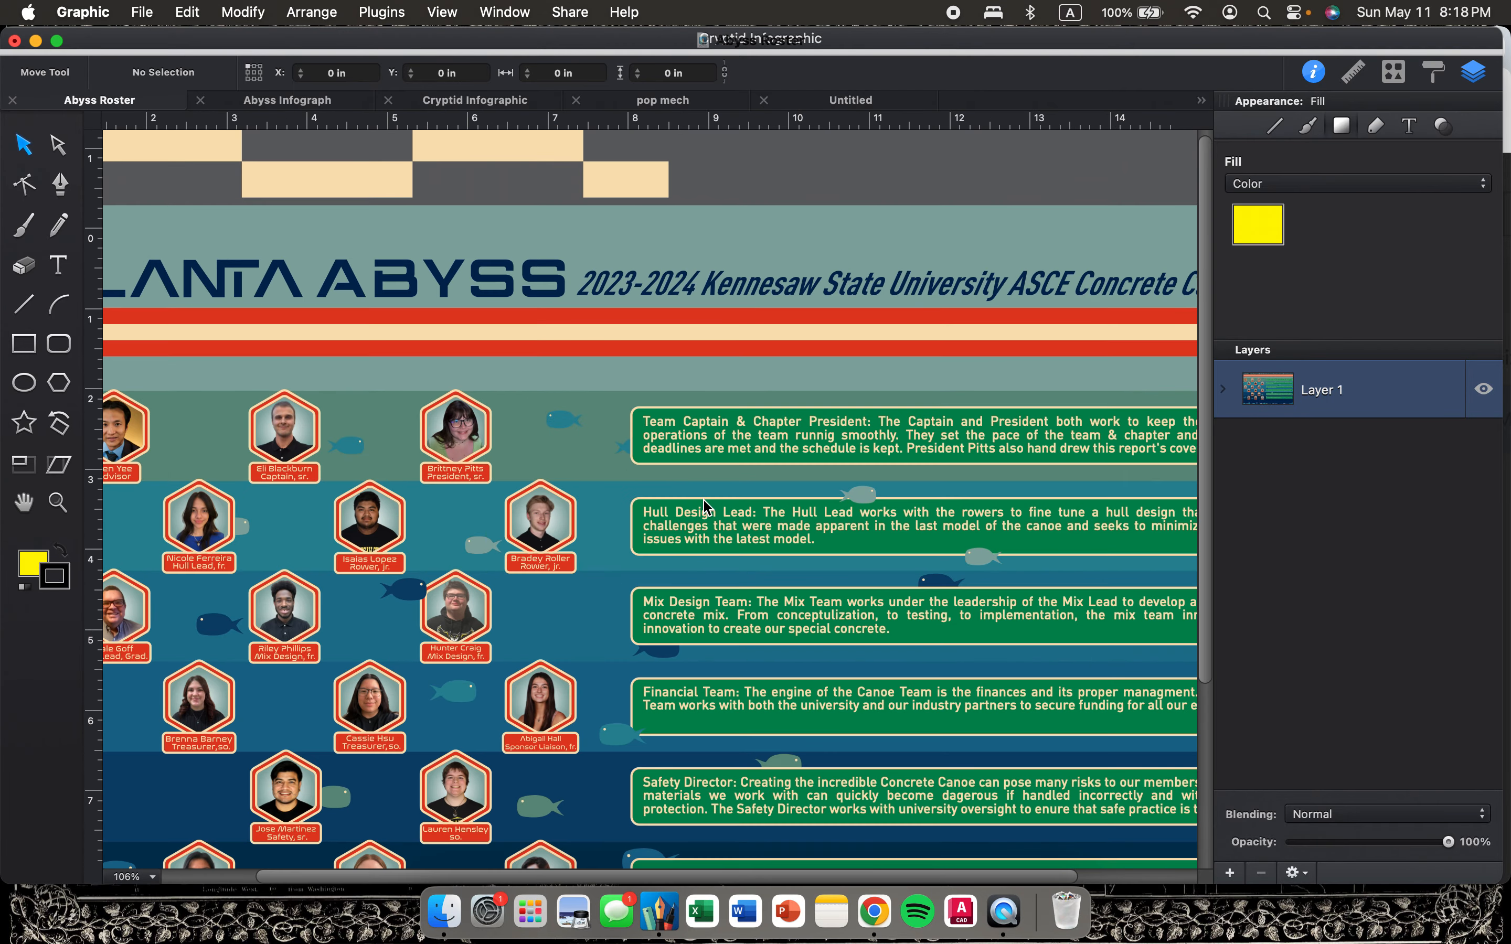
{"action": "scroll", "coordinate": [705, 506], "scroll_direction": "down", "scroll_amount": 4}
{"action": "scroll", "coordinate": [618, 821], "scroll_direction": "up", "scroll_amount": 4}
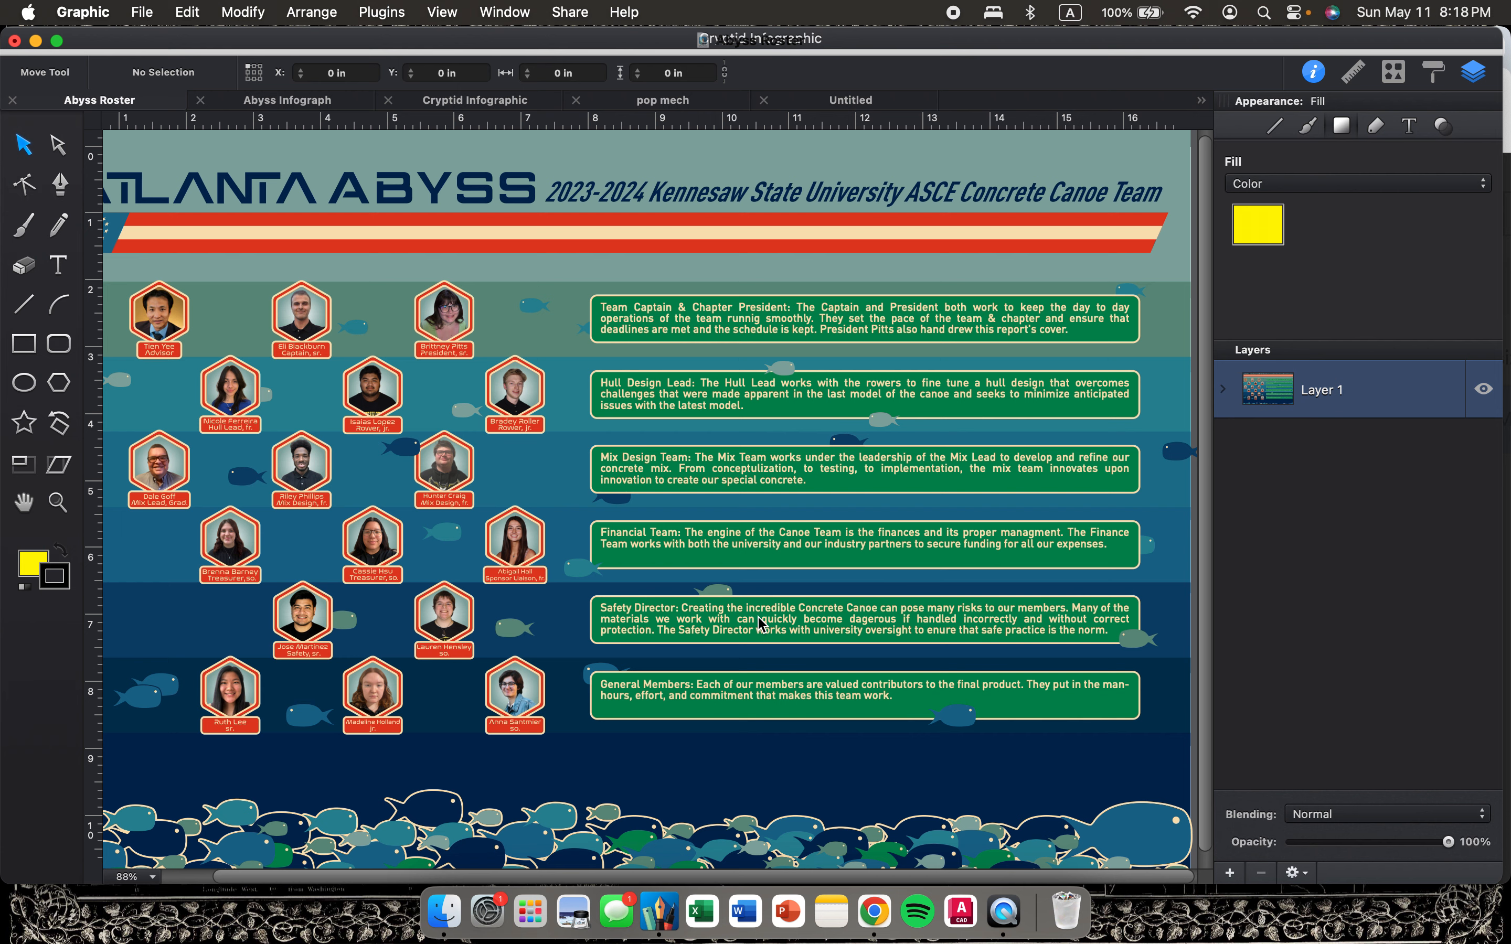
Compare the trim and fill swatches below the page with the school of fish and the hexagonal portraits.
{"action": "scroll", "coordinate": [759, 624], "scroll_direction": "down", "scroll_amount": 8}
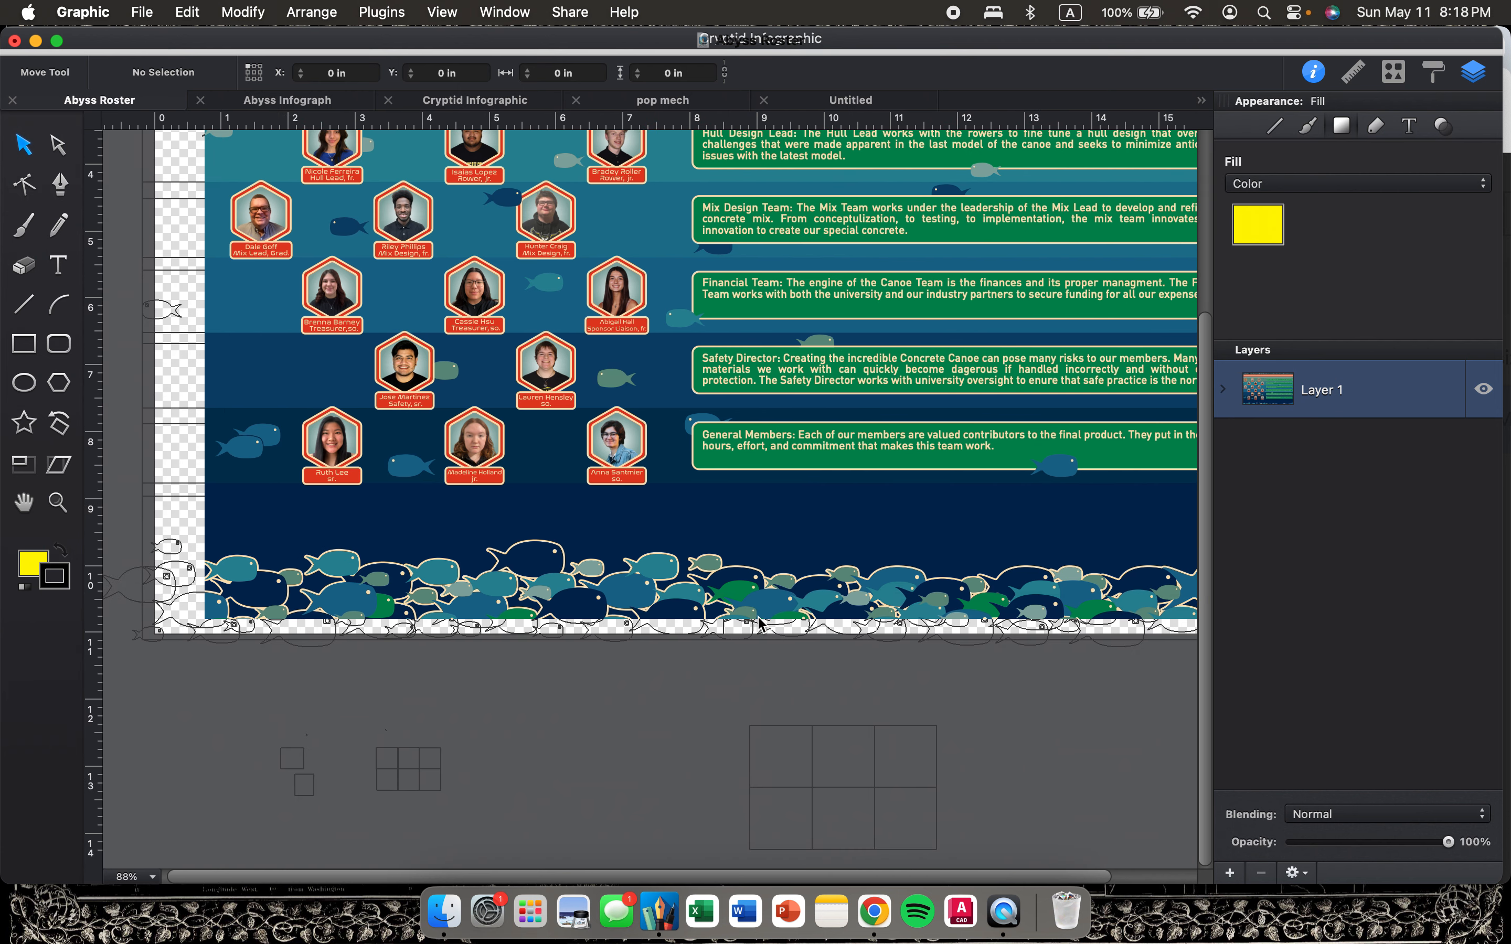
{"action": "scroll", "coordinate": [758, 623], "scroll_direction": "down", "scroll_amount": 3}
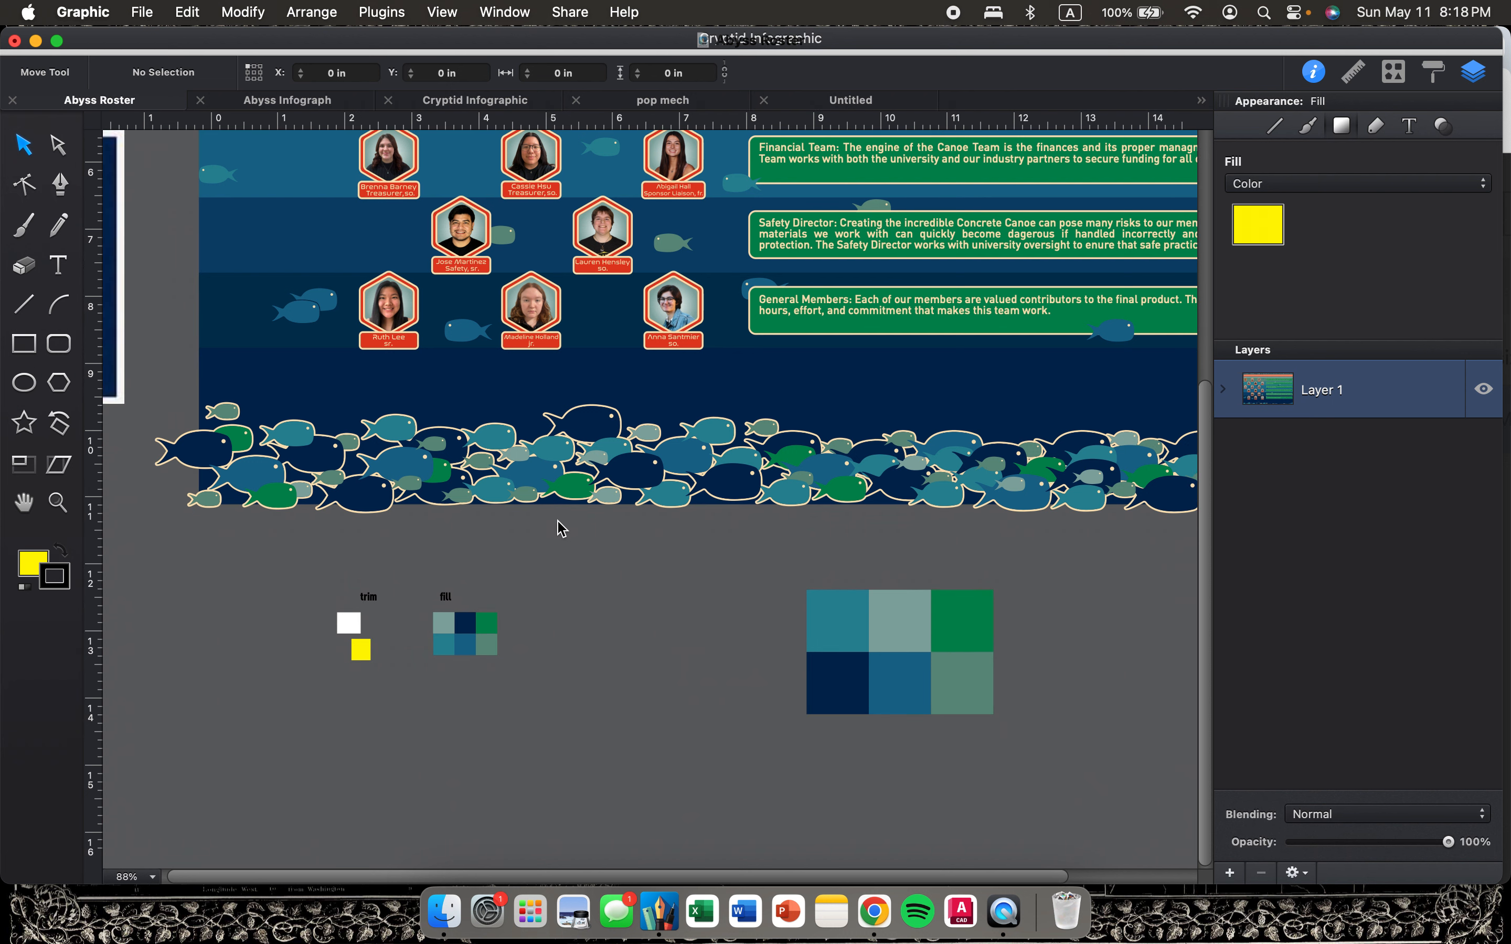
{"action": "scroll", "coordinate": [561, 528], "scroll_direction": "up", "scroll_amount": 3}
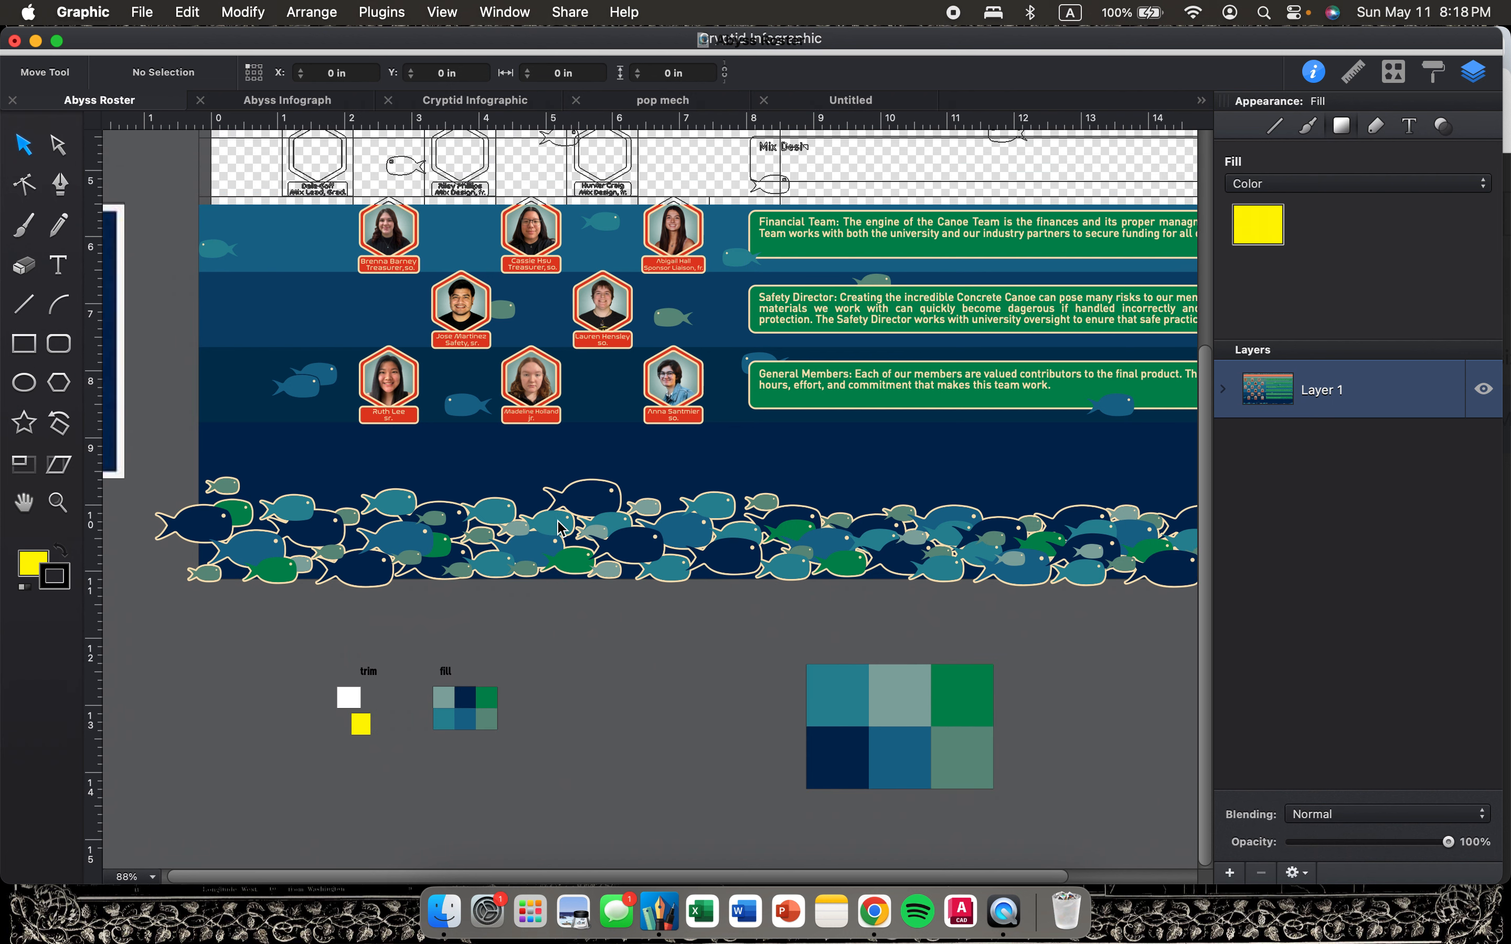
{"action": "scroll", "coordinate": [562, 529], "scroll_direction": "up", "scroll_amount": 5}
{"action": "scroll", "coordinate": [562, 529], "scroll_direction": "up", "scroll_amount": 5}
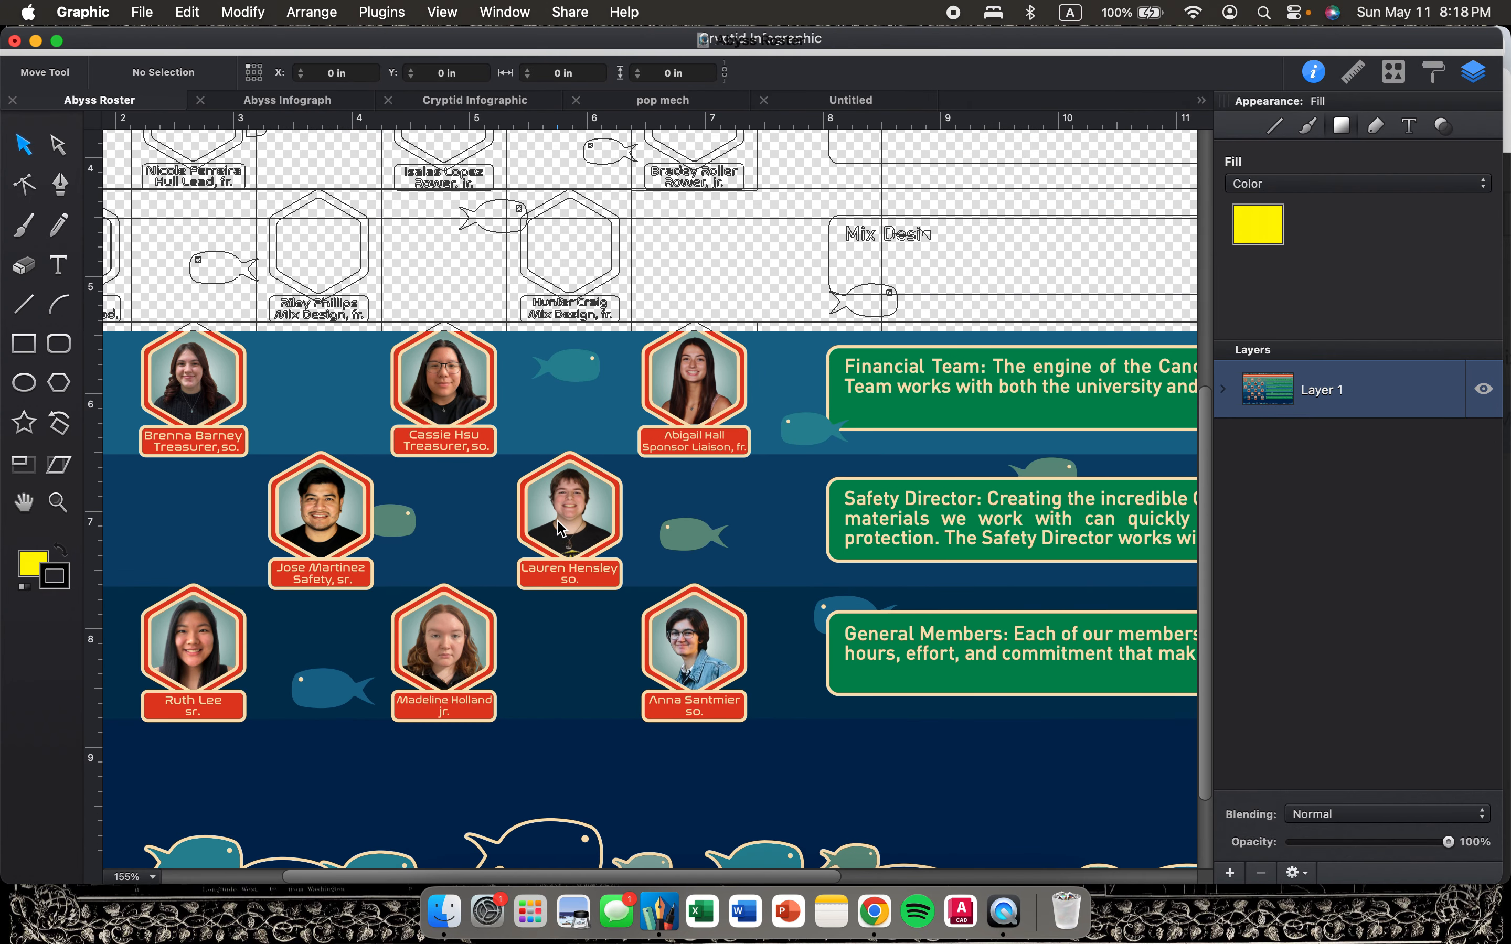
{"action": "scroll", "coordinate": [562, 529], "scroll_direction": "left", "scroll_amount": 1}
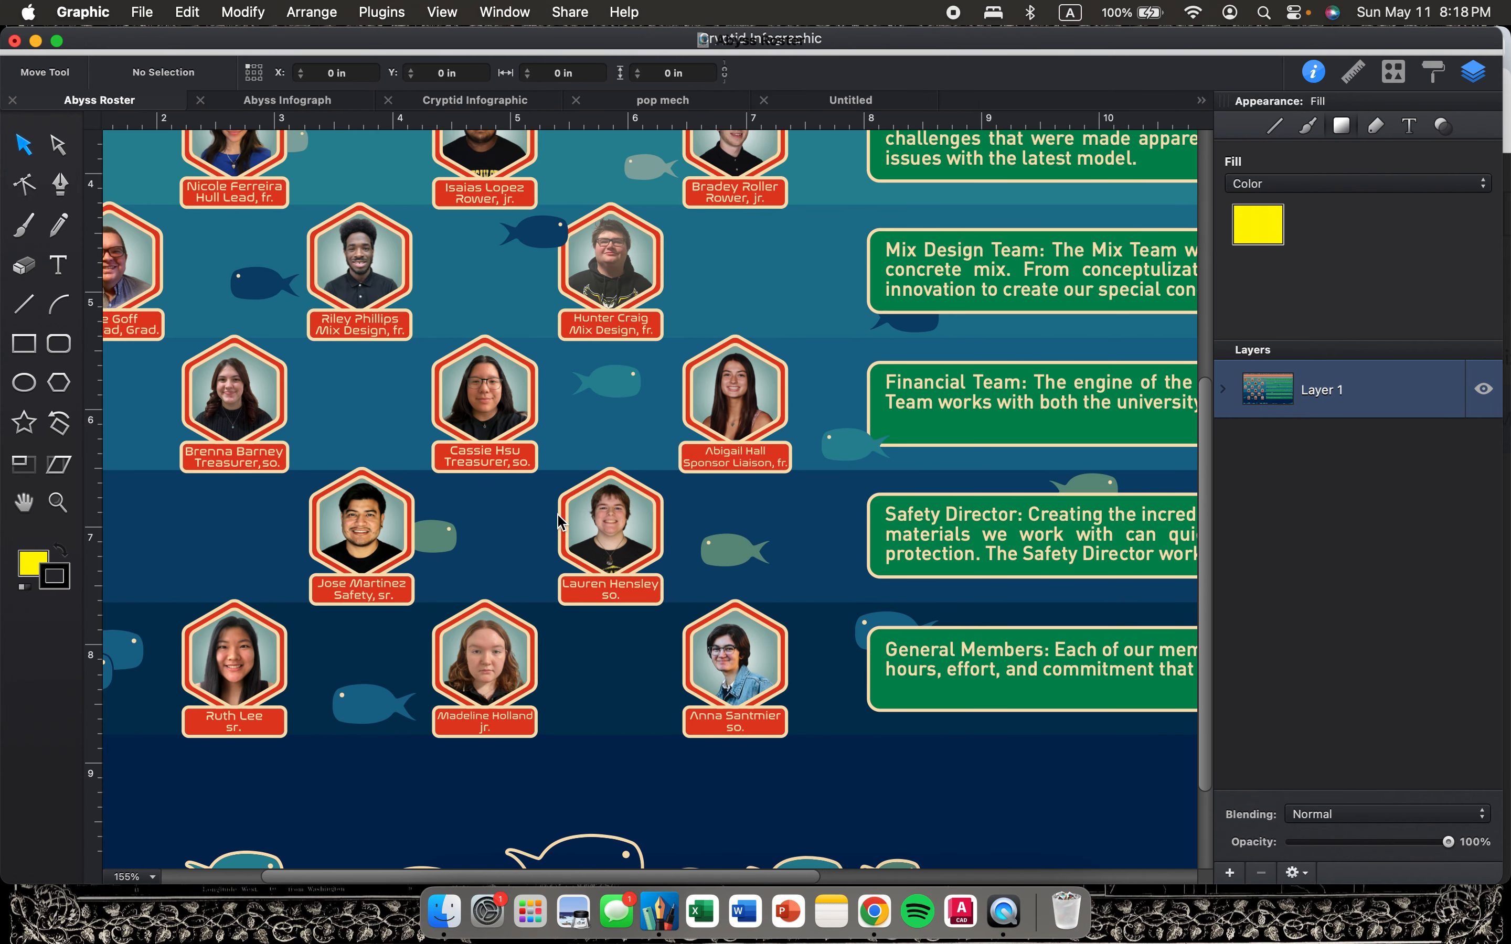
{"action": "scroll", "coordinate": [459, 449], "scroll_direction": "left", "scroll_amount": 2}
{"action": "scroll", "coordinate": [459, 450], "scroll_direction": "up", "scroll_amount": 5}
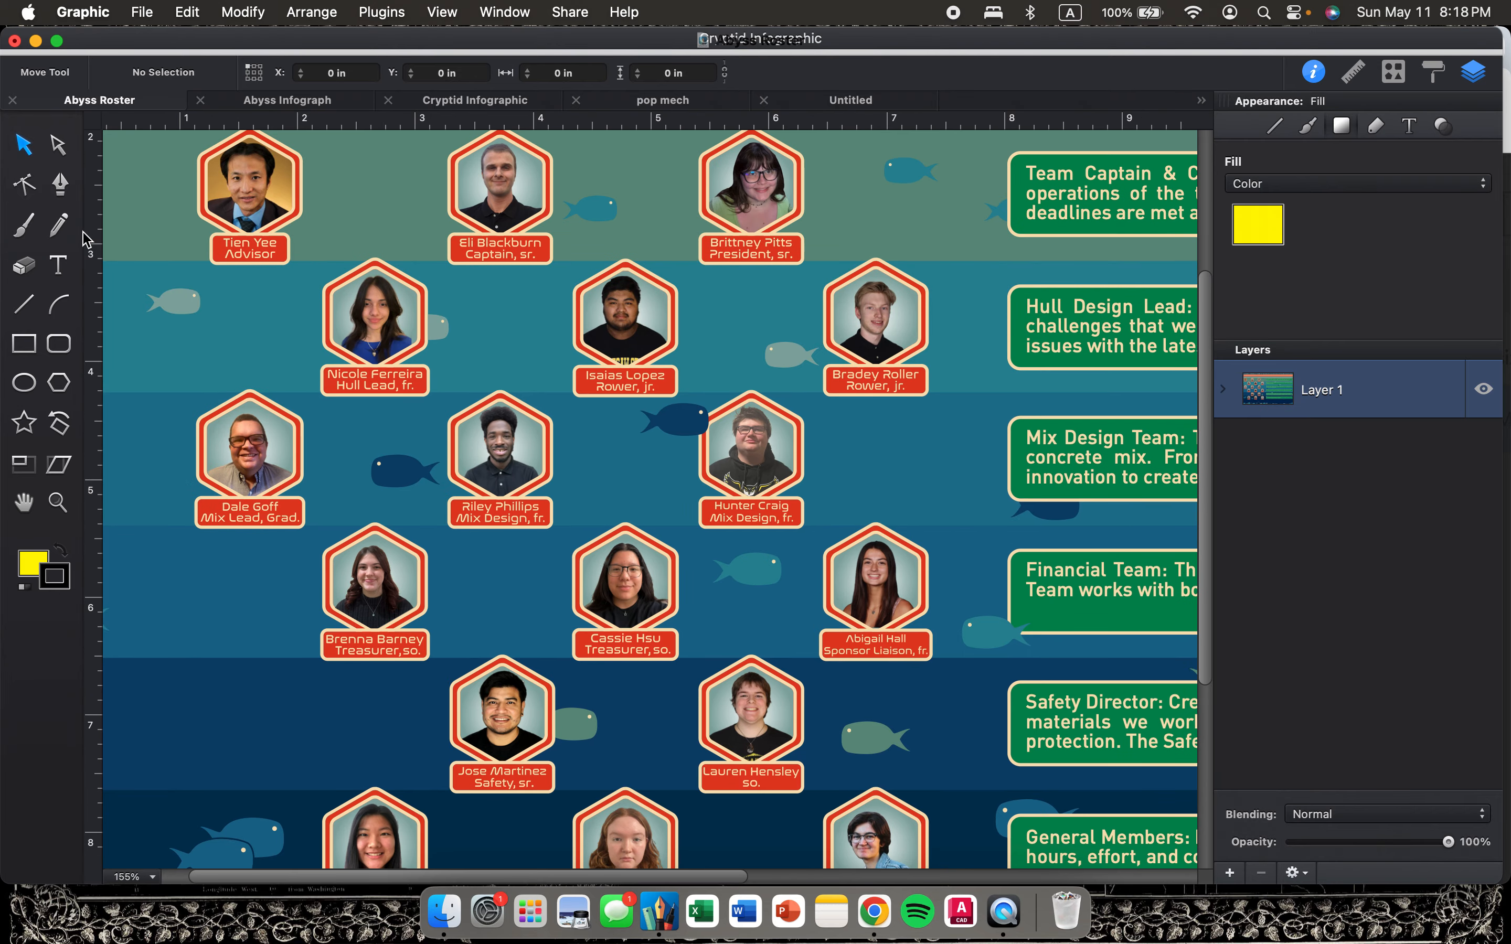
Draw a rectangle about 0.74 by 0.66 in beside the fourth portrait row and fill it with red sampled from a portrait frame.
{"action": "left_click", "coordinate": [24, 344]}
{"action": "scroll", "coordinate": [279, 700], "scroll_direction": "left", "scroll_amount": 2}
{"action": "scroll", "coordinate": [279, 700], "scroll_direction": "down", "scroll_amount": 2}
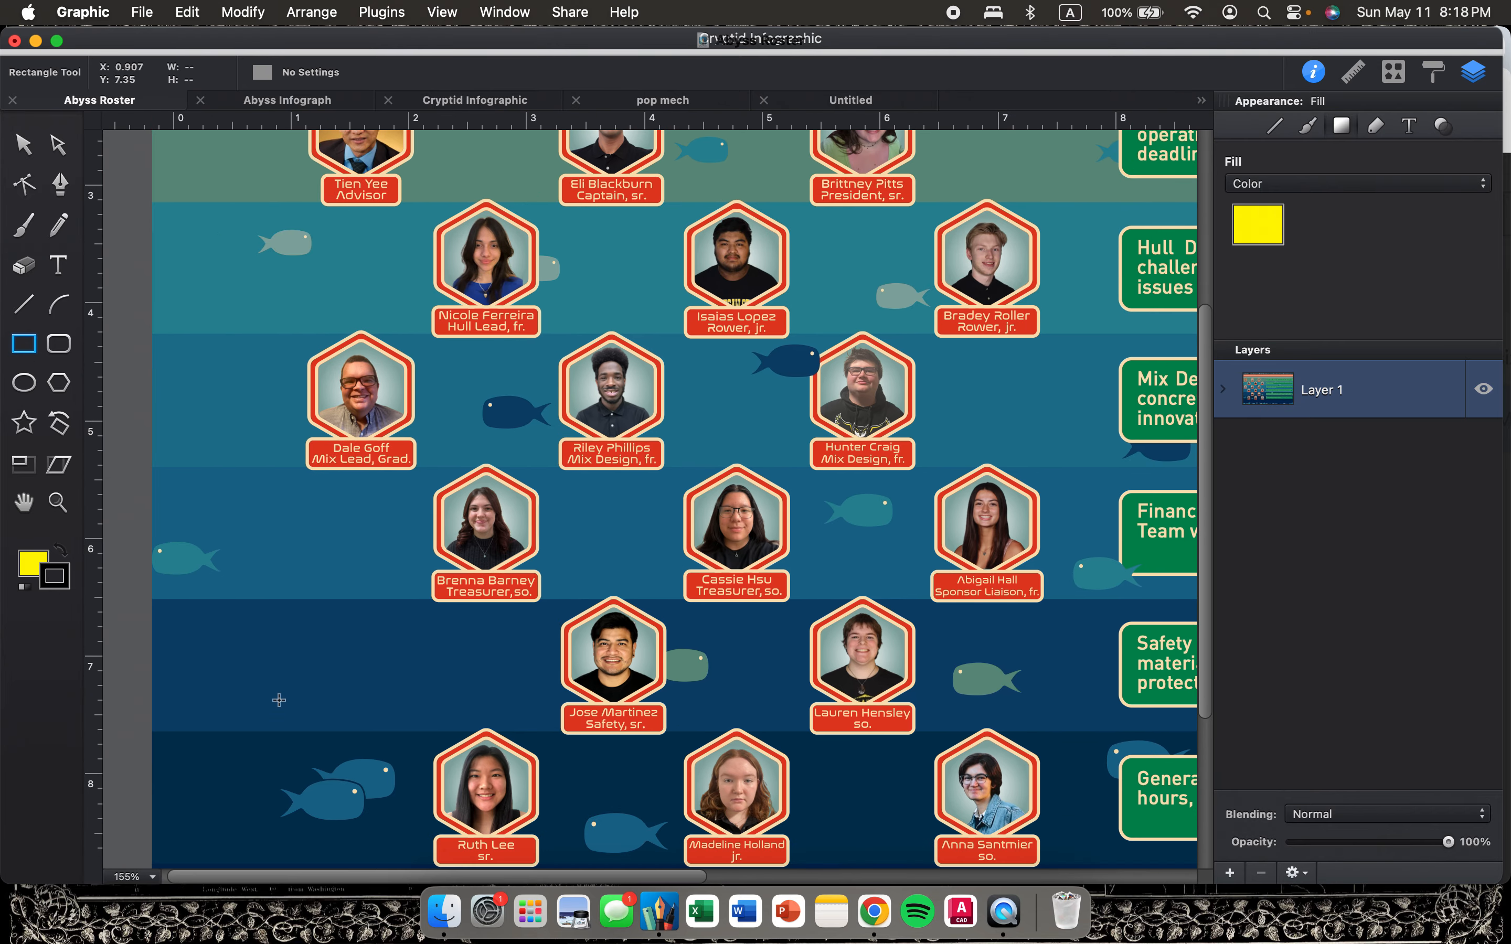
{"action": "left_click_drag", "start_coordinate": [269, 521], "coordinate": [356, 600]}
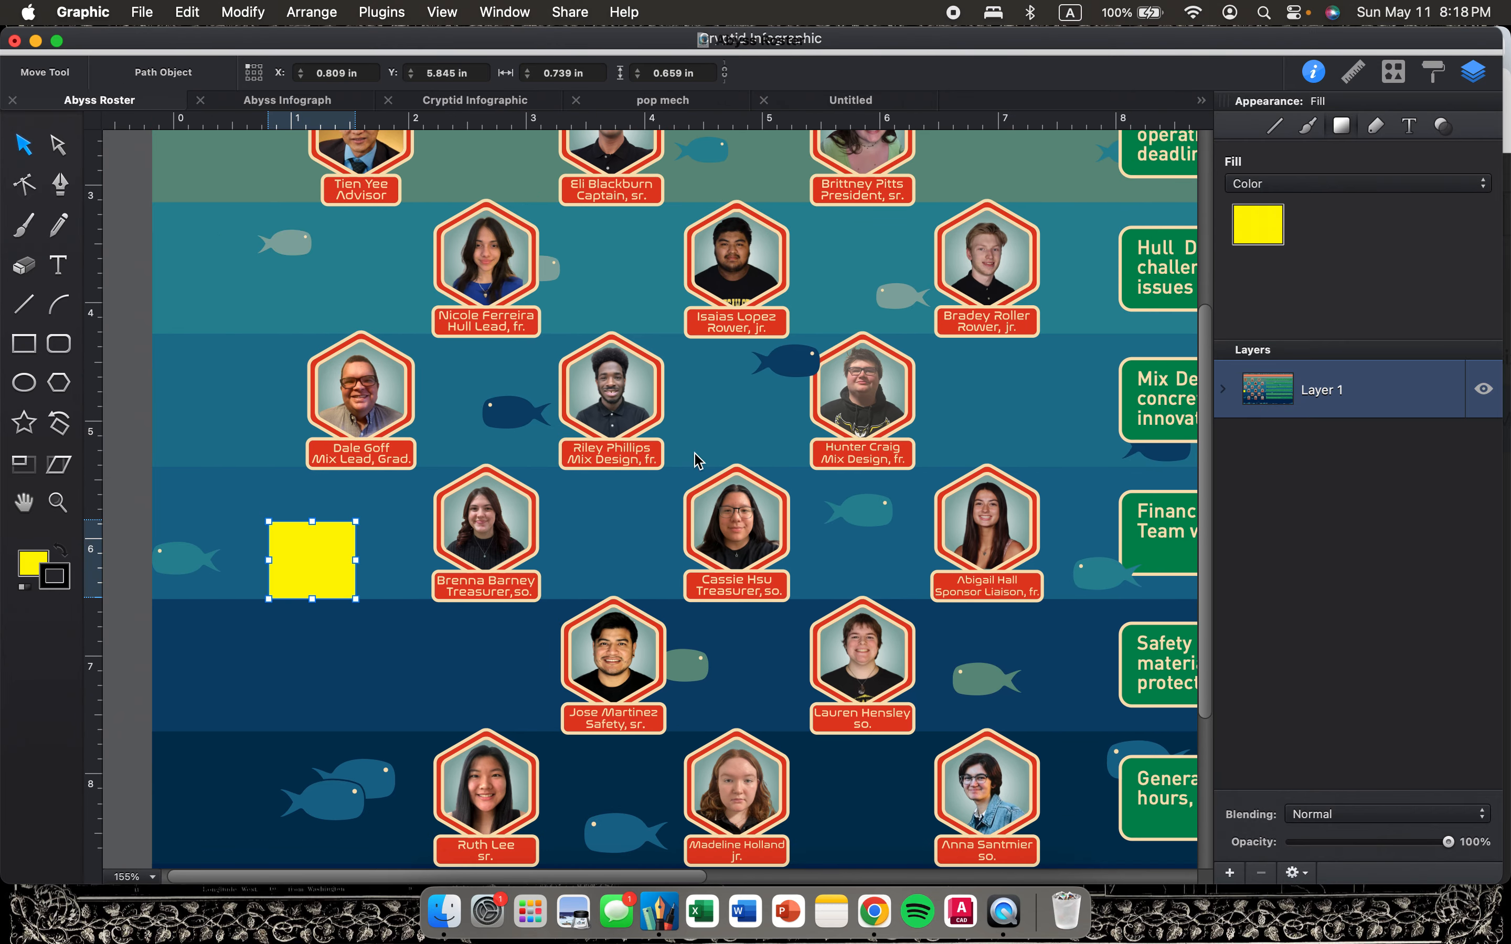
{"action": "left_click", "coordinate": [1258, 225]}
{"action": "left_click", "coordinate": [1002, 225]}
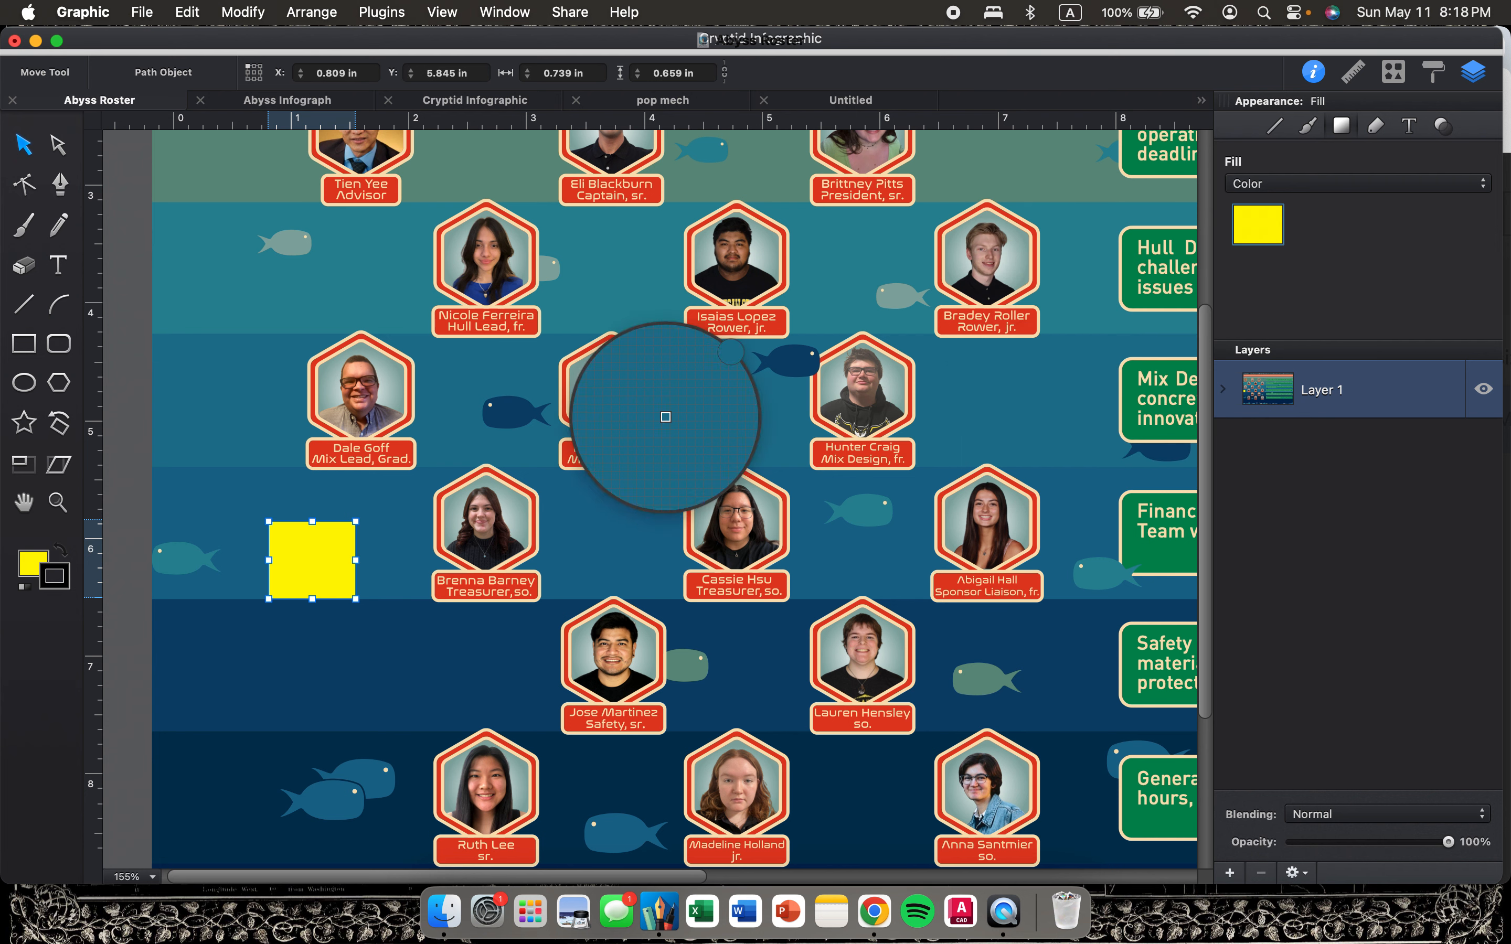
{"action": "left_click", "coordinate": [524, 551]}
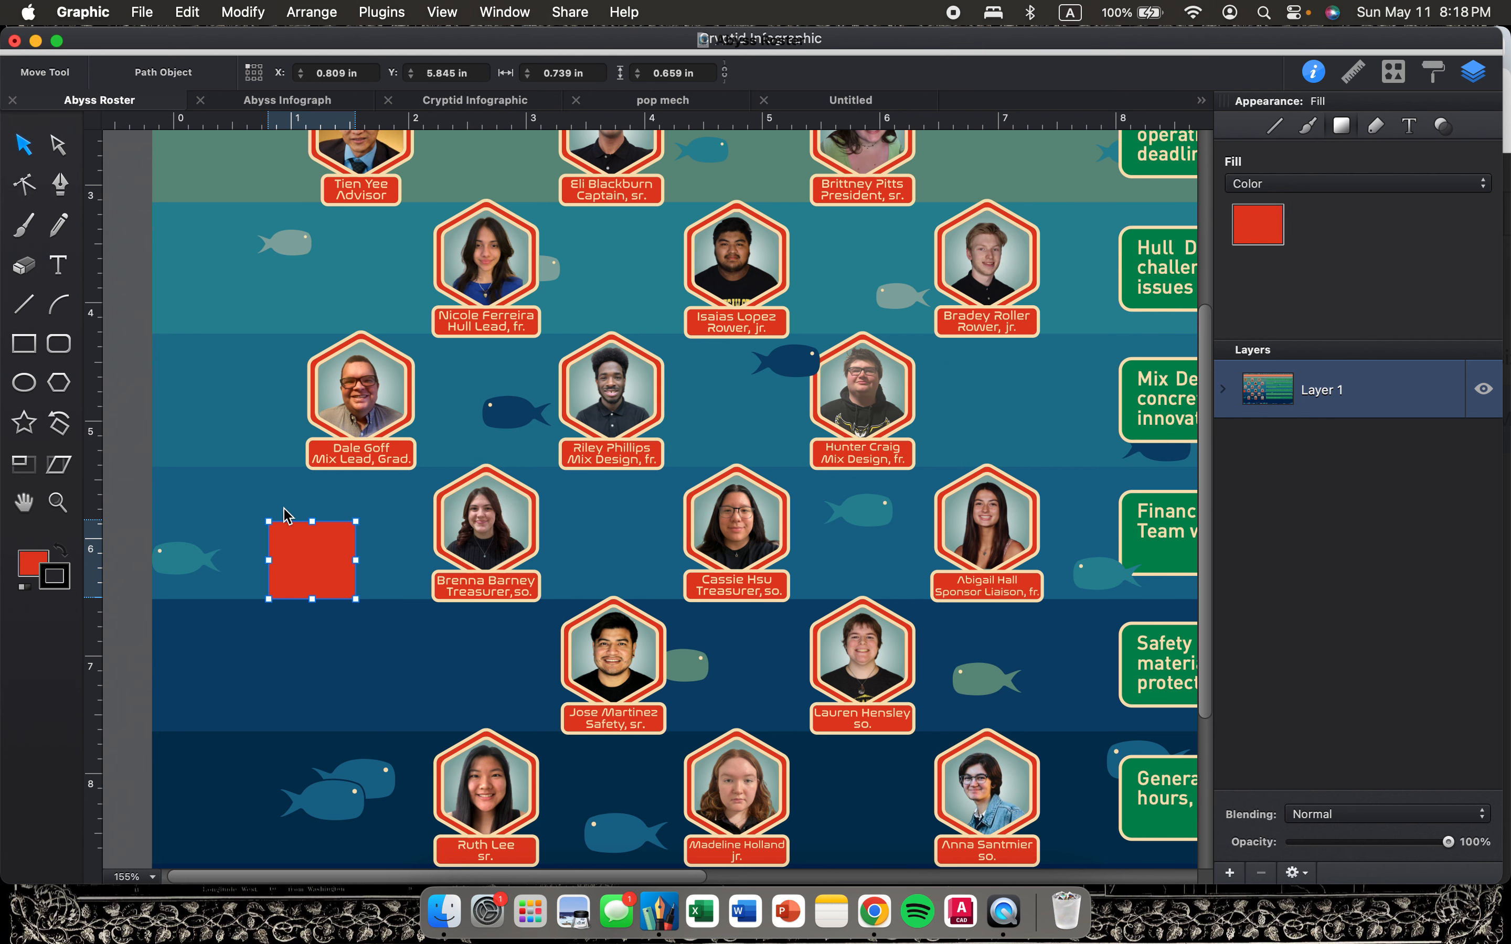
{"action": "left_click", "coordinate": [144, 427]}
{"action": "left_click_drag", "start_coordinate": [312, 530], "coordinate": [301, 512]}
{"action": "left_click", "coordinate": [136, 428]}
Delete the red rectangle beside the fourth portrait row.
{"action": "scroll", "coordinate": [245, 576], "scroll_direction": "down", "scroll_amount": 10}
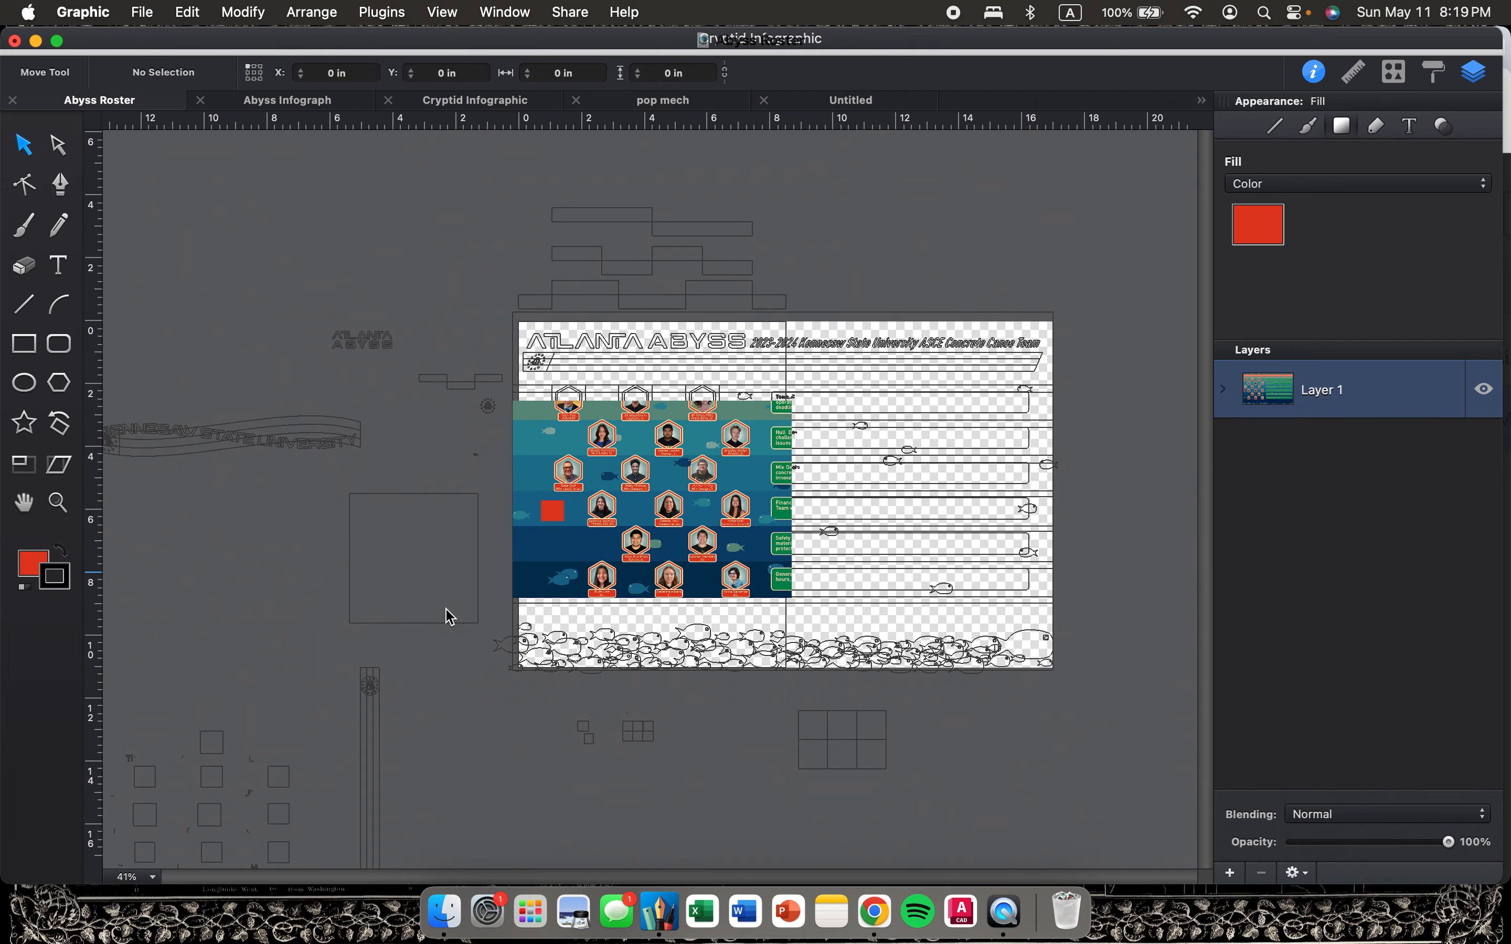
{"action": "scroll", "coordinate": [446, 610], "scroll_direction": "up", "scroll_amount": 4}
{"action": "scroll", "coordinate": [535, 582], "scroll_direction": "up", "scroll_amount": 2}
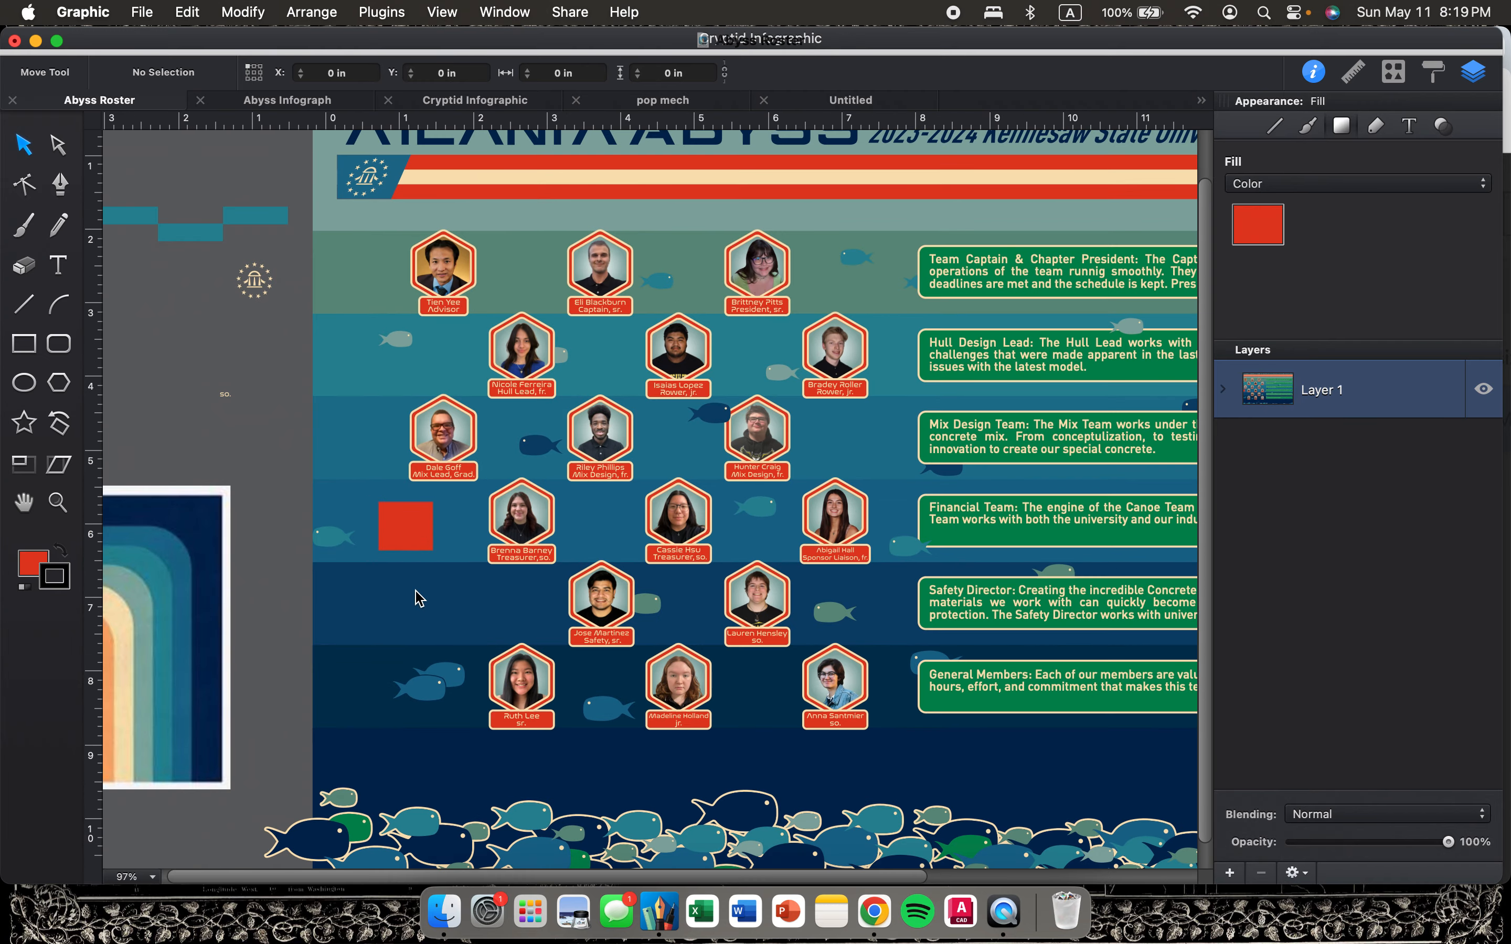
{"action": "left_click", "coordinate": [407, 534]}
{"action": "key", "text": "Delete"}
Compare the trim and fill swatch groups with the outlined fish and the colours of the whole roster.
{"action": "scroll", "coordinate": [420, 616], "scroll_direction": "down", "scroll_amount": 5}
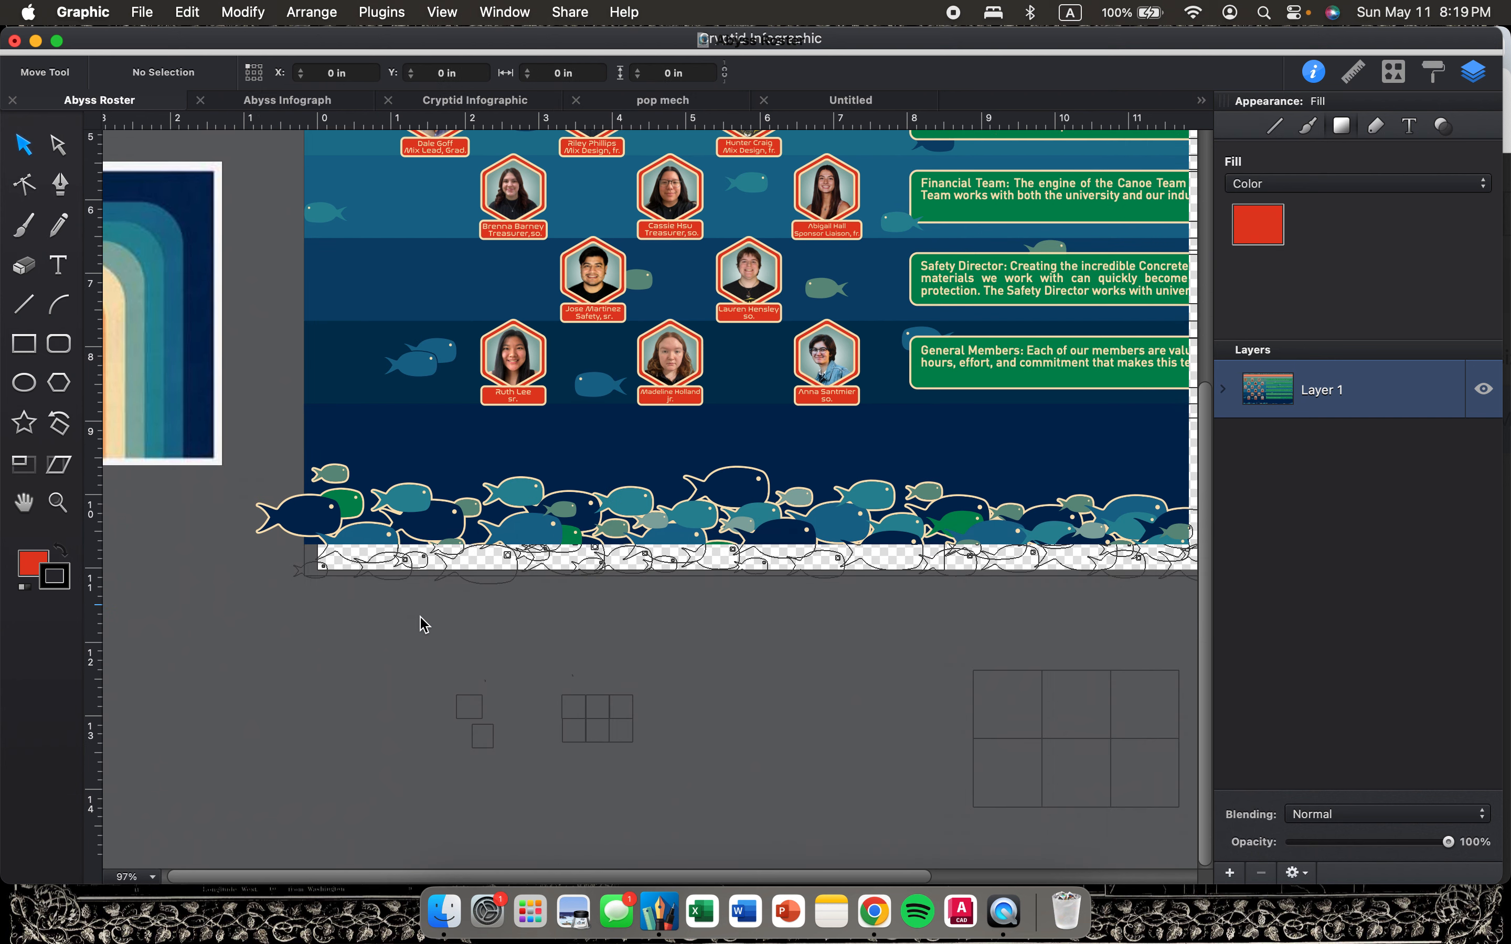
{"action": "scroll", "coordinate": [529, 671], "scroll_direction": "down", "scroll_amount": 2}
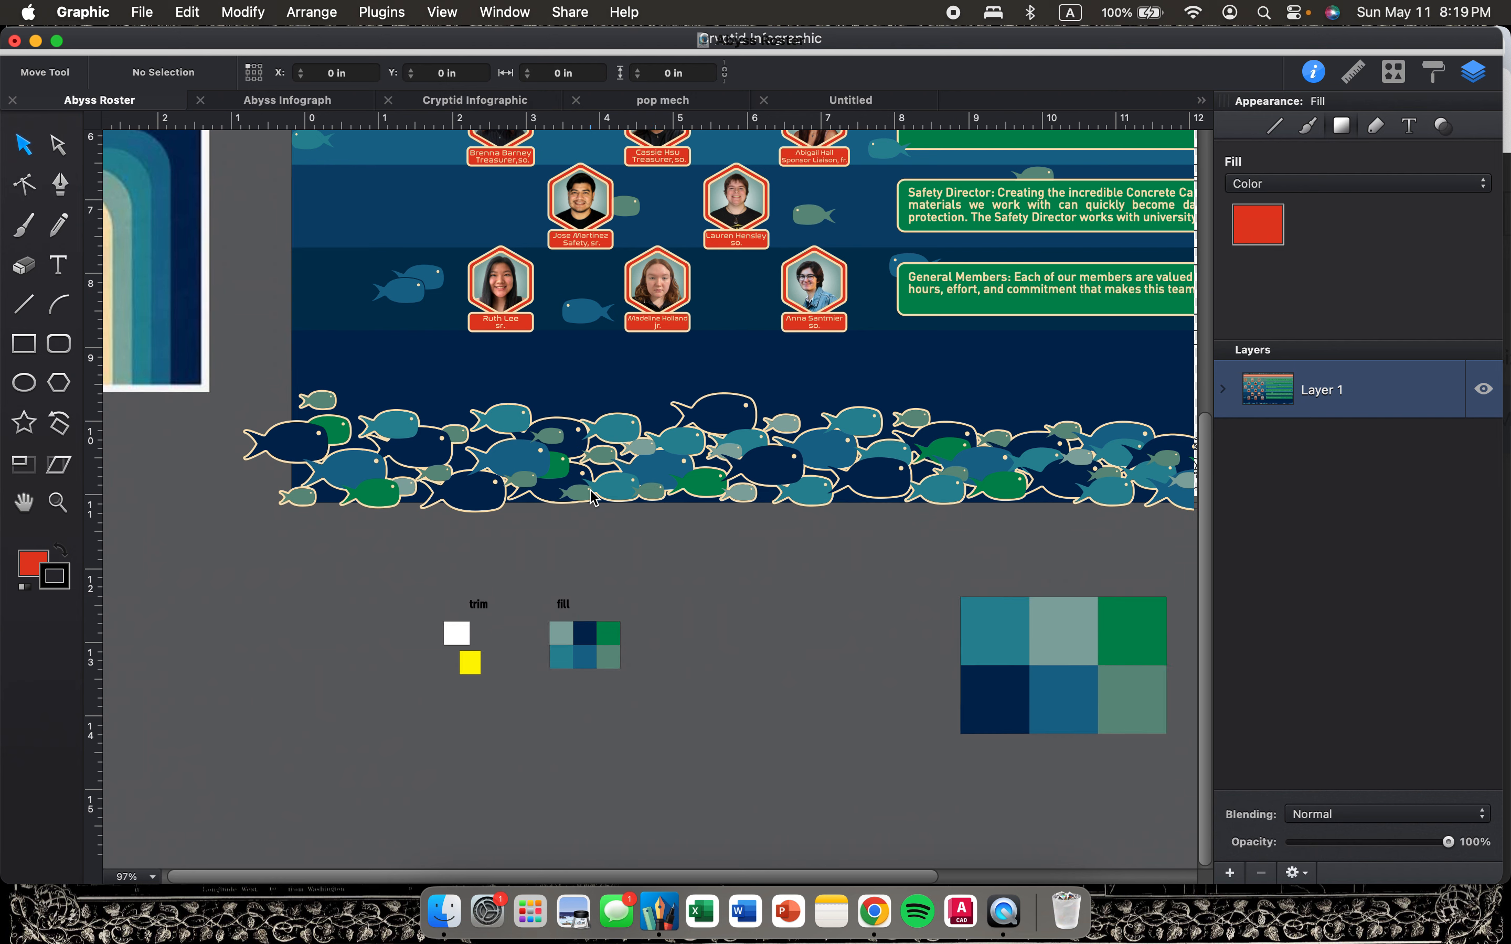
{"action": "scroll", "coordinate": [581, 531], "scroll_direction": "right", "scroll_amount": 5}
{"action": "scroll", "coordinate": [512, 609], "scroll_direction": "up", "scroll_amount": 3}
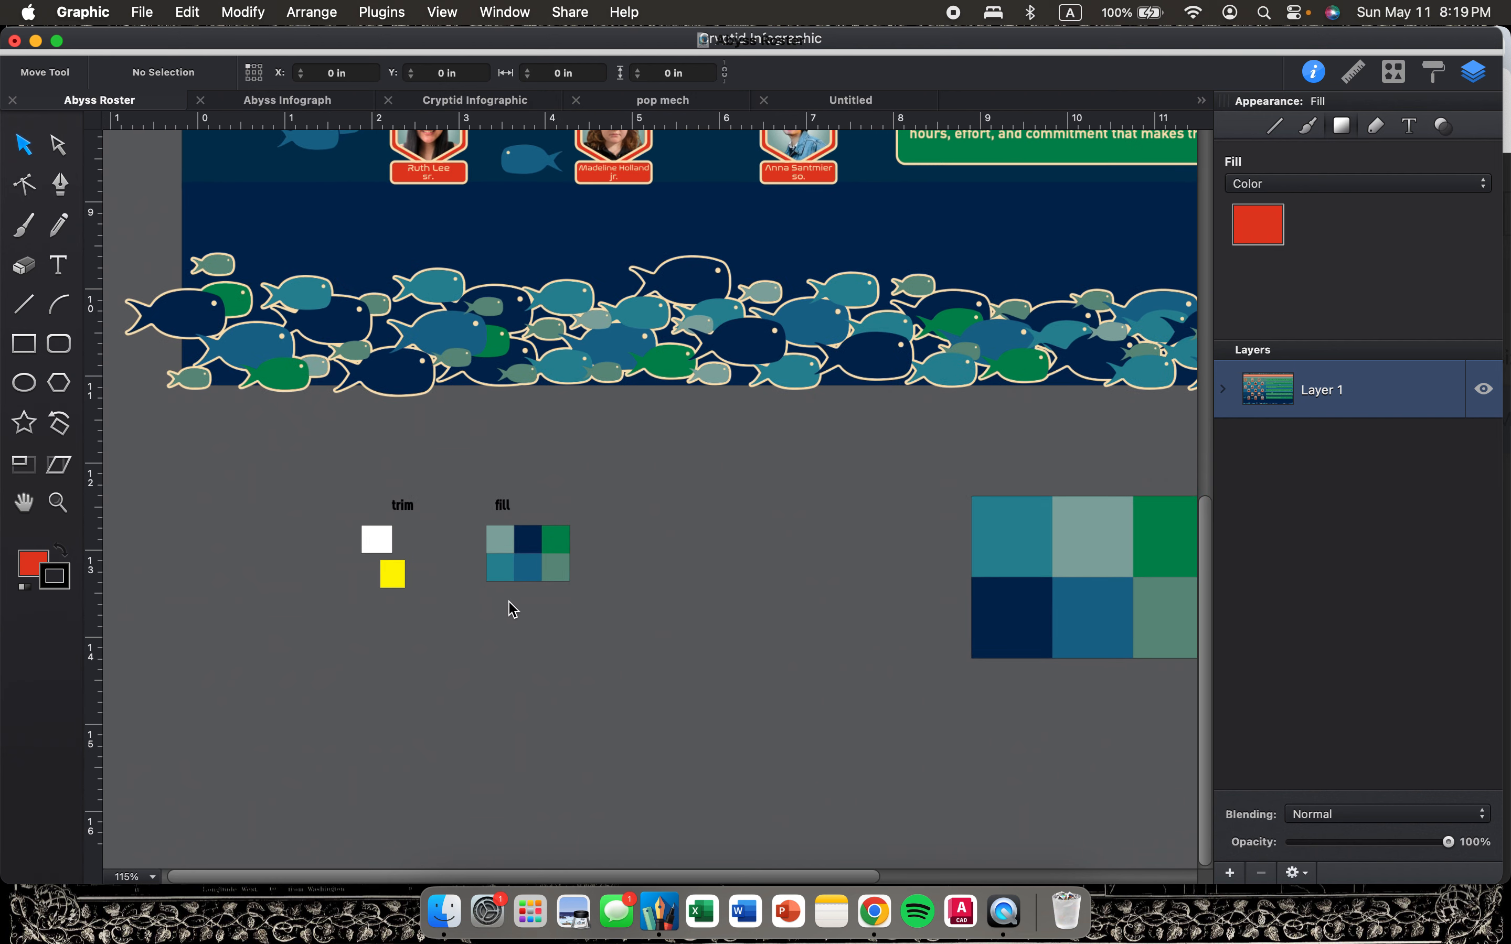
{"action": "scroll", "coordinate": [961, 562], "scroll_direction": "up", "scroll_amount": 10}
{"action": "scroll", "coordinate": [962, 562], "scroll_direction": "right", "scroll_amount": 7}
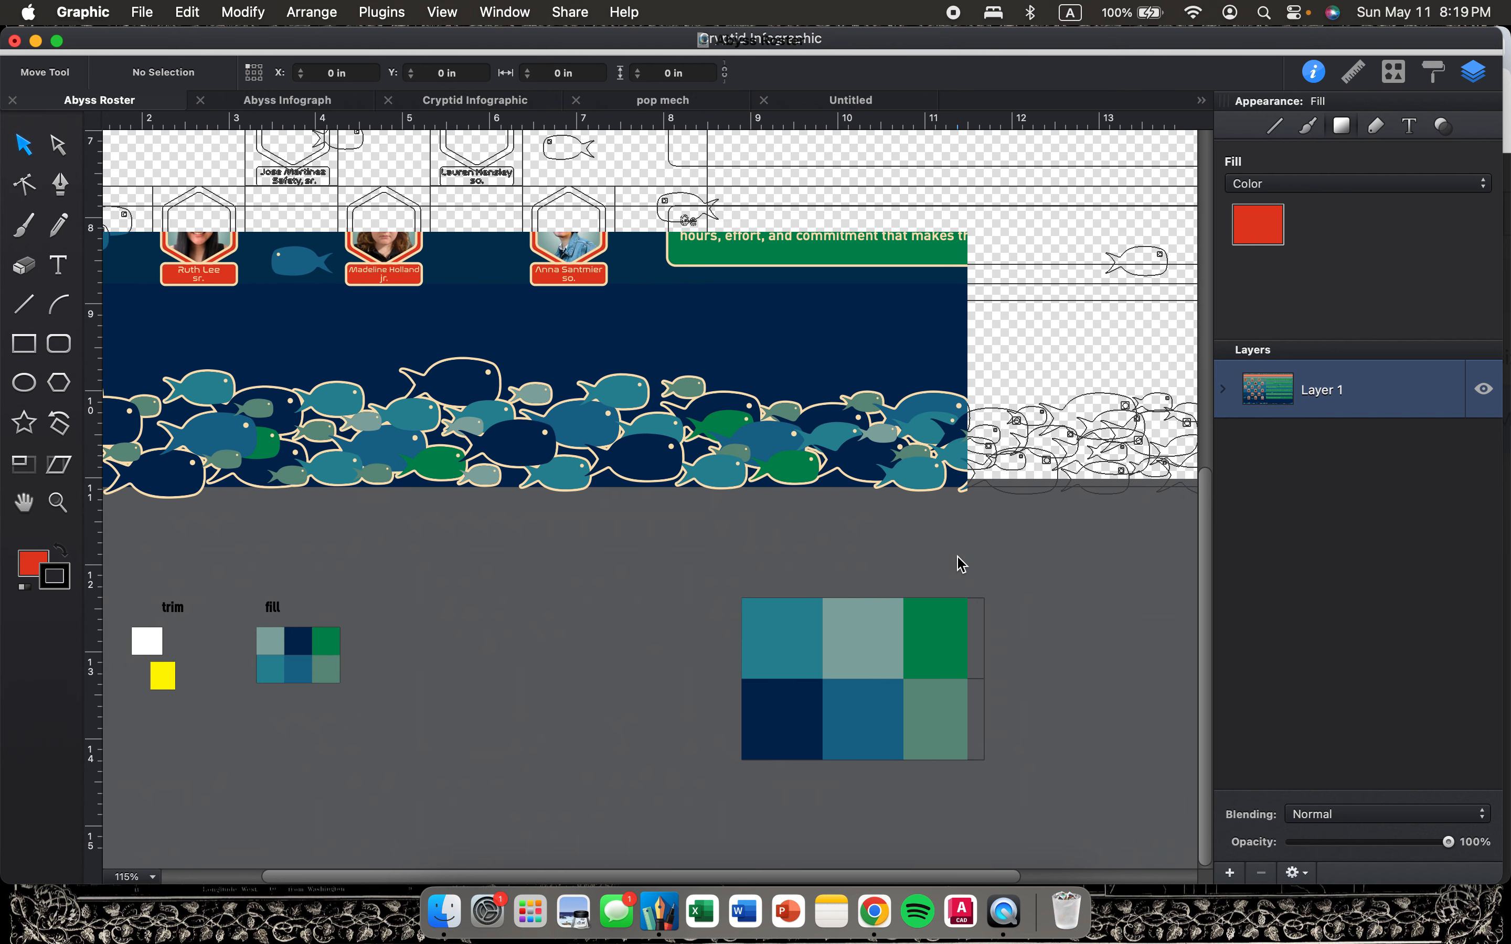
{"action": "scroll", "coordinate": [549, 556], "scroll_direction": "down", "scroll_amount": 3}
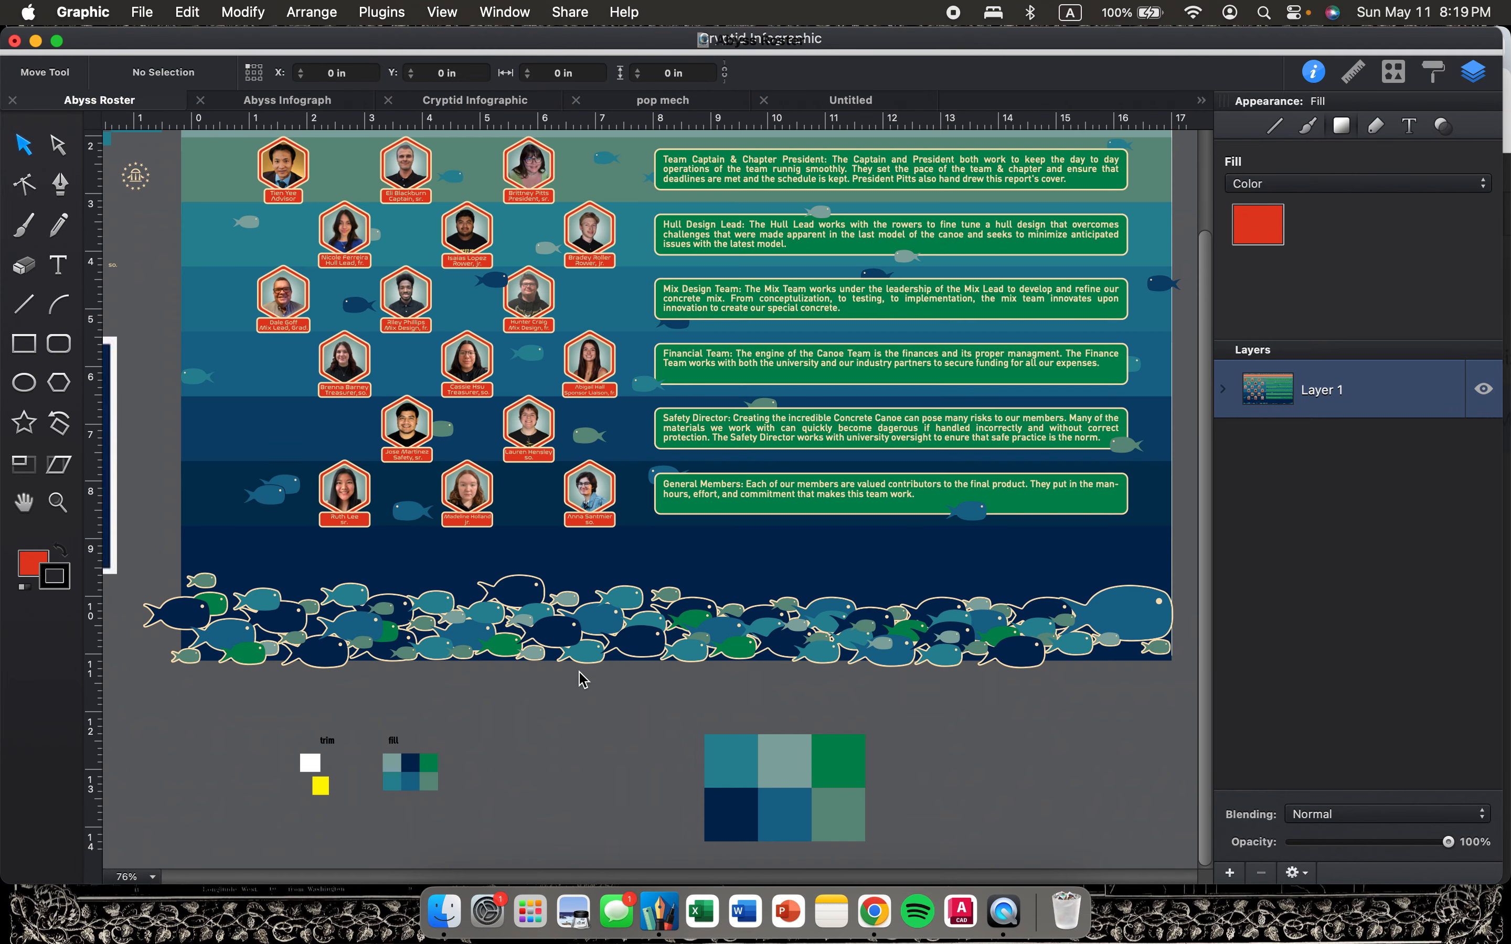
{"action": "scroll", "coordinate": [580, 680], "scroll_direction": "up", "scroll_amount": 5}
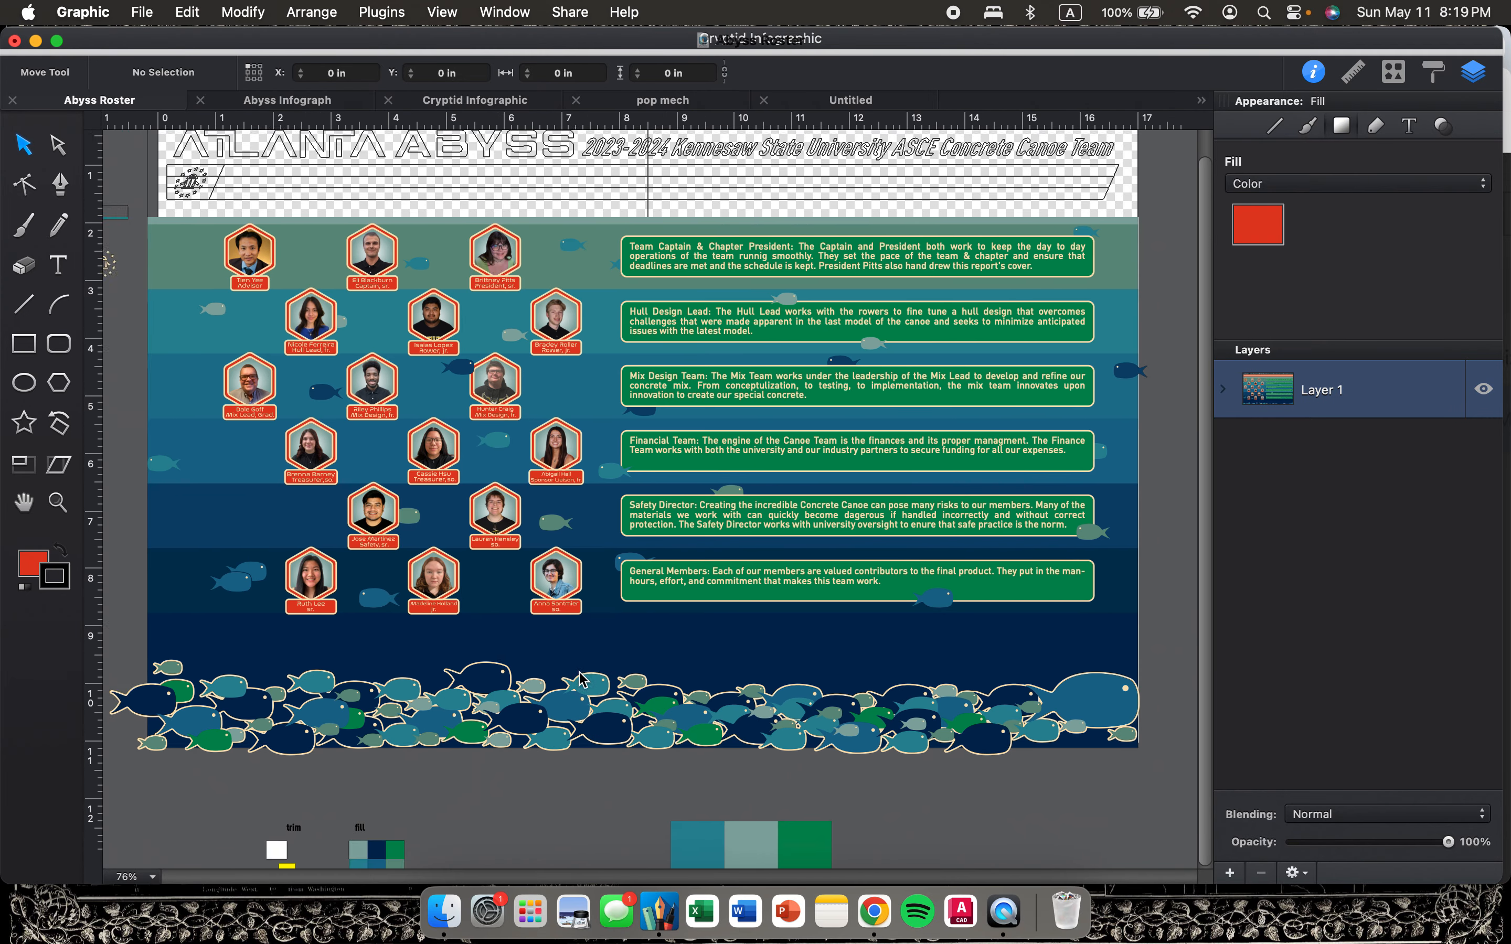
{"action": "scroll", "coordinate": [581, 678], "scroll_direction": "down", "scroll_amount": 10}
{"action": "scroll", "coordinate": [580, 678], "scroll_direction": "left", "scroll_amount": 5}
{"action": "scroll", "coordinate": [513, 601], "scroll_direction": "down", "scroll_amount": 2}
{"action": "scroll", "coordinate": [509, 540], "scroll_direction": "up", "scroll_amount": 4}
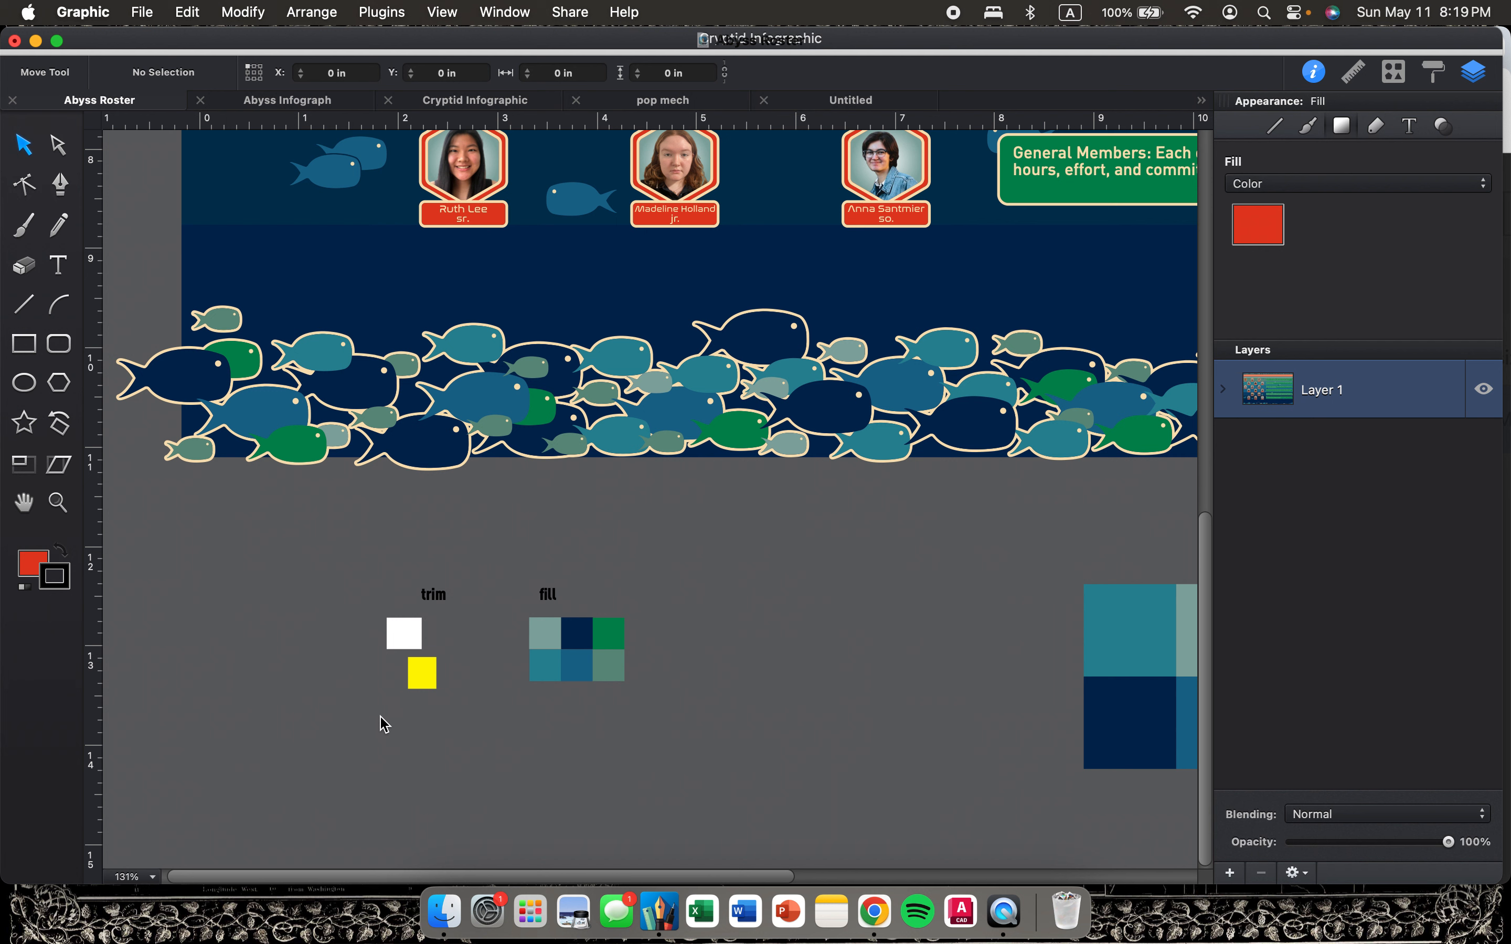
Point out the two swatch groups by selecting the white and yellow trim squares and the fill grid in turn.
{"action": "left_click_drag", "start_coordinate": [347, 590], "coordinate": [437, 719]}
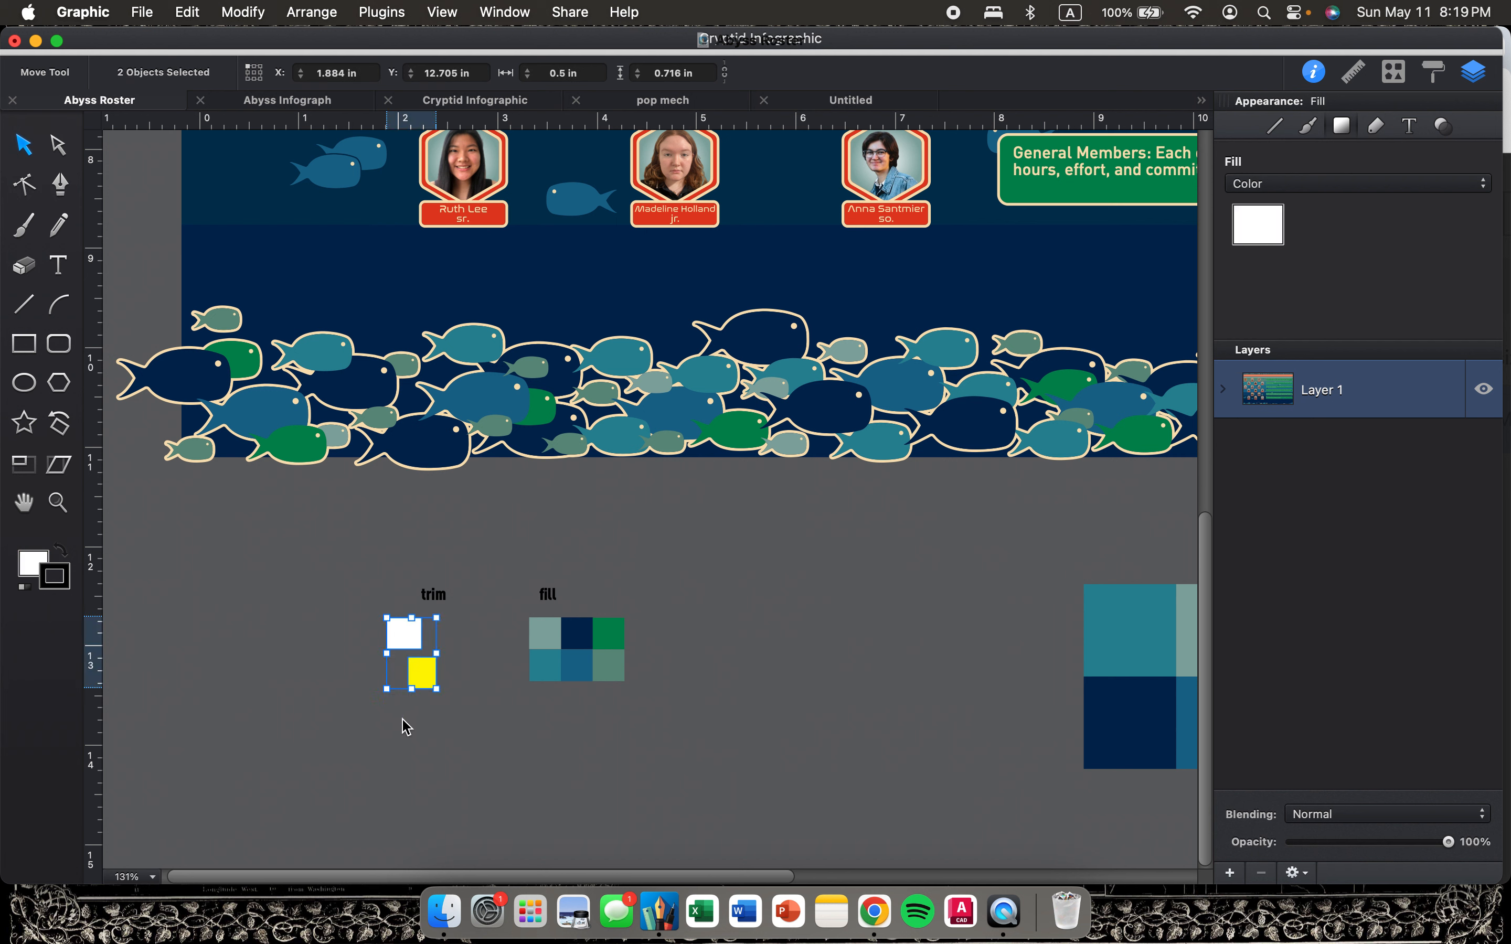
{"action": "left_click", "coordinate": [390, 732]}
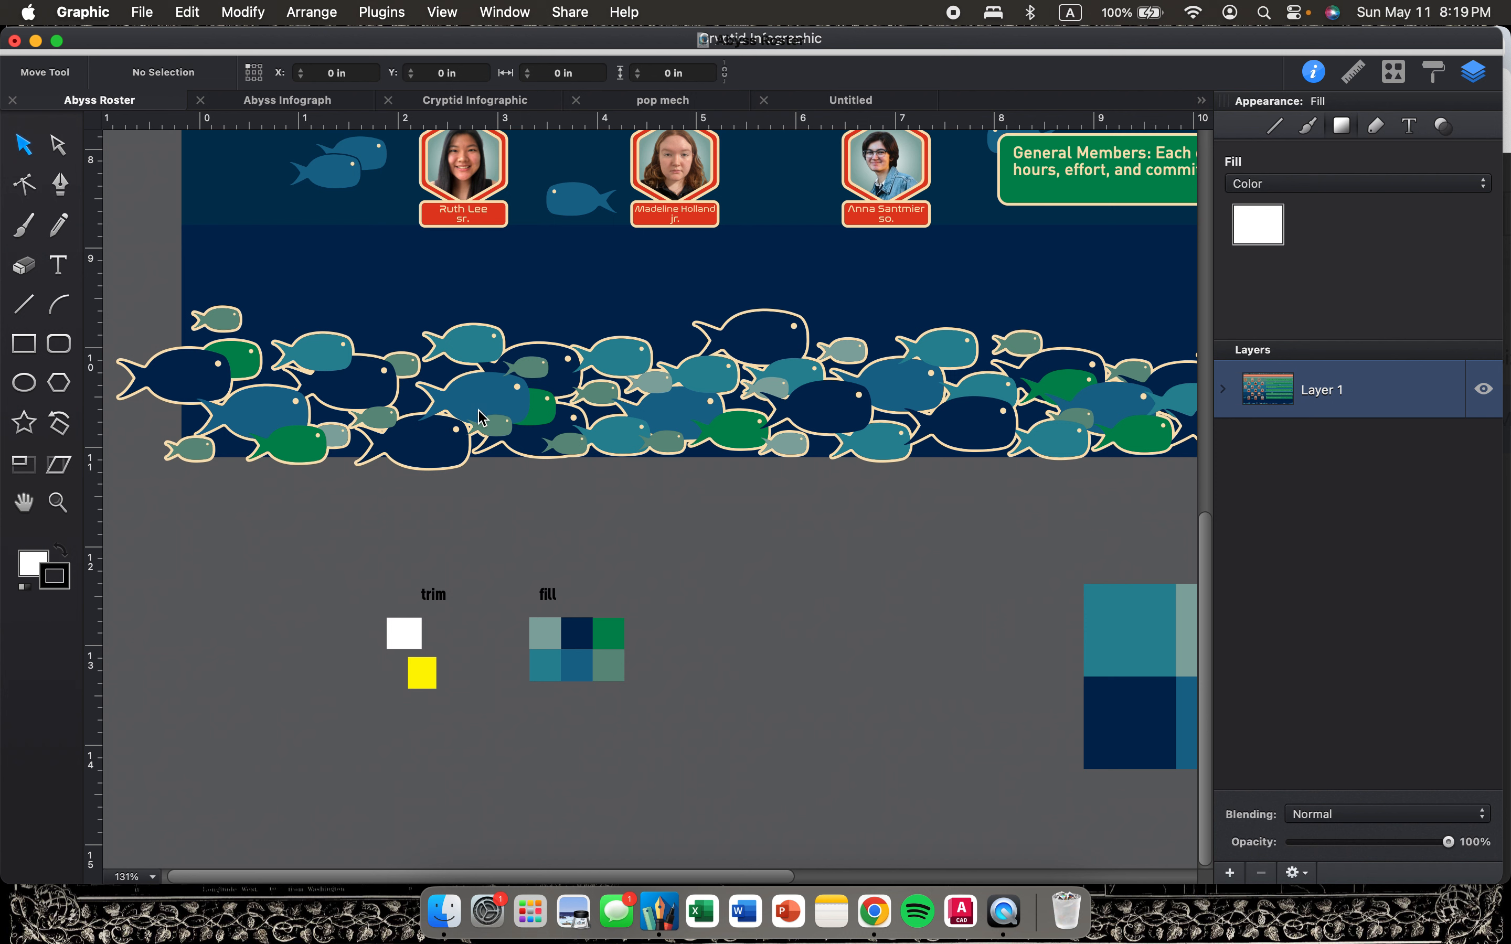
{"action": "left_click", "coordinate": [509, 630]}
{"action": "left_click_drag", "start_coordinate": [508, 630], "coordinate": [617, 709]}
{"action": "left_click", "coordinate": [555, 757]}
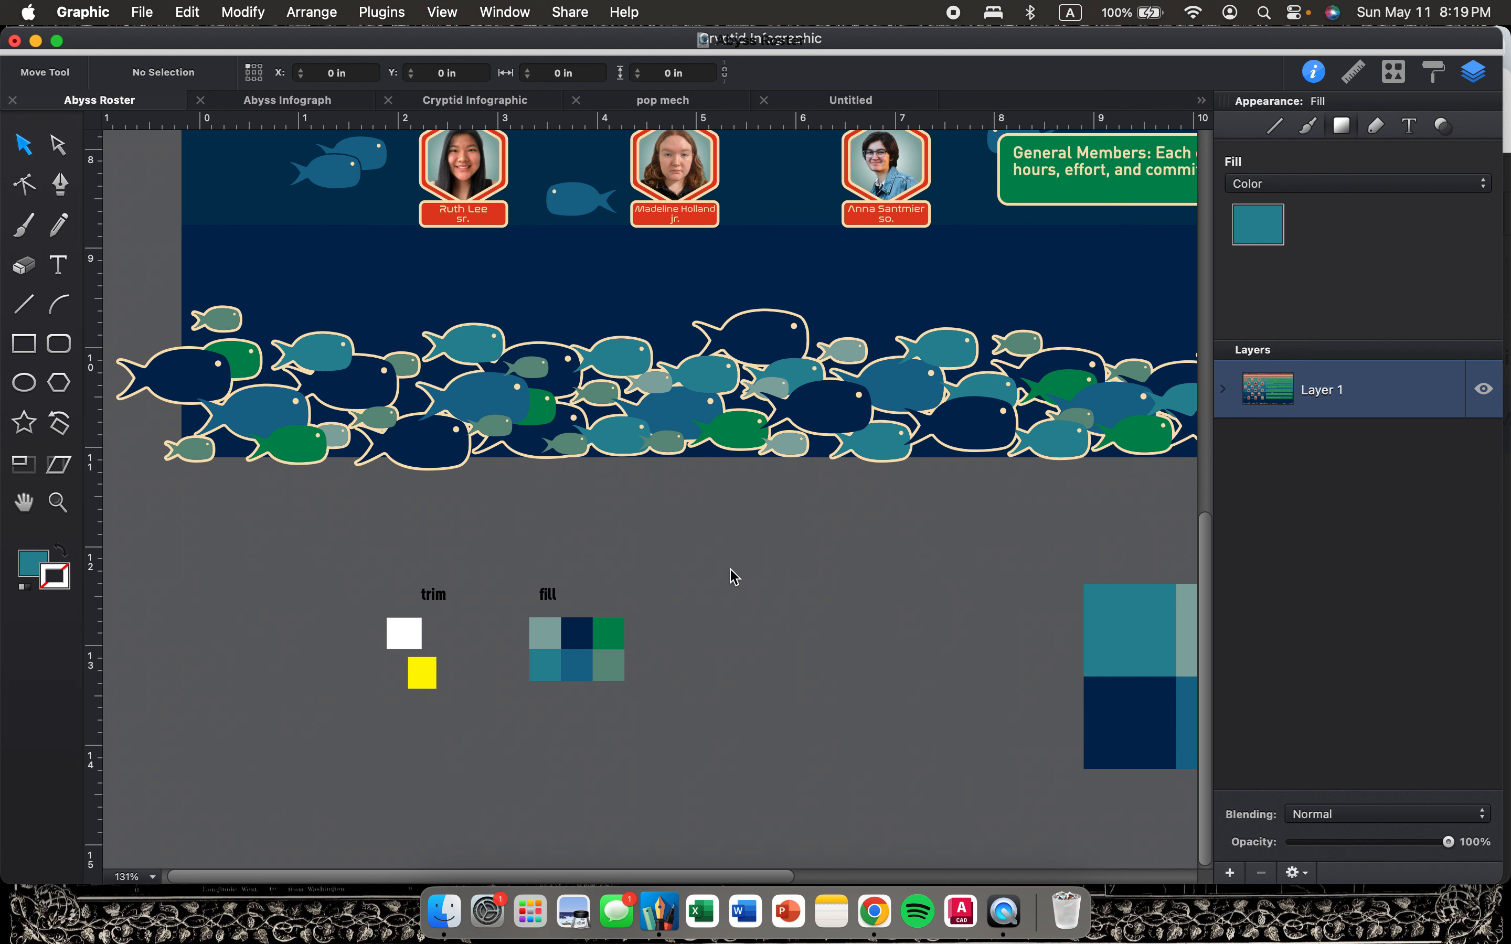
Examine how the cream trim and the blue and green fills are distributed along the whole school of fish.
{"action": "scroll", "coordinate": [848, 440], "scroll_direction": "down", "scroll_amount": 5}
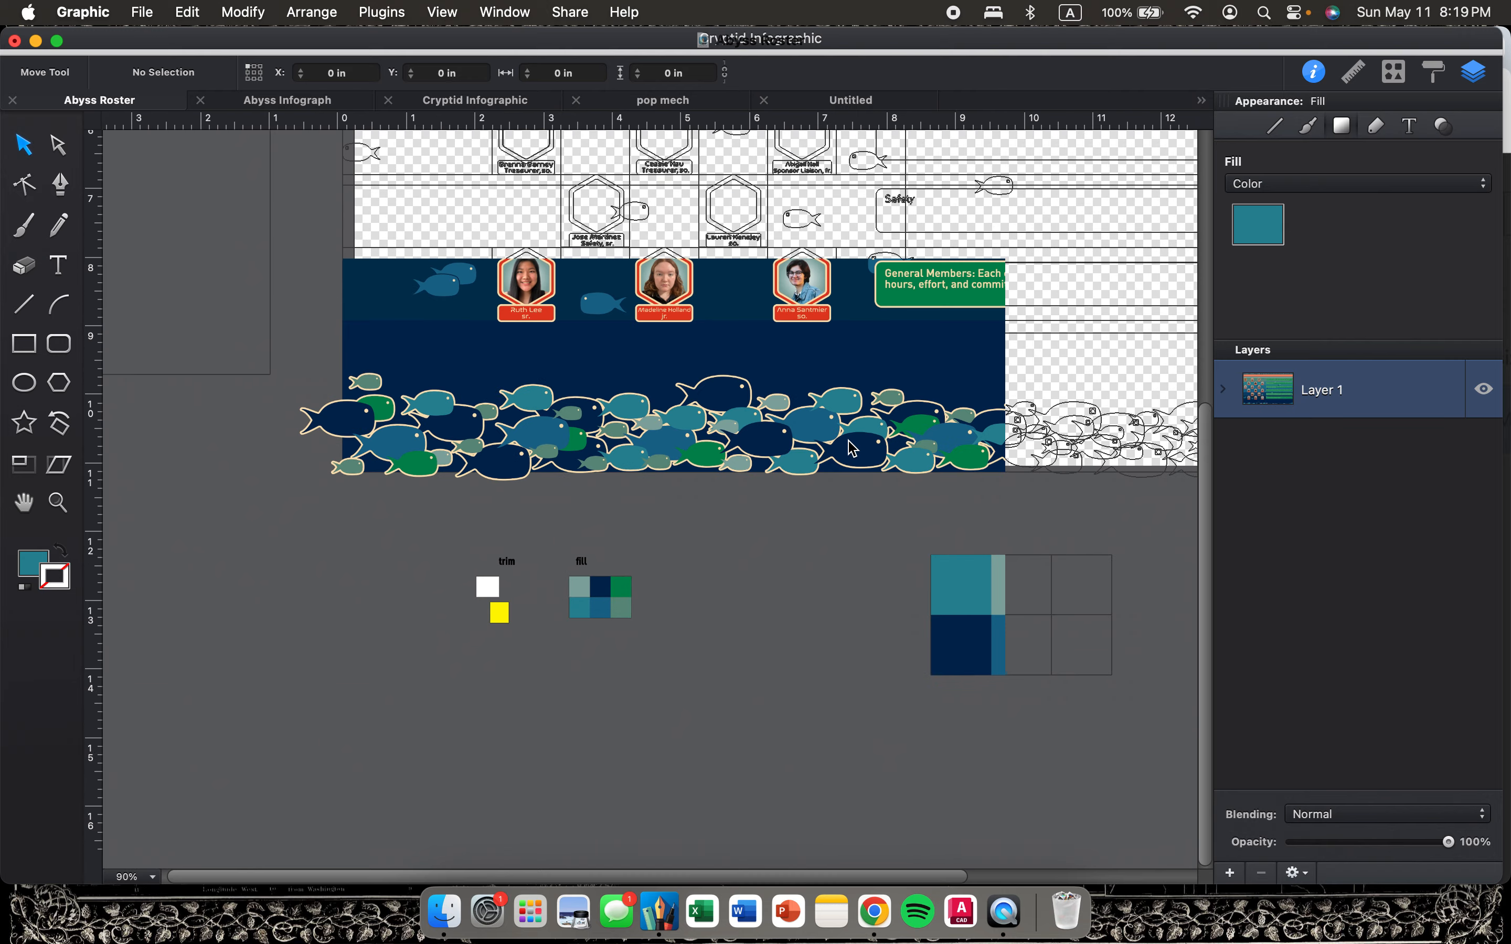
{"action": "scroll", "coordinate": [848, 440], "scroll_direction": "right", "scroll_amount": 4}
{"action": "scroll", "coordinate": [849, 440], "scroll_direction": "up", "scroll_amount": 5}
{"action": "scroll", "coordinate": [852, 448], "scroll_direction": "down", "scroll_amount": 3}
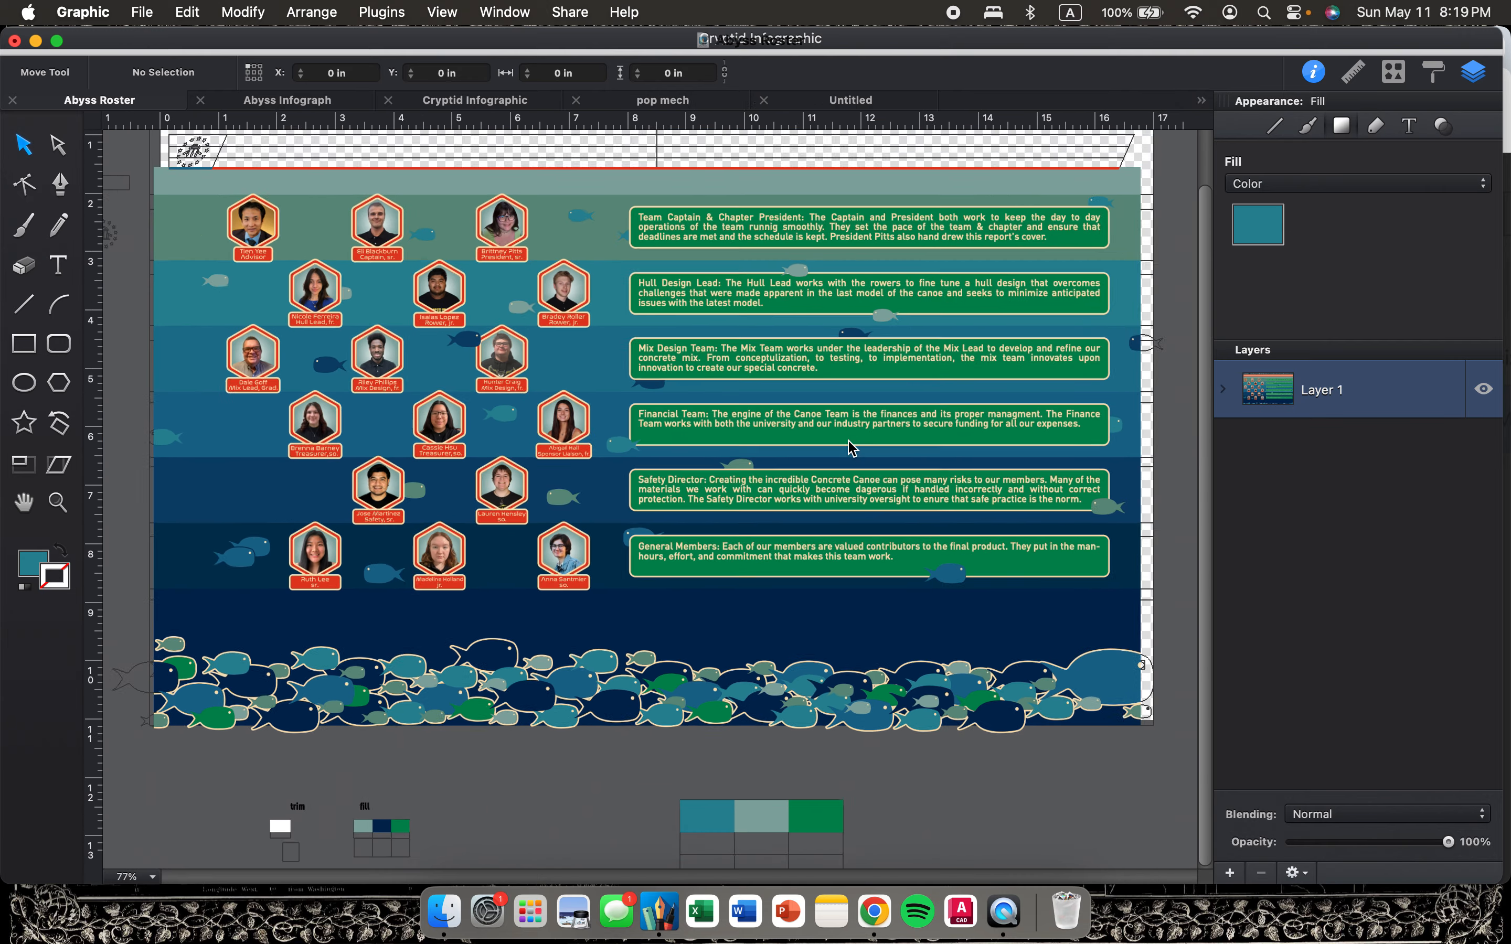
{"action": "scroll", "coordinate": [812, 562], "scroll_direction": "up", "scroll_amount": 3}
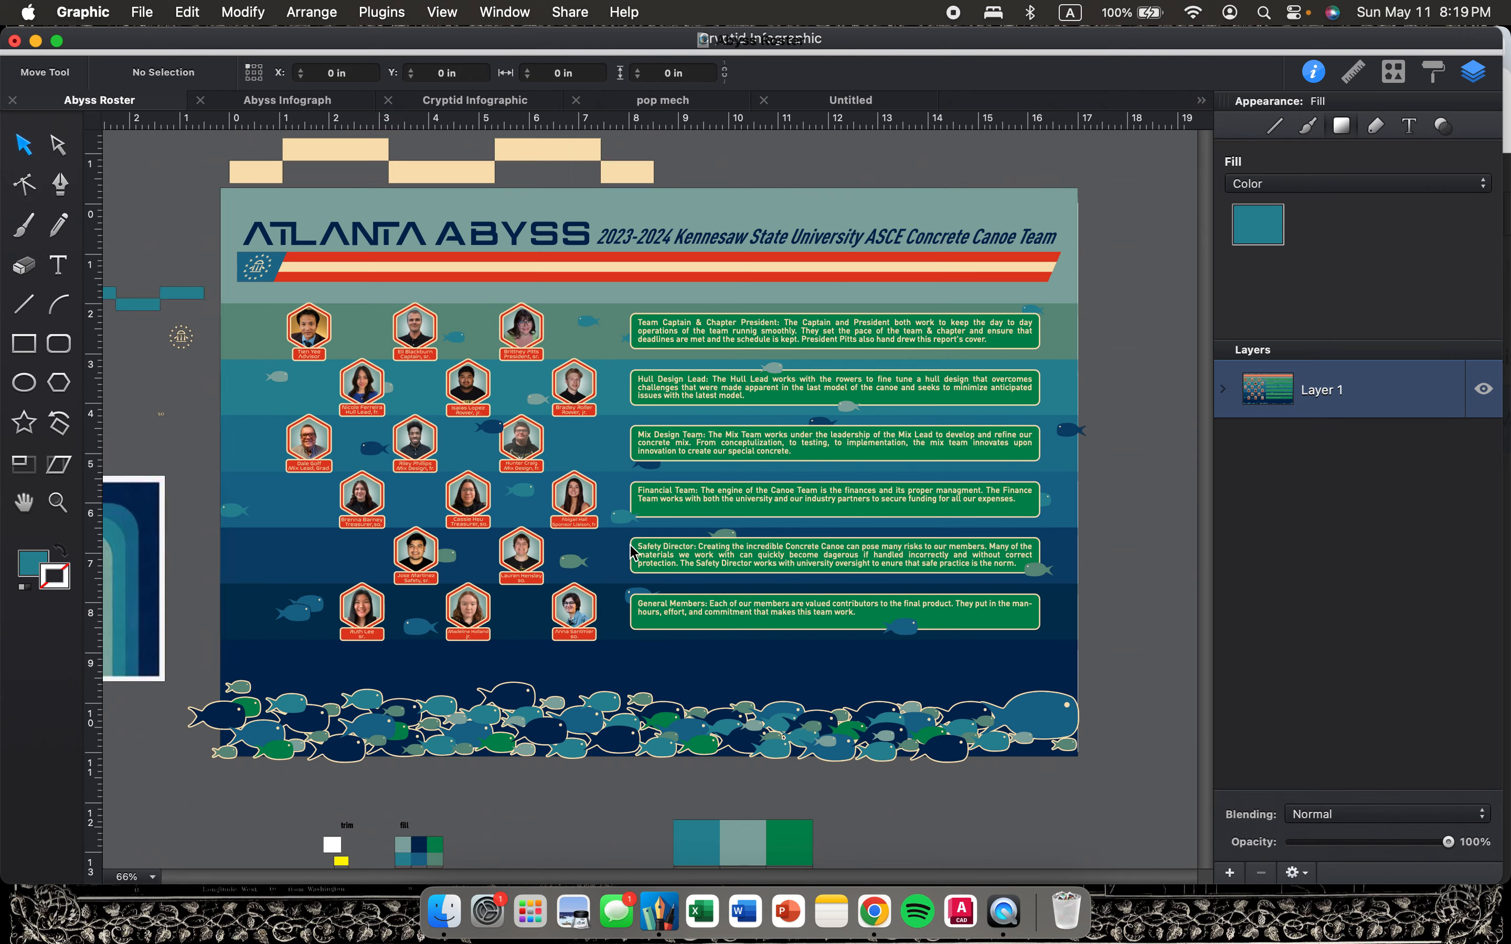
{"action": "scroll", "coordinate": [506, 475], "scroll_direction": "up", "scroll_amount": 5}
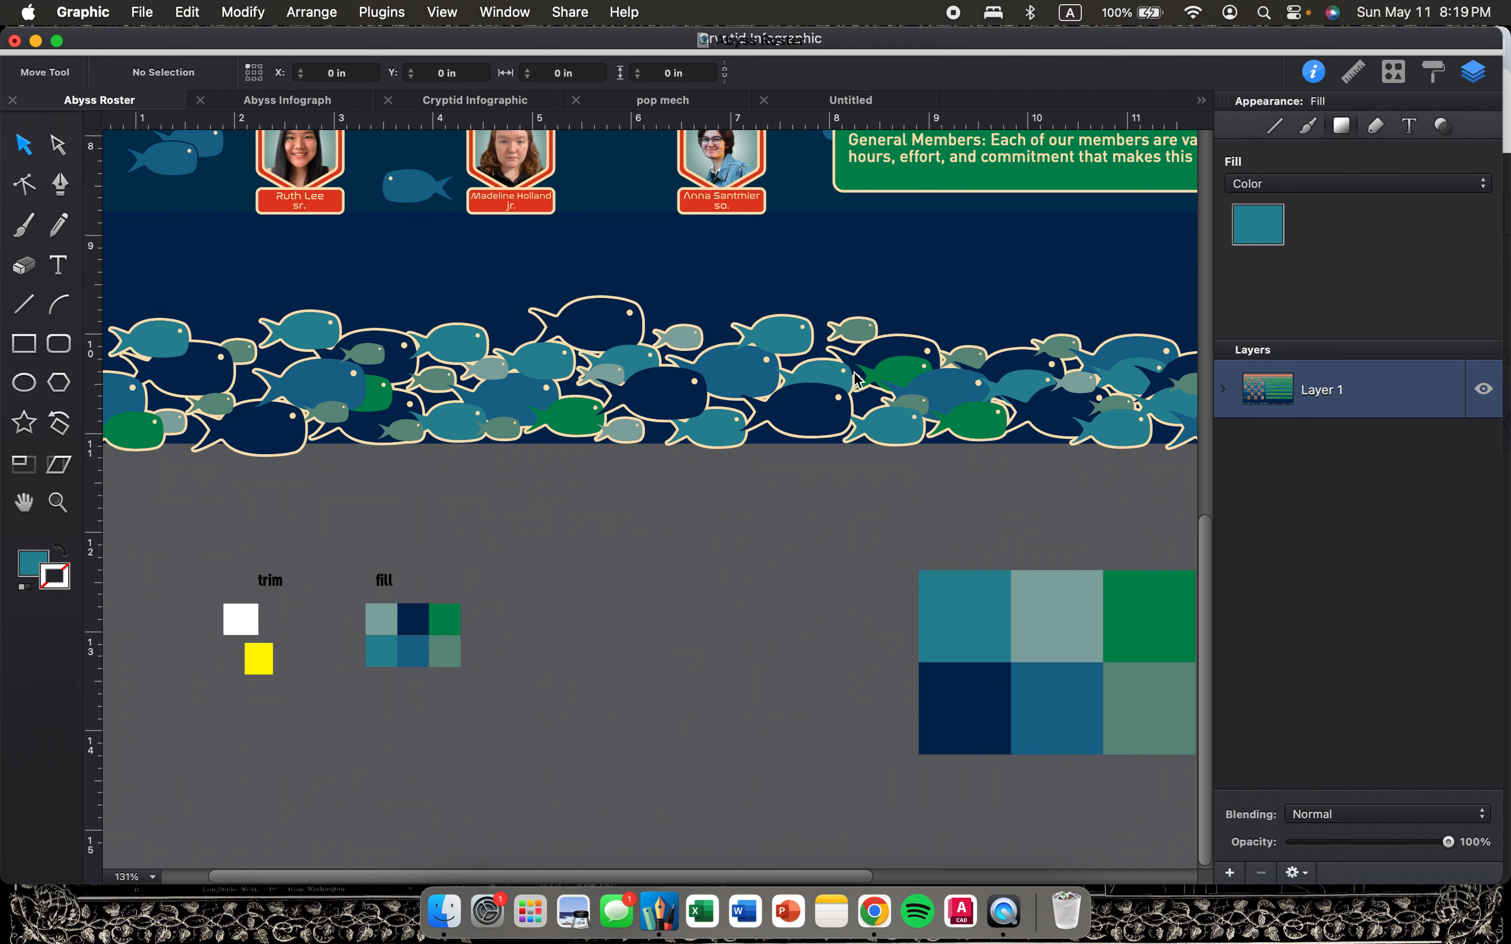
{"action": "scroll", "coordinate": [856, 378], "scroll_direction": "right", "scroll_amount": 9}
{"action": "scroll", "coordinate": [856, 378], "scroll_direction": "up", "scroll_amount": 3}
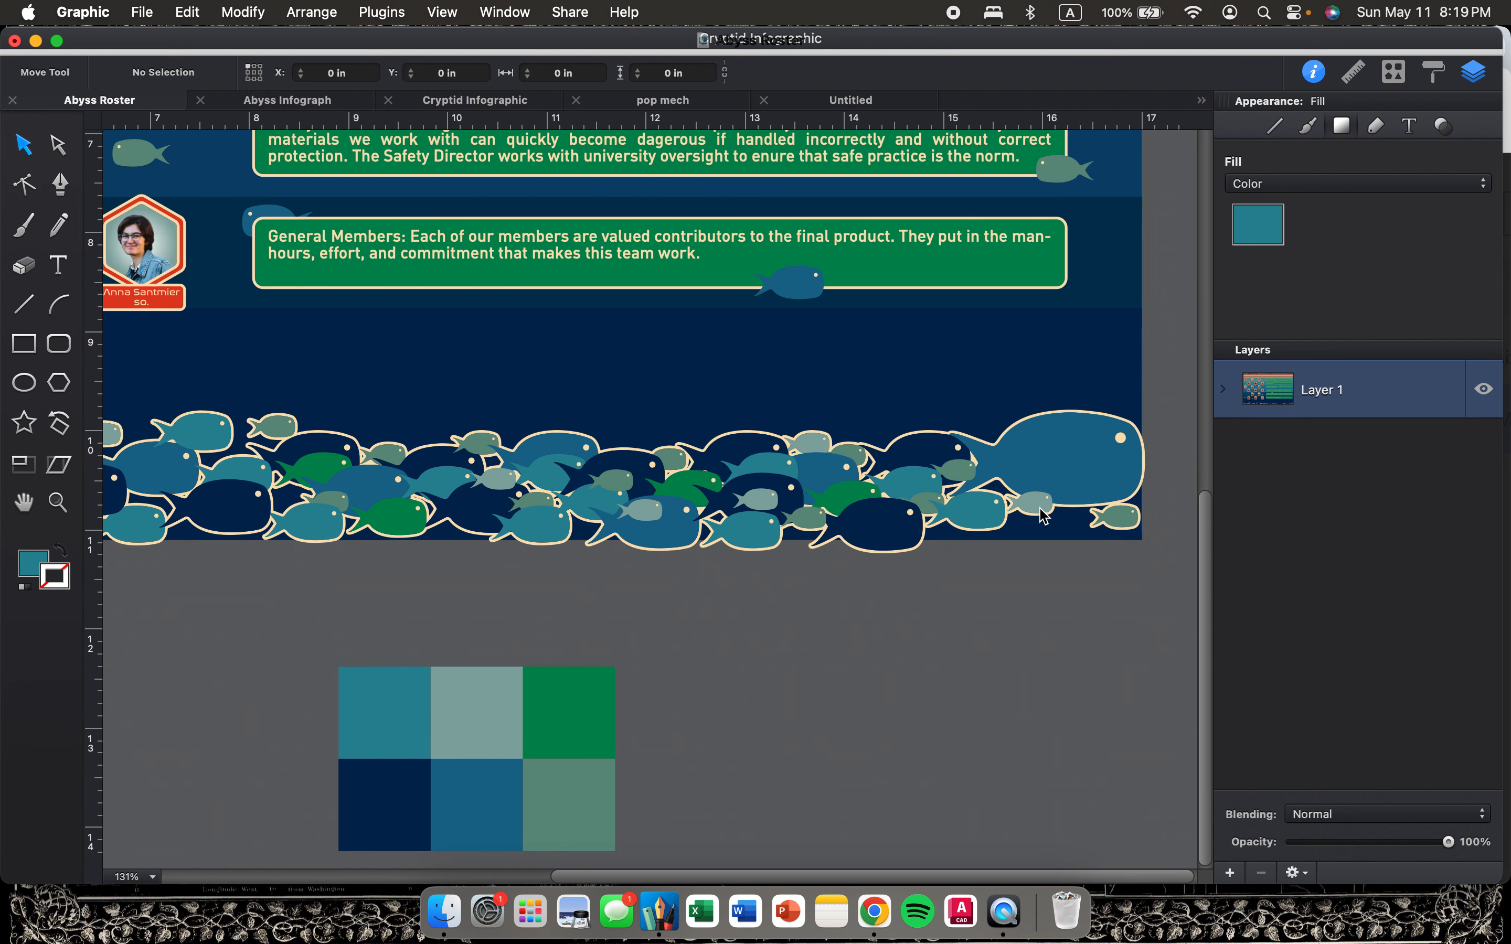
{"action": "scroll", "coordinate": [430, 560], "scroll_direction": "left", "scroll_amount": 8}
{"action": "scroll", "coordinate": [427, 504], "scroll_direction": "left", "scroll_amount": 2}
{"action": "scroll", "coordinate": [427, 504], "scroll_direction": "up", "scroll_amount": 2}
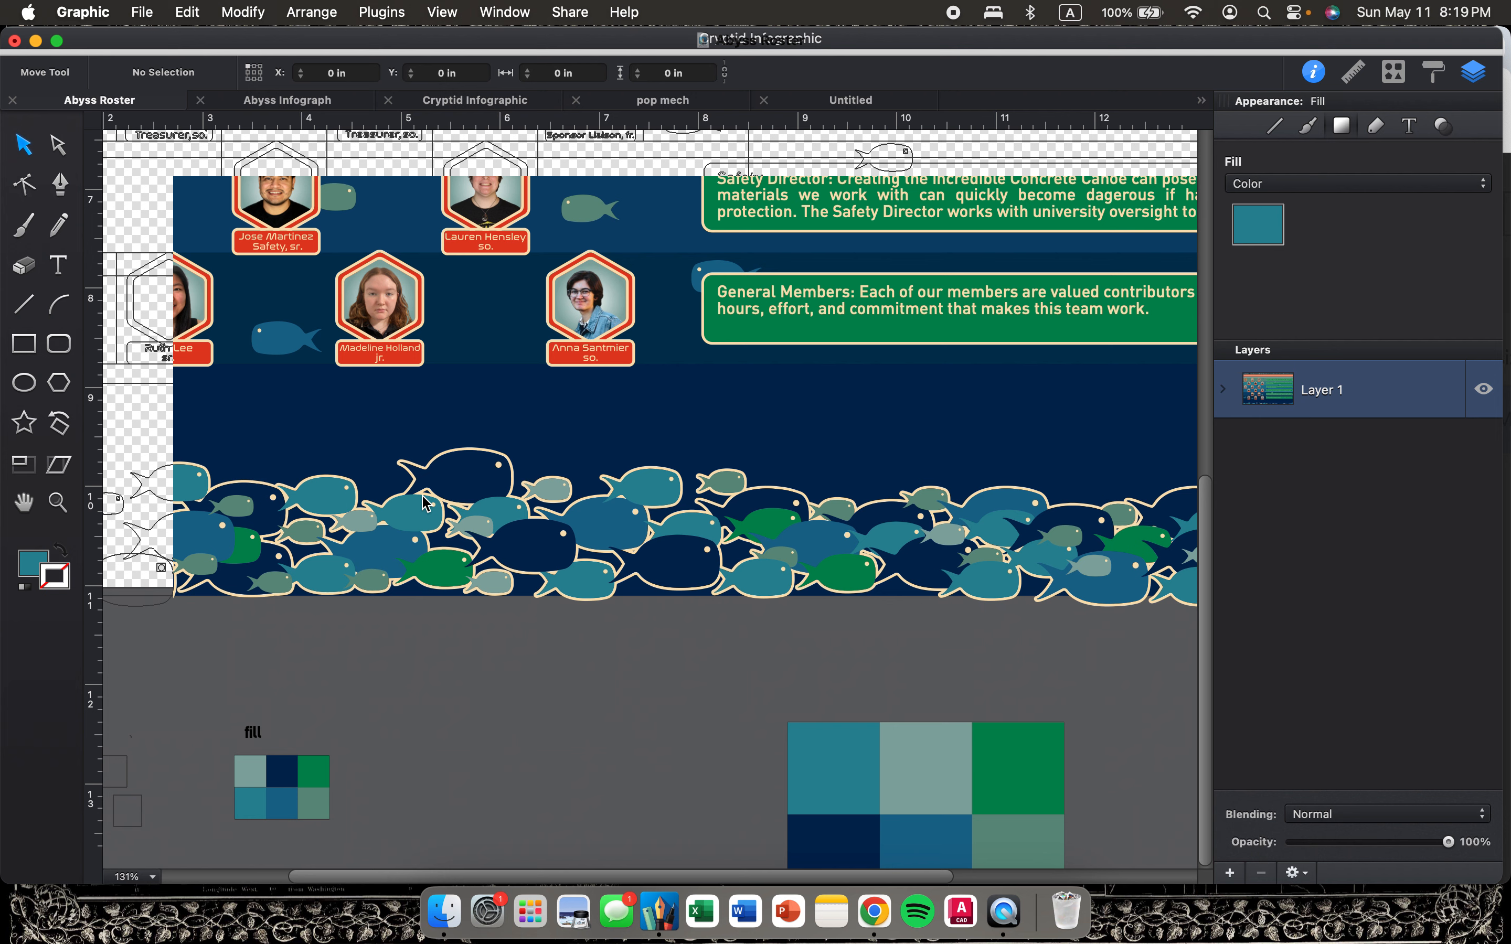
Compare the trim and fill swatch groups with the fish school, portraits and callouts across the whole Abyss Roster.
{"action": "scroll", "coordinate": [323, 522], "scroll_direction": "left", "scroll_amount": 2}
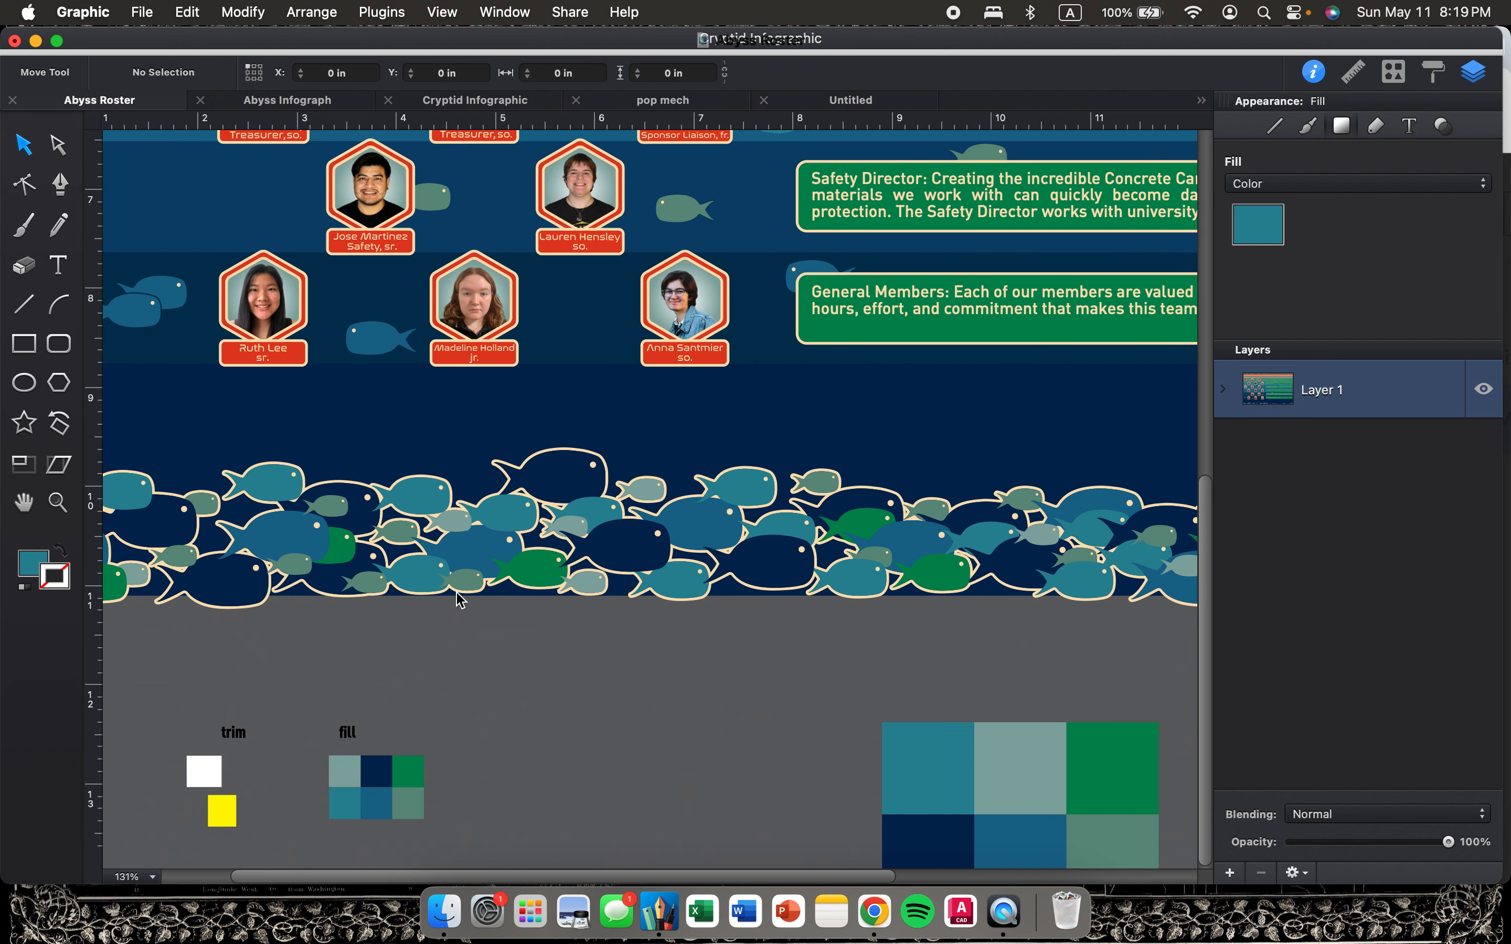
{"action": "scroll", "coordinate": [461, 600], "scroll_direction": "down", "scroll_amount": 5}
{"action": "scroll", "coordinate": [460, 600], "scroll_direction": "up", "scroll_amount": 5}
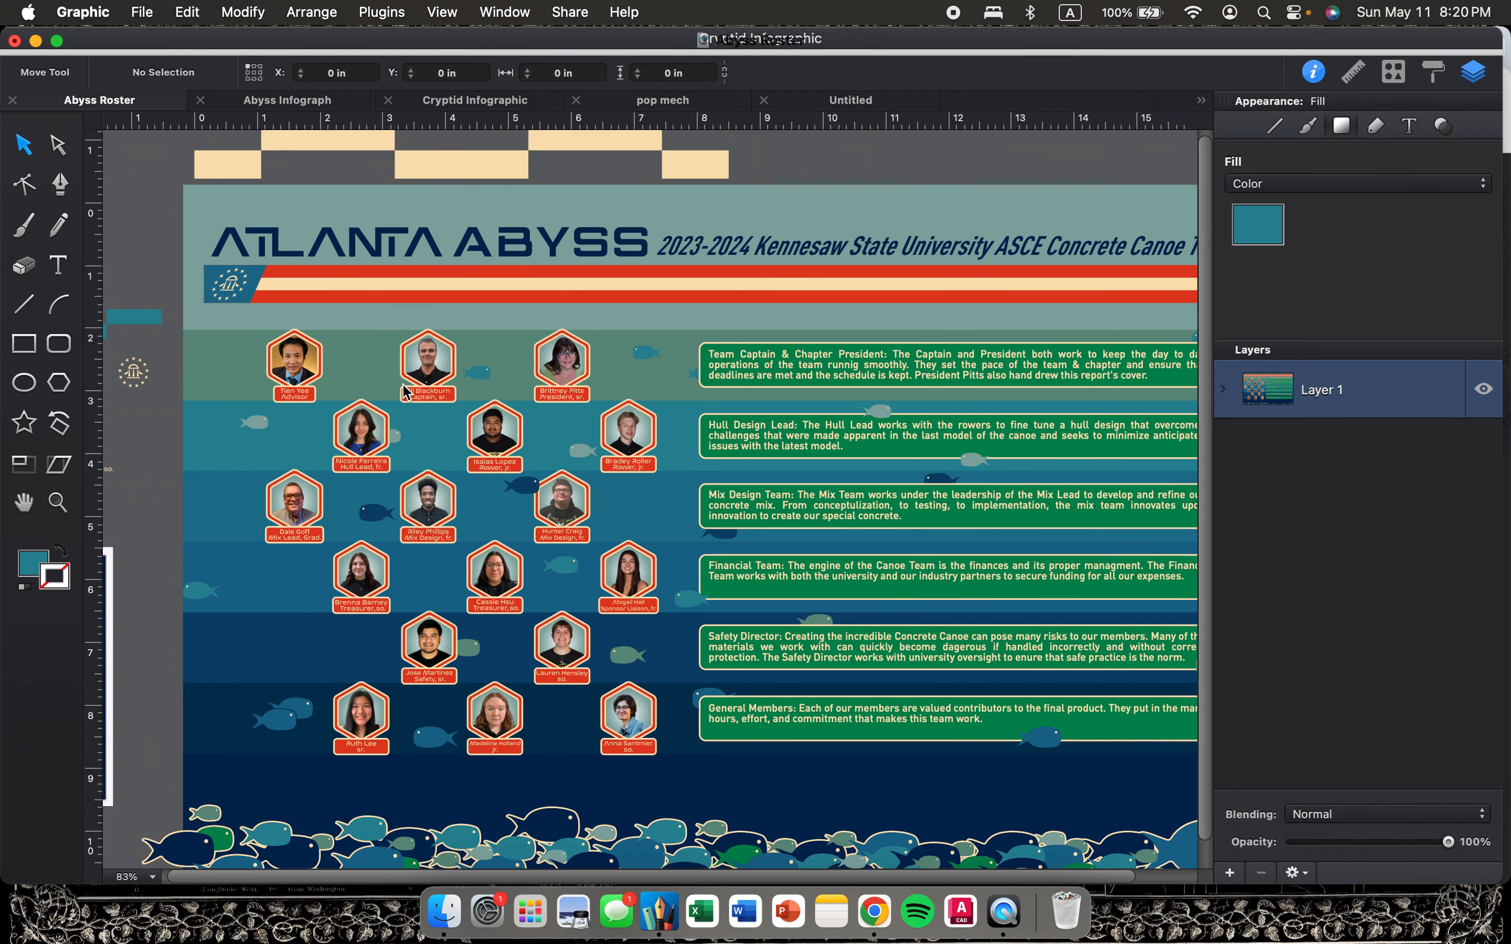
{"action": "scroll", "coordinate": [406, 392], "scroll_direction": "right", "scroll_amount": 3}
{"action": "scroll", "coordinate": [407, 393], "scroll_direction": "down", "scroll_amount": 1}
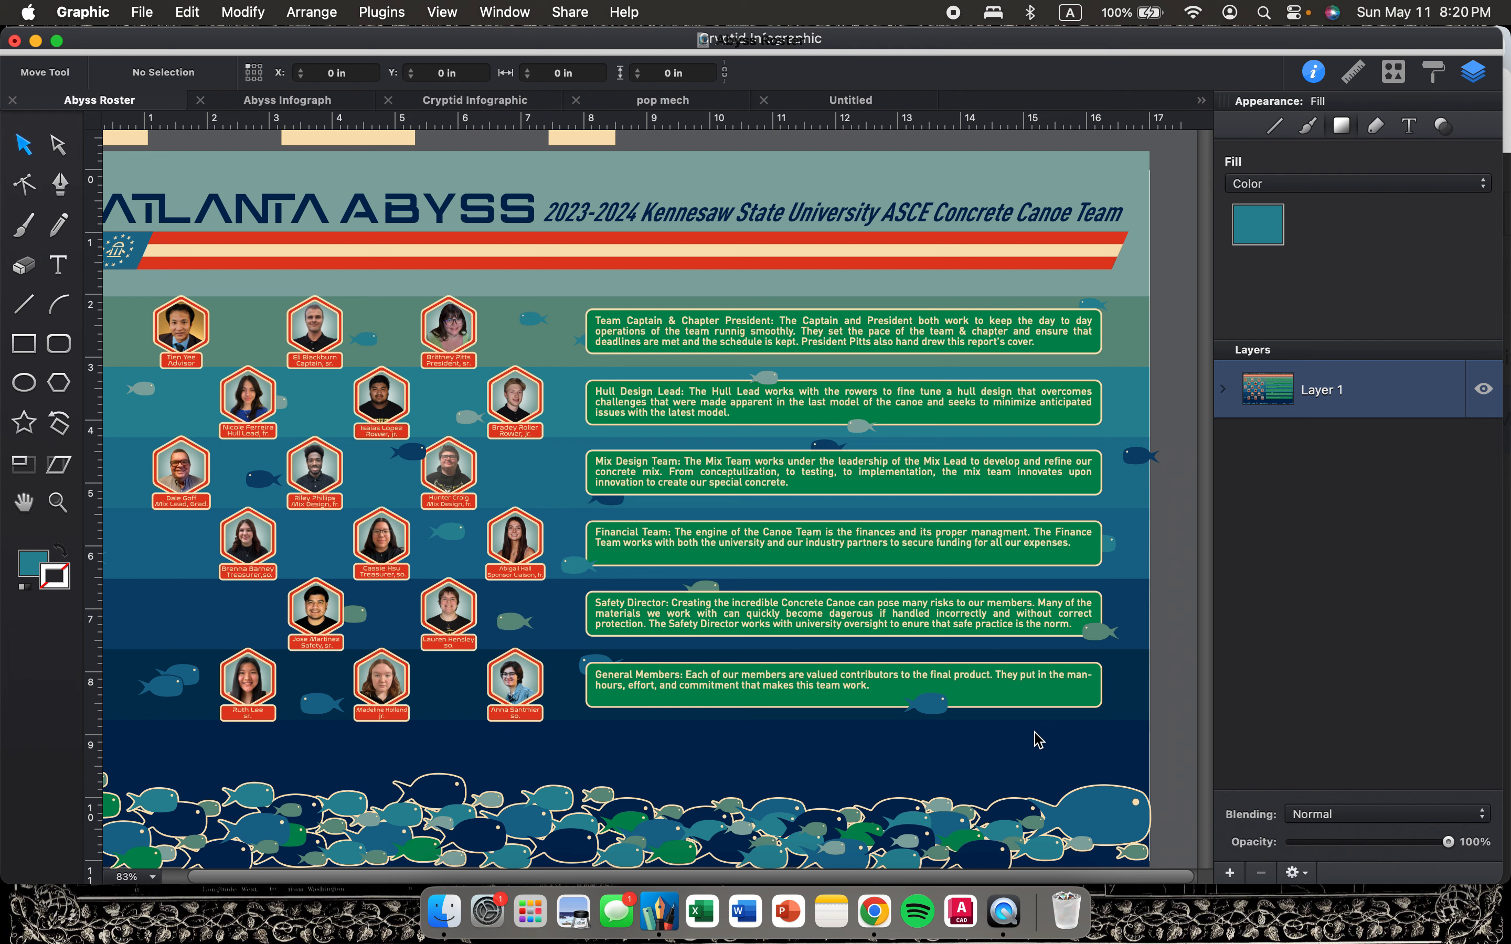
{"action": "scroll", "coordinate": [640, 485], "scroll_direction": "up", "scroll_amount": 3}
{"action": "scroll", "coordinate": [641, 484], "scroll_direction": "left", "scroll_amount": 2}
{"action": "scroll", "coordinate": [558, 388], "scroll_direction": "up", "scroll_amount": 3}
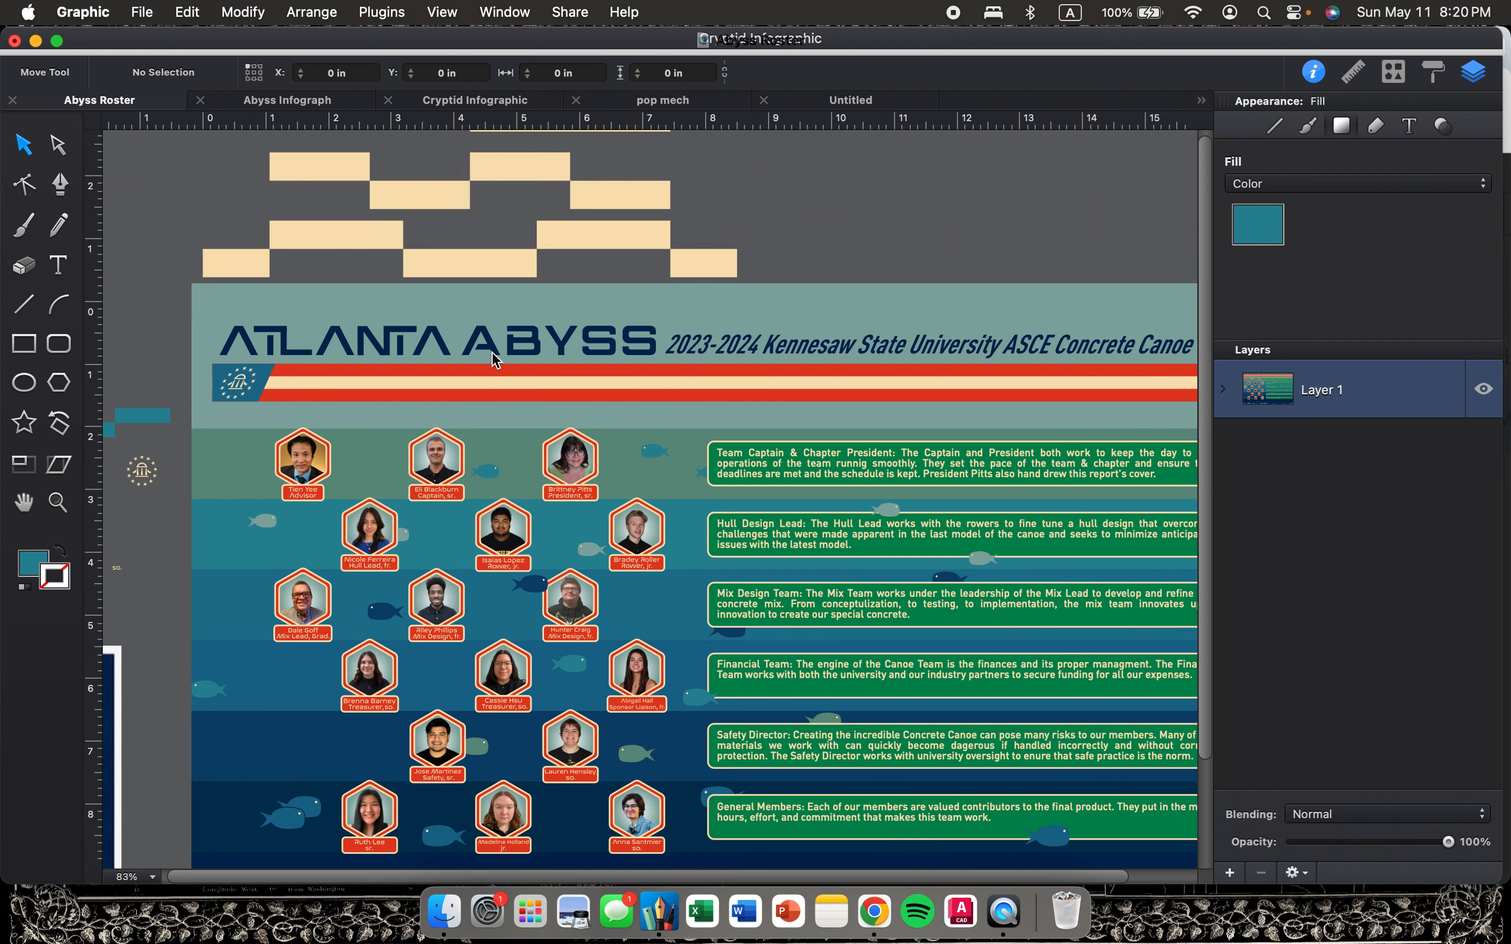
Examine the striped retro colour reference image beside the roster and compare its bands with the portraits and fish.
{"action": "scroll", "coordinate": [496, 361], "scroll_direction": "up", "scroll_amount": 5}
{"action": "scroll", "coordinate": [495, 361], "scroll_direction": "down", "scroll_amount": 5}
{"action": "scroll", "coordinate": [495, 361], "scroll_direction": "left", "scroll_amount": 3}
{"action": "scroll", "coordinate": [495, 361], "scroll_direction": "down", "scroll_amount": 1}
{"action": "scroll", "coordinate": [395, 532], "scroll_direction": "left", "scroll_amount": 1}
{"action": "scroll", "coordinate": [394, 532], "scroll_direction": "down", "scroll_amount": 1}
{"action": "scroll", "coordinate": [429, 502], "scroll_direction": "up", "scroll_amount": 4}
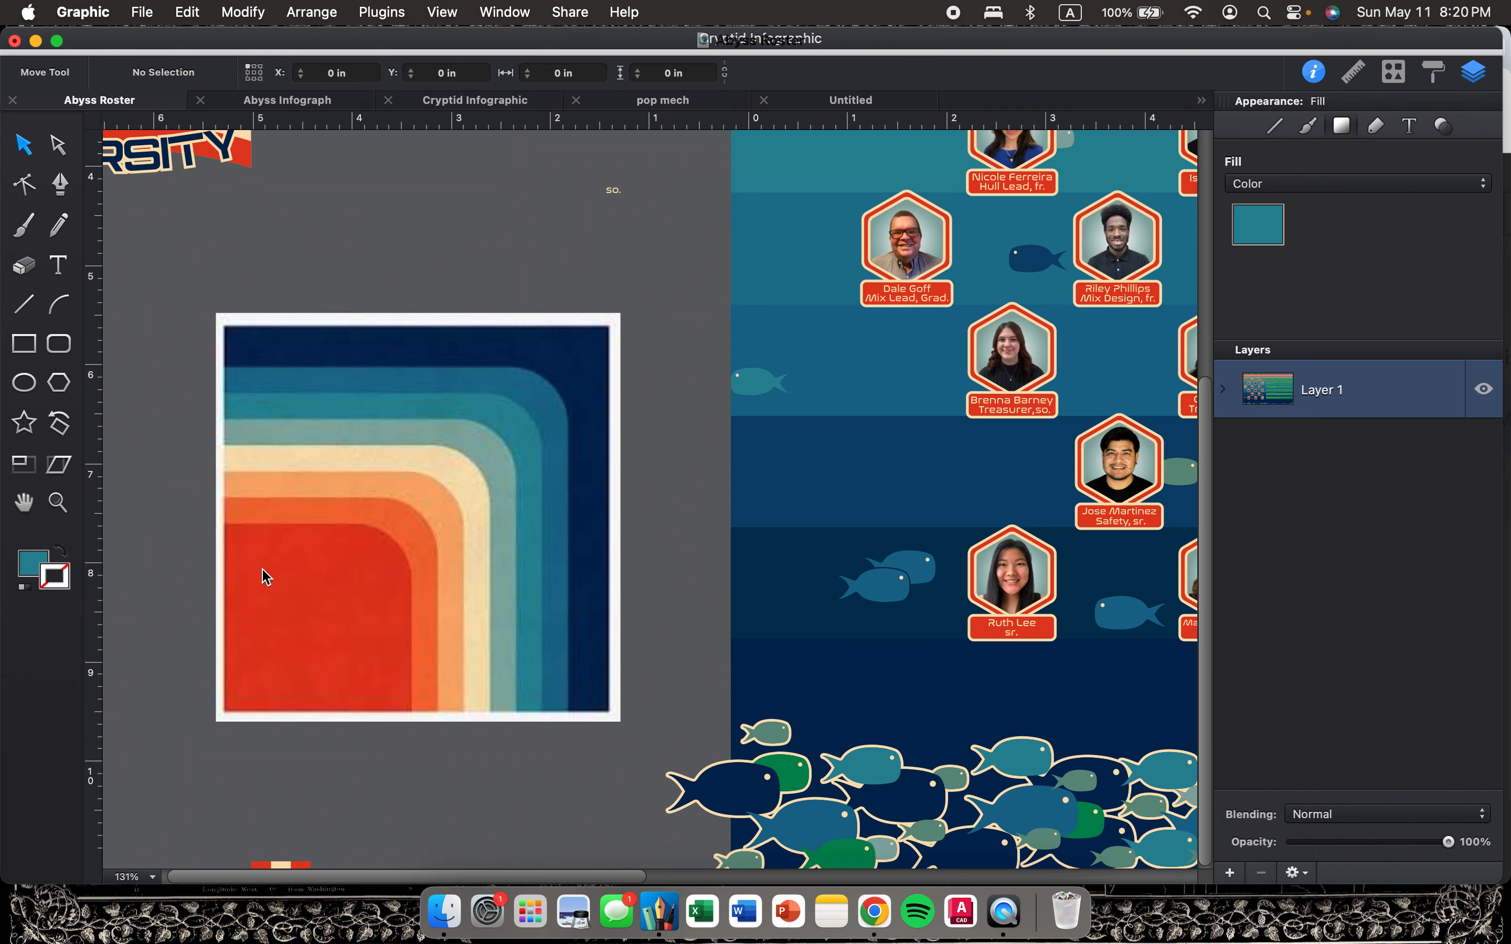
{"action": "scroll", "coordinate": [524, 519], "scroll_direction": "right", "scroll_amount": 2}
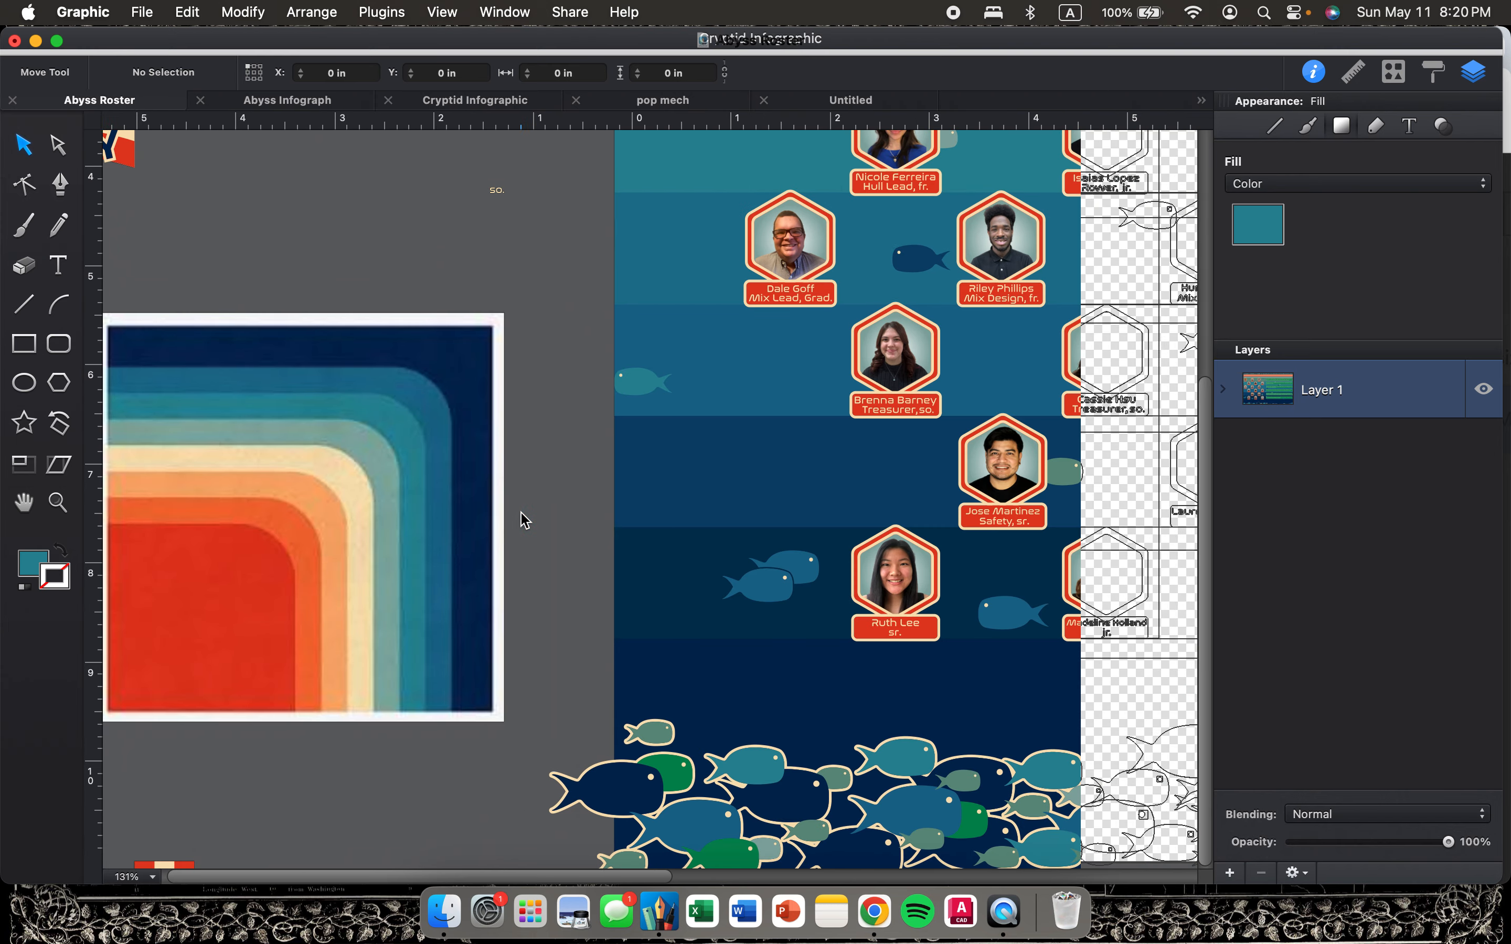
{"action": "scroll", "coordinate": [522, 519], "scroll_direction": "down", "scroll_amount": 3}
{"action": "scroll", "coordinate": [516, 630], "scroll_direction": "right", "scroll_amount": 7}
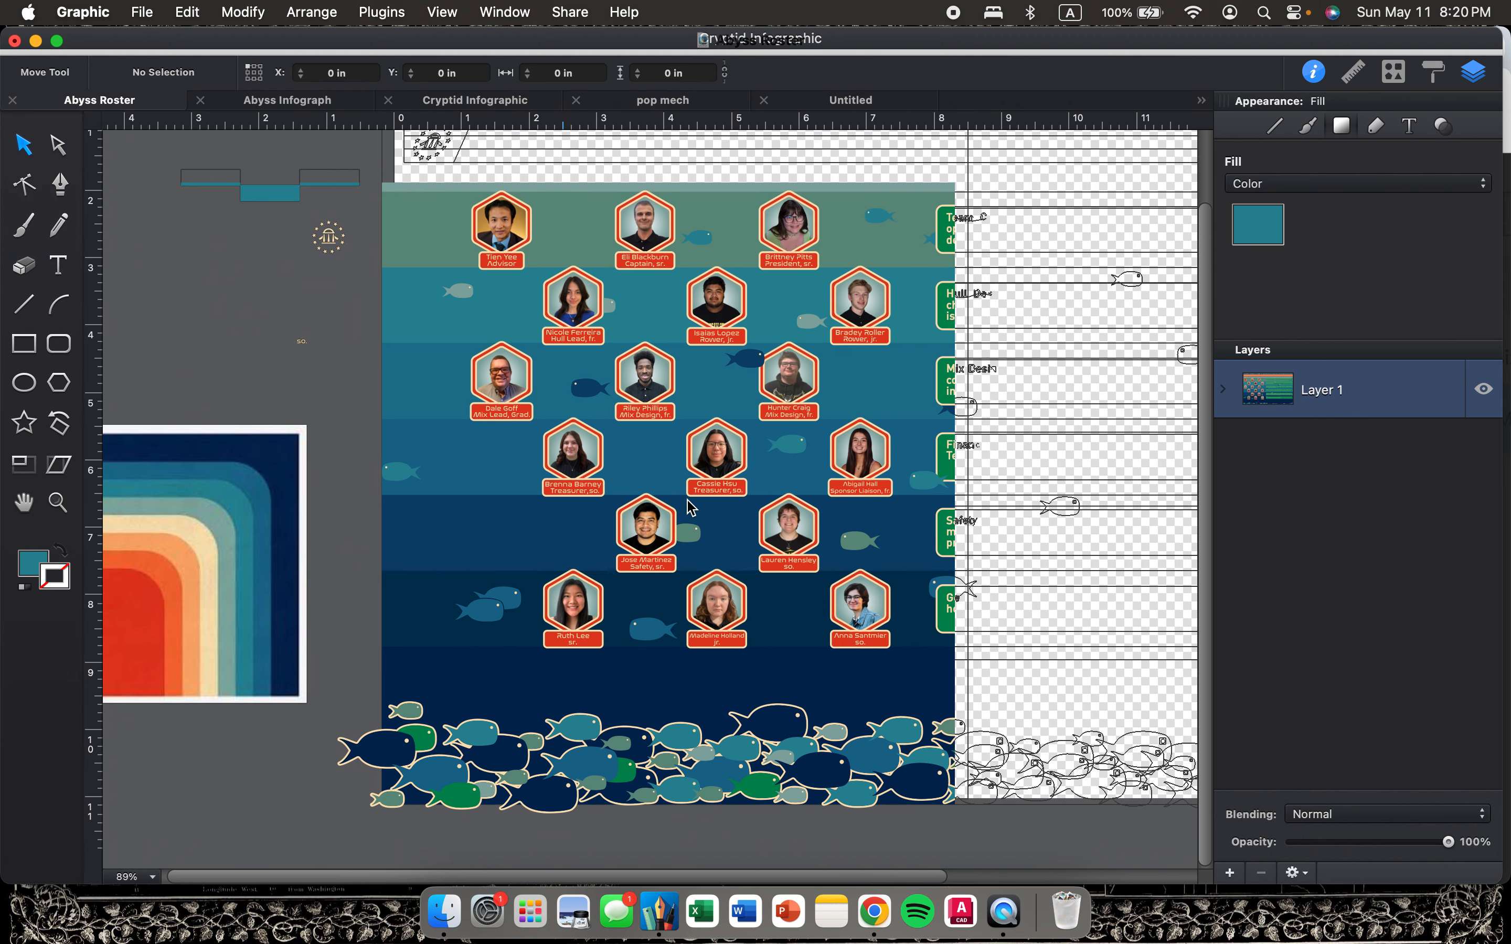
Review the full roster layout, view the two Popular Mechanics covers in the pop mech document, and return to Abyss Roster.
{"action": "scroll", "coordinate": [743, 498], "scroll_direction": "up", "scroll_amount": 3}
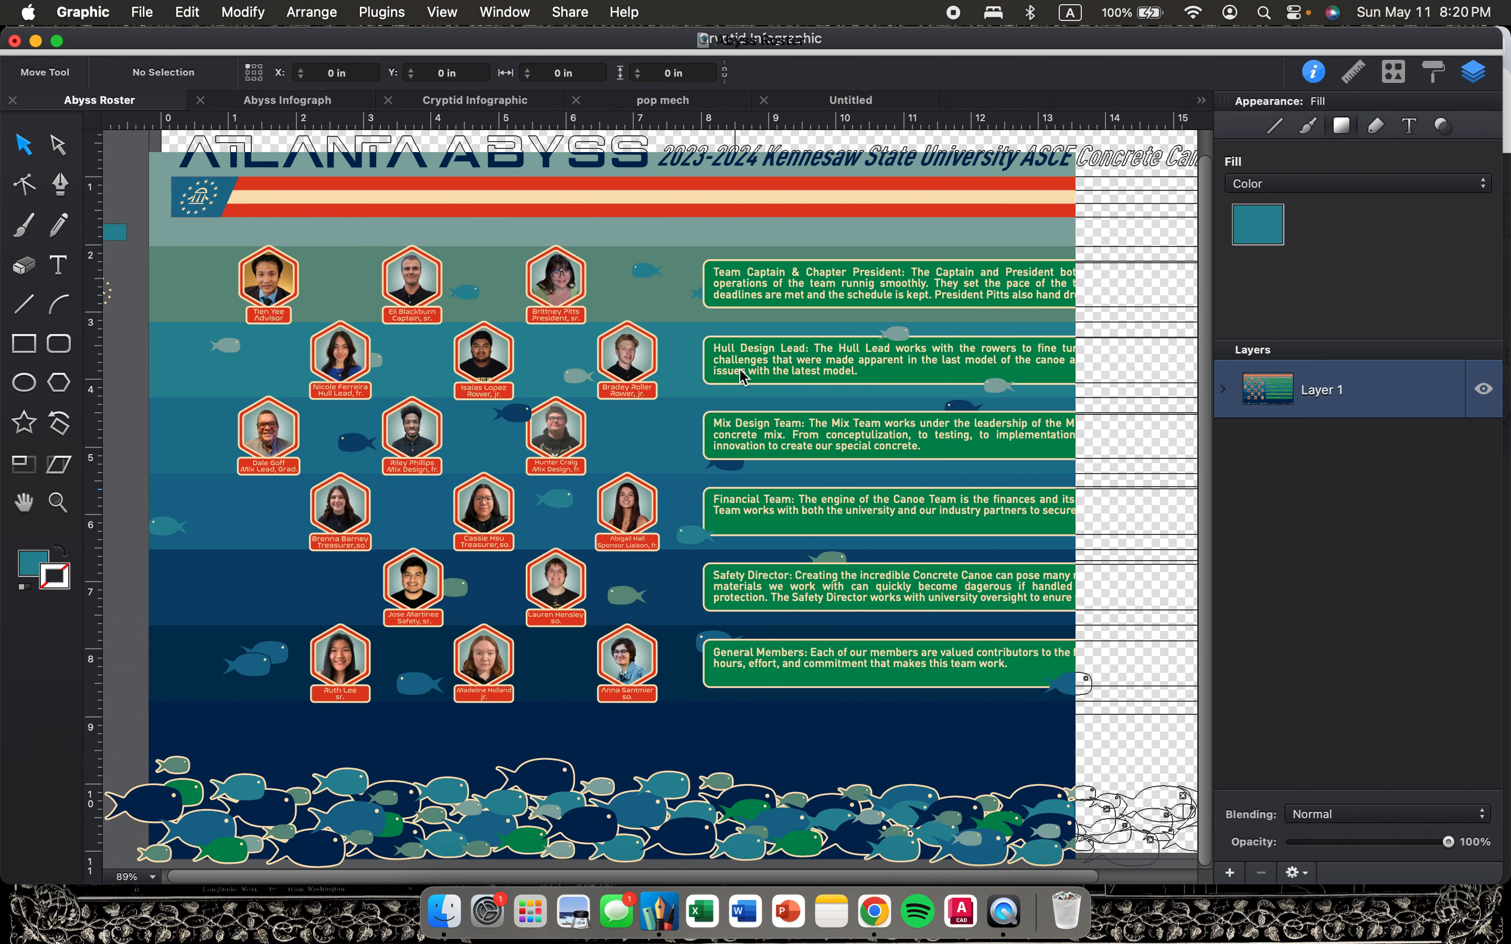
{"action": "scroll", "coordinate": [743, 377], "scroll_direction": "up", "scroll_amount": 1}
{"action": "scroll", "coordinate": [742, 376], "scroll_direction": "right", "scroll_amount": 1}
{"action": "scroll", "coordinate": [743, 376], "scroll_direction": "right", "scroll_amount": 2}
{"action": "scroll", "coordinate": [743, 376], "scroll_direction": "down", "scroll_amount": 1}
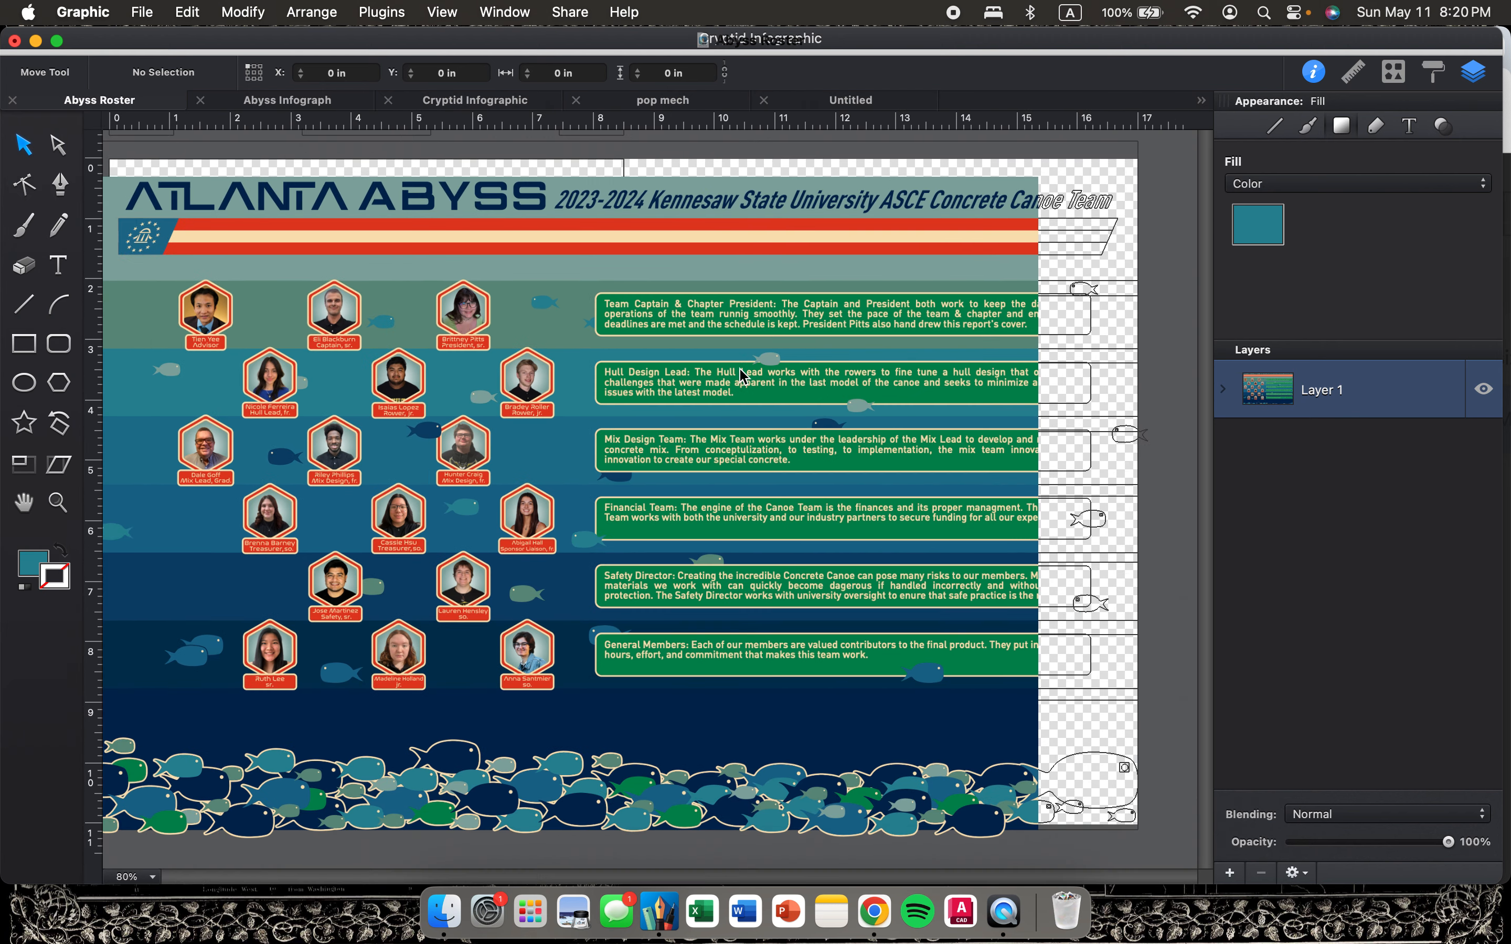
{"action": "scroll", "coordinate": [743, 377], "scroll_direction": "left", "scroll_amount": 1}
{"action": "scroll", "coordinate": [743, 377], "scroll_direction": "up", "scroll_amount": 1}
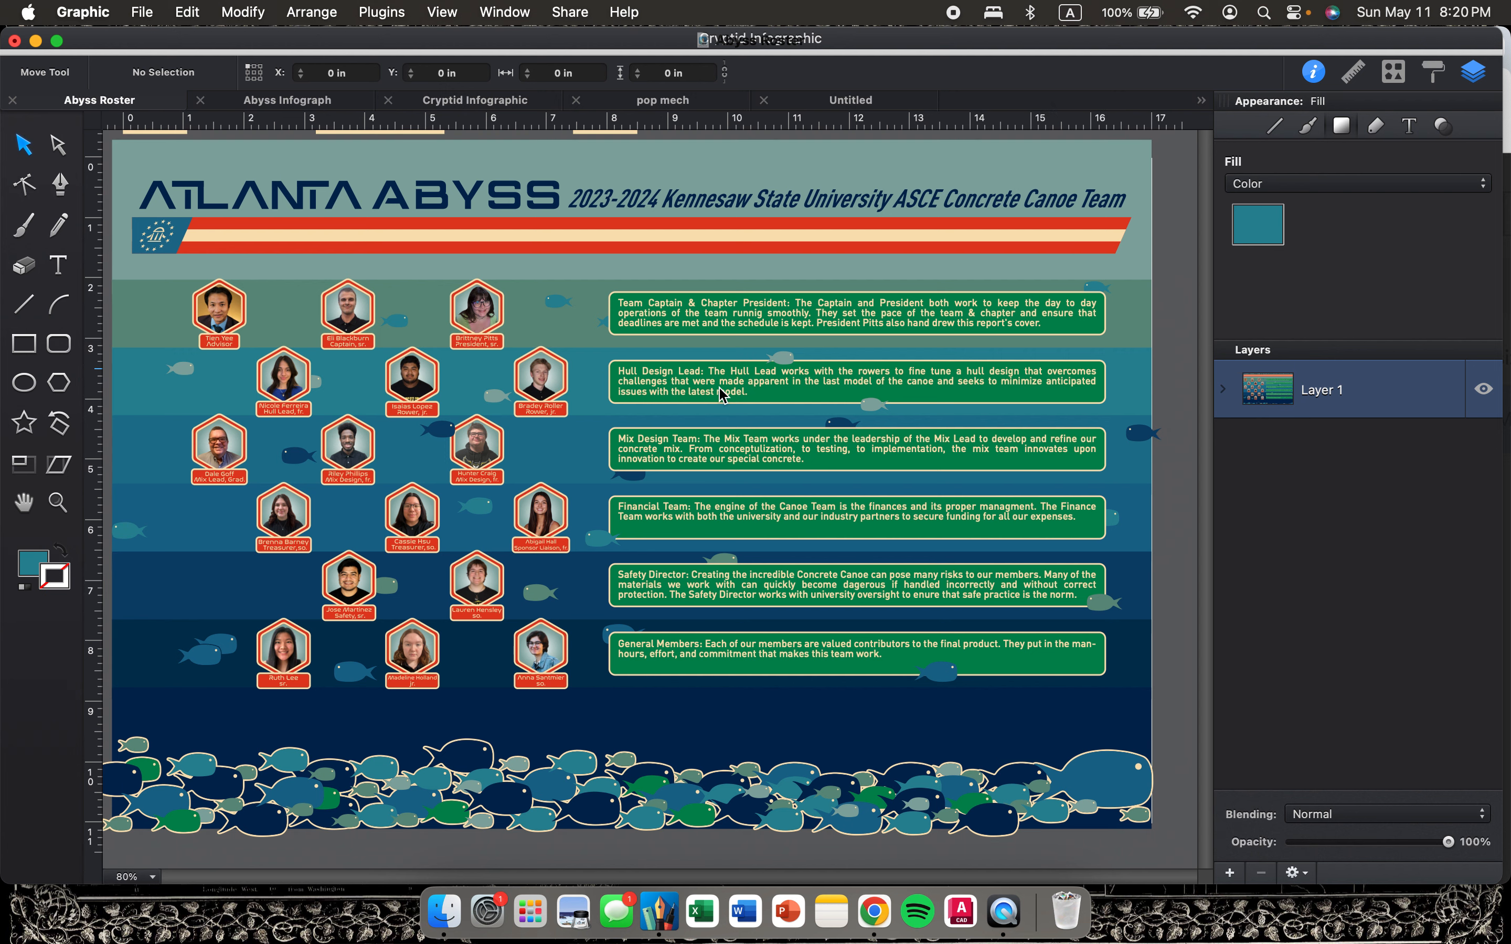
{"action": "left_click", "coordinate": [668, 101]}
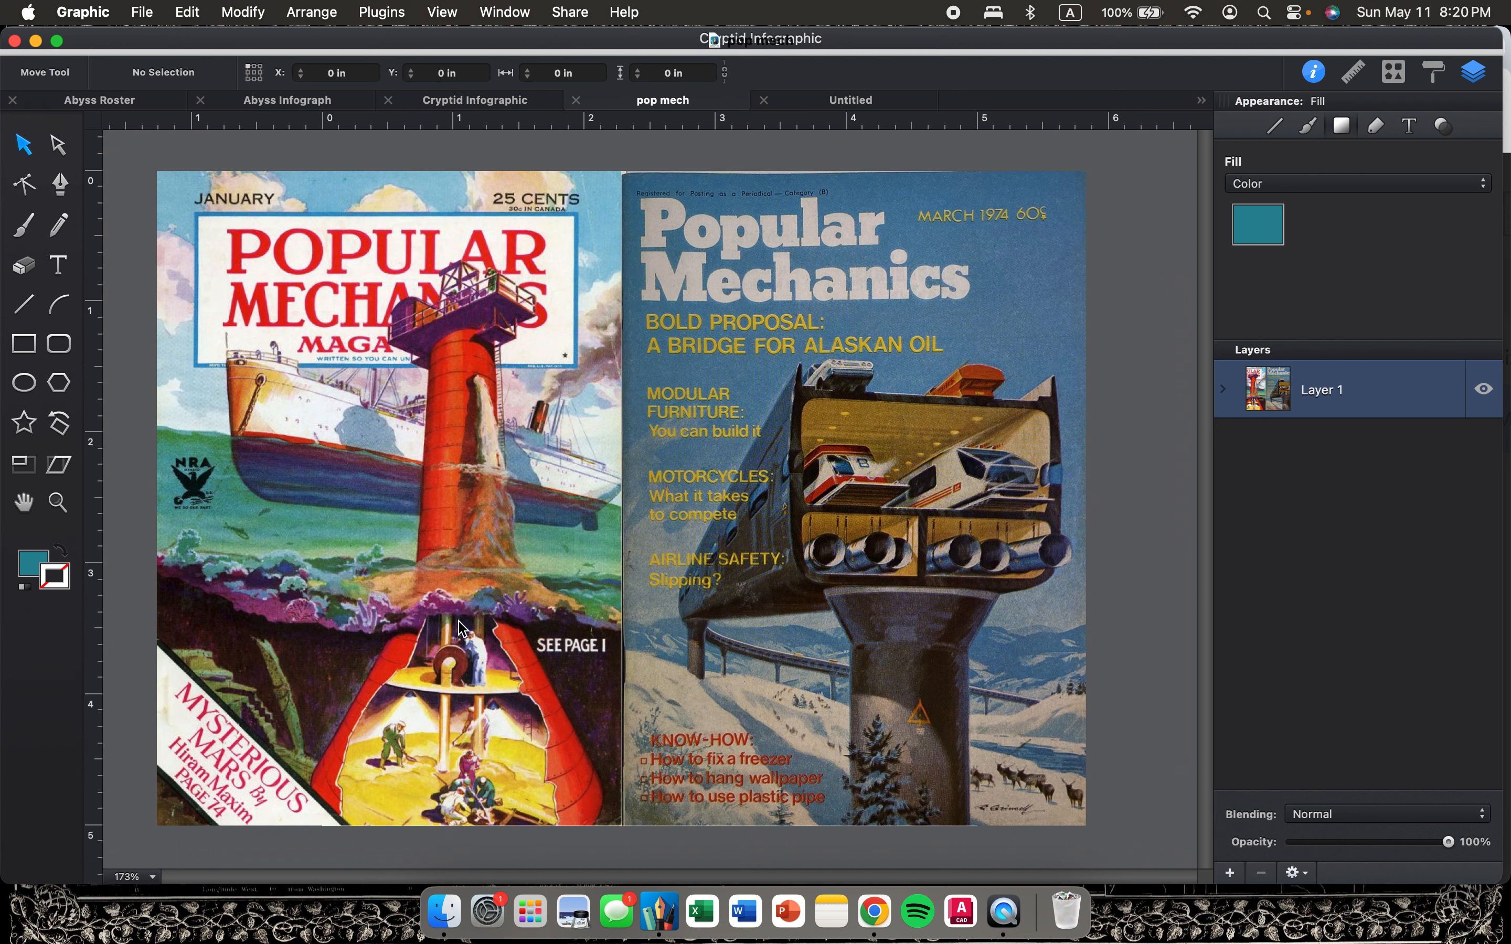
{"action": "left_click", "coordinate": [138, 104]}
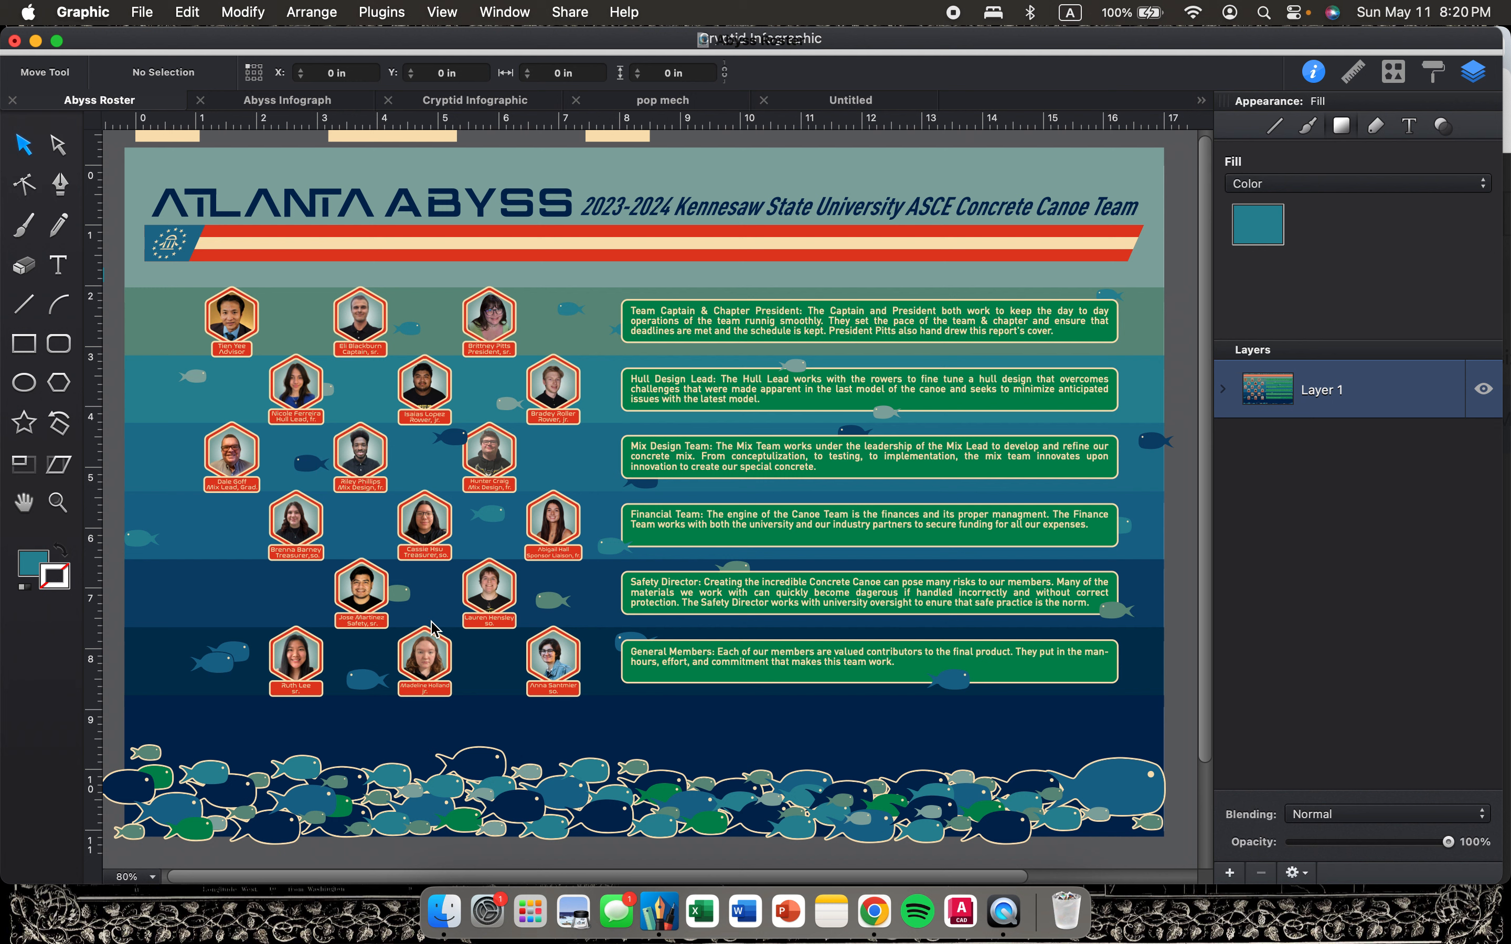
Compare the striped colour reference and the trim and fill swatches below the page with the colours of the roster.
{"action": "scroll", "coordinate": [433, 627], "scroll_direction": "left", "scroll_amount": 6}
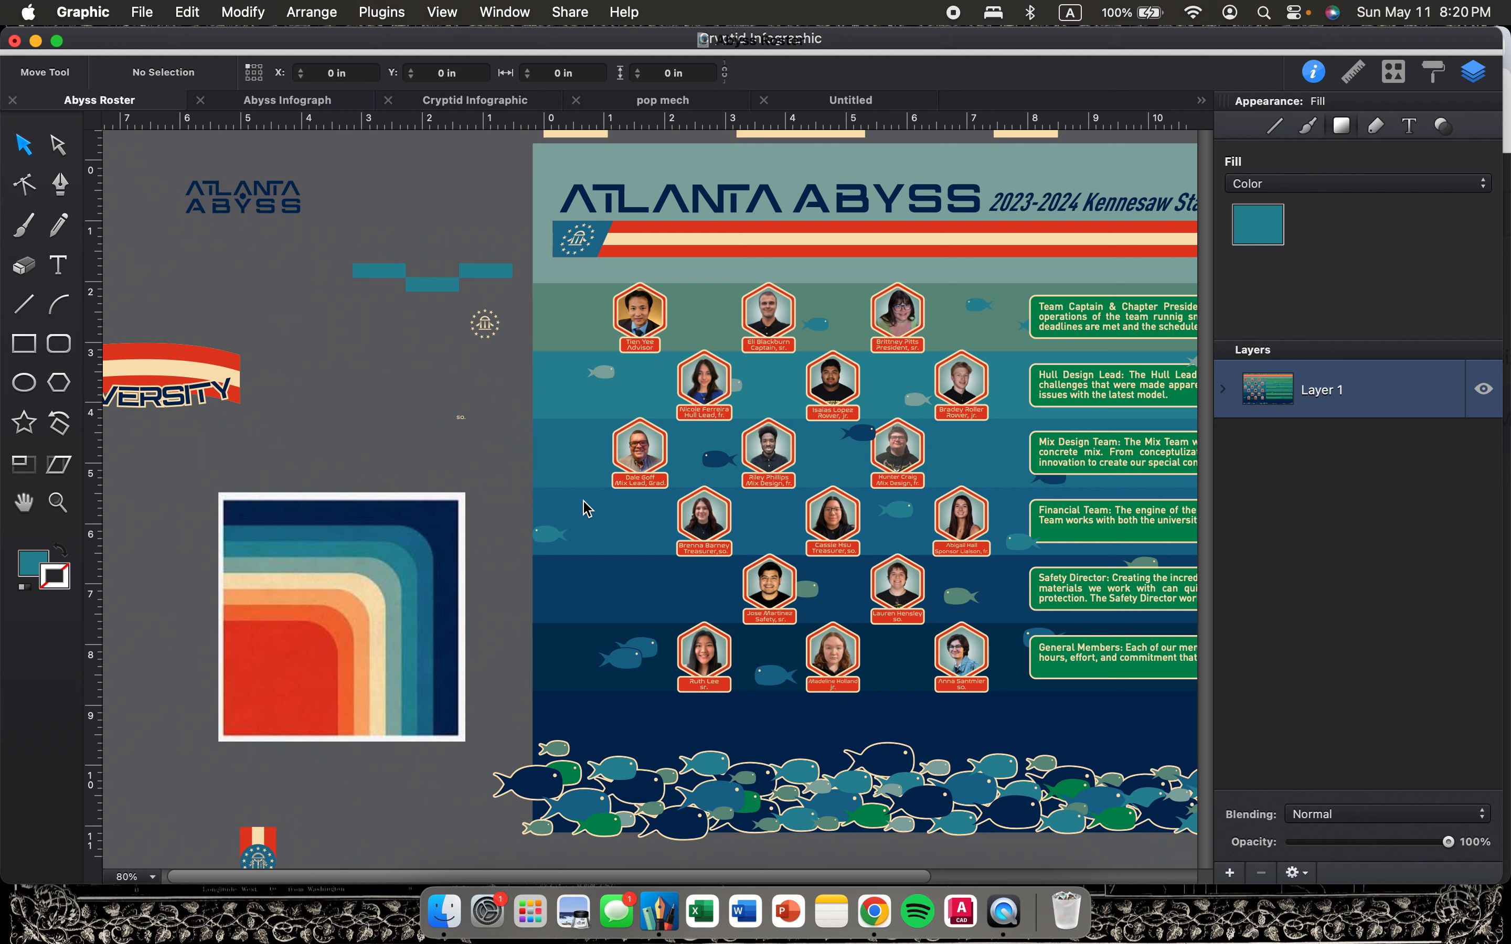
{"action": "scroll", "coordinate": [584, 513], "scroll_direction": "down", "scroll_amount": 10}
{"action": "scroll", "coordinate": [584, 512], "scroll_direction": "right", "scroll_amount": 5}
{"action": "scroll", "coordinate": [586, 508], "scroll_direction": "down", "scroll_amount": 2}
{"action": "scroll", "coordinate": [585, 508], "scroll_direction": "right", "scroll_amount": 1}
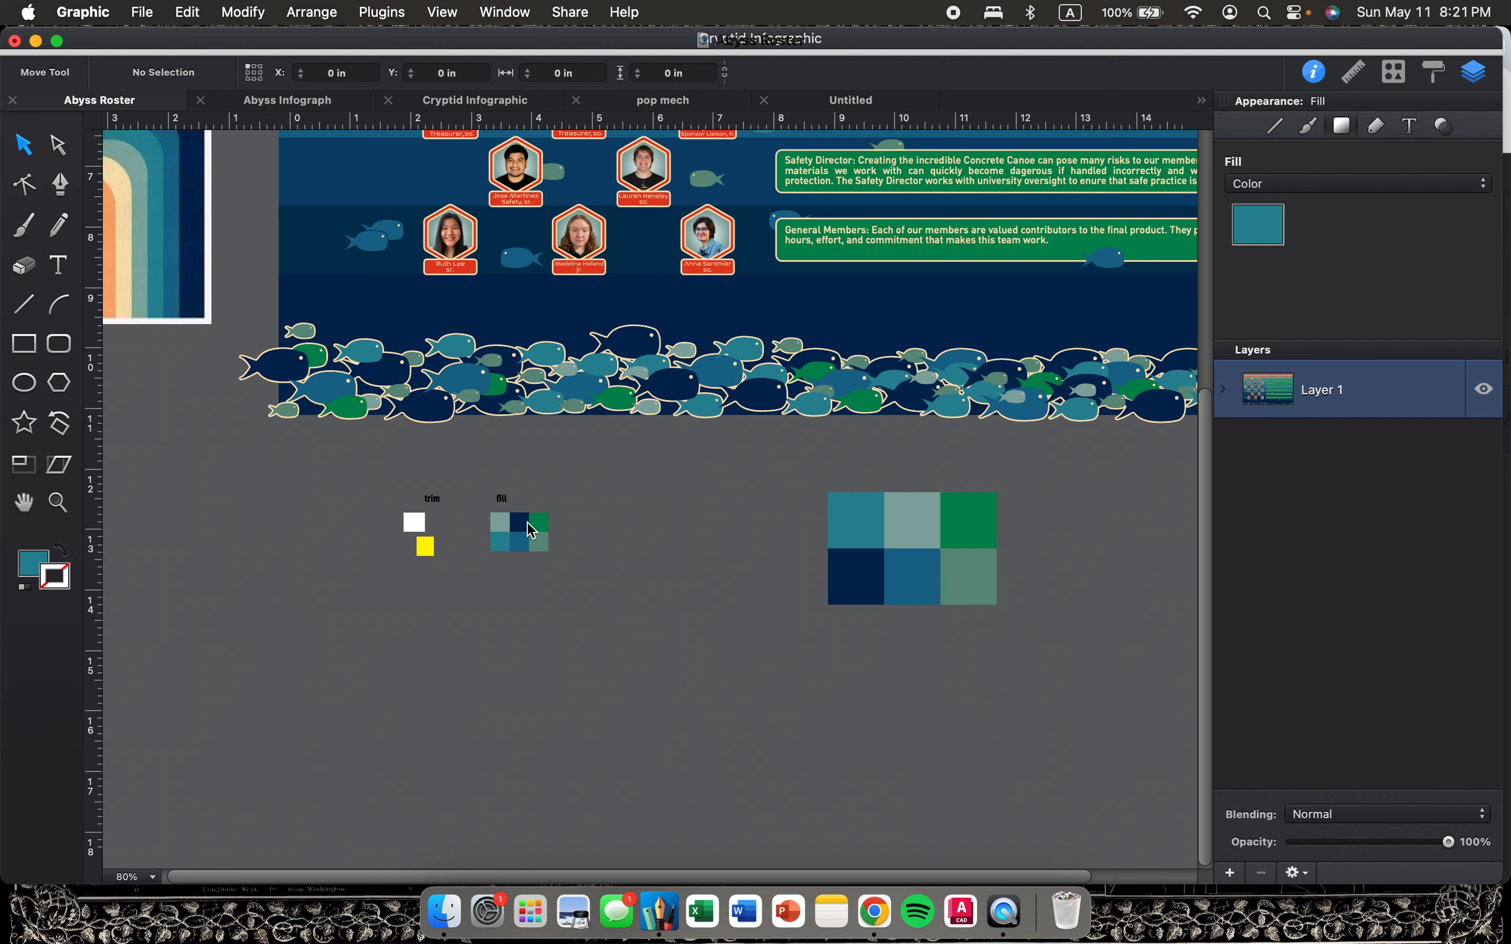
{"action": "scroll", "coordinate": [453, 550], "scroll_direction": "left", "scroll_amount": 1}
{"action": "scroll", "coordinate": [453, 549], "scroll_direction": "down", "scroll_amount": 1}
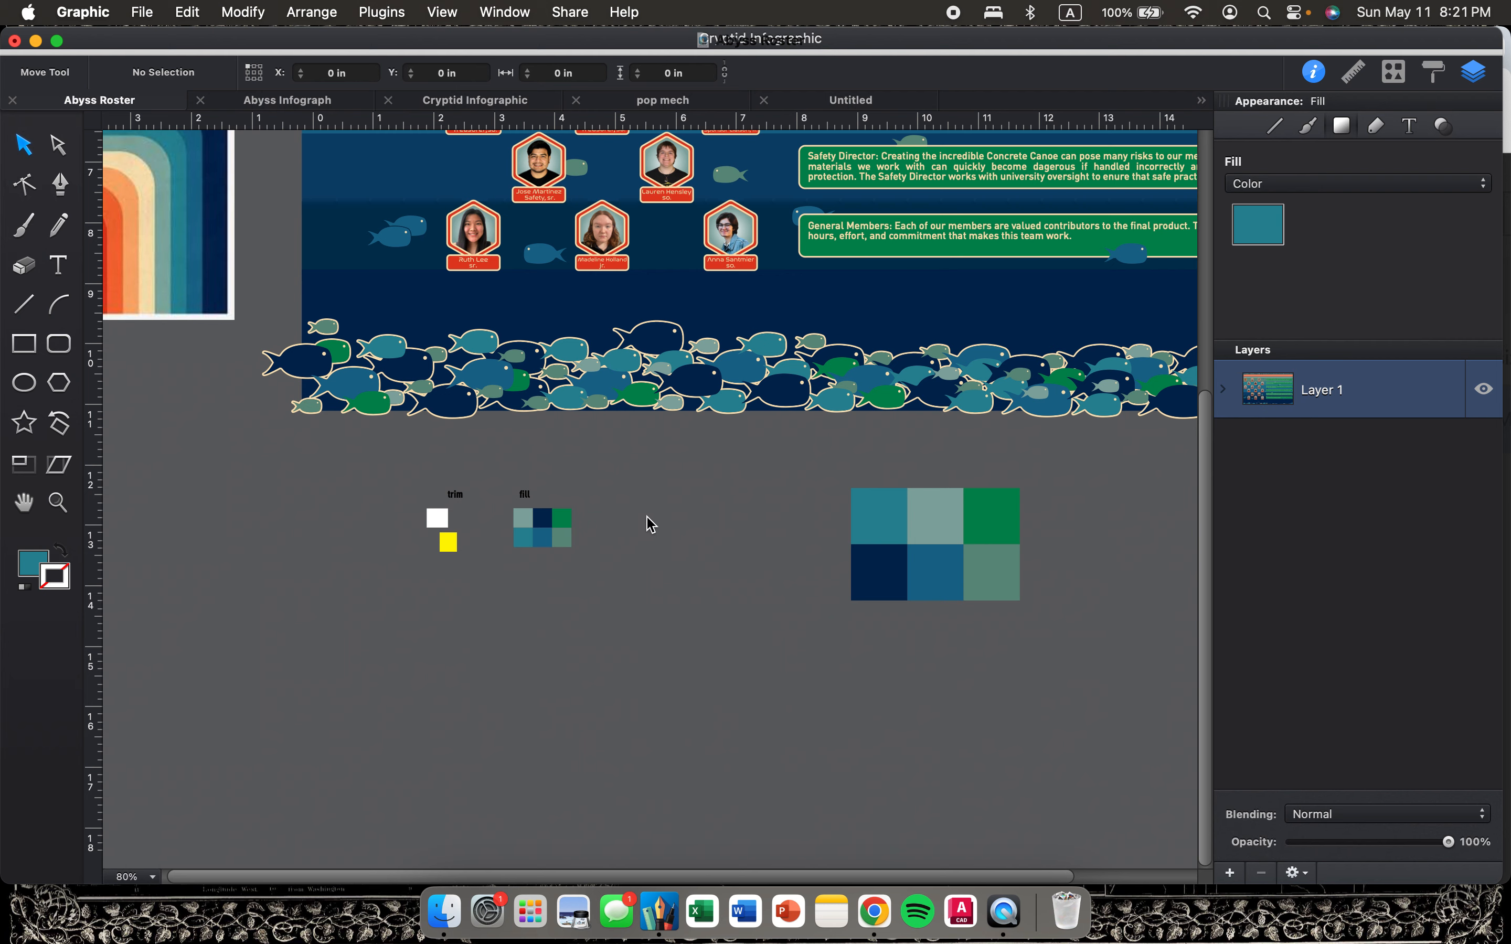
{"action": "scroll", "coordinate": [649, 528], "scroll_direction": "up", "scroll_amount": 4}
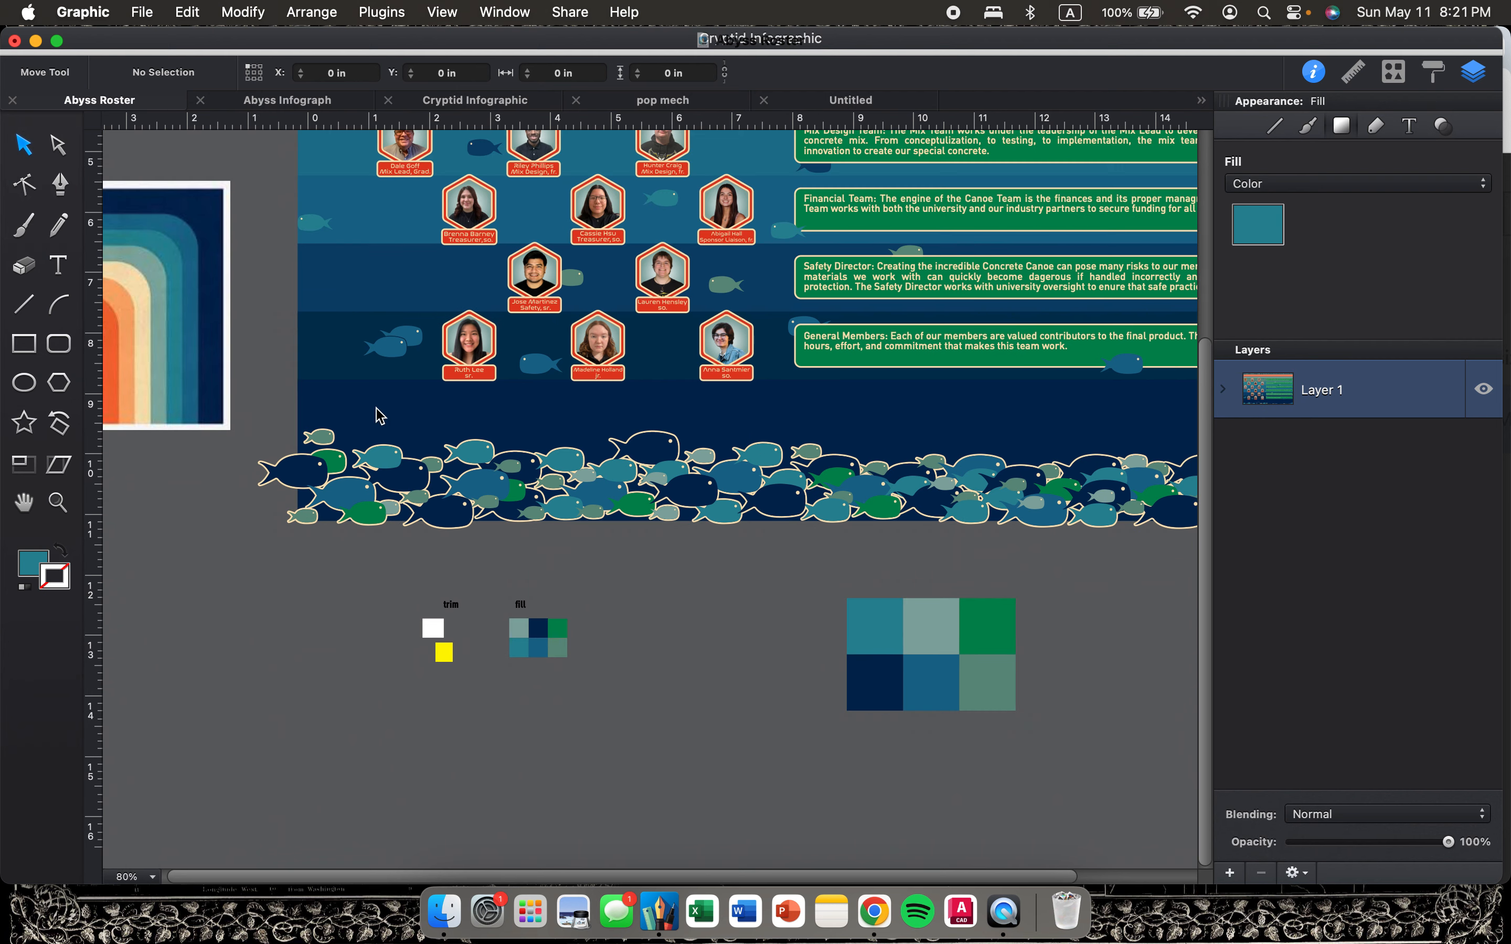
{"action": "scroll", "coordinate": [750, 562], "scroll_direction": "up", "scroll_amount": 10}
{"action": "scroll", "coordinate": [749, 562], "scroll_direction": "right", "scroll_amount": 5}
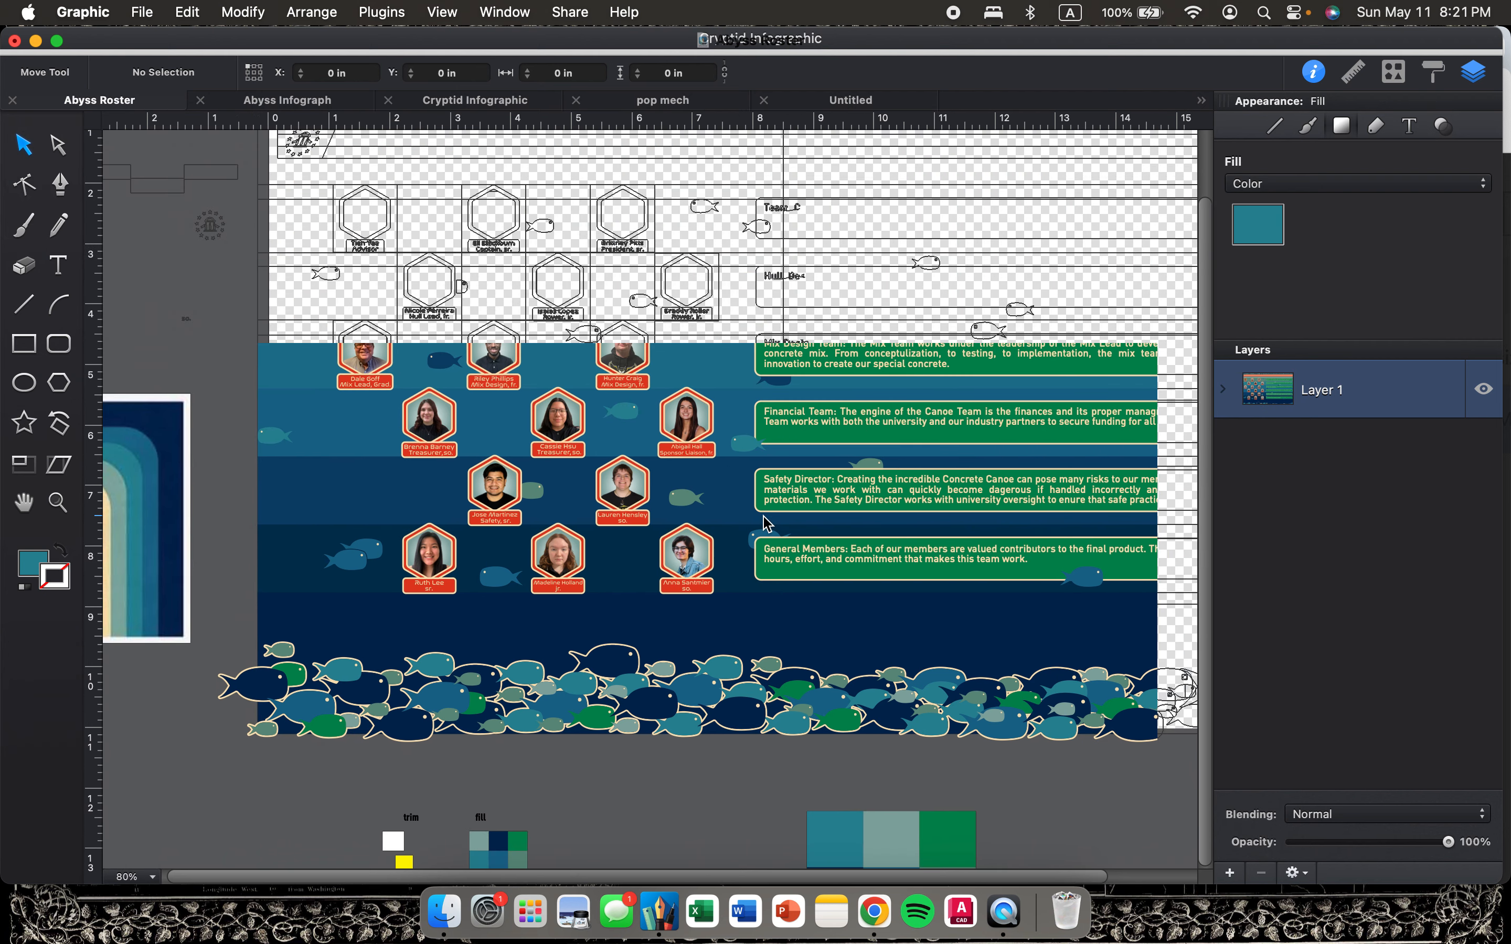
{"action": "scroll", "coordinate": [767, 523], "scroll_direction": "down", "scroll_amount": 2}
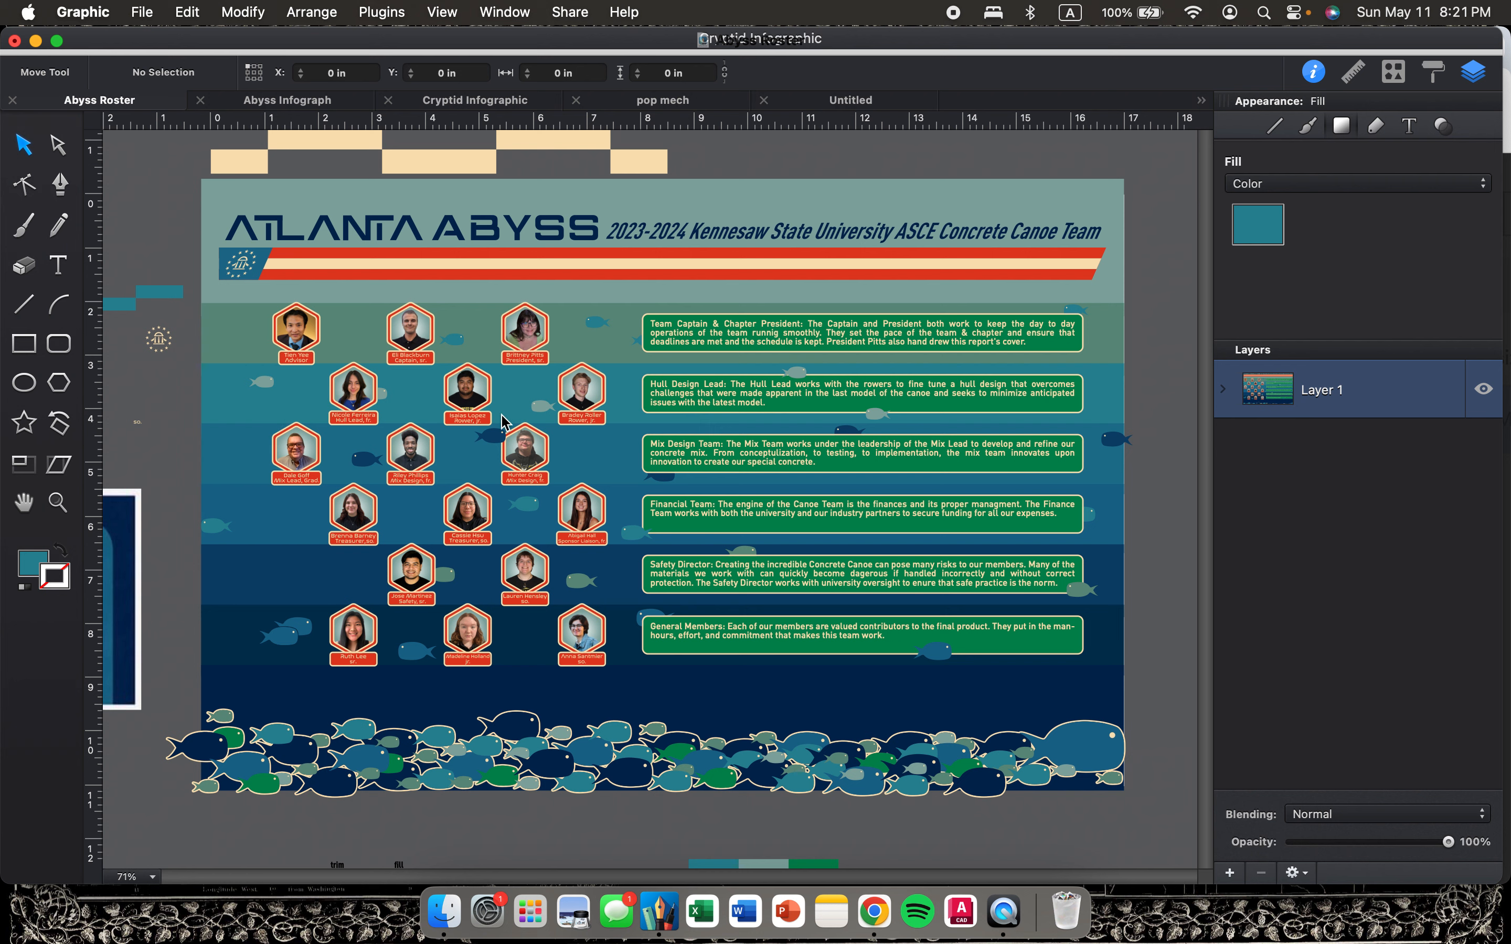
Examine the Kennesaw State University banner, the logo and the striped colour reference placed beside the roster page.
{"action": "scroll", "coordinate": [686, 500], "scroll_direction": "left", "scroll_amount": 10}
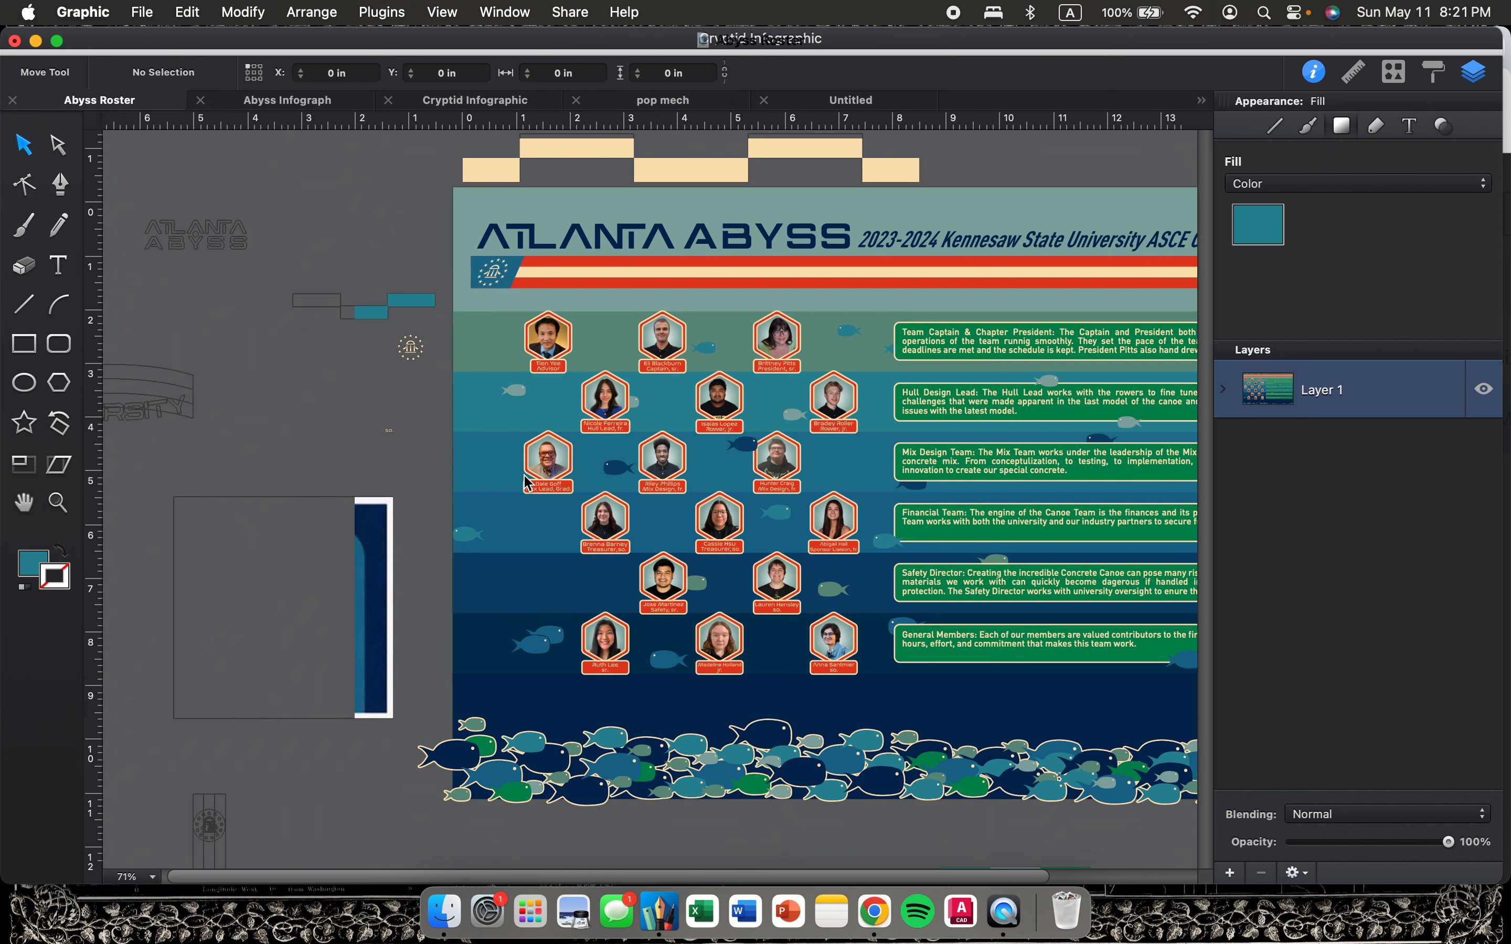
{"action": "scroll", "coordinate": [450, 509], "scroll_direction": "left", "scroll_amount": 2}
{"action": "scroll", "coordinate": [449, 509], "scroll_direction": "up", "scroll_amount": 1}
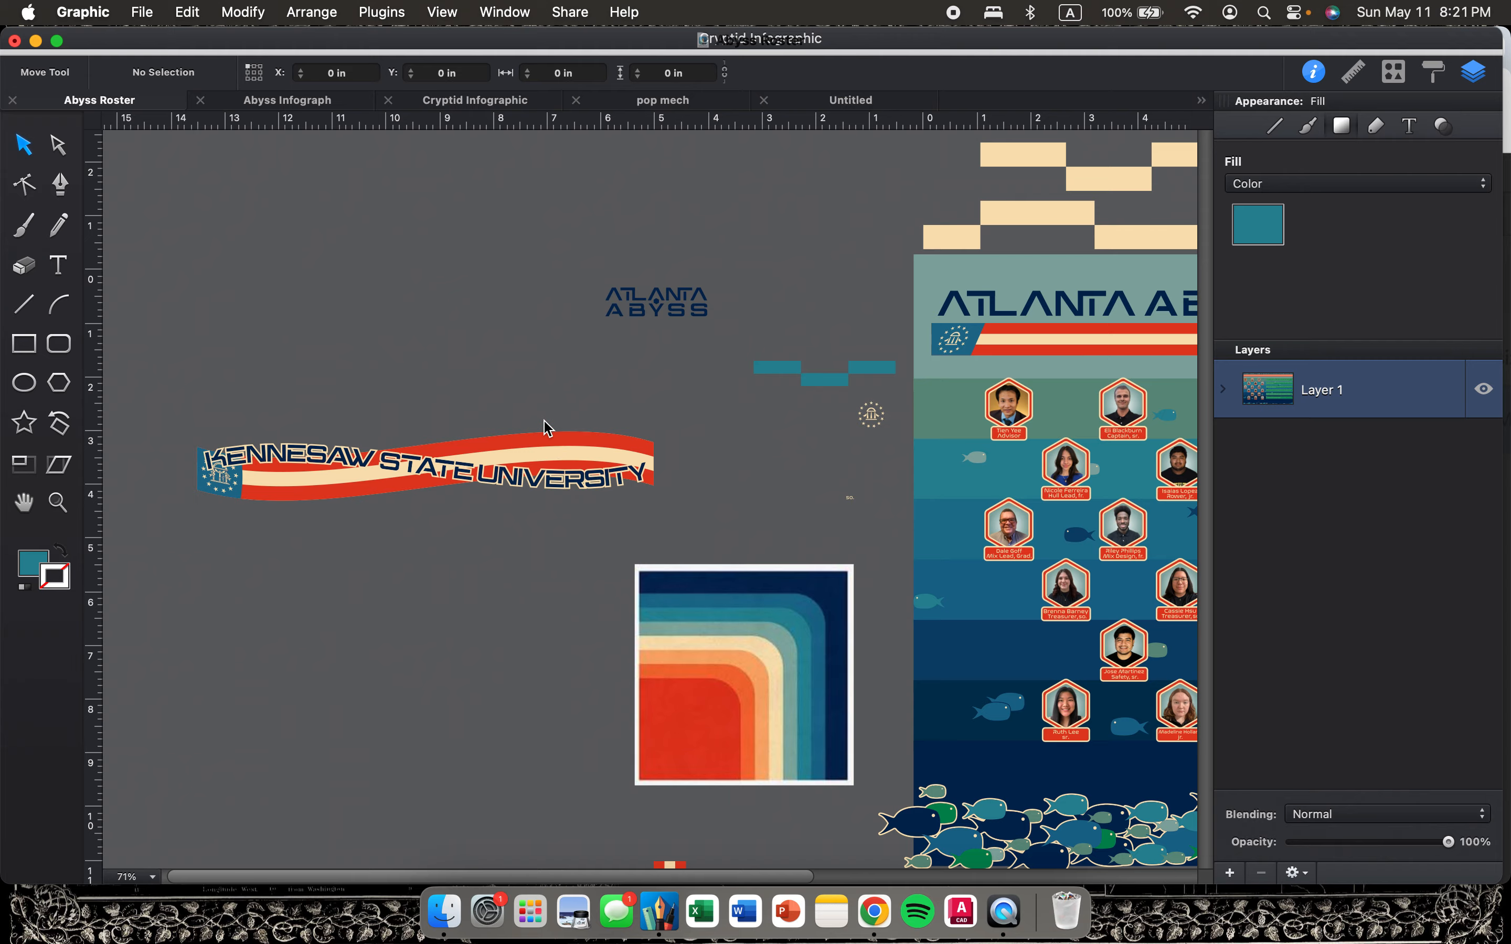
{"action": "scroll", "coordinate": [546, 425], "scroll_direction": "right", "scroll_amount": 10}
{"action": "scroll", "coordinate": [551, 427], "scroll_direction": "down", "scroll_amount": 3}
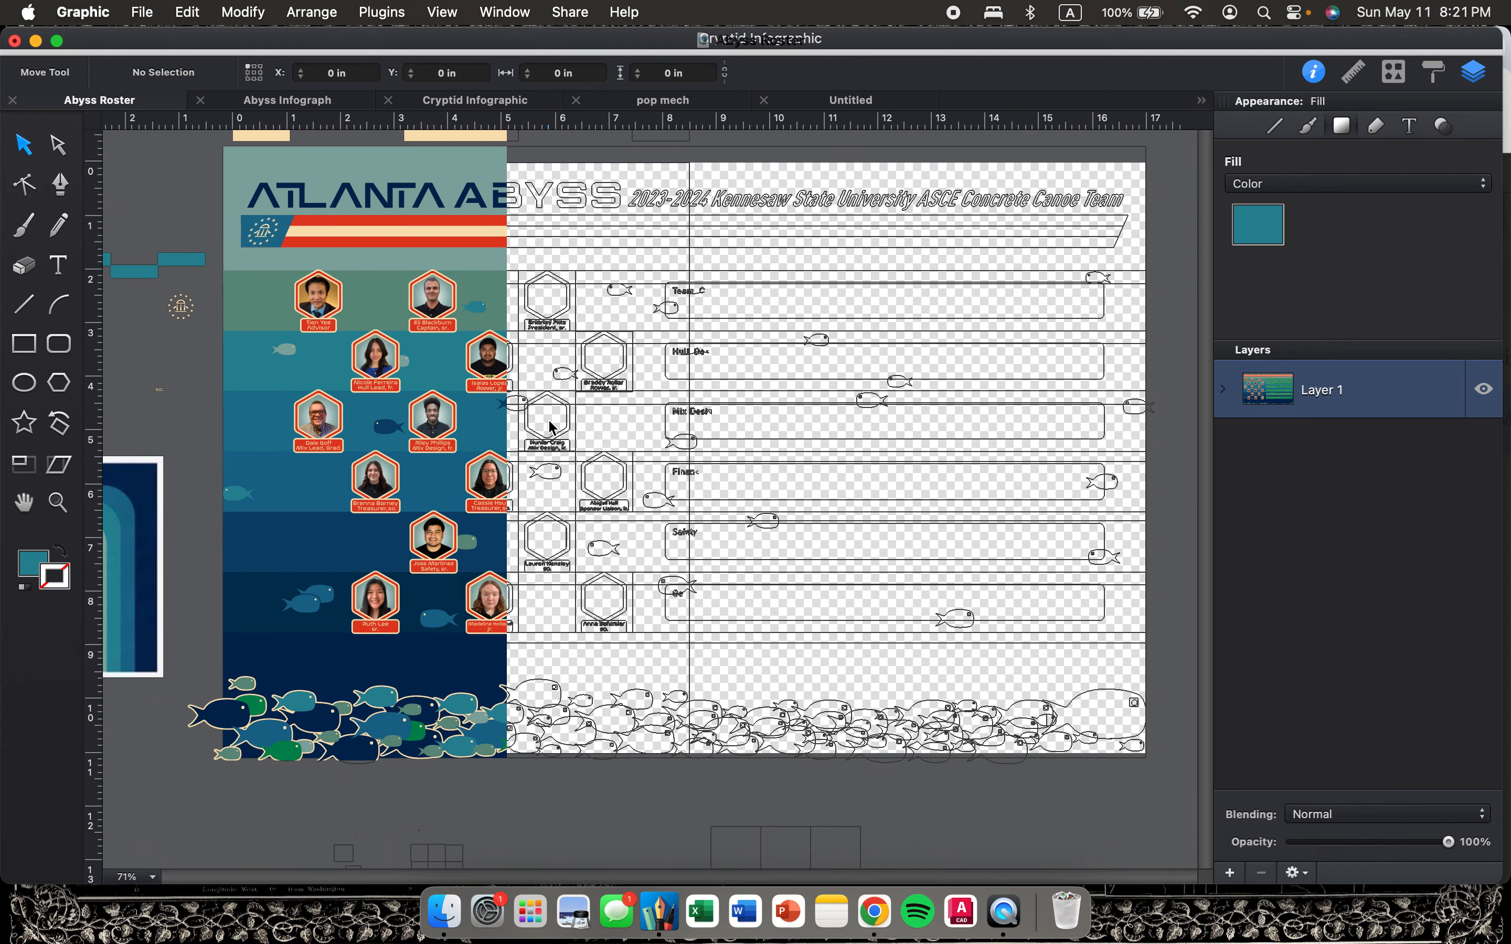
{"action": "scroll", "coordinate": [552, 427], "scroll_direction": "right", "scroll_amount": 4}
View the Abyss Infograph document, and switch to Cryptid Infographic to examine its page layout and colours.
{"action": "left_click", "coordinate": [336, 101]}
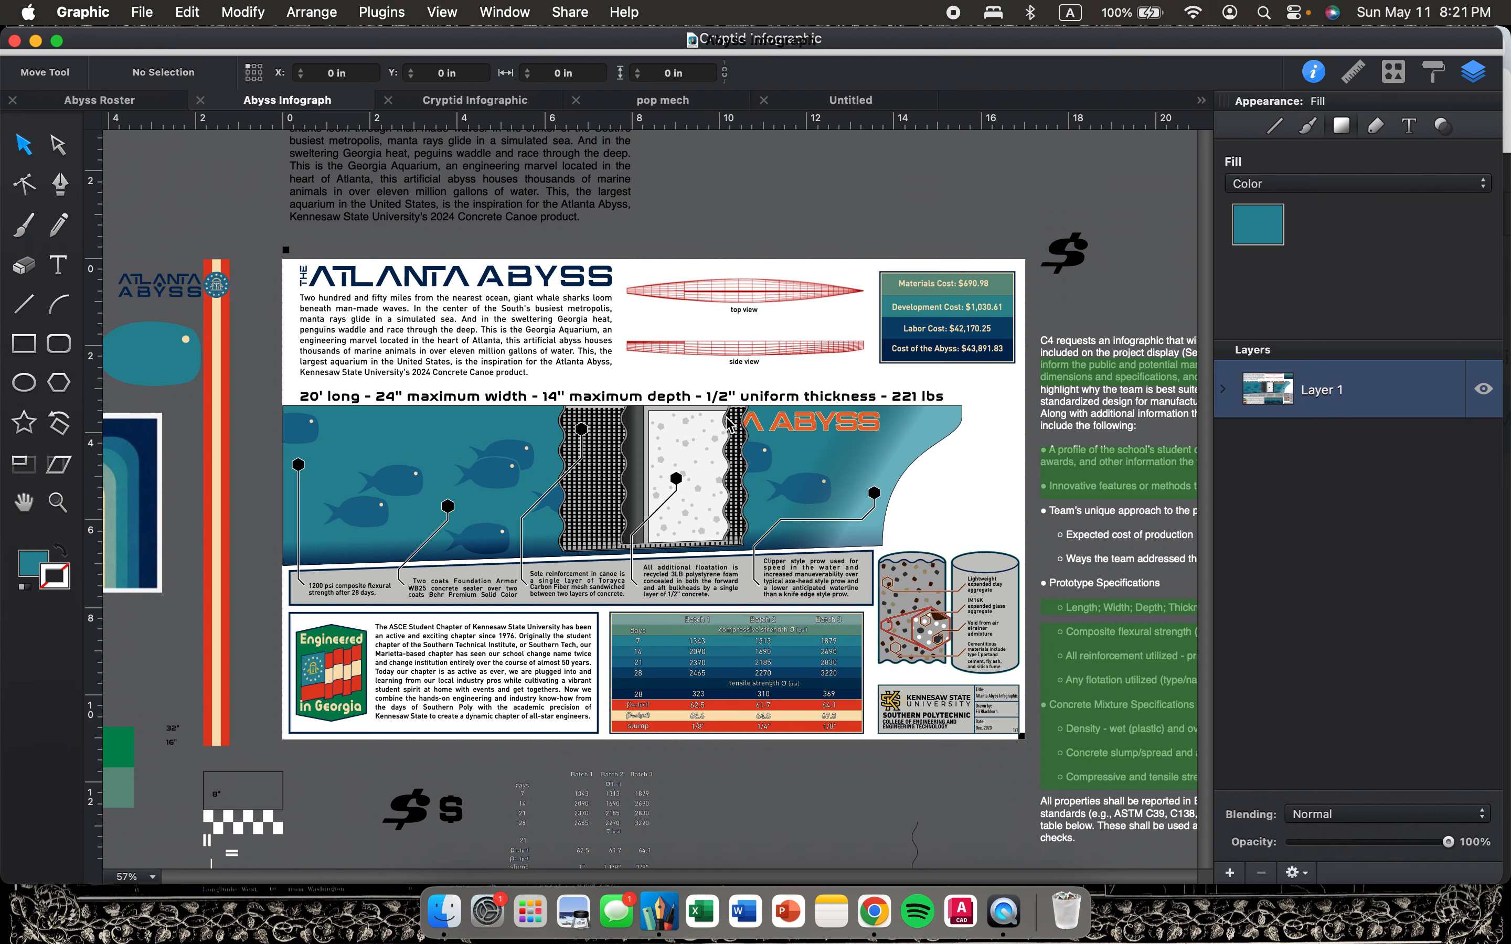
{"action": "left_click", "coordinate": [493, 102]}
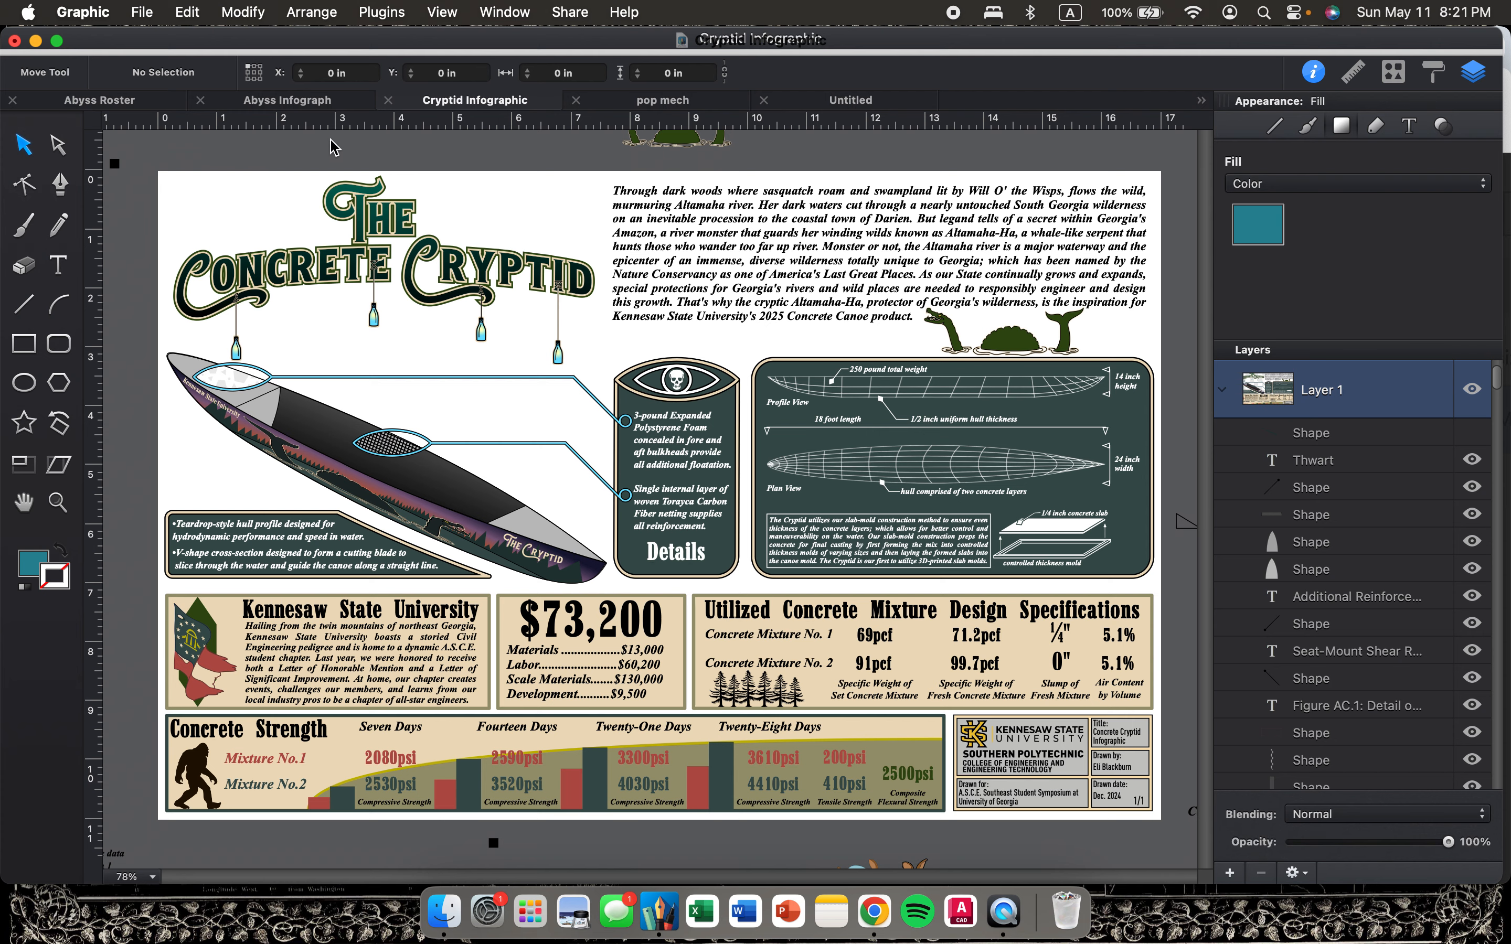
{"action": "scroll", "coordinate": [331, 212], "scroll_direction": "right", "scroll_amount": 1}
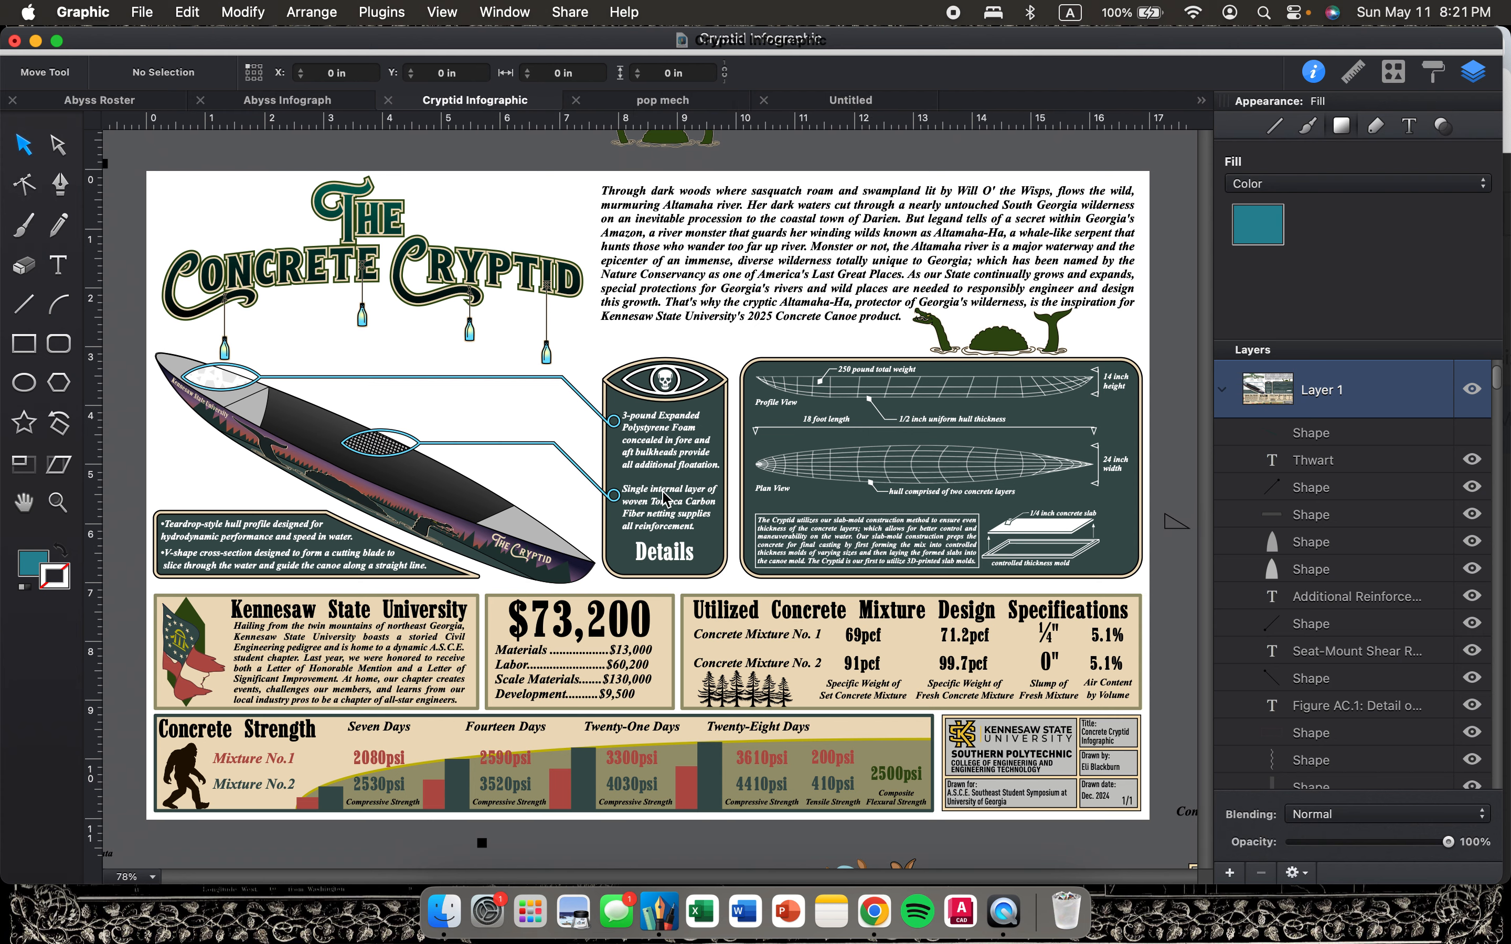
{"action": "scroll", "coordinate": [665, 498], "scroll_direction": "right", "scroll_amount": 5}
{"action": "scroll", "coordinate": [665, 498], "scroll_direction": "down", "scroll_amount": 1}
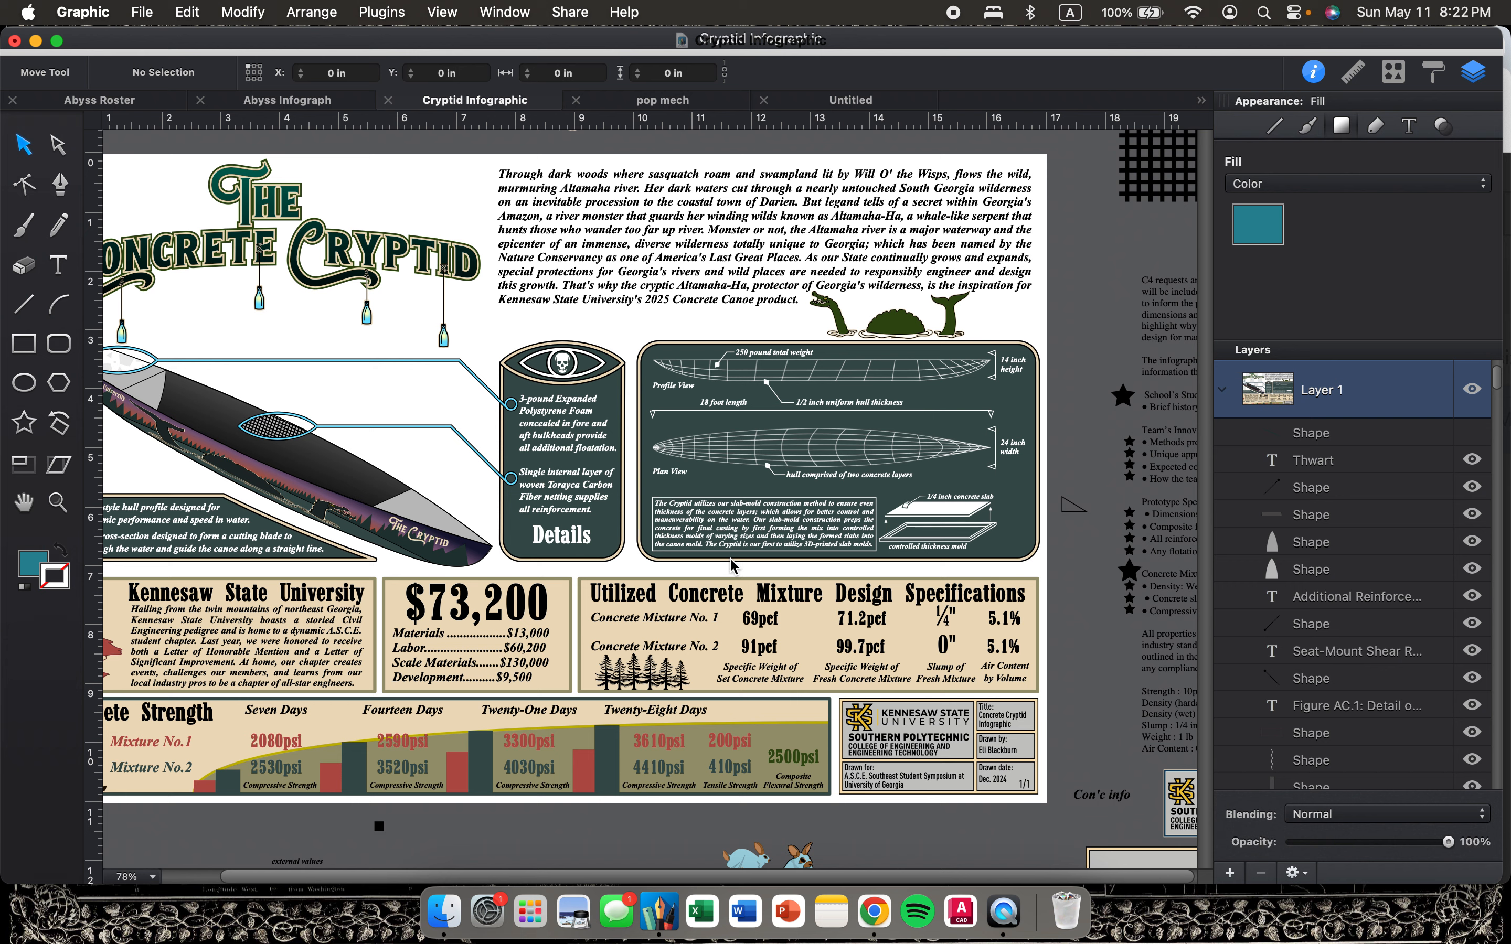
{"action": "scroll", "coordinate": [731, 561], "scroll_direction": "left", "scroll_amount": 4}
{"action": "scroll", "coordinate": [731, 562], "scroll_direction": "up", "scroll_amount": 2}
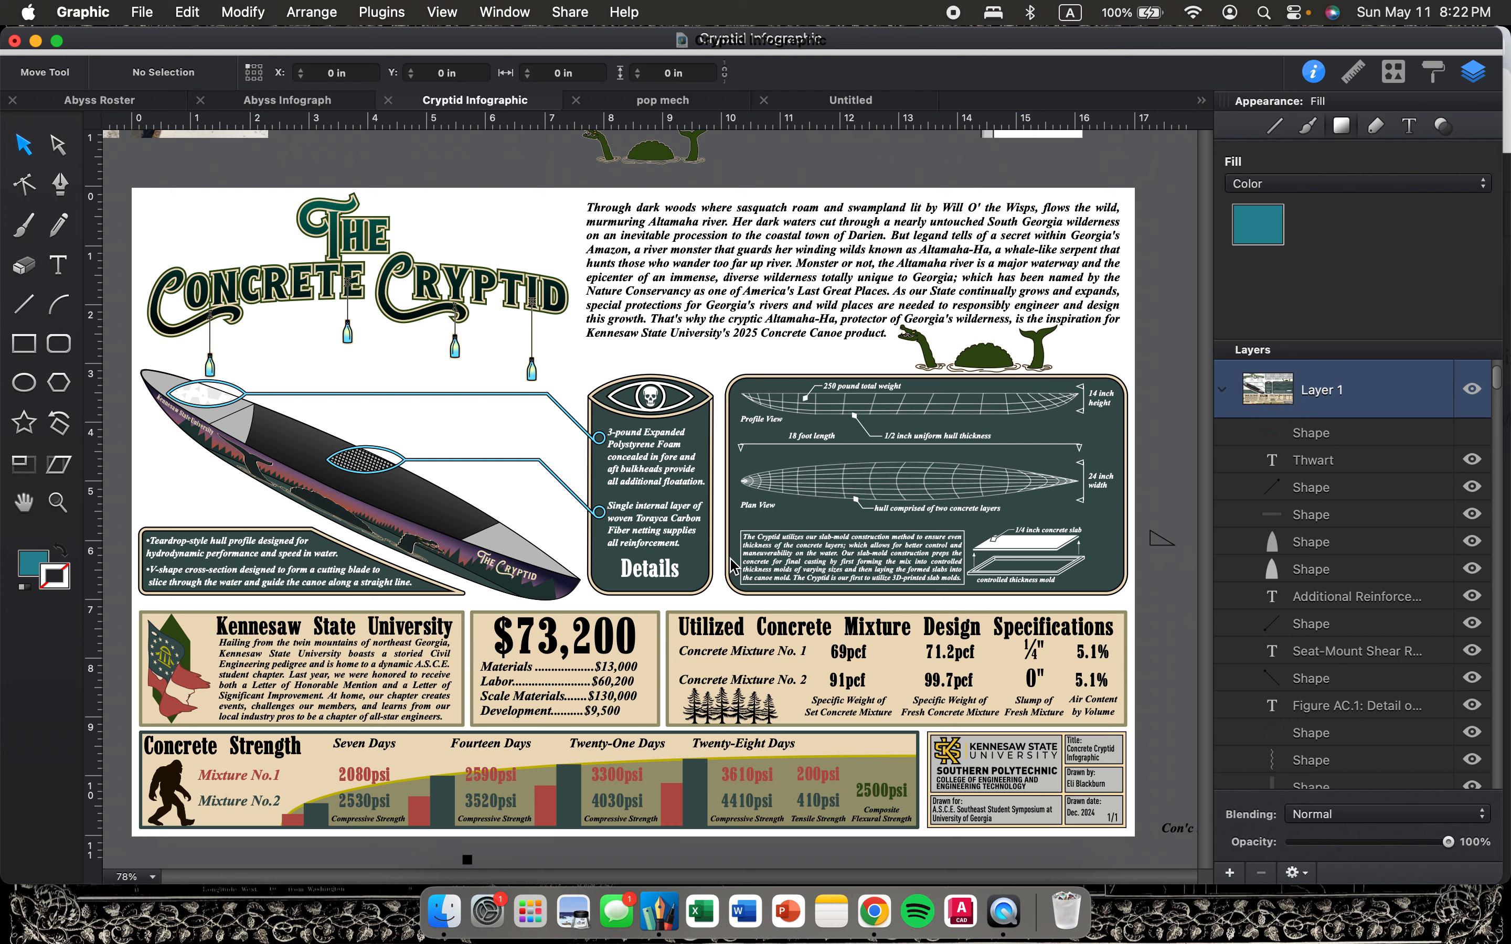
Compare the Cryptid infographic's panels with the requirement notes placed beside the page.
{"action": "scroll", "coordinate": [734, 565], "scroll_direction": "right", "scroll_amount": 10}
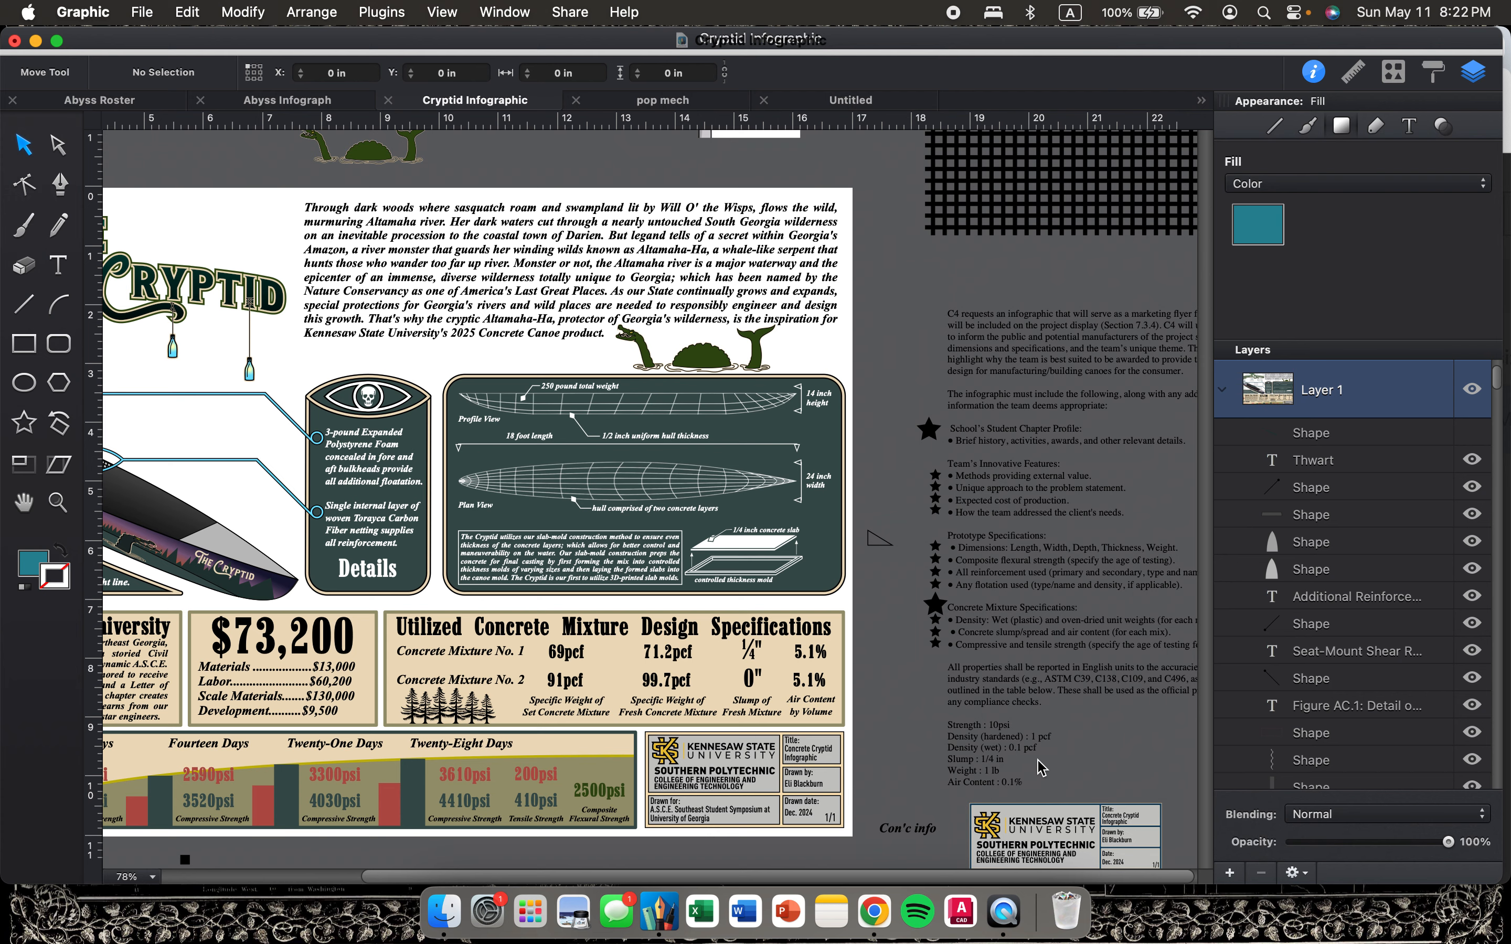
{"action": "scroll", "coordinate": [1036, 540], "scroll_direction": "left", "scroll_amount": 8}
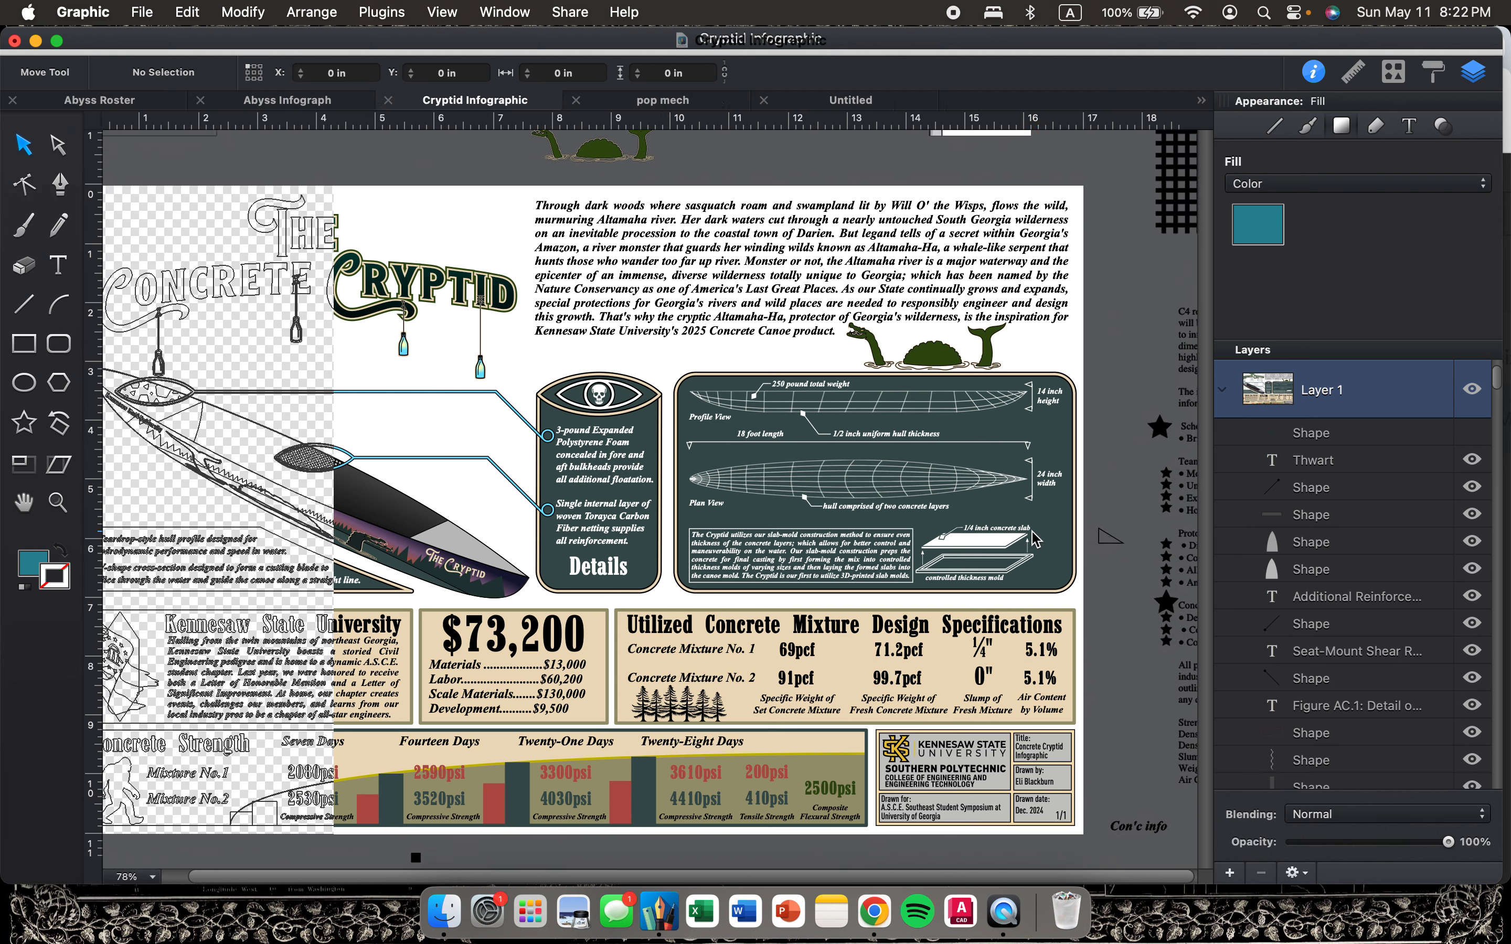
{"action": "scroll", "coordinate": [1036, 540], "scroll_direction": "left", "scroll_amount": 6}
{"action": "scroll", "coordinate": [1037, 540], "scroll_direction": "right", "scroll_amount": 7}
{"action": "scroll", "coordinate": [838, 556], "scroll_direction": "left", "scroll_amount": 3}
{"action": "scroll", "coordinate": [838, 556], "scroll_direction": "down", "scroll_amount": 2}
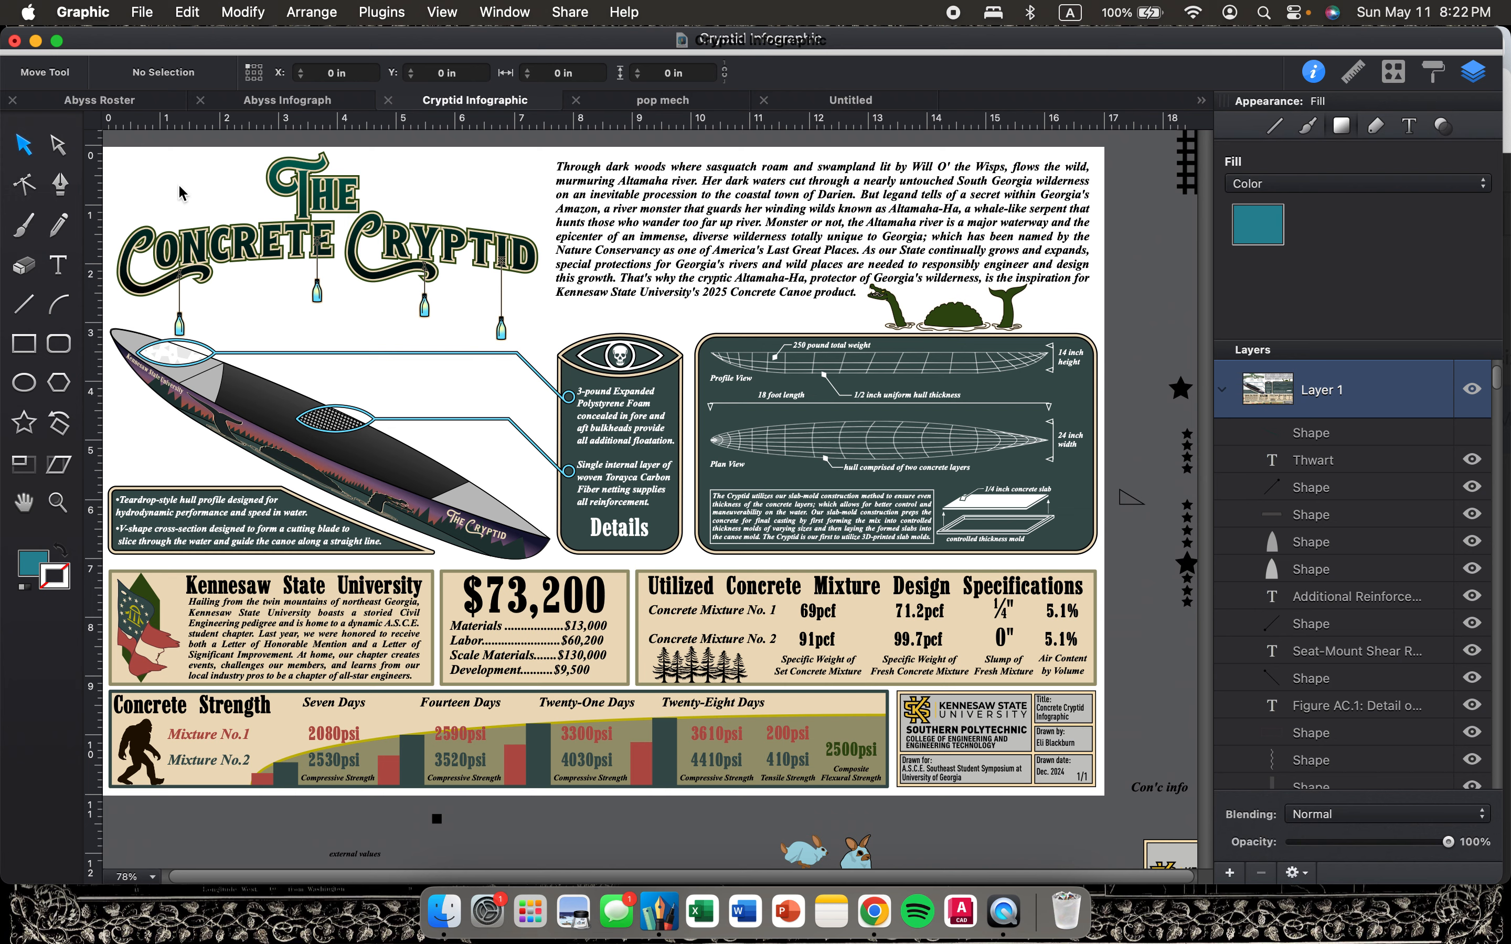
{"action": "scroll", "coordinate": [630, 502], "scroll_direction": "up", "scroll_amount": 1}
{"action": "scroll", "coordinate": [630, 502], "scroll_direction": "left", "scroll_amount": 1}
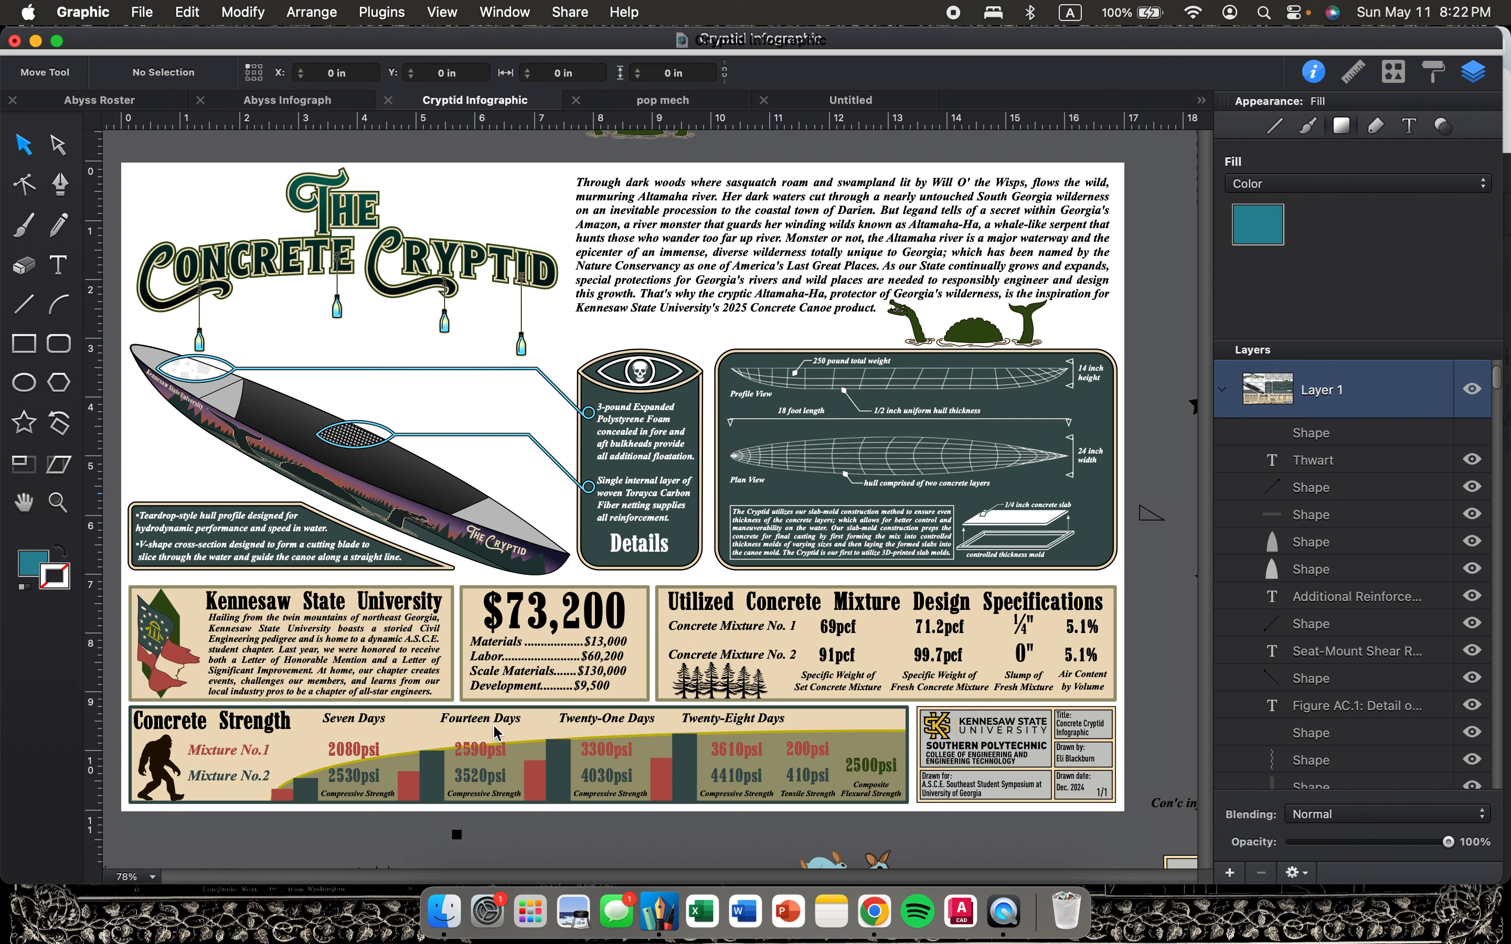
{"action": "scroll", "coordinate": [860, 637], "scroll_direction": "left", "scroll_amount": 2}
{"action": "scroll", "coordinate": [861, 637], "scroll_direction": "up", "scroll_amount": 1}
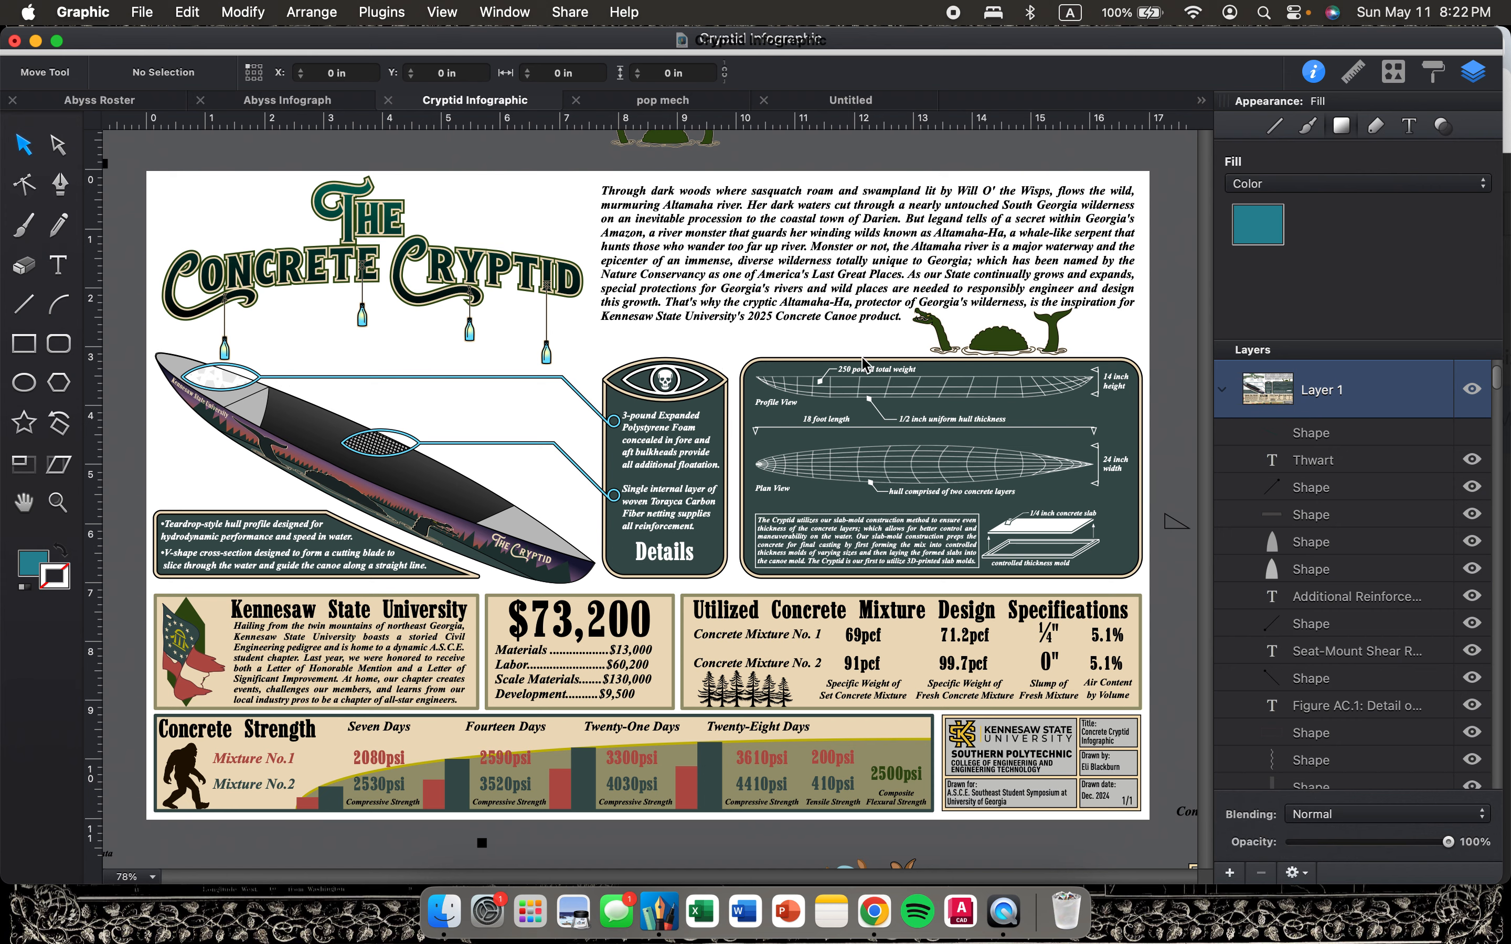
{"action": "scroll", "coordinate": [722, 378], "scroll_direction": "left", "scroll_amount": 2}
{"action": "scroll", "coordinate": [722, 379], "scroll_direction": "right", "scroll_amount": 2}
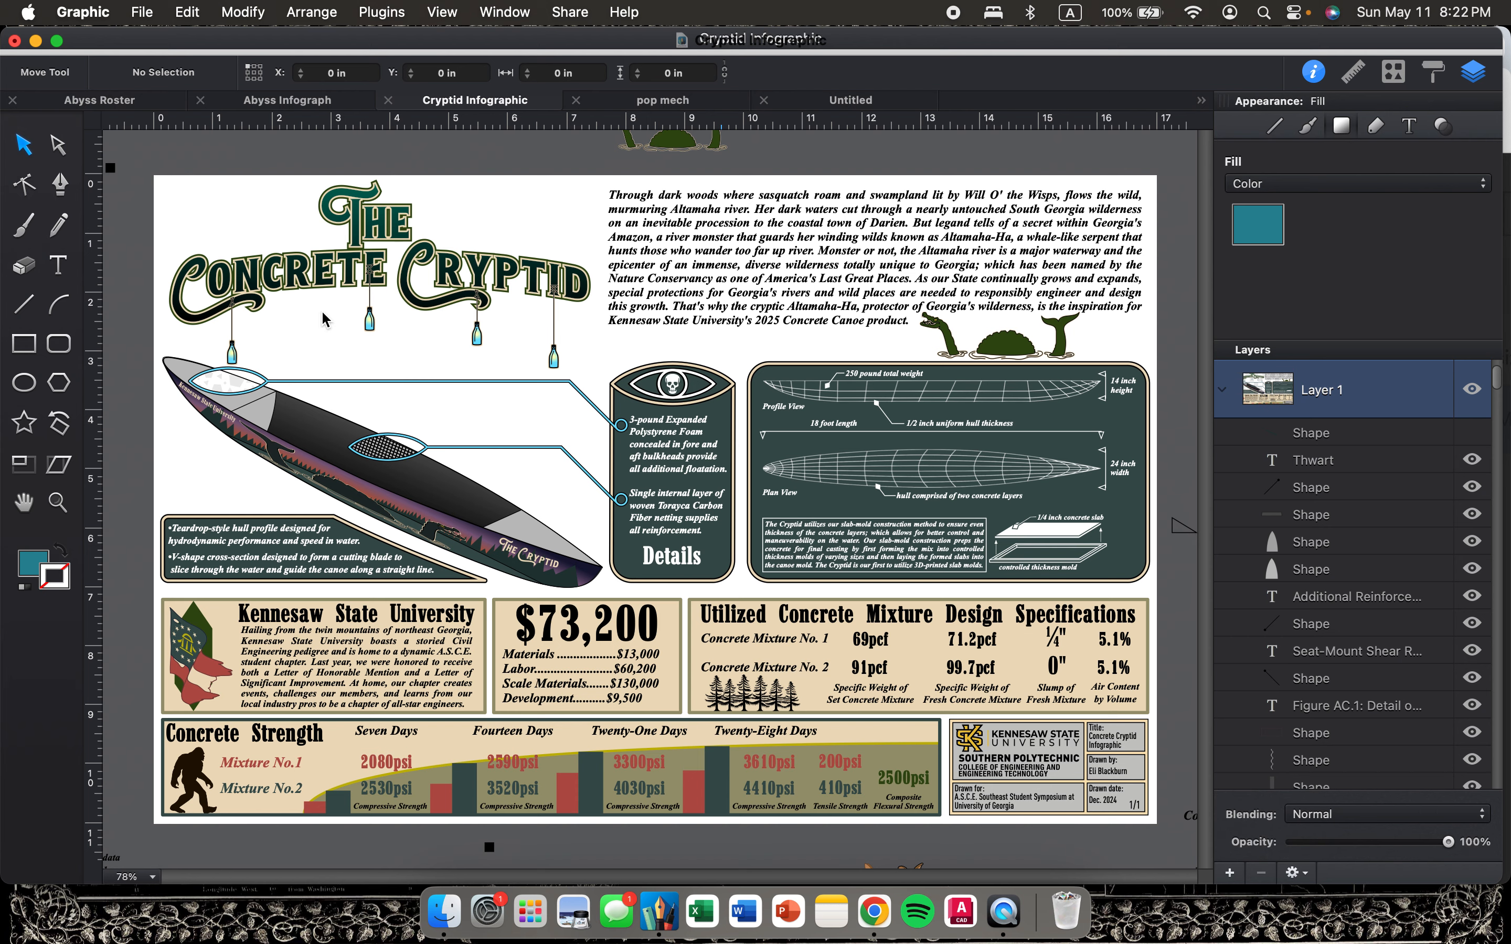
{"action": "scroll", "coordinate": [226, 206], "scroll_direction": "down", "scroll_amount": 1}
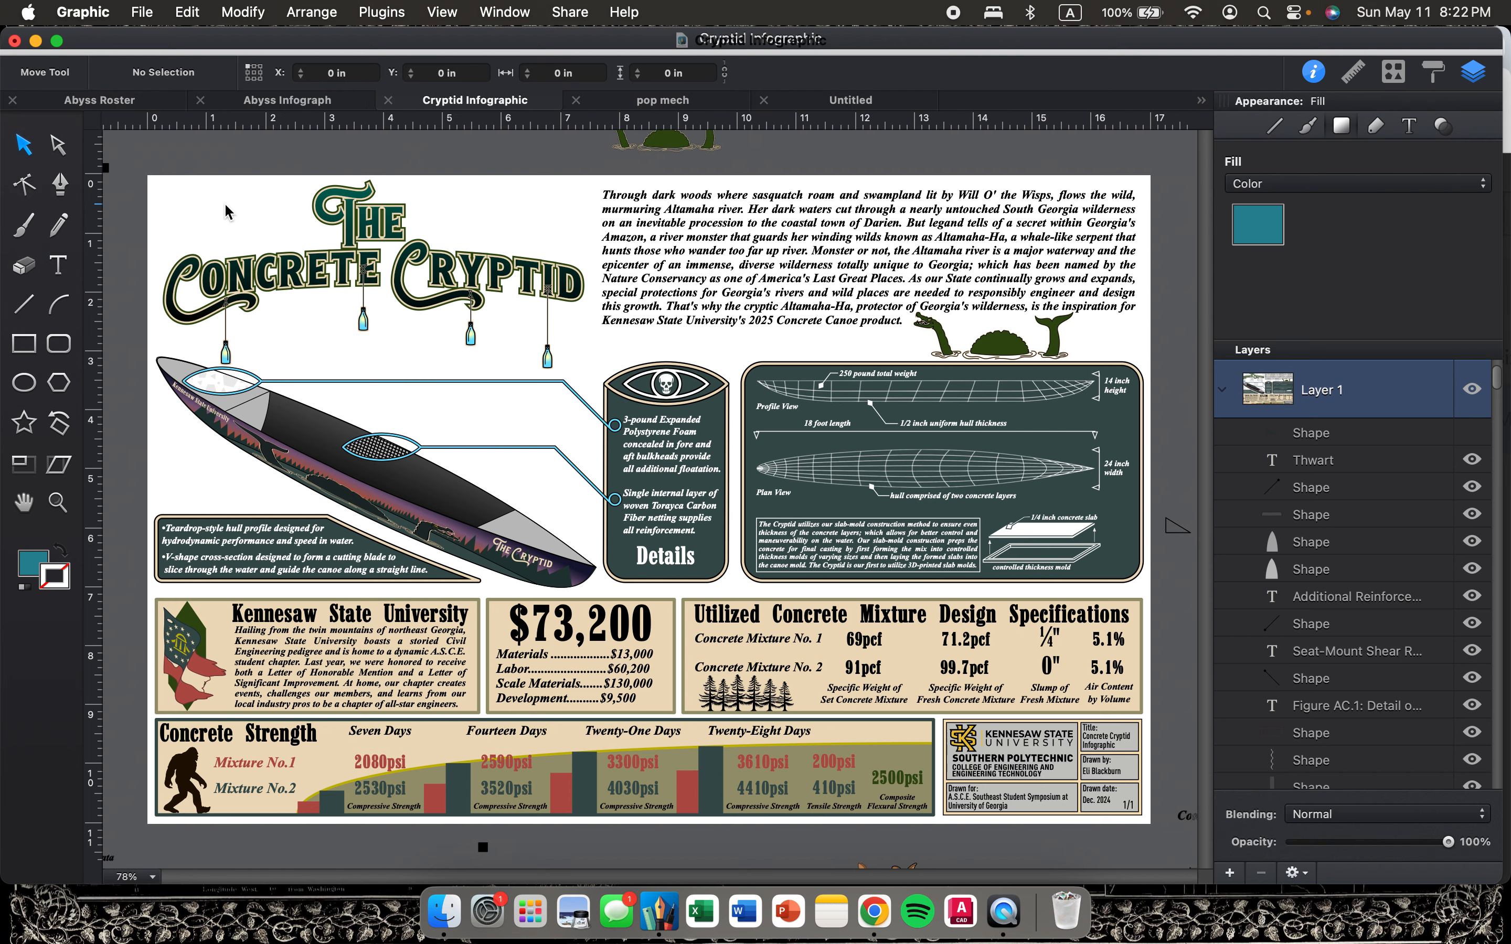
{"action": "scroll", "coordinate": [225, 206], "scroll_direction": "up", "scroll_amount": 1}
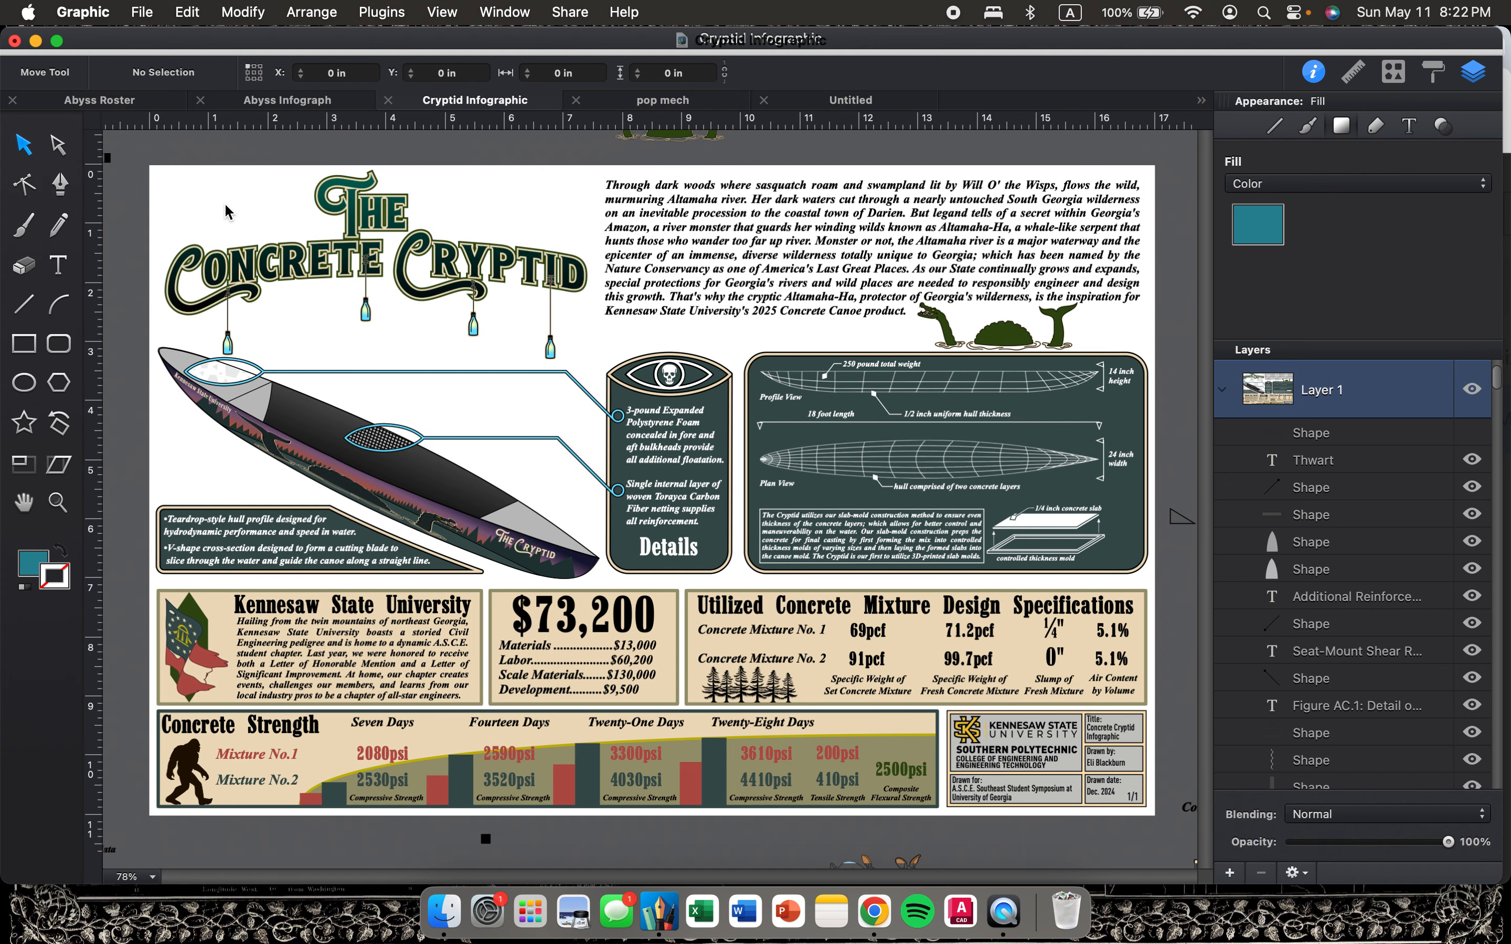